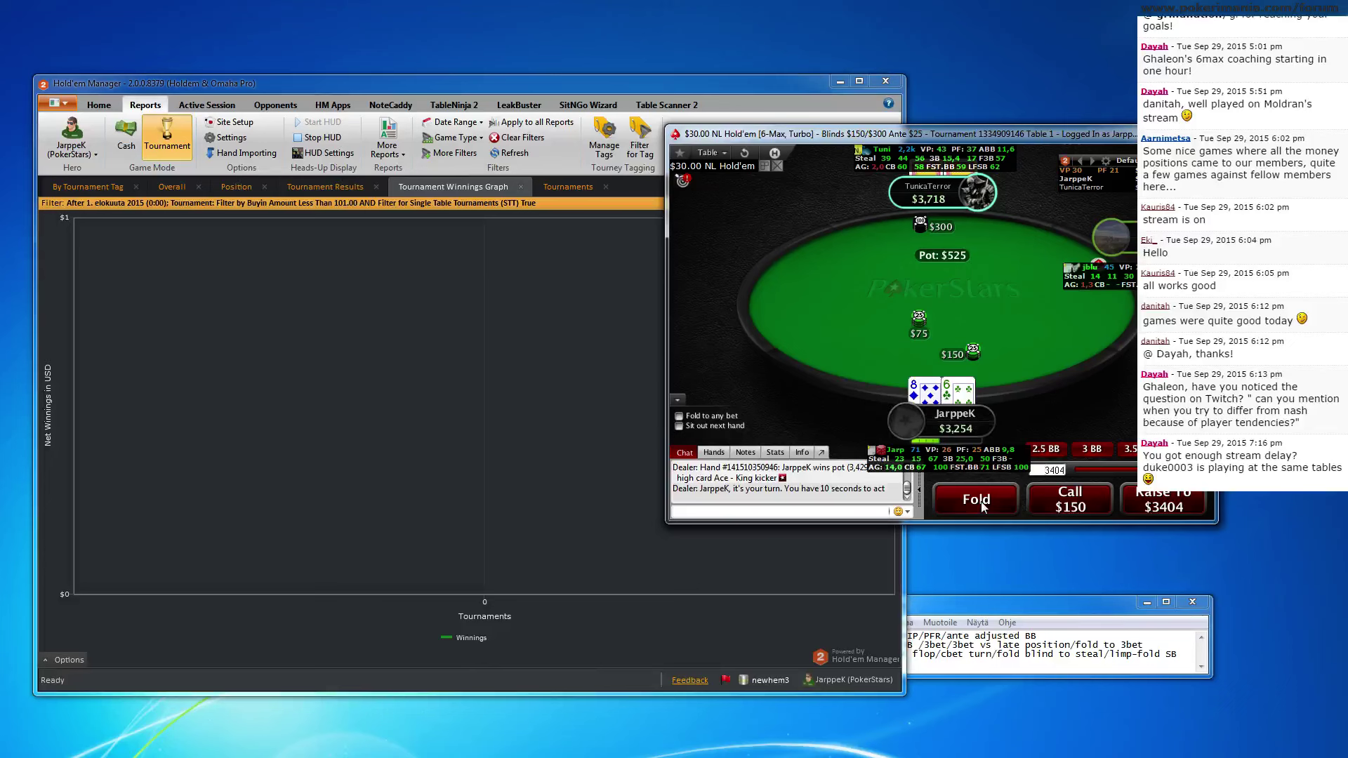
Fold the eight-six hand at the poker table, and raise all-in to $3229 with king-queen
click(982, 503)
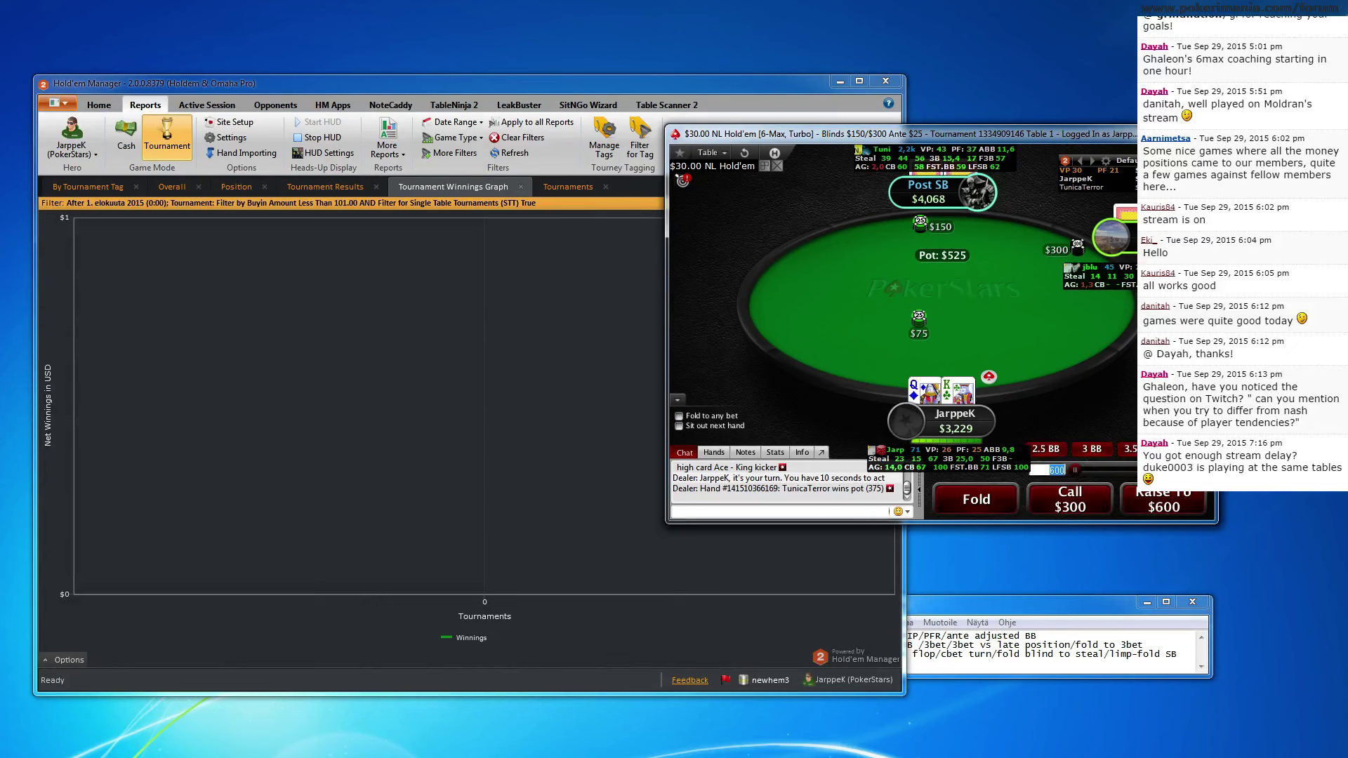
text(3229)
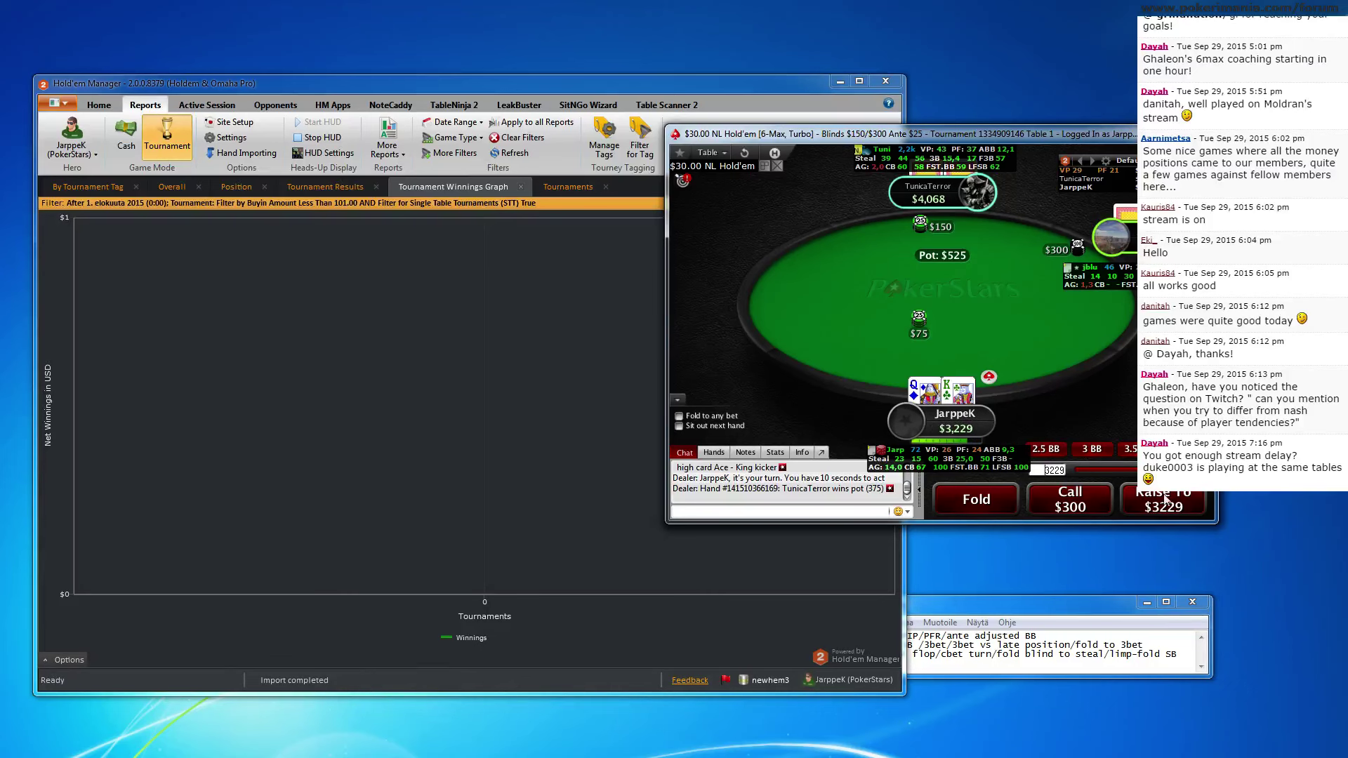
click(1169, 512)
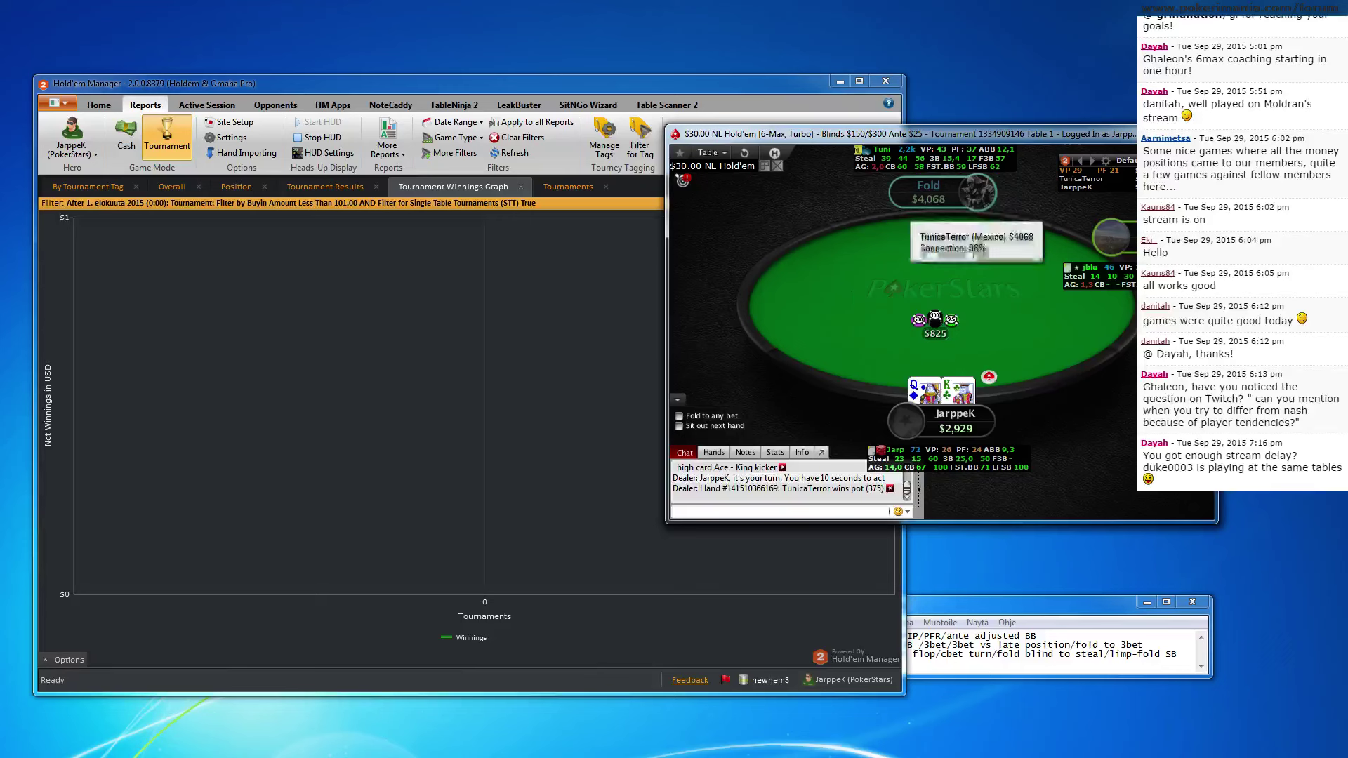
click(513, 470)
click(966, 310)
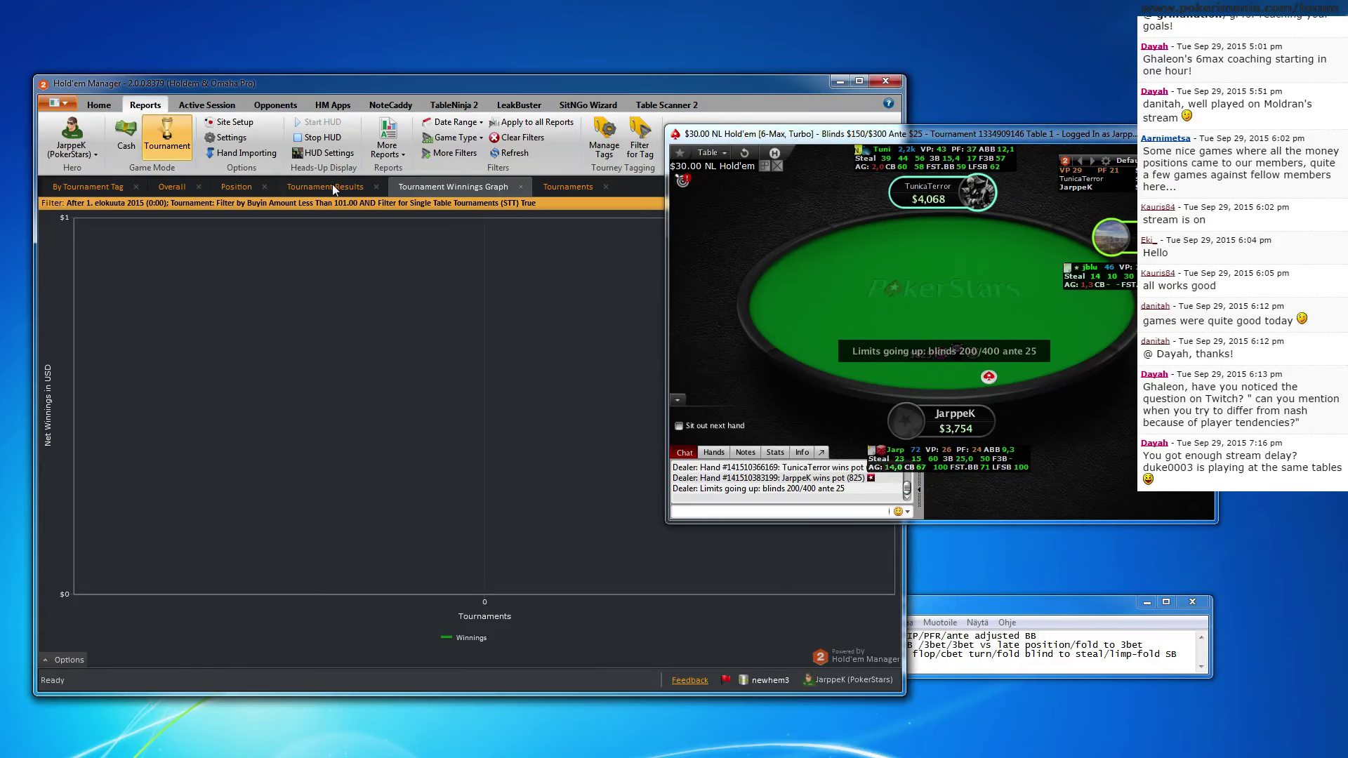
Restrict the tournament winnings graph to Today without the buy-in and single-table filters, calling $753 with ace-queen at the poker table in between
click(453, 123)
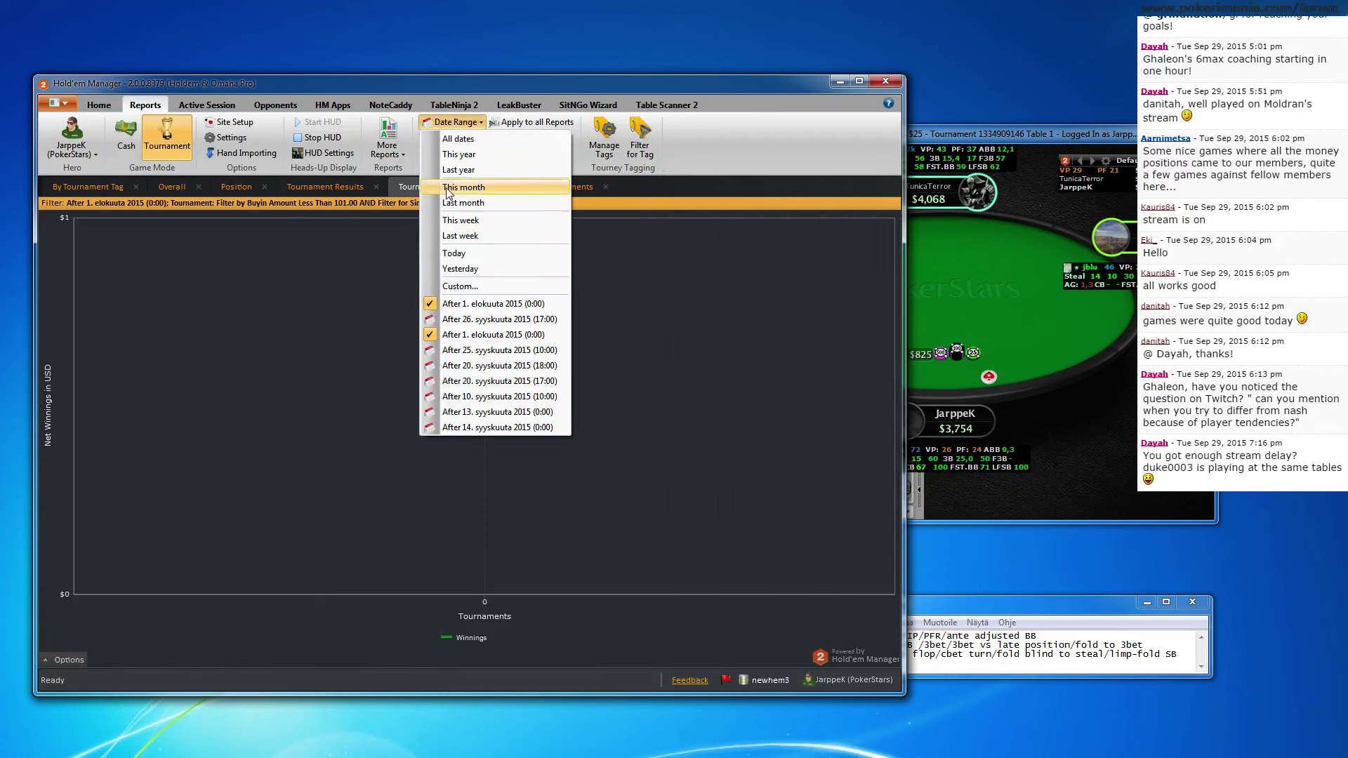
click(456, 254)
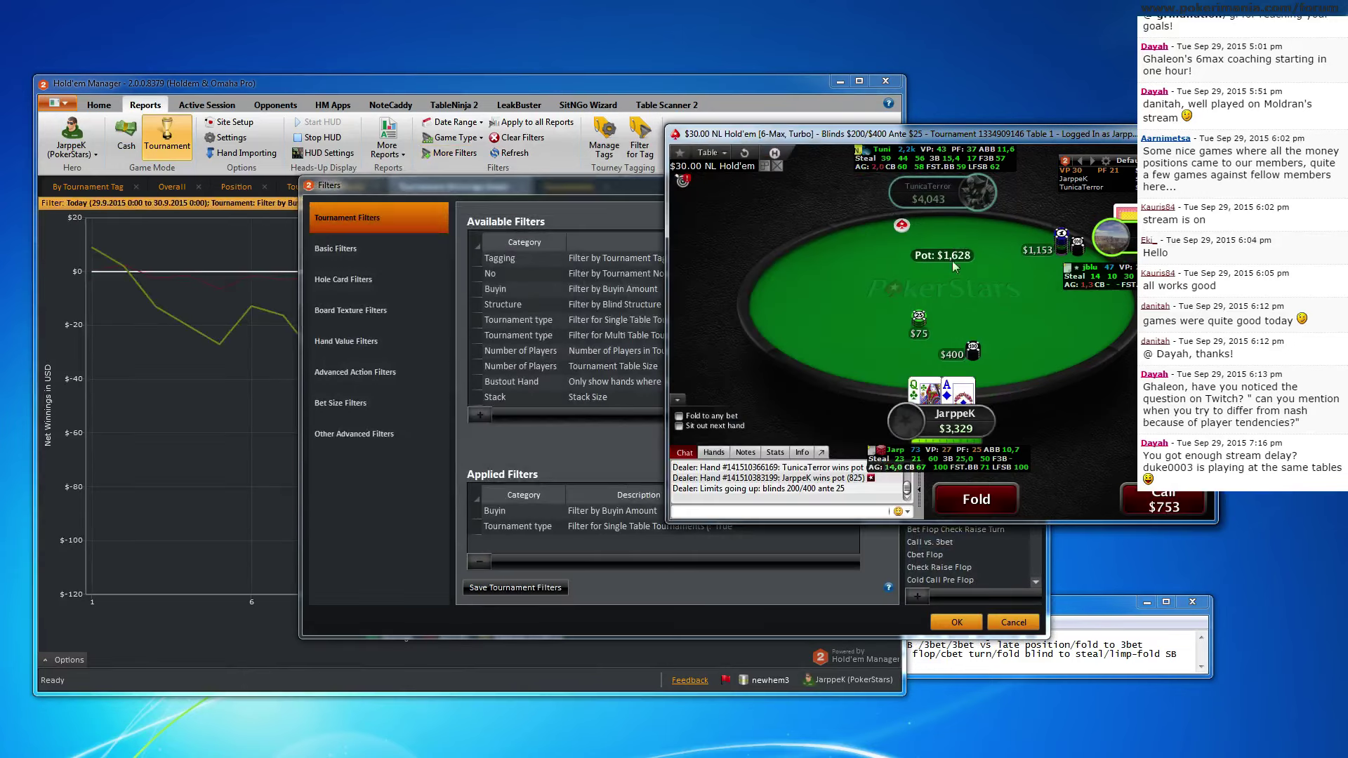
click(1163, 501)
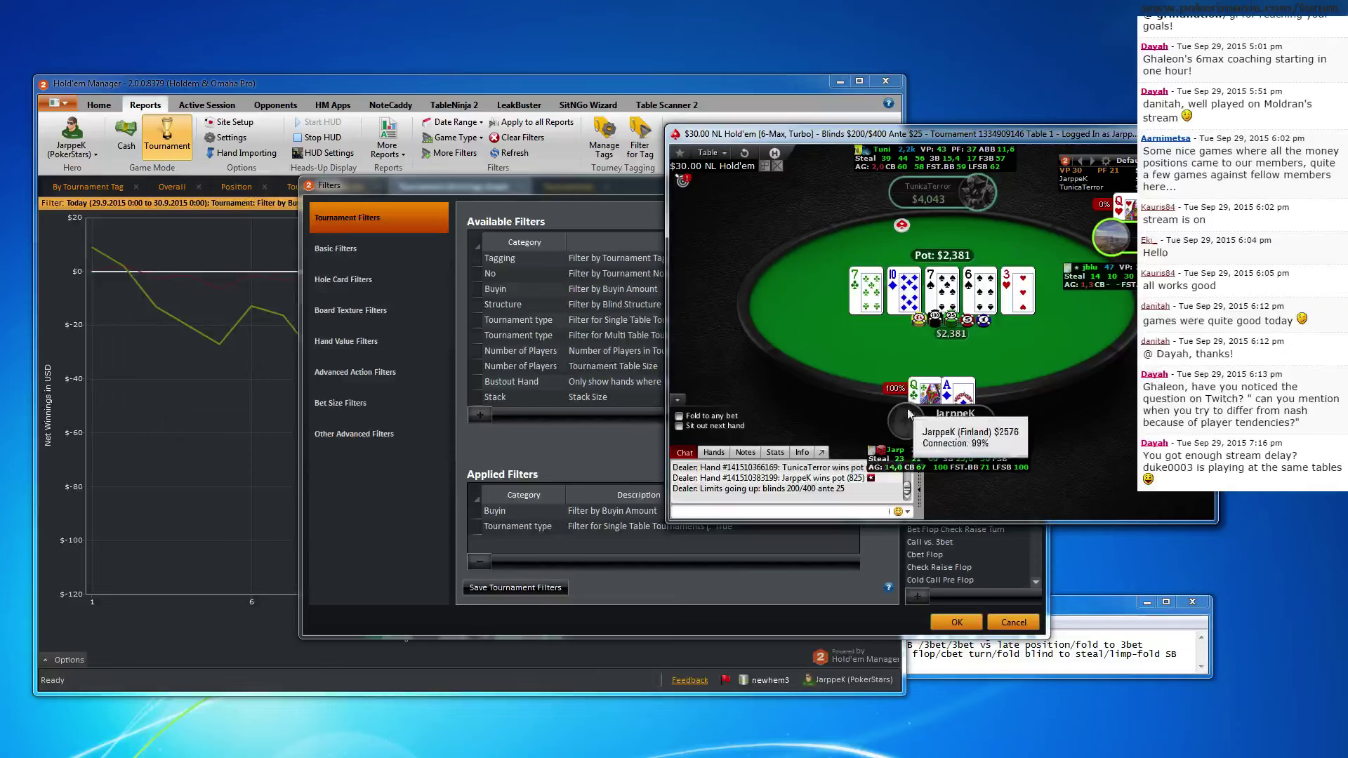
click(589, 184)
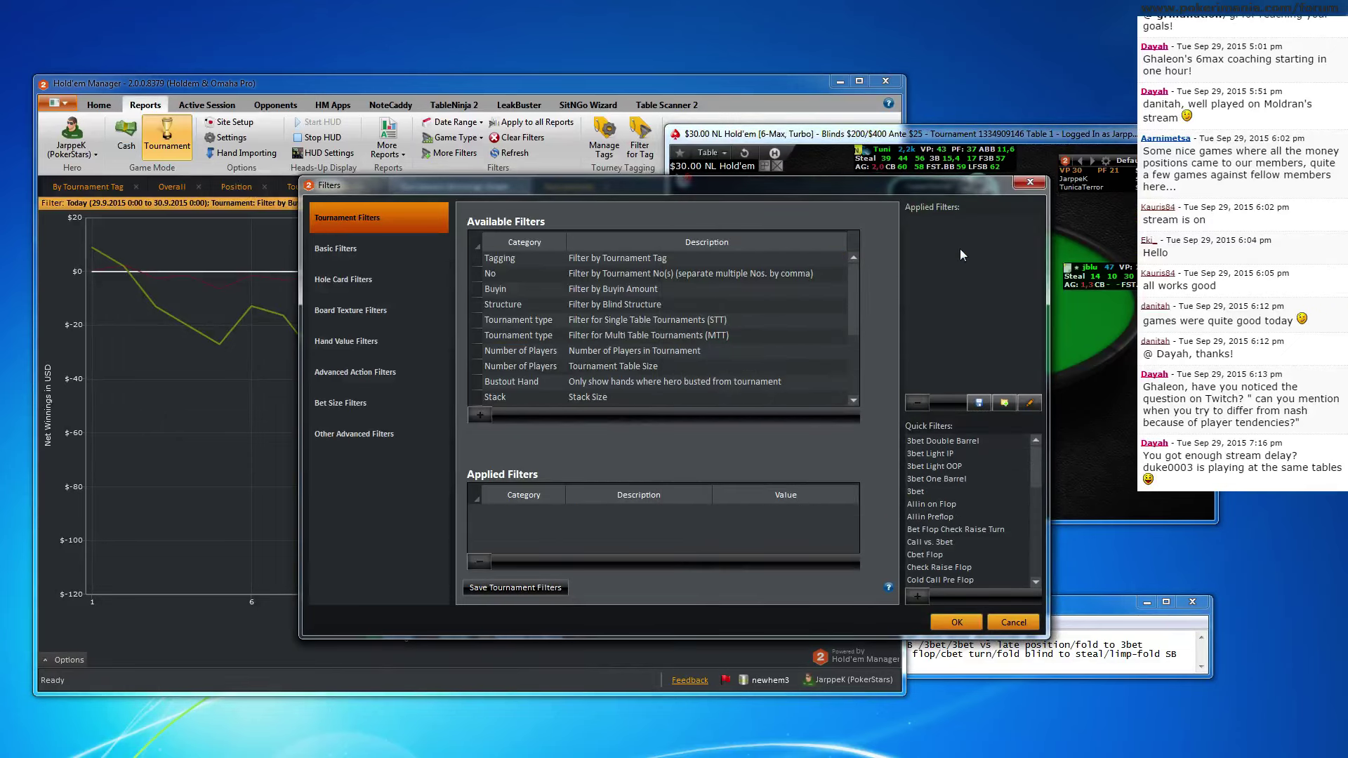
click(956, 622)
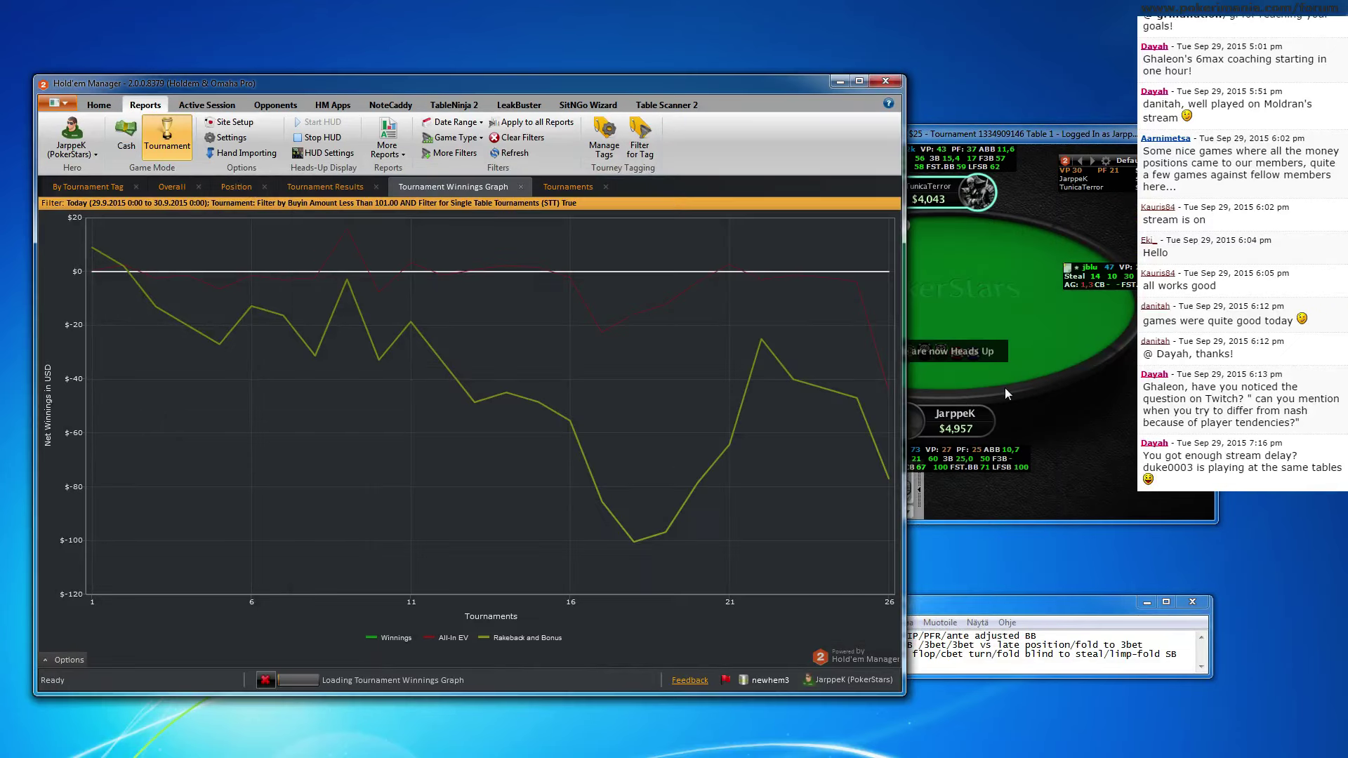
Return to the PokerStars table and raise to $800 before the flop with king-ten
click(1028, 382)
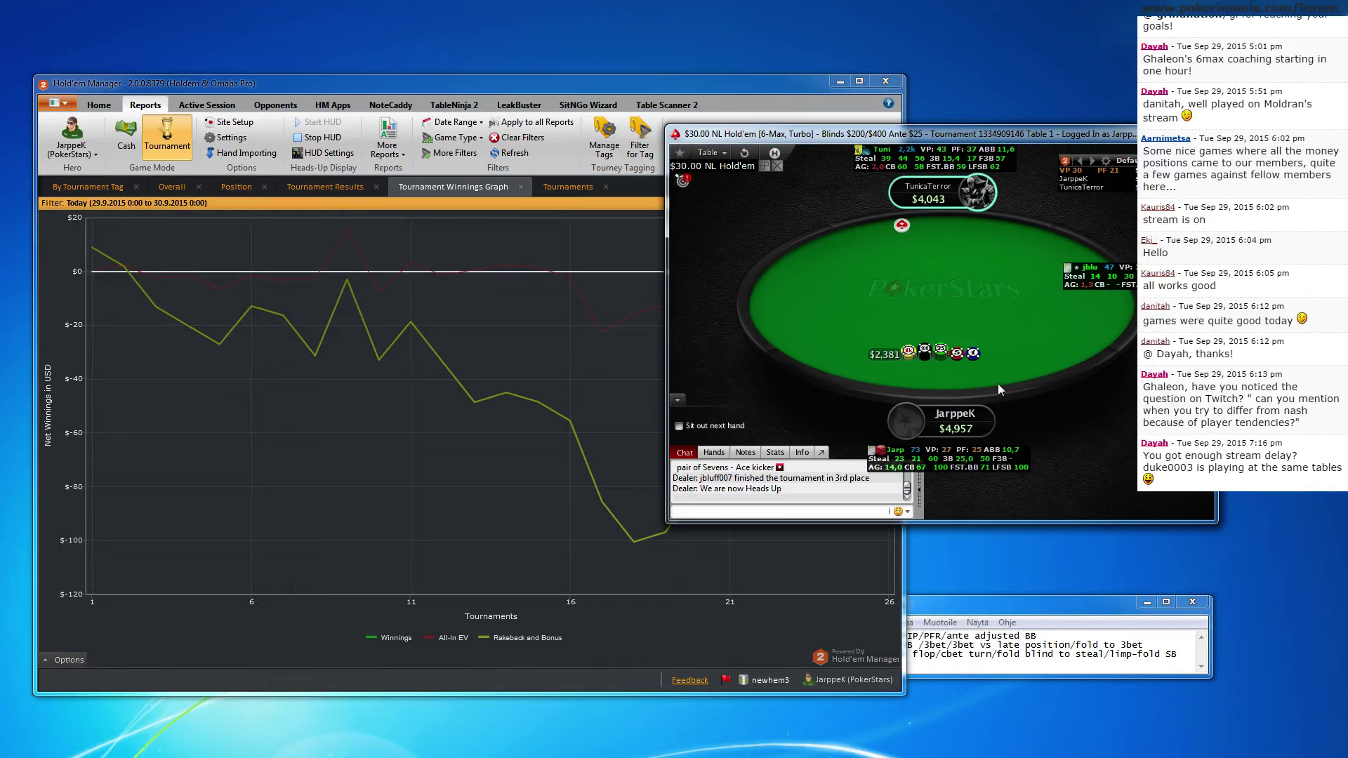
click(1011, 364)
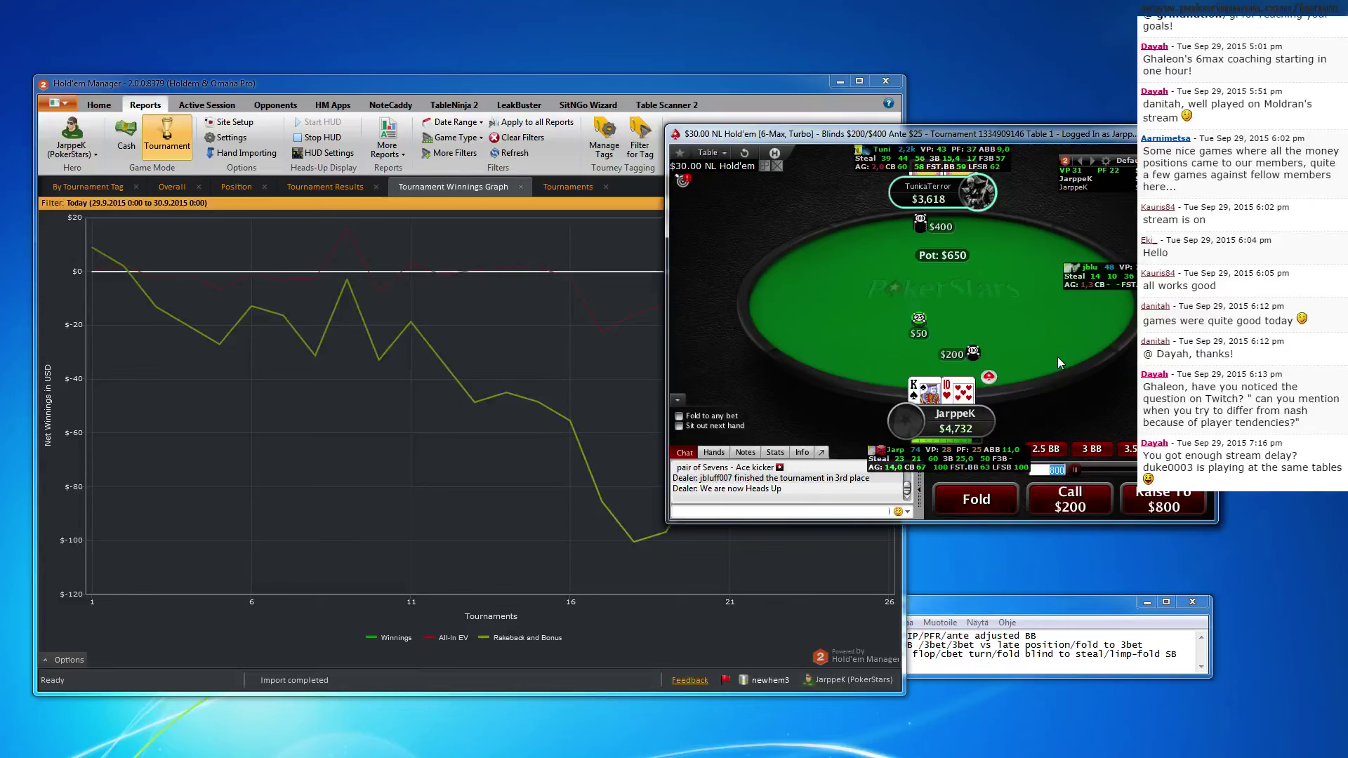
key(Return)
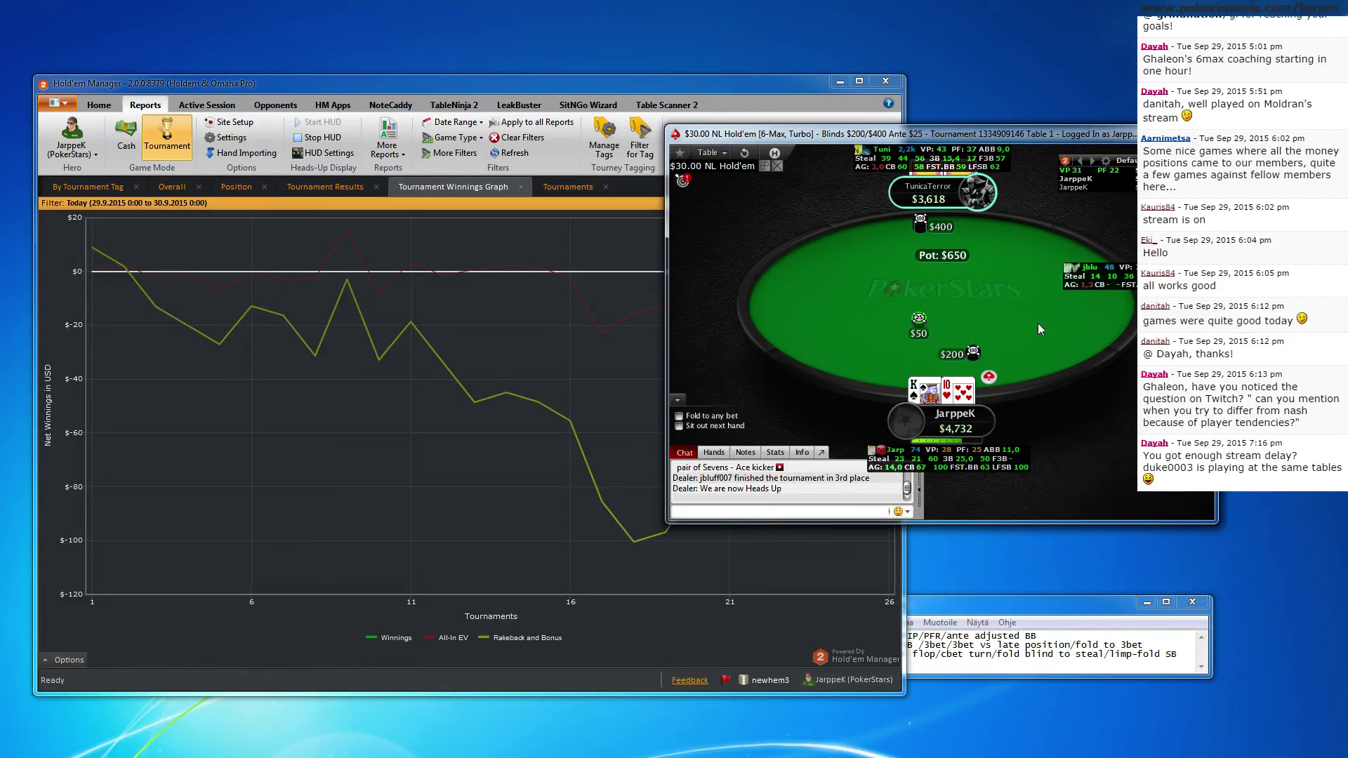
click(651, 383)
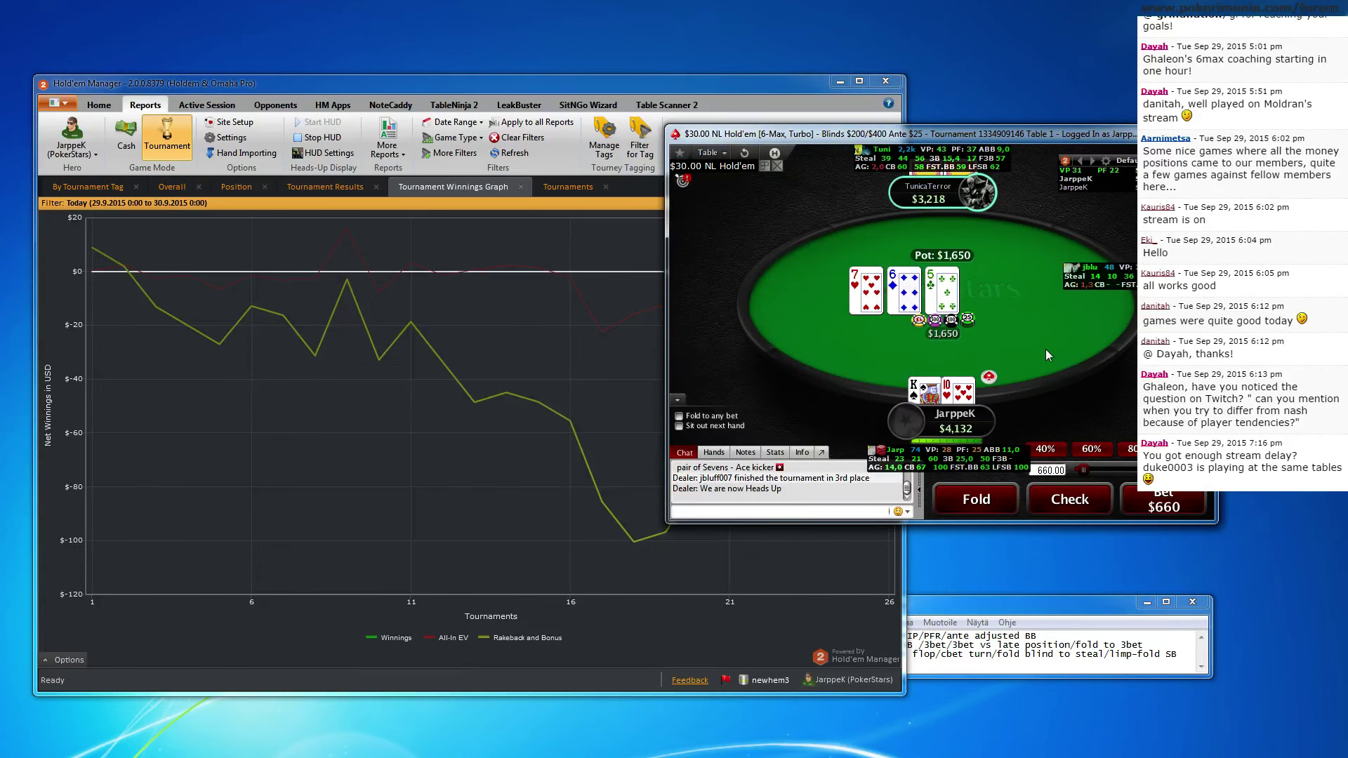
click(643, 385)
click(1066, 364)
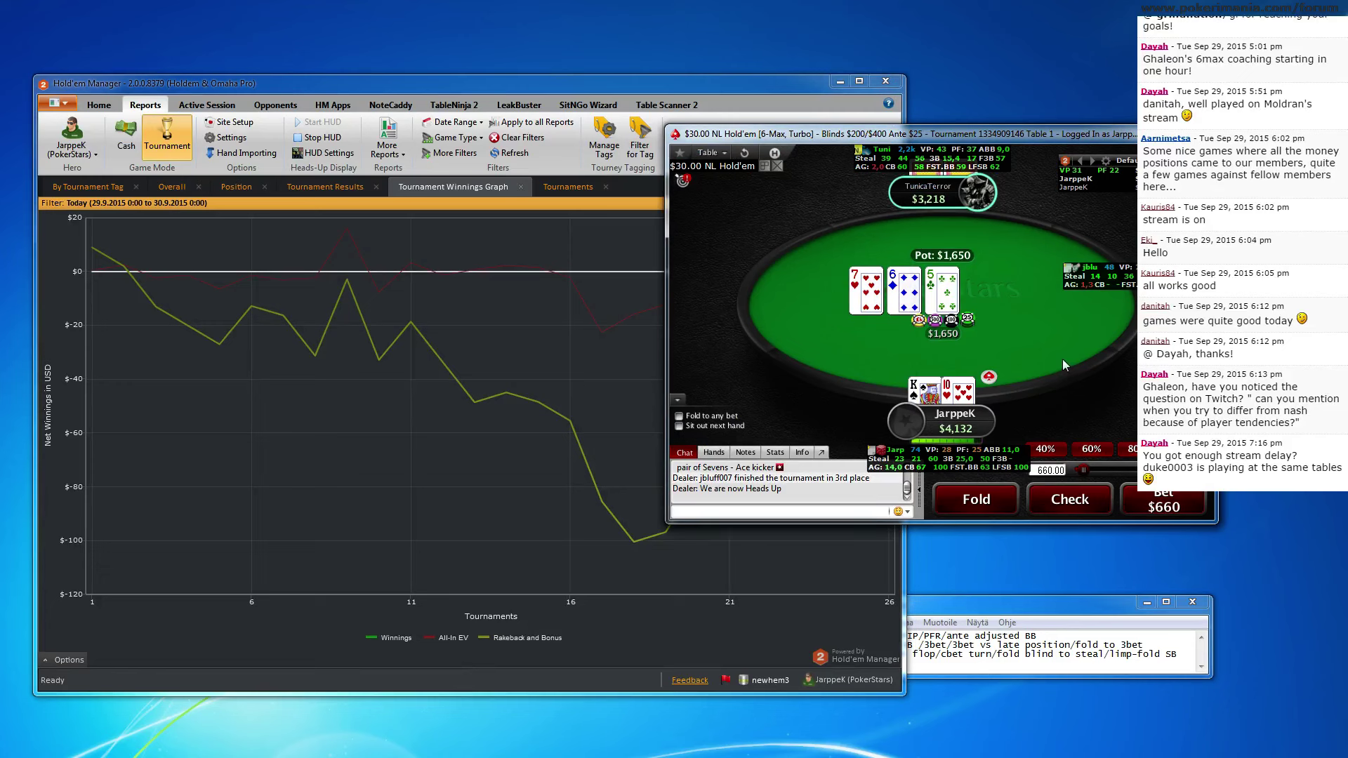
Check the flop with king-ten and call the opponent's $800 bet on the turn
mouse_move(943, 202)
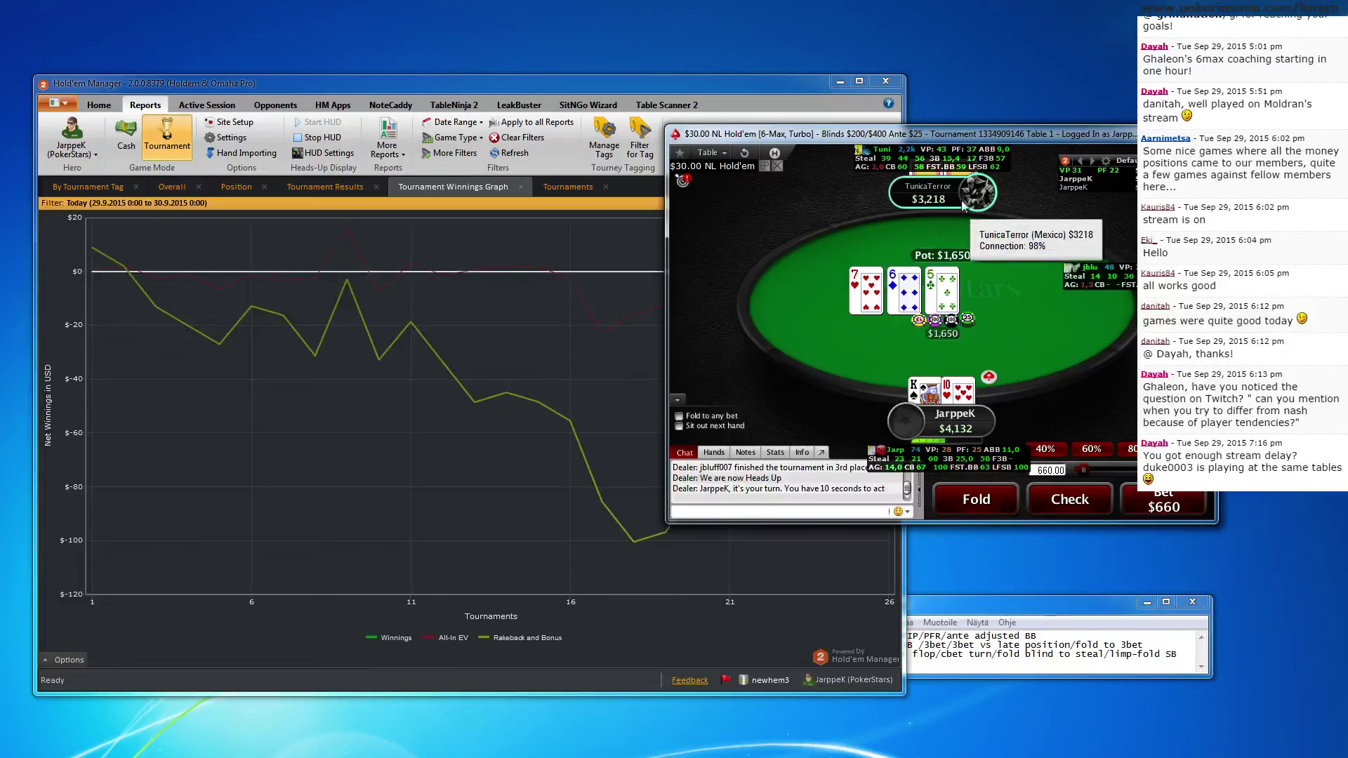
click(1082, 495)
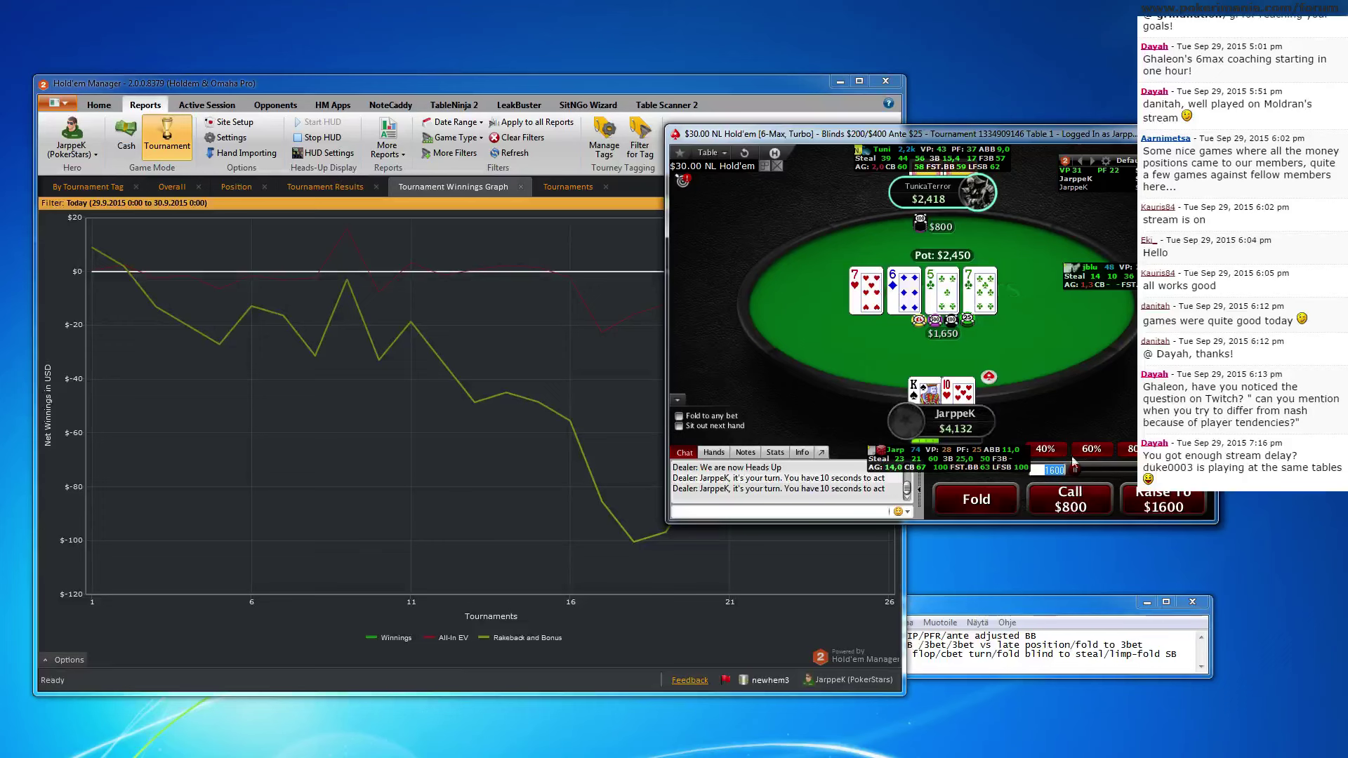
click(1070, 500)
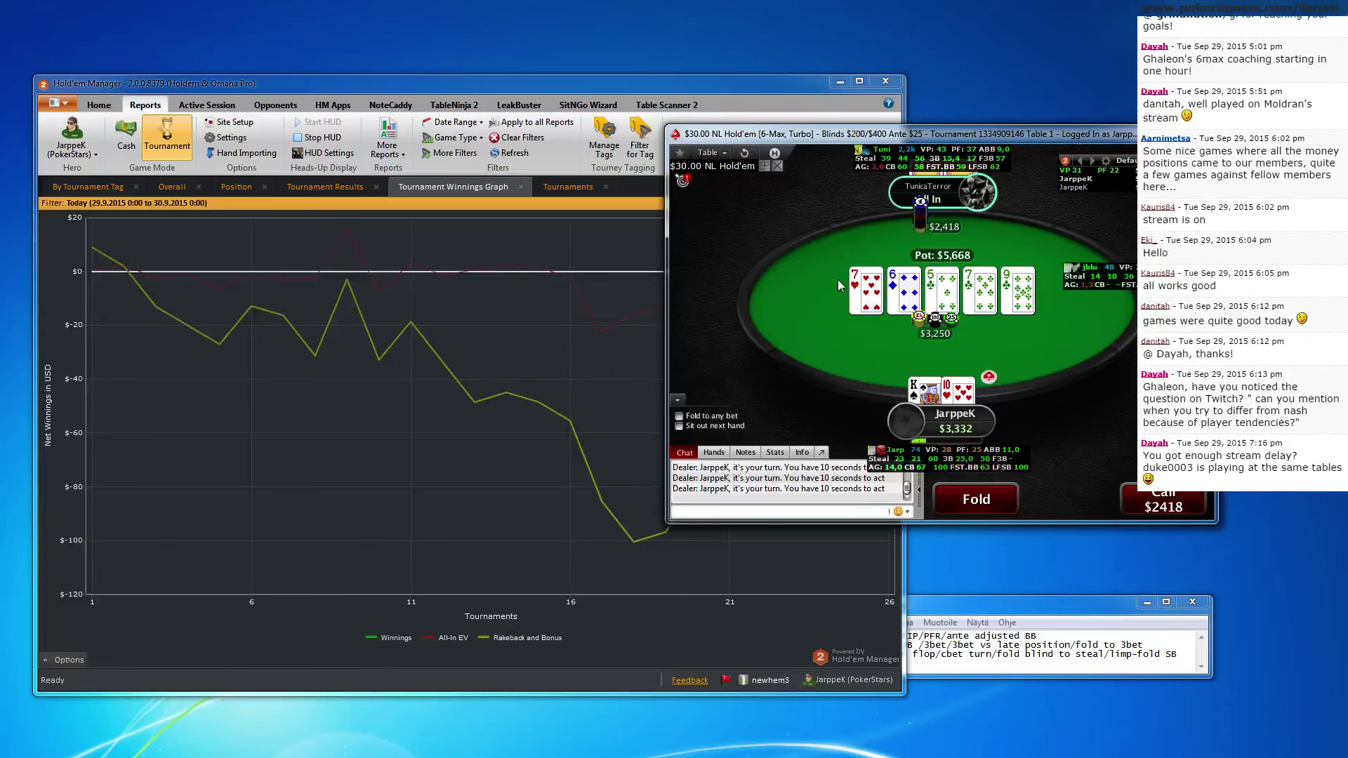
Fold king-ten to the river all-in, and fold the jack-three and five-two hands before the flop
click(985, 499)
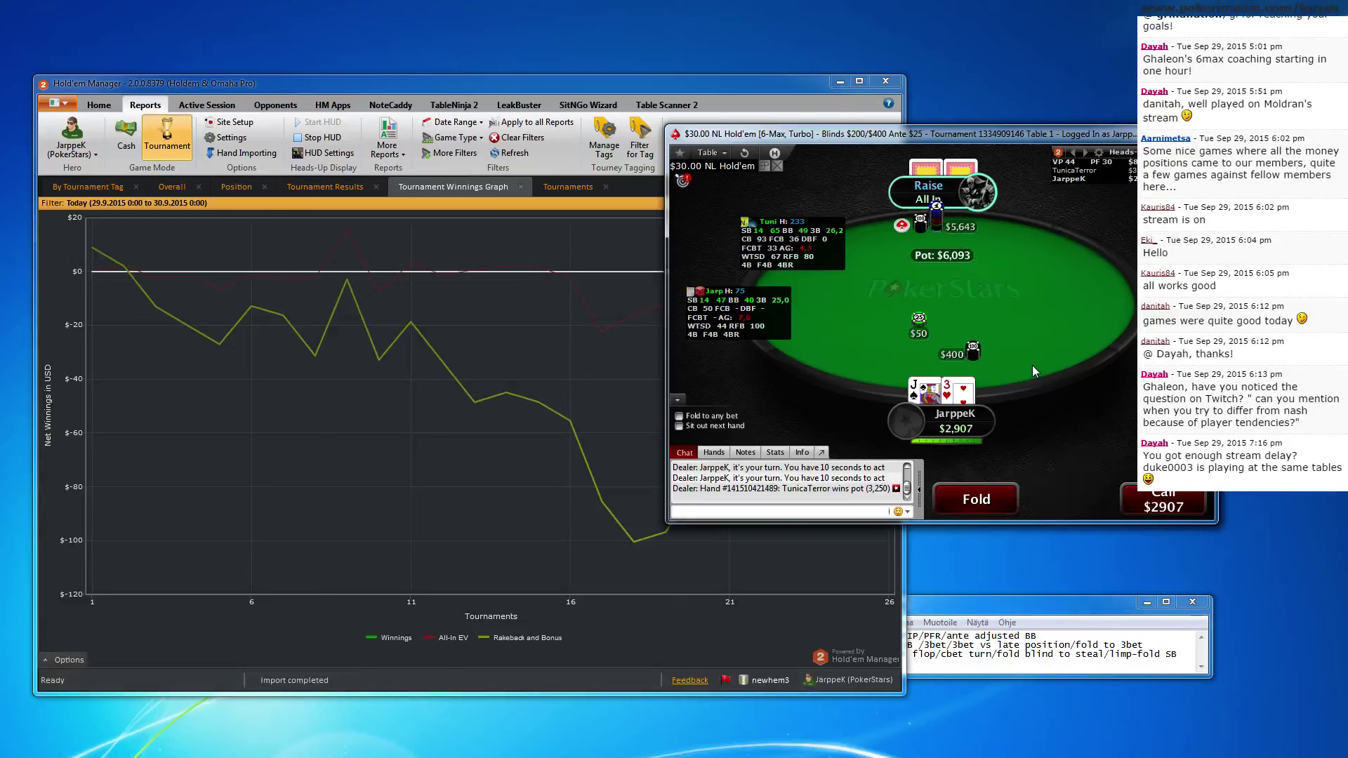
click(970, 504)
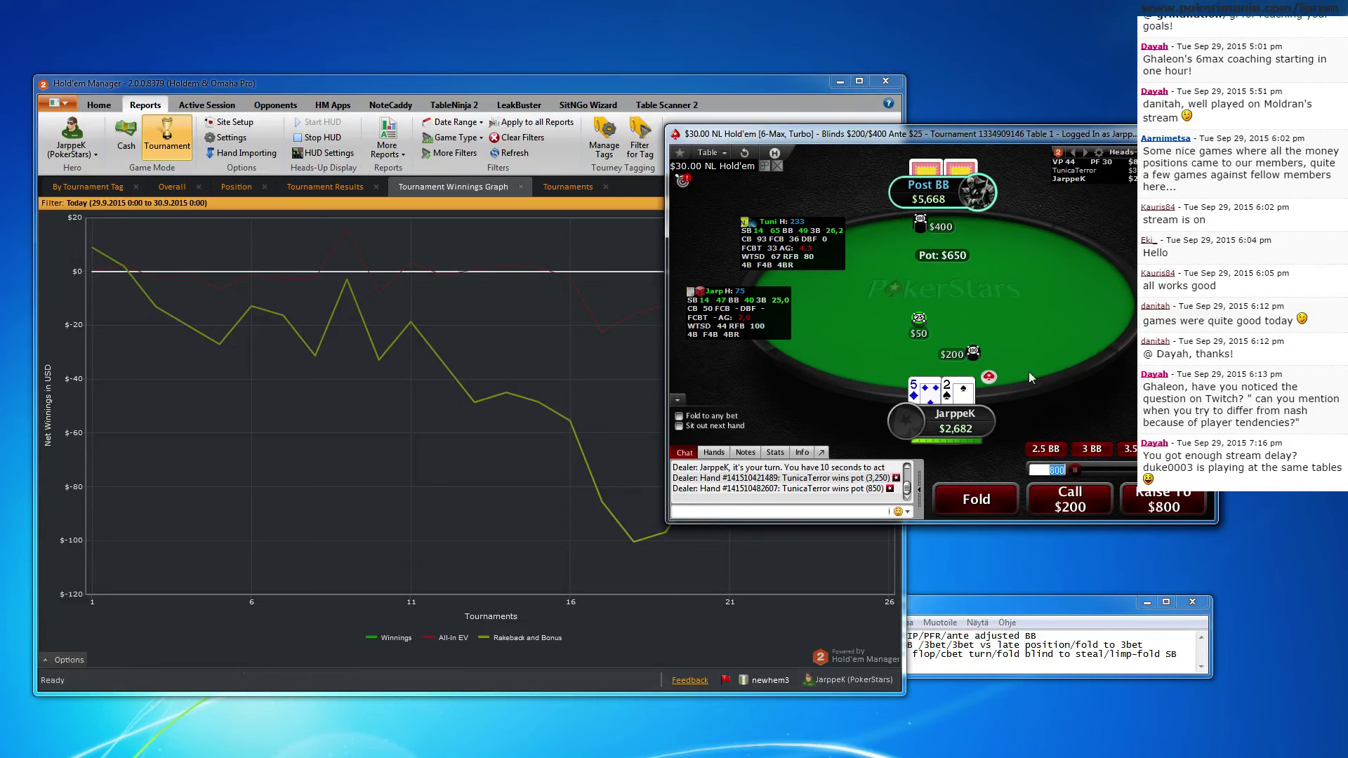
click(976, 499)
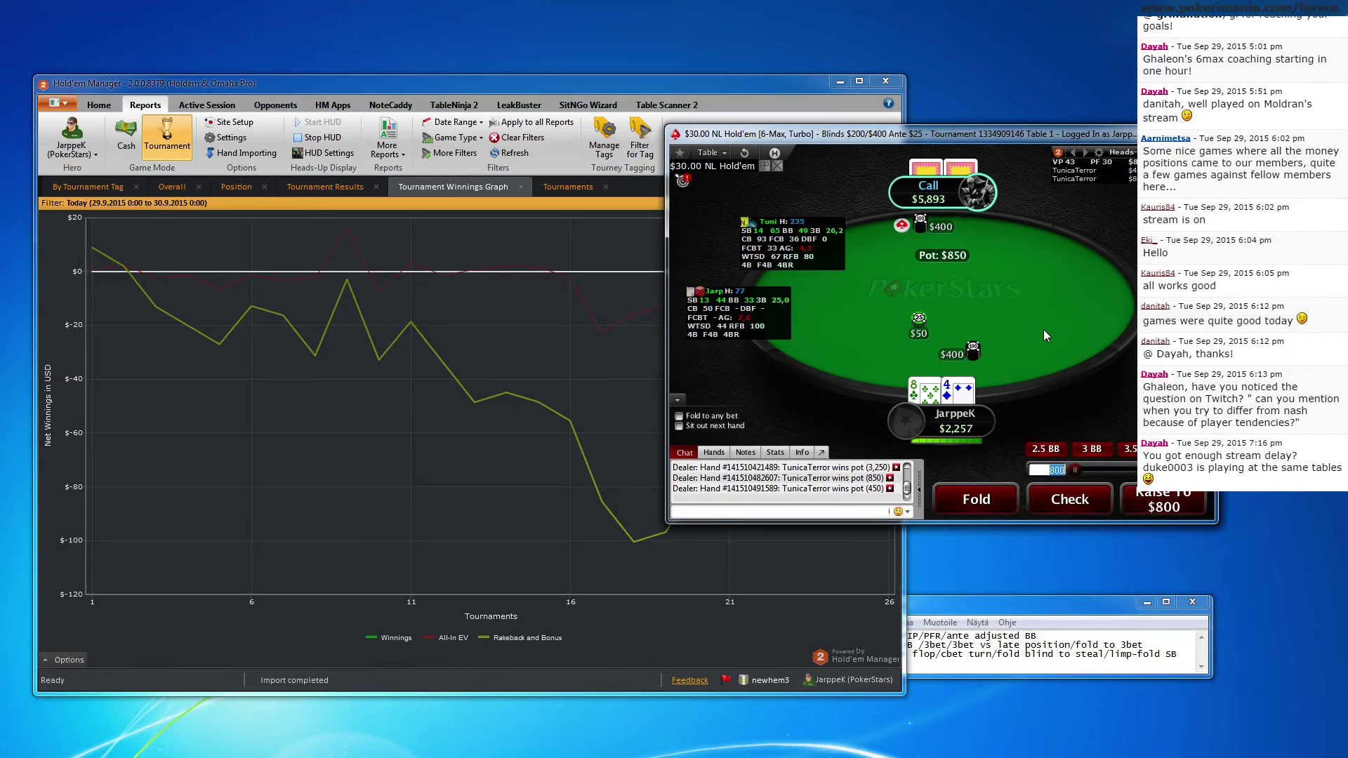
Check the eight-four hand before the flop and again on the flop
click(1069, 498)
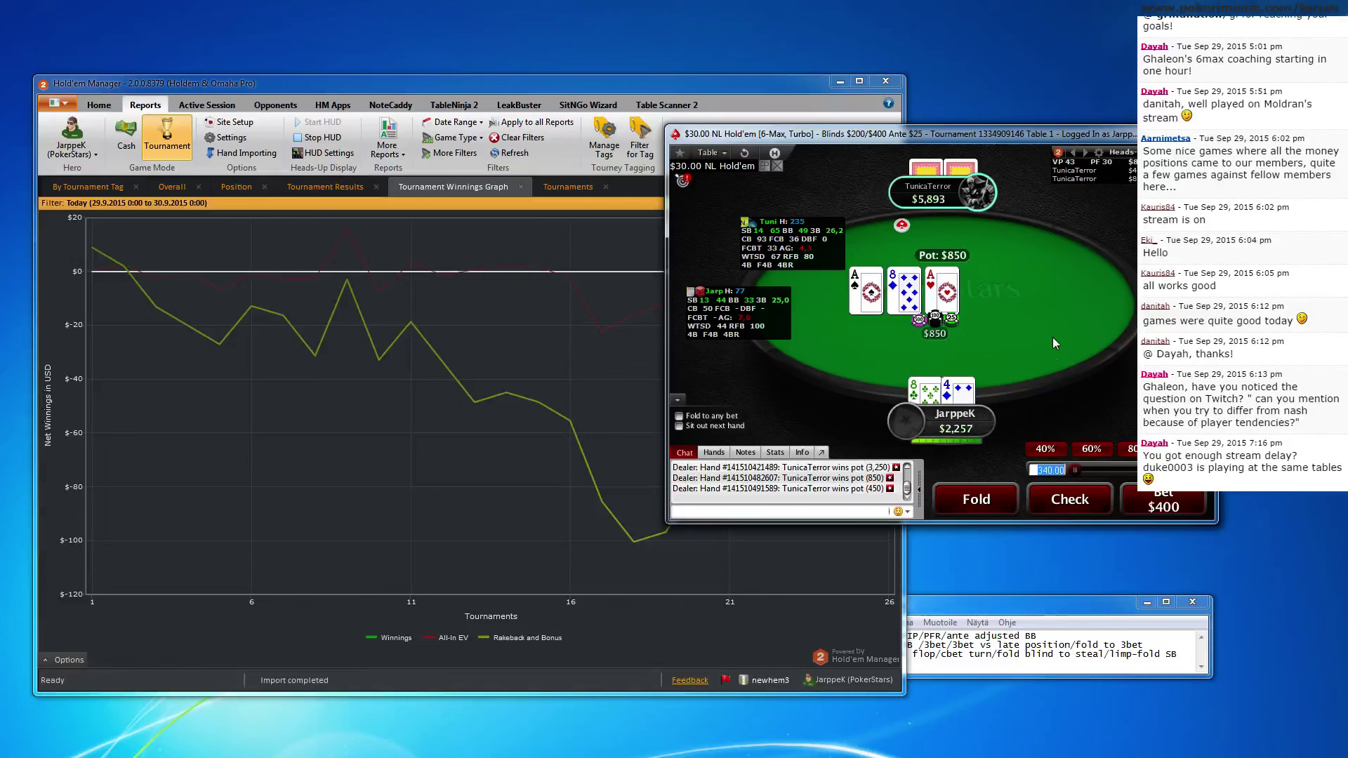
click(1070, 500)
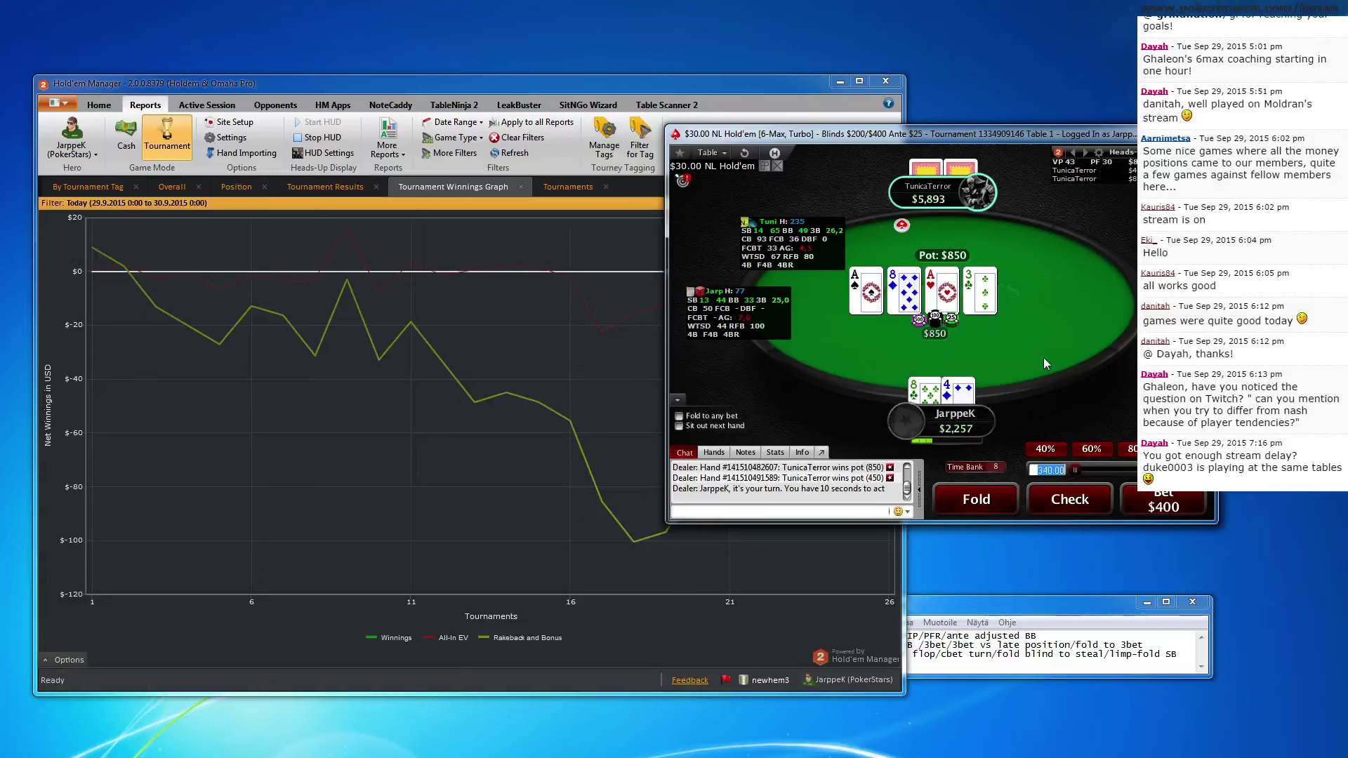
Bet $400 on the turn and go all-in for $1857 on the river with eight-four
click(1161, 502)
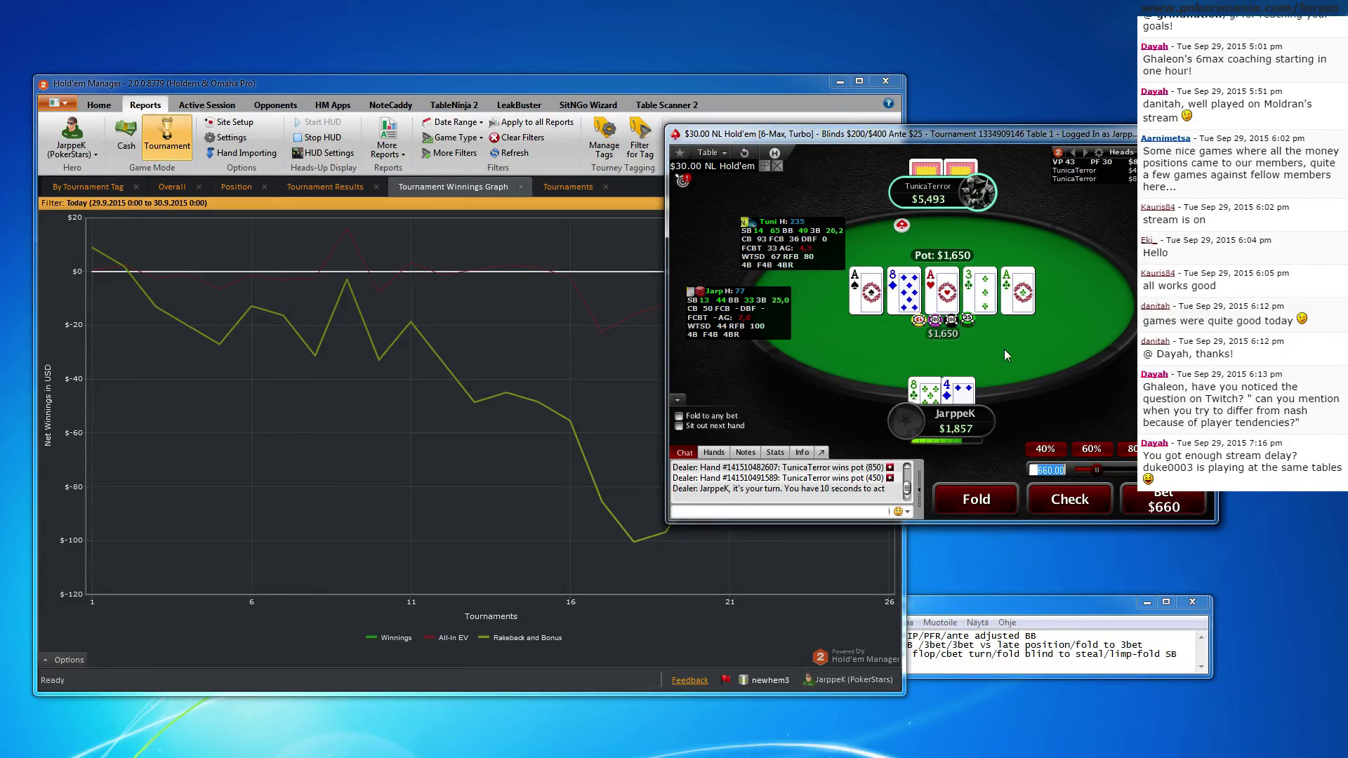
scroll(1004, 348, up, 3)
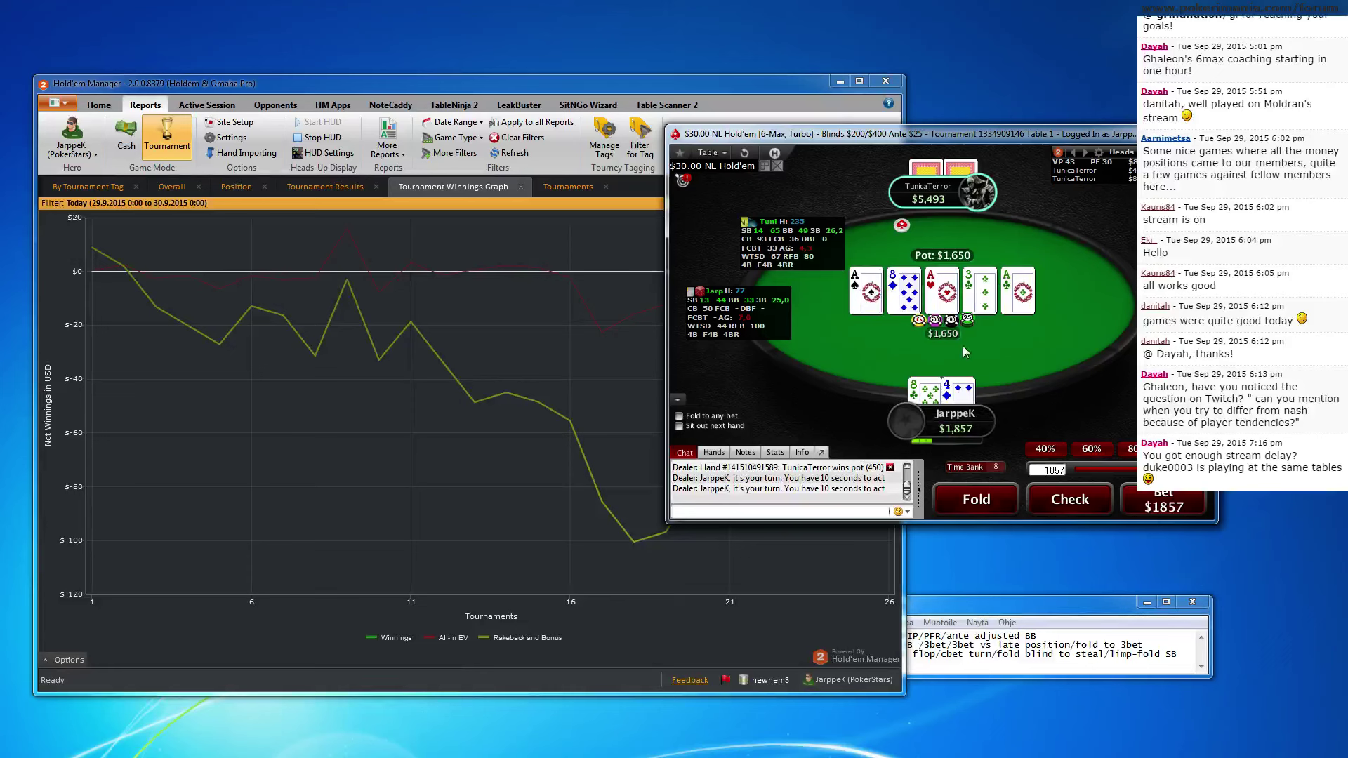
click(1164, 501)
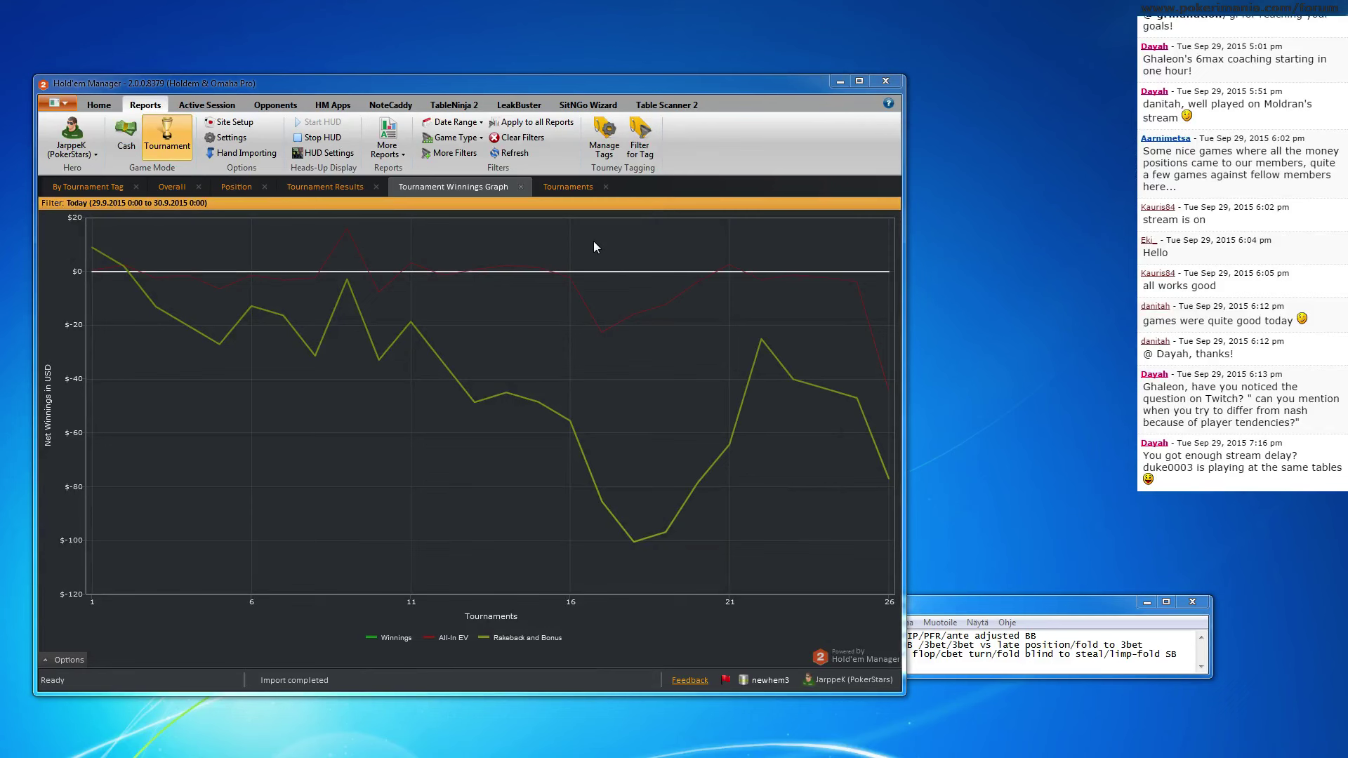
Refresh the tournament winnings graph in Hold'em Manager to include the finished game
click(526, 156)
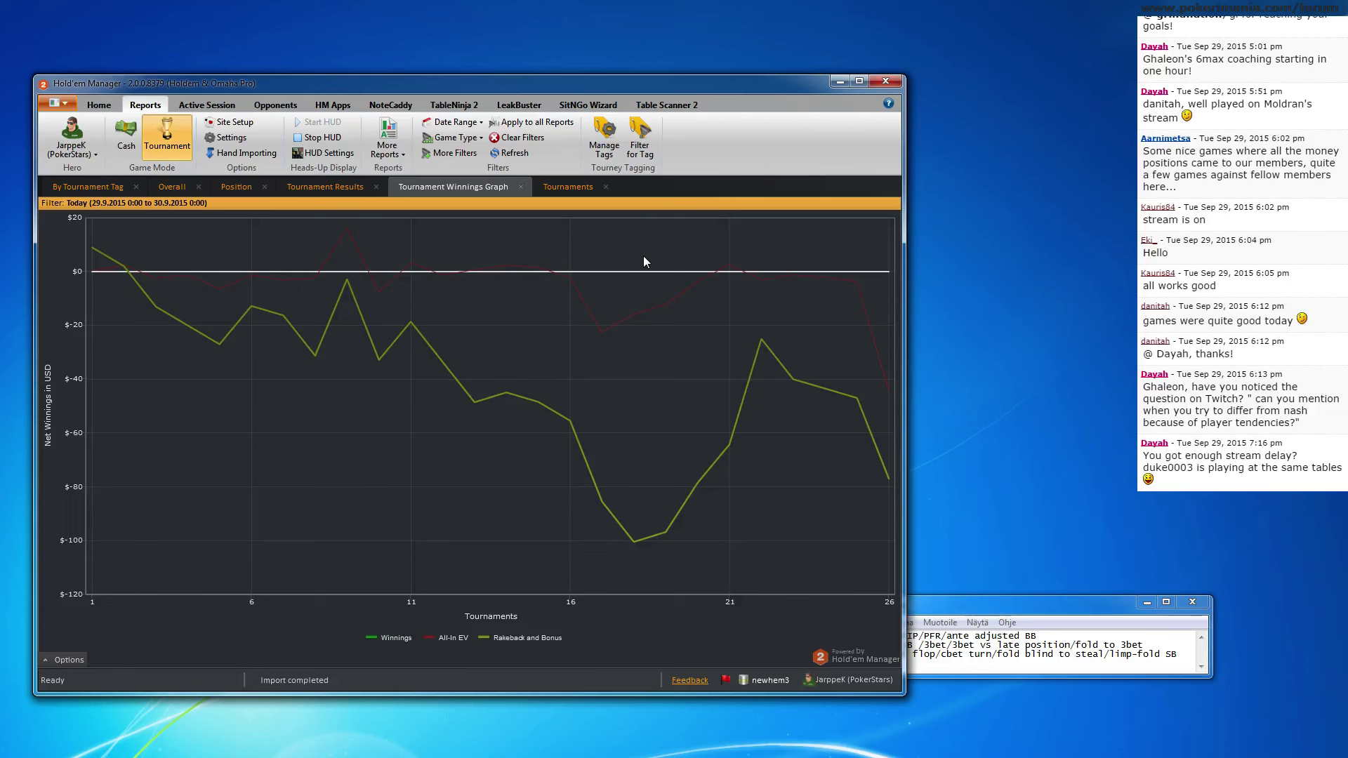
click(510, 154)
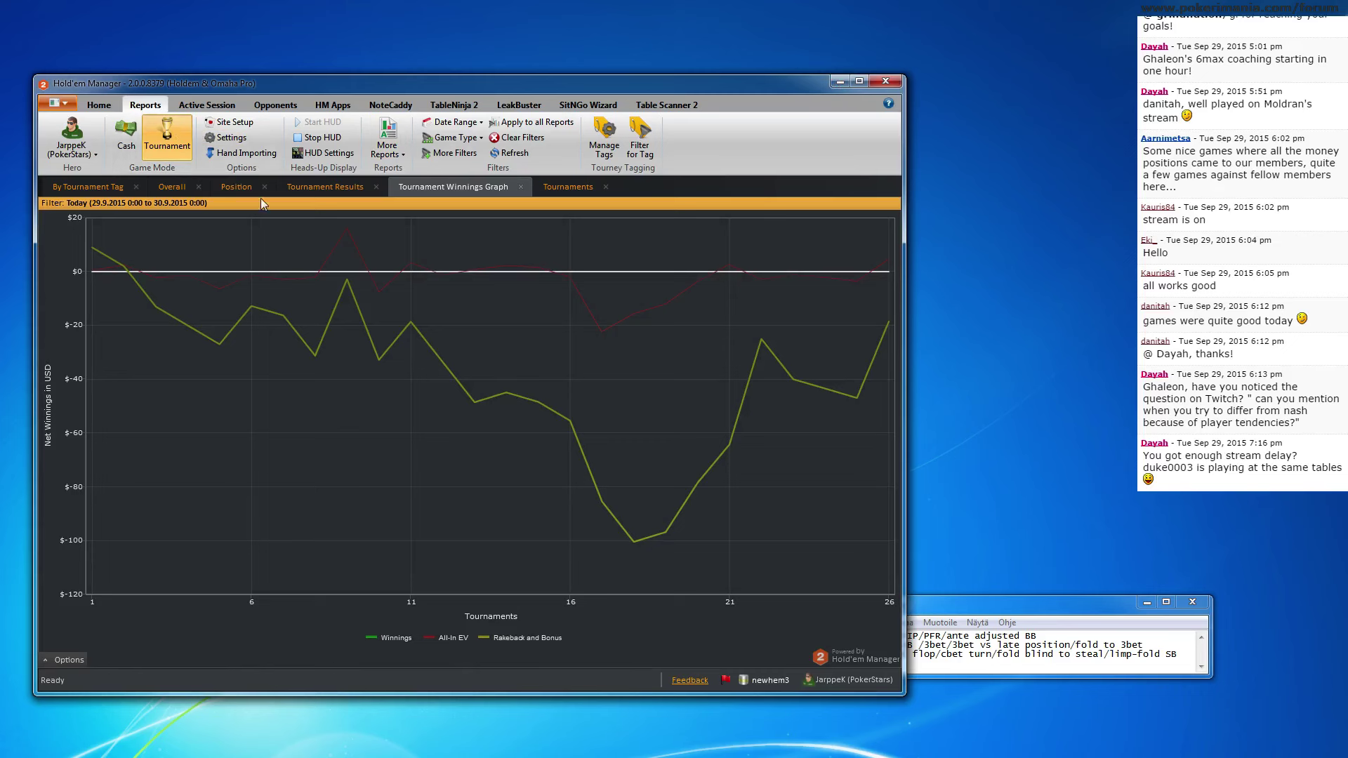
Remove the A6s hole-card filter from the Overall report and set its date range to Today
click(181, 187)
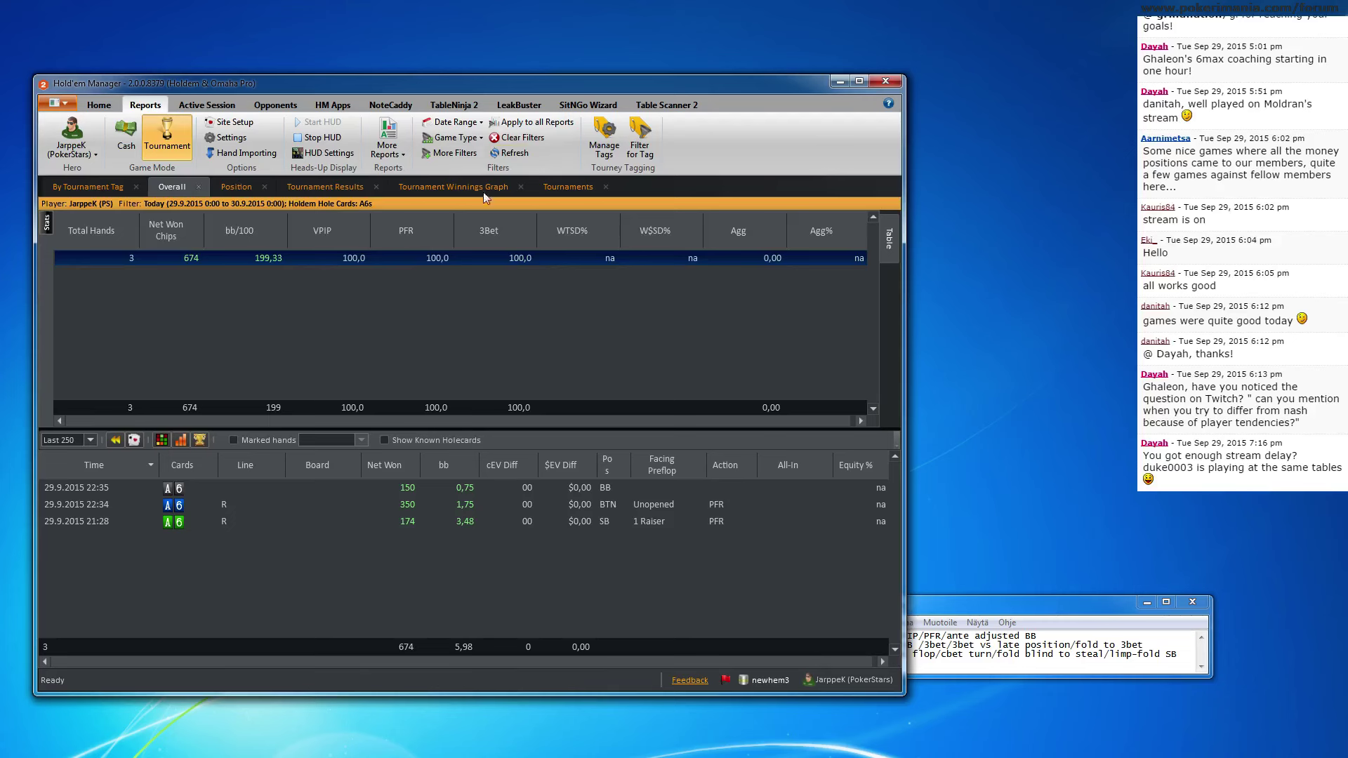
click(452, 156)
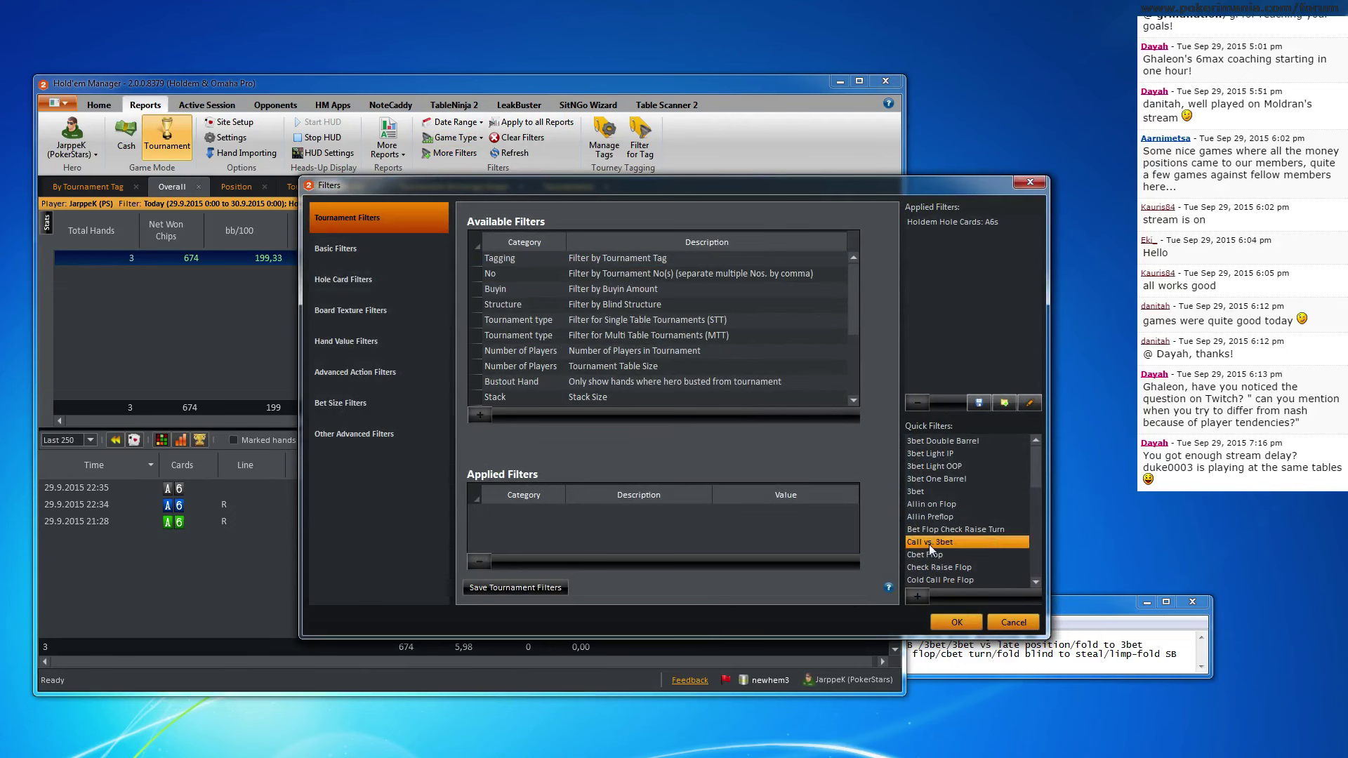
click(977, 225)
click(947, 622)
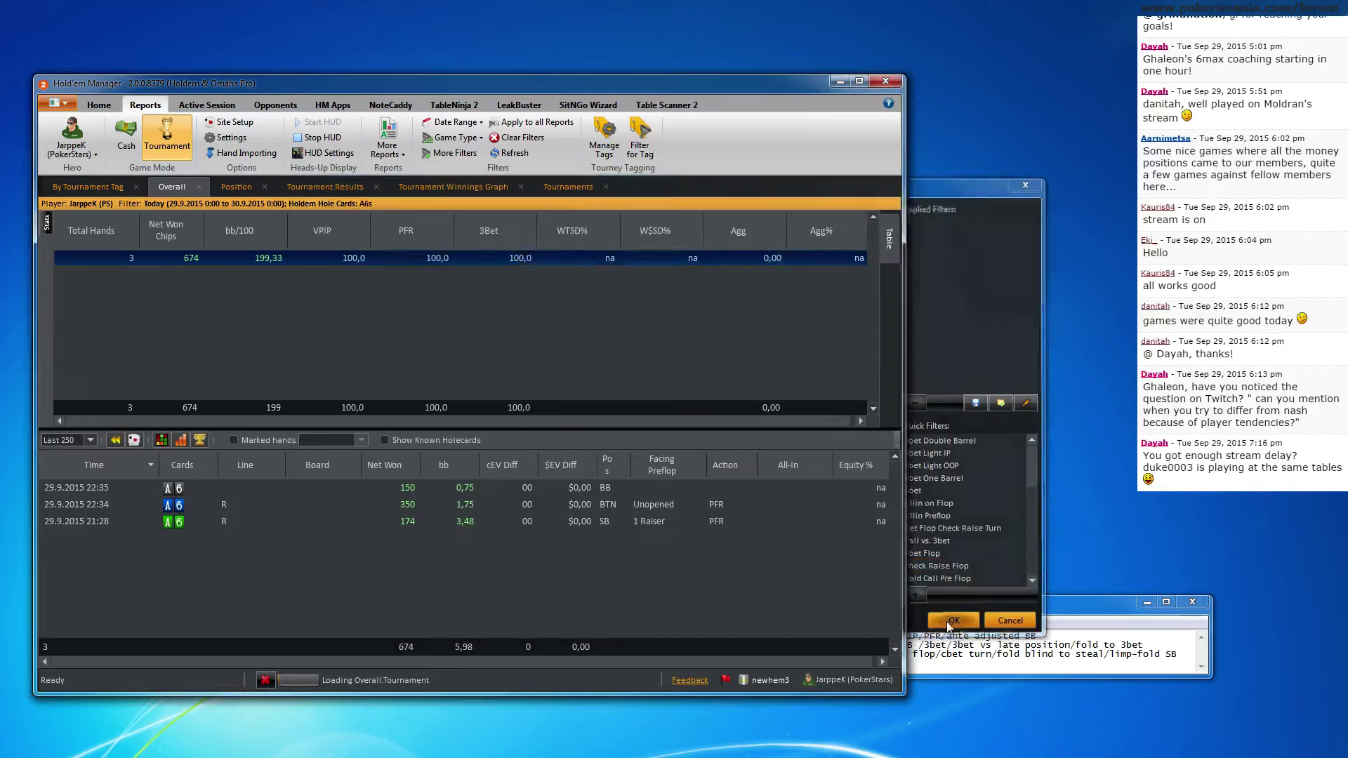
click(469, 123)
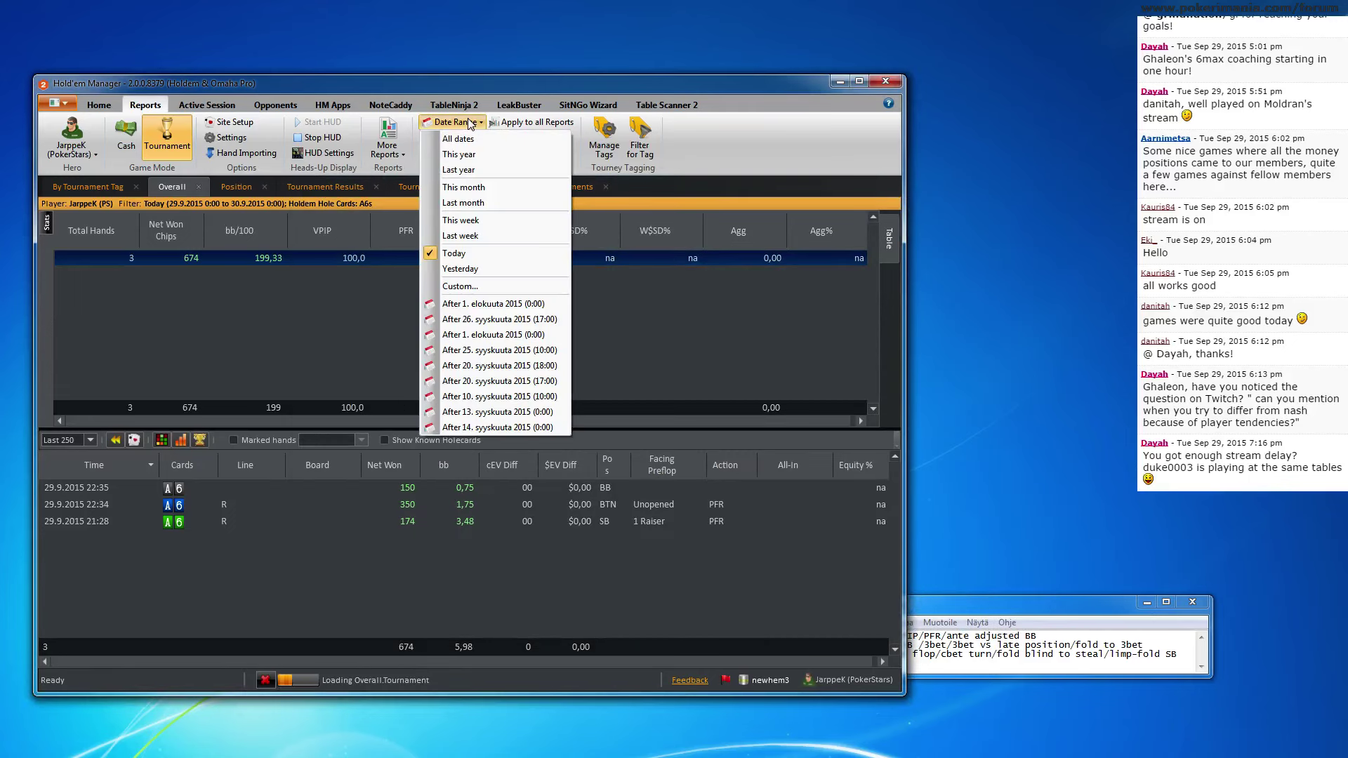
click(454, 253)
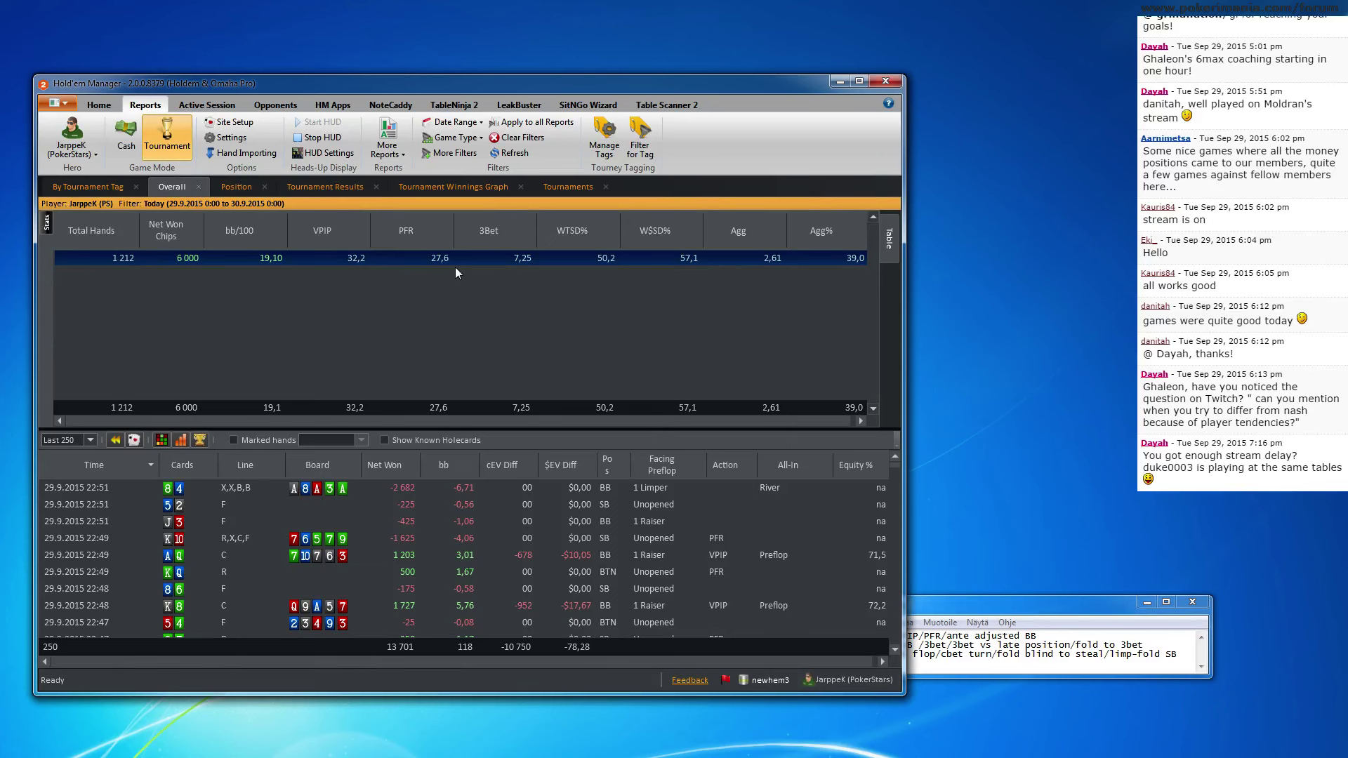
Restrict the hand list to marked hands of any type and browse down to the earliest ones
click(273, 439)
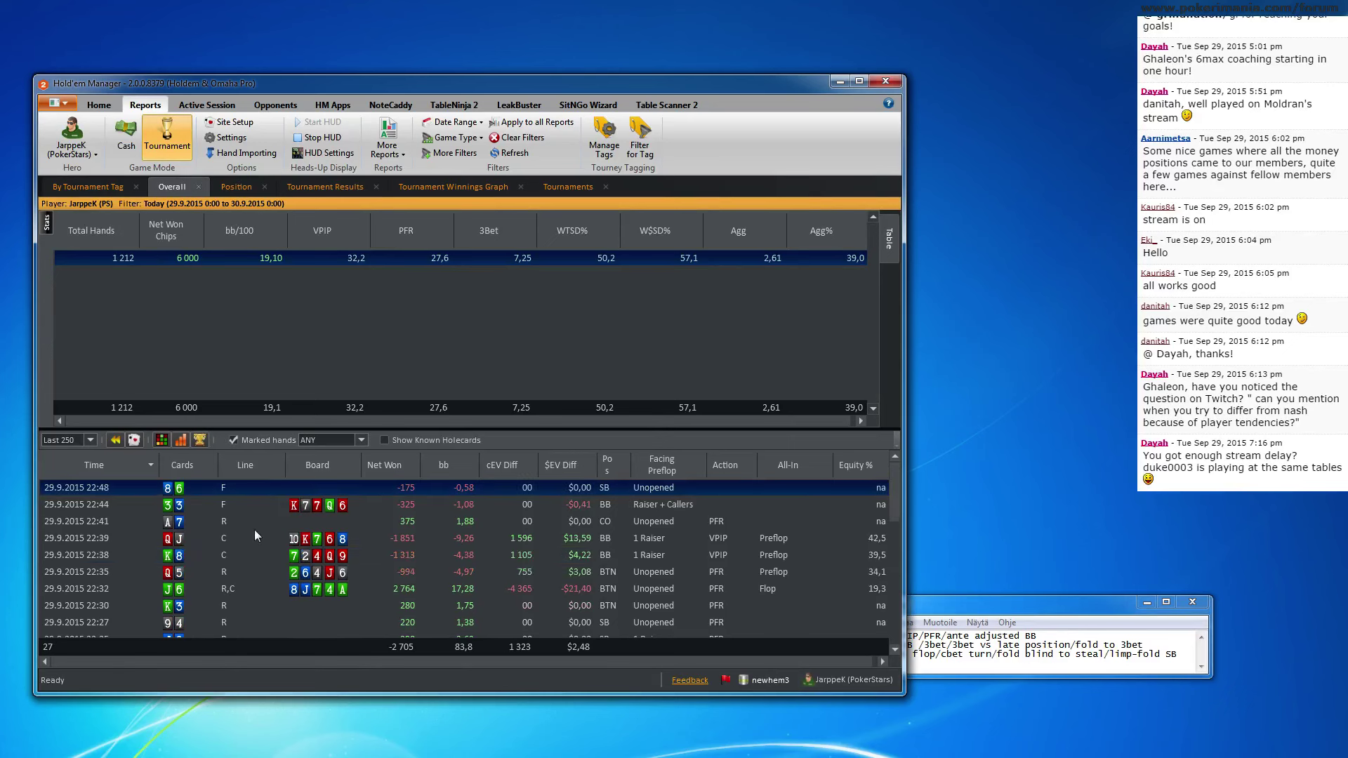
click(263, 555)
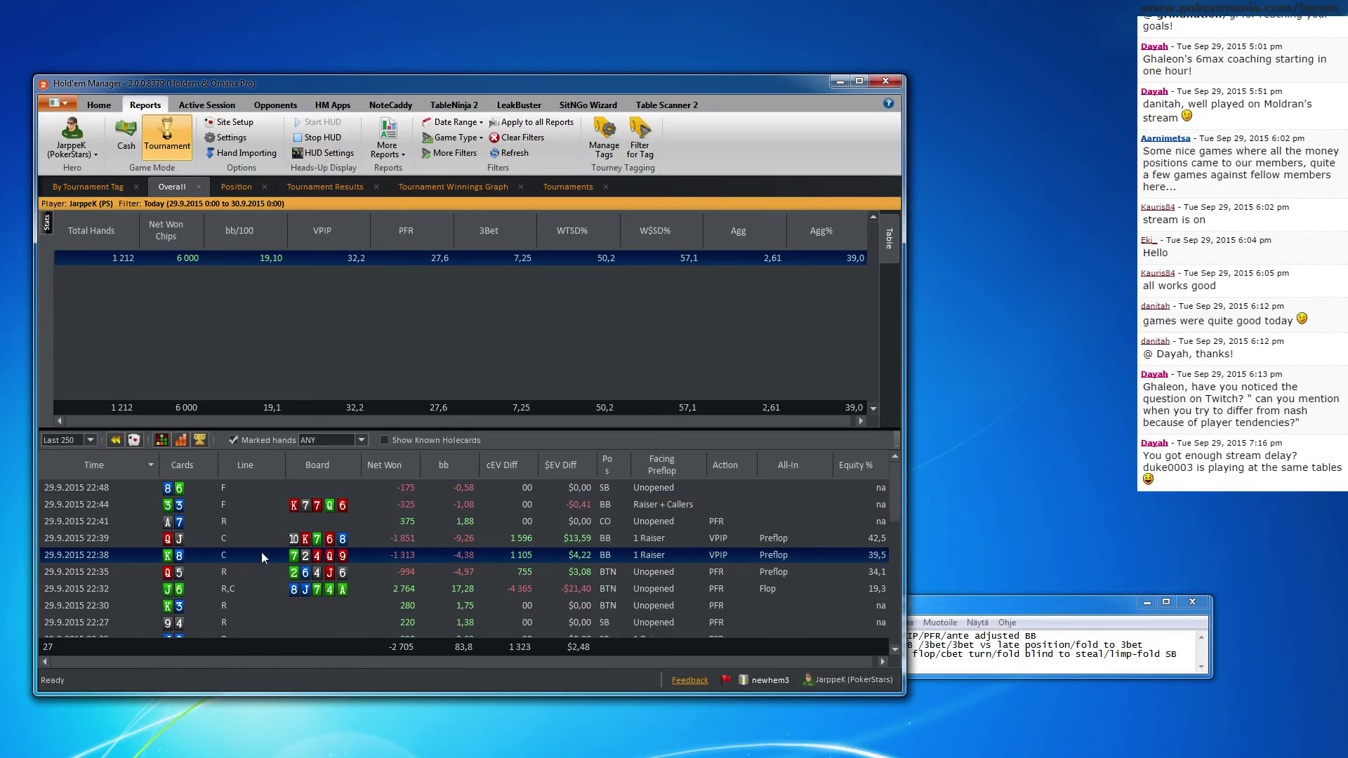
click(454, 123)
click(212, 551)
scroll(213, 550, down, 5)
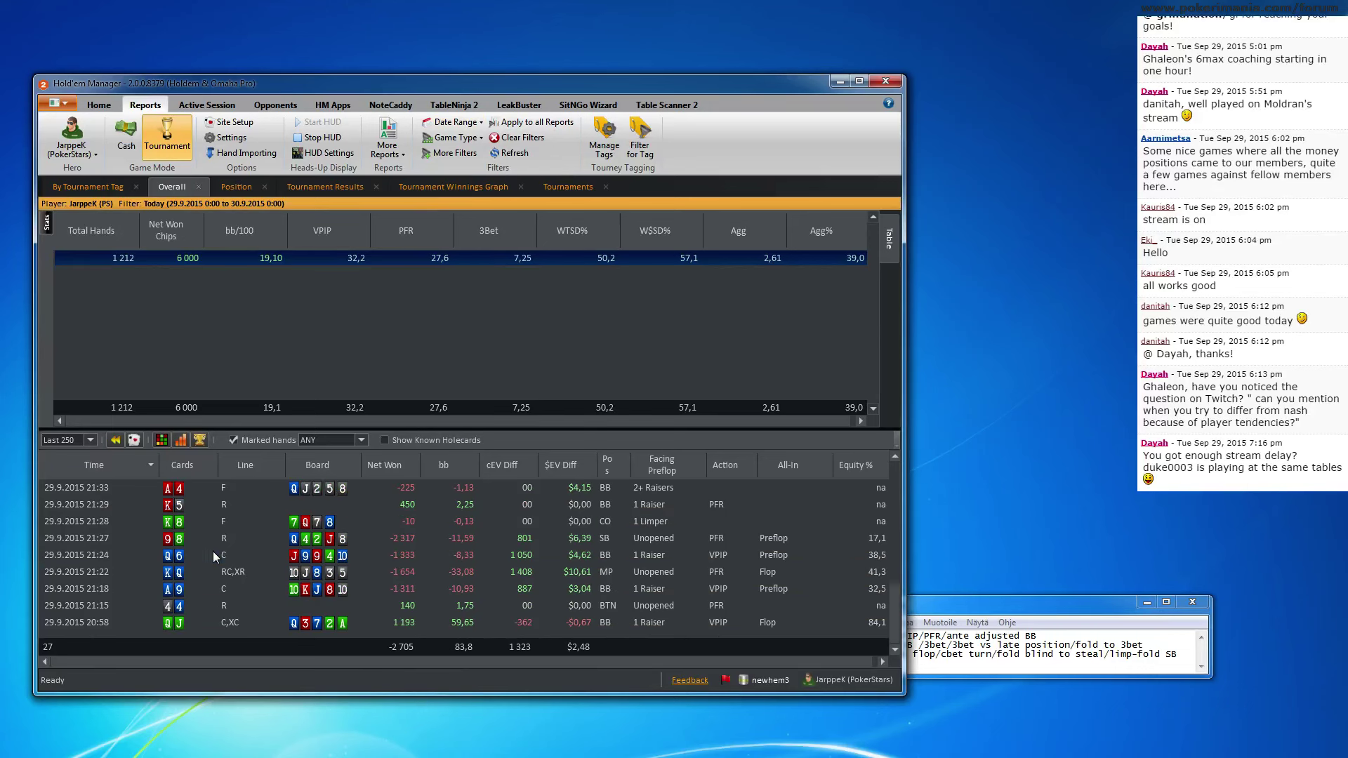
Open the marked 20:58 queen-jack hand in the replayer and step through its preflop action
double_click(207, 623)
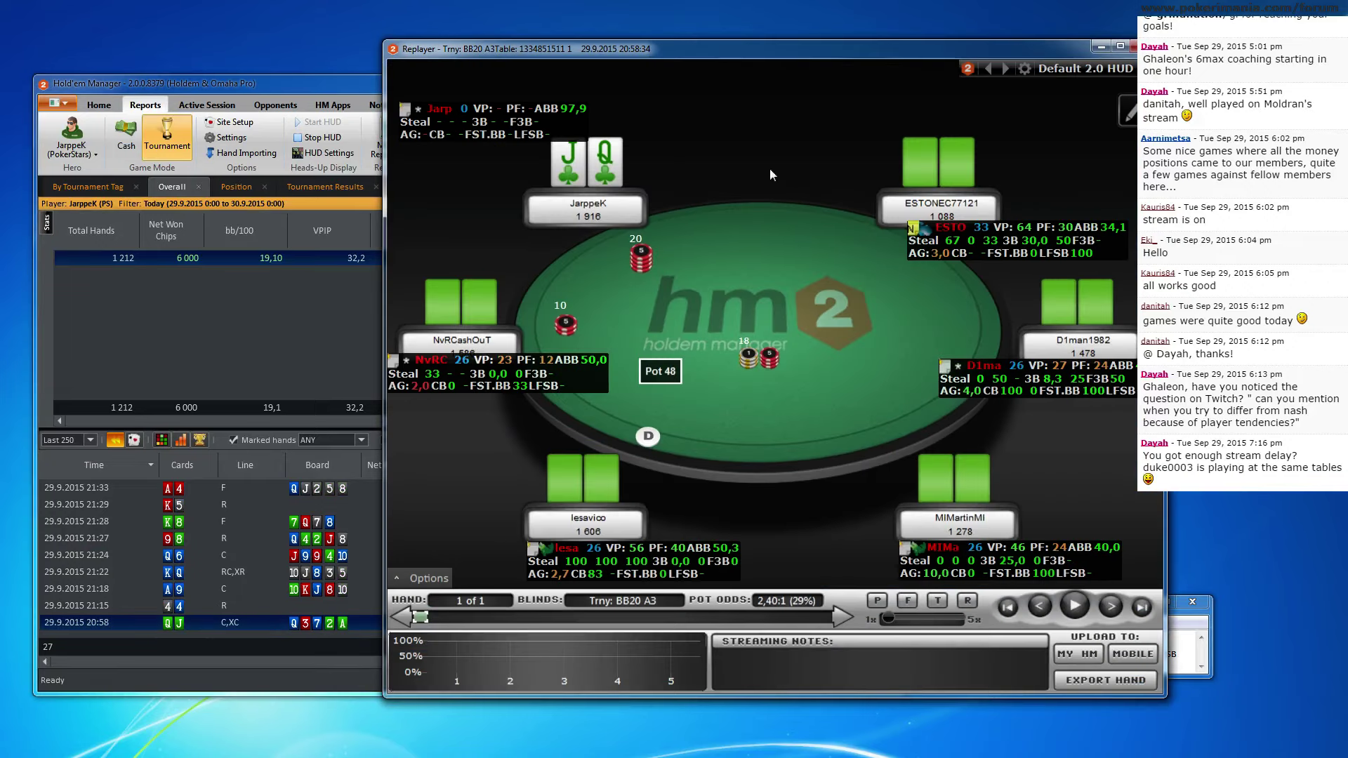
drag(841, 65, 759, 49)
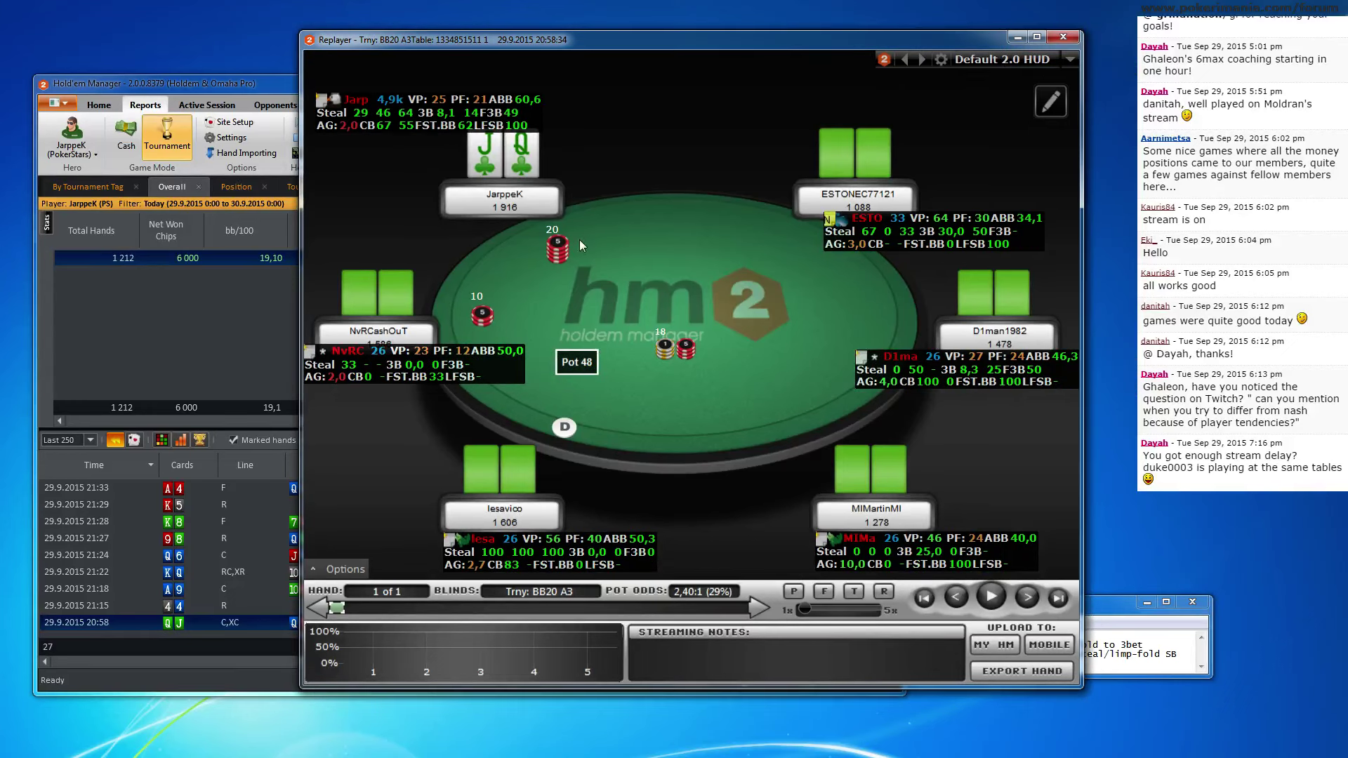
click(1029, 597)
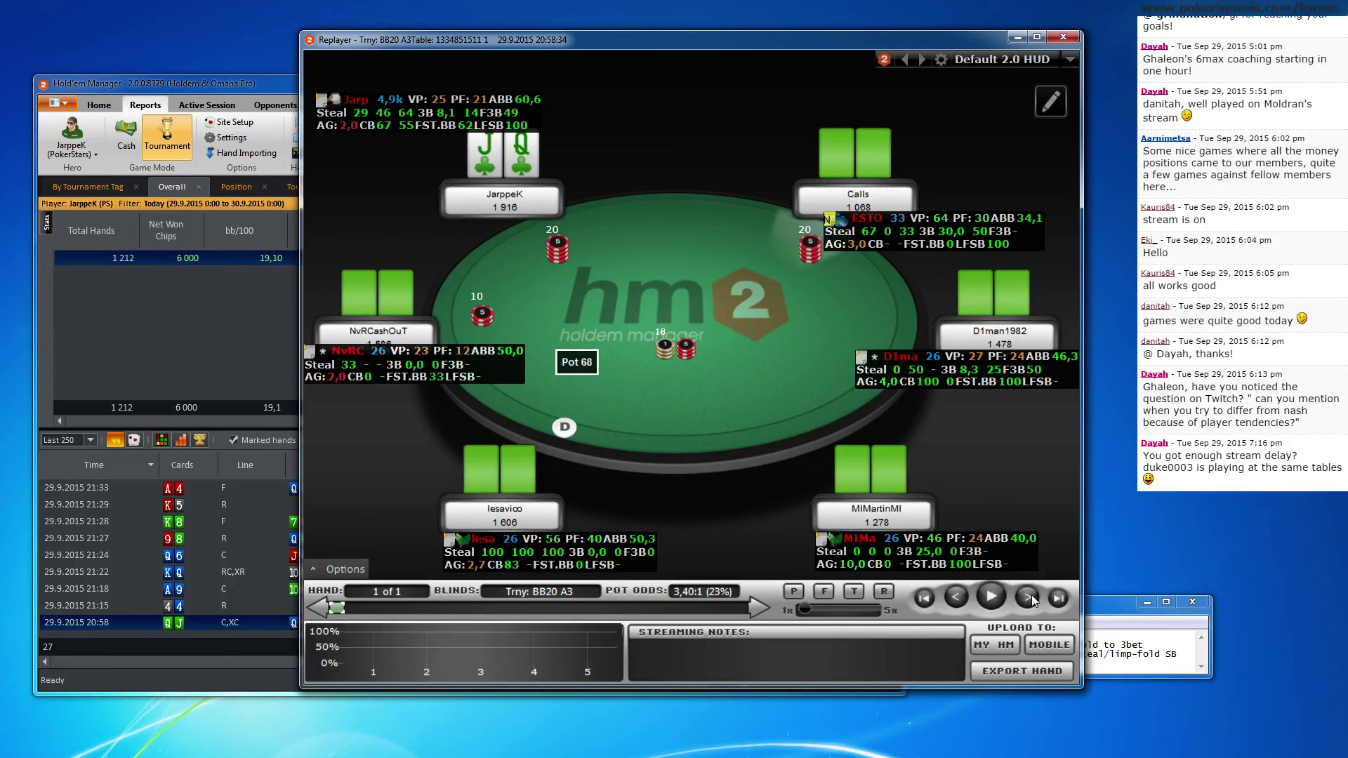
click(1030, 598)
click(1031, 598)
click(1031, 598)
click(1030, 598)
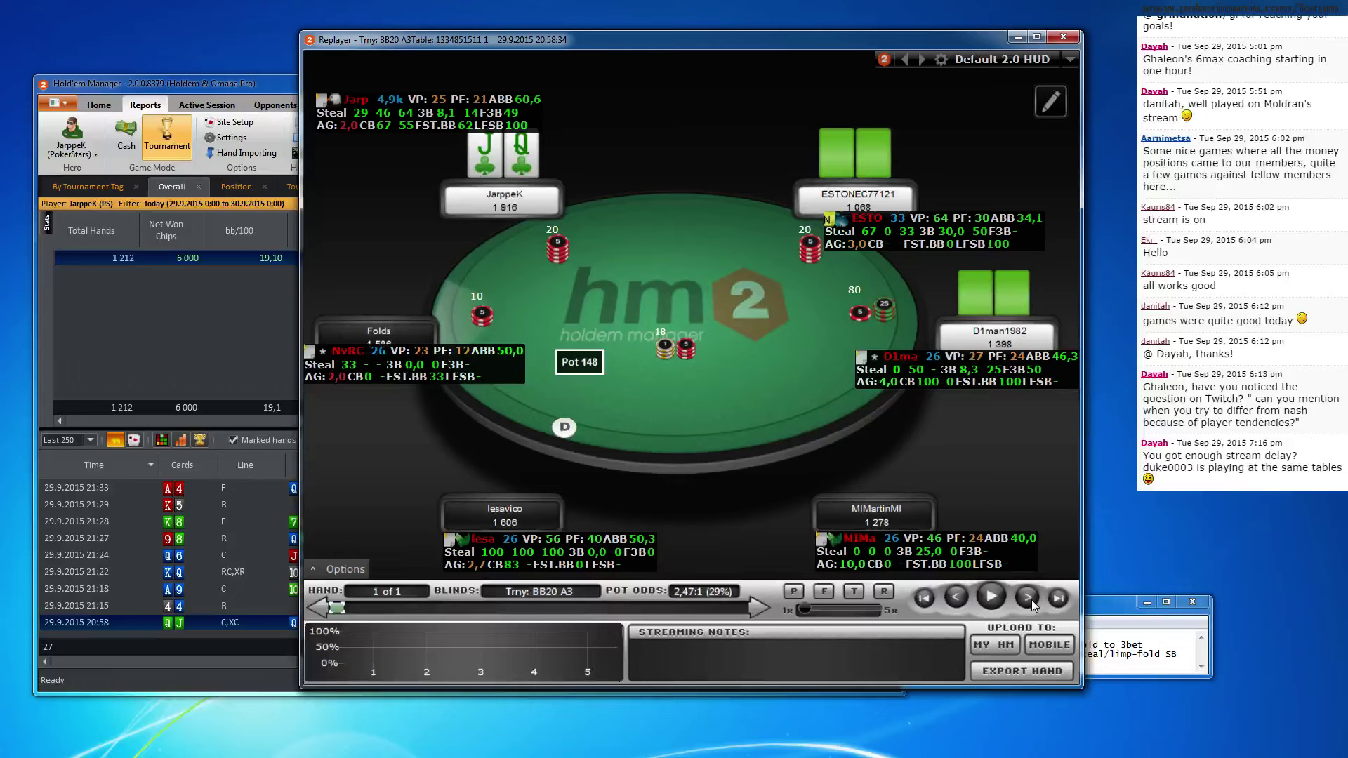
drag(735, 48, 664, 62)
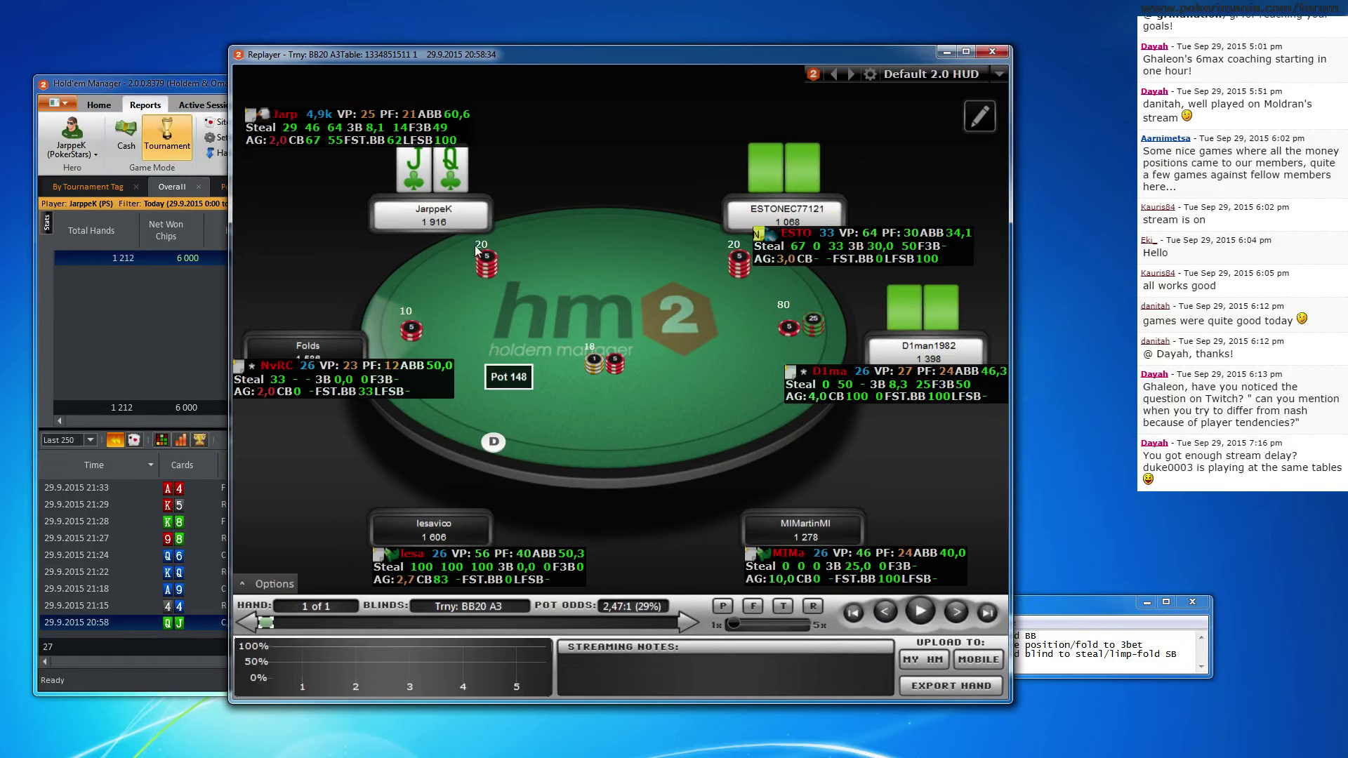
click(965, 615)
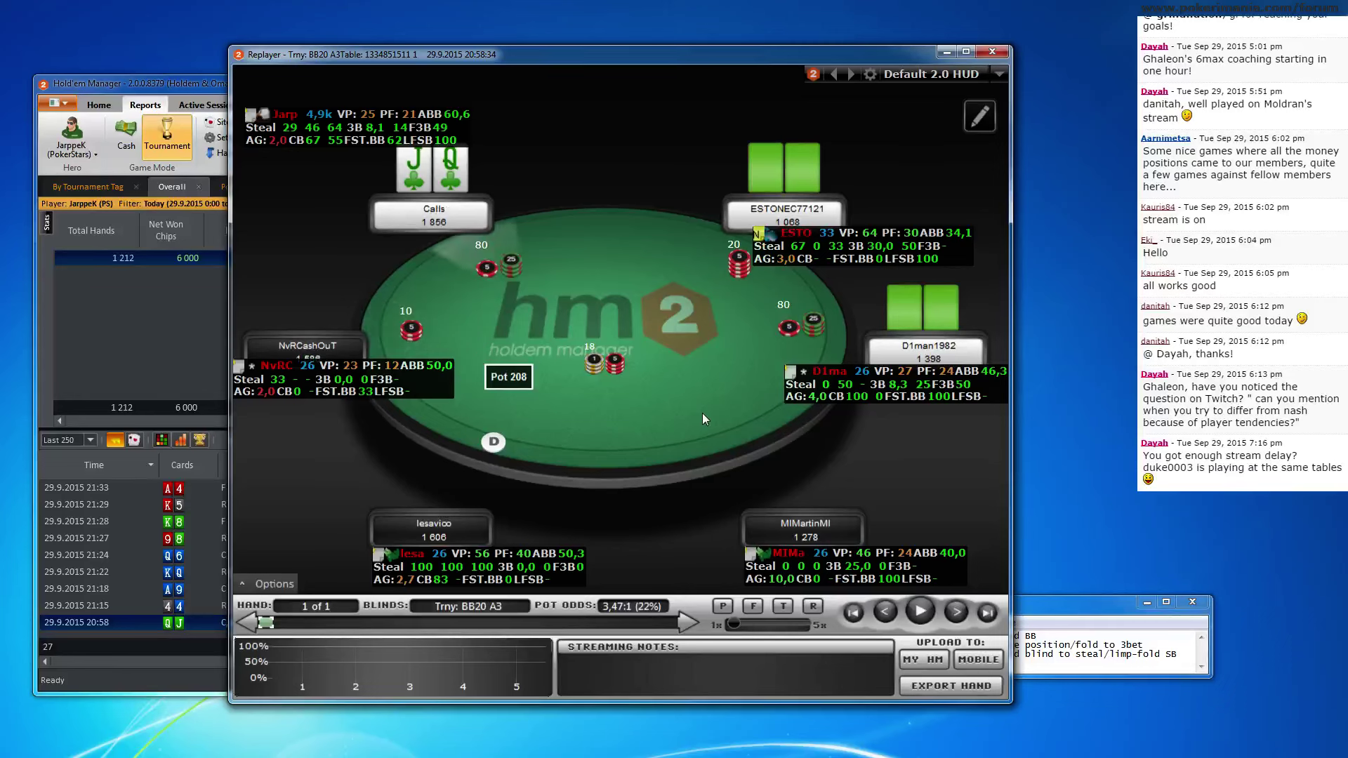
click(959, 609)
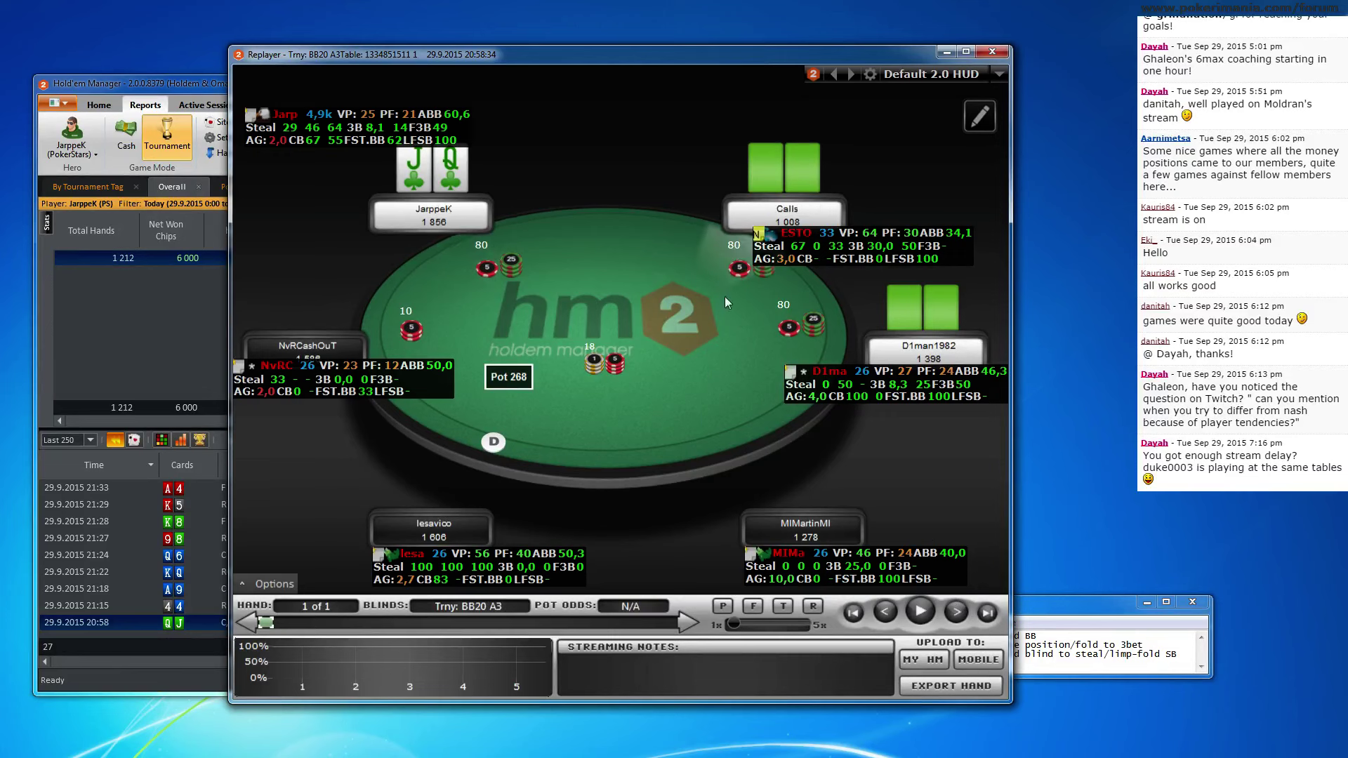
Step through the queen-jack hand from the flop to the showdown and close the replayer
click(959, 609)
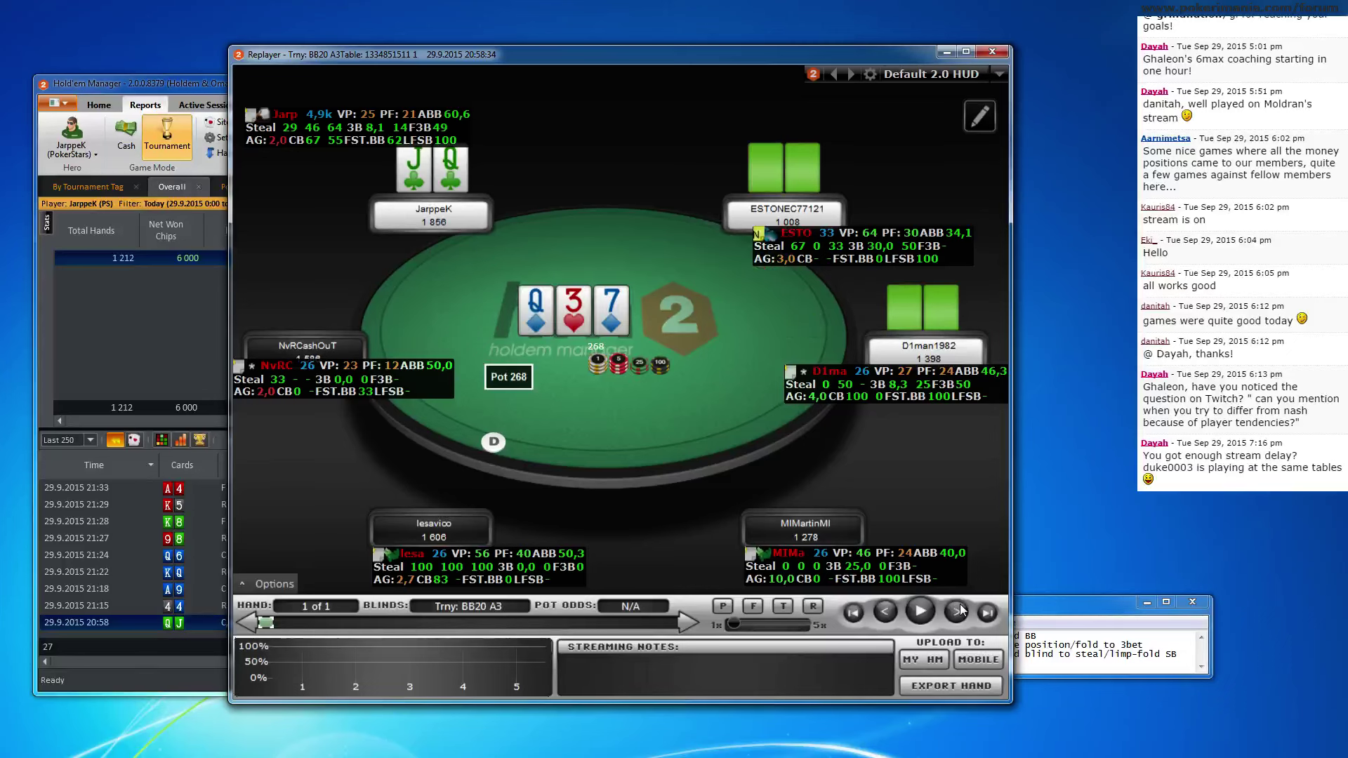
click(959, 609)
click(959, 610)
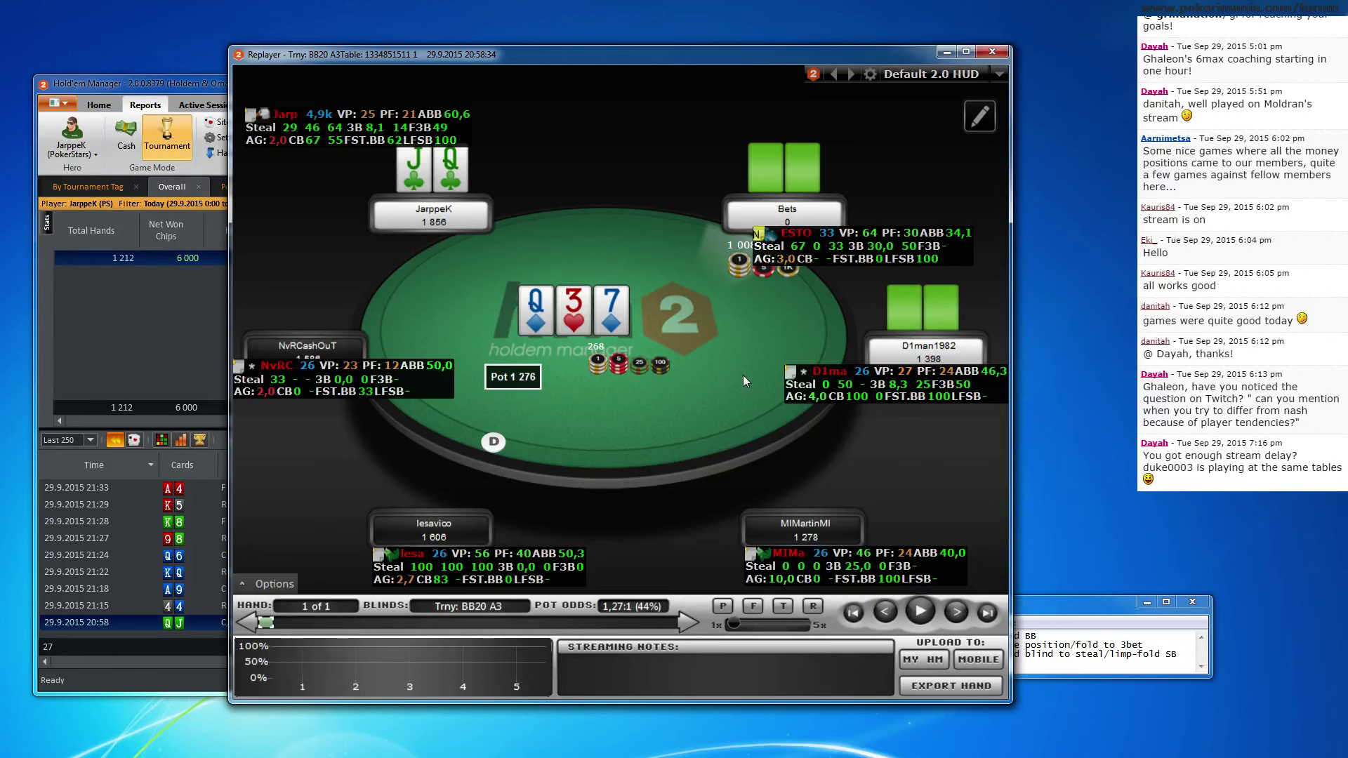
click(958, 613)
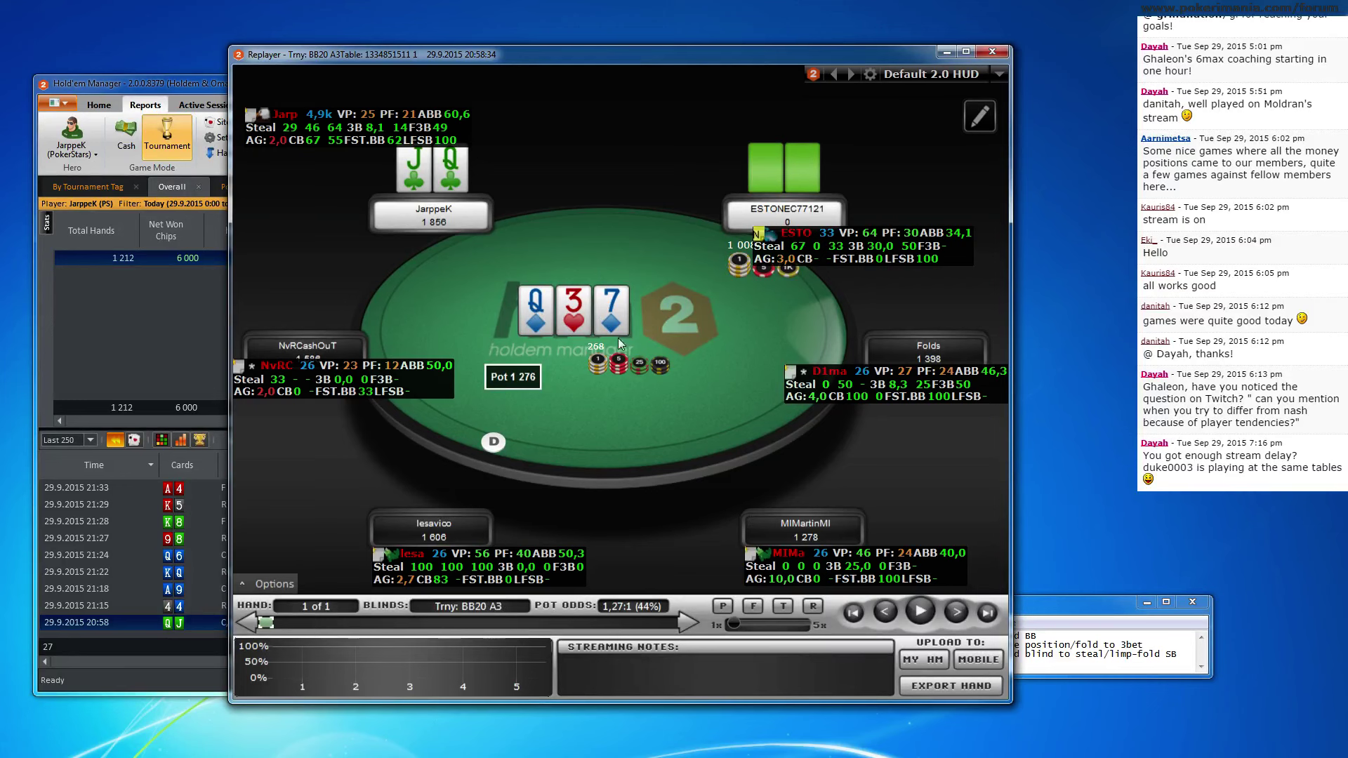
click(959, 613)
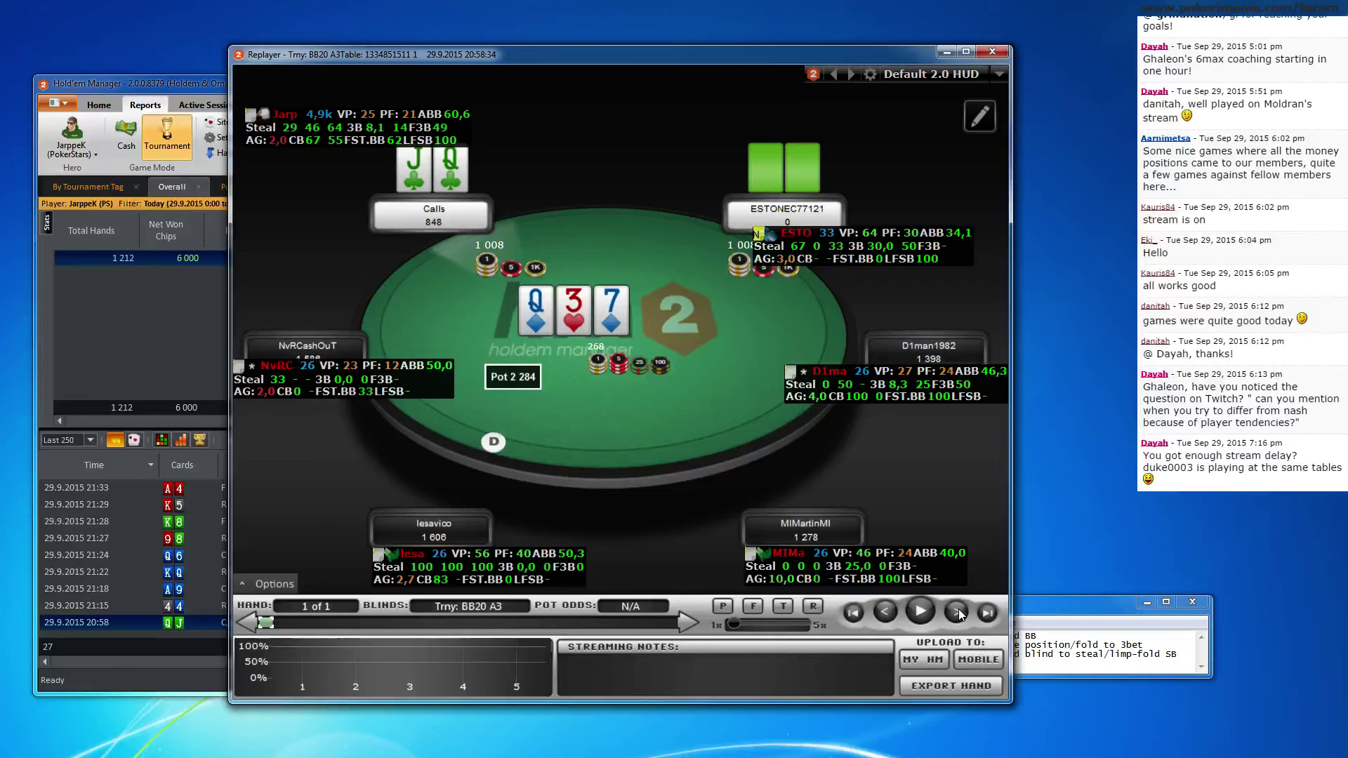
click(959, 613)
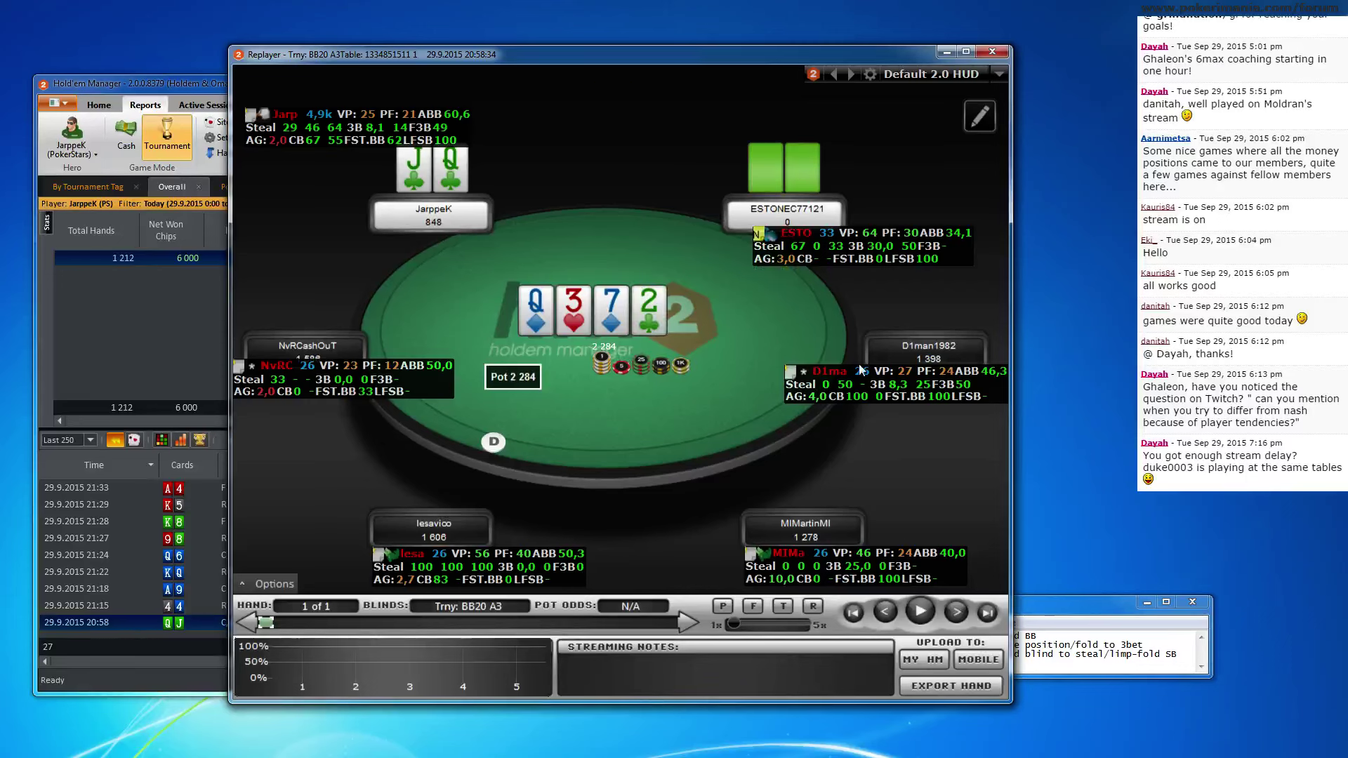
click(957, 615)
click(957, 613)
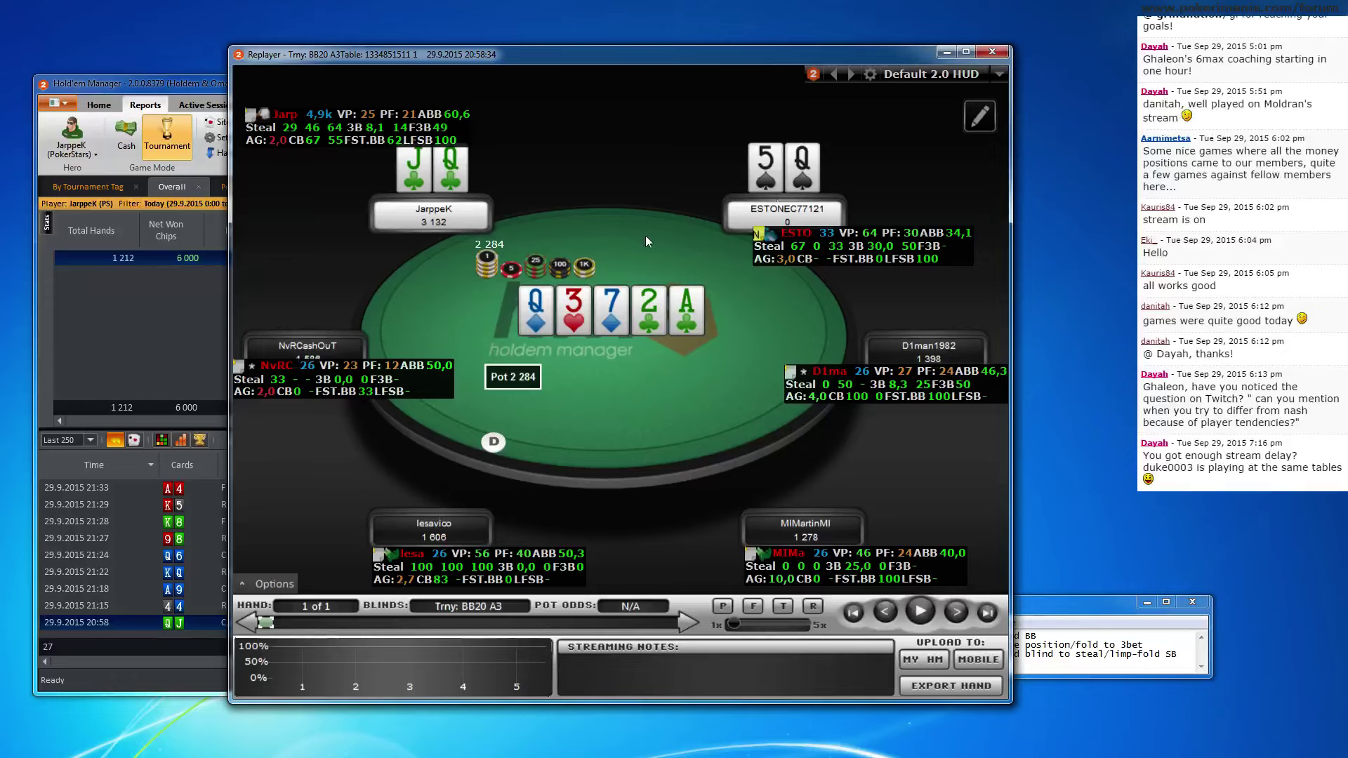
click(992, 51)
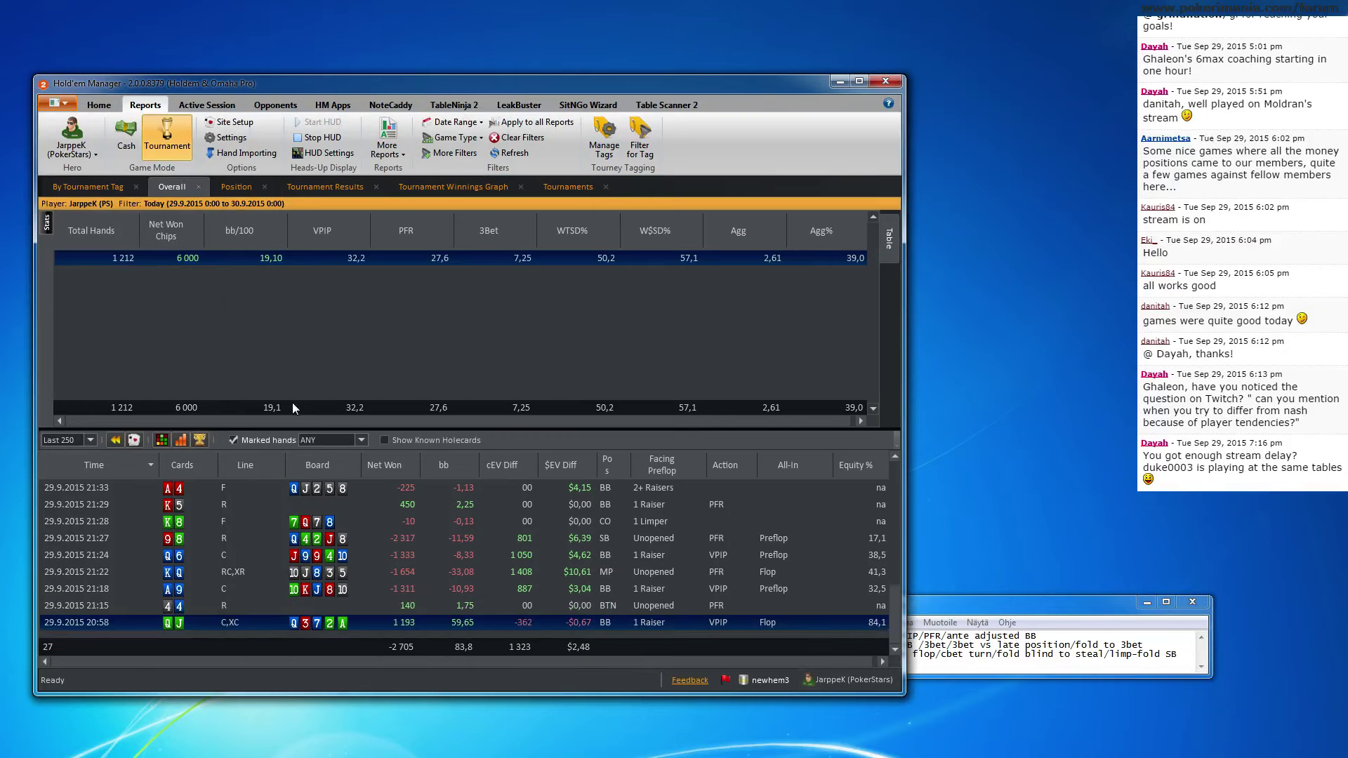
Replay the marked 21:15 pocket-fours hand up to the button's all-in, uncover the big blind's stack, and close the replayer
double_click(237, 605)
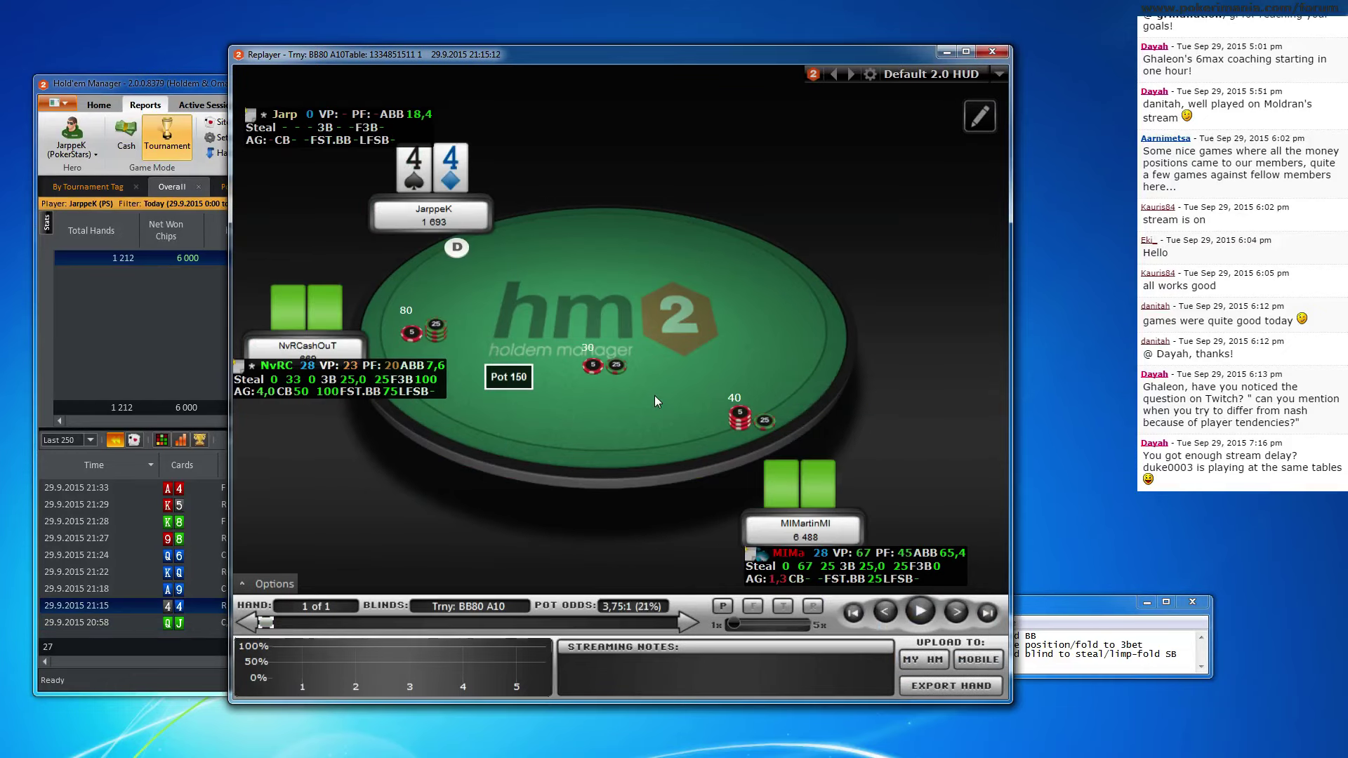
click(957, 613)
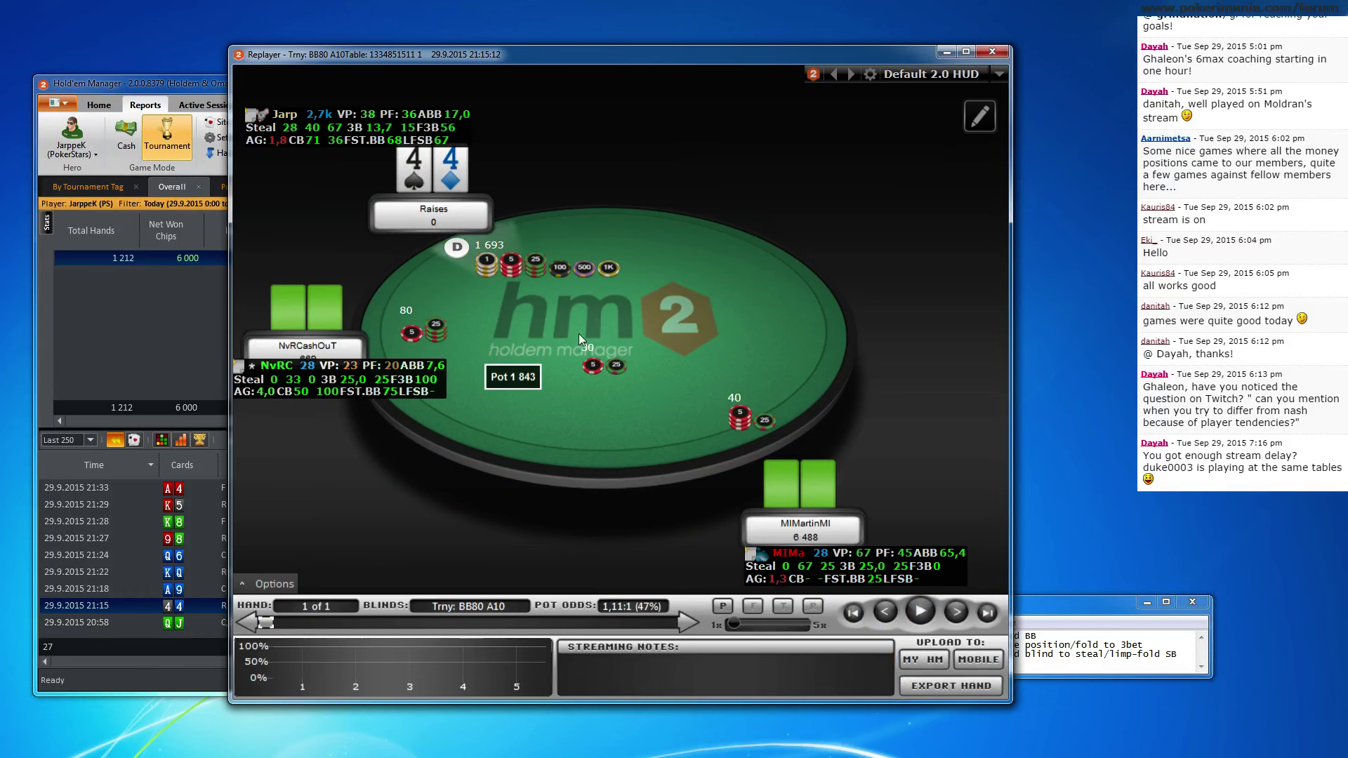
drag(381, 380, 381, 390)
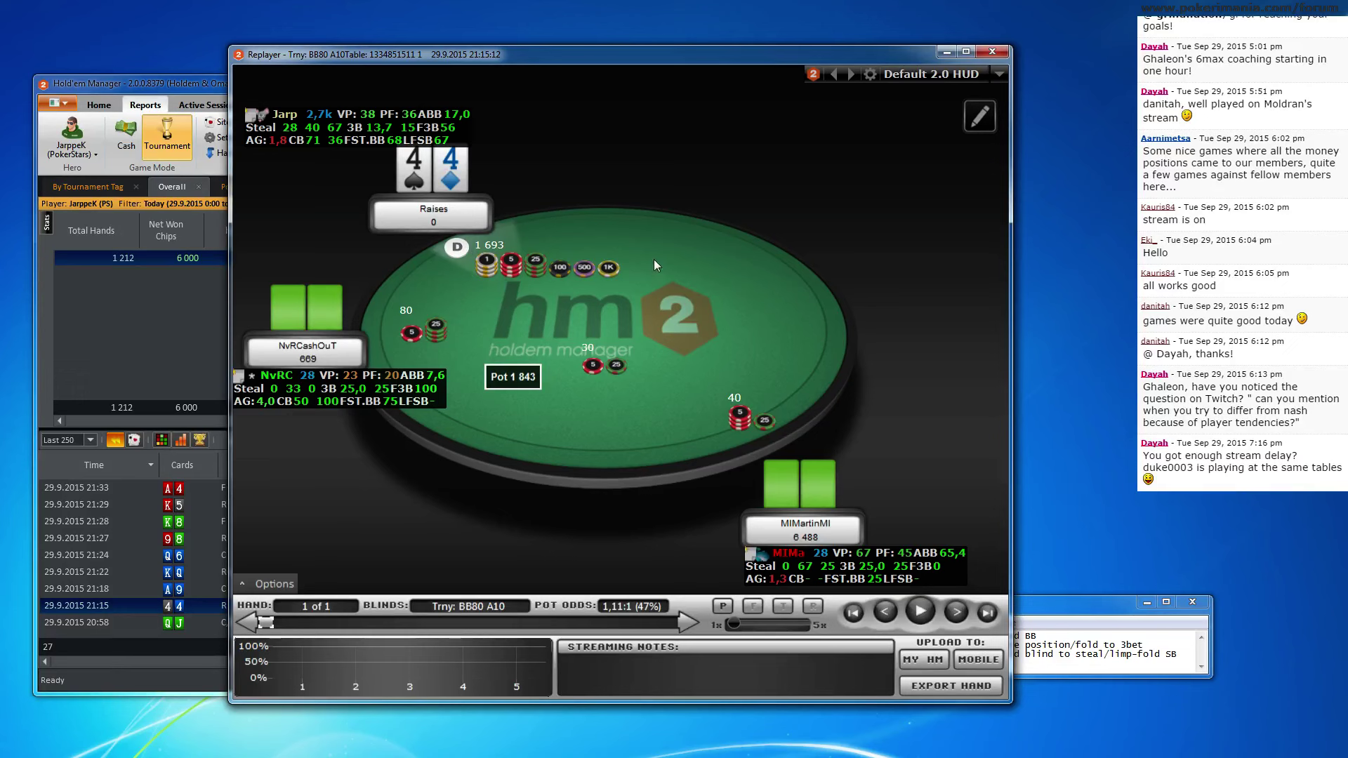
click(992, 52)
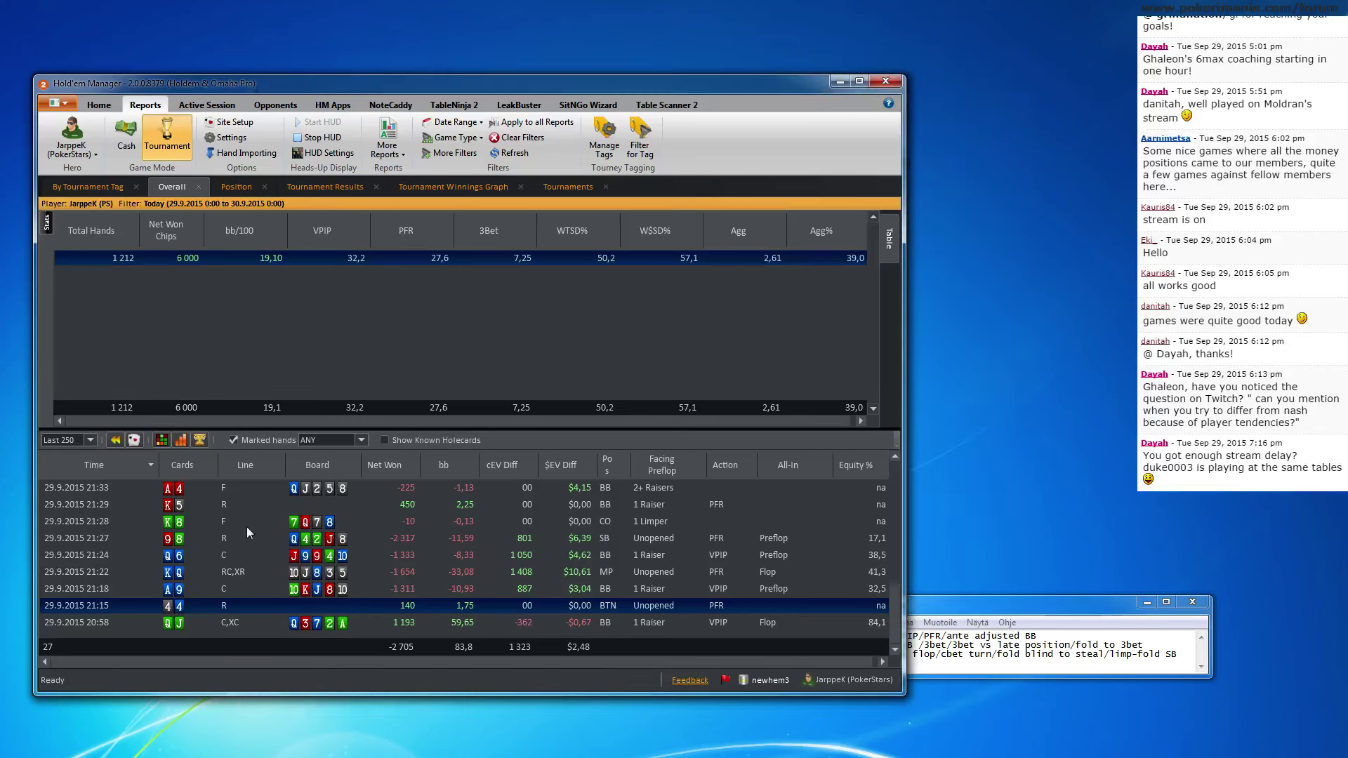
Copy the 21:15 pocket-fours hand history and switch to HoldemResources Calculator
right_click(177, 614)
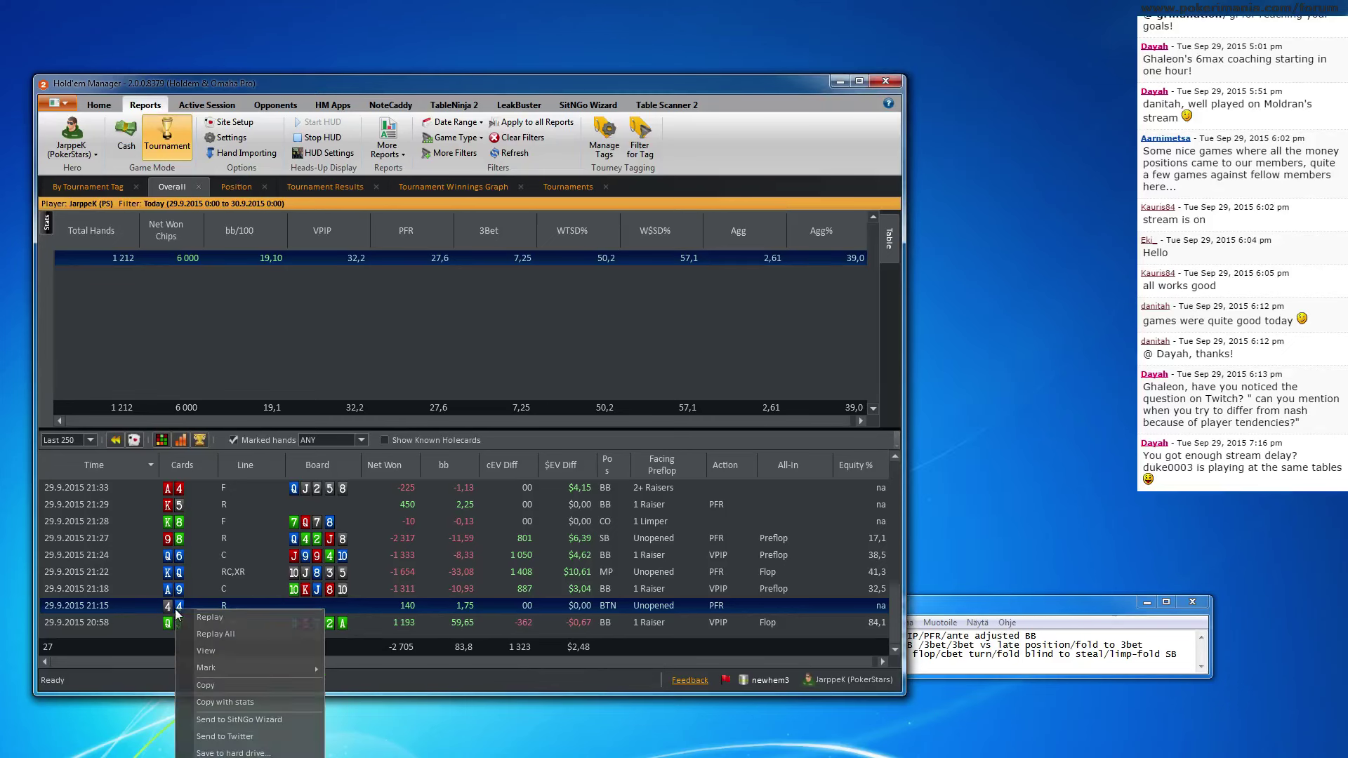
click(214, 690)
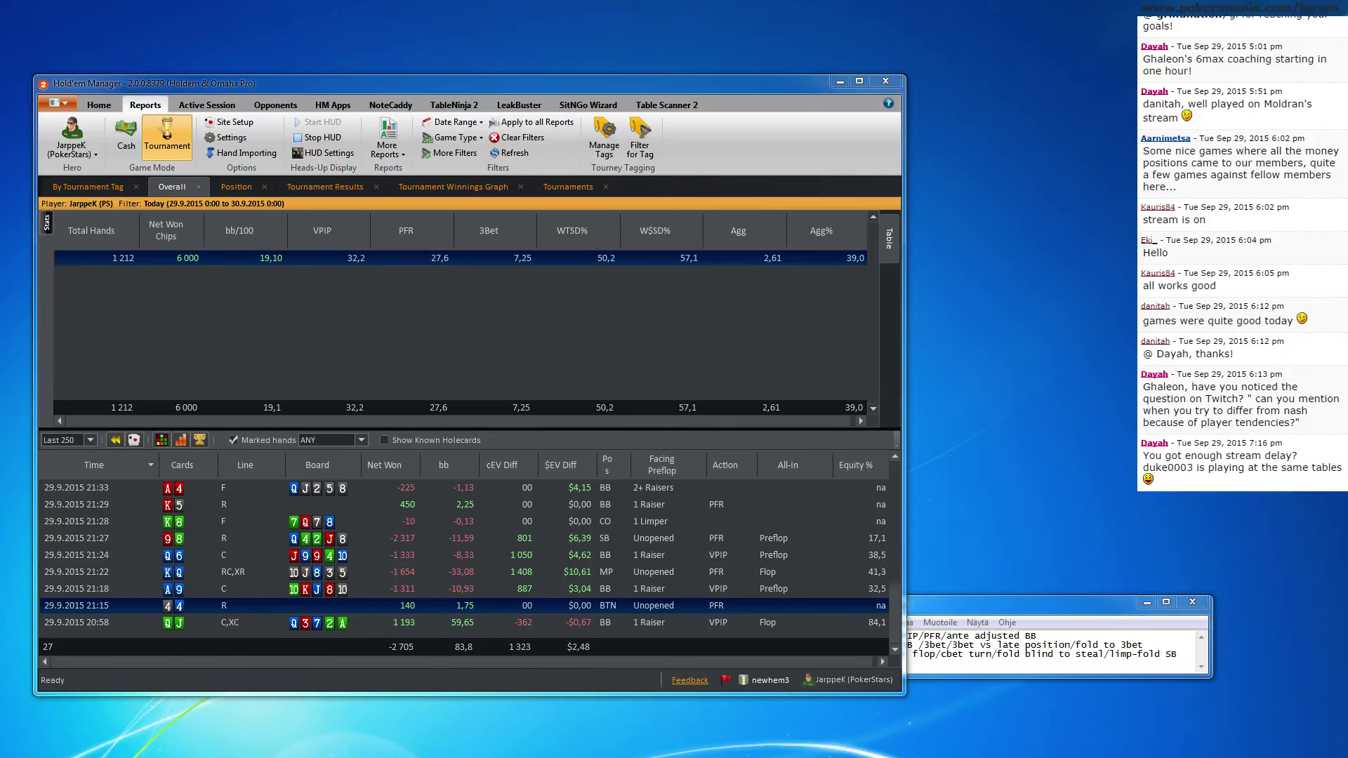
key(super)
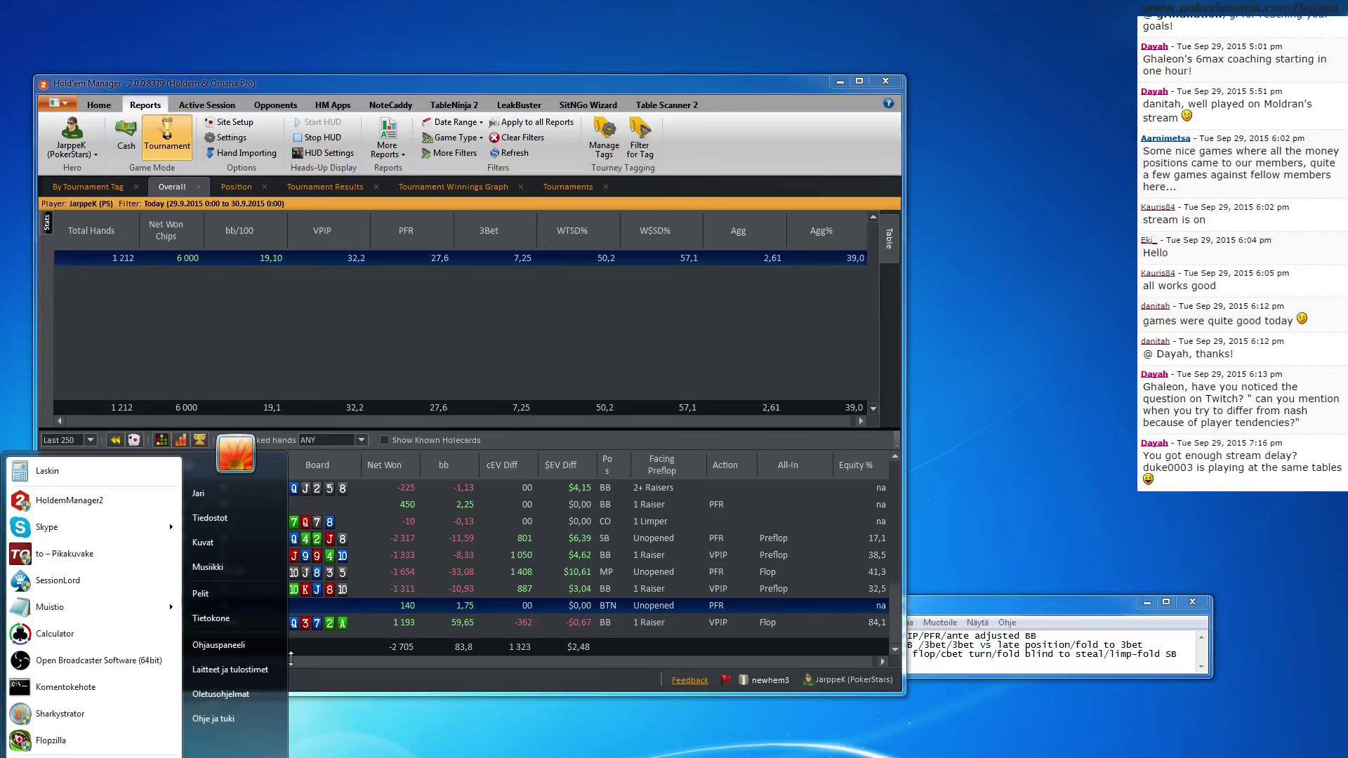
click(70, 635)
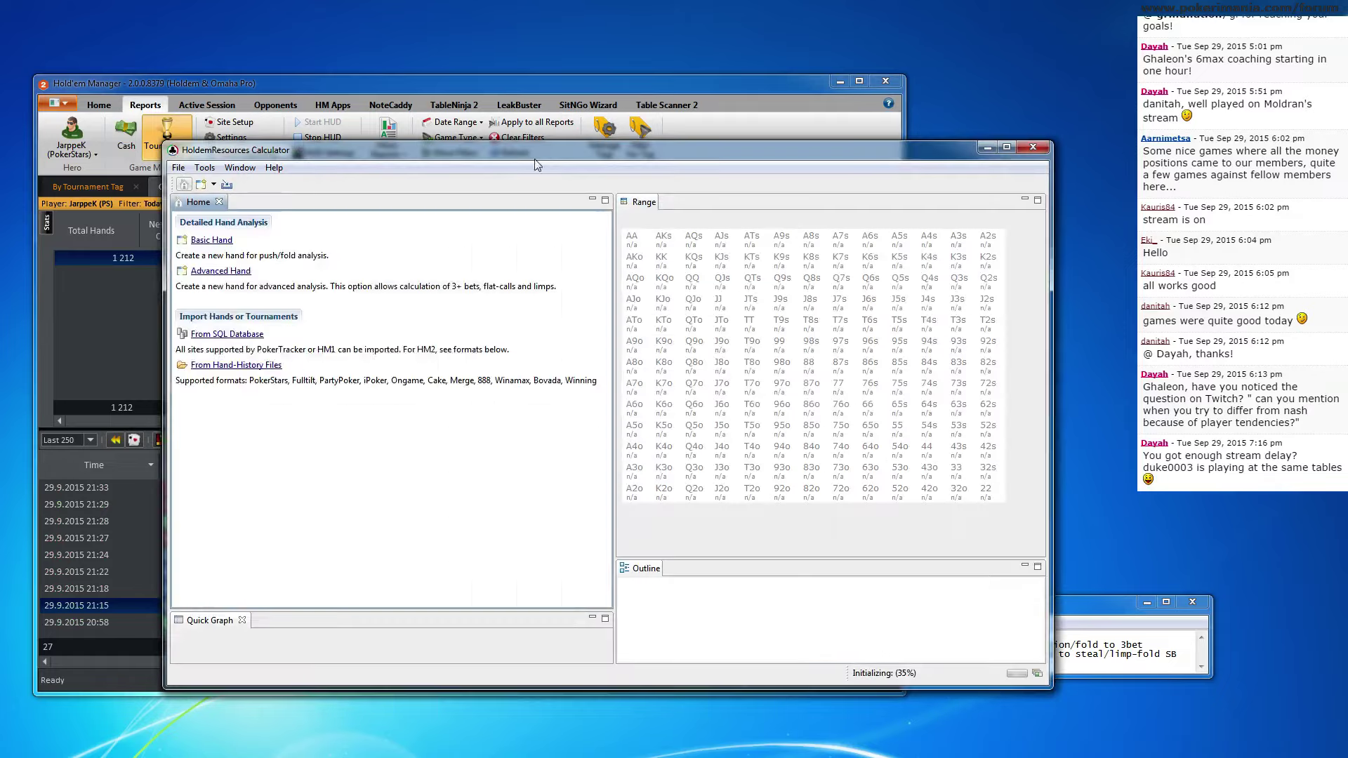
drag(541, 156, 515, 107)
Set up a basic hand from the copied hand history and apply the STT Short 65/35 prize structure
click(186, 191)
click(499, 384)
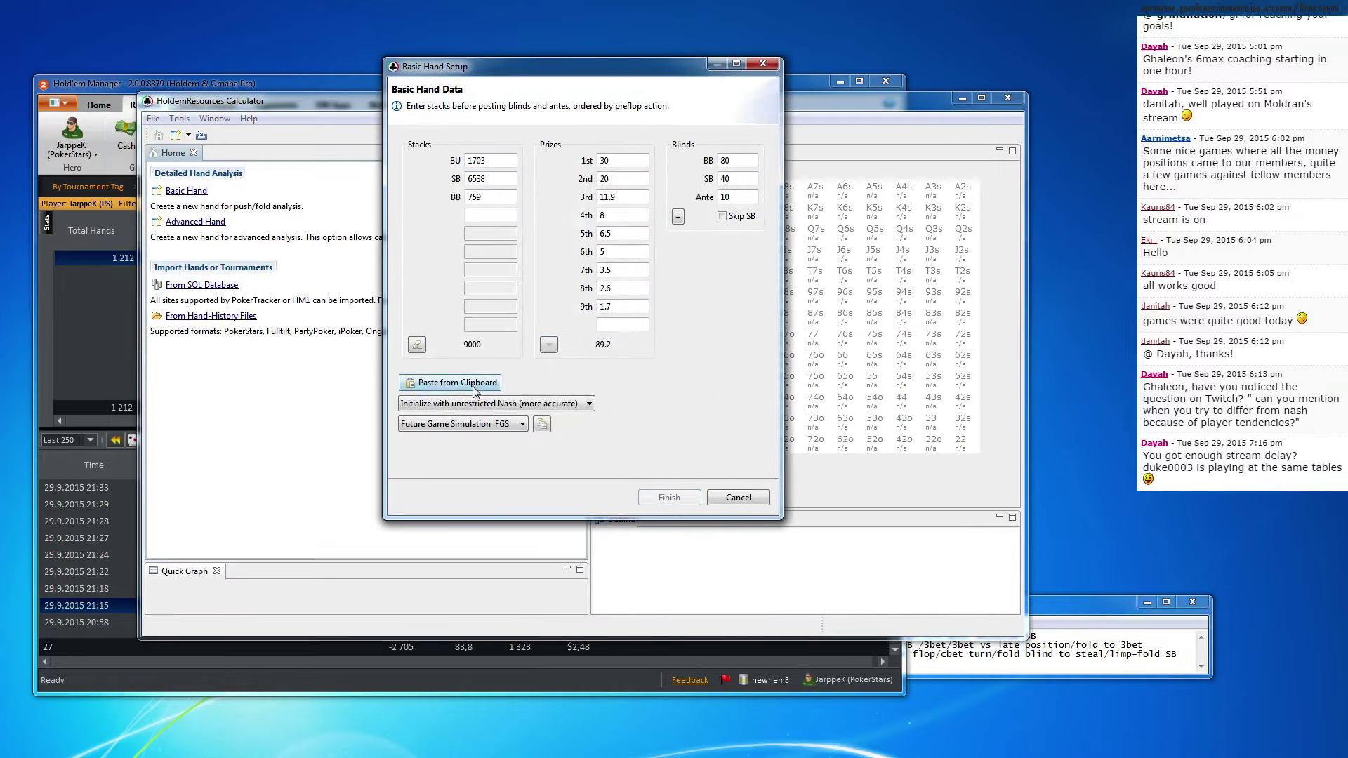
click(549, 344)
mouse_move(585, 397)
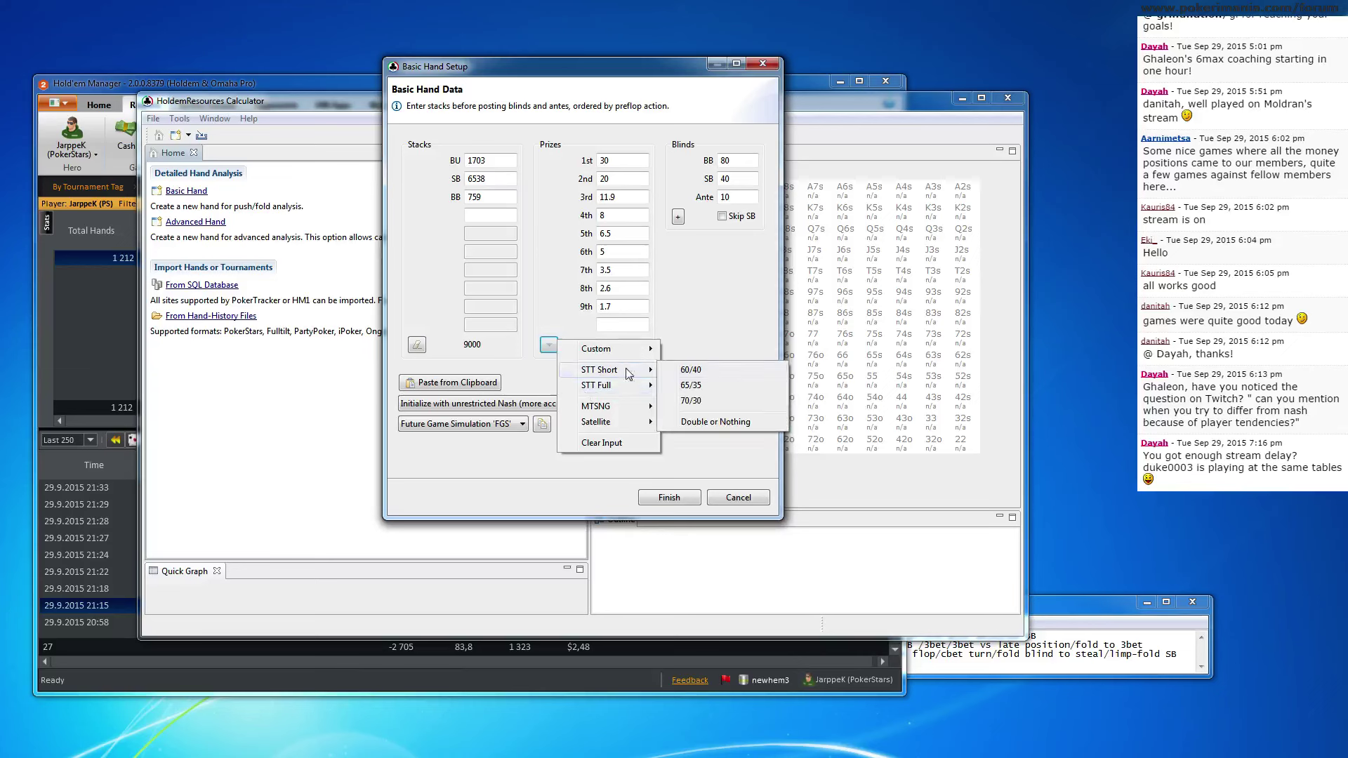
click(737, 391)
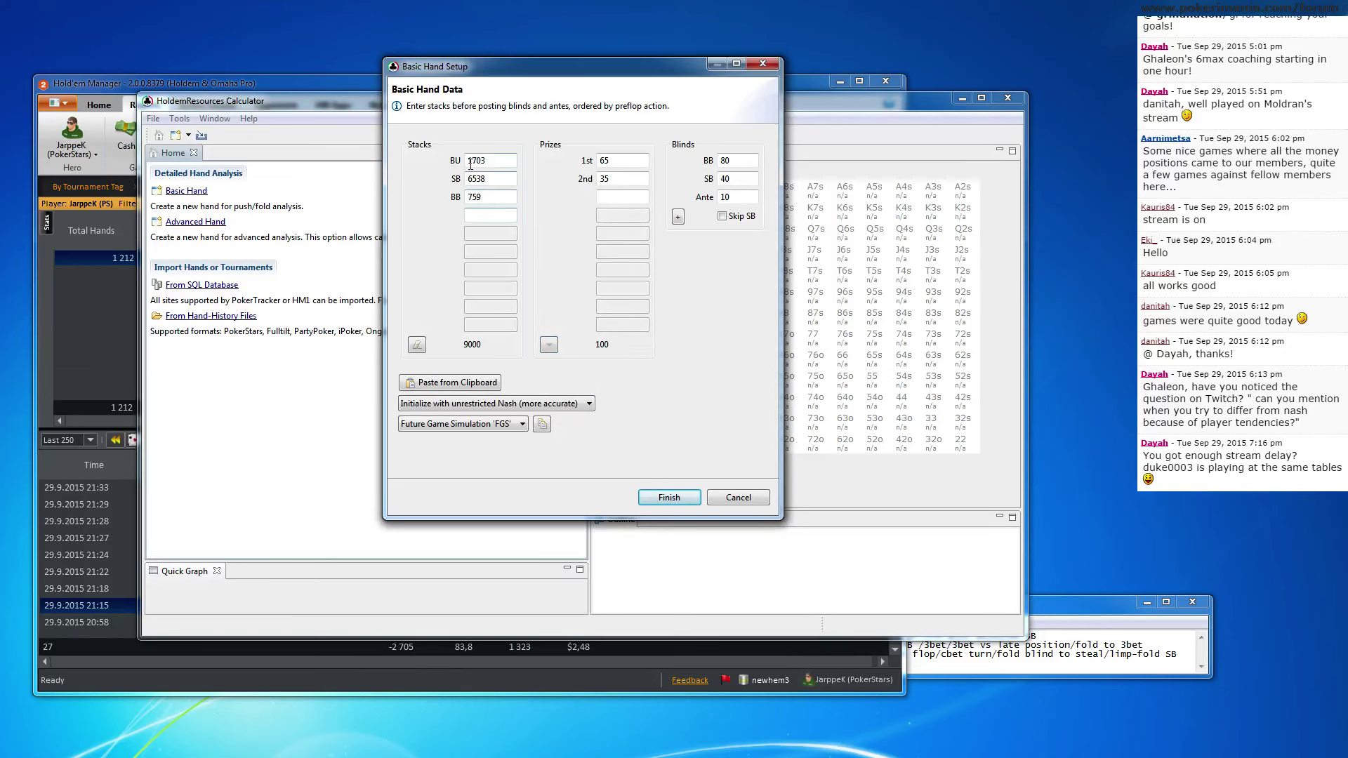
Accept the Future Game Simulation settings with simulation depth 1 and calculate the hand
click(543, 427)
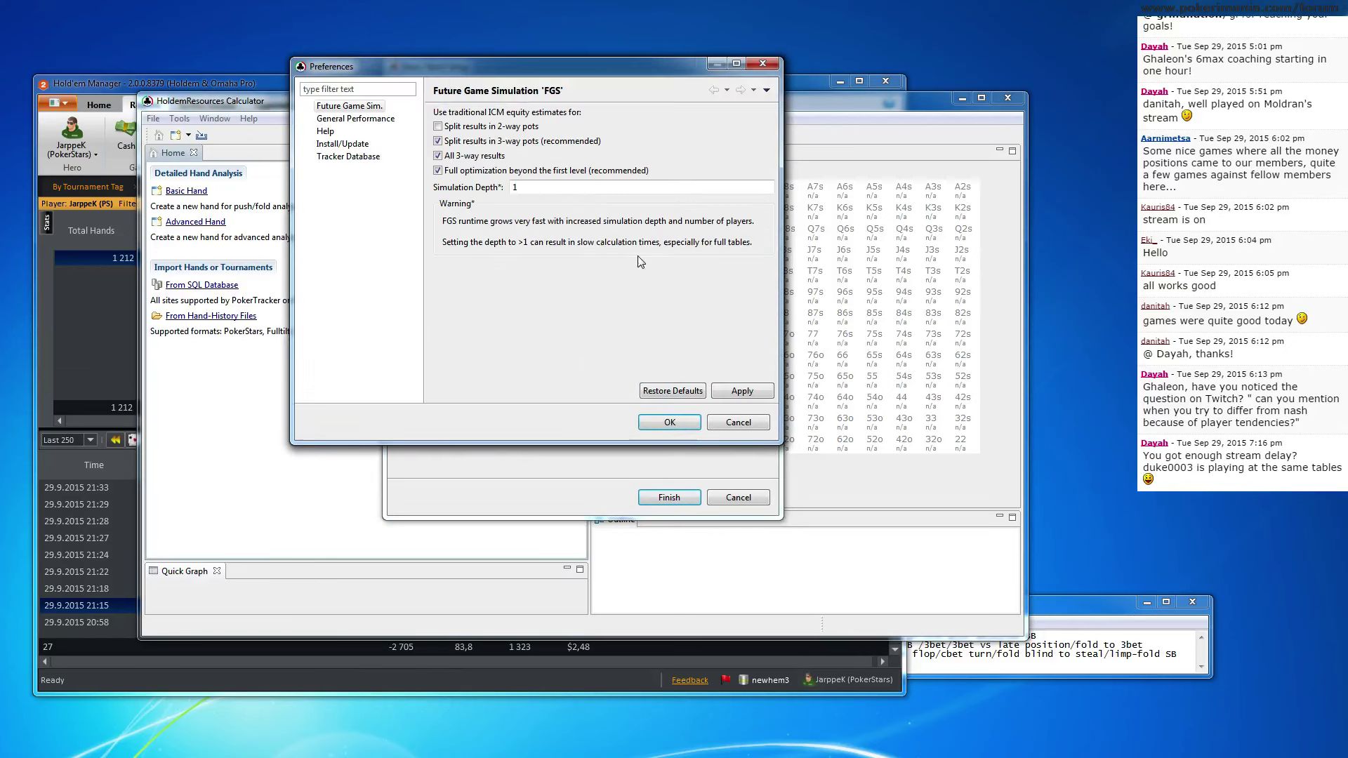
key(Return)
key(Return)
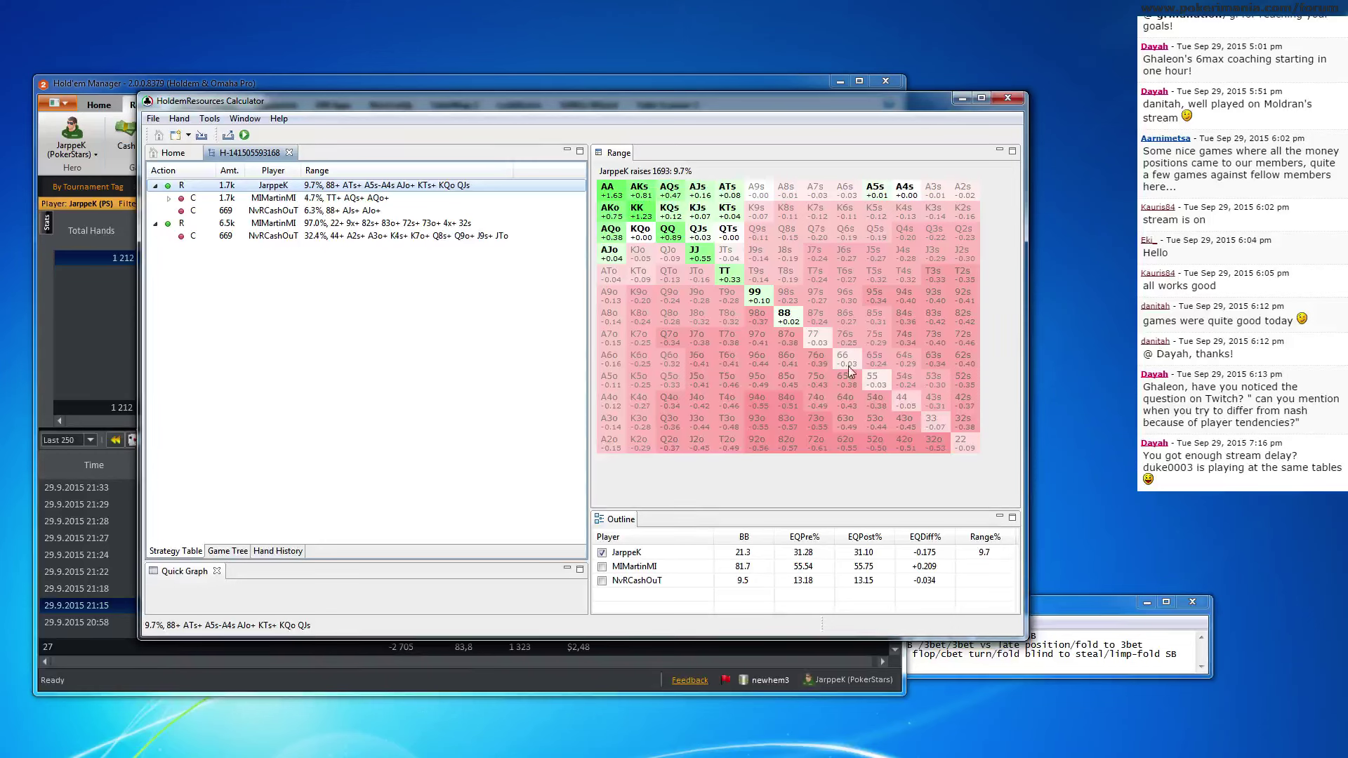
Compare the button's all-in range with the small blind's and big blind's calling ranges in the strategy table
click(349, 211)
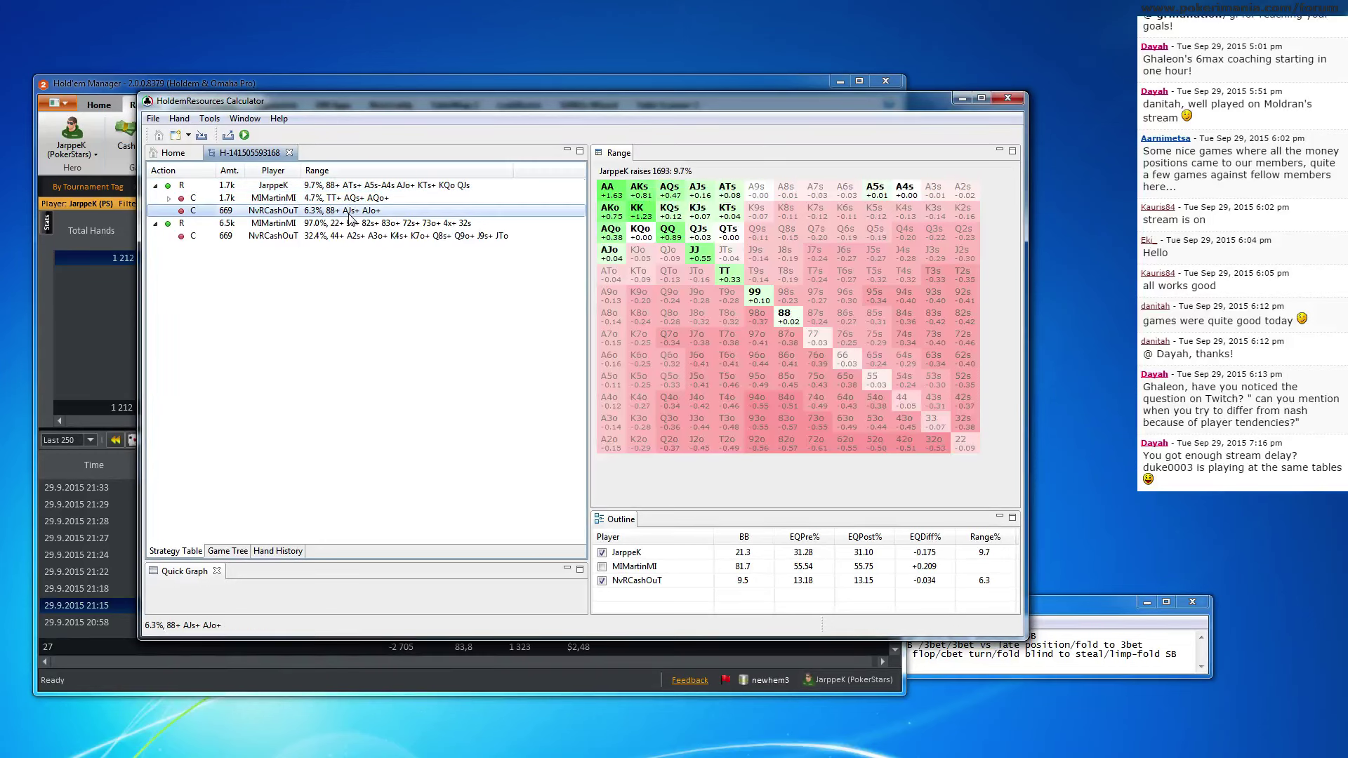
click(366, 198)
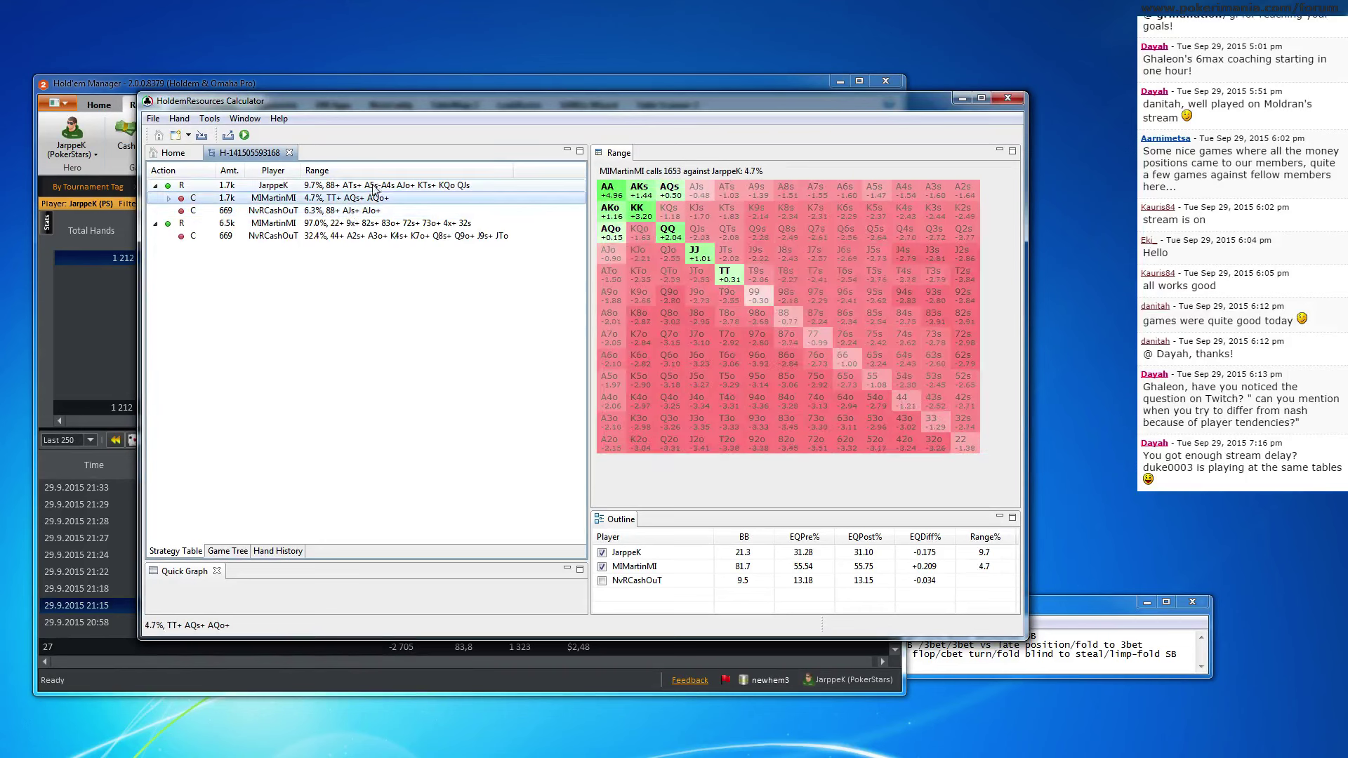
click(384, 185)
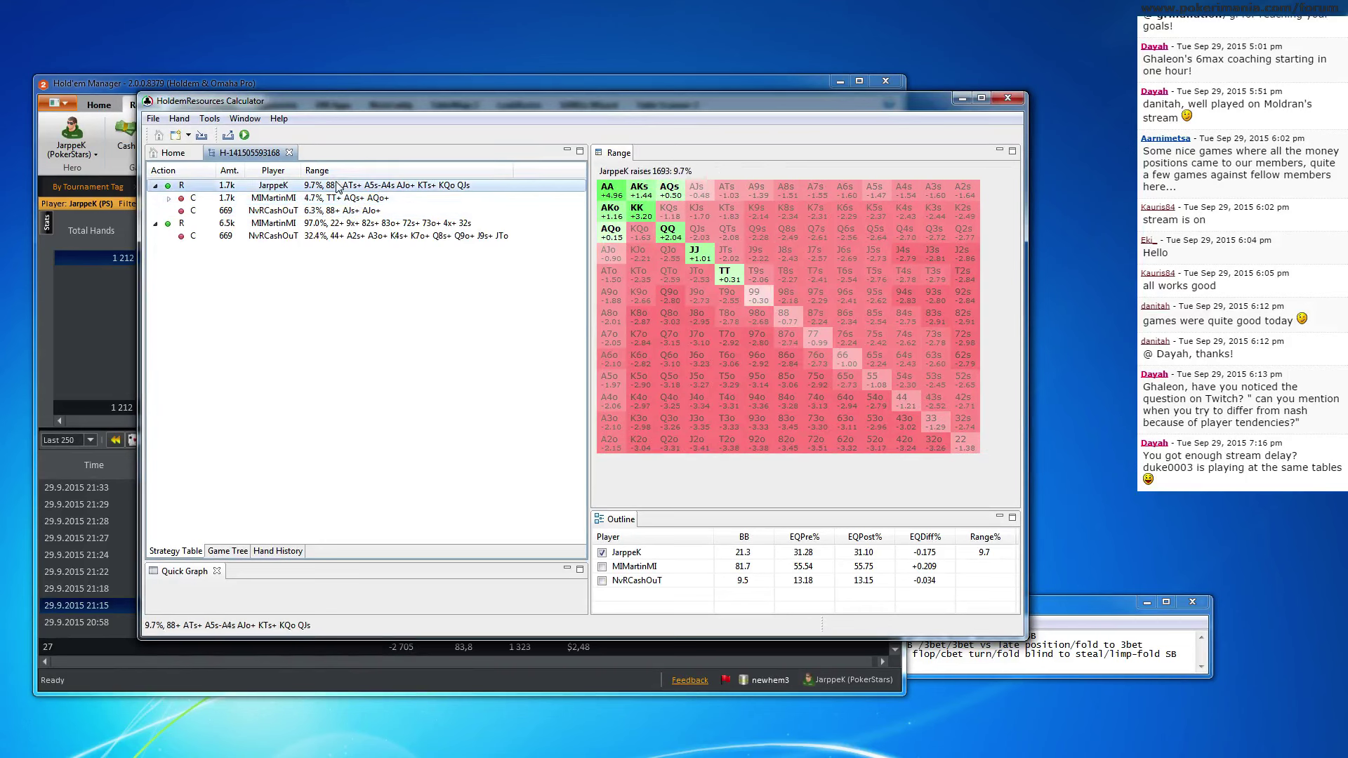
click(351, 197)
click(339, 210)
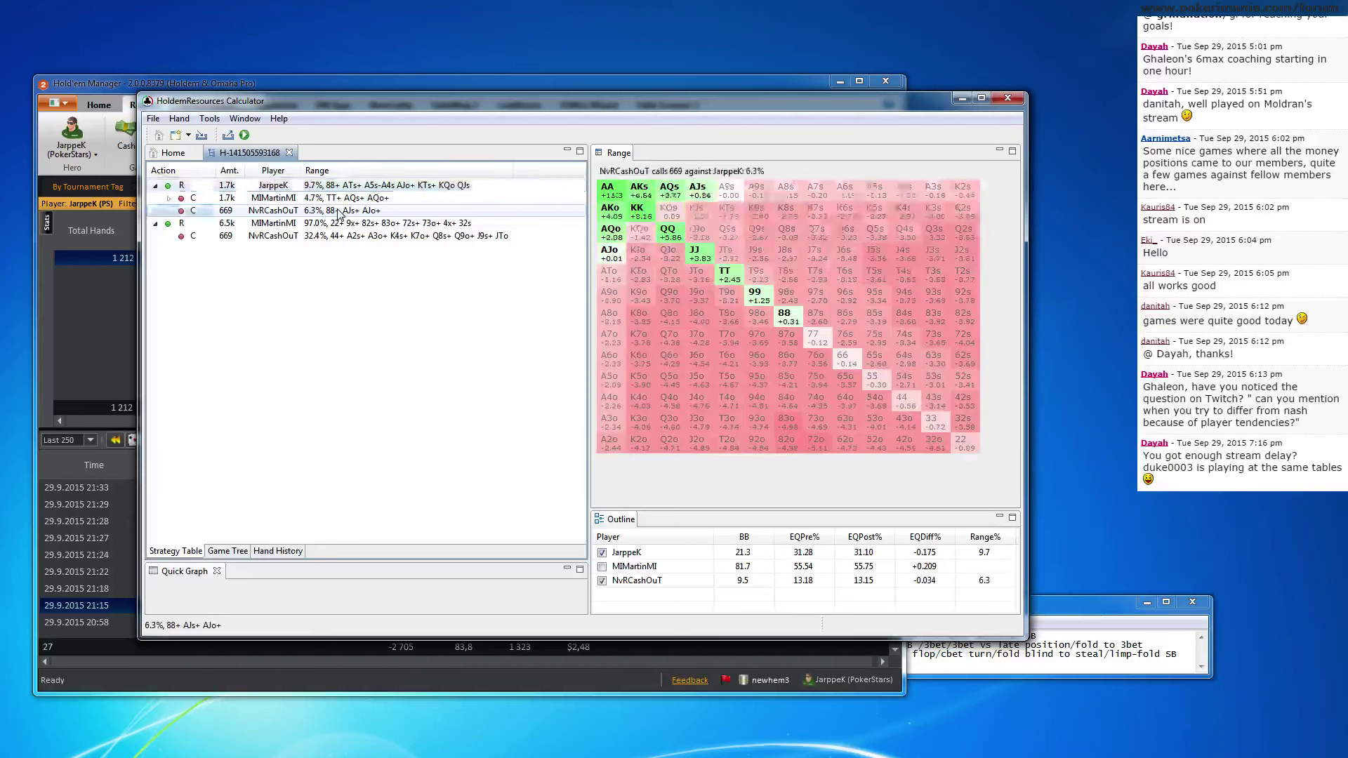
click(351, 198)
click(355, 186)
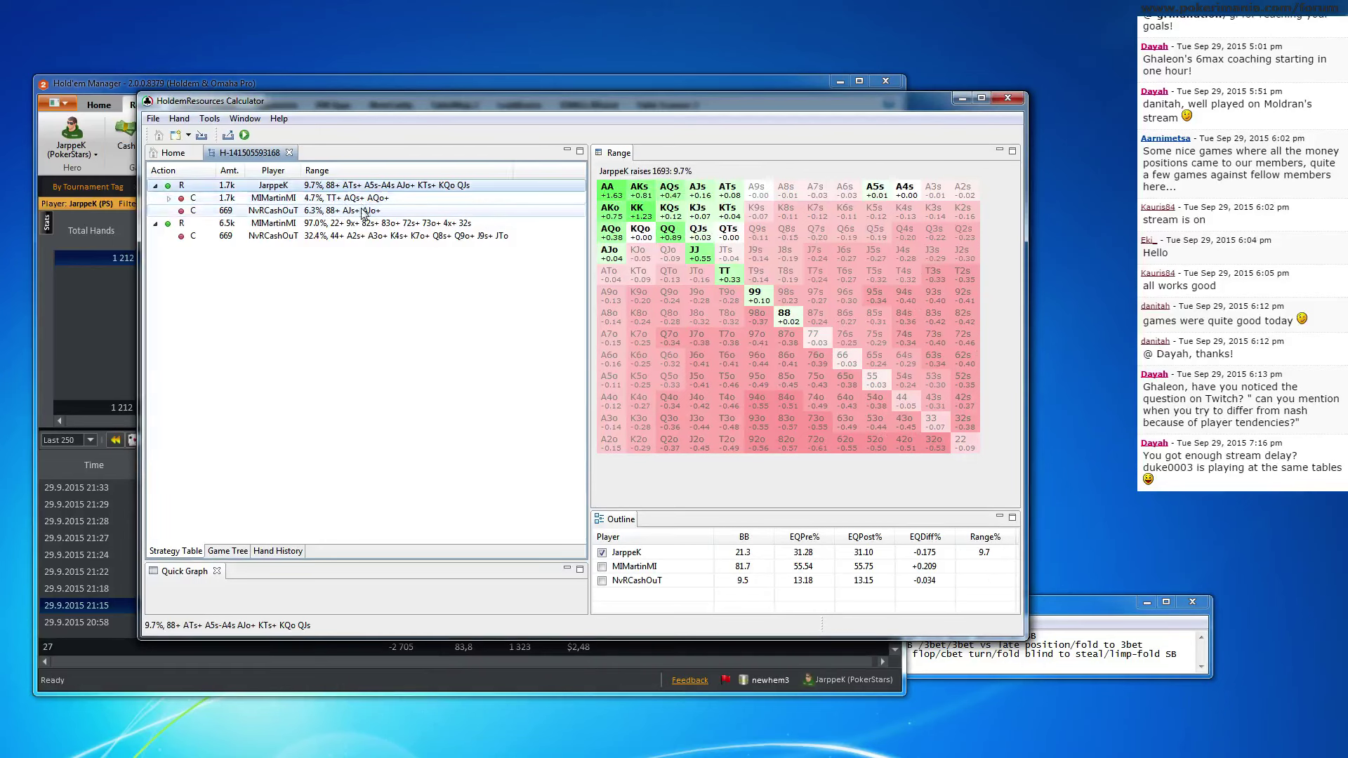
click(362, 210)
click(363, 185)
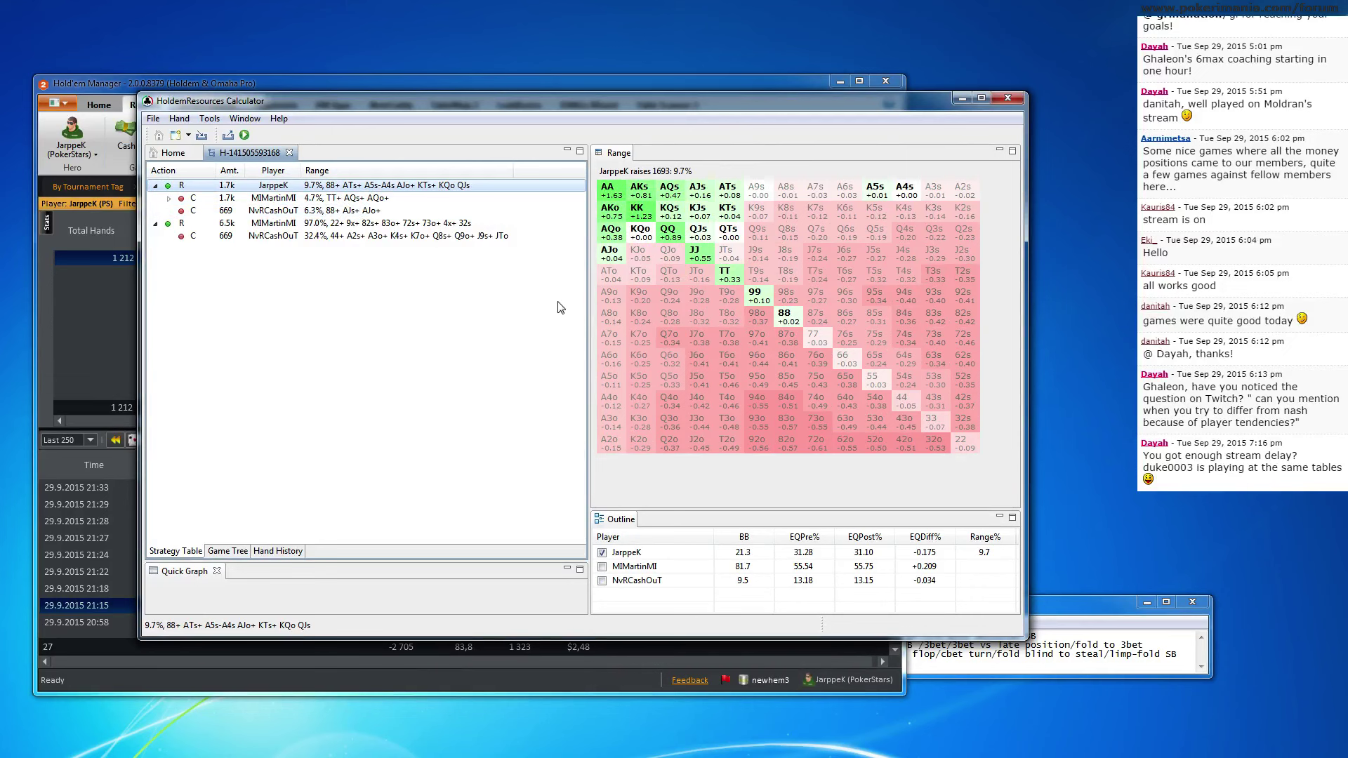
click(382, 211)
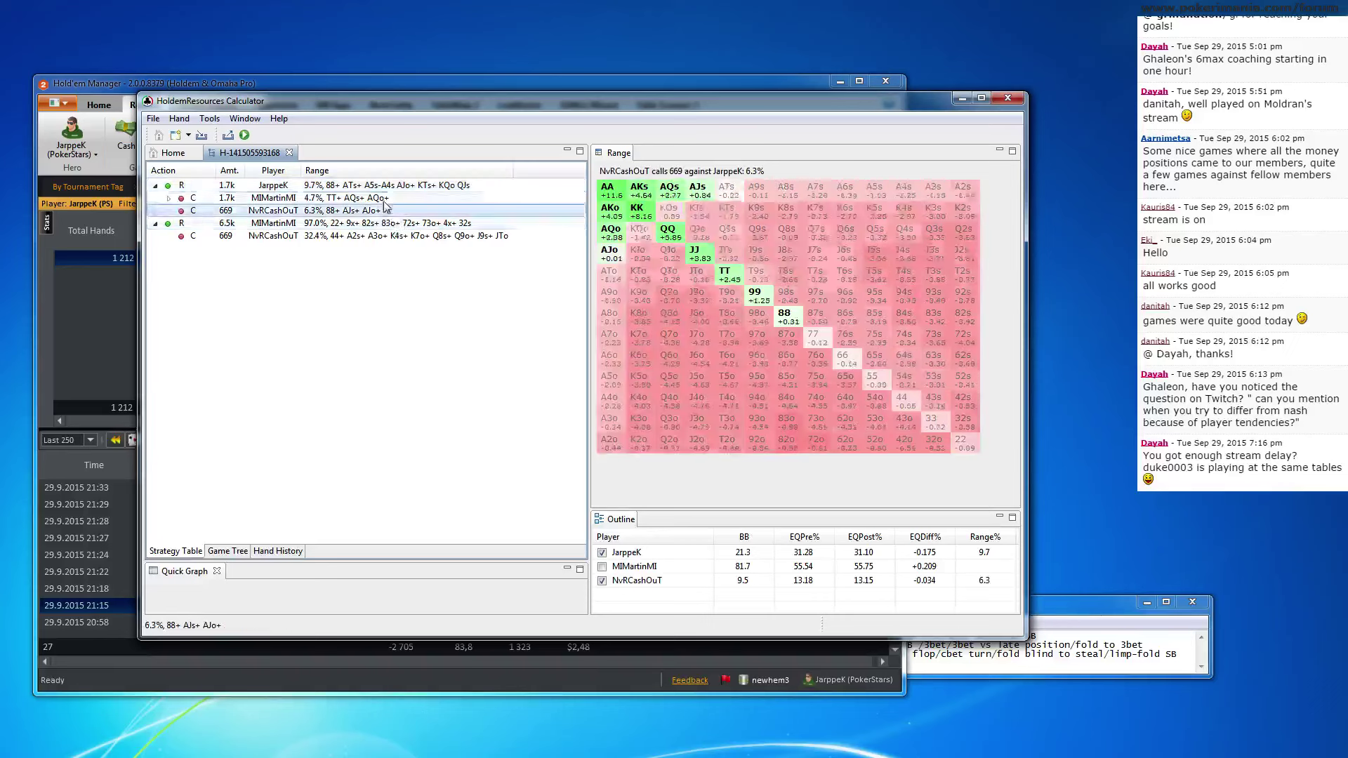
click(391, 199)
click(394, 211)
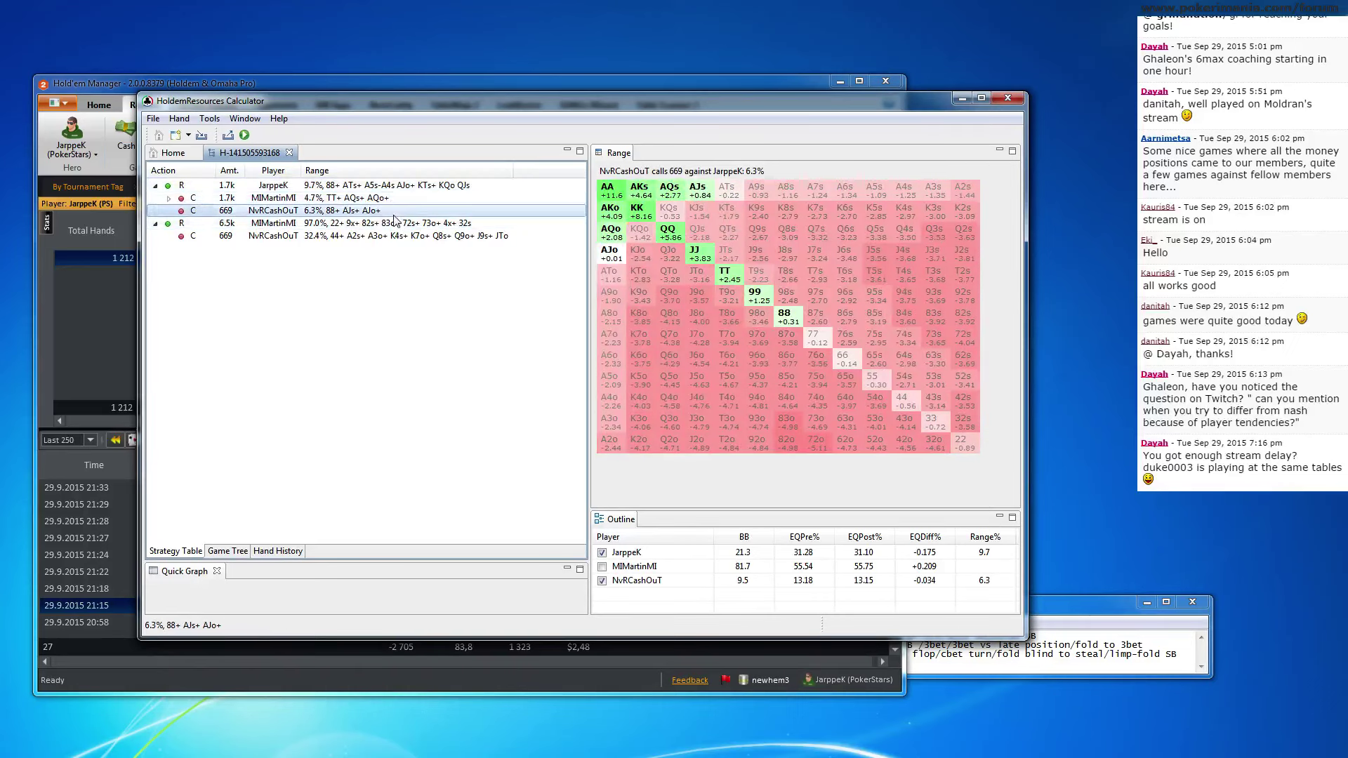
Recheck the big blind's 669 calling range against the button's raising range for the pocket-fours hand
click(394, 199)
click(394, 210)
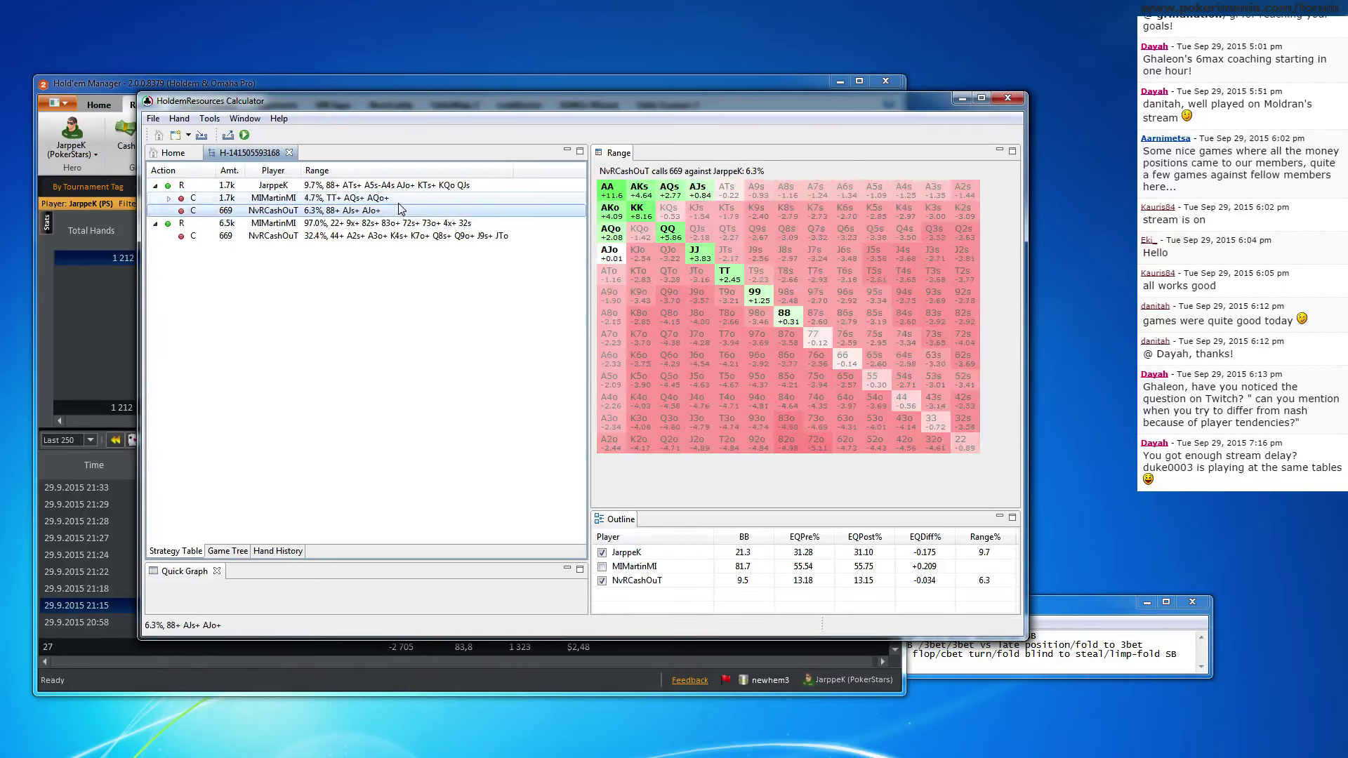
click(393, 199)
click(394, 185)
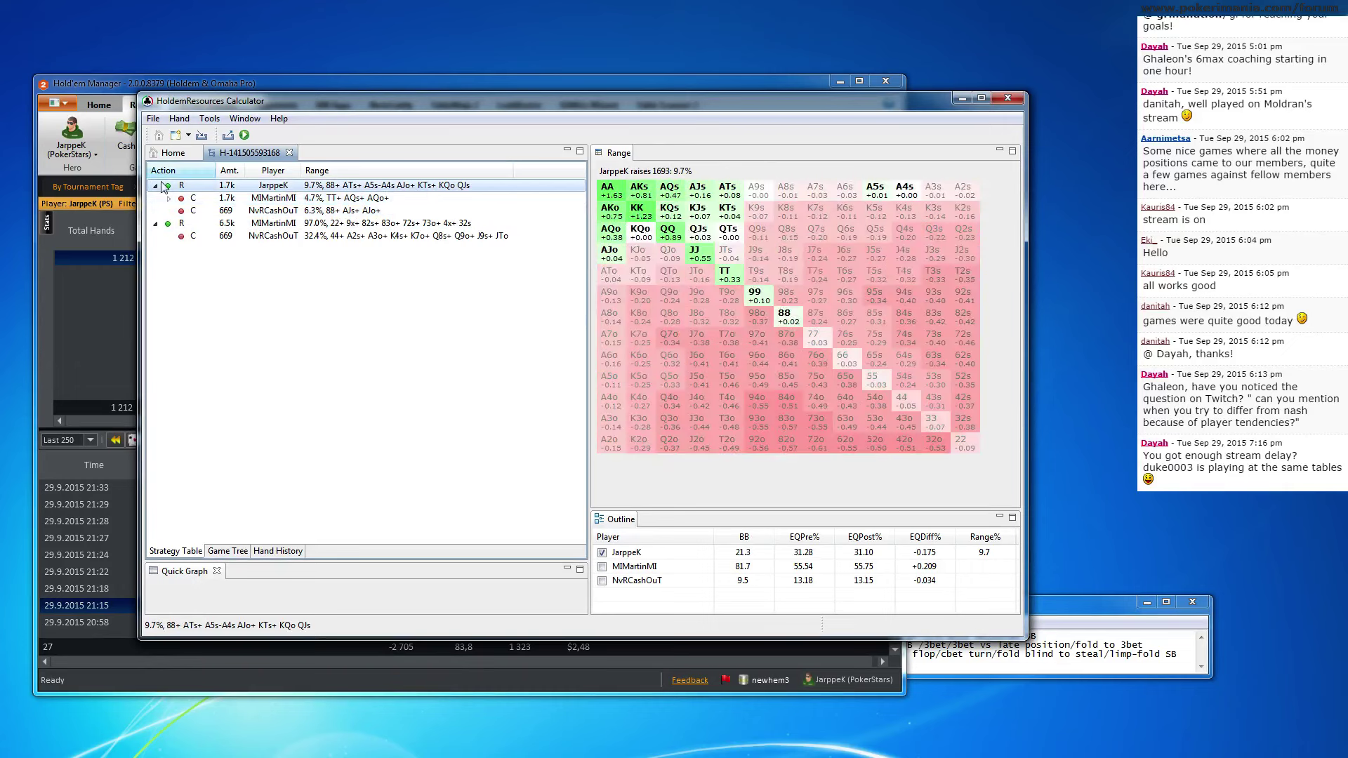
Switch to Hold'em Manager and replay the 21:18 ace-nine hand up to the big blind's decision against the 1,296 all-in
click(116, 82)
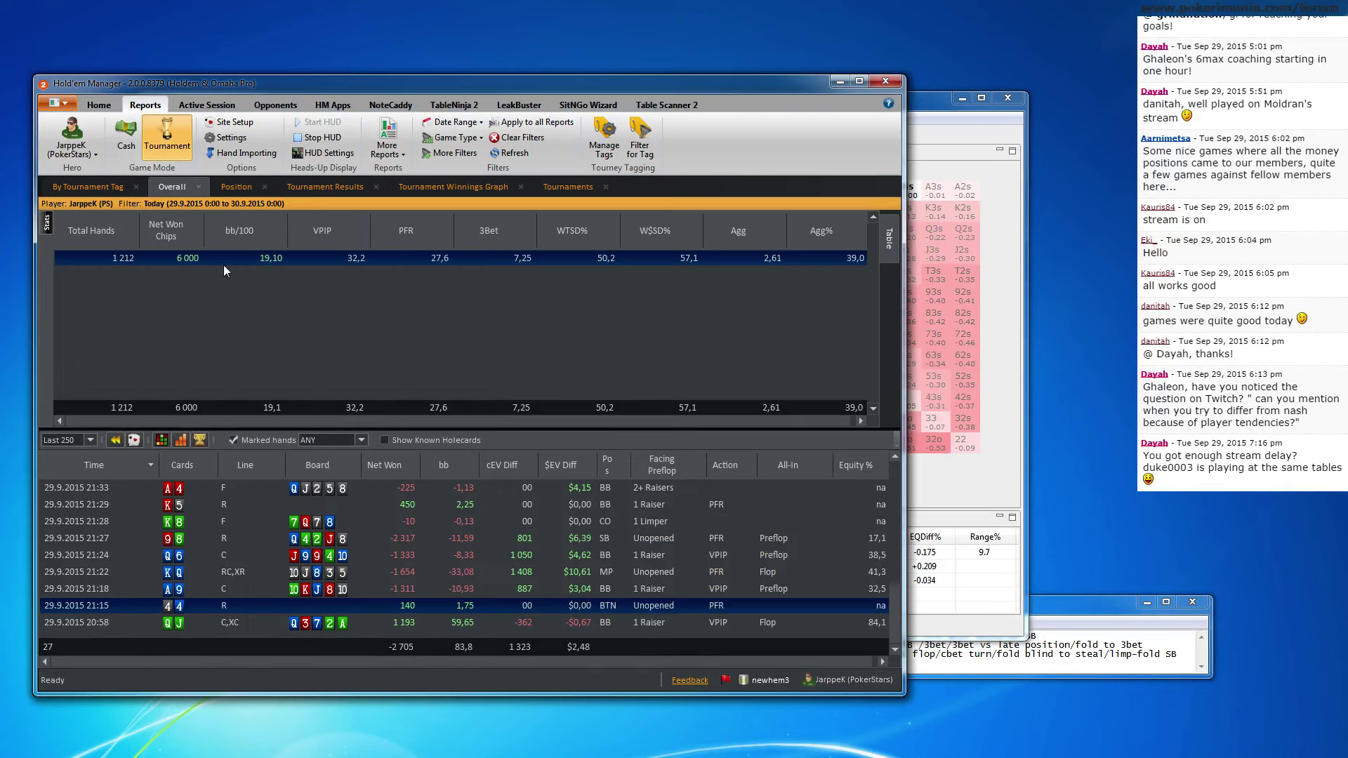
double_click(203, 591)
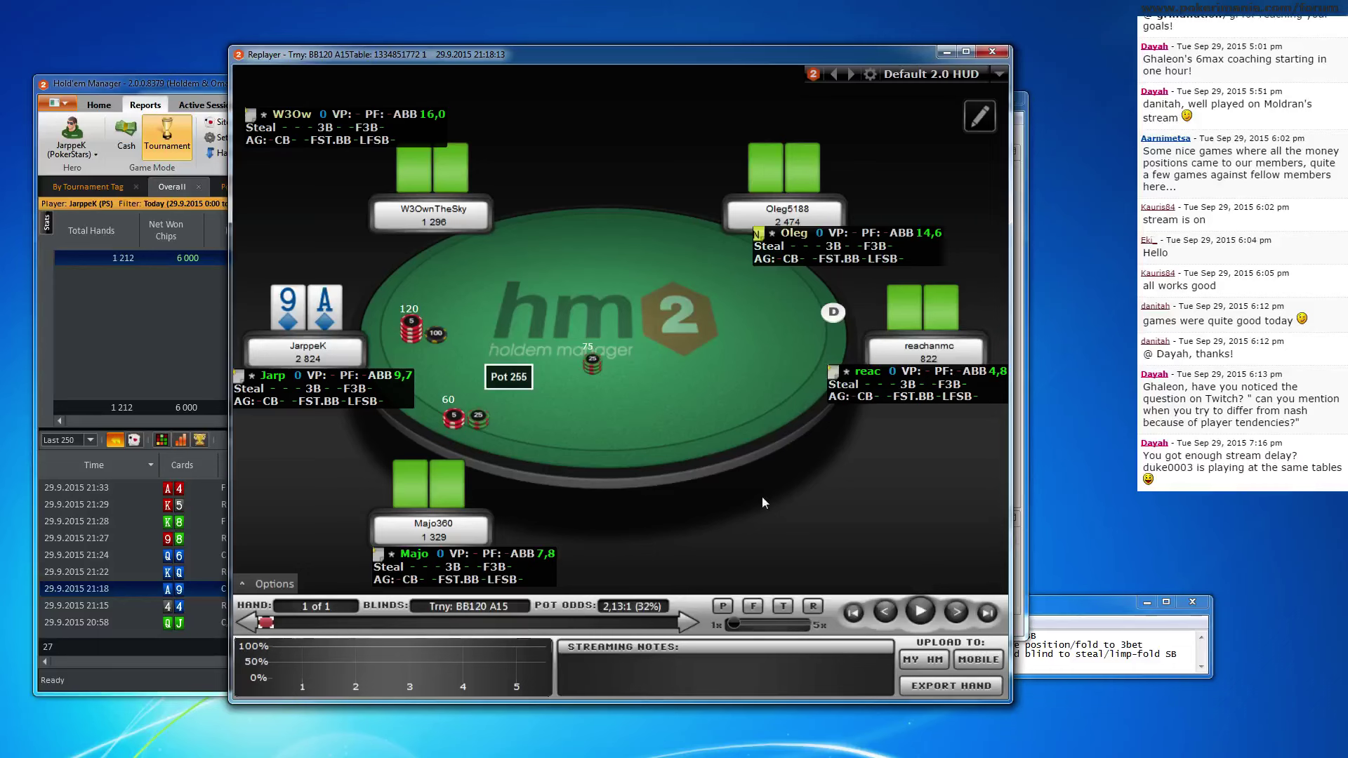
click(958, 612)
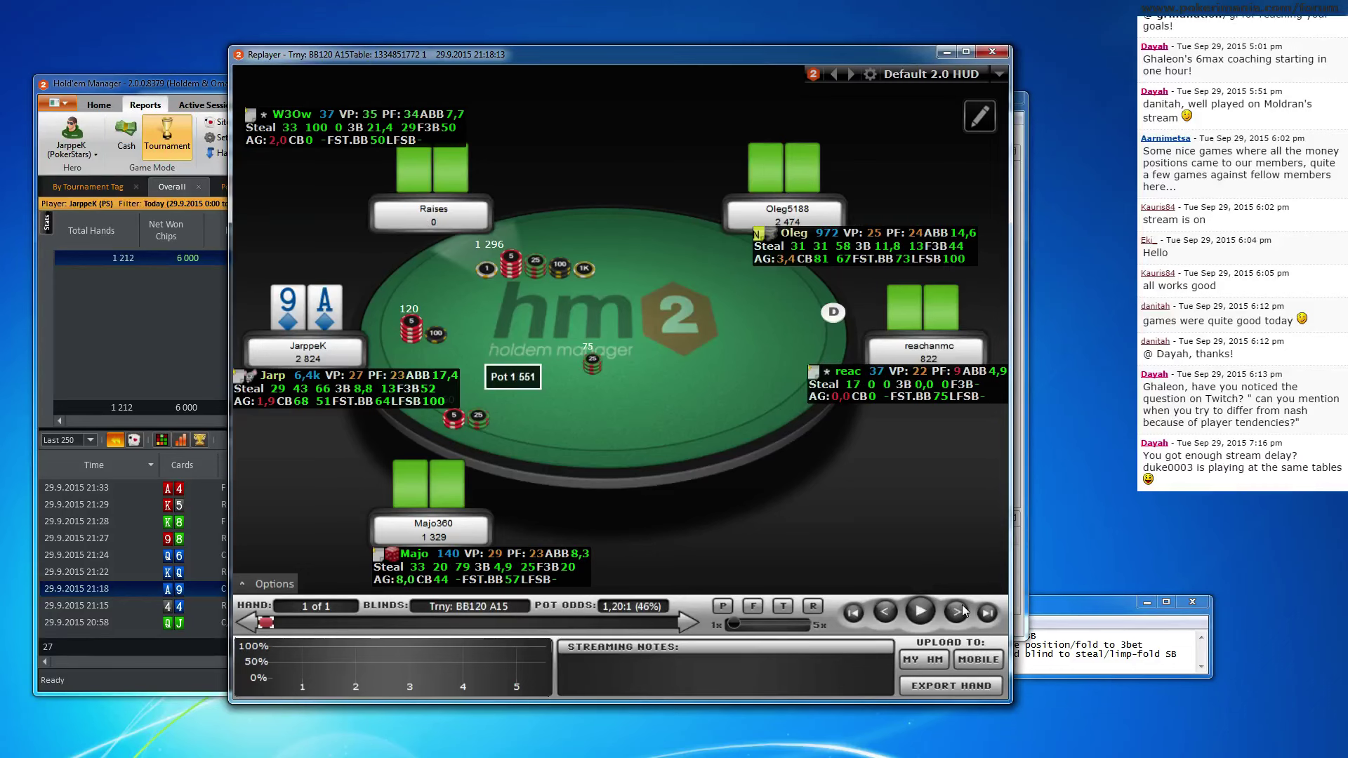
click(964, 611)
click(963, 610)
click(963, 610)
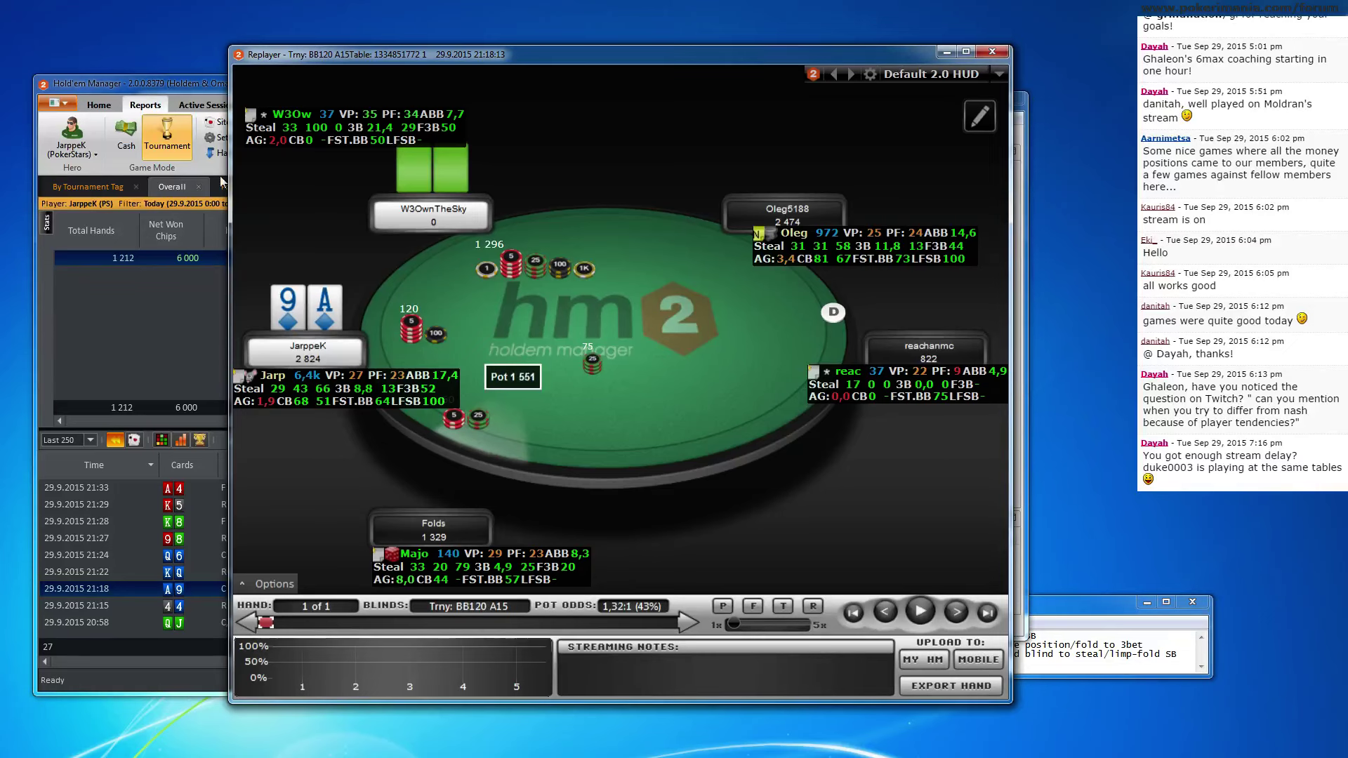
click(992, 51)
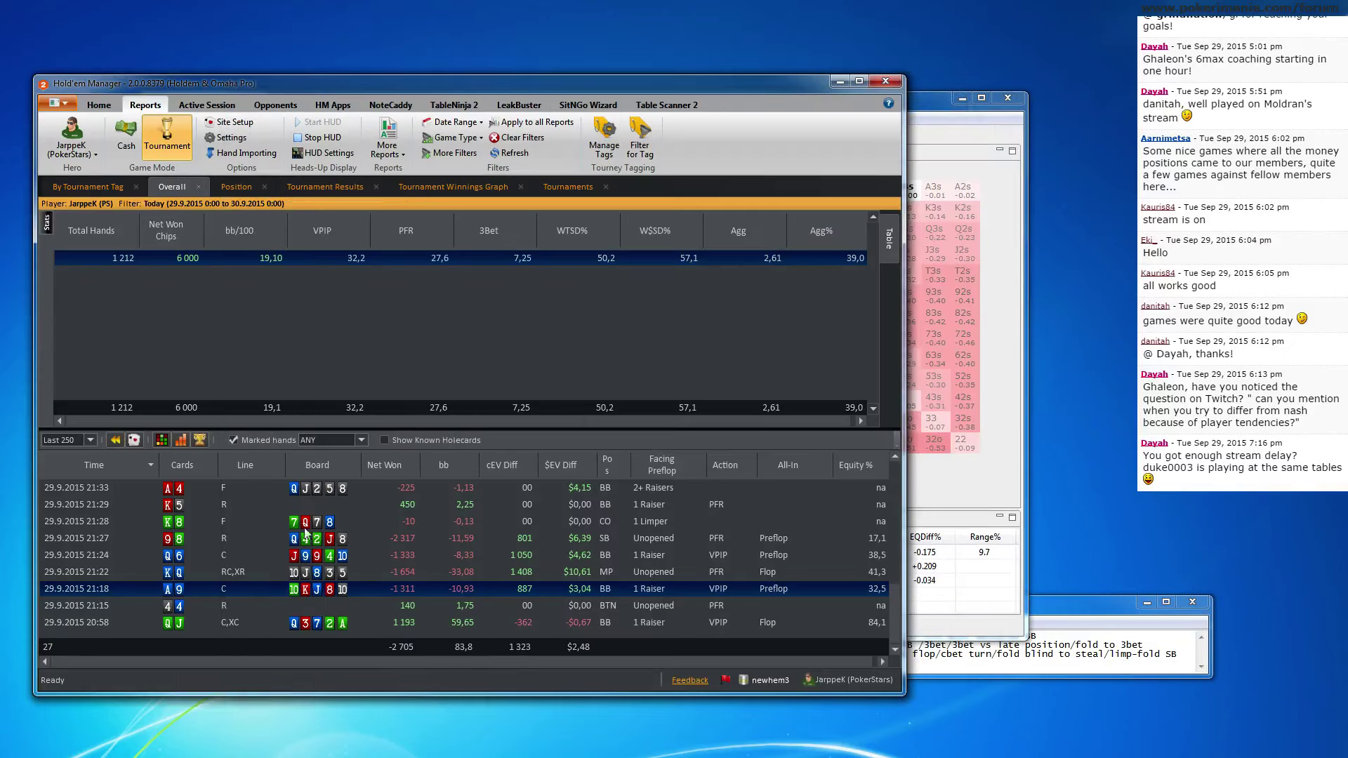
Copy the 21:18 ace-nine hand history and switch to HoldemResources Calculator
right_click(178, 593)
click(211, 667)
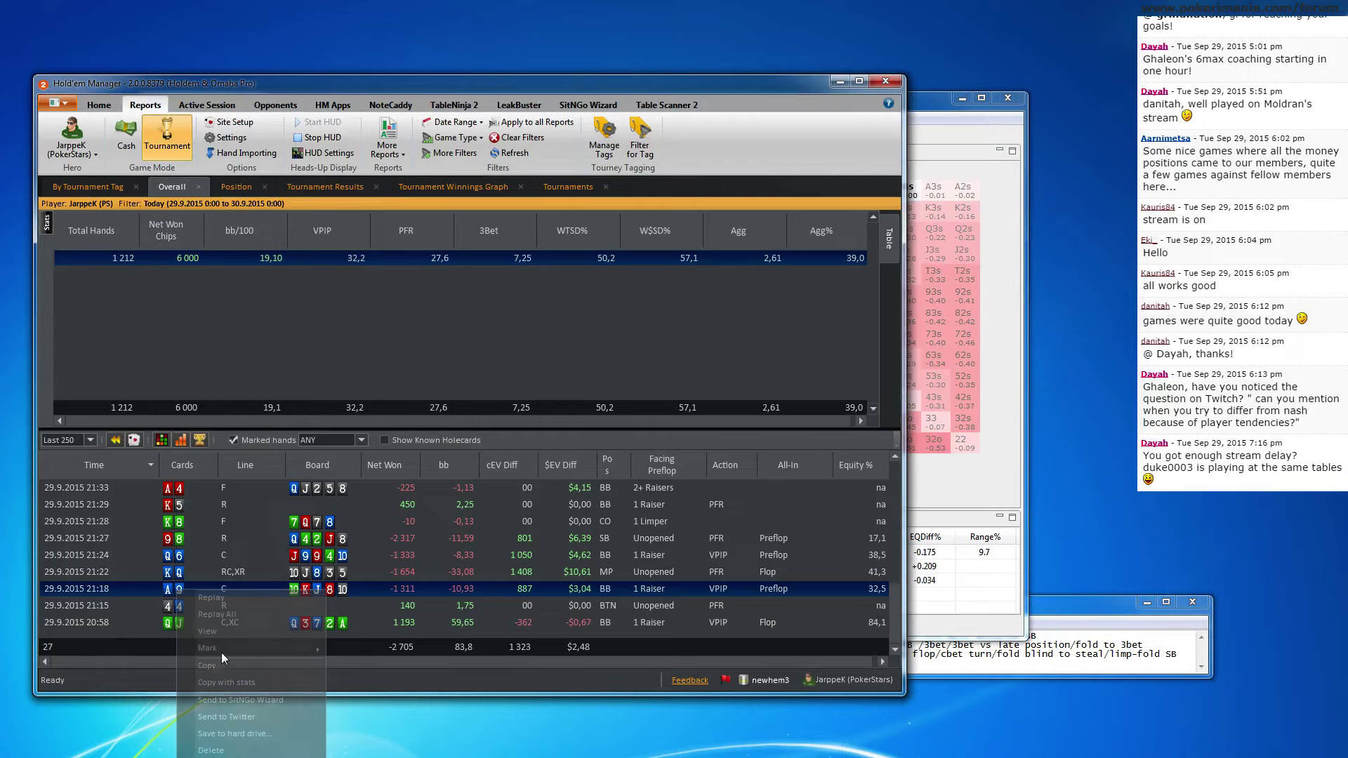
click(986, 395)
Replace the previous hand with a calculated basic hand from the copied history, using 65/35 prizes, and show the big blind's calling range against the first raiser
click(301, 154)
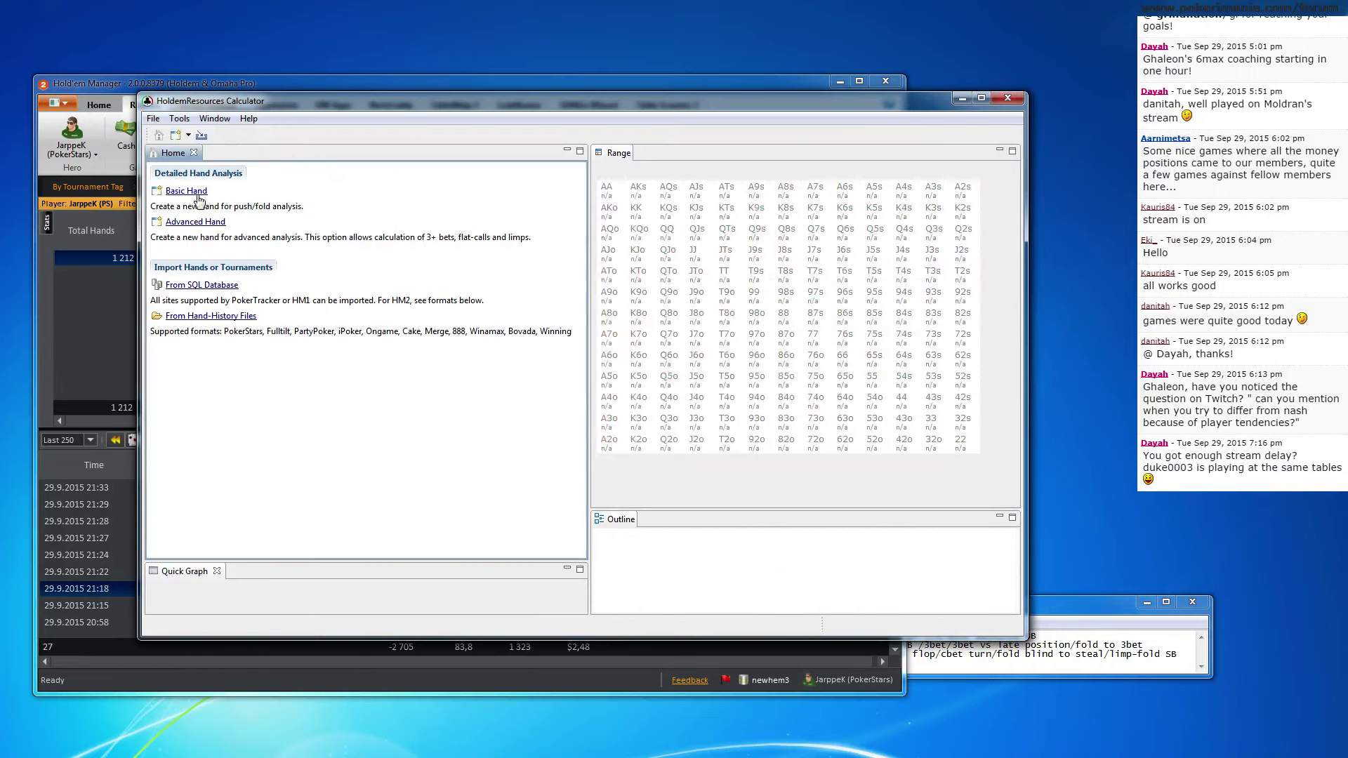
click(188, 191)
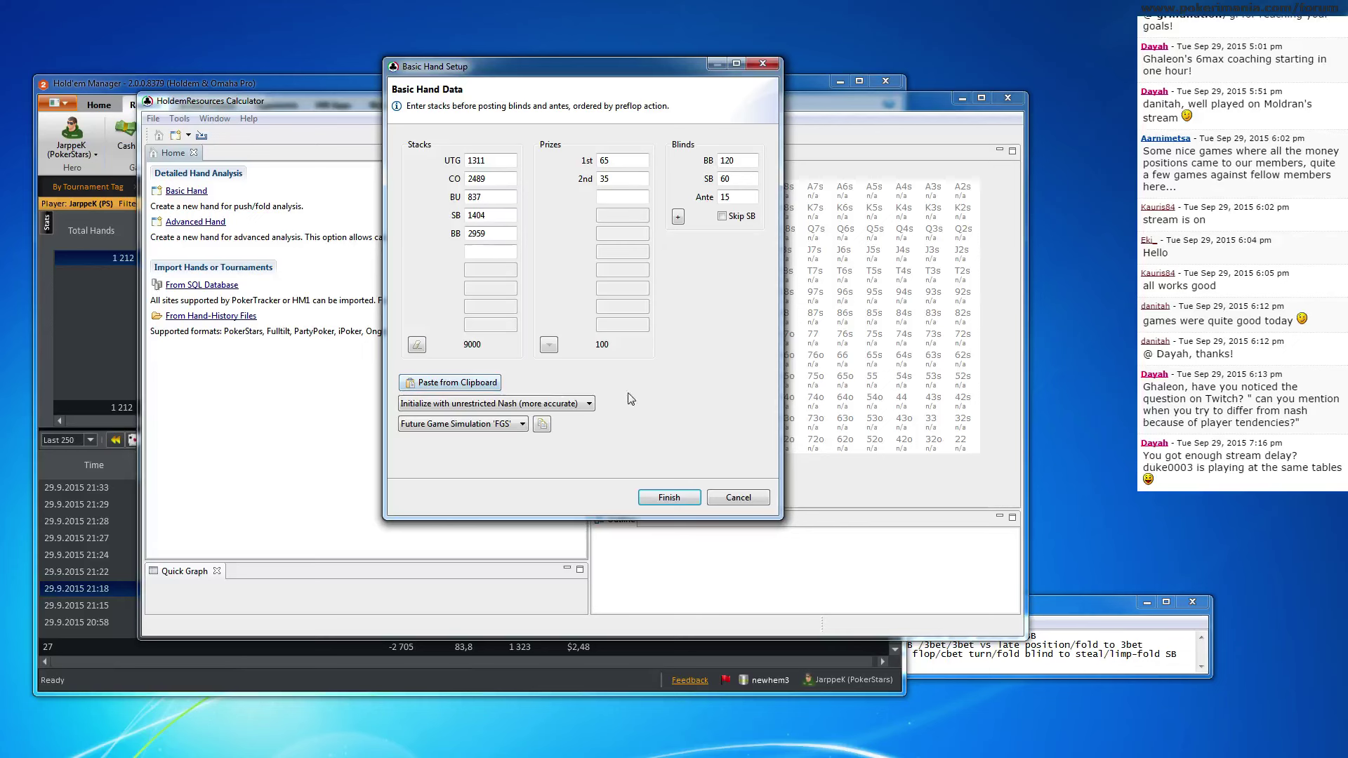
click(667, 498)
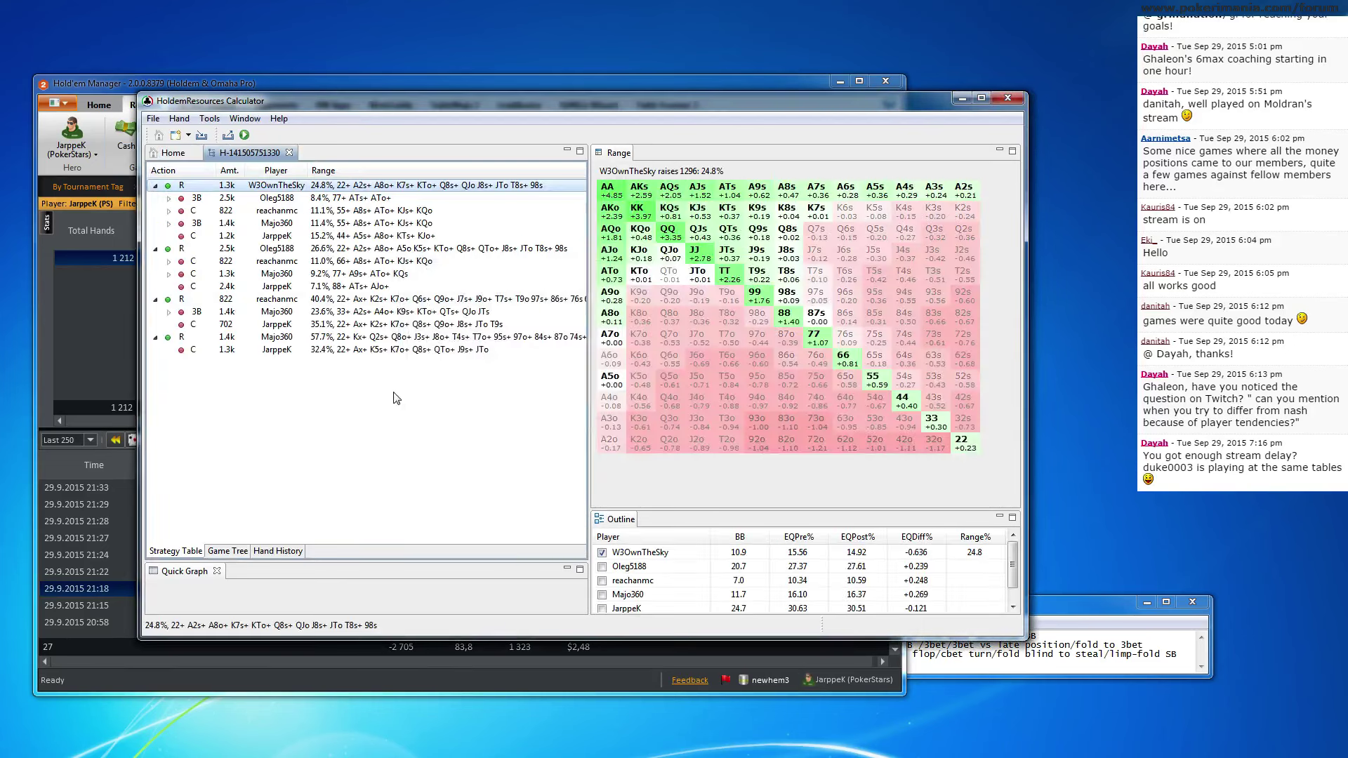
click(360, 237)
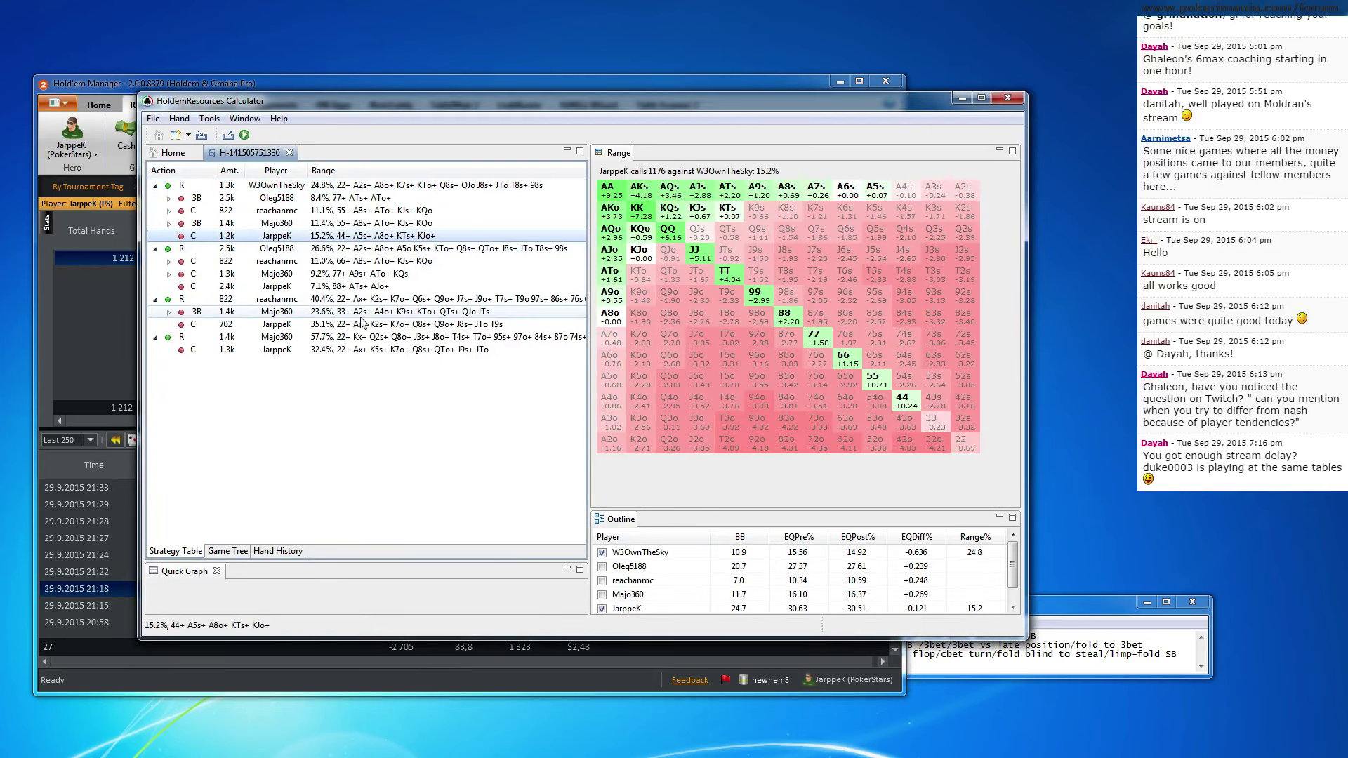
Try to calculate the ace-nine hand again as a basic hand with Future Game Simulation
click(172, 152)
click(197, 192)
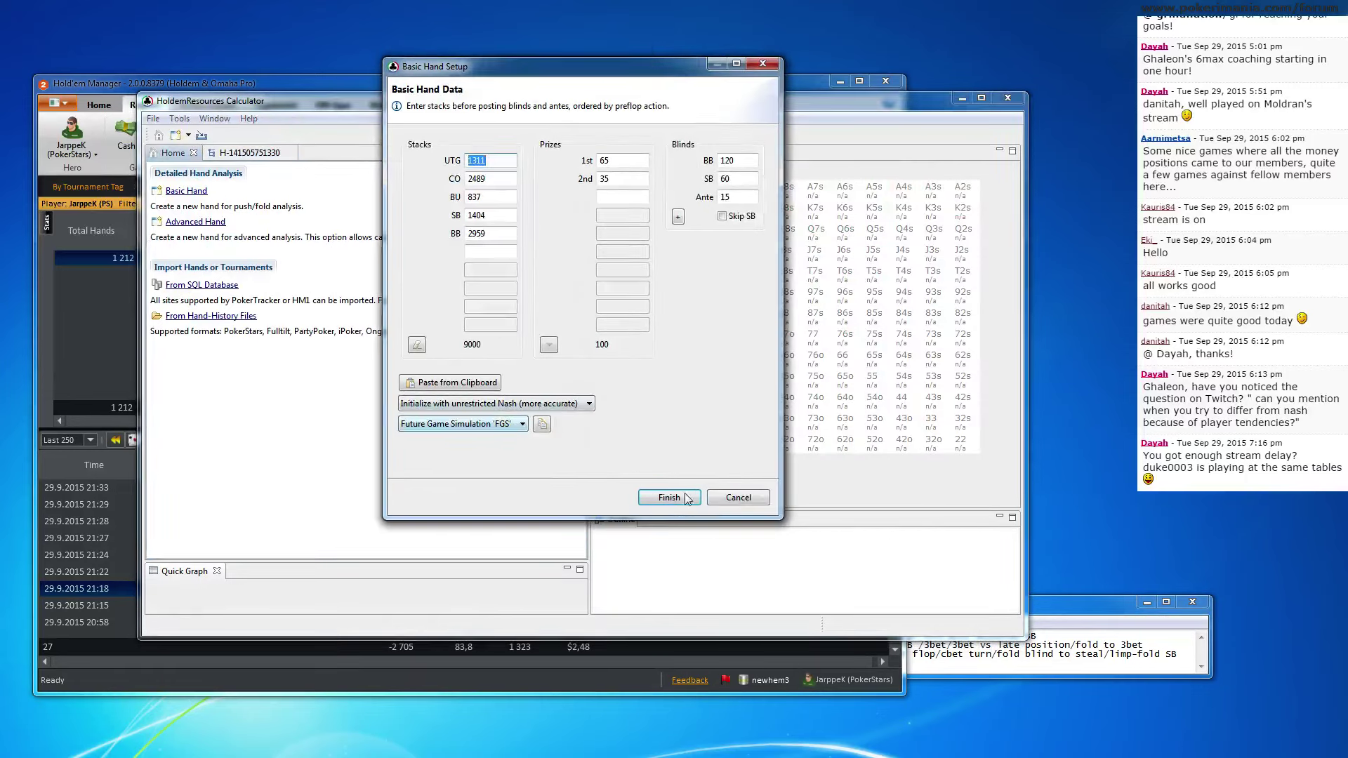
click(669, 498)
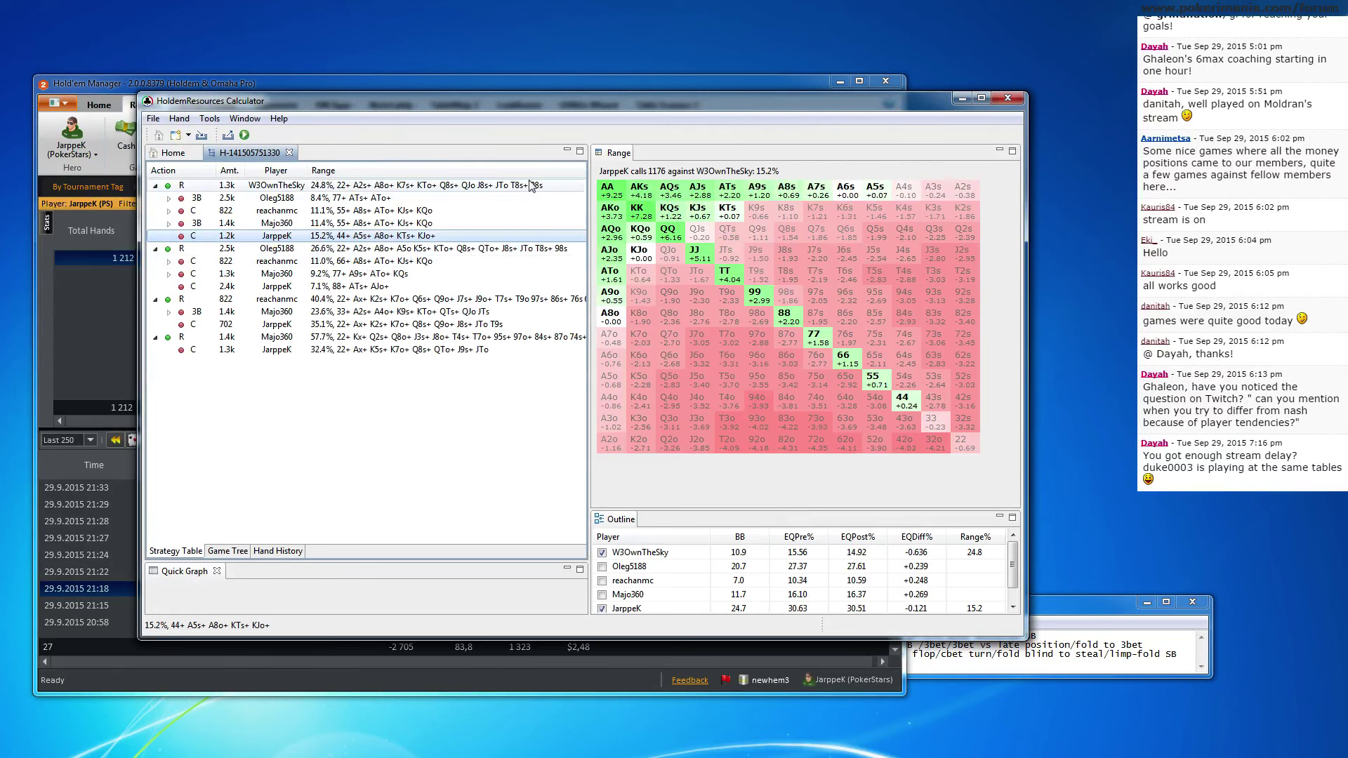
Review the first raiser's all-in range, check the hand in Hold'em Manager's replayer, and return to HoldemResources Calculator
click(458, 186)
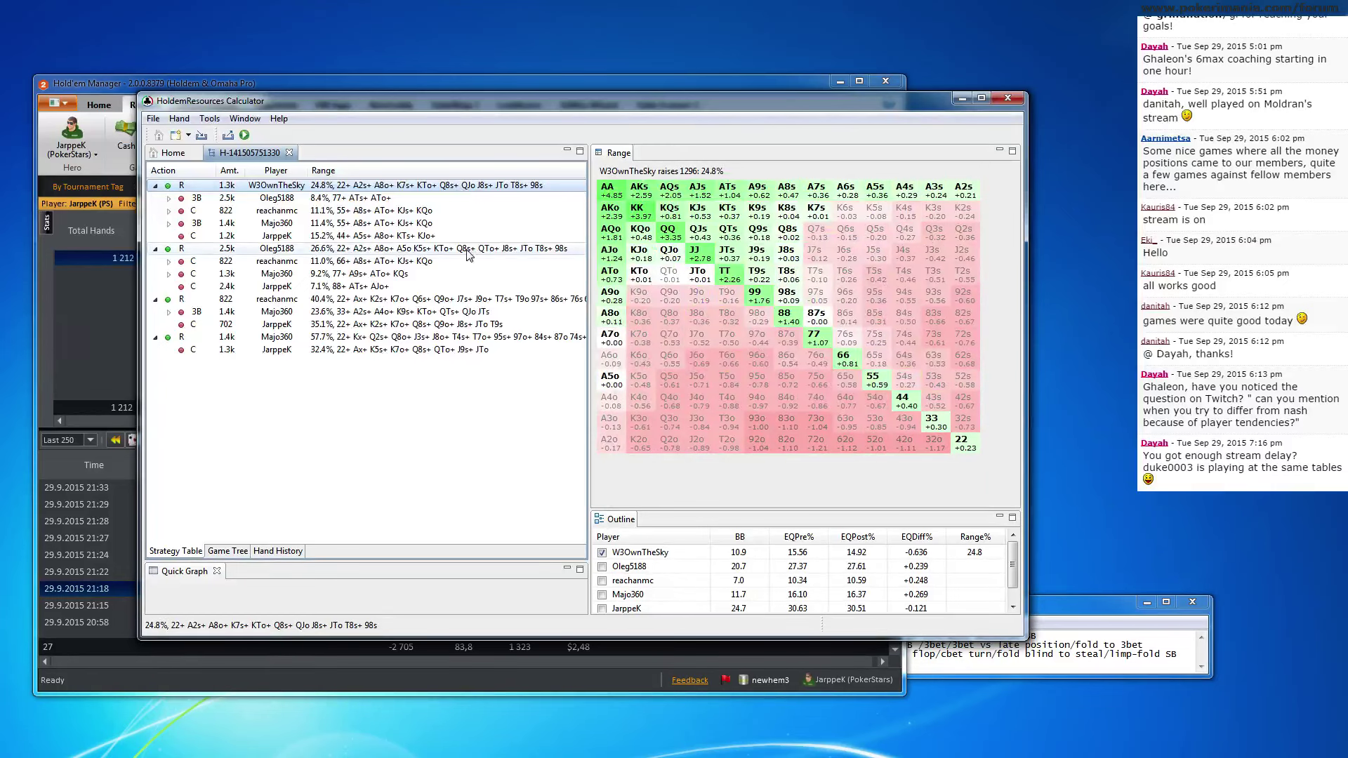
click(134, 340)
double_click(220, 593)
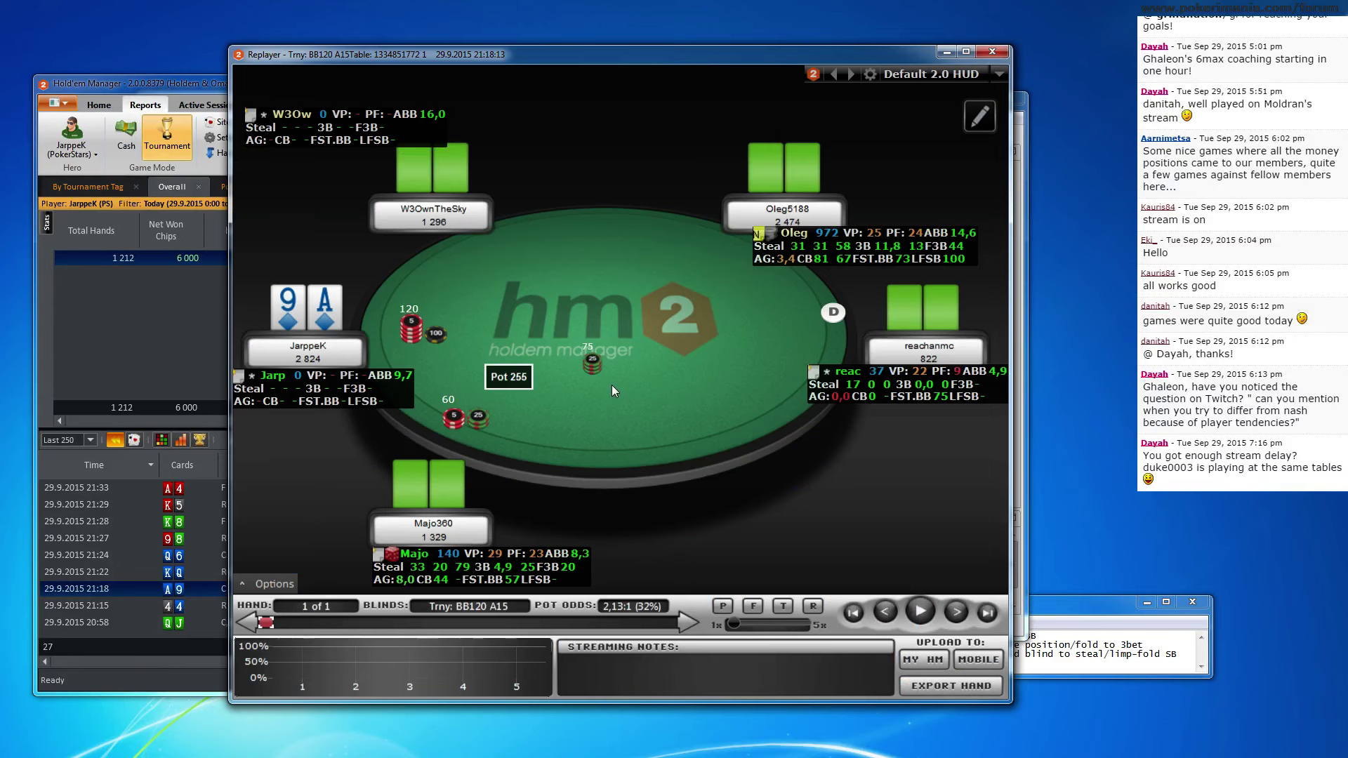
click(1018, 412)
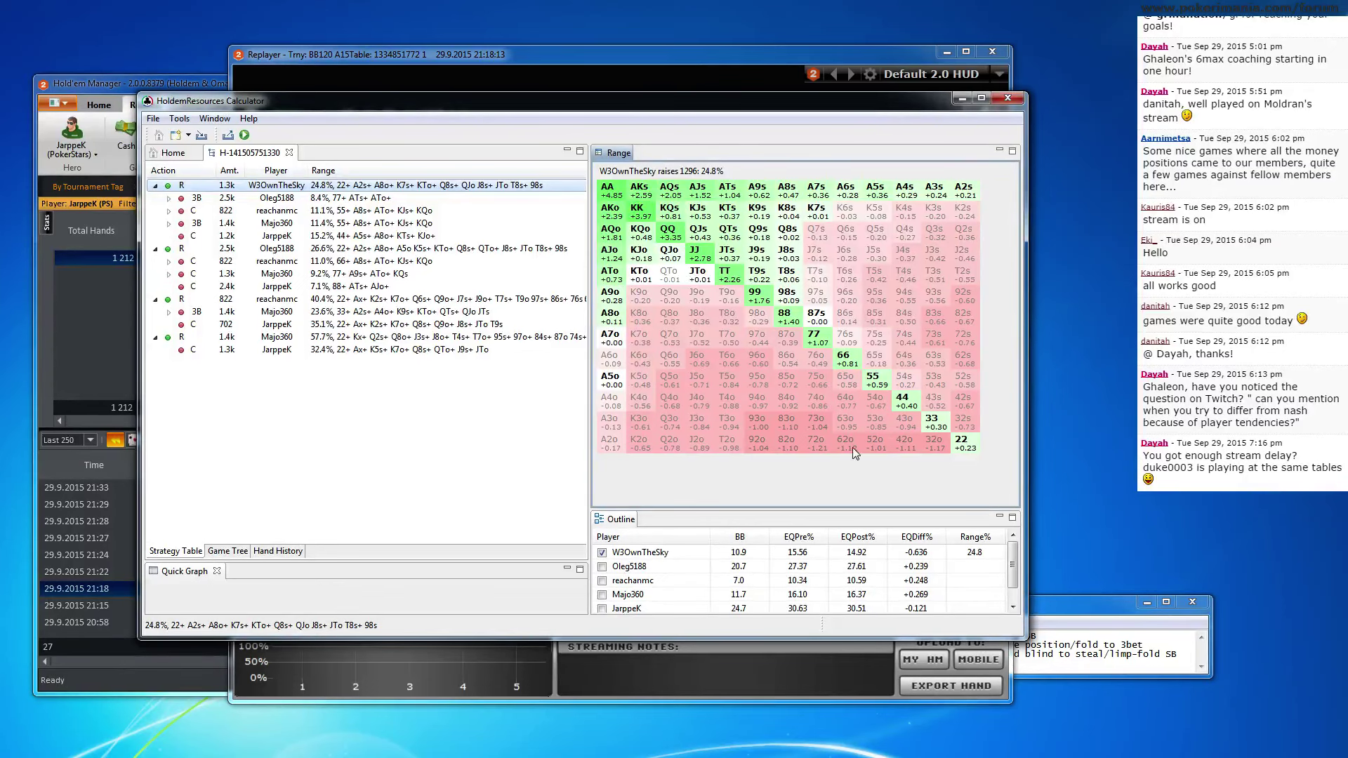
Try to edit the first raiser's 1,296 all-in range in the imported hand's strategy table
right_click(509, 188)
key(Escape)
right_click(470, 190)
click(398, 203)
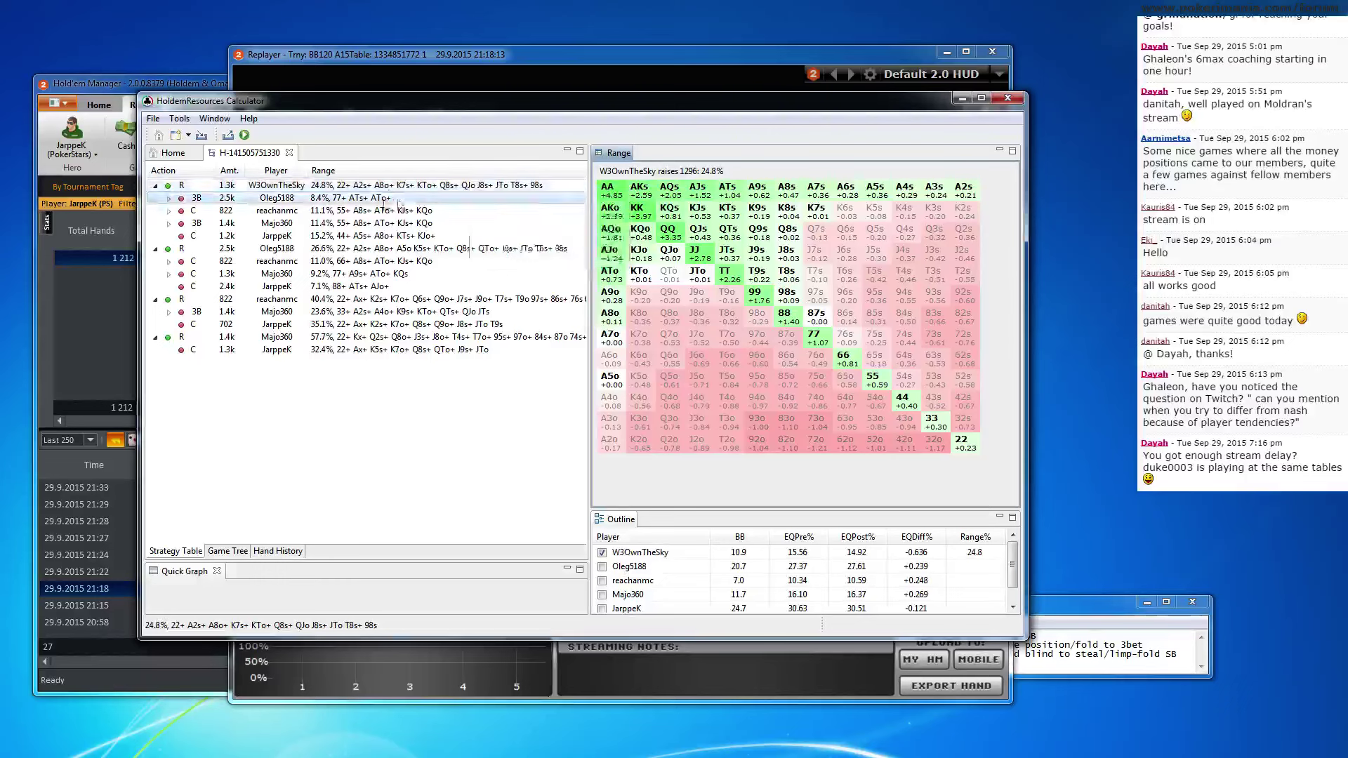
click(393, 188)
right_click(372, 188)
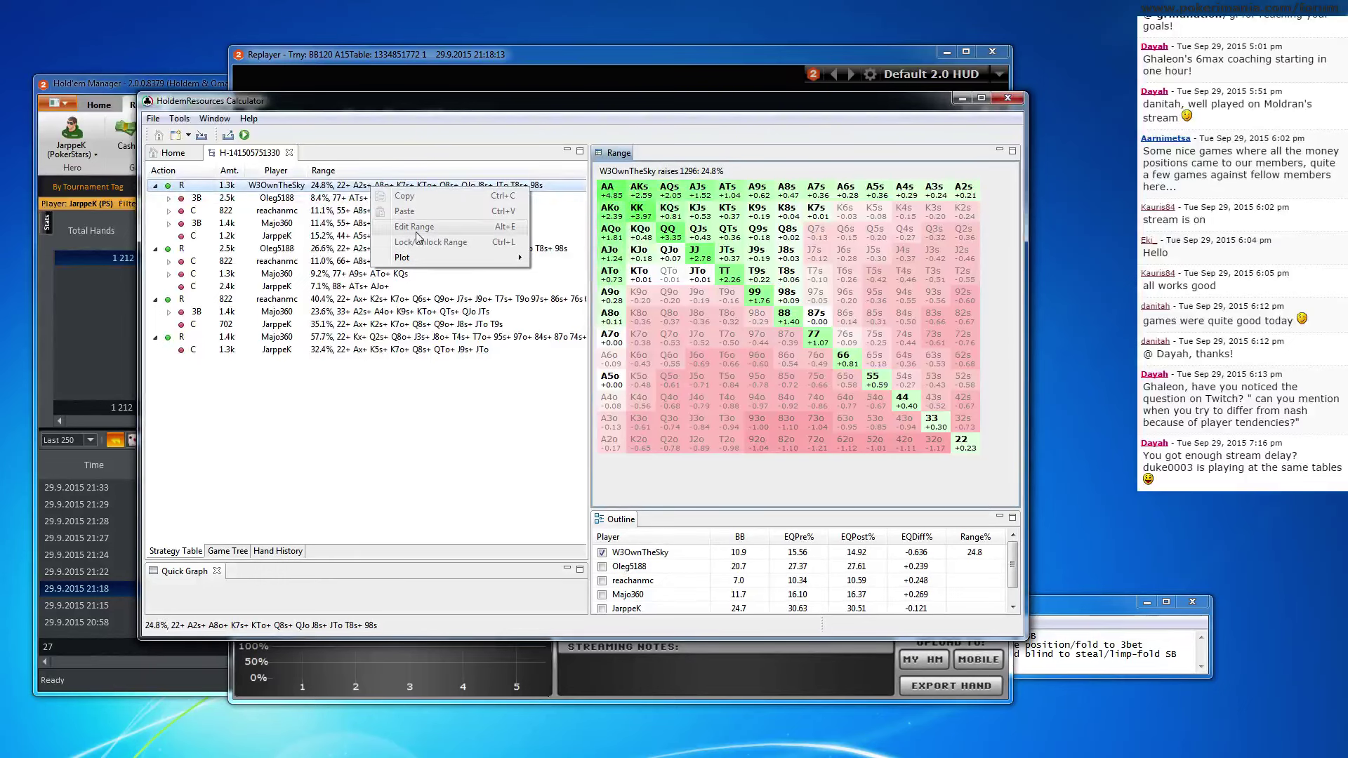
click(286, 248)
click(283, 211)
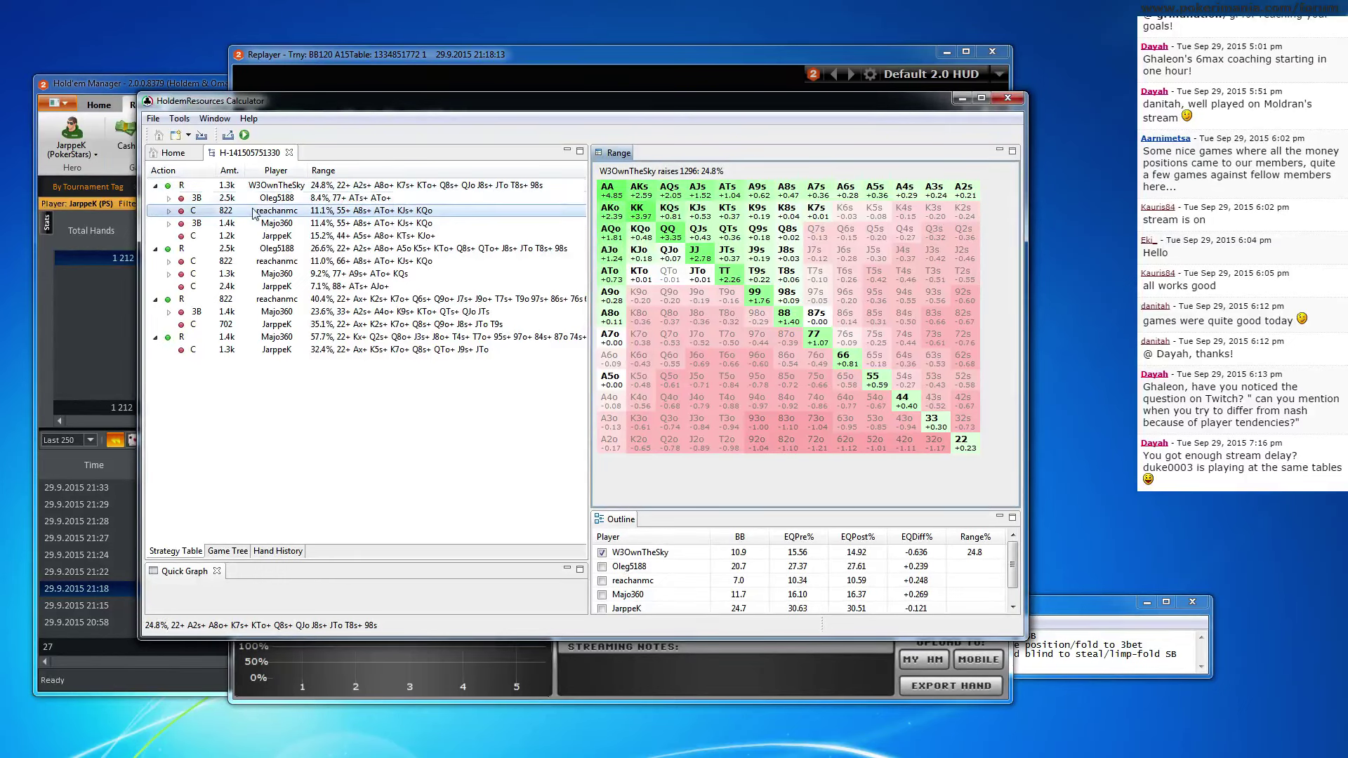
click(281, 187)
right_click(273, 199)
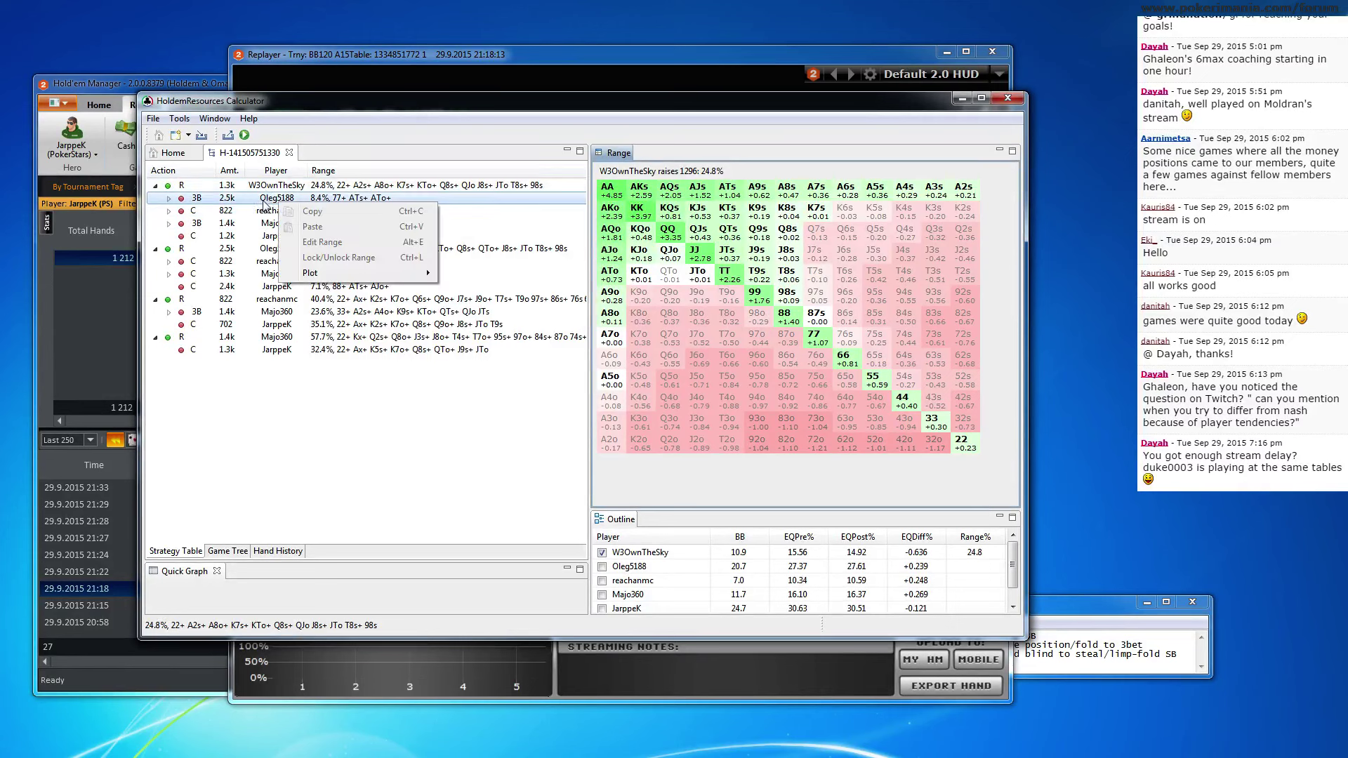
click(265, 189)
right_click(265, 189)
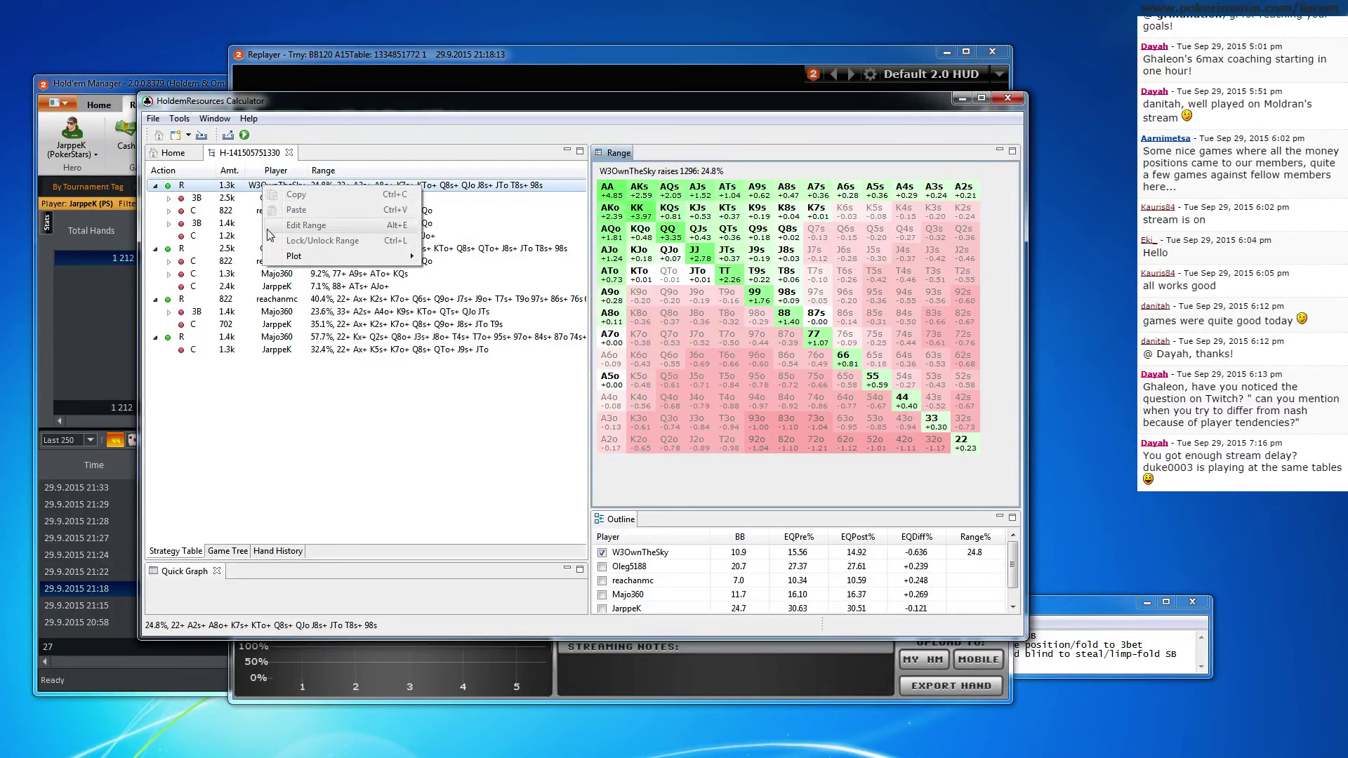
click(229, 197)
Close the imported hand and calculate a new basic hand with the same stacks, prizes, blinds and Future Game Simulation
click(287, 154)
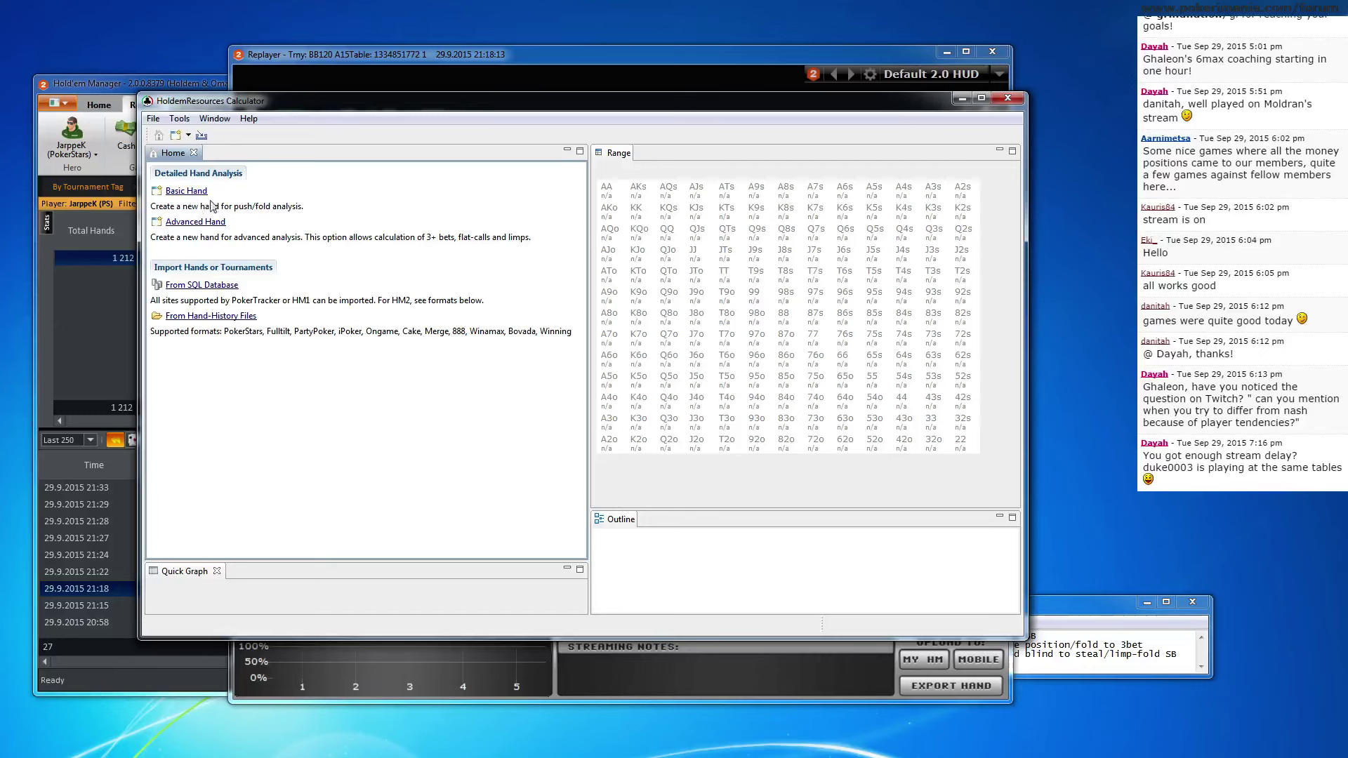
click(188, 193)
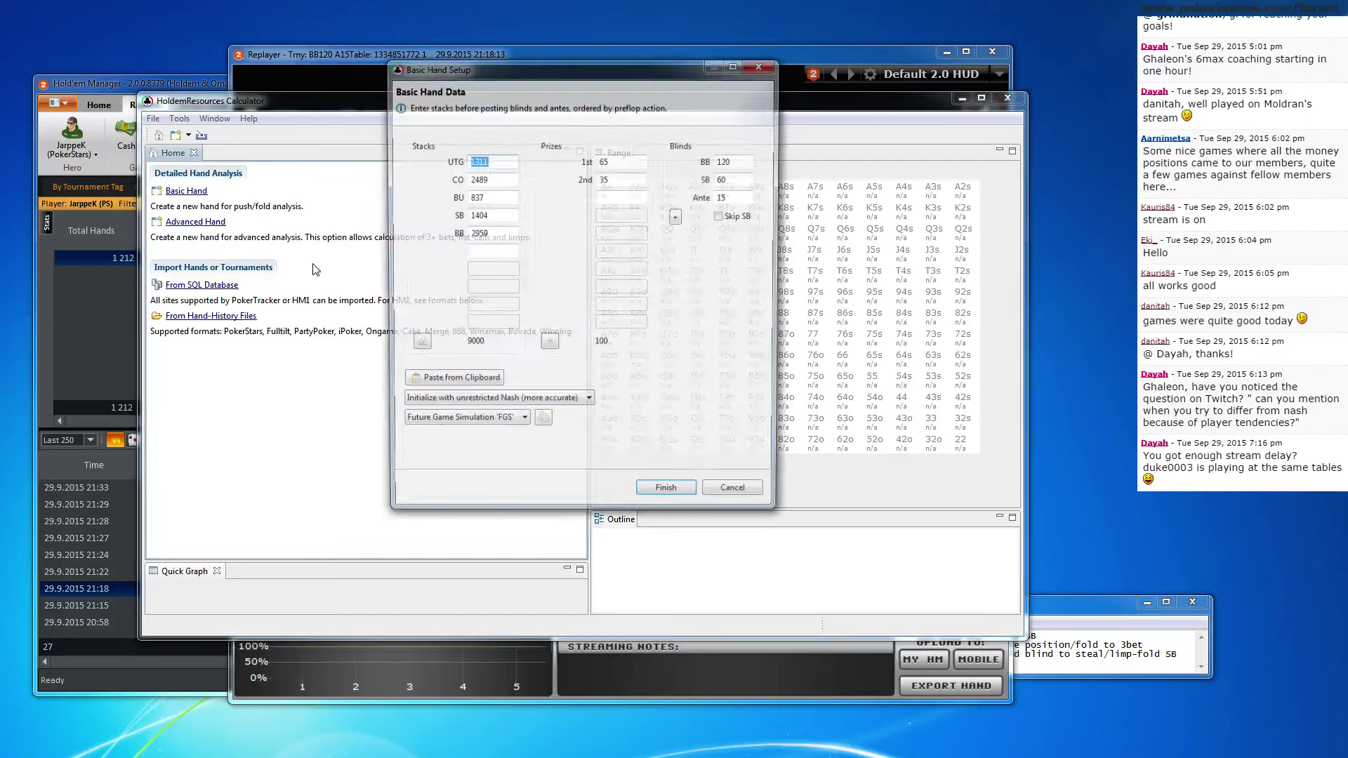
click(655, 491)
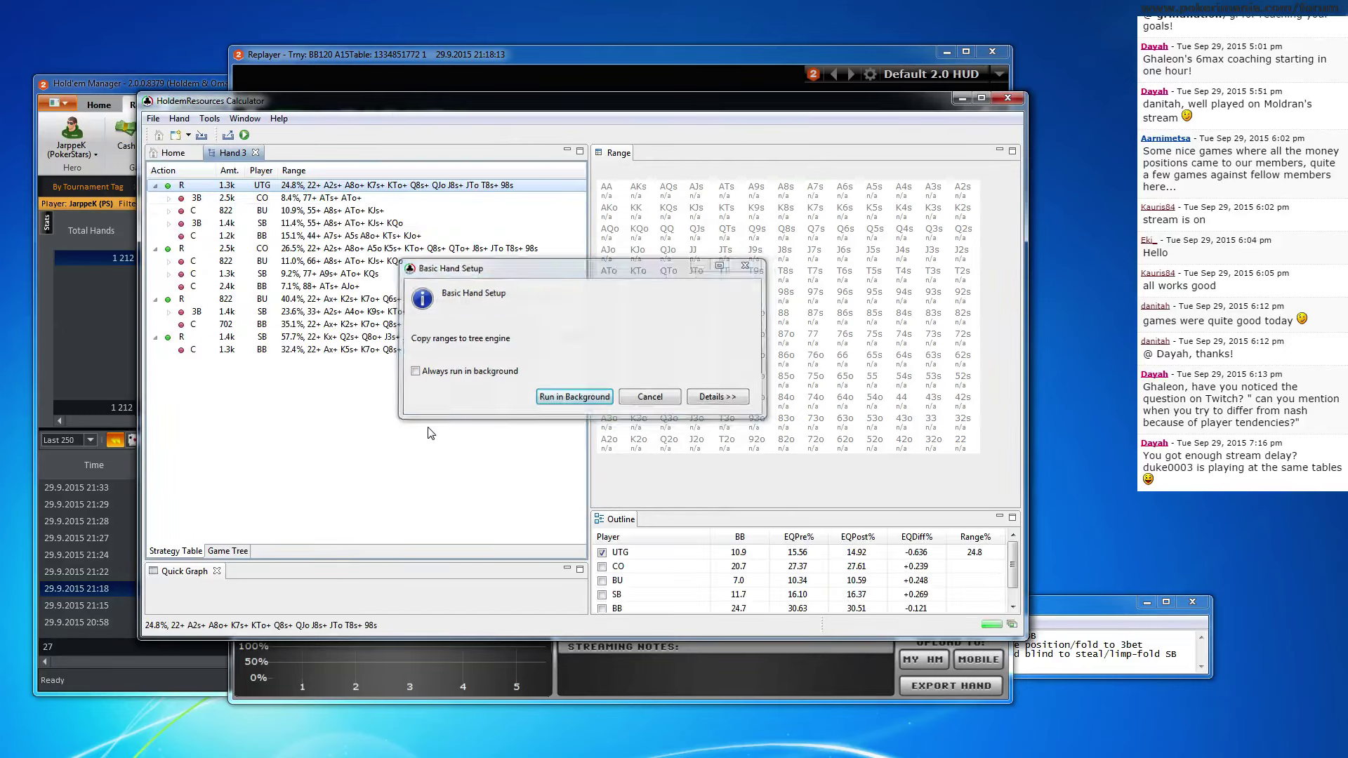
Narrow the UTG all-in range to 21.9% with A7o added, and lock it
right_click(354, 188)
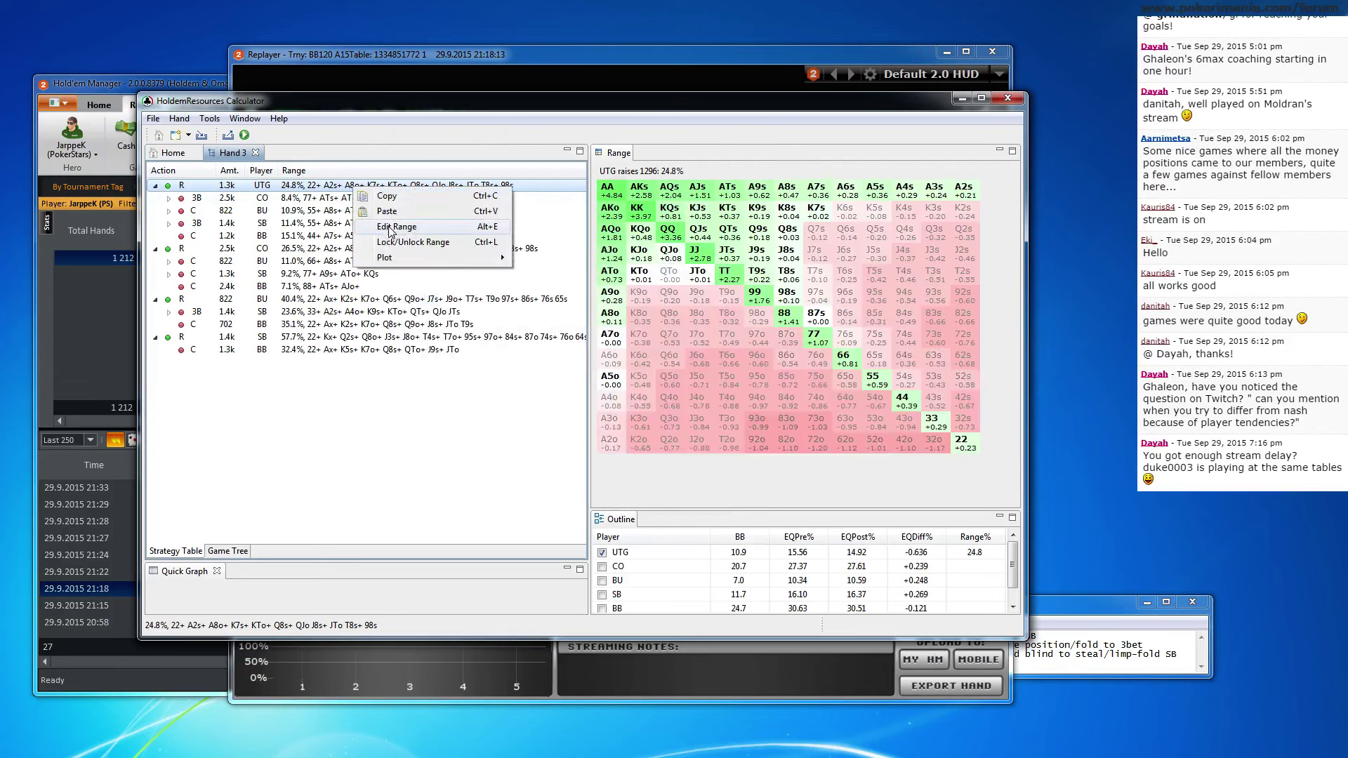
click(393, 226)
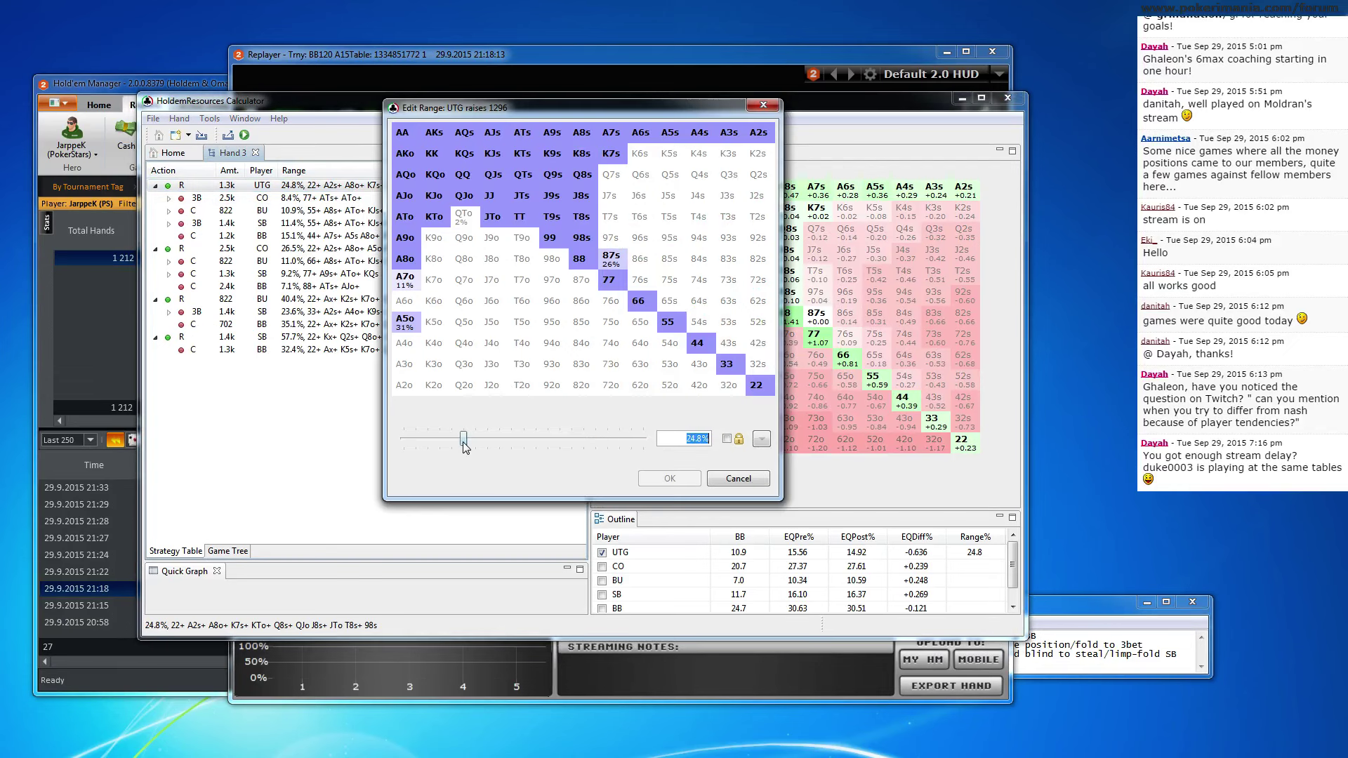
drag(463, 442, 454, 442)
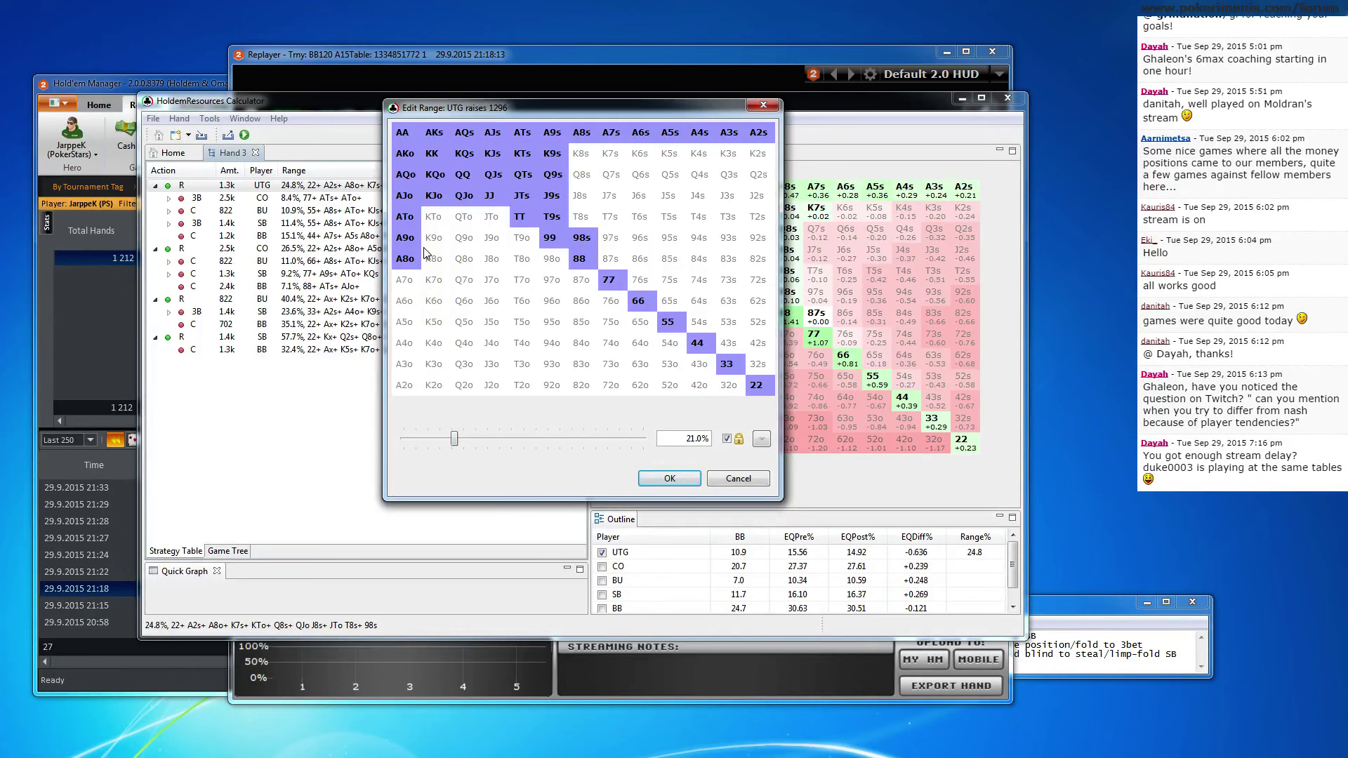
click(413, 281)
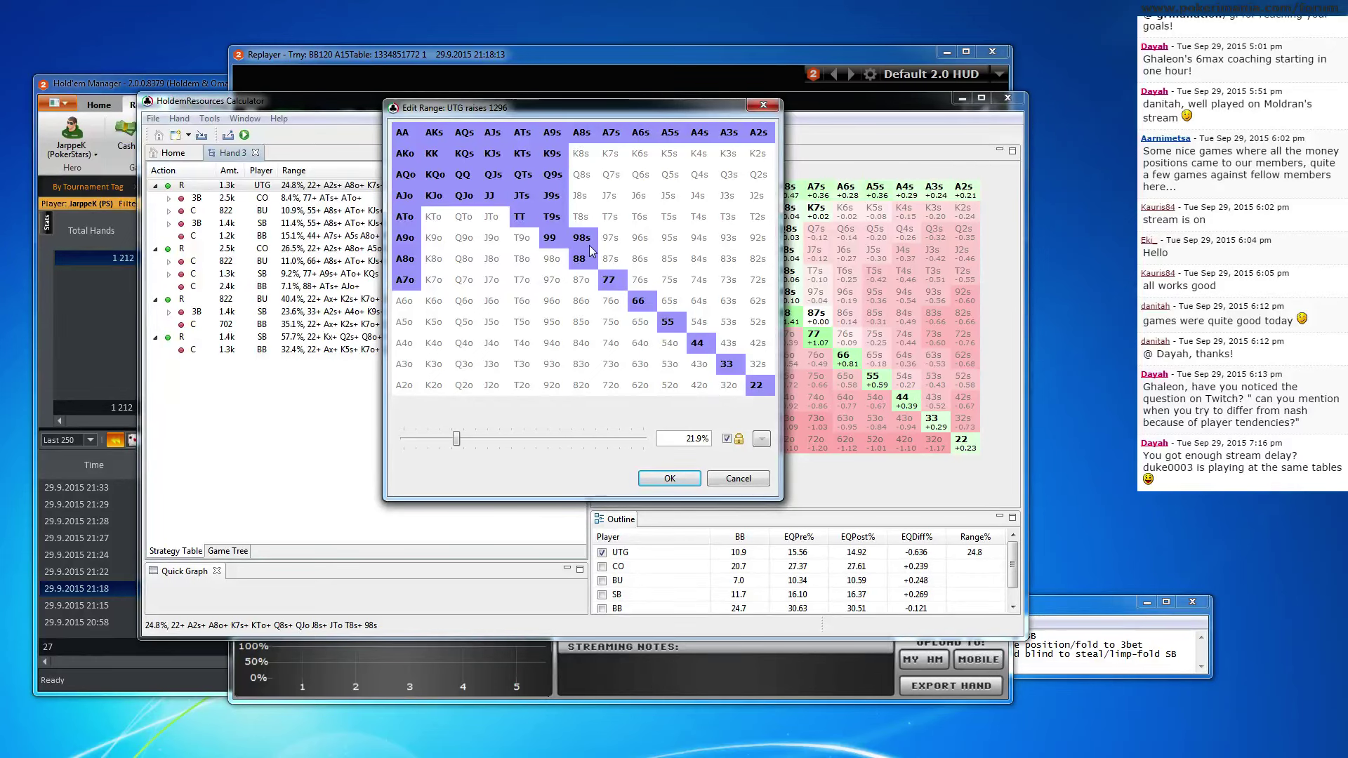
click(662, 478)
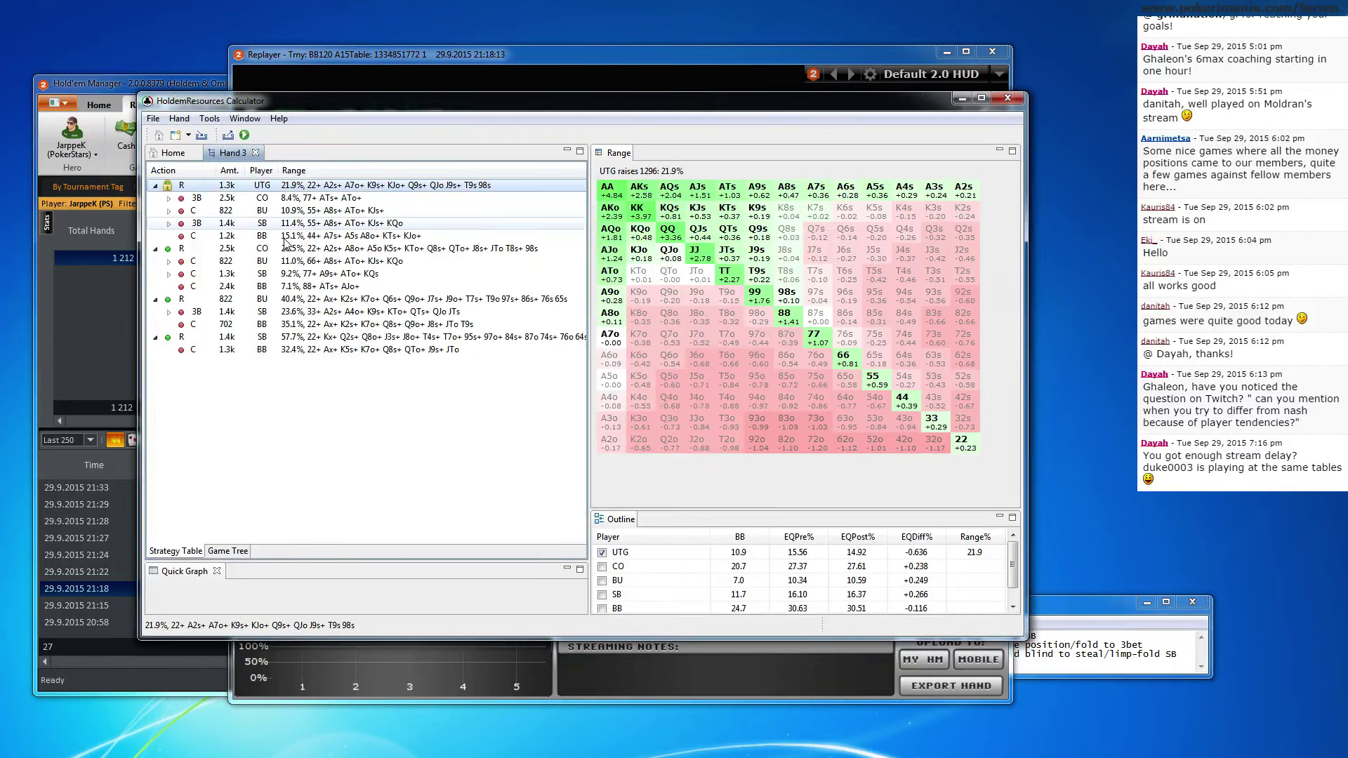
Recalculate the hand with the locked UTG range, examine the big blind's calling range, and close the hand replayer
click(245, 134)
click(566, 382)
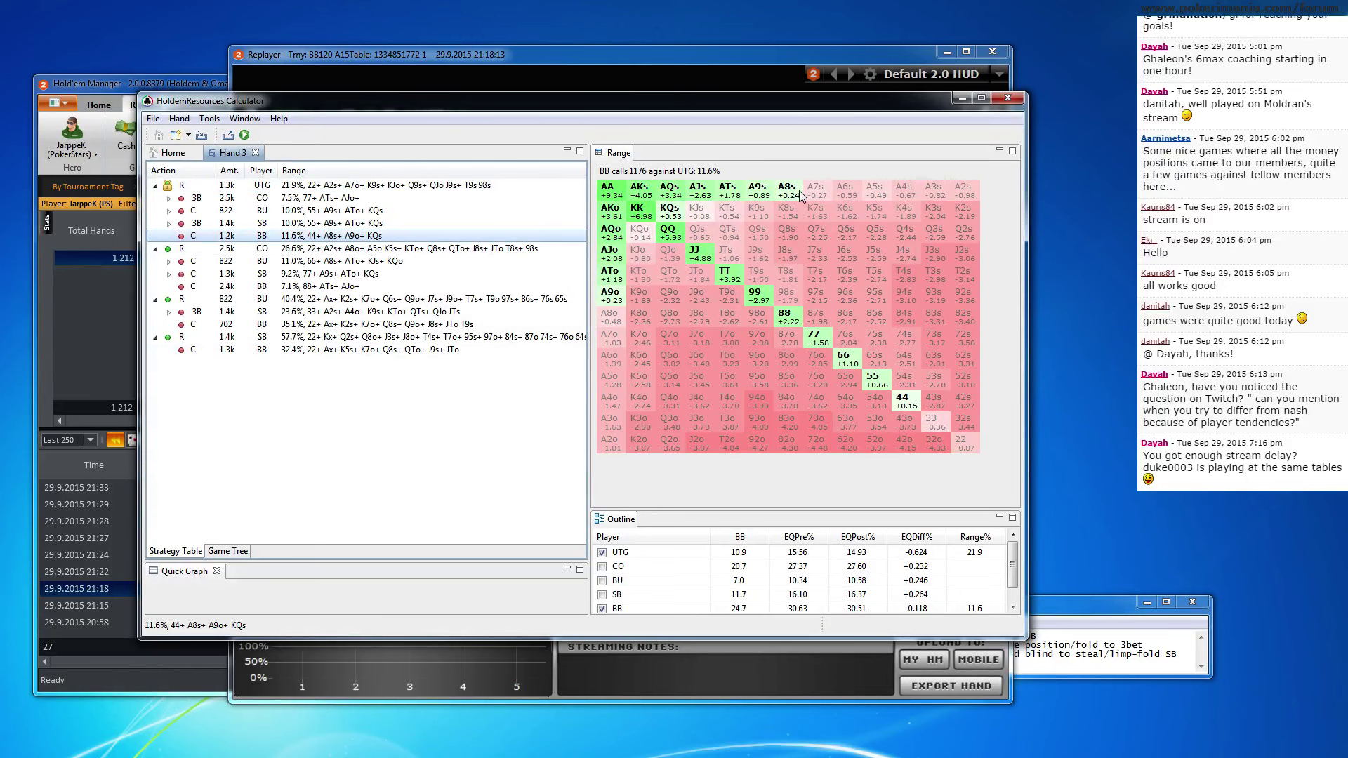
click(549, 57)
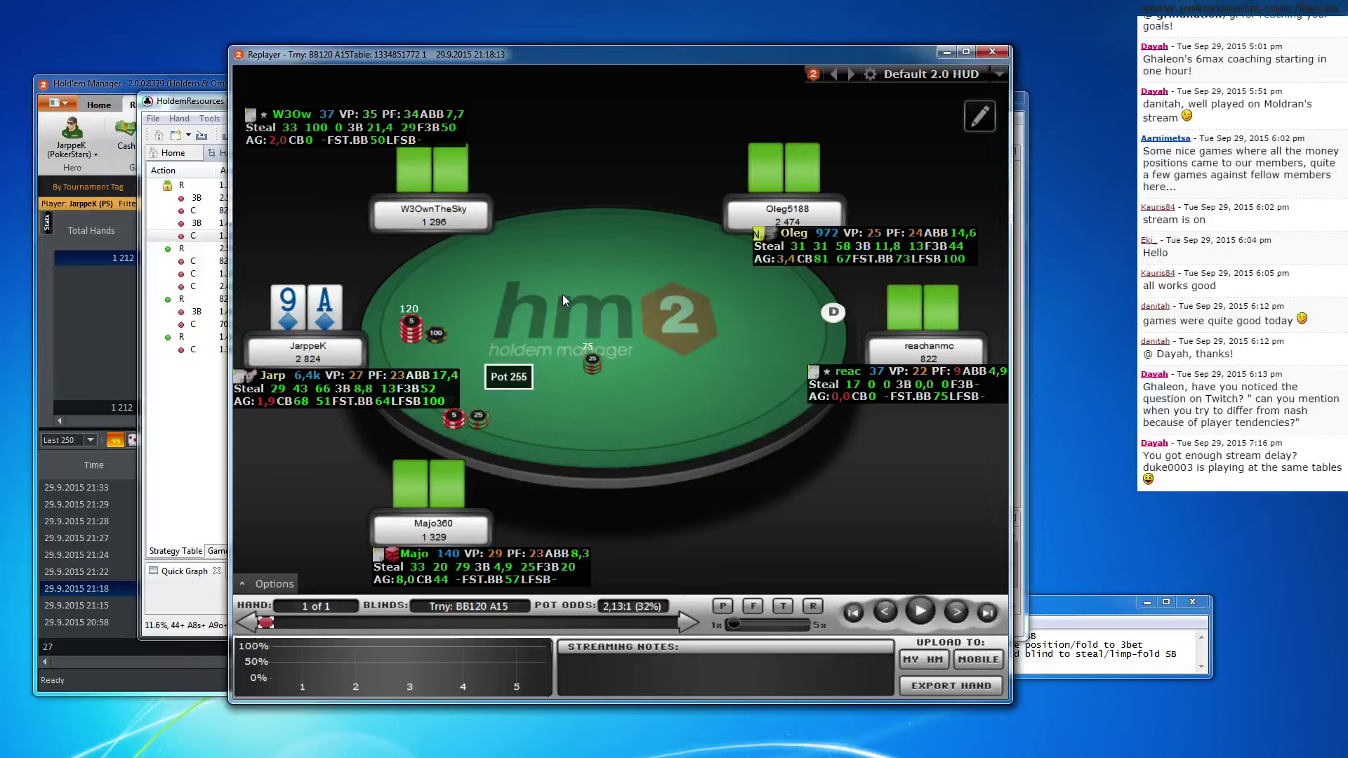
click(992, 52)
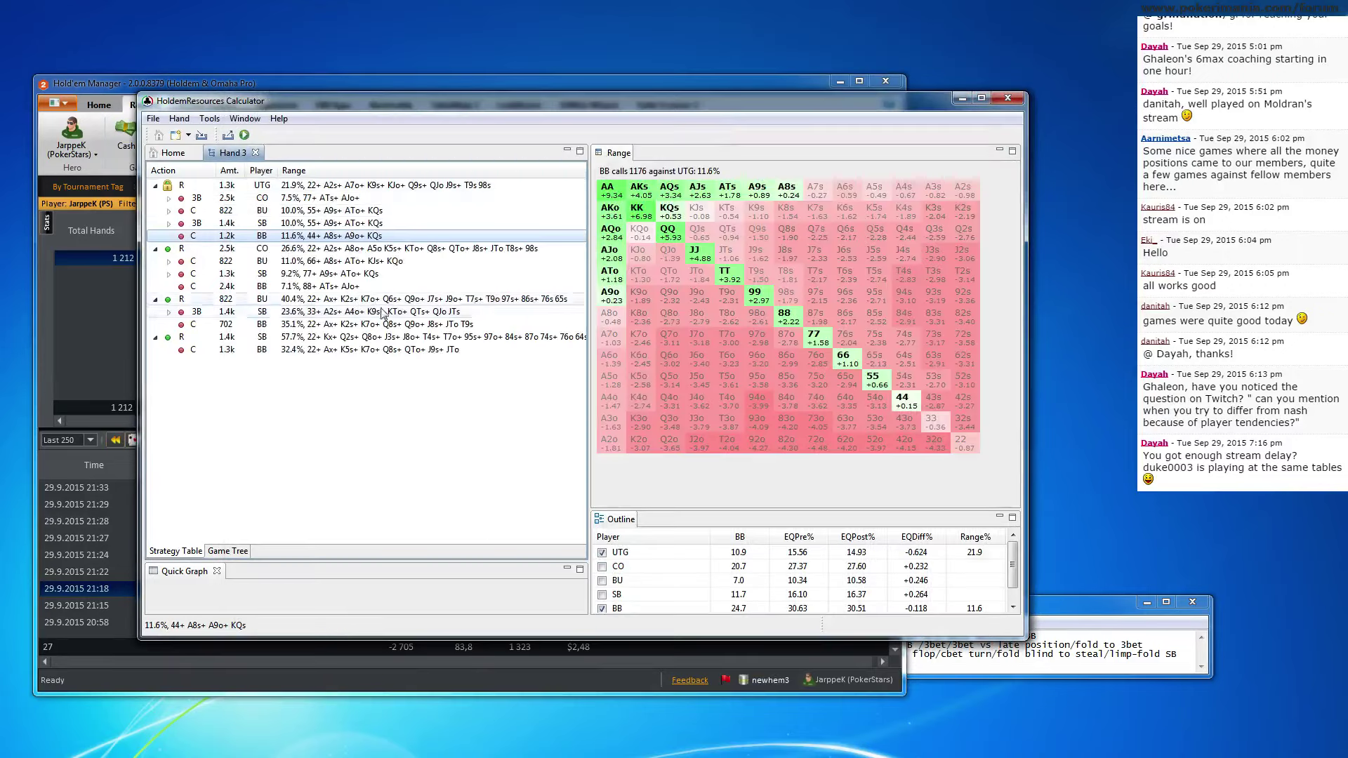
Plot the UTG all-in range against the hand equity of A9s for the big blind's 1.2k call
click(333, 188)
right_click(331, 190)
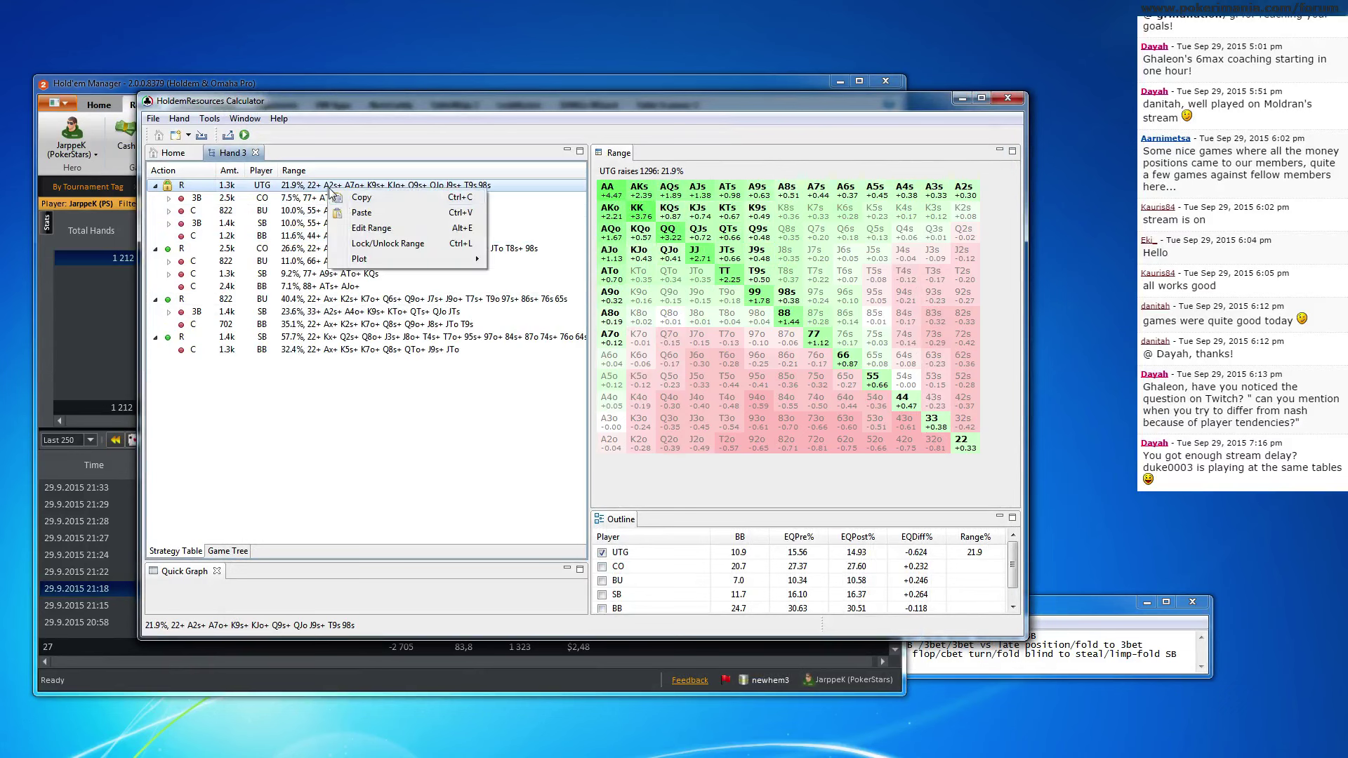
mouse_move(463, 259)
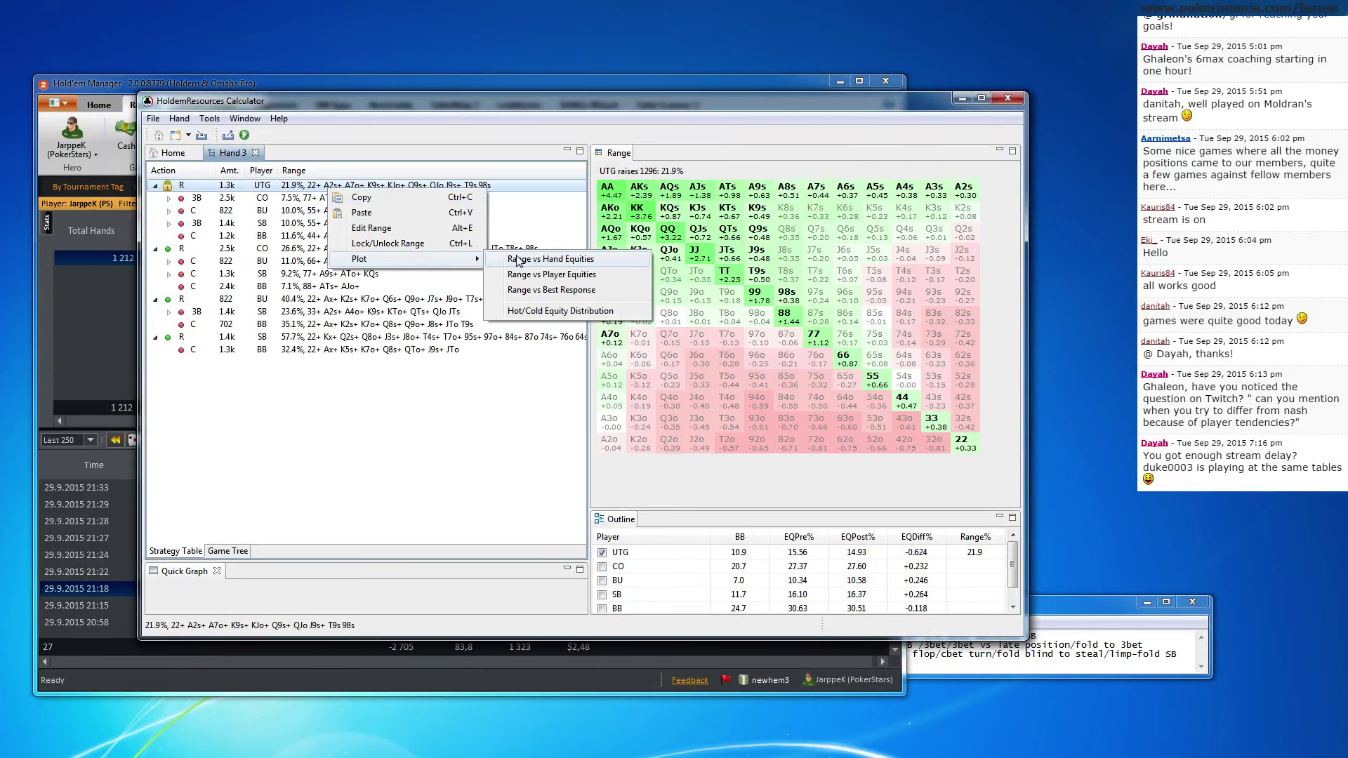
click(518, 260)
click(532, 176)
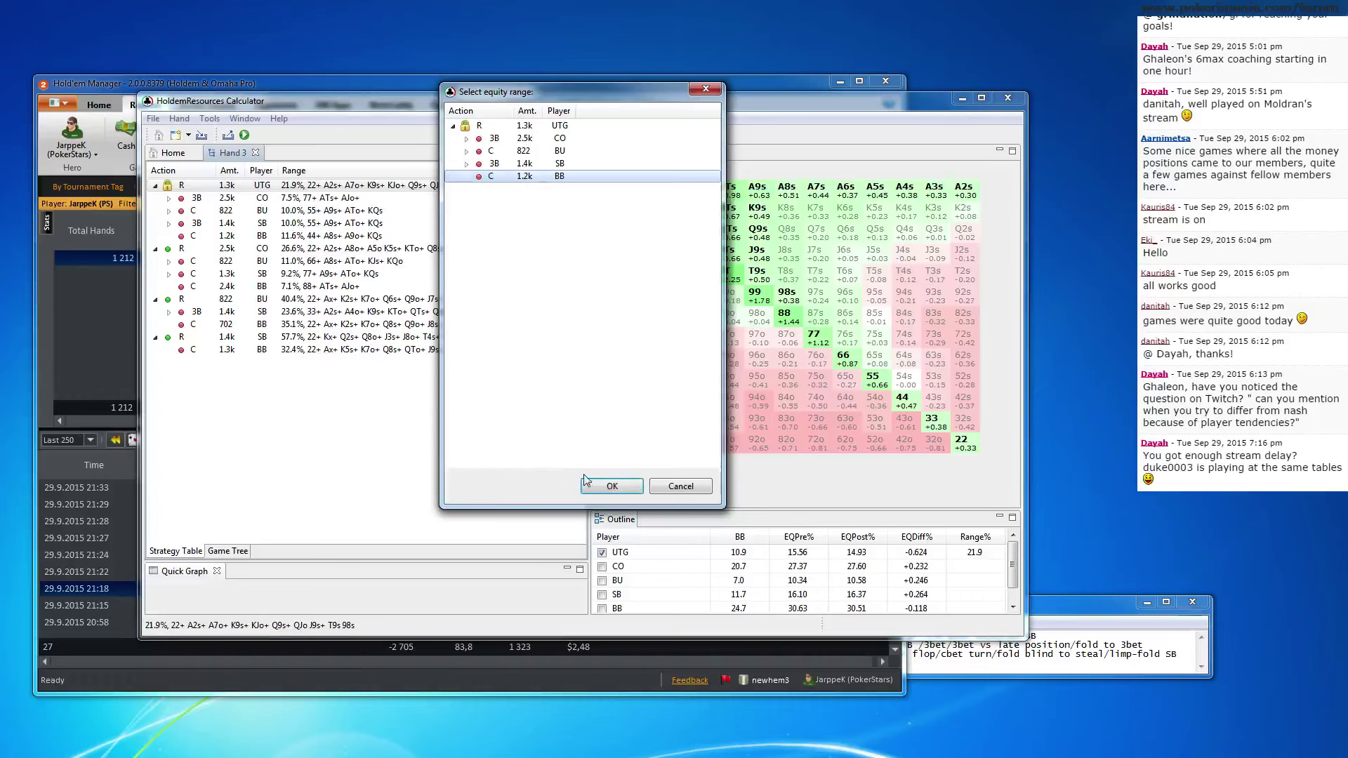
click(603, 484)
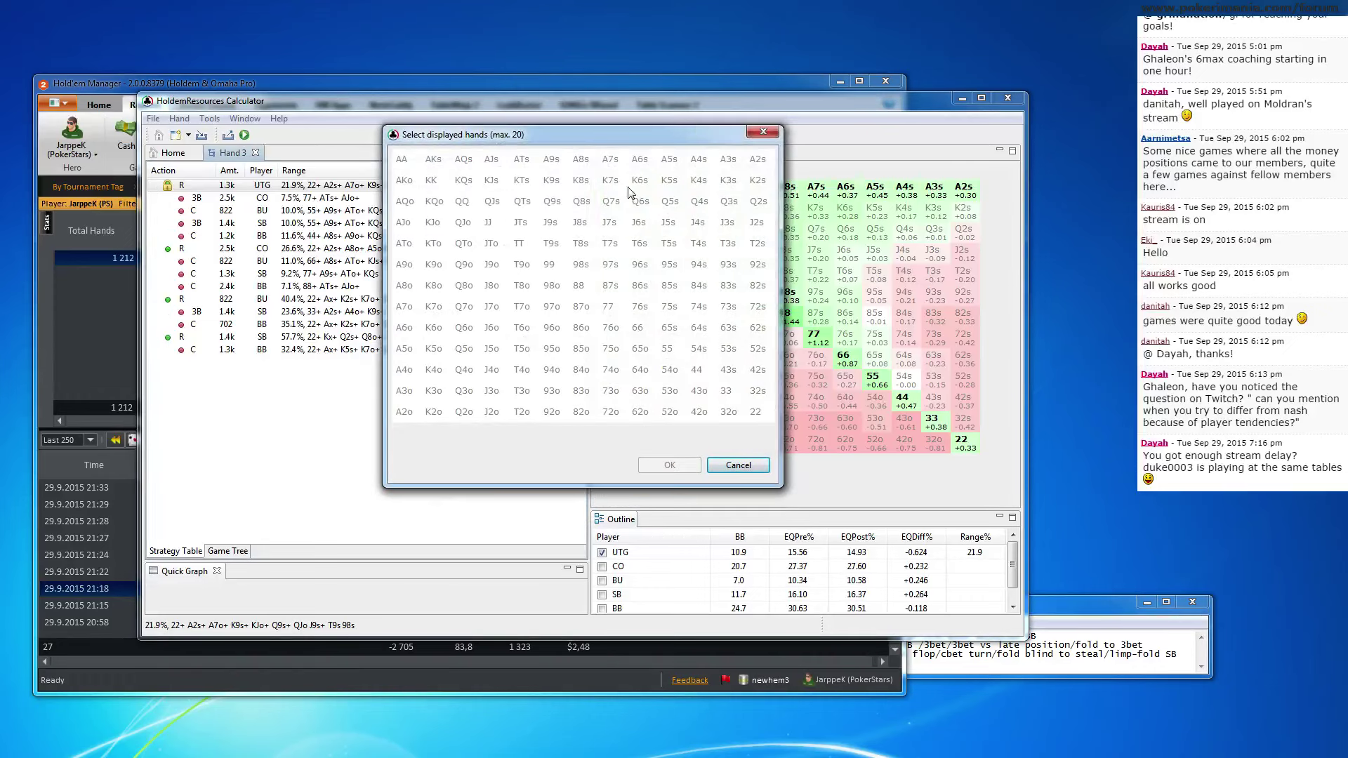
click(558, 159)
click(660, 465)
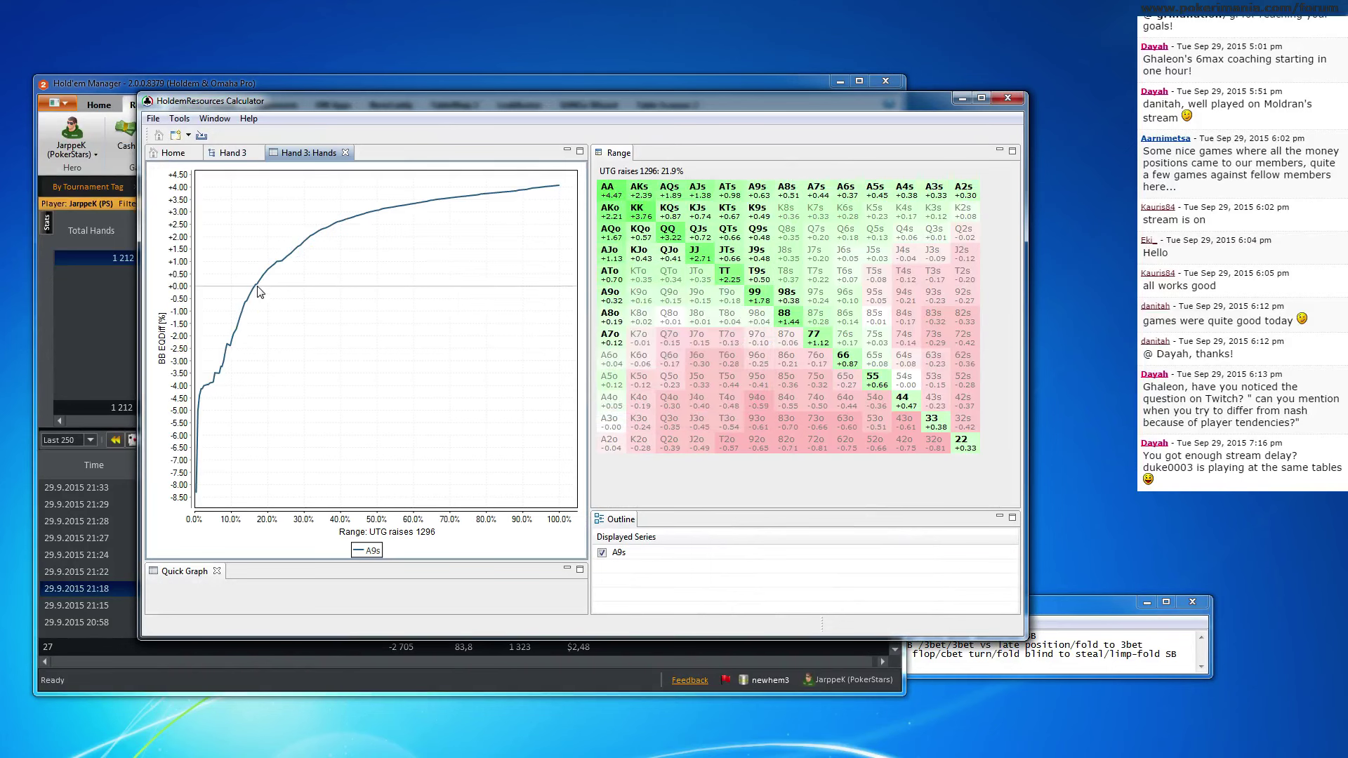
Show the crosshair on the A9s plot, read the break-even raising range, and close the plot
right_click(236, 264)
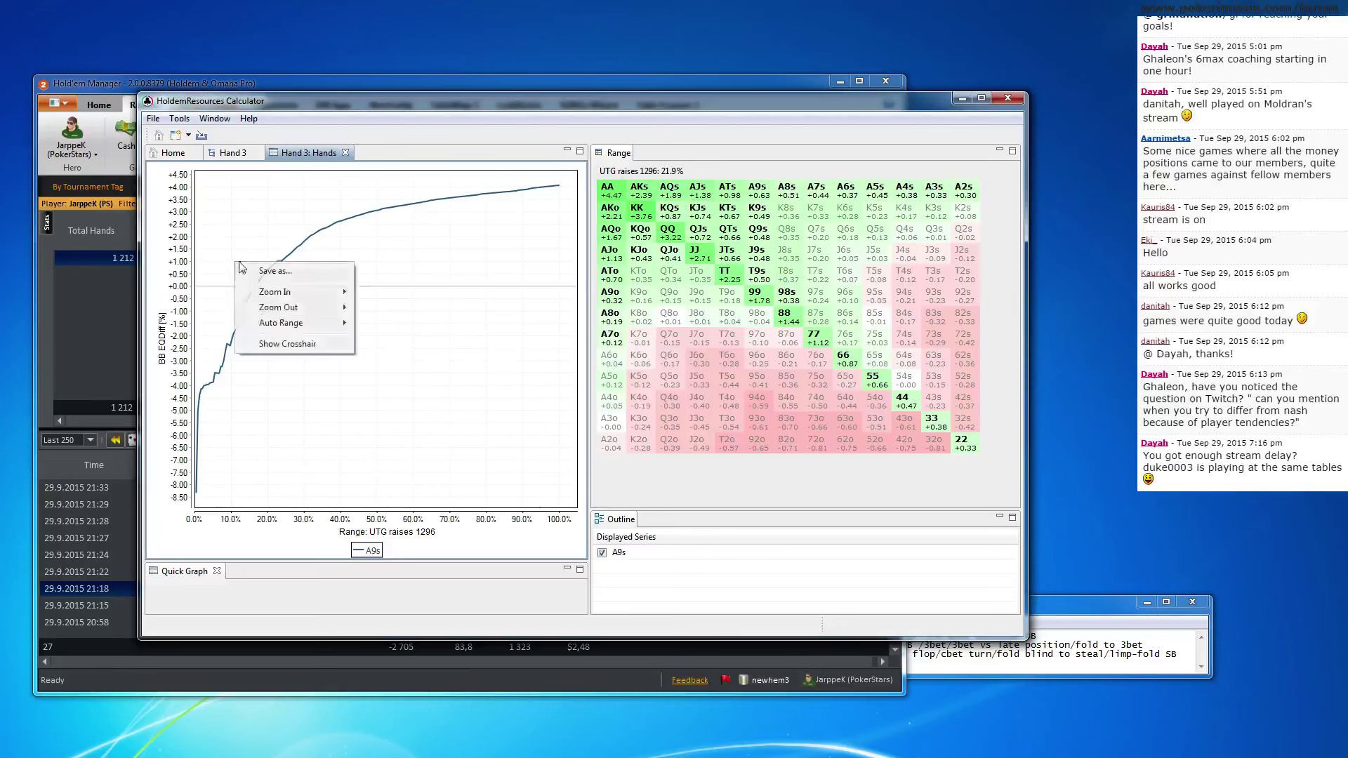
click(268, 346)
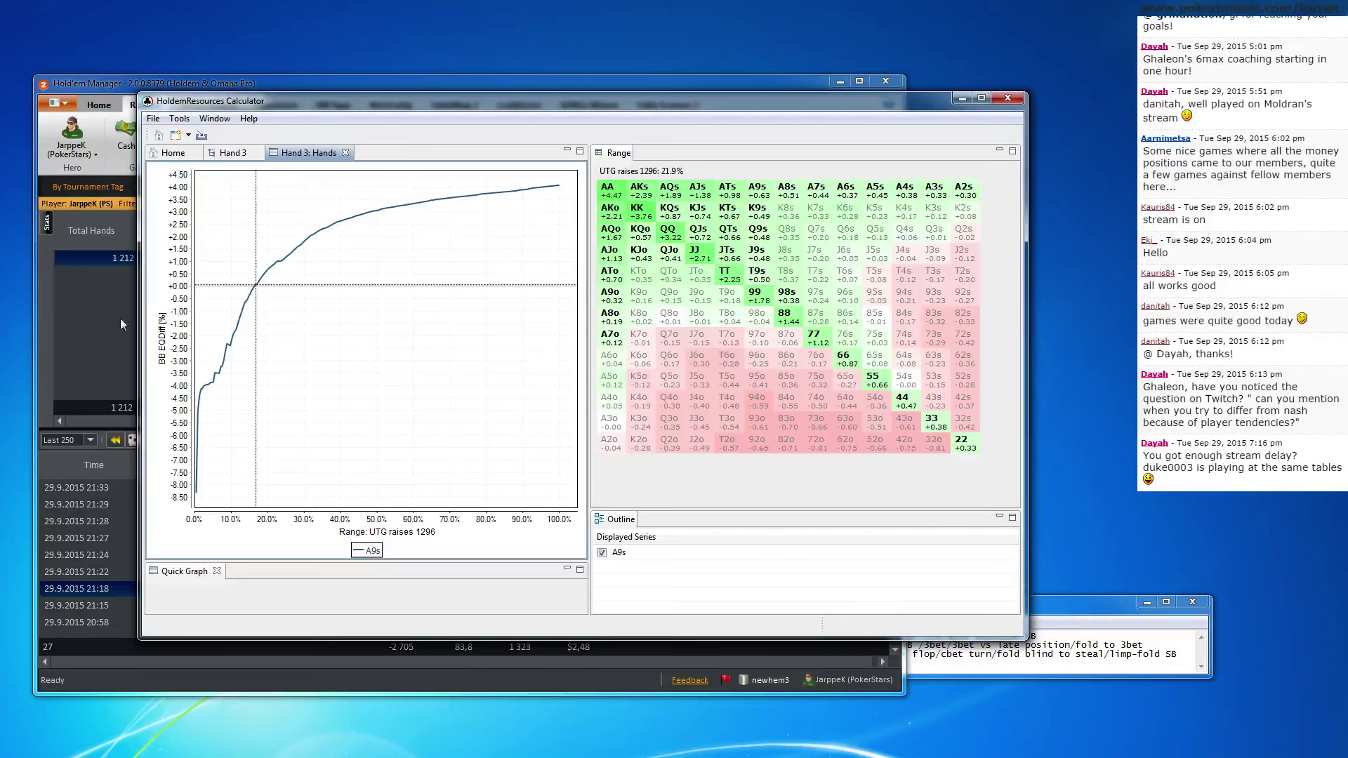
click(235, 155)
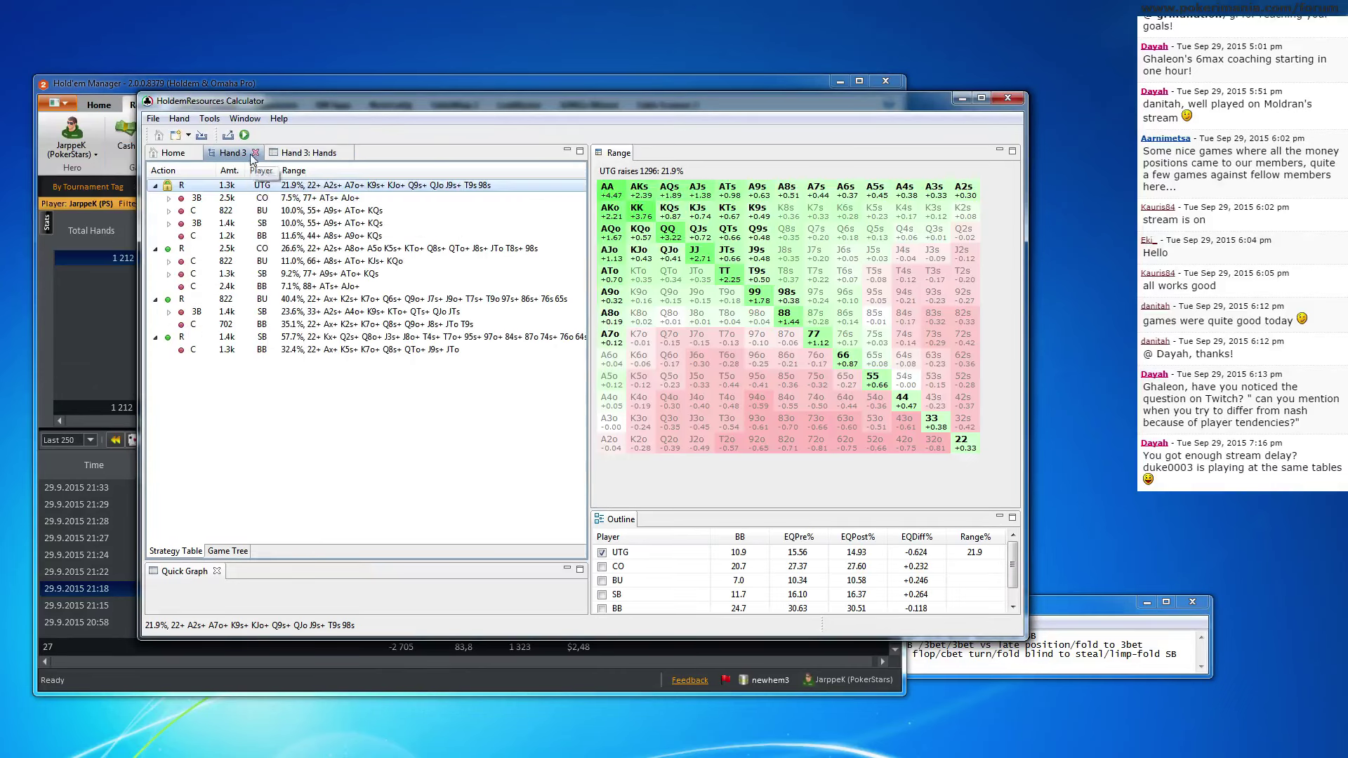
click(330, 153)
click(351, 152)
Switch to Hold'em Manager, open the 21:22 KQ hand in the replayer, and step through preflop to the hero's call
click(389, 87)
double_click(231, 573)
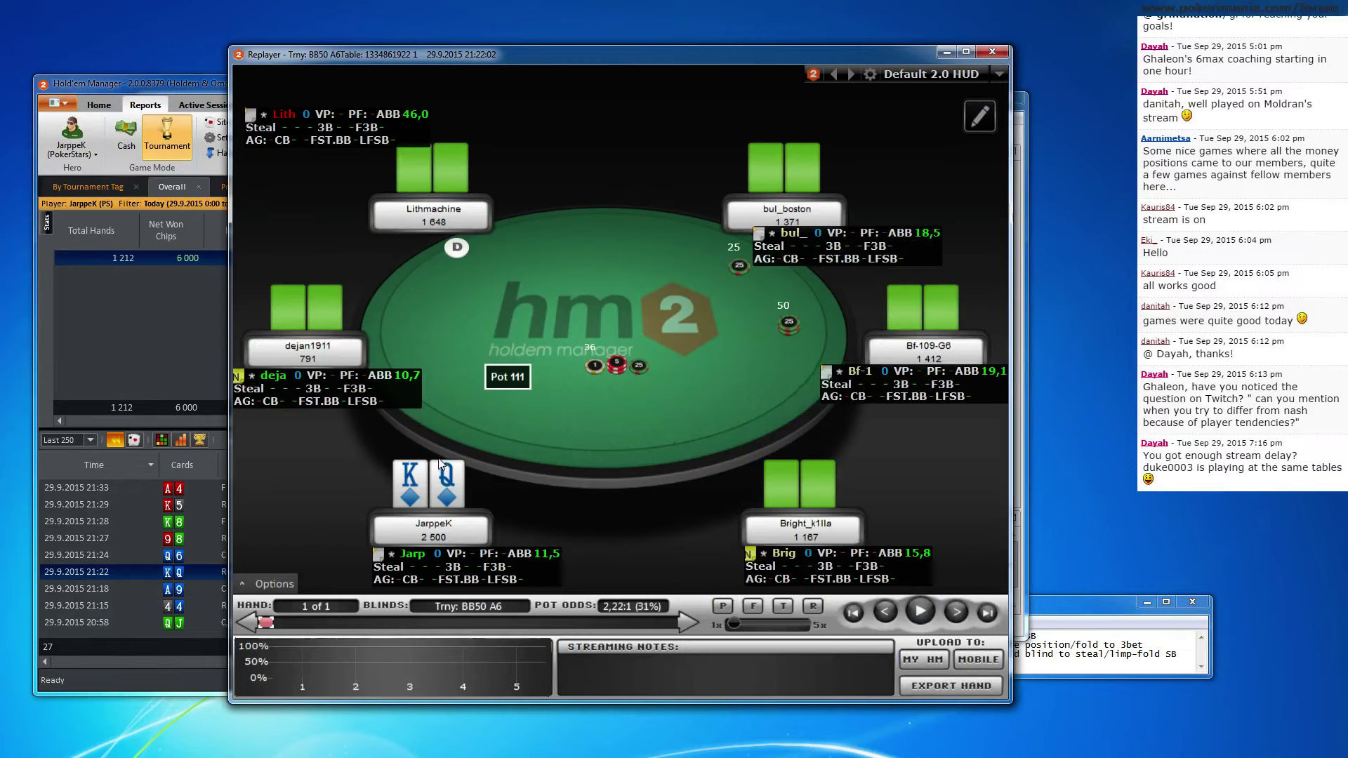
click(958, 613)
click(957, 612)
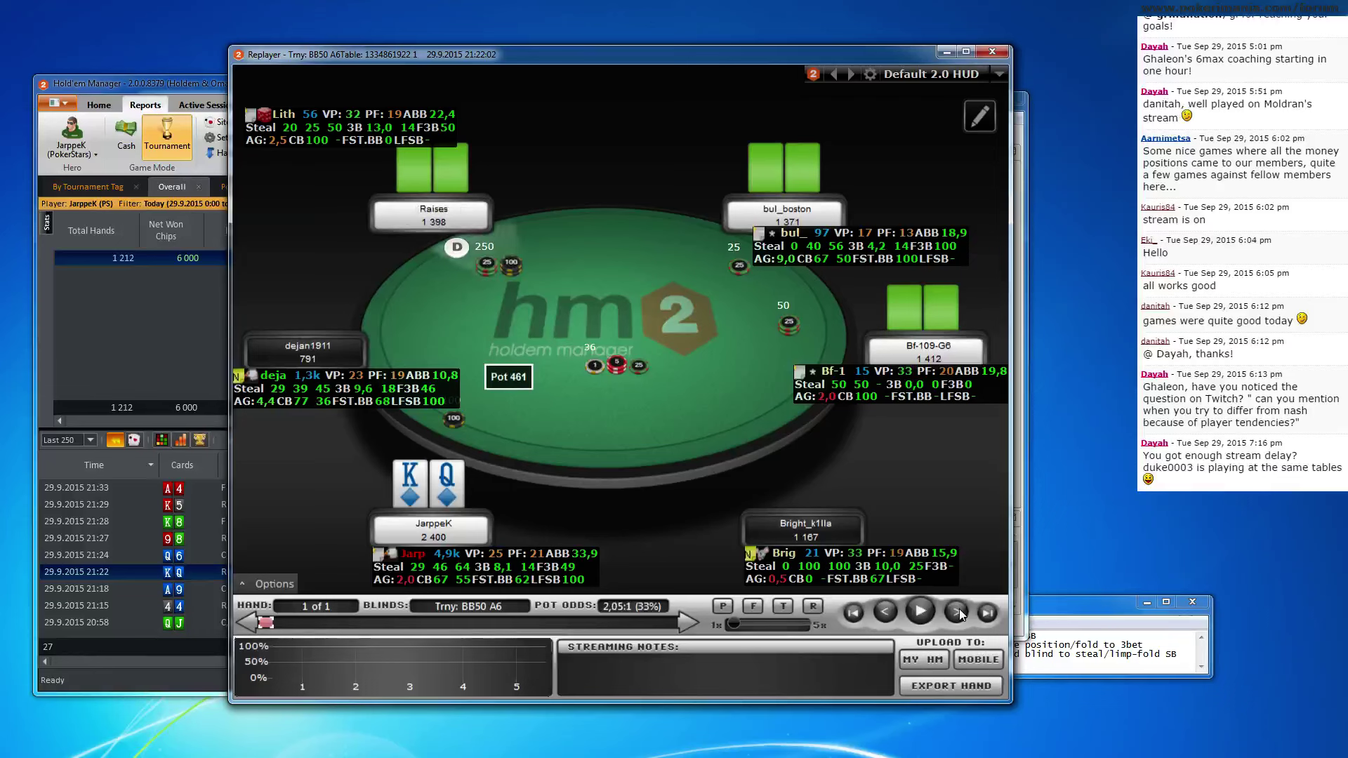
click(957, 613)
click(958, 613)
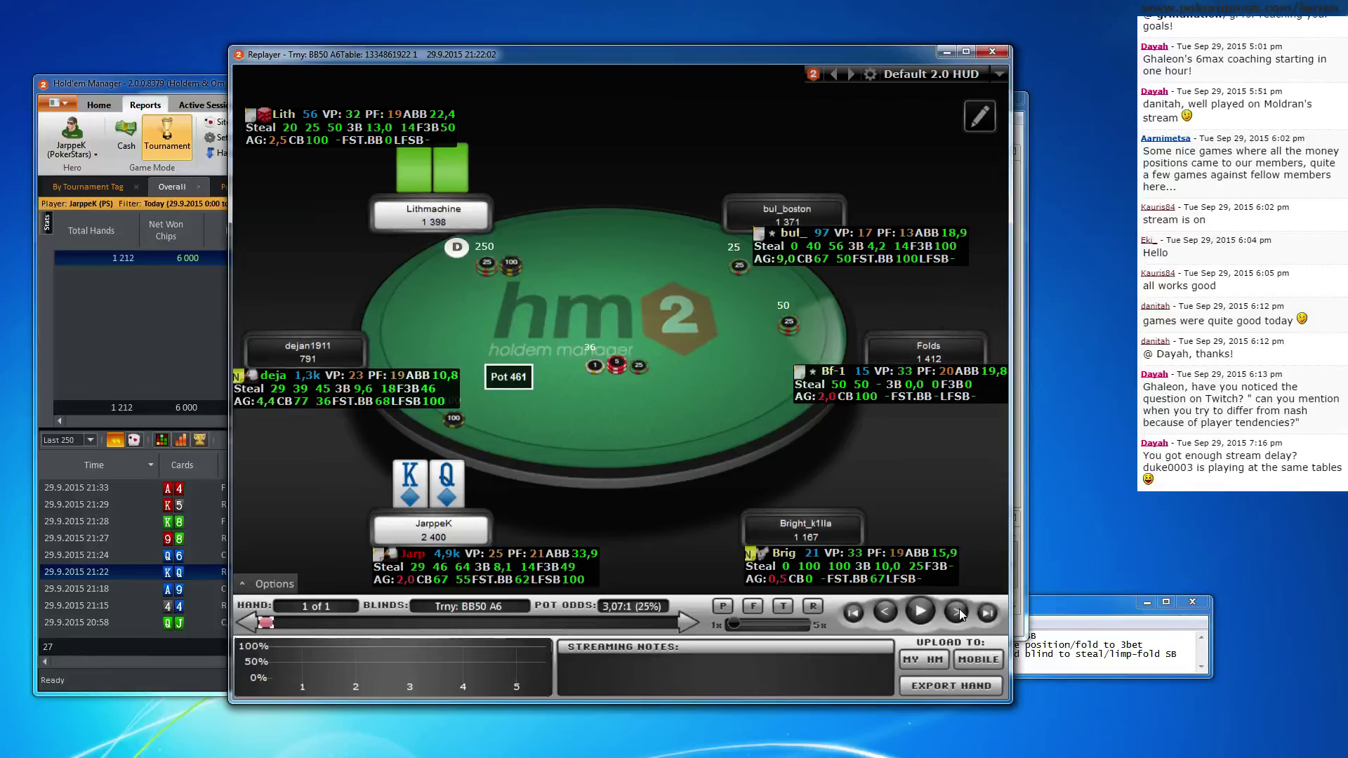
click(958, 613)
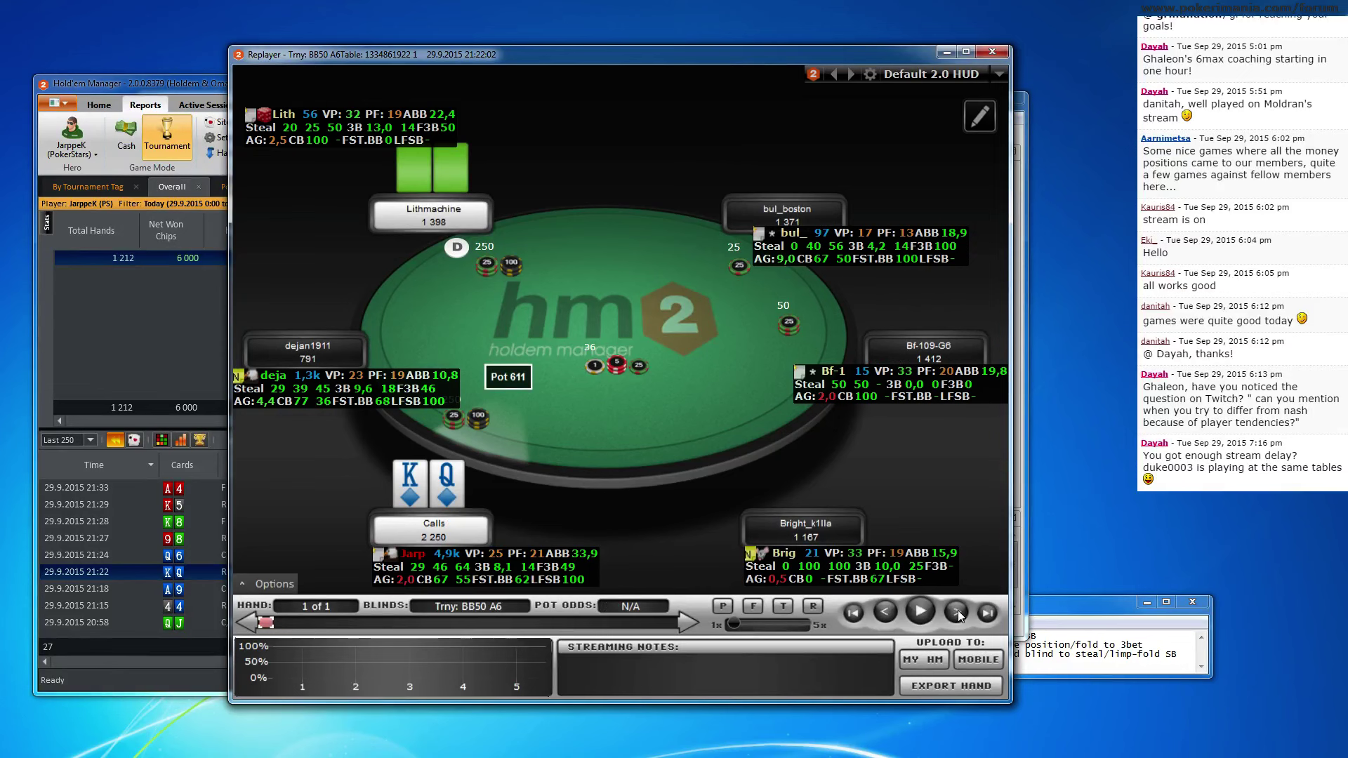
Return to the hero's preflop decision, shift the HUD stats of the 791-chip player upward, and replay the call
click(886, 612)
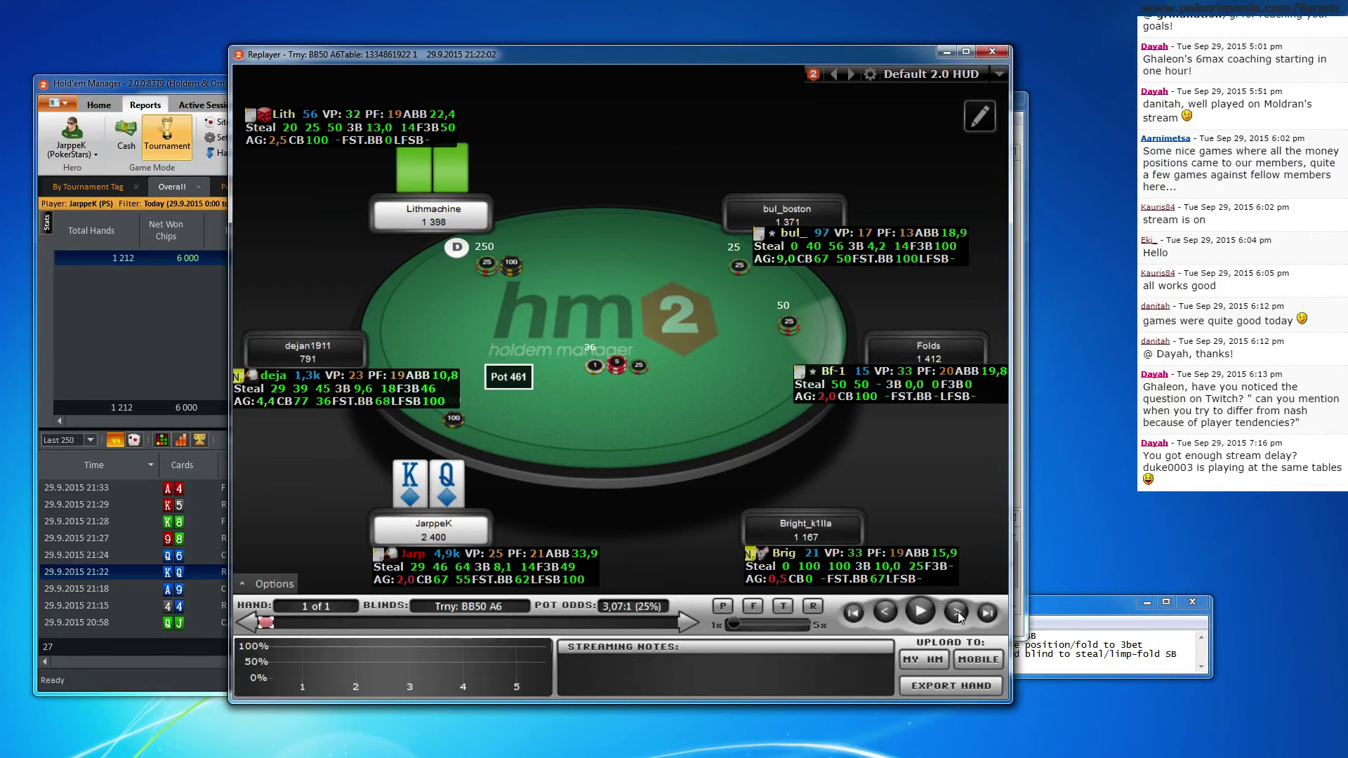
drag(344, 397, 318, 375)
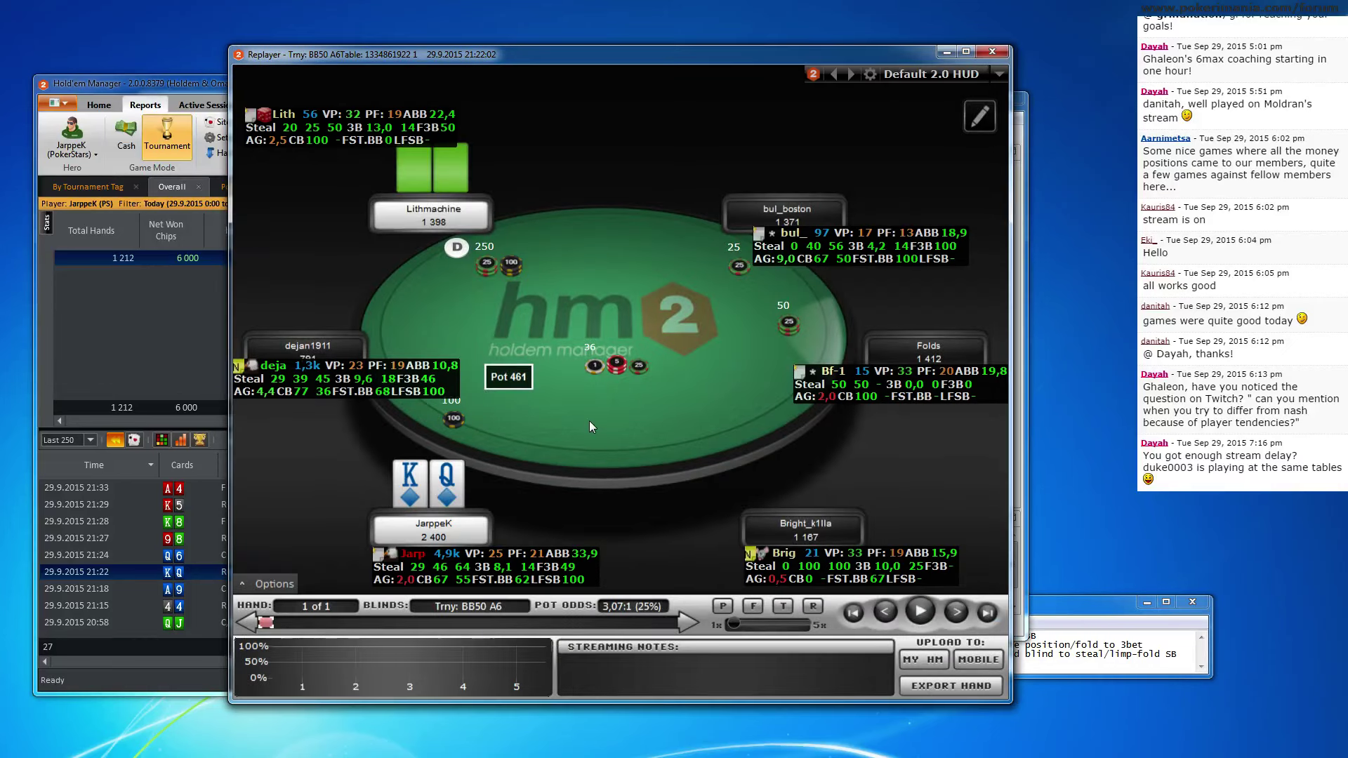
click(959, 613)
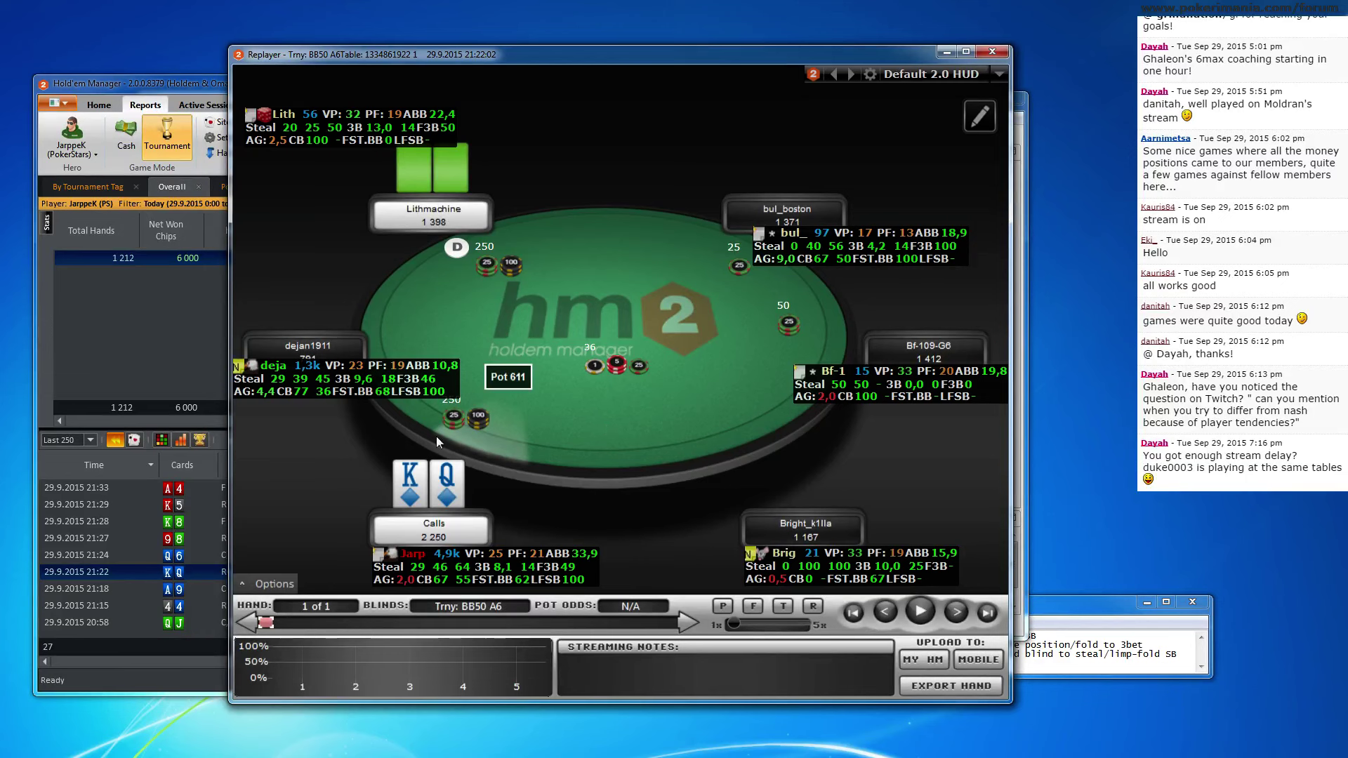
Advance to the 10-J-8 flop and review the hero's check and the button's 399 bet
click(959, 613)
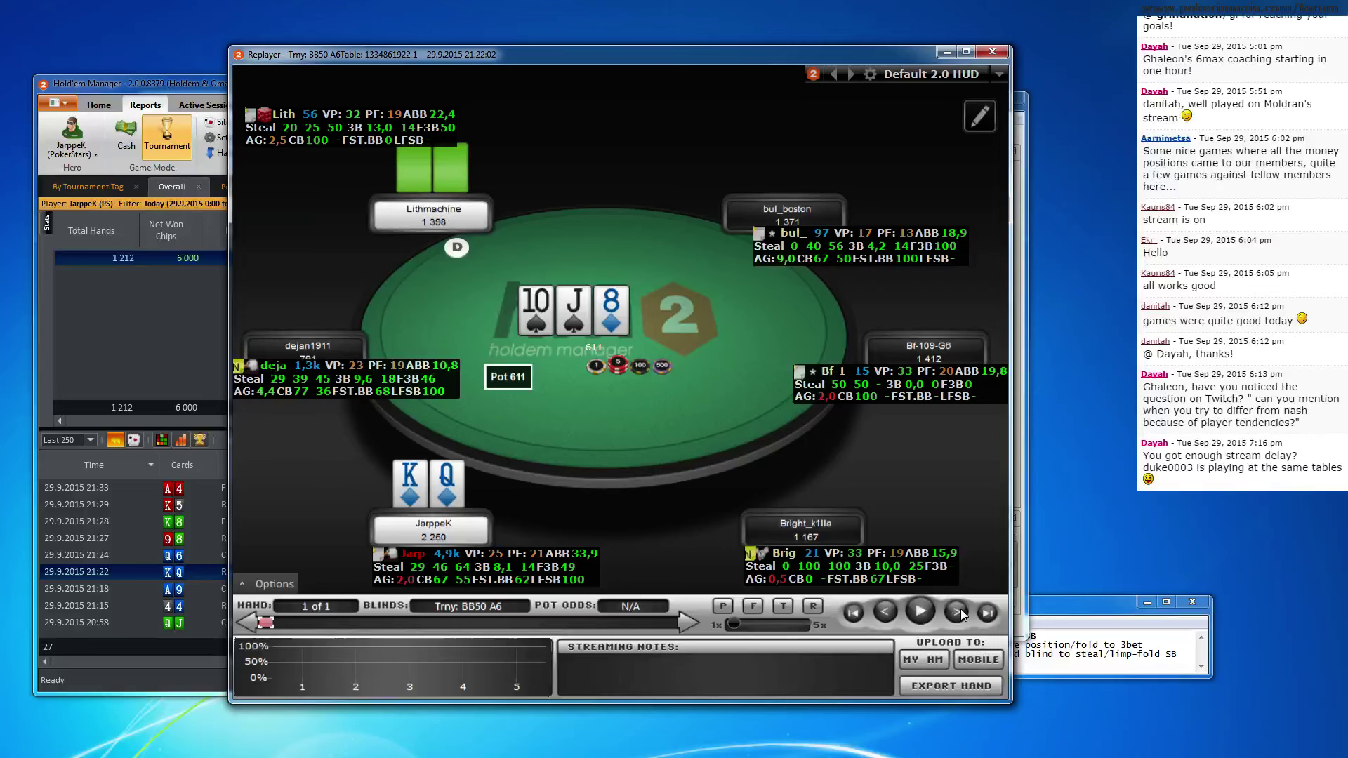
click(958, 613)
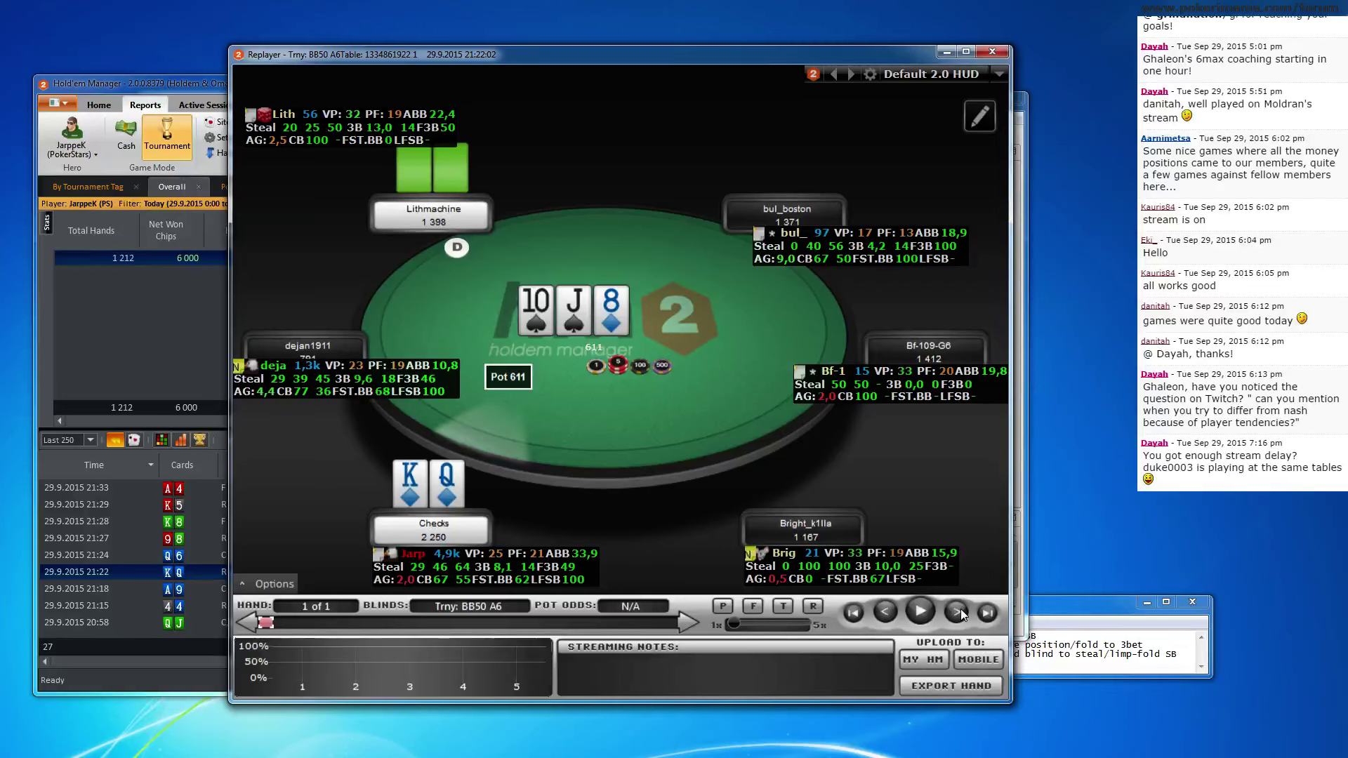
click(960, 614)
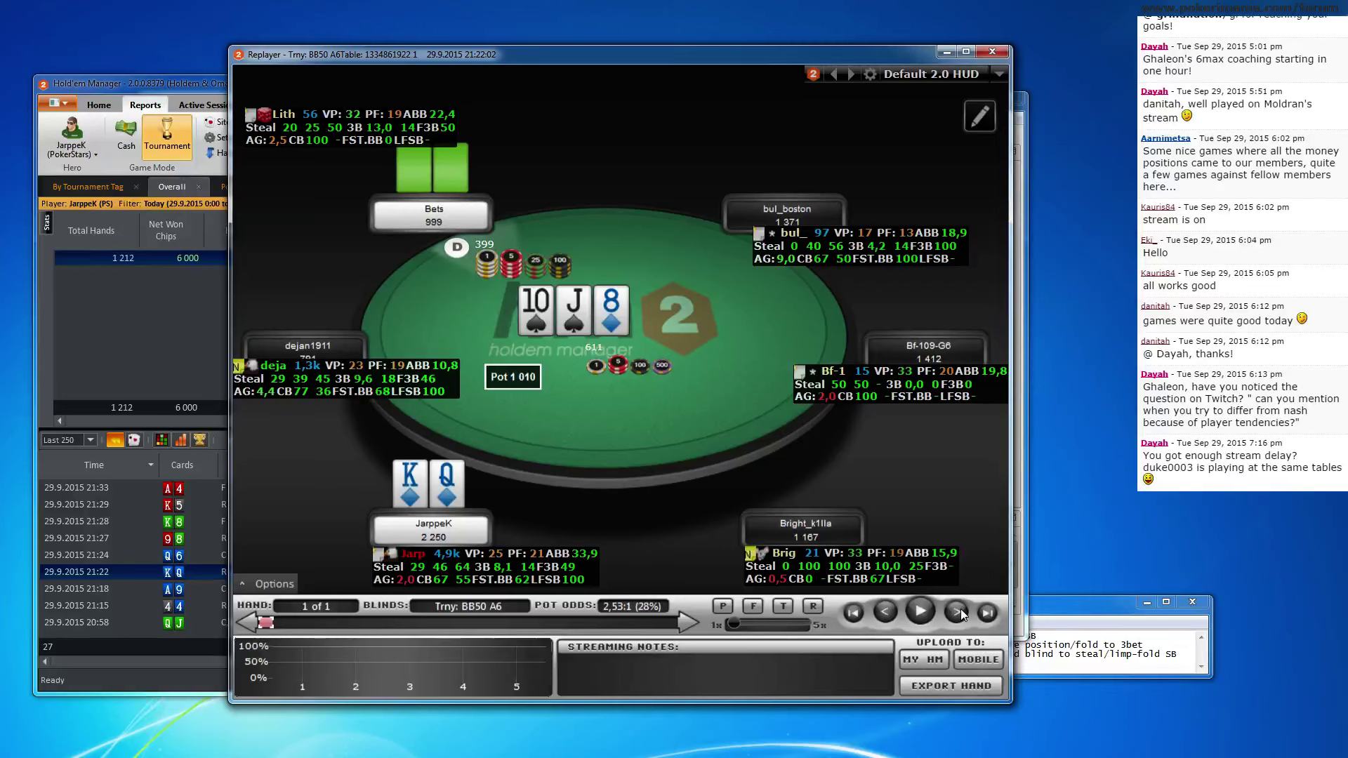
click(885, 612)
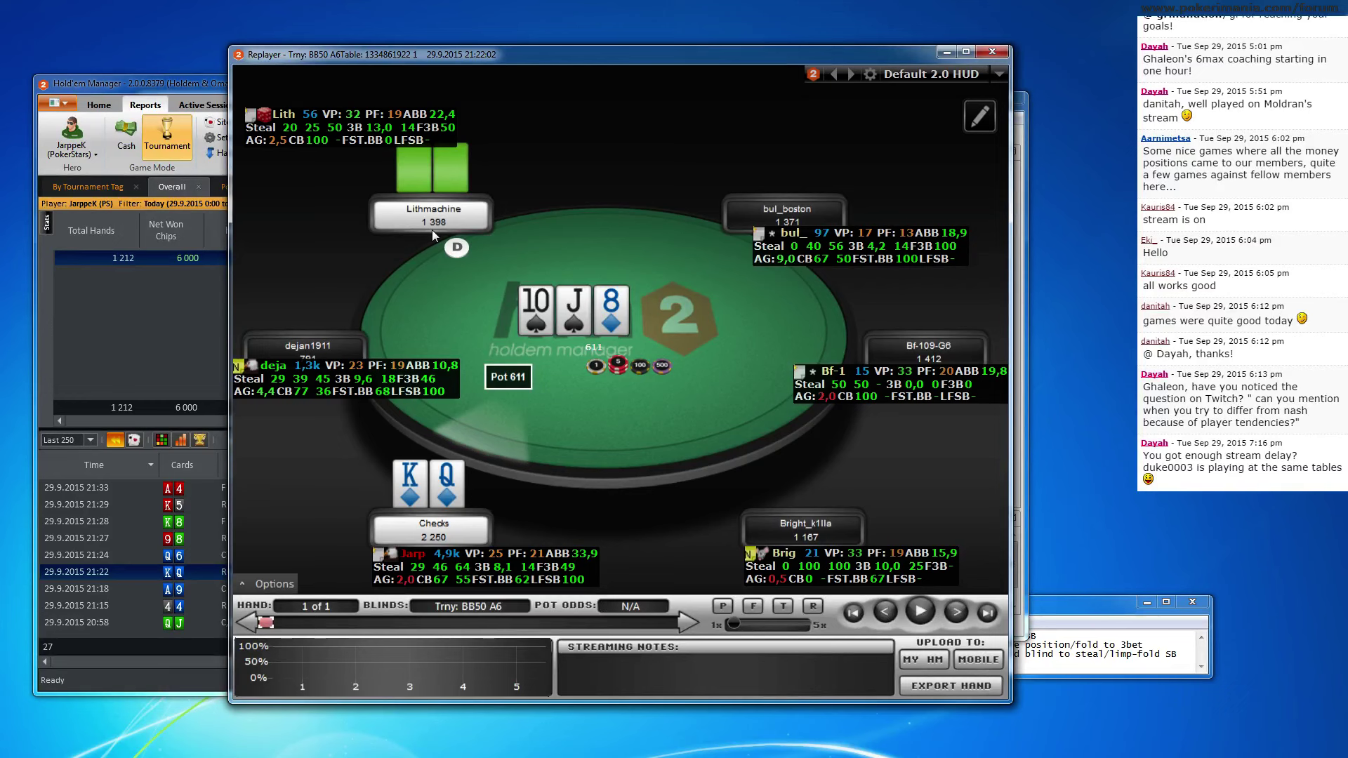
click(956, 613)
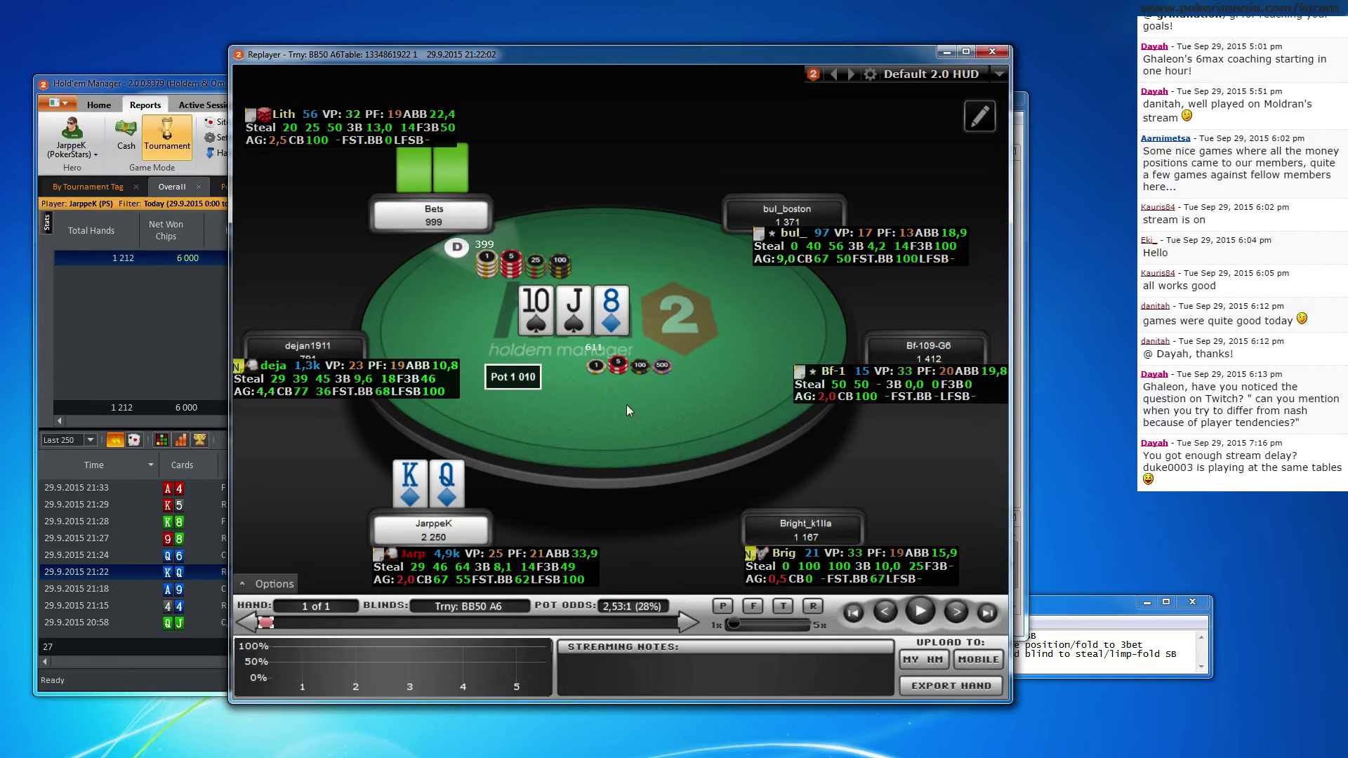
Replay the 399 flop bet and the hero's all-in check-raise, and advance to the opponent's call
click(885, 613)
click(956, 612)
click(956, 613)
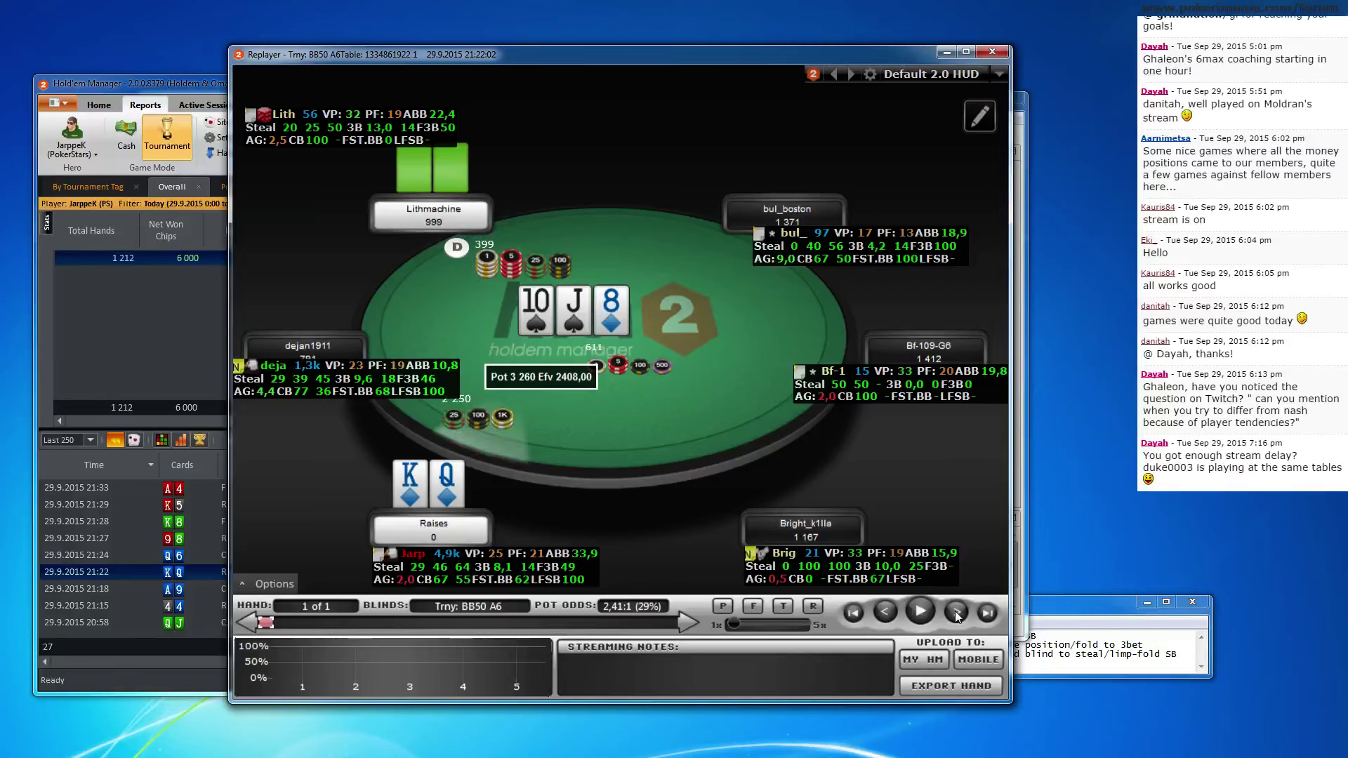
click(897, 616)
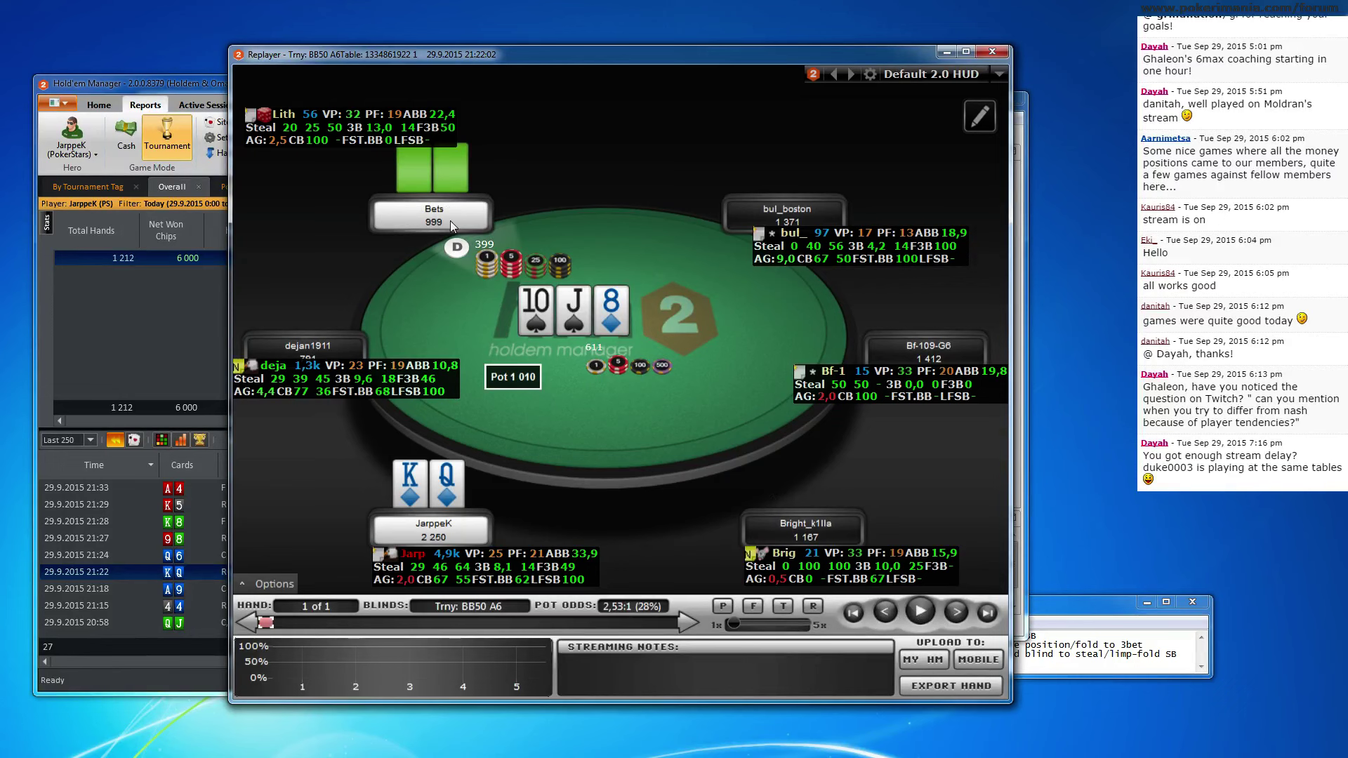
click(958, 612)
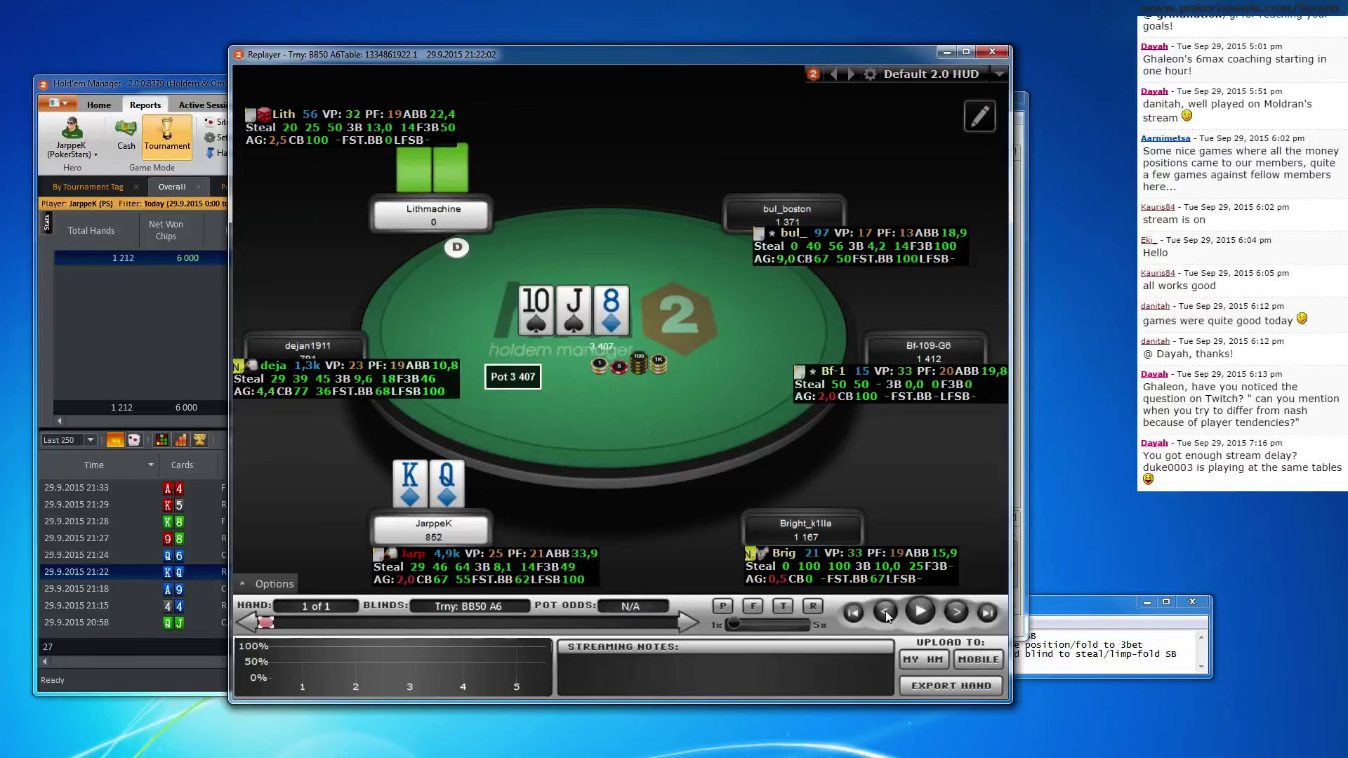
Compute 1400 / 3400 * 100 in the Windows calculator to get the required equity, and close the calculator
click(14, 756)
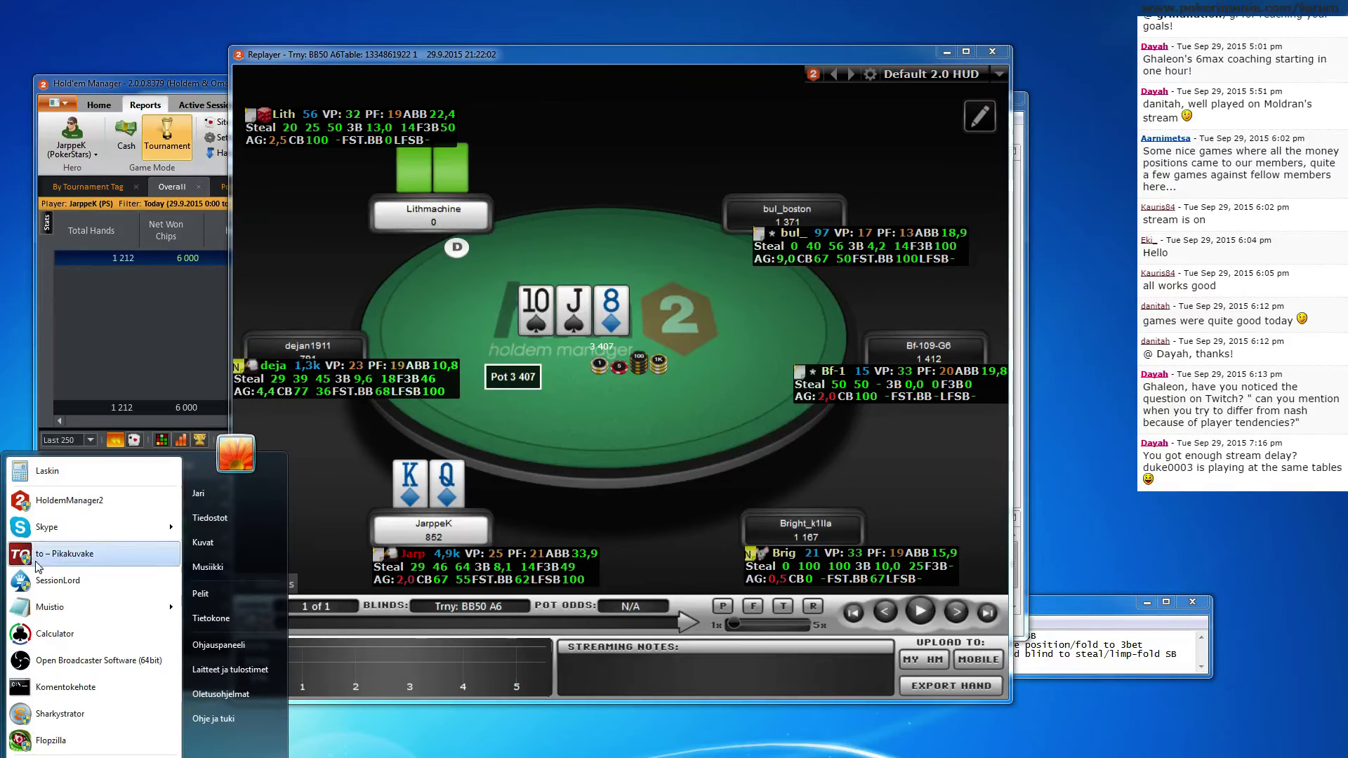
click(65, 479)
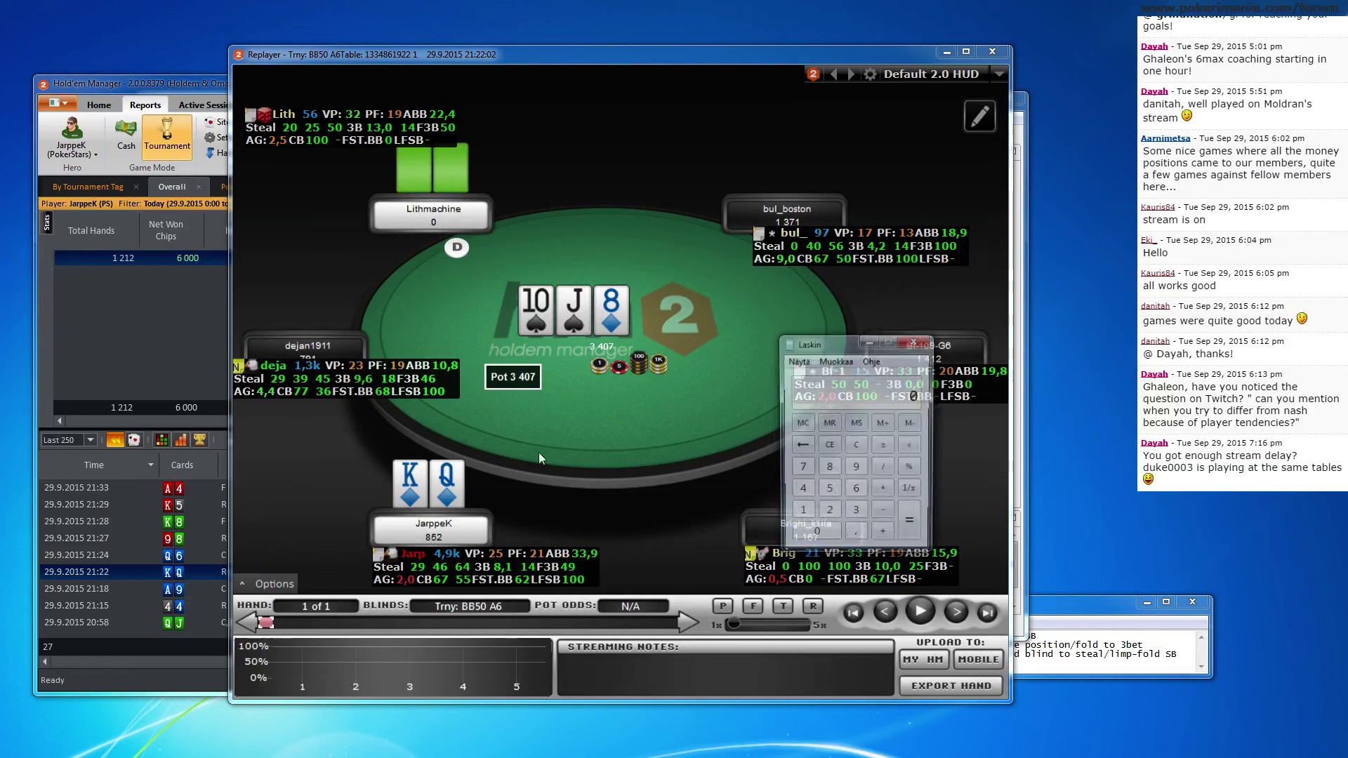
click(801, 513)
key(4)
double_click(807, 533)
click(883, 469)
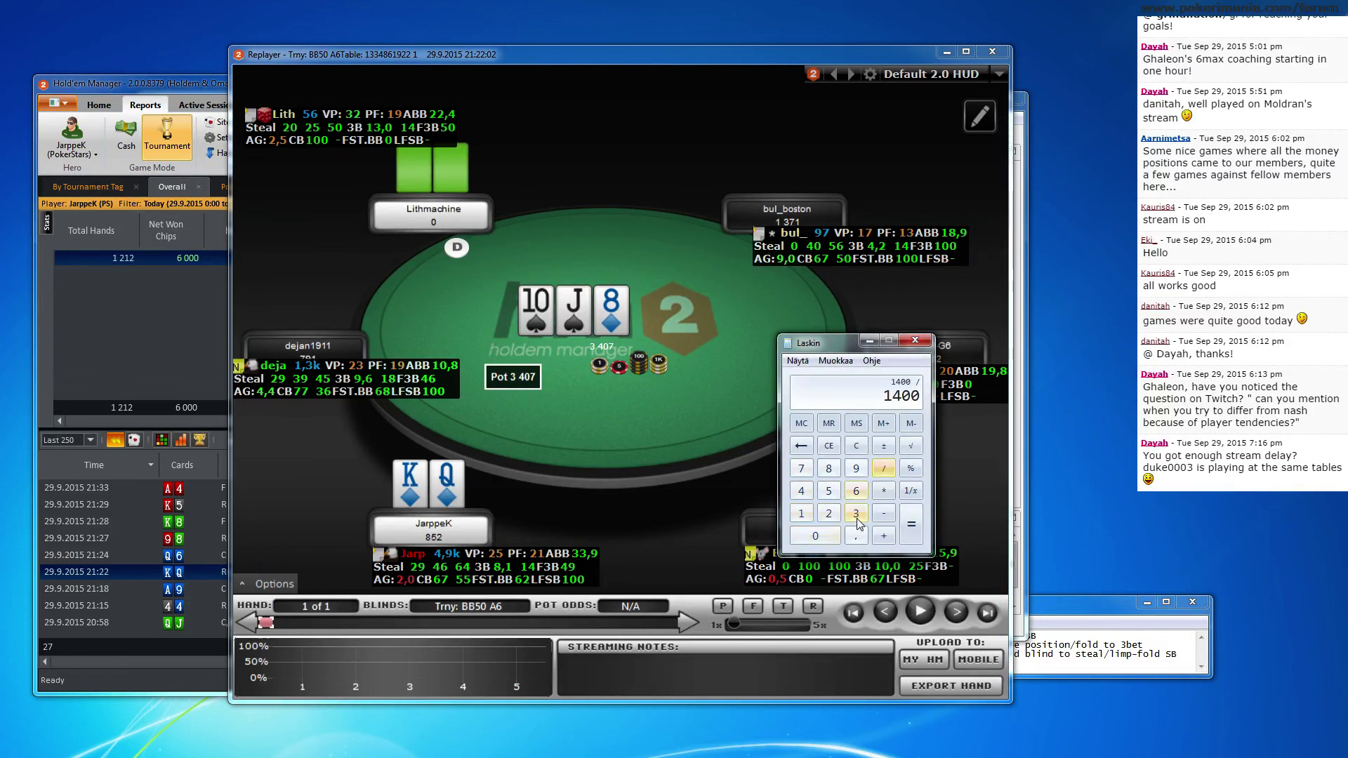
click(856, 516)
click(801, 491)
double_click(814, 536)
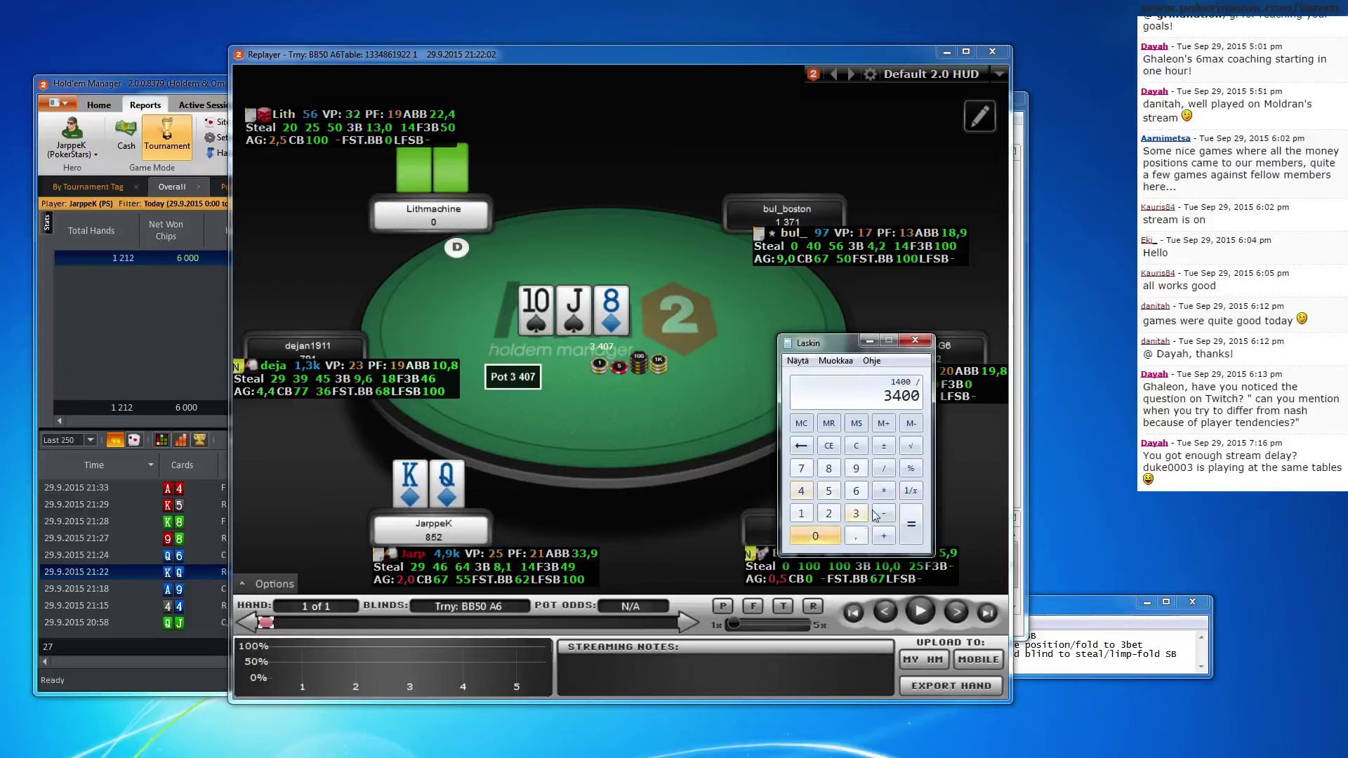
click(883, 491)
click(801, 516)
click(807, 537)
click(807, 538)
click(908, 535)
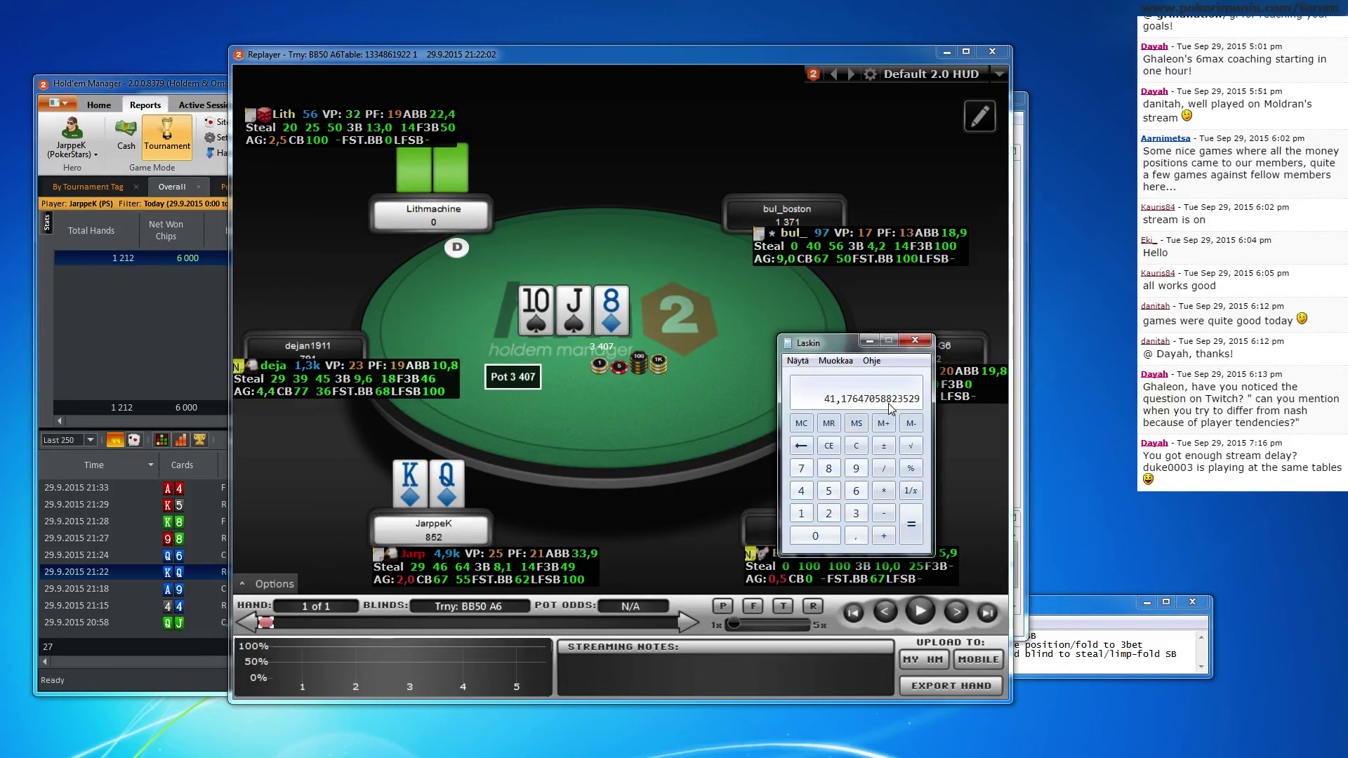
click(924, 342)
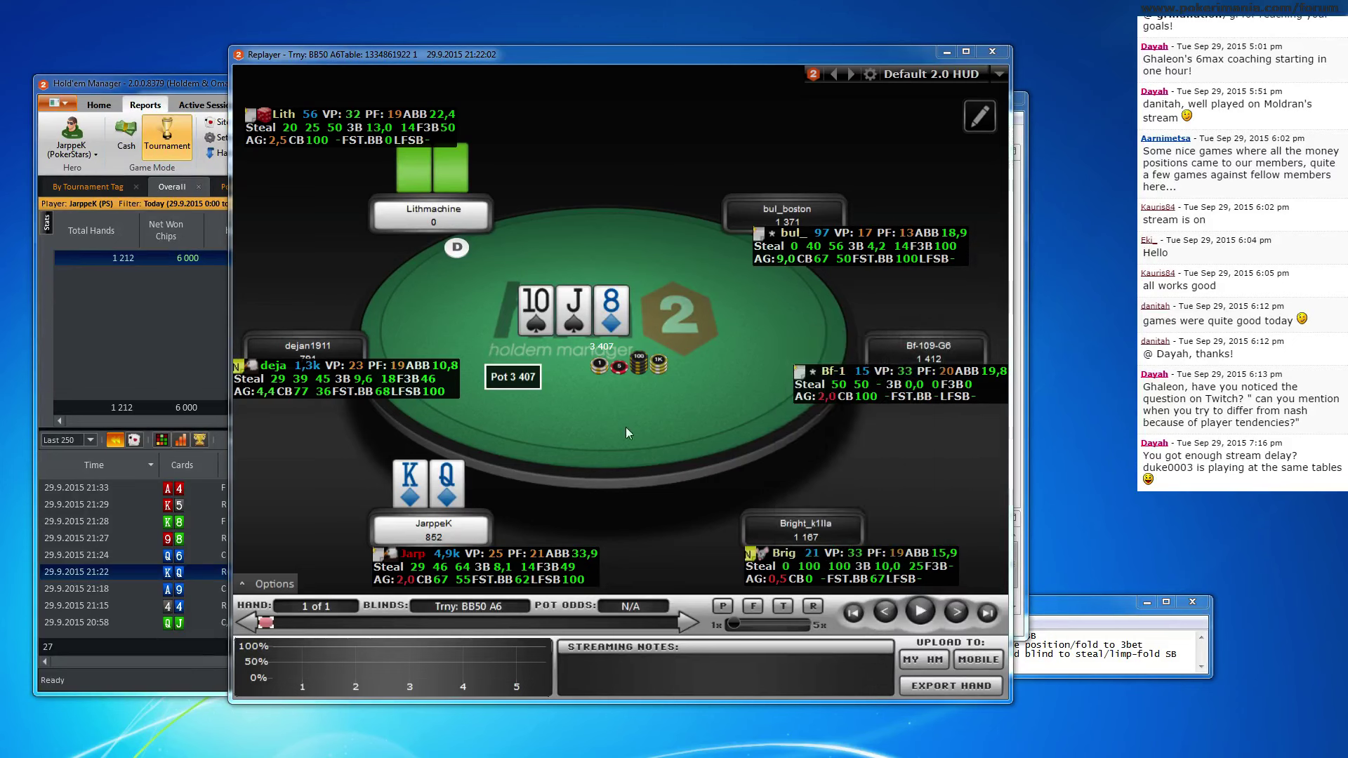
Show the desktop icons and launch Equilator from its shortcut in the Pokeri folder
click(28, 752)
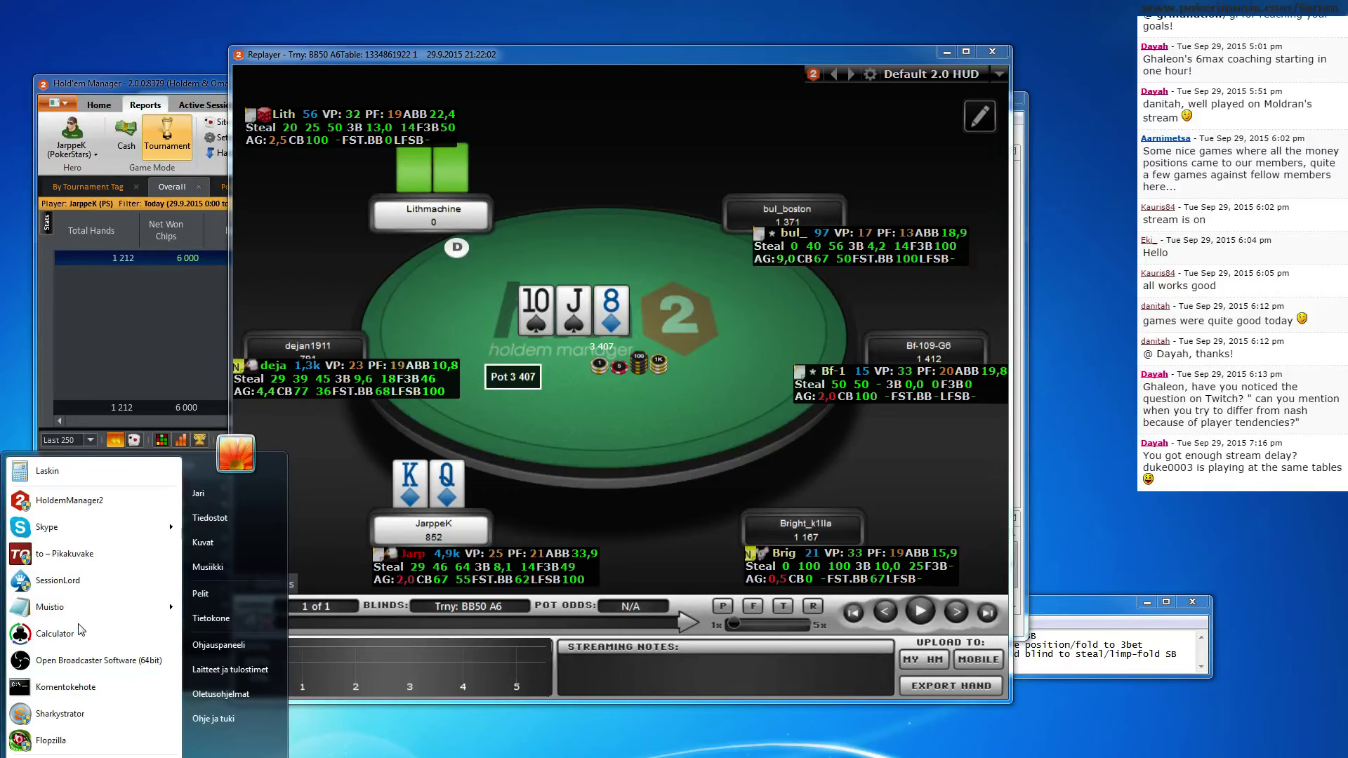
click(14, 397)
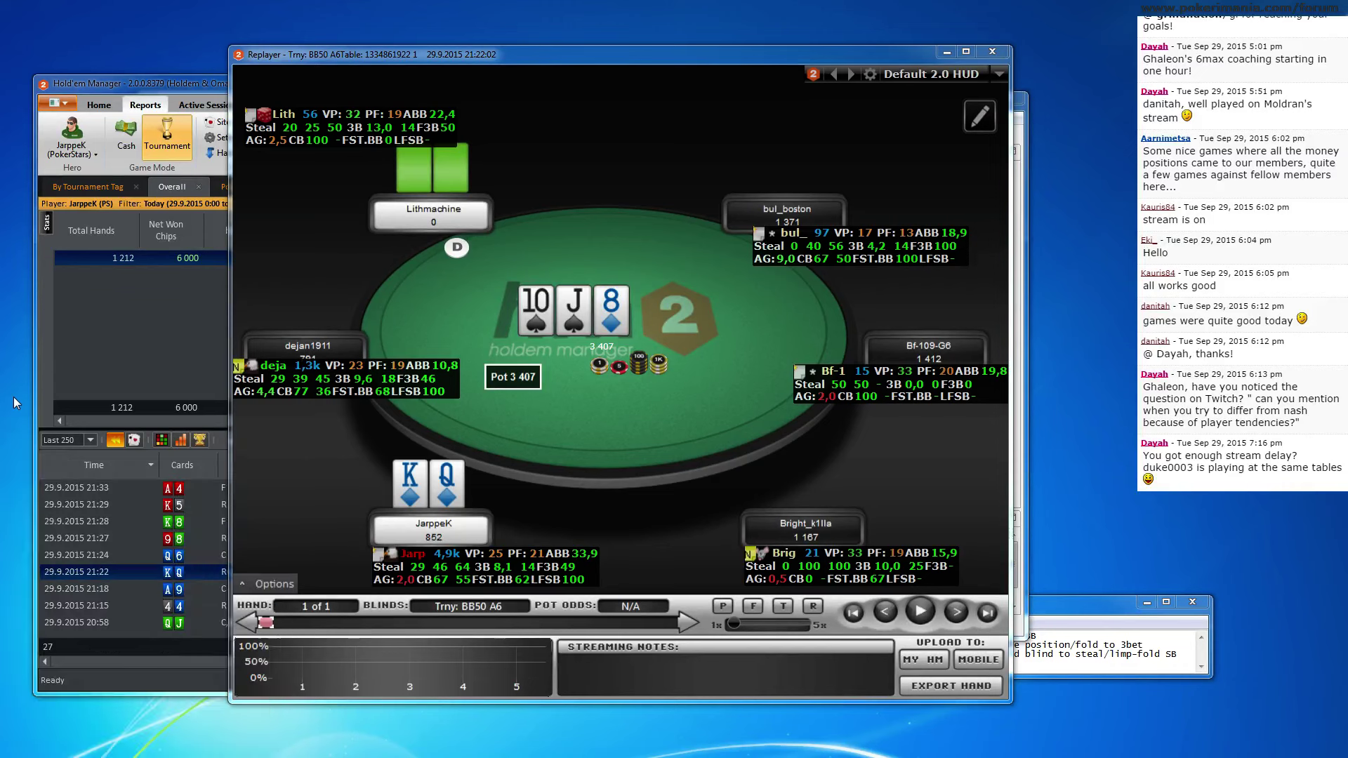
right_click(15, 396)
mouse_move(77, 421)
click(201, 511)
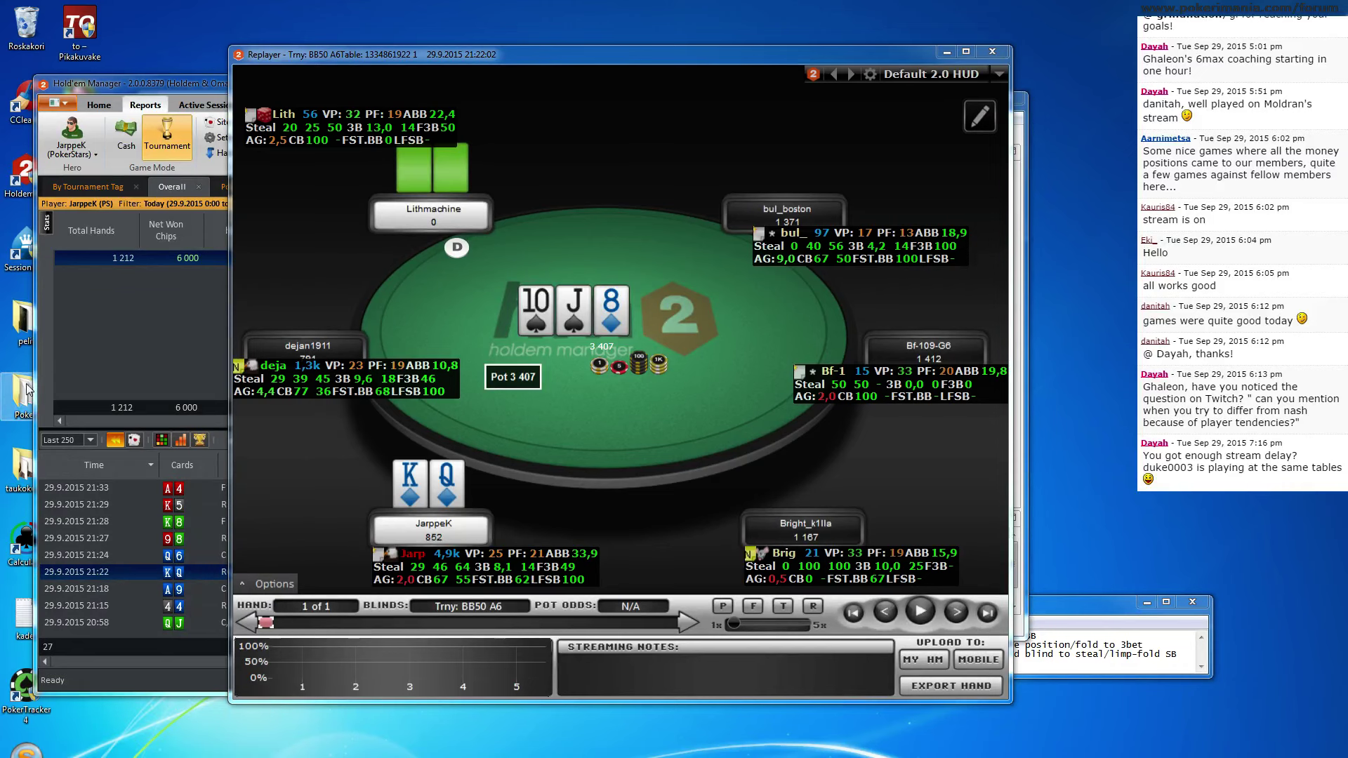
double_click(23, 393)
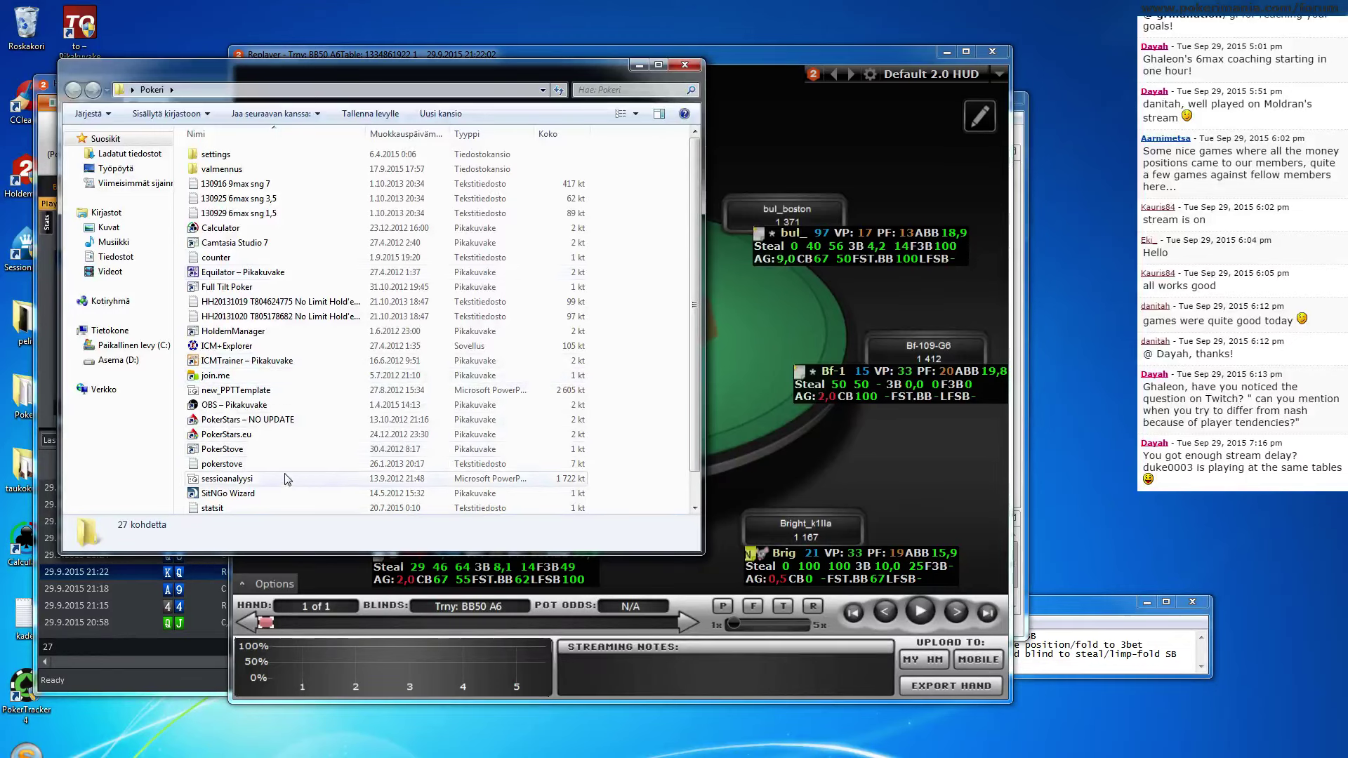
double_click(242, 273)
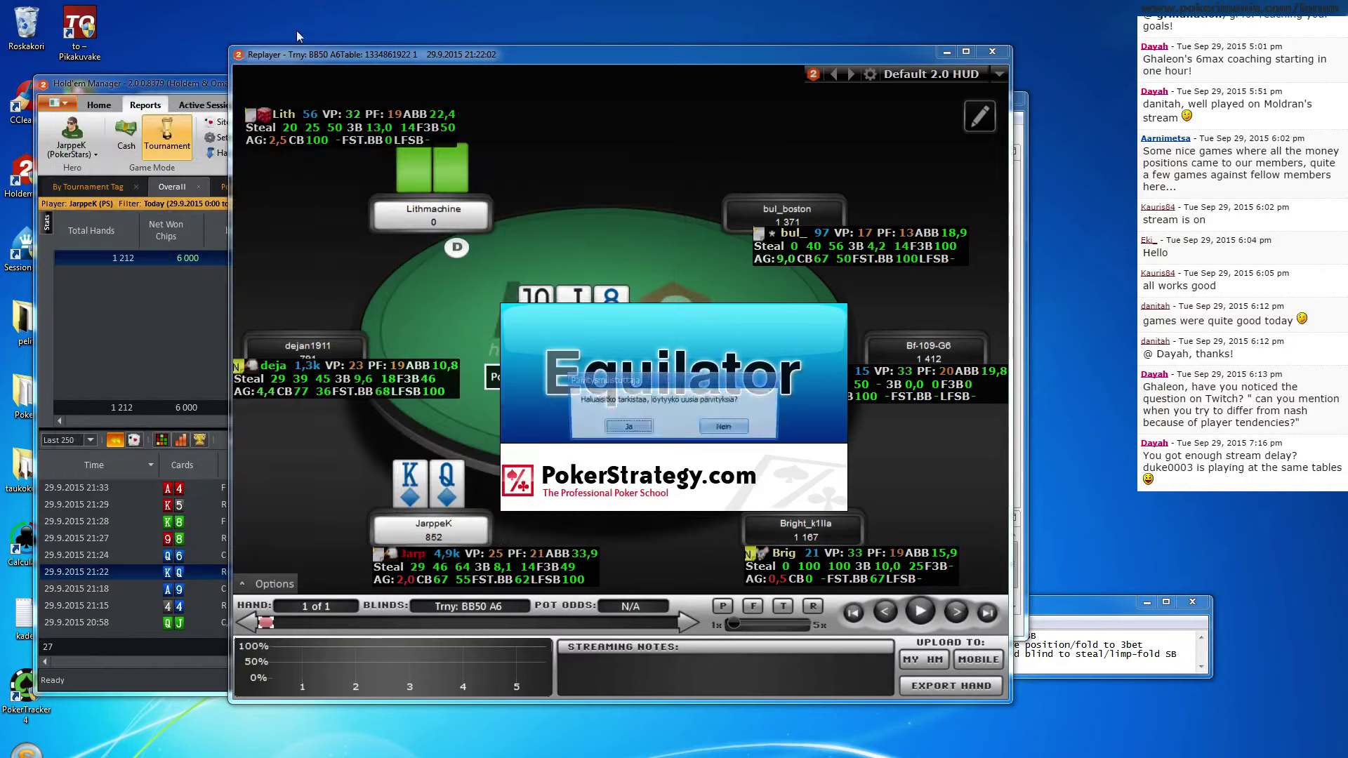
Hide the desktop icons again and decline Equilator's update check
right_click(159, 25)
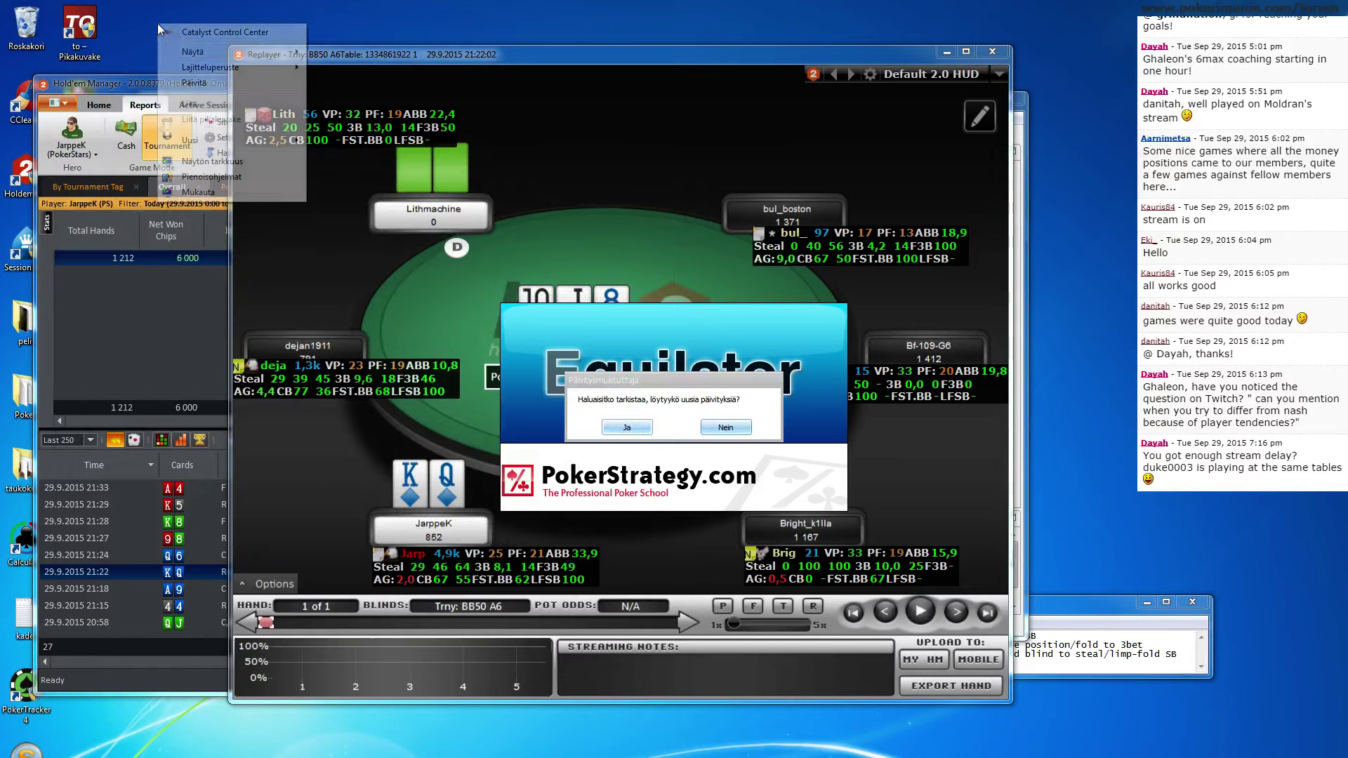
mouse_move(211, 52)
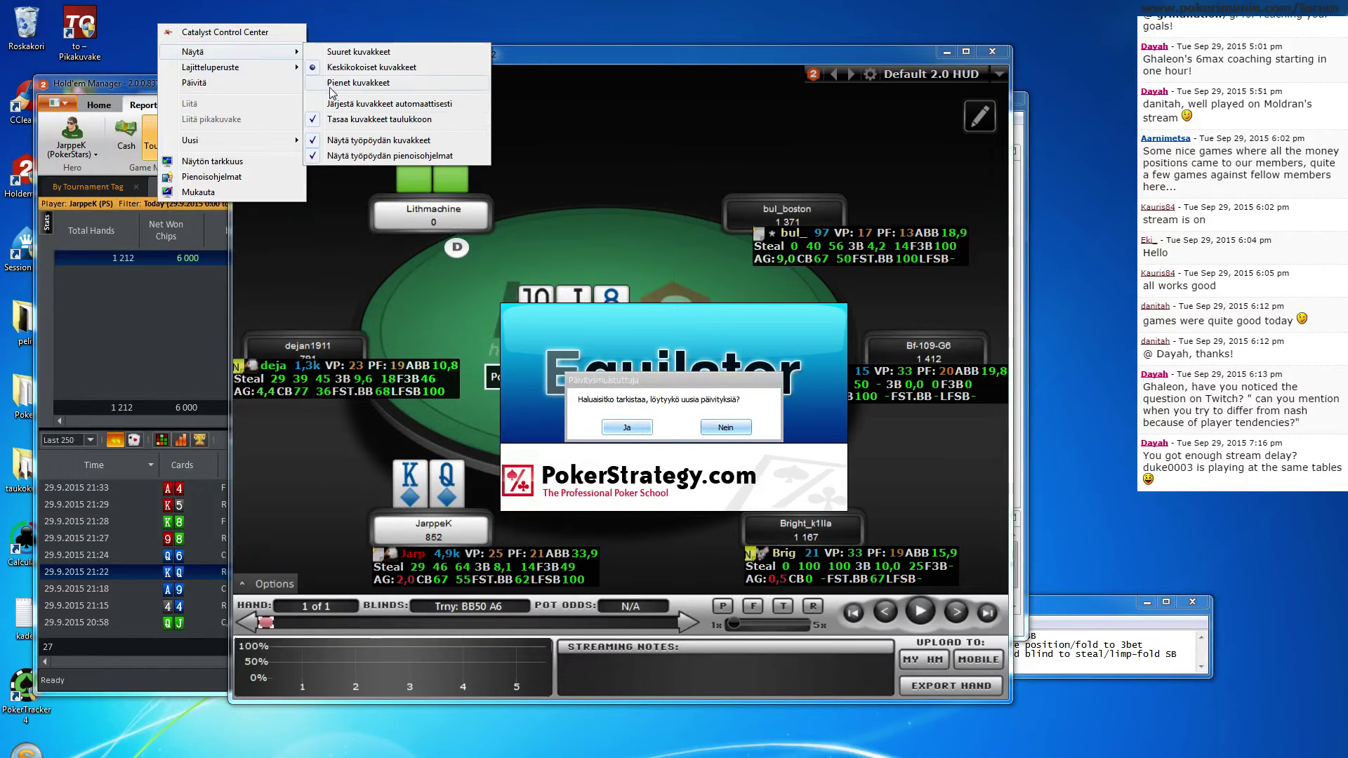
click(343, 141)
click(710, 430)
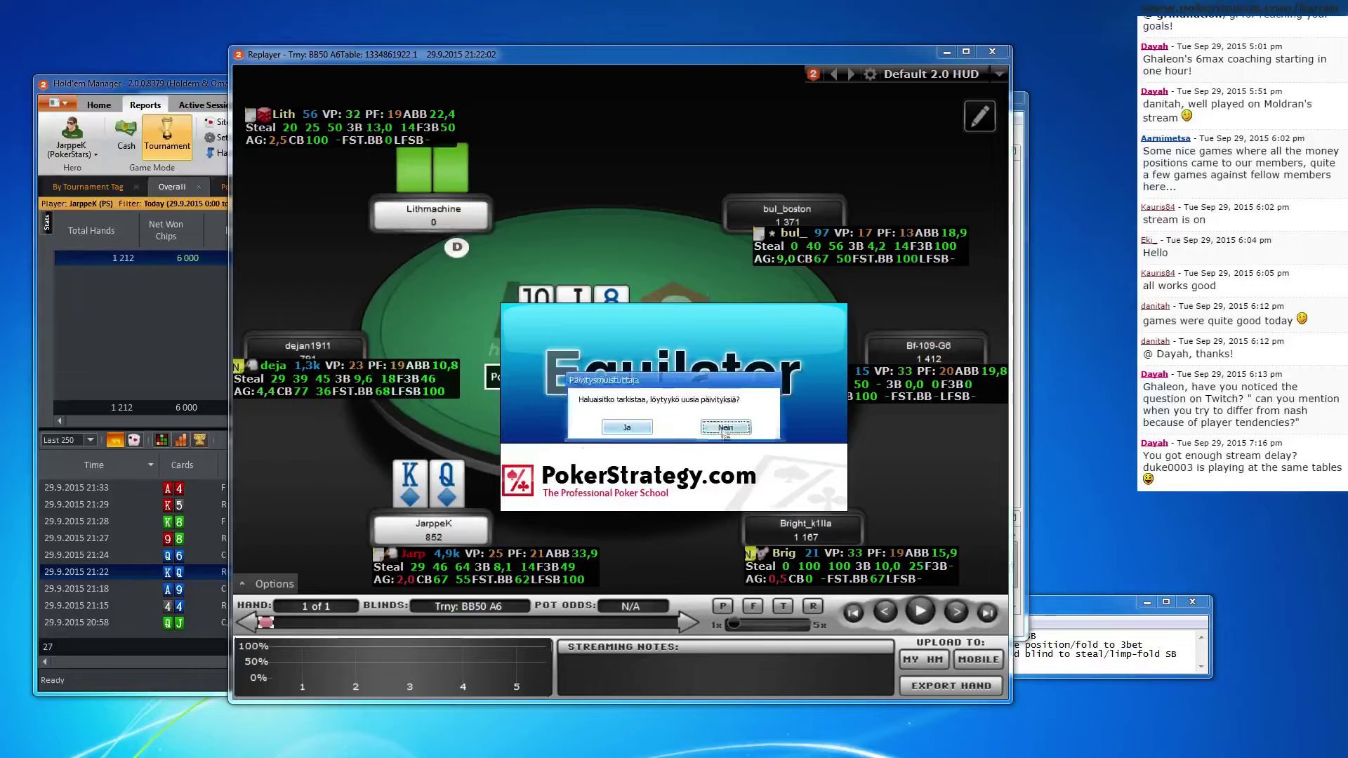
Arrange the Equilator and replayer windows side by side so the board and hero's cards stay visible
drag(319, 137, 890, 204)
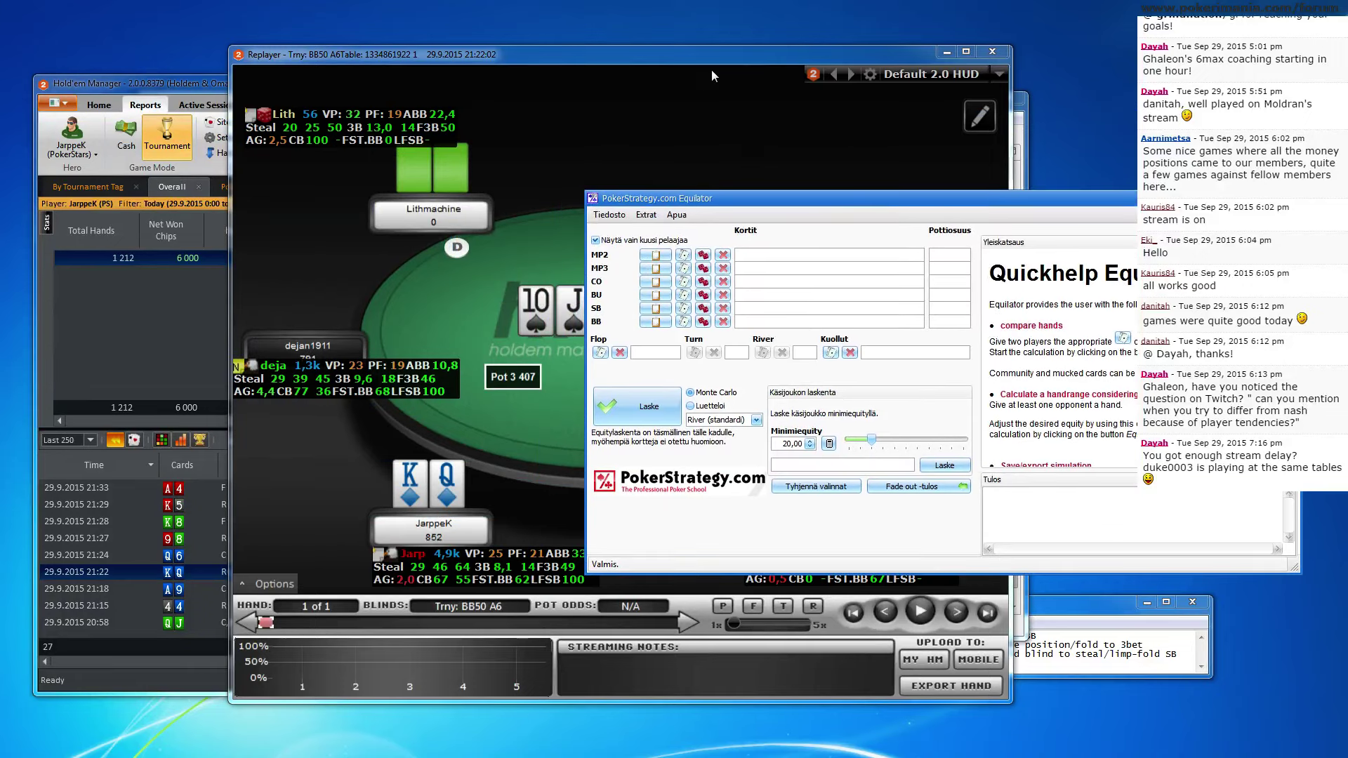
drag(711, 75, 552, 82)
click(992, 207)
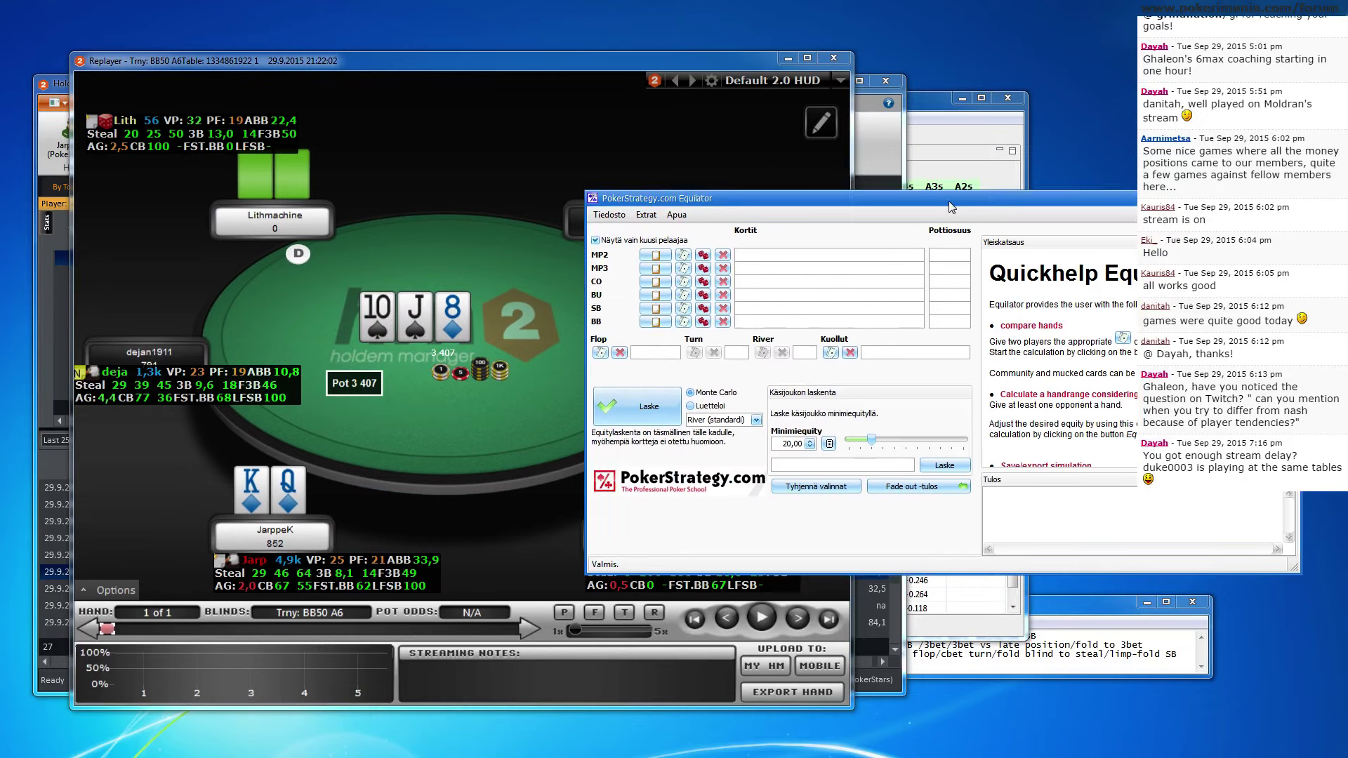
drag(951, 207, 956, 157)
Set the flop to jack of spades, ten of spades and eight of diamonds in Equilator
click(605, 303)
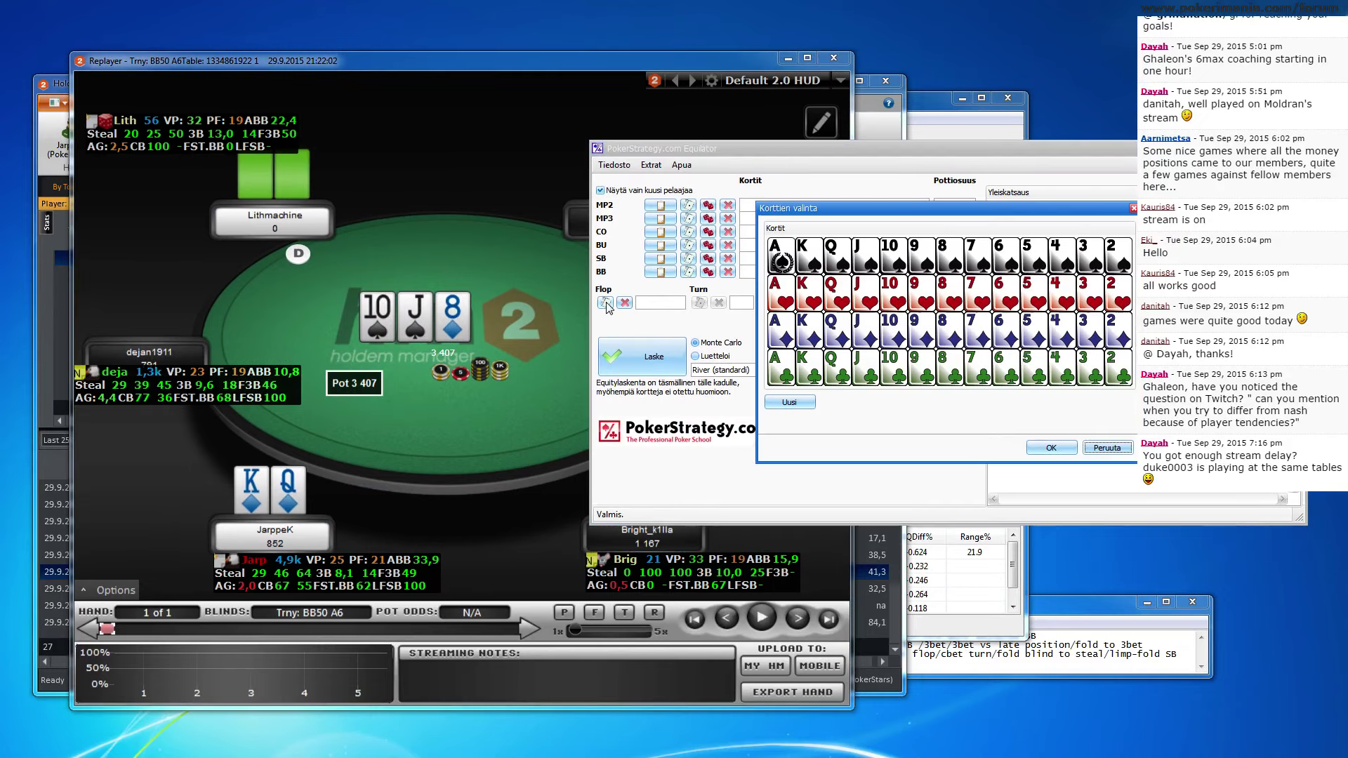
click(863, 254)
click(892, 254)
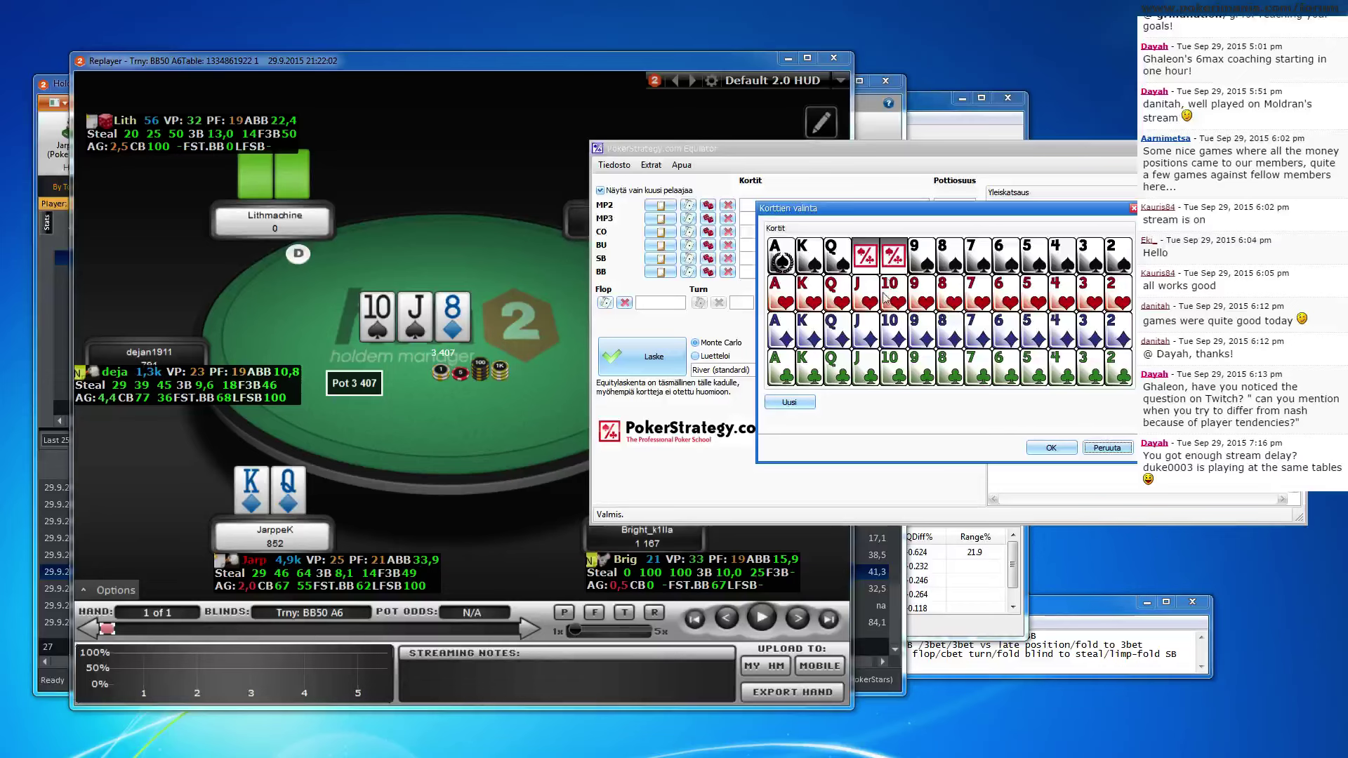
click(952, 330)
click(1031, 447)
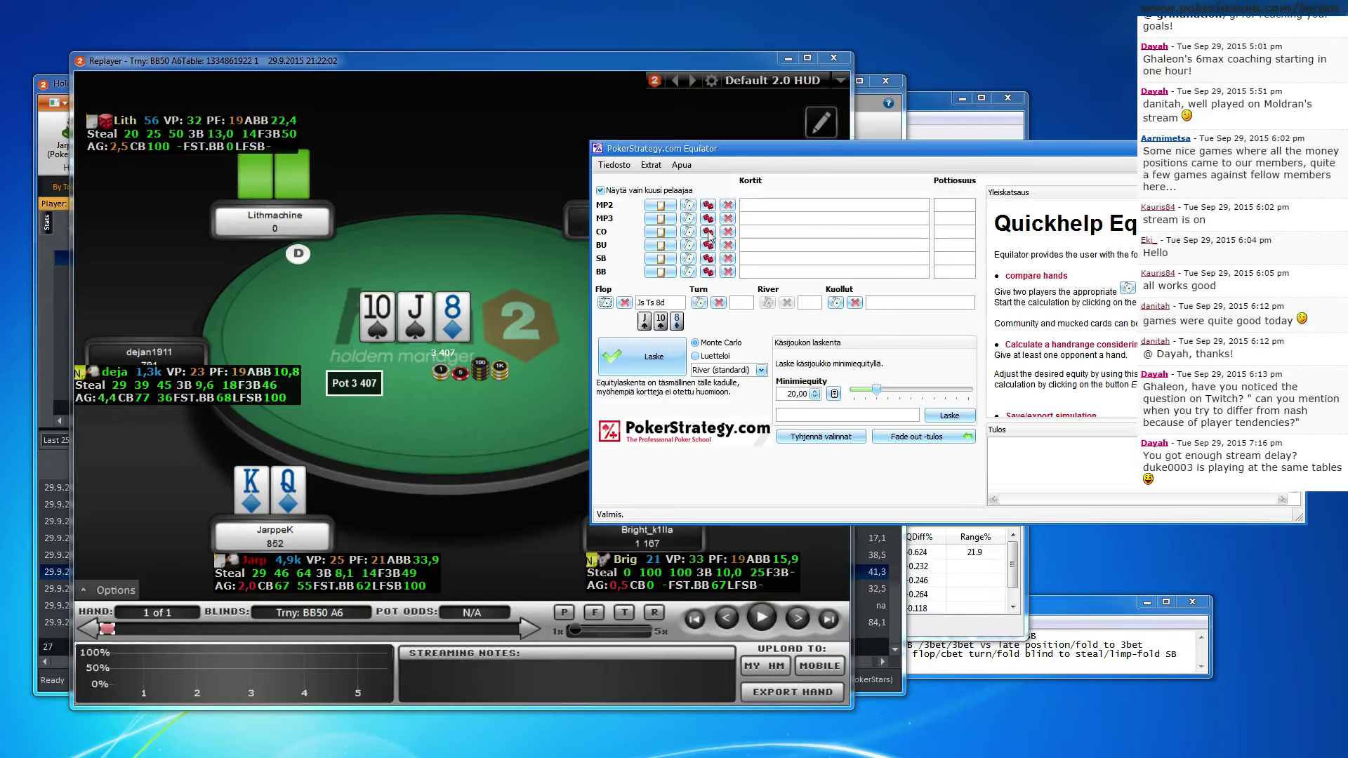
Assign king and queen of diamonds as the hero's hand for MP2
click(690, 207)
click(838, 330)
click(809, 330)
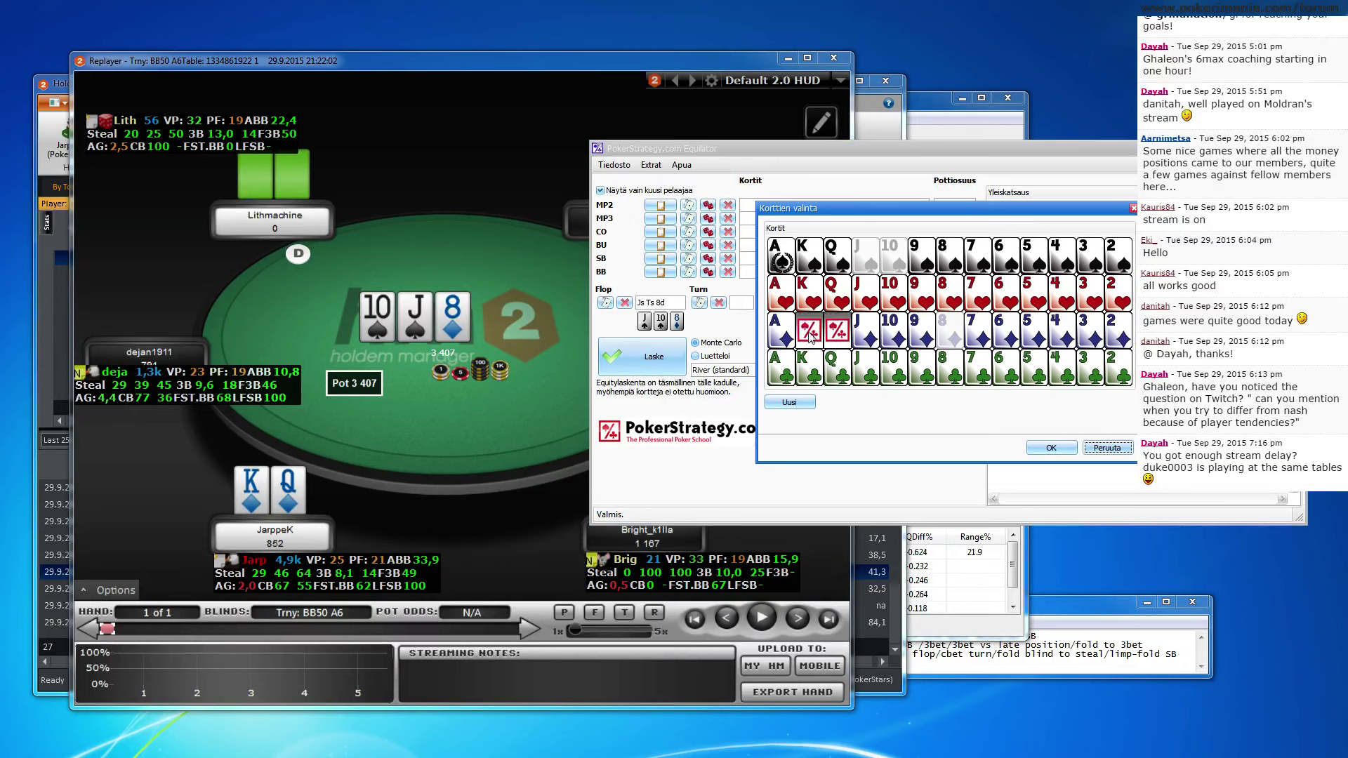
click(1039, 448)
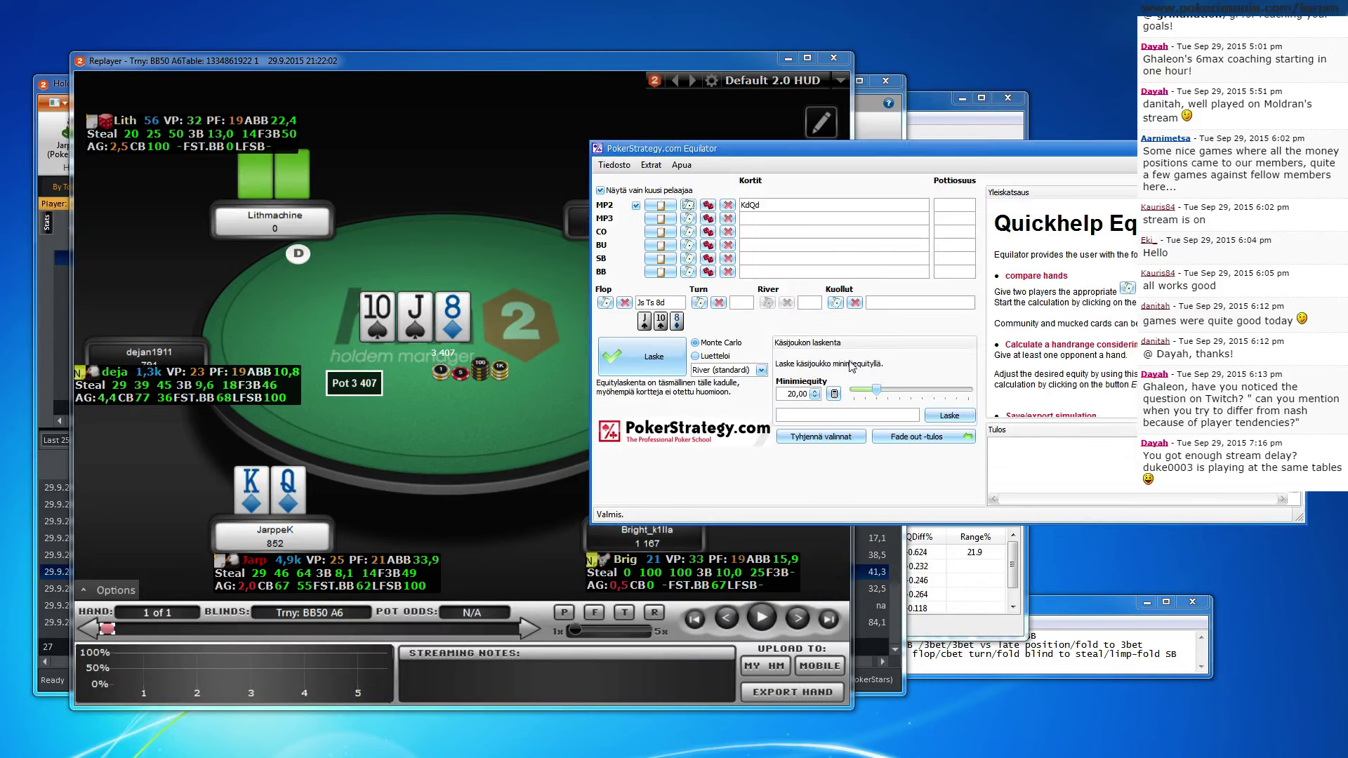
Start the opponent's hand range for MP3 with the pocket pairs from AA down to 88
click(667, 225)
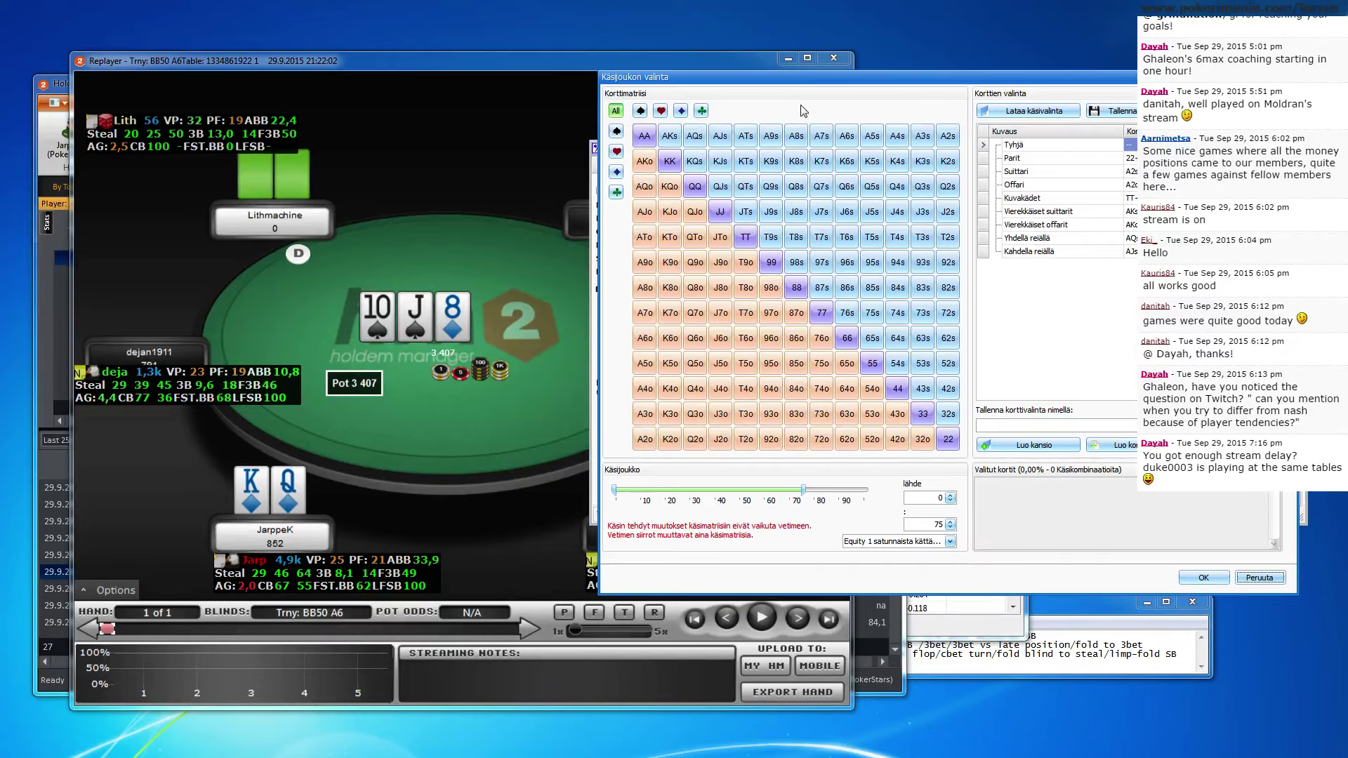
drag(828, 88, 790, 100)
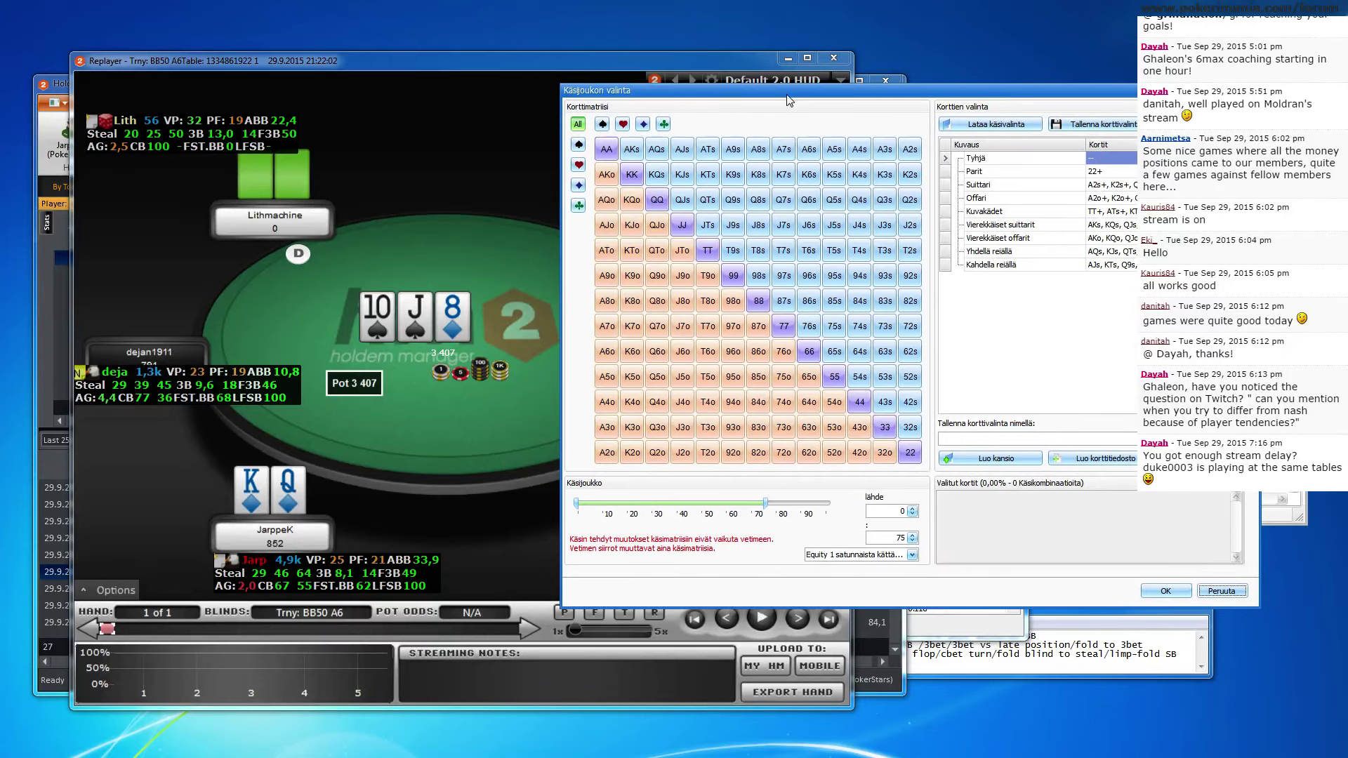
click(608, 150)
click(635, 177)
click(657, 199)
click(680, 223)
click(707, 251)
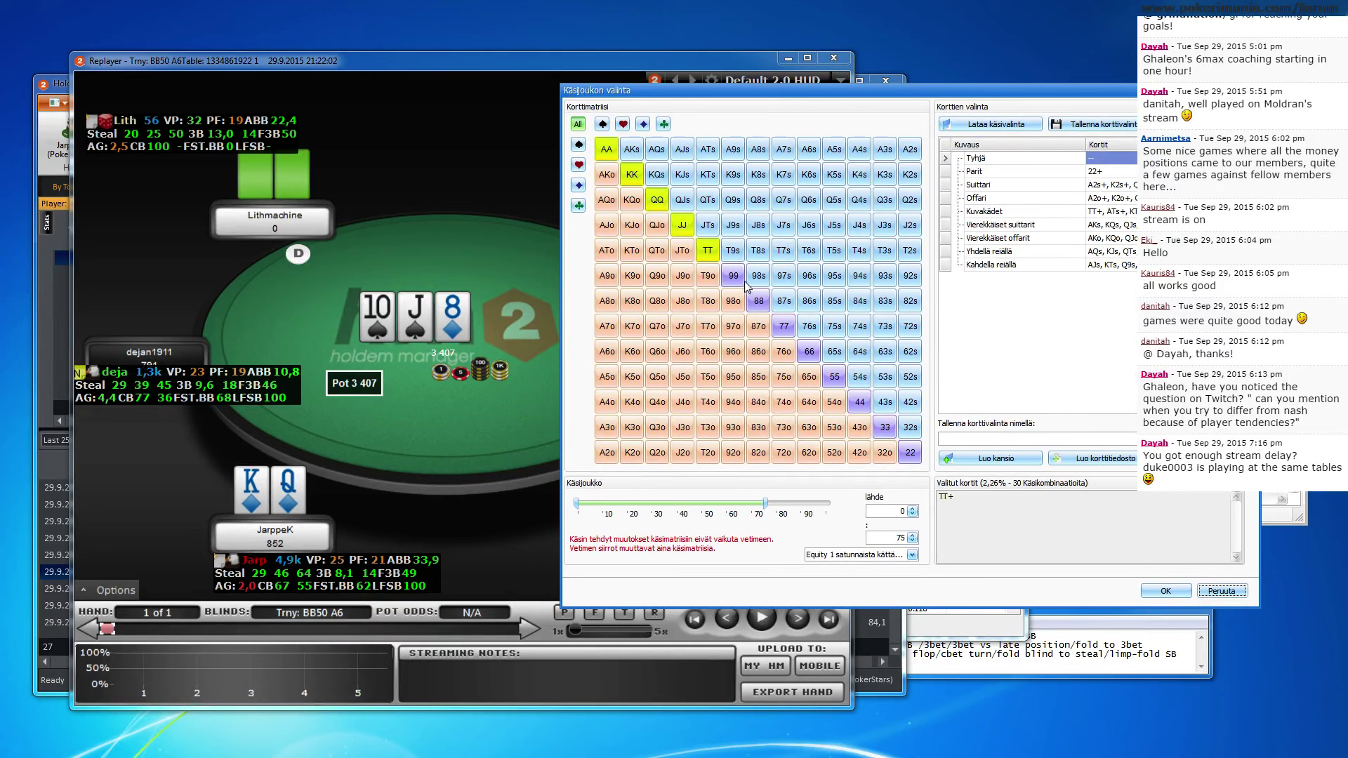
click(735, 278)
click(758, 302)
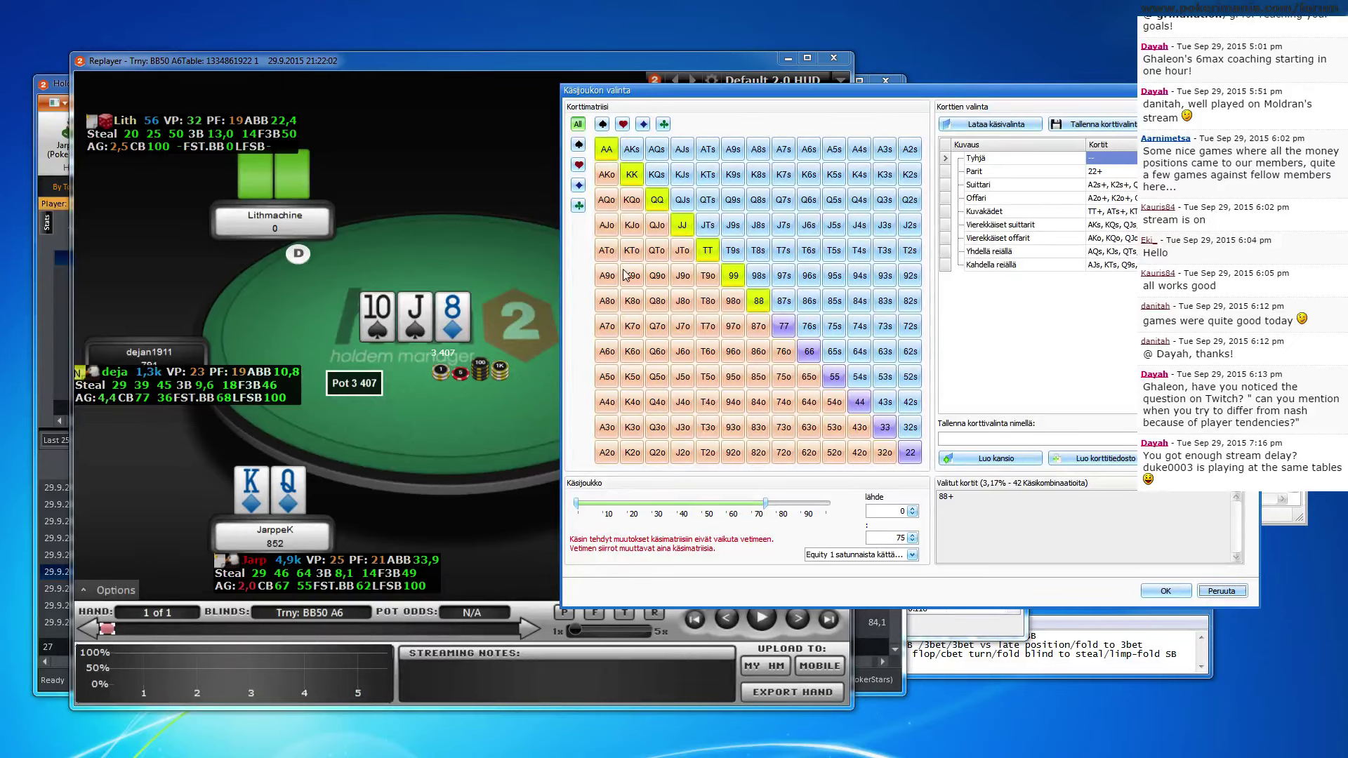
Add ATs+, AJo+, KJs+ and KJo+ to the opponent's range
mouse_move(608, 175)
mouse_down()
mouse_move(635, 147)
mouse_move(707, 158)
mouse_up()
click(706, 156)
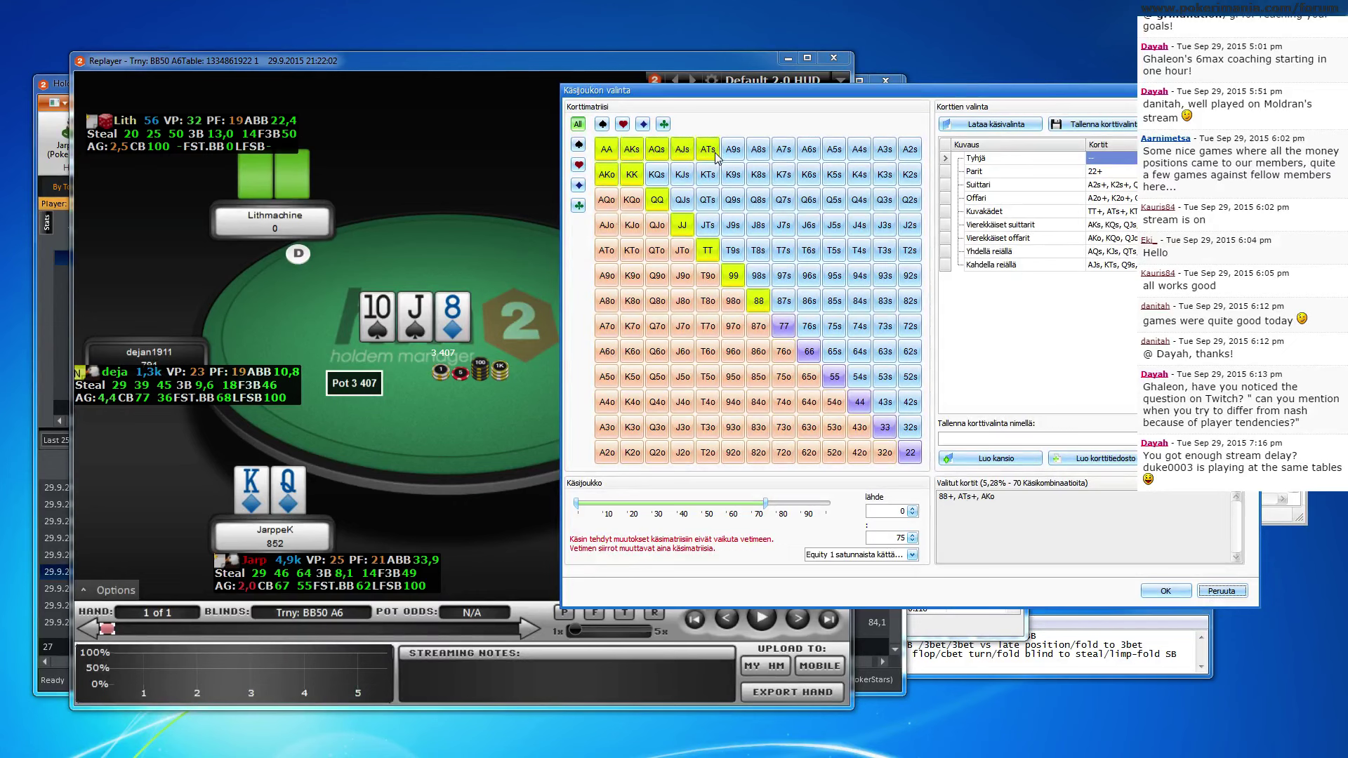
click(660, 178)
drag(606, 200, 606, 226)
click(636, 226)
click(677, 181)
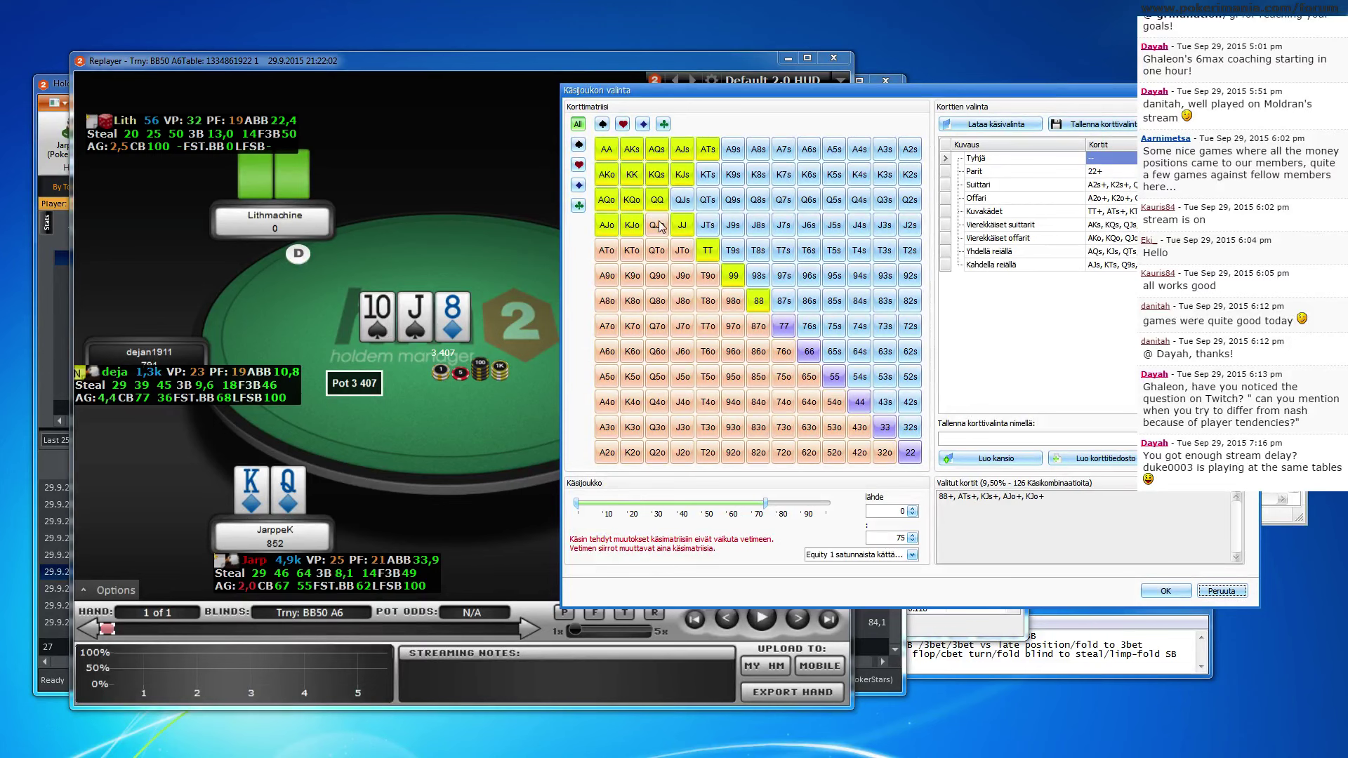
Extend the opponent's range with ATo, A9o and A9s, and apply it to MP3
click(604, 252)
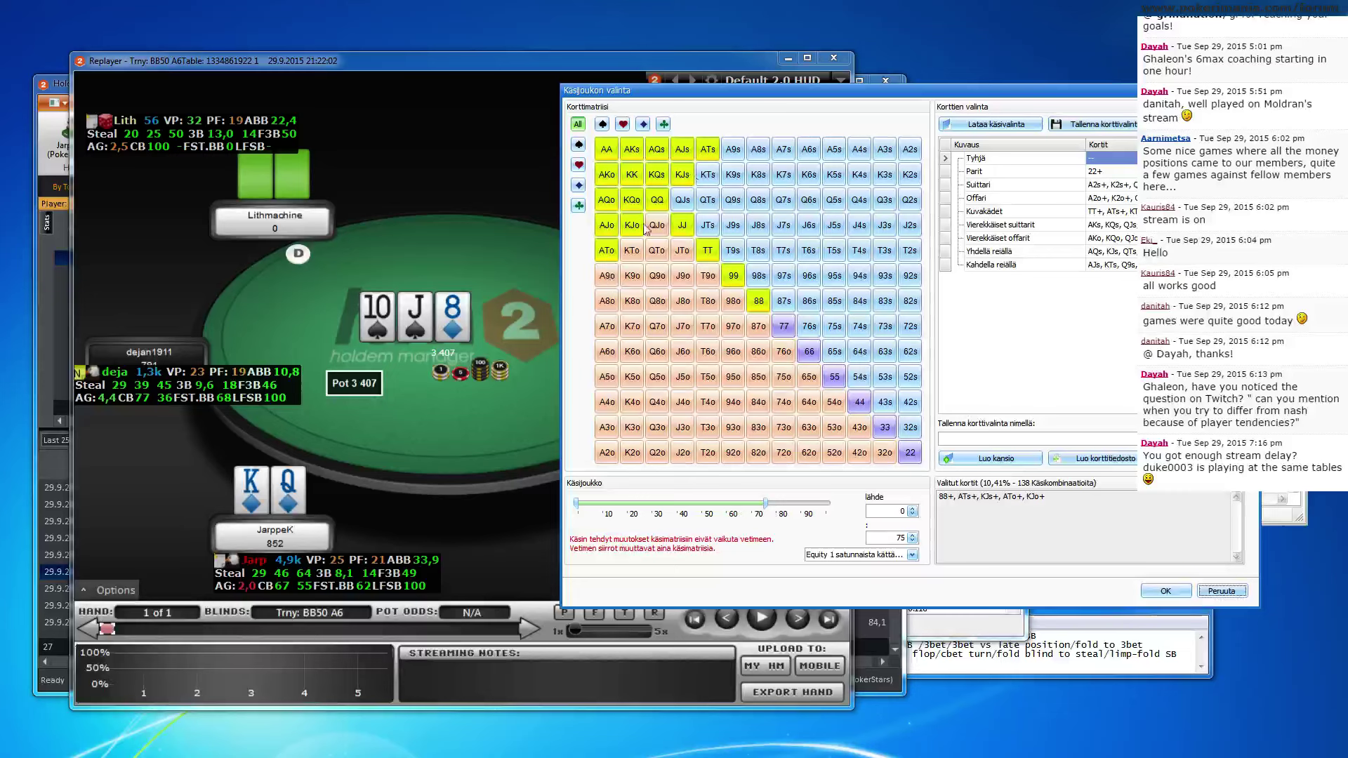
click(607, 276)
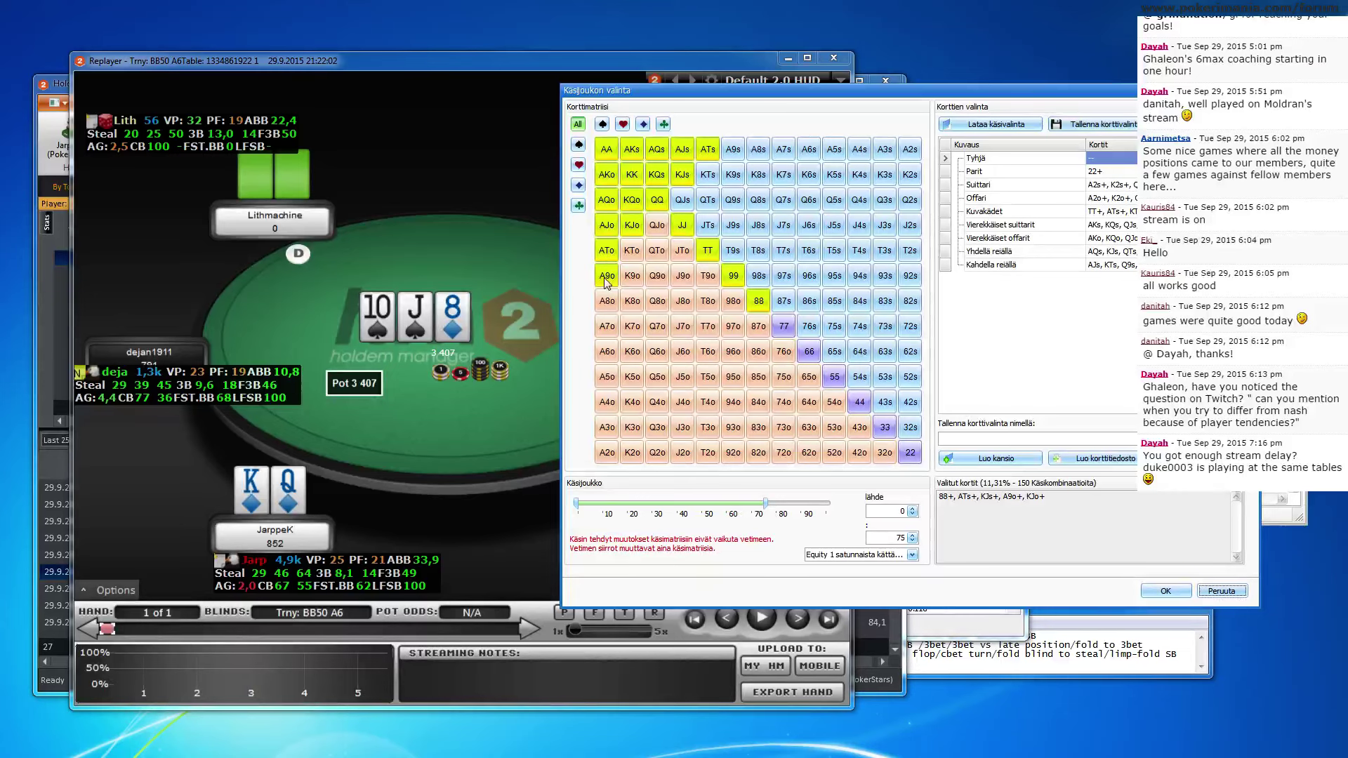
click(735, 156)
click(760, 156)
click(1151, 590)
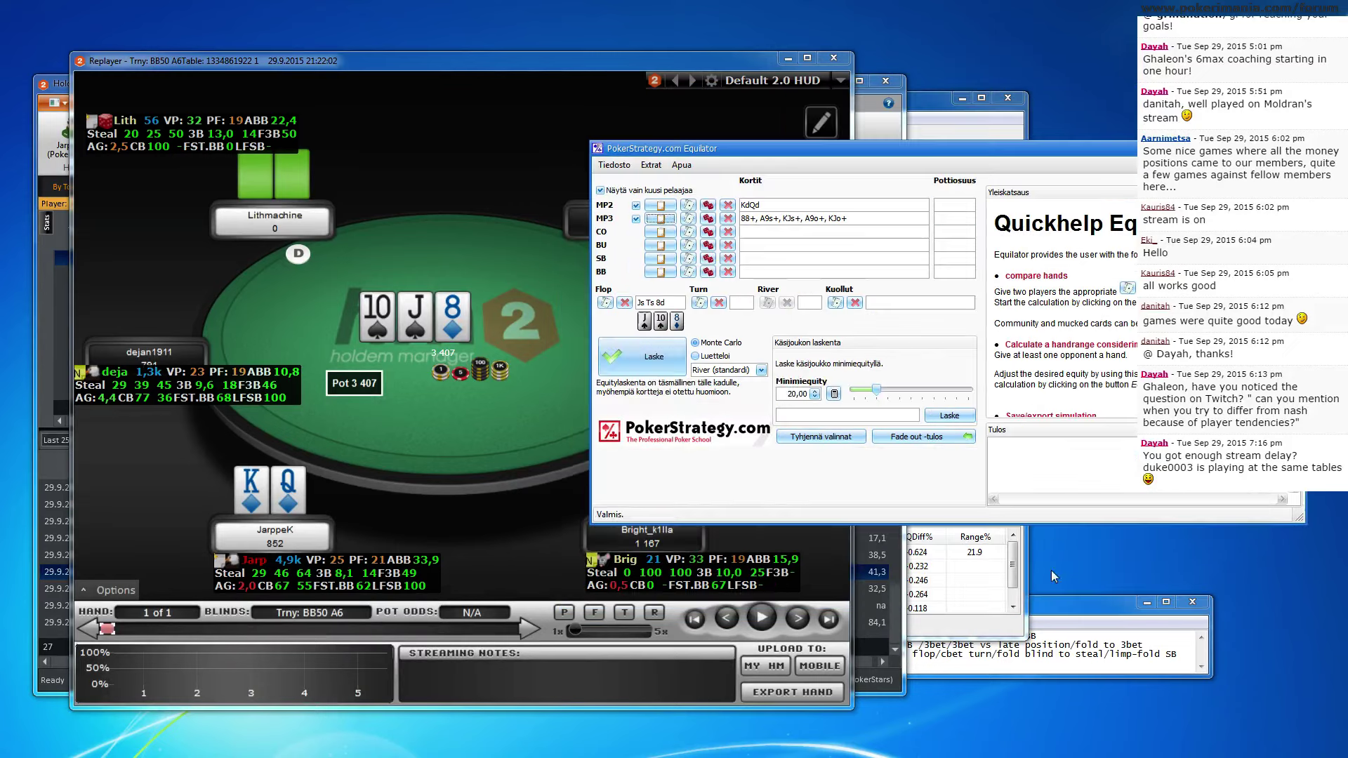
Run the Monte Carlo equity calculation and stop it, and close the statsit notes file
click(652, 371)
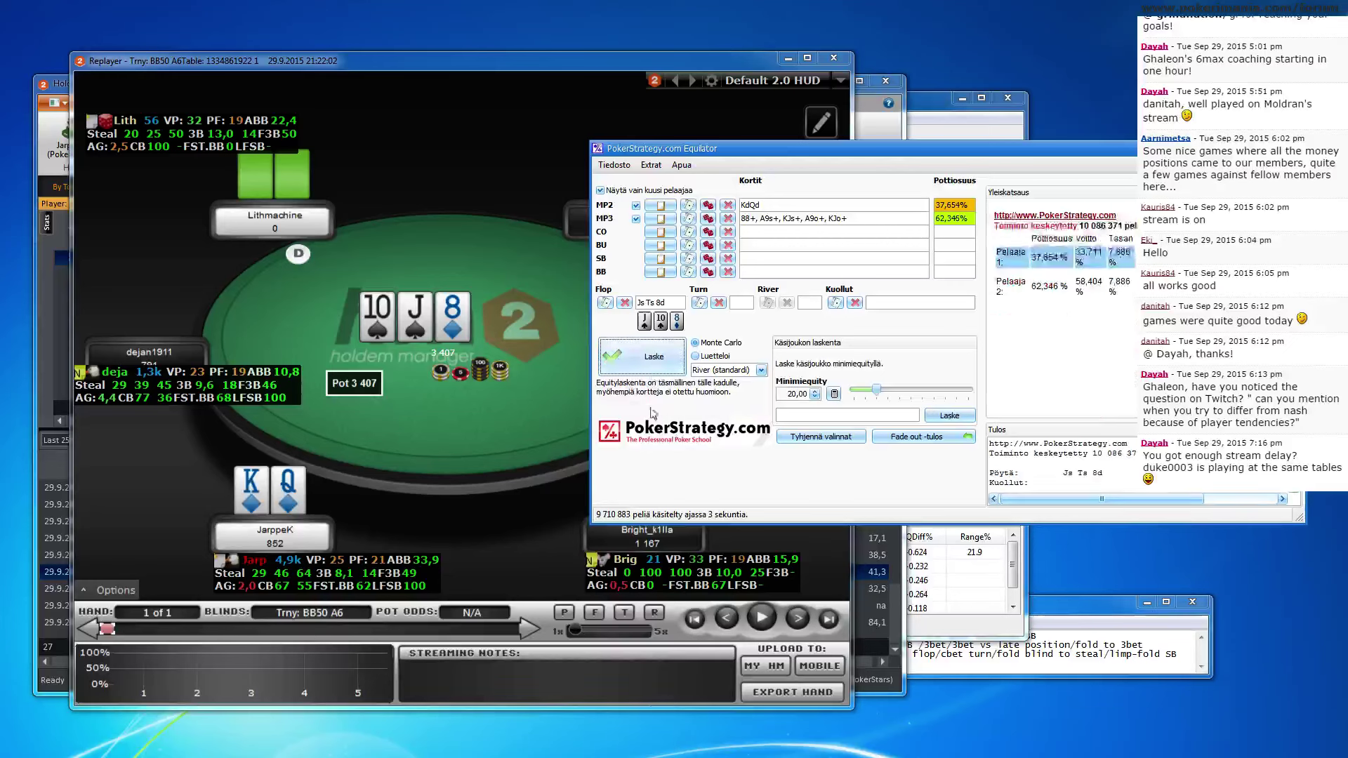
click(653, 374)
click(813, 748)
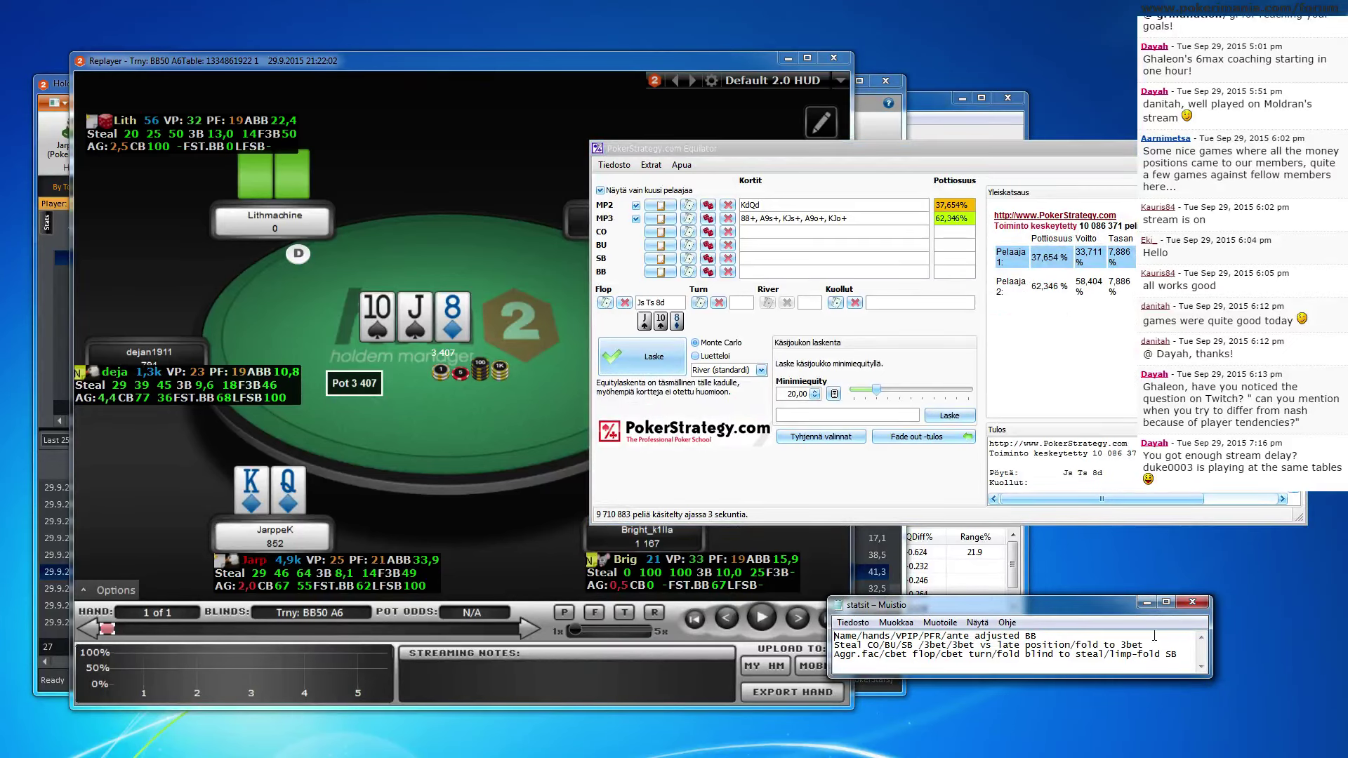
click(1191, 602)
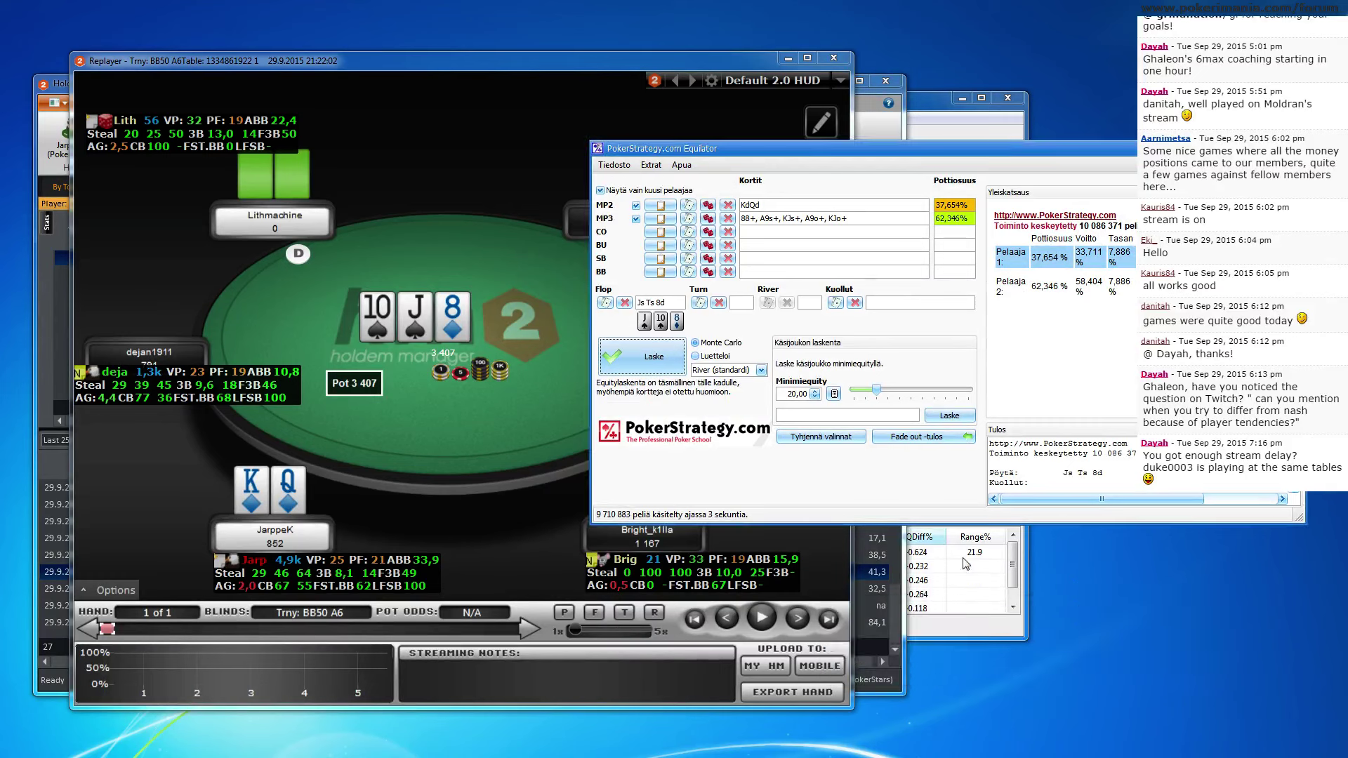
Step the replayer back to the hero's flop check, replay the 399 bet, and compare it with the Equilator equities
click(568, 426)
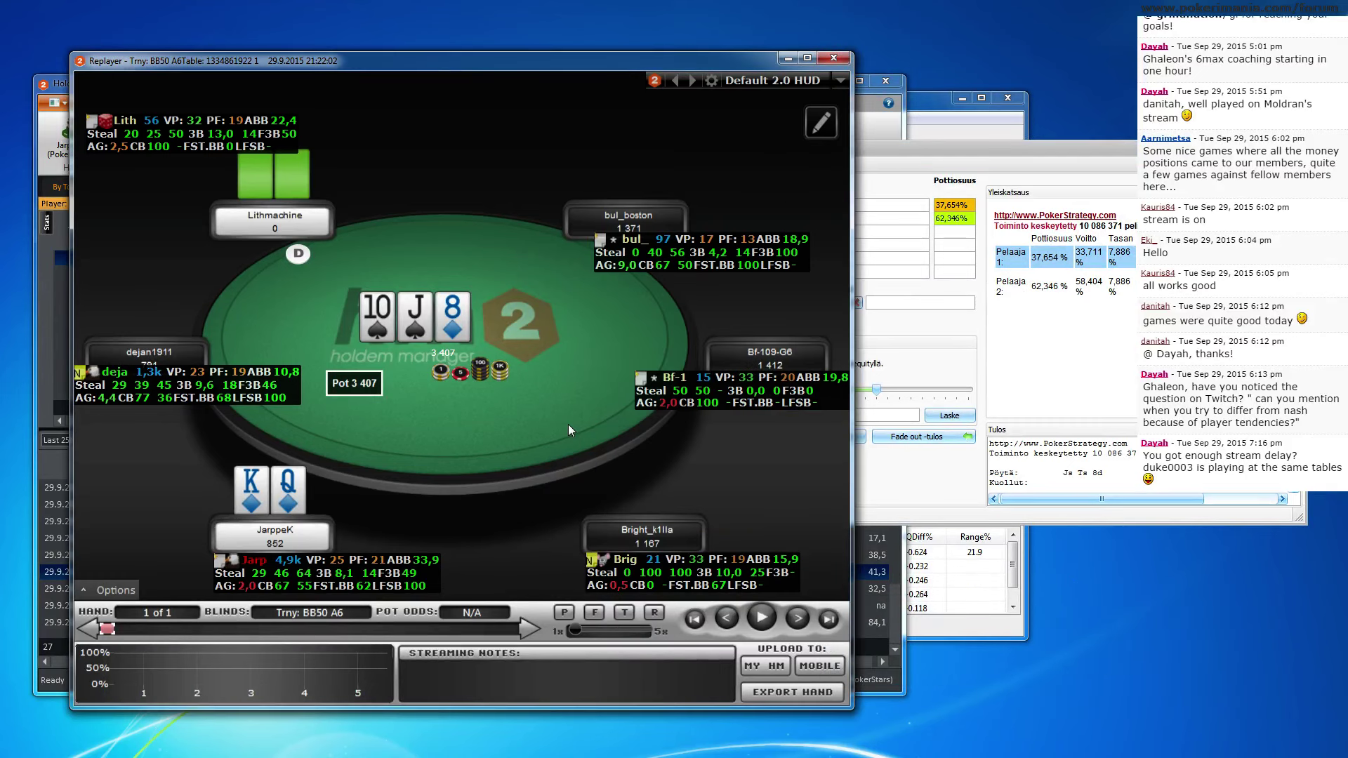
click(725, 619)
click(725, 619)
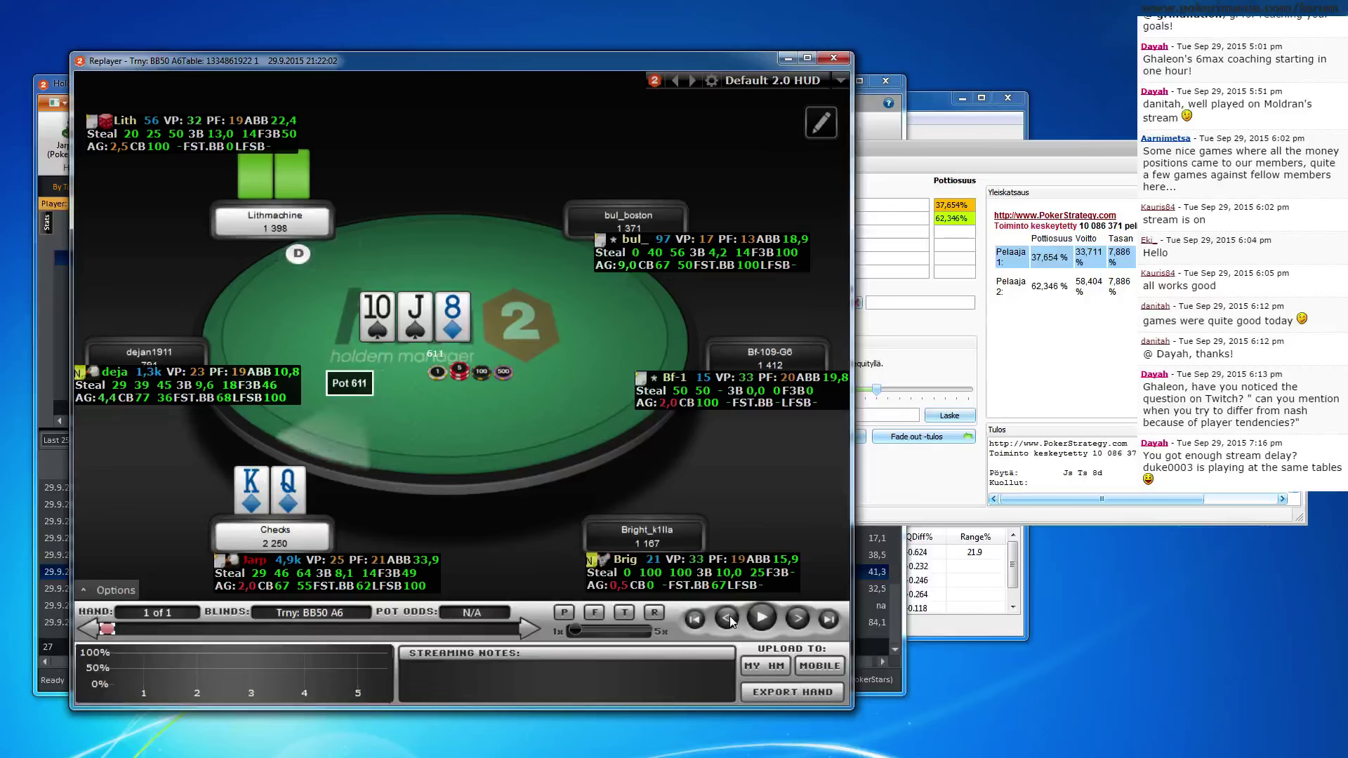
click(797, 618)
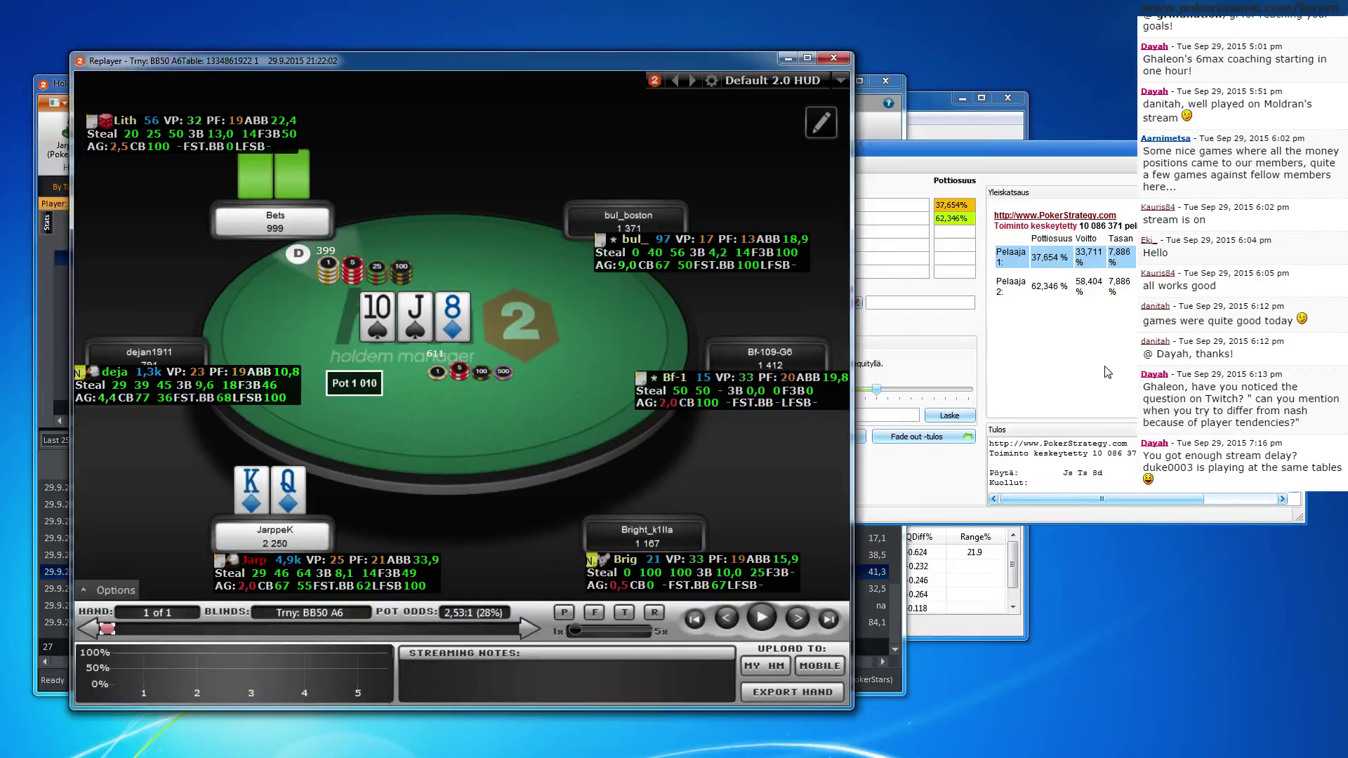
click(953, 232)
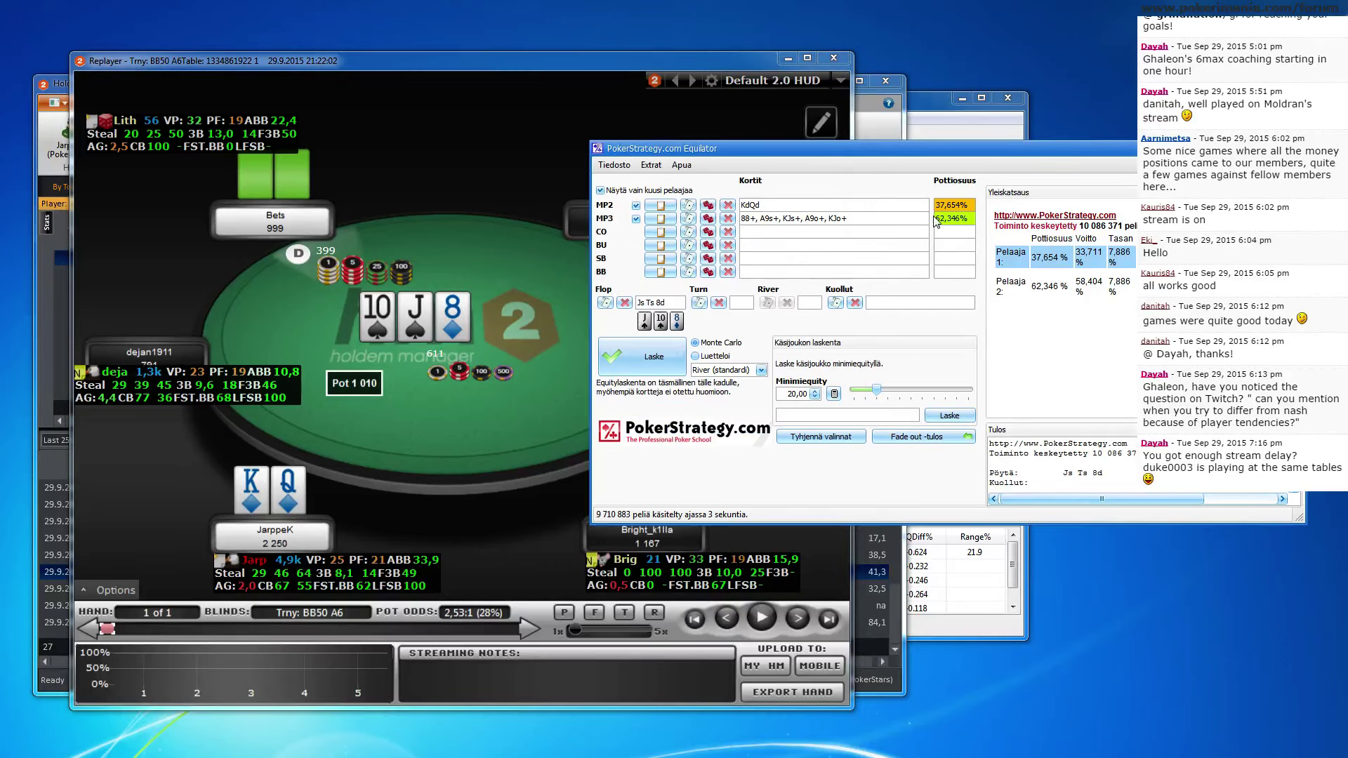
click(528, 410)
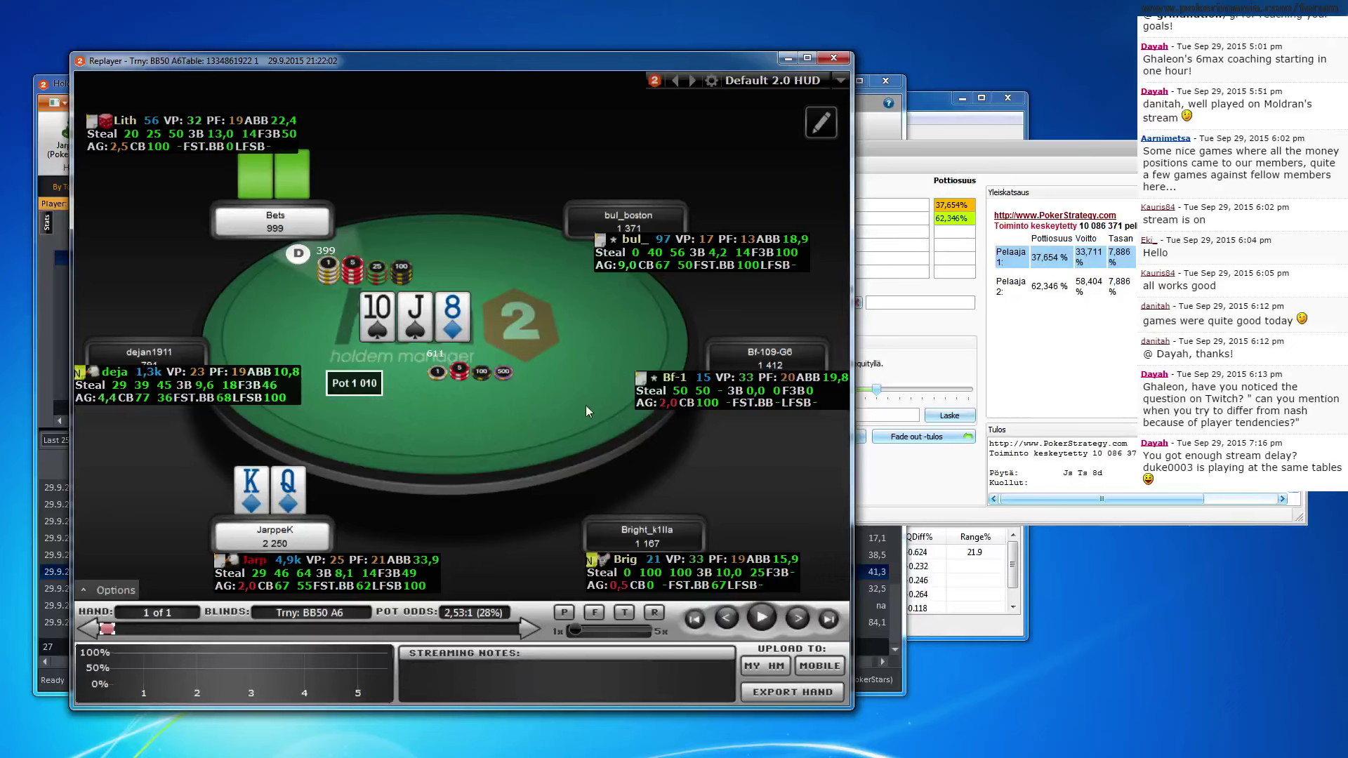
Close this replay, open the marked Q6 hand from 21:24, and advance it to the small blind's all-in raise
click(834, 58)
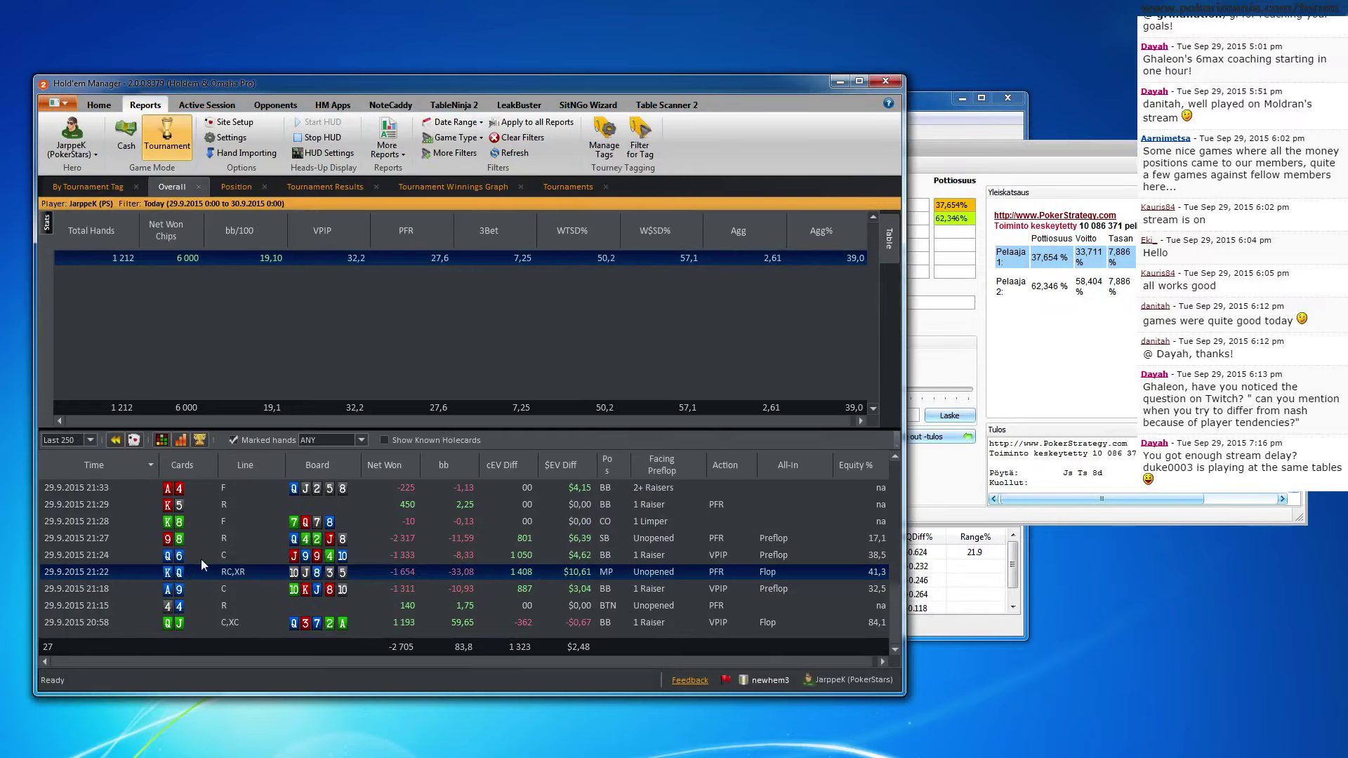
double_click(200, 559)
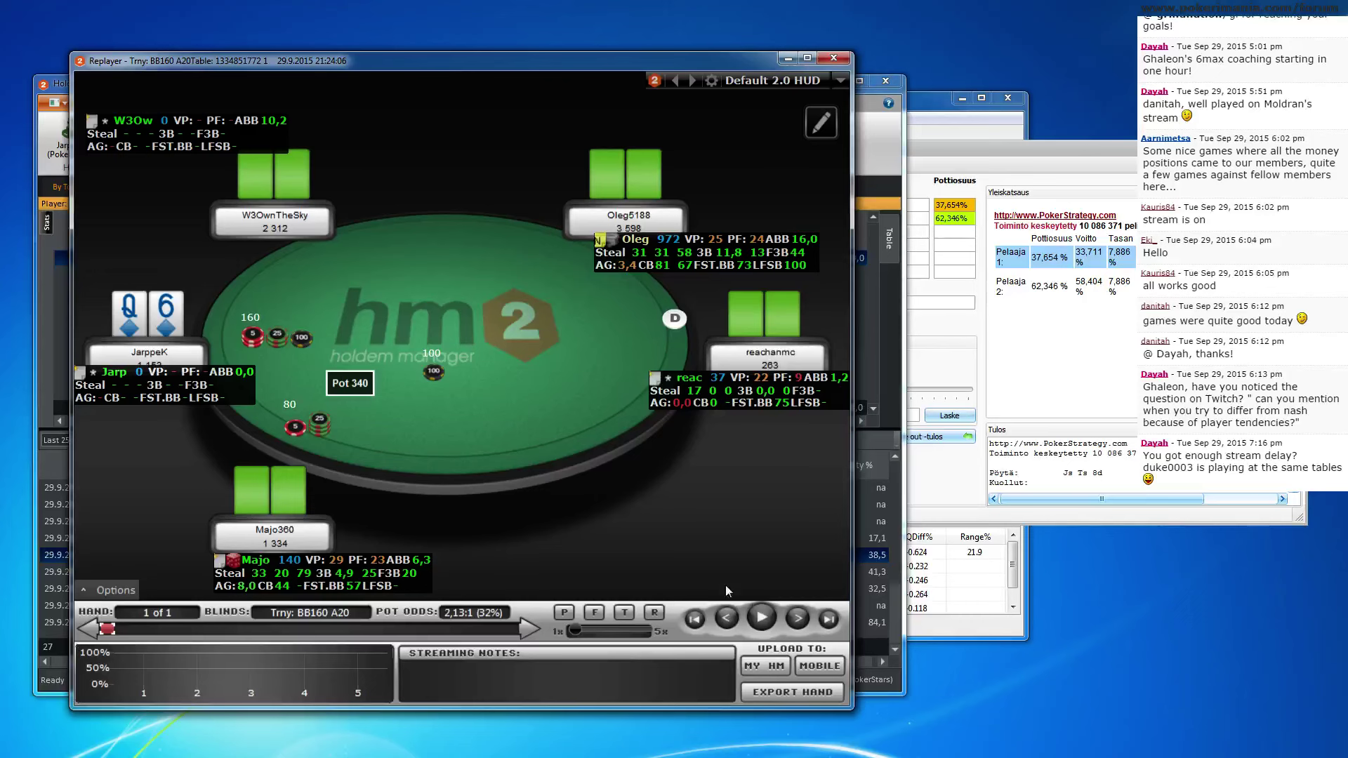
click(798, 618)
click(798, 618)
click(798, 618)
click(798, 618)
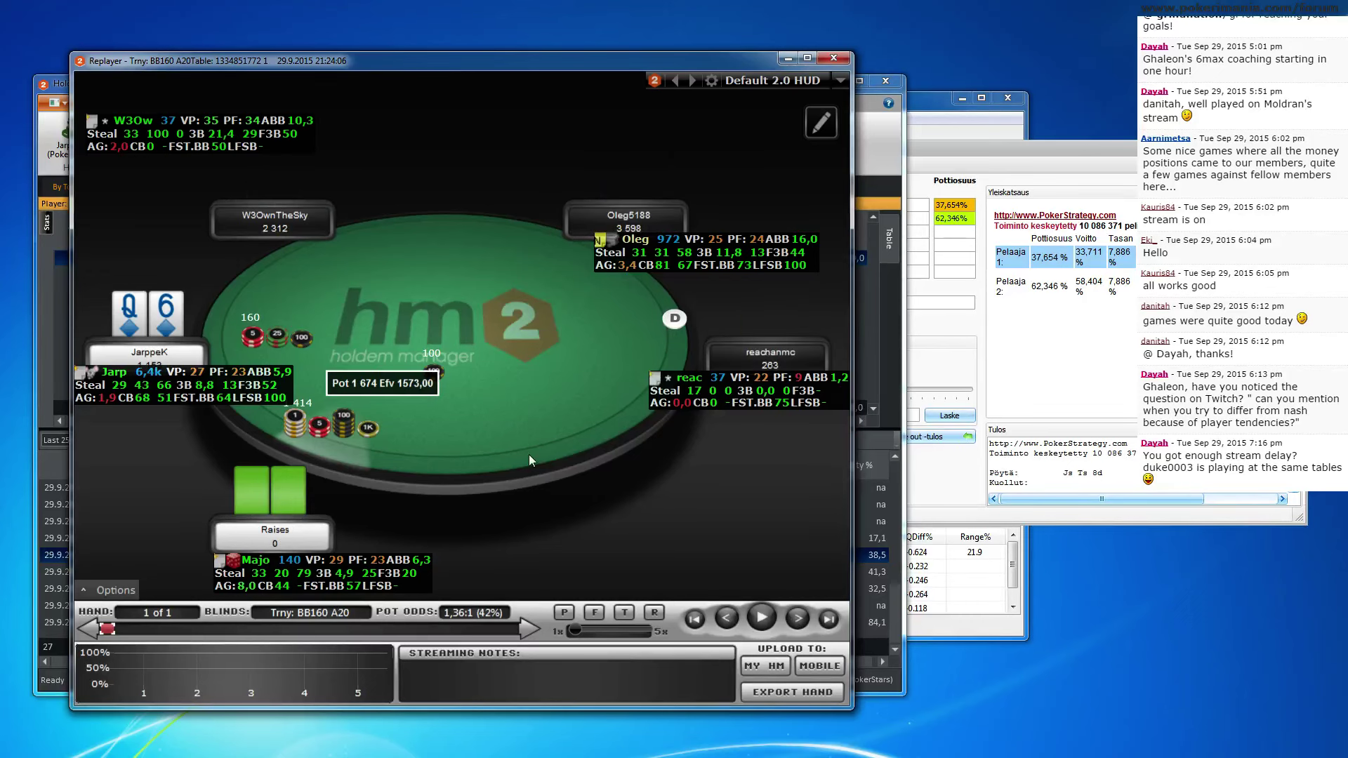
Step the replay through the hero's call of the small blind's all-in and back, and close the Q6 replay
click(800, 621)
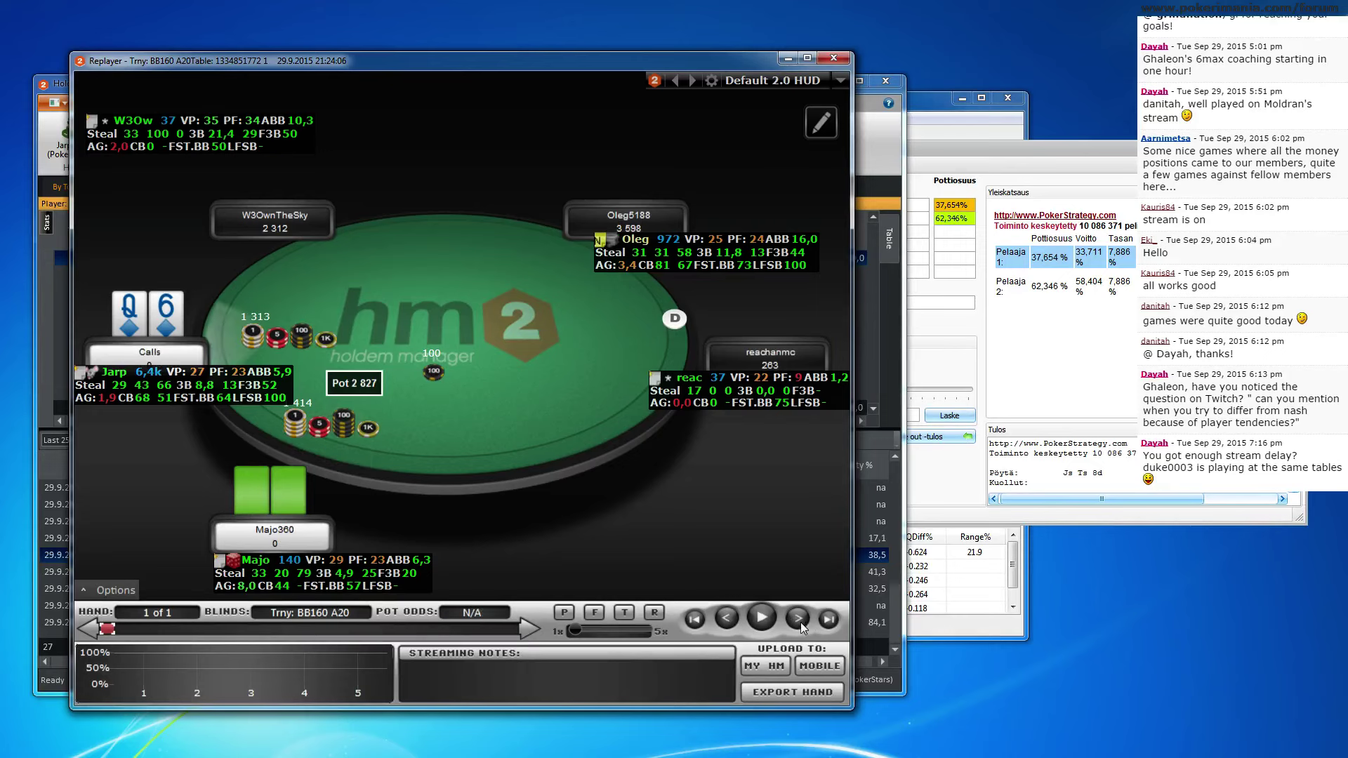
click(736, 618)
click(835, 58)
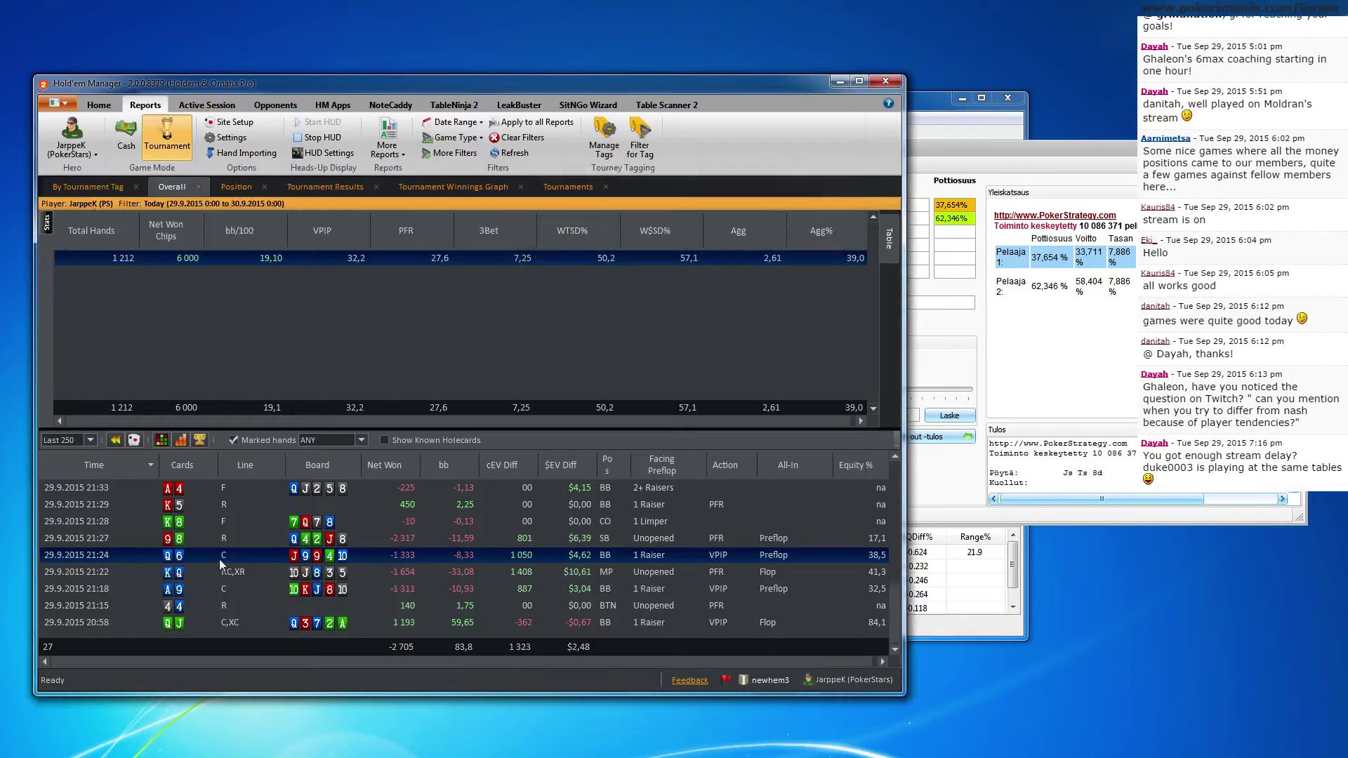
Copy the Q6 hand from 21:24 and calculate it in HoldemResources Calculator as a basic hand from the clipboard, replacing Hand 3
right_click(207, 559)
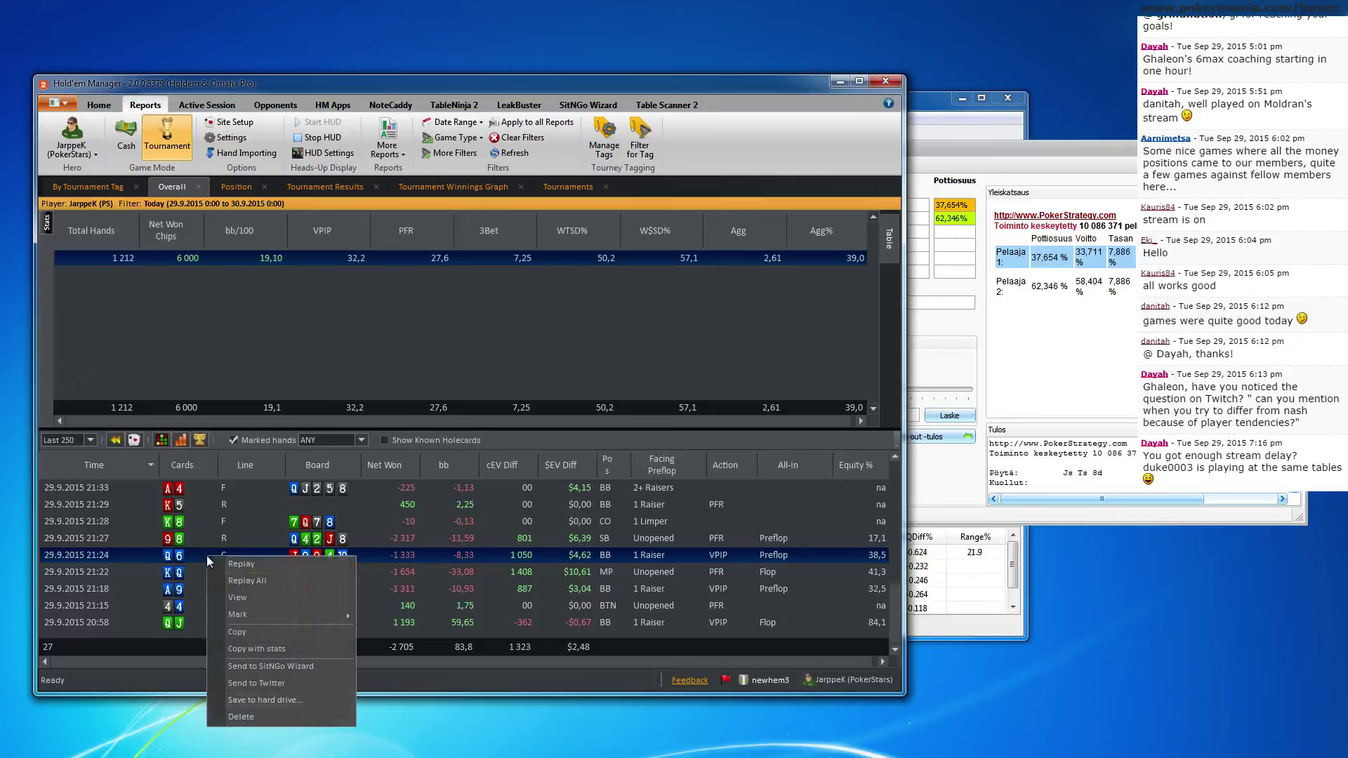
click(281, 634)
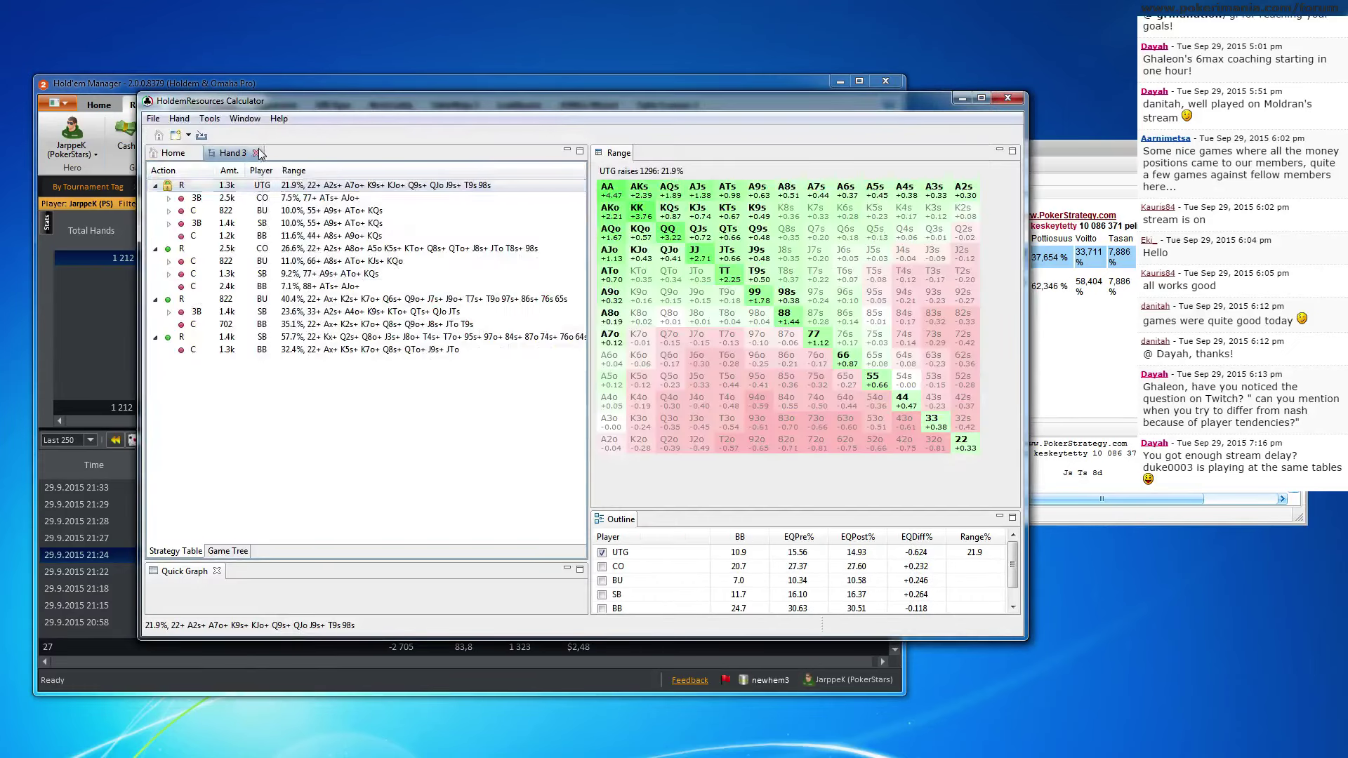
click(256, 152)
click(187, 191)
click(467, 385)
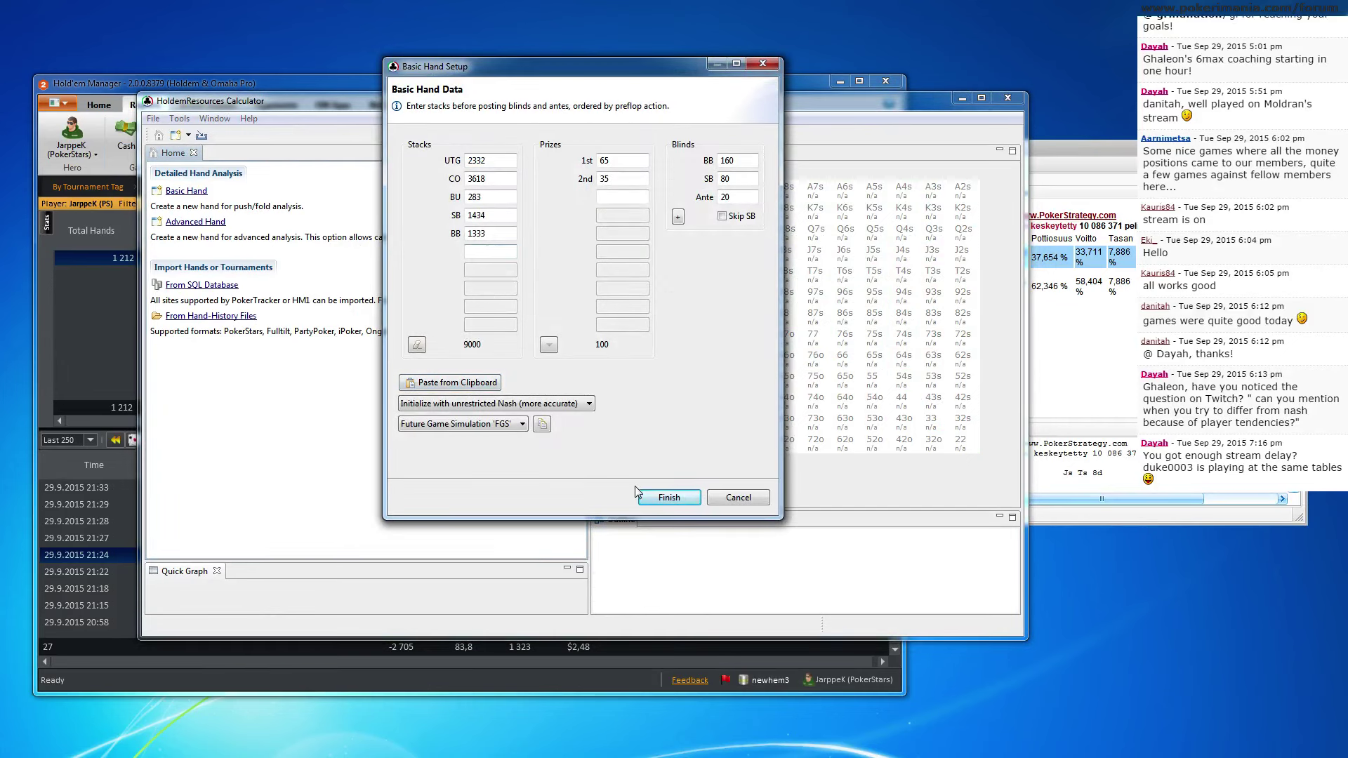
click(663, 498)
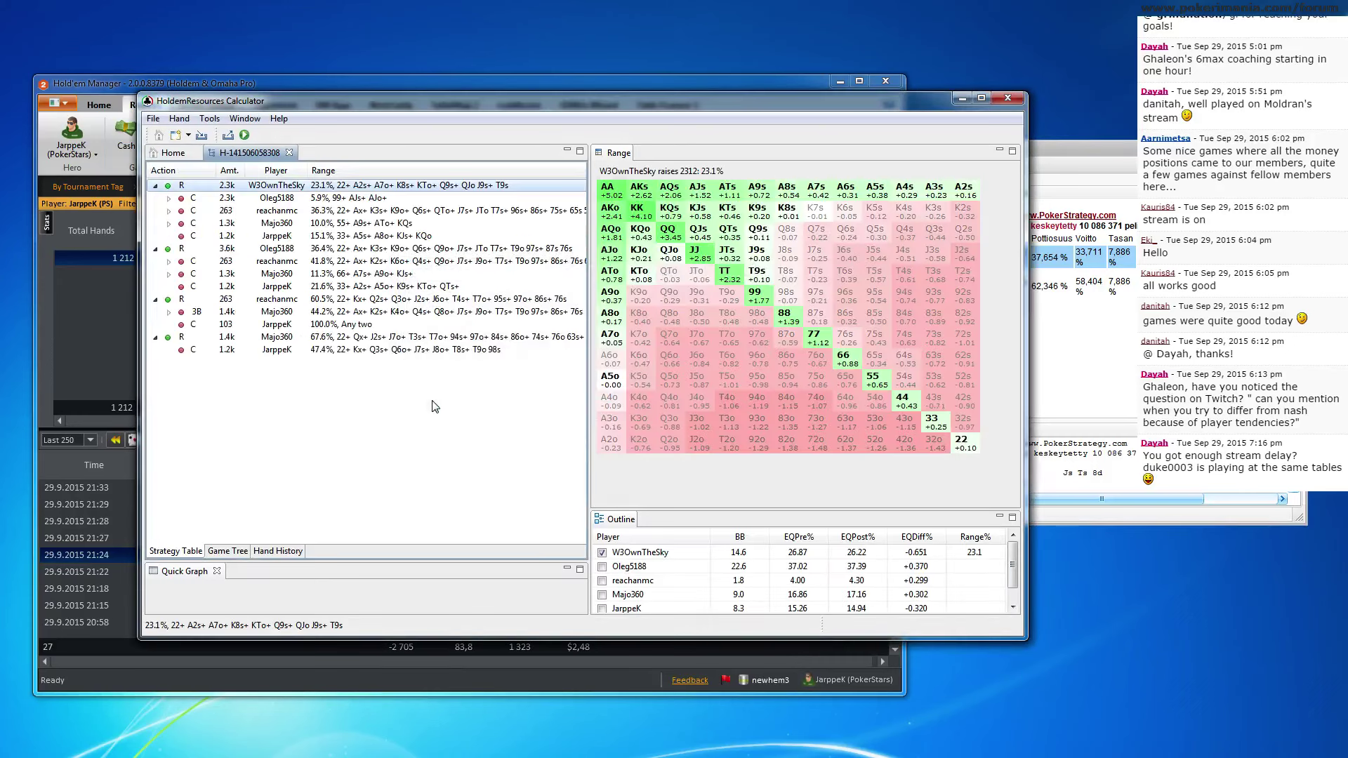
Compare the big blind's calling range with the small blind's raising range, and check the players' stats in the reopened Q6 replay
click(414, 350)
click(424, 341)
click(424, 350)
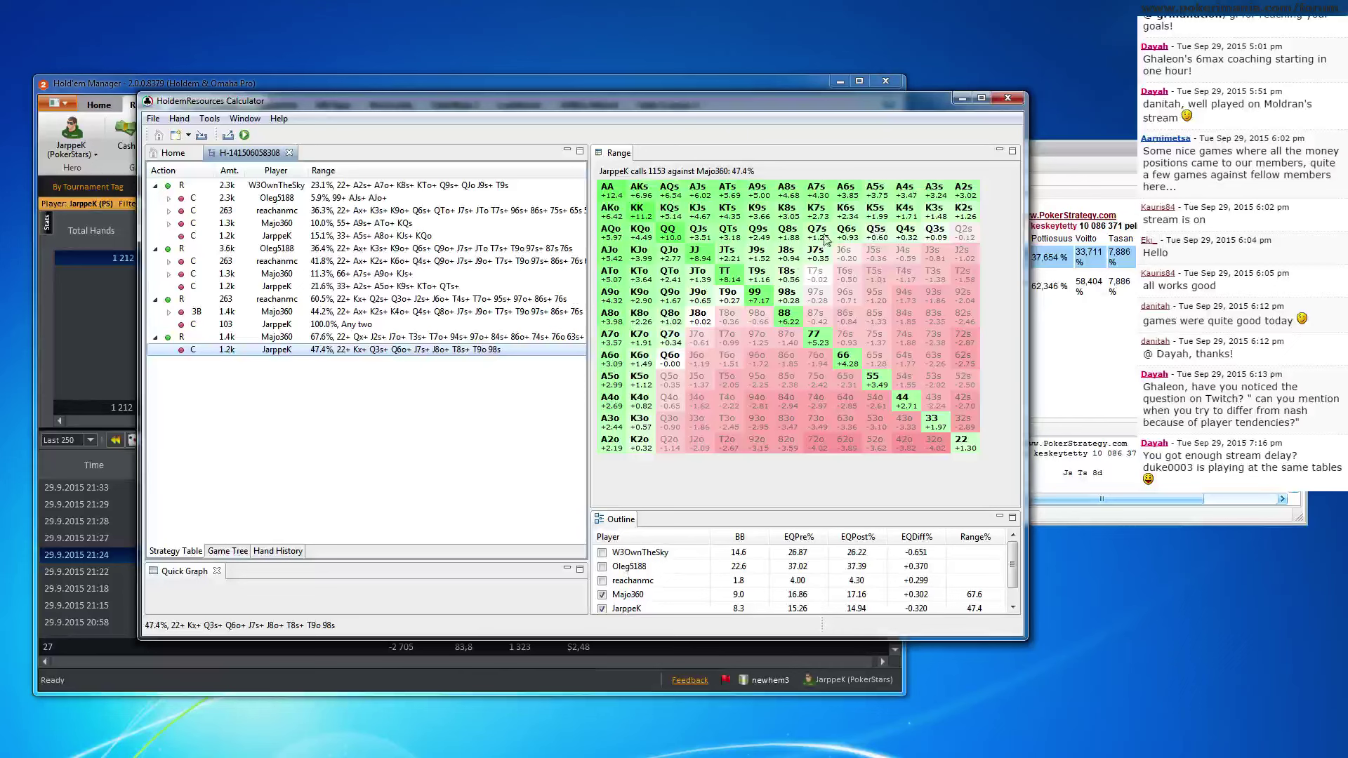
click(442, 337)
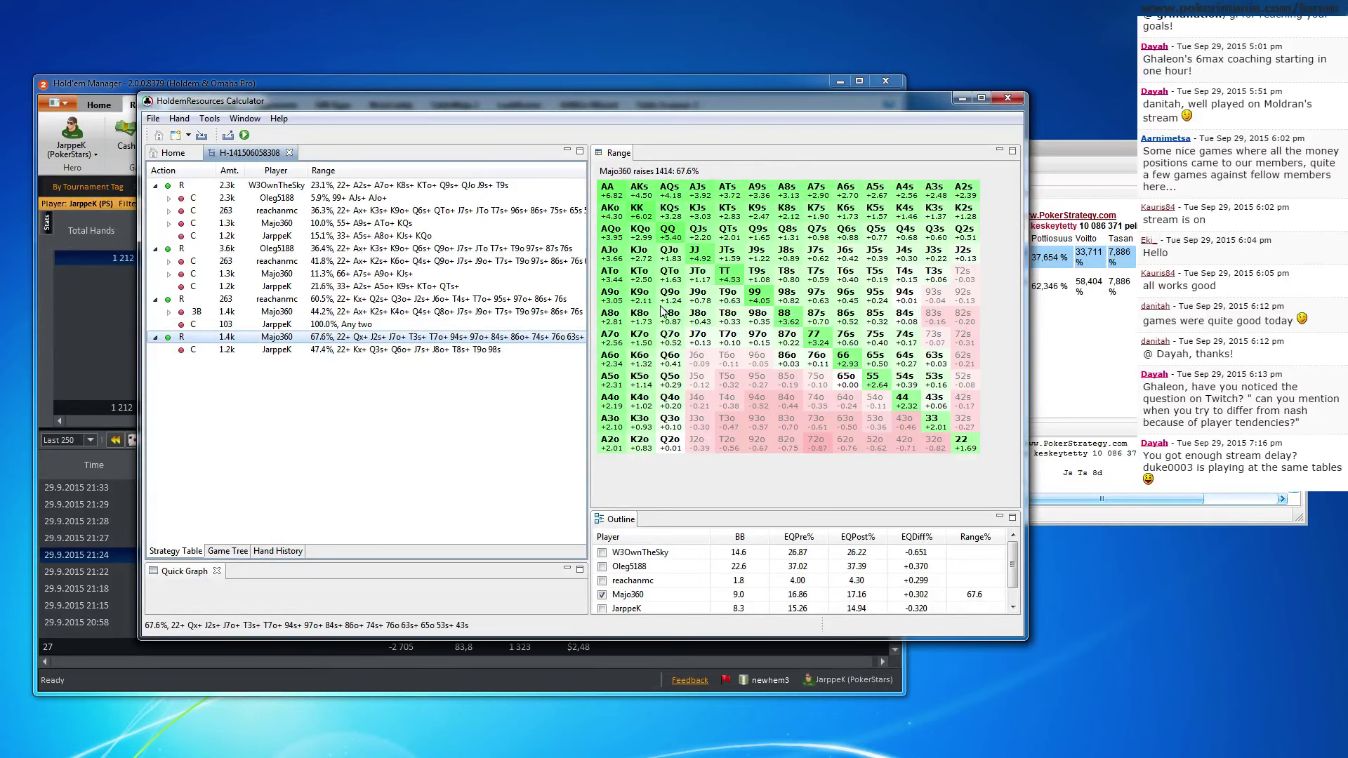
click(115, 347)
click(200, 558)
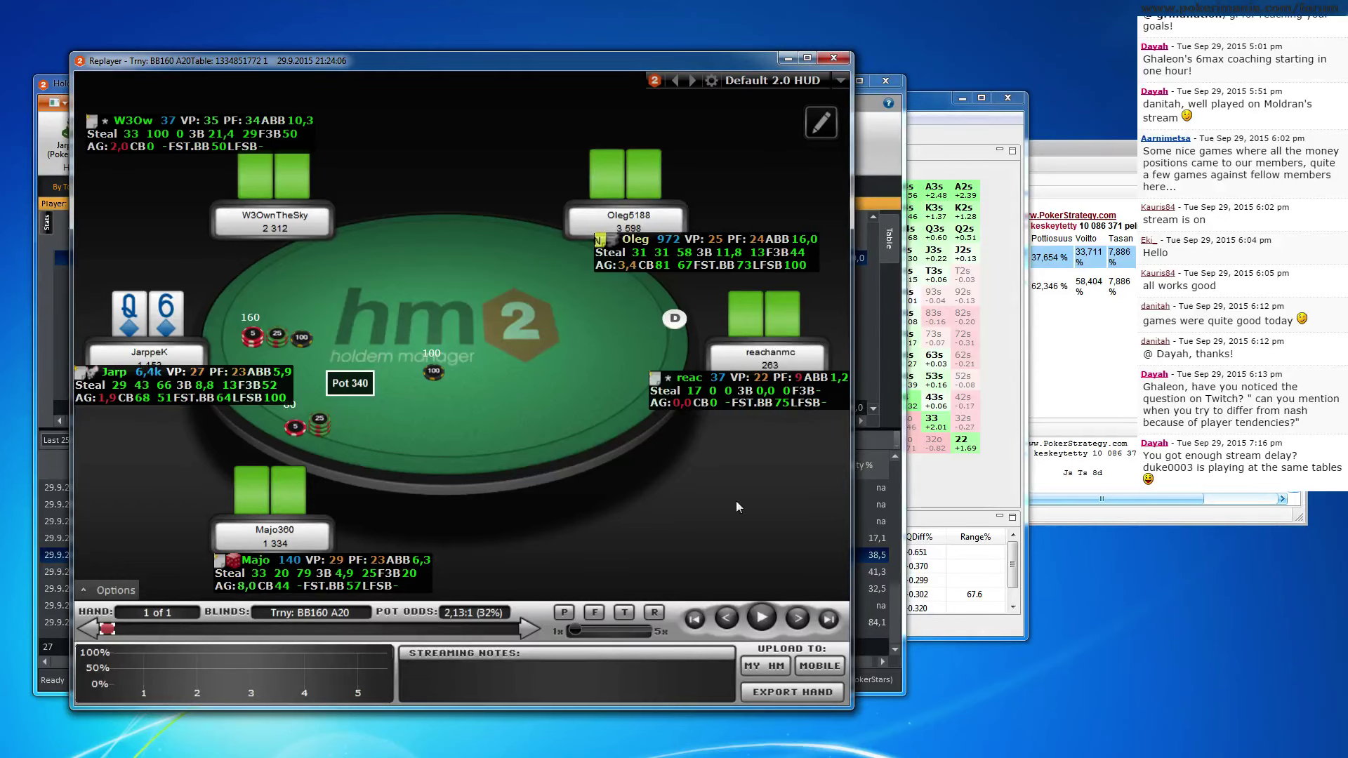
click(1013, 469)
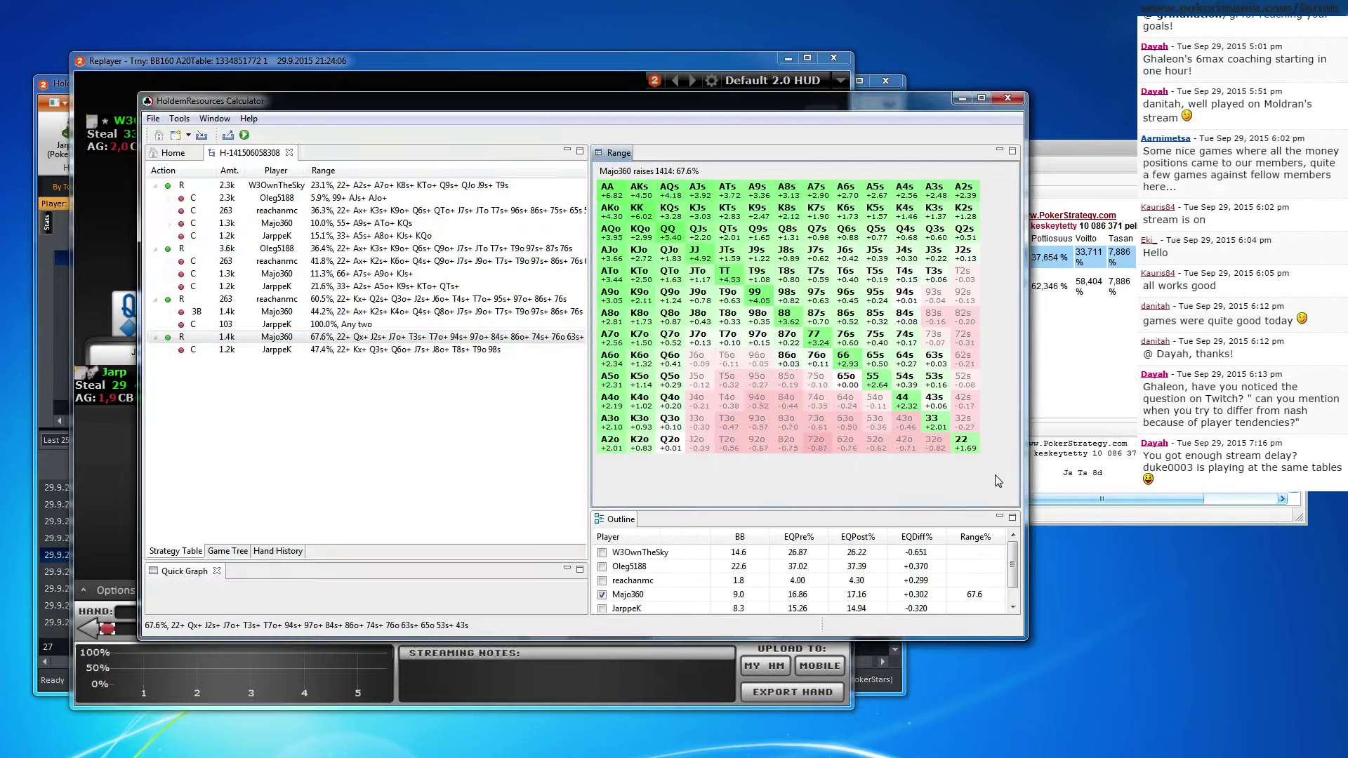
Lock the small blind's 1.4k raising range at 50.2% and recalculate the hero's calling range
right_click(335, 342)
click(372, 377)
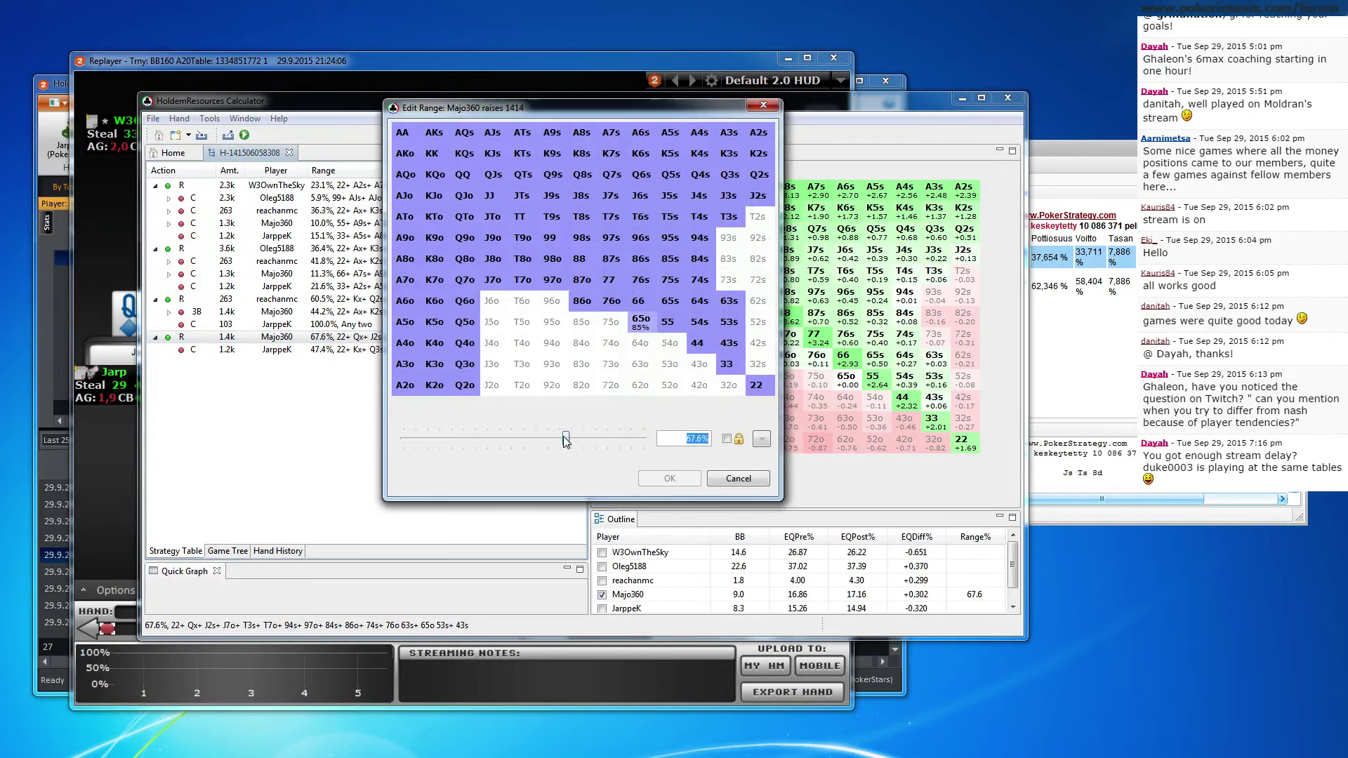
drag(566, 439, 523, 440)
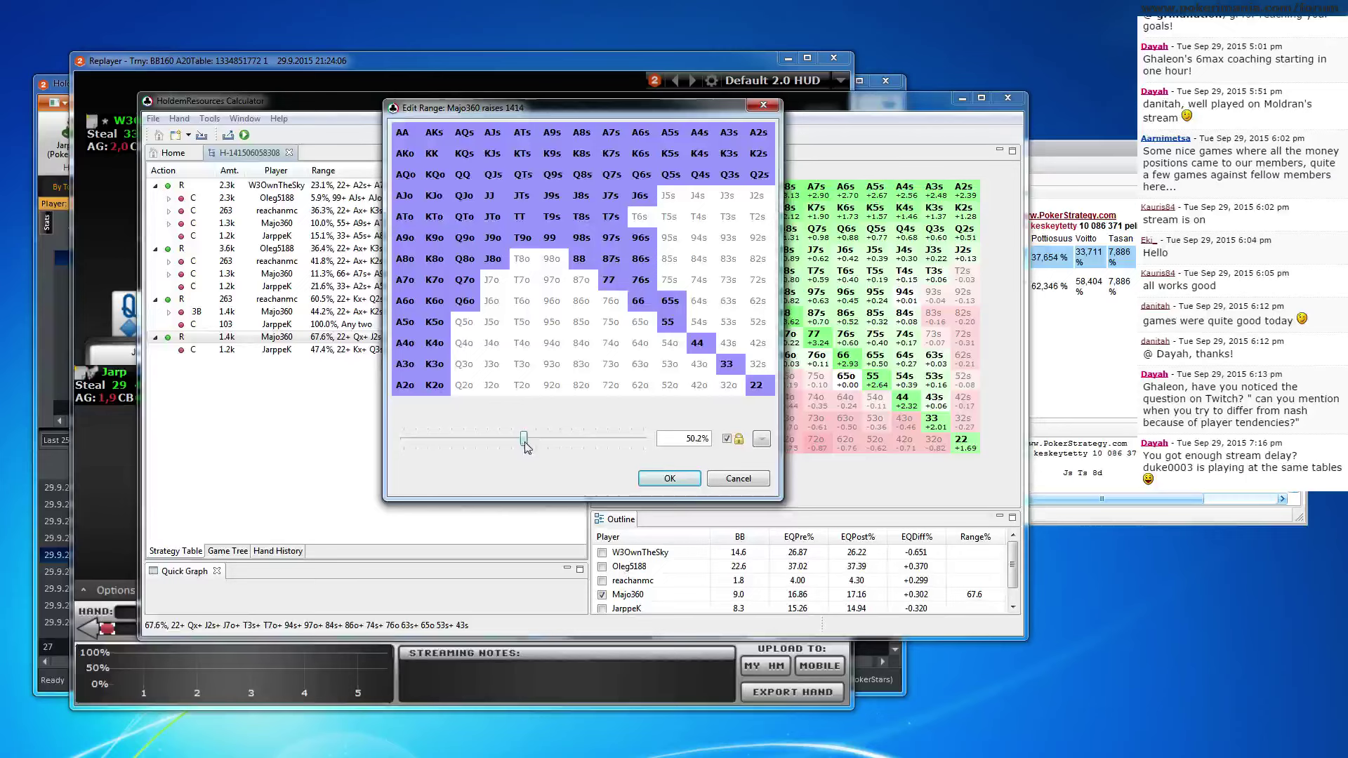
click(670, 478)
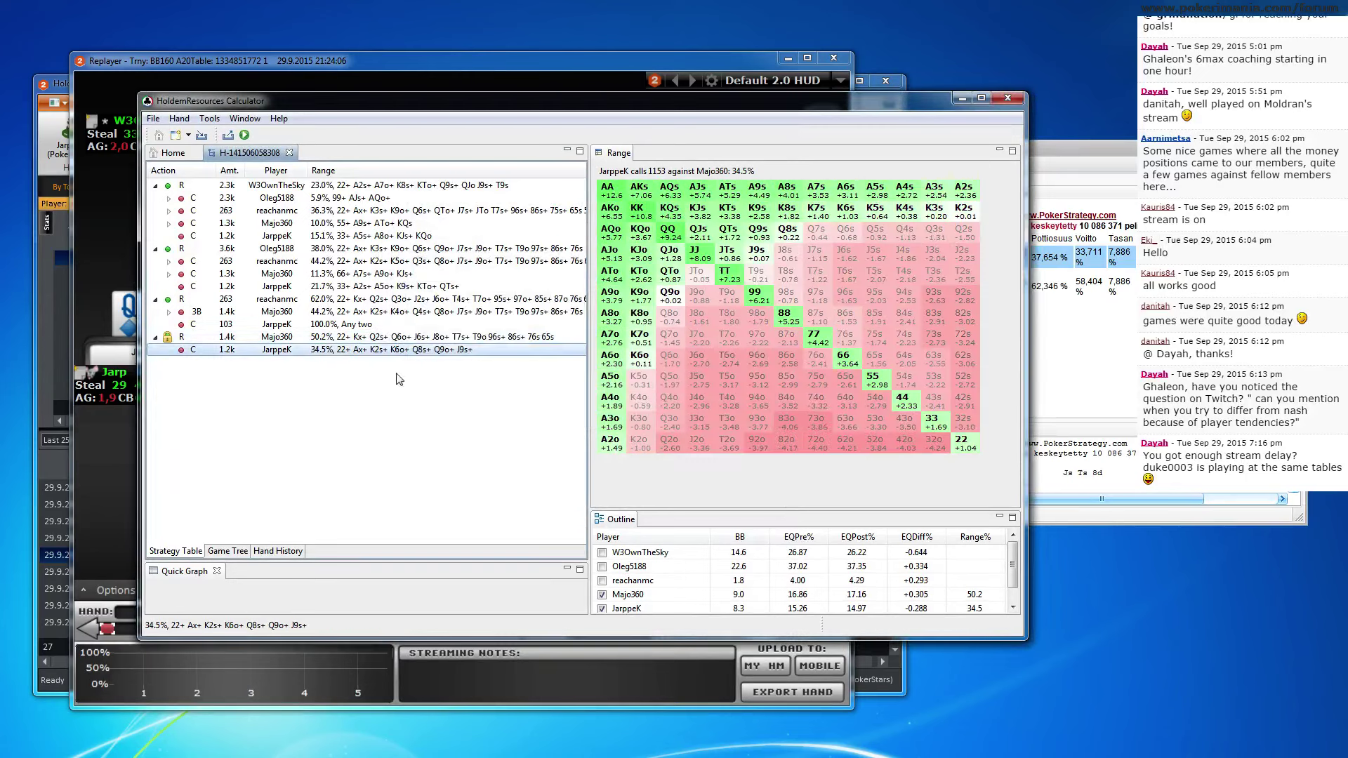
Set the small blind's raising range to 57.2%, recalculate the hand, and show the hero's calling range against it
right_click(419, 337)
click(435, 384)
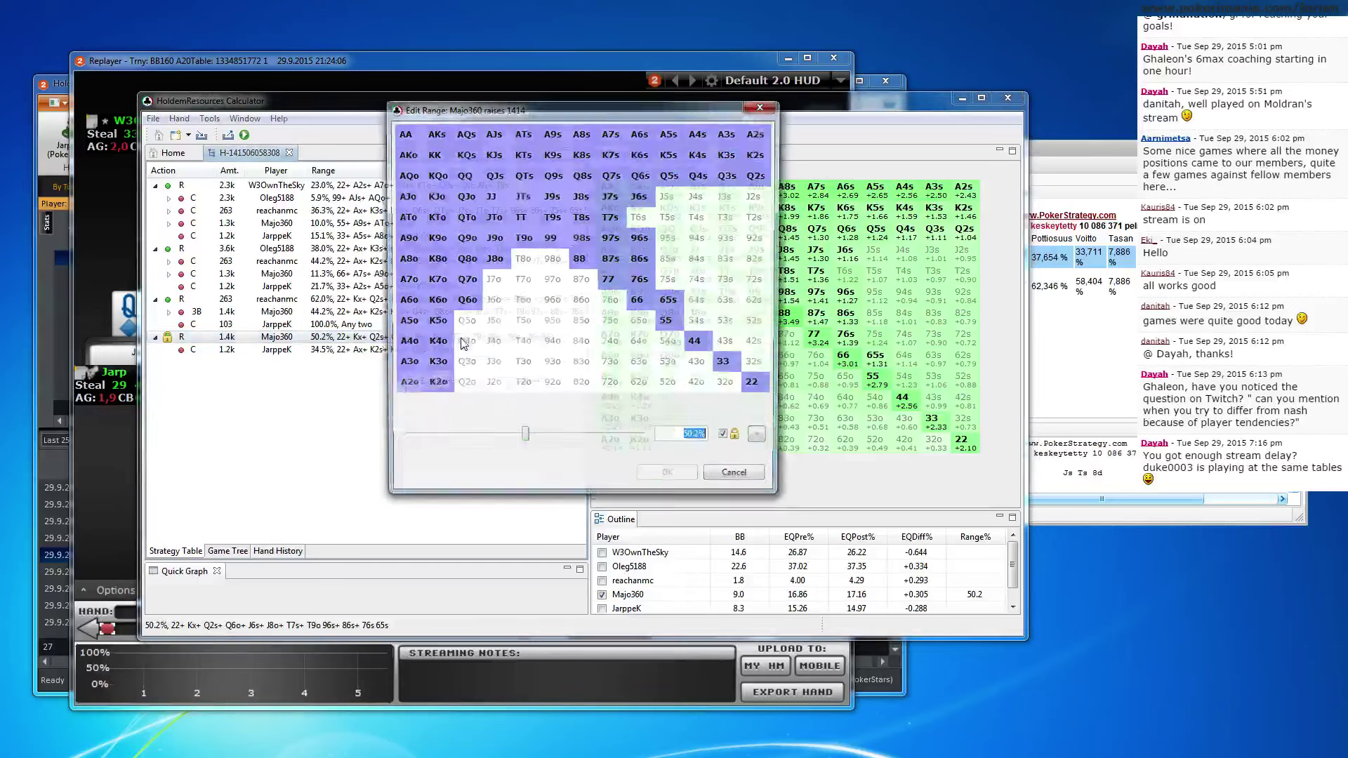
drag(525, 436, 542, 442)
click(670, 478)
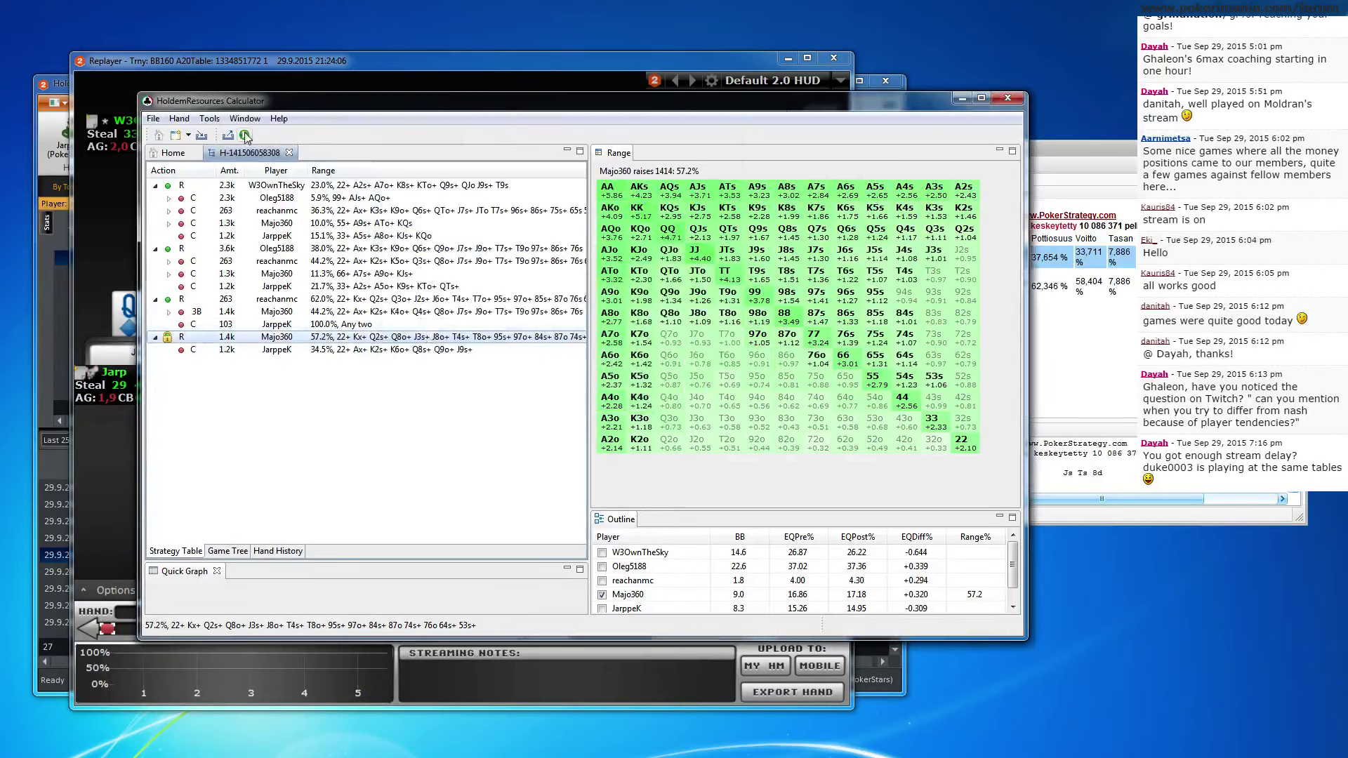
click(245, 134)
key(Return)
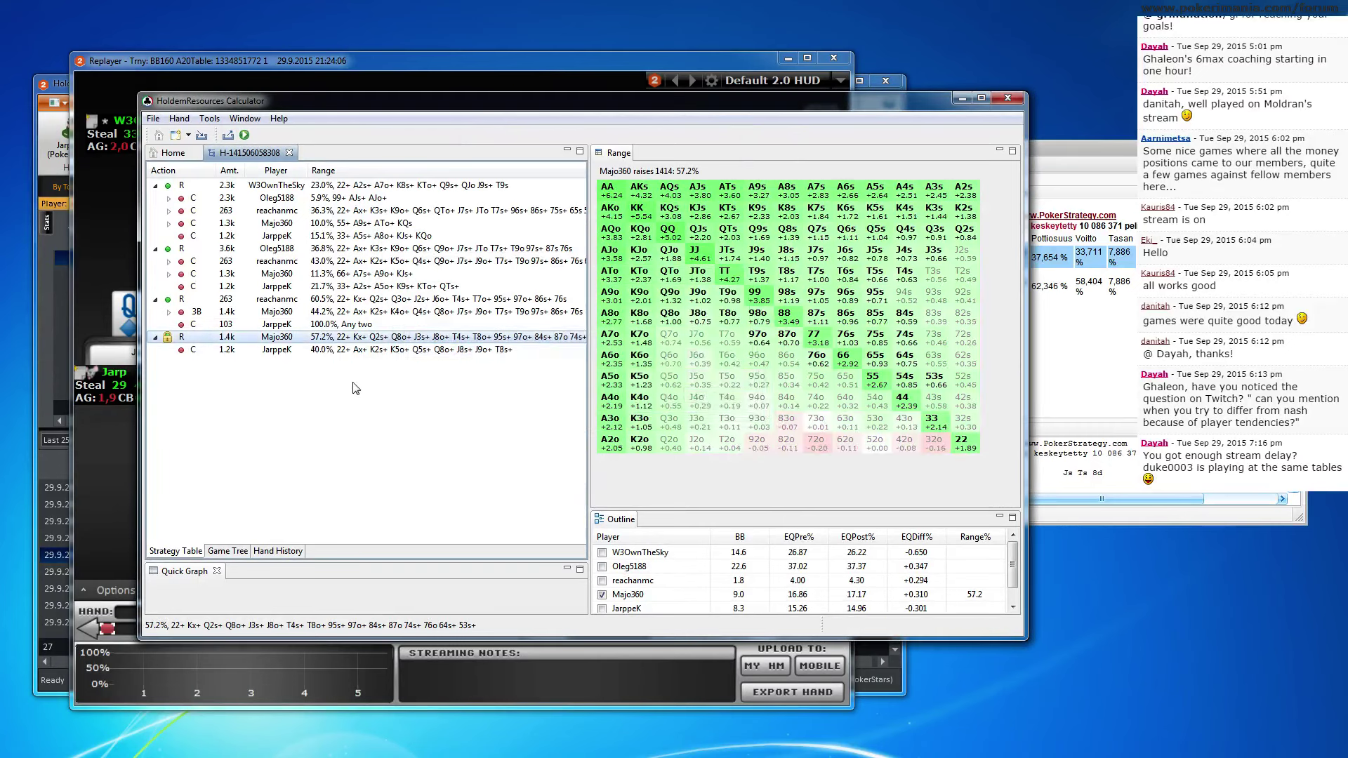
click(362, 350)
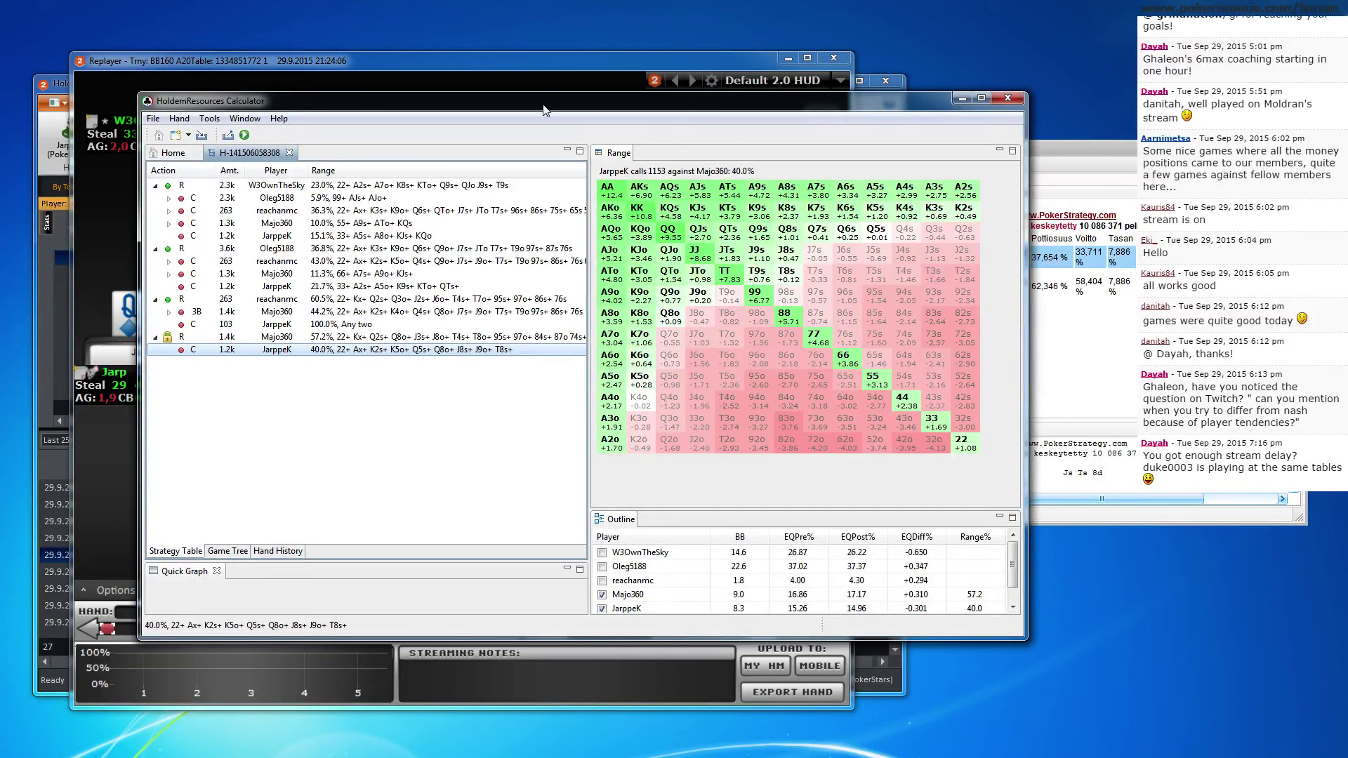
Replace the Q6 replay with the marked 98 hand from 21:27 and advance it to the hero's small blind decision
click(553, 63)
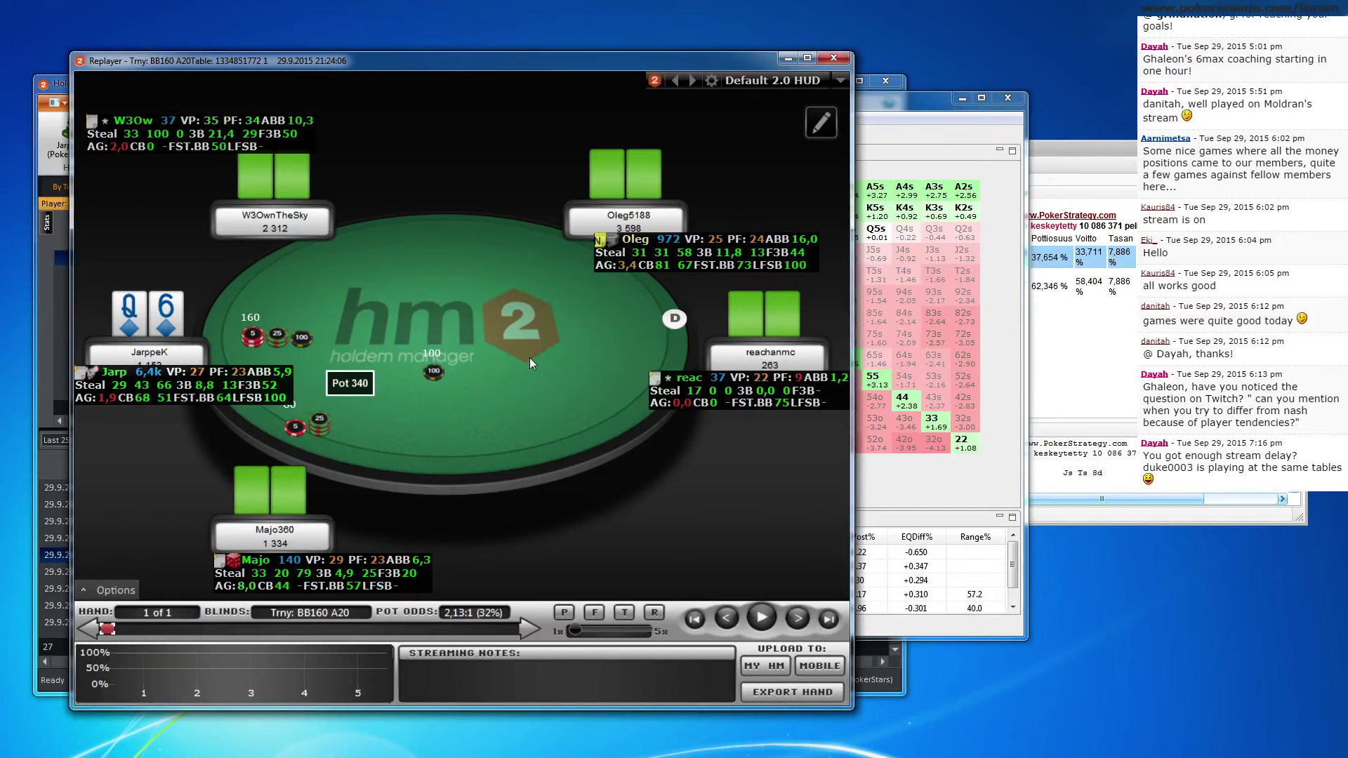
click(834, 62)
key(alt+Tab)
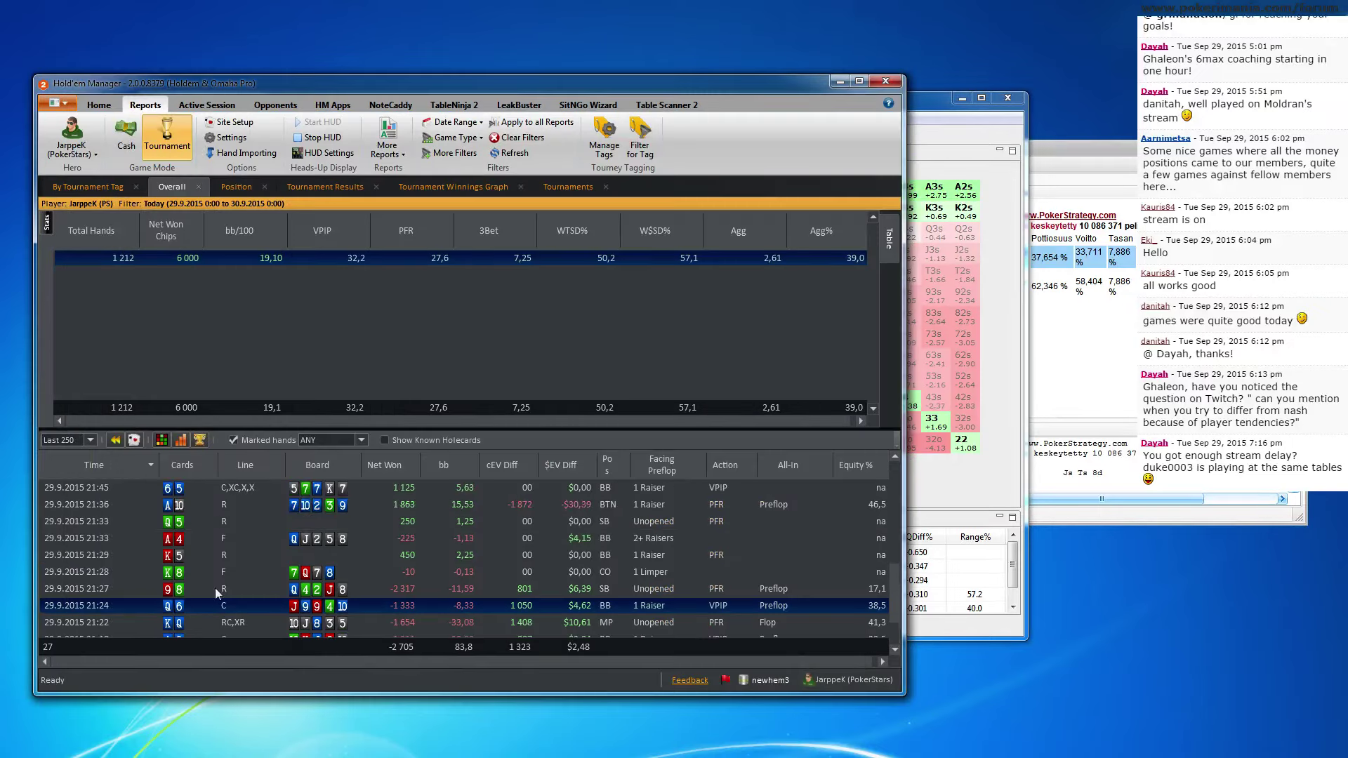
double_click(211, 590)
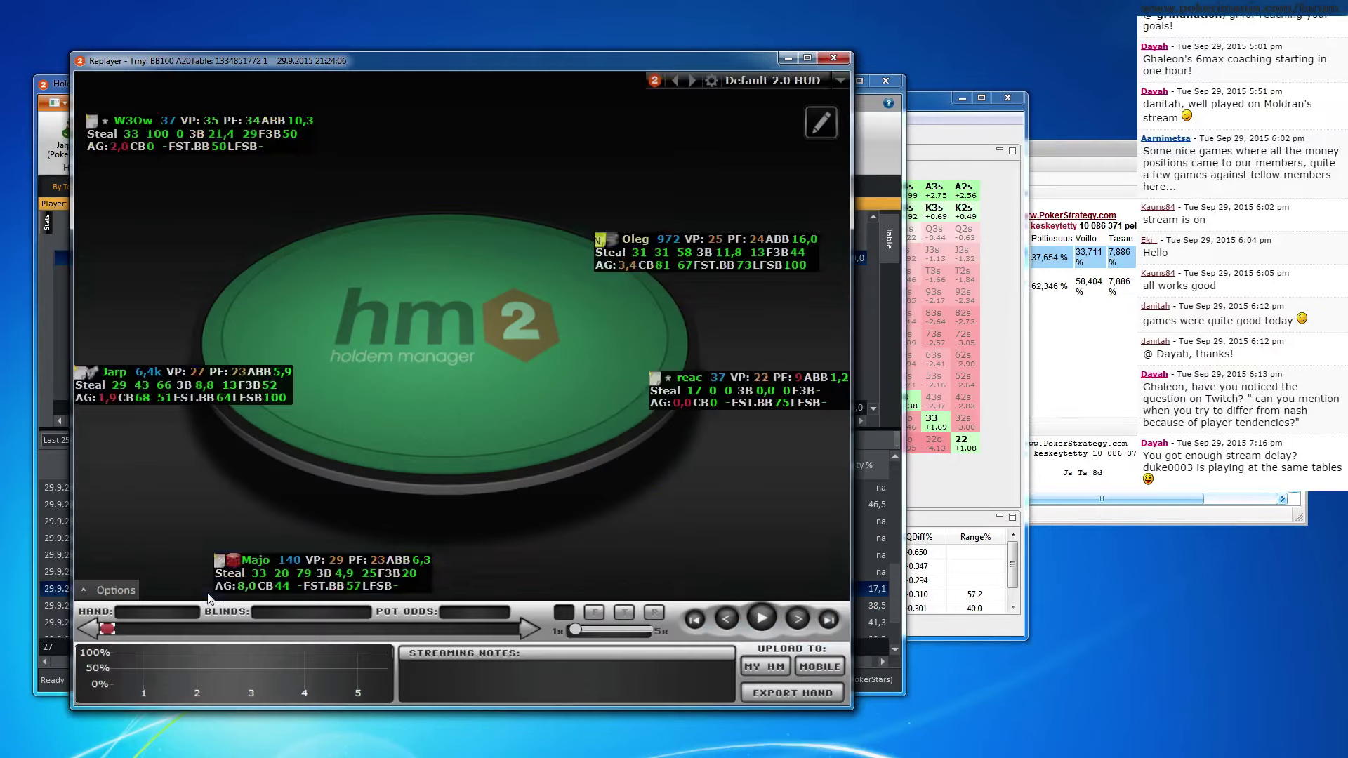
click(799, 619)
click(799, 619)
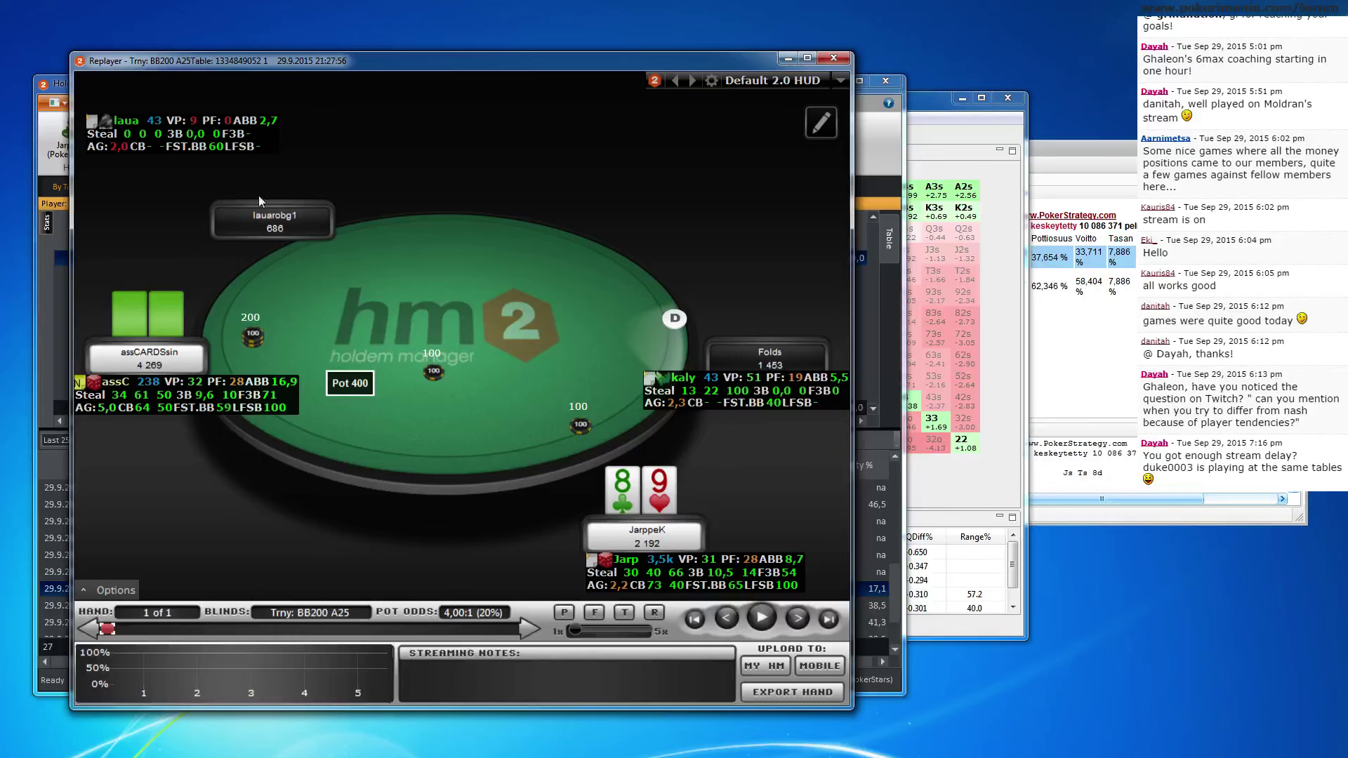
Copy the 98 hand from 21:27 and calculate it in HoldemResources Calculator as a basic hand from the clipboard, replacing the Q6 hand
click(878, 154)
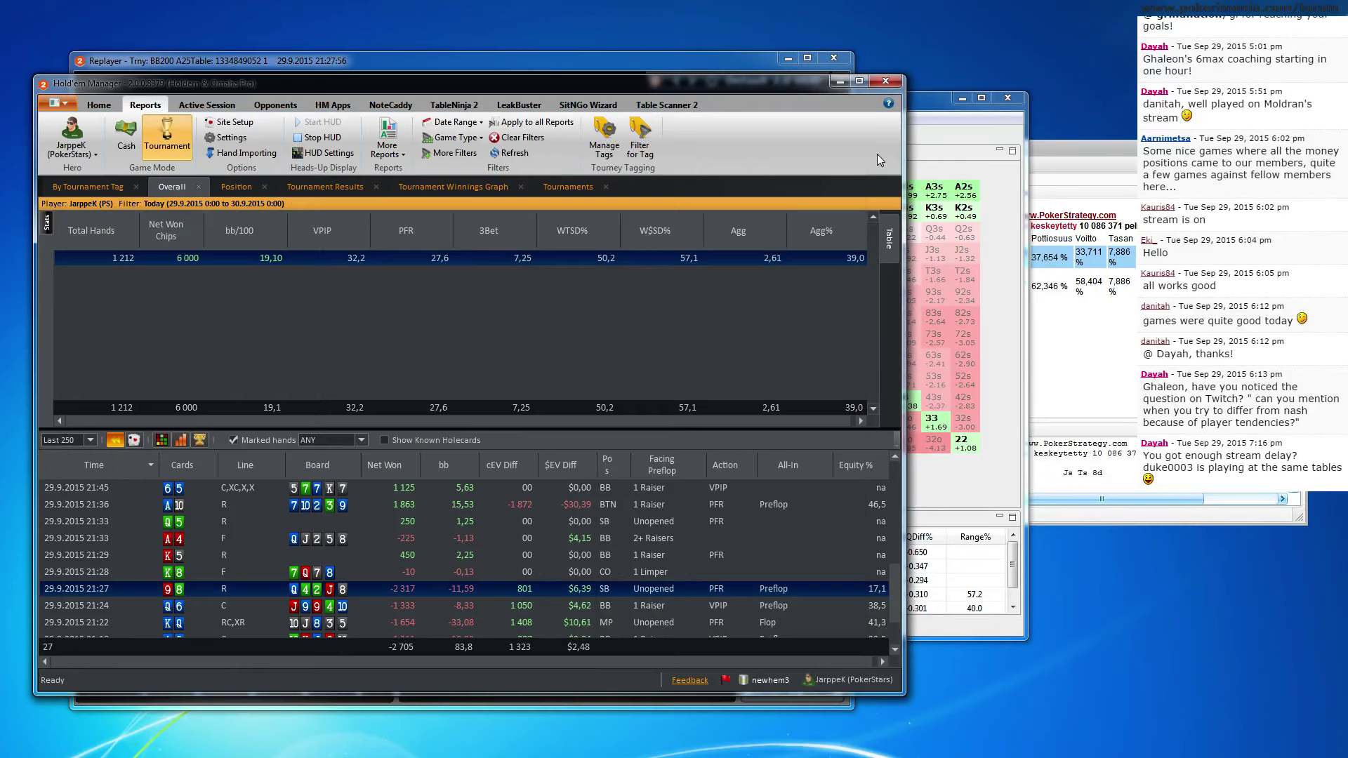
right_click(194, 590)
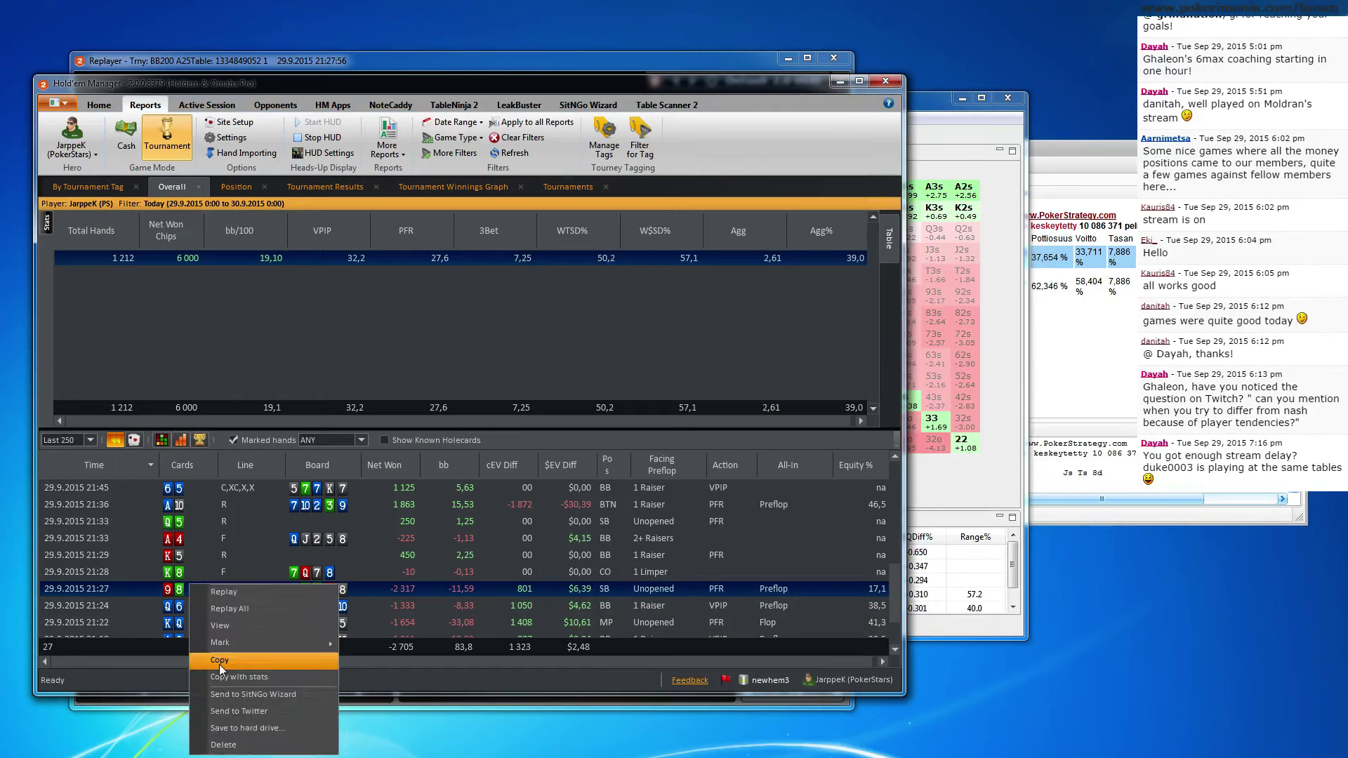
key(Escape)
click(1004, 292)
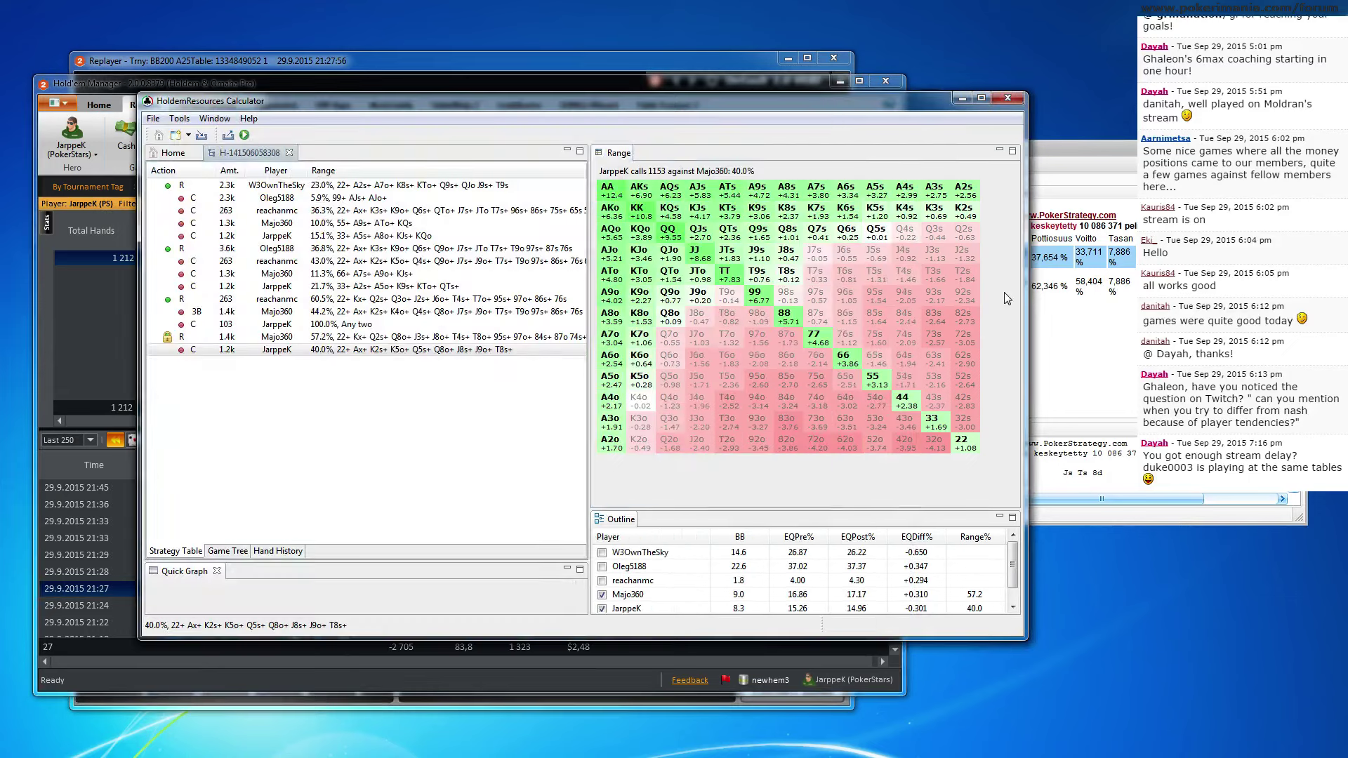
click(288, 152)
click(186, 191)
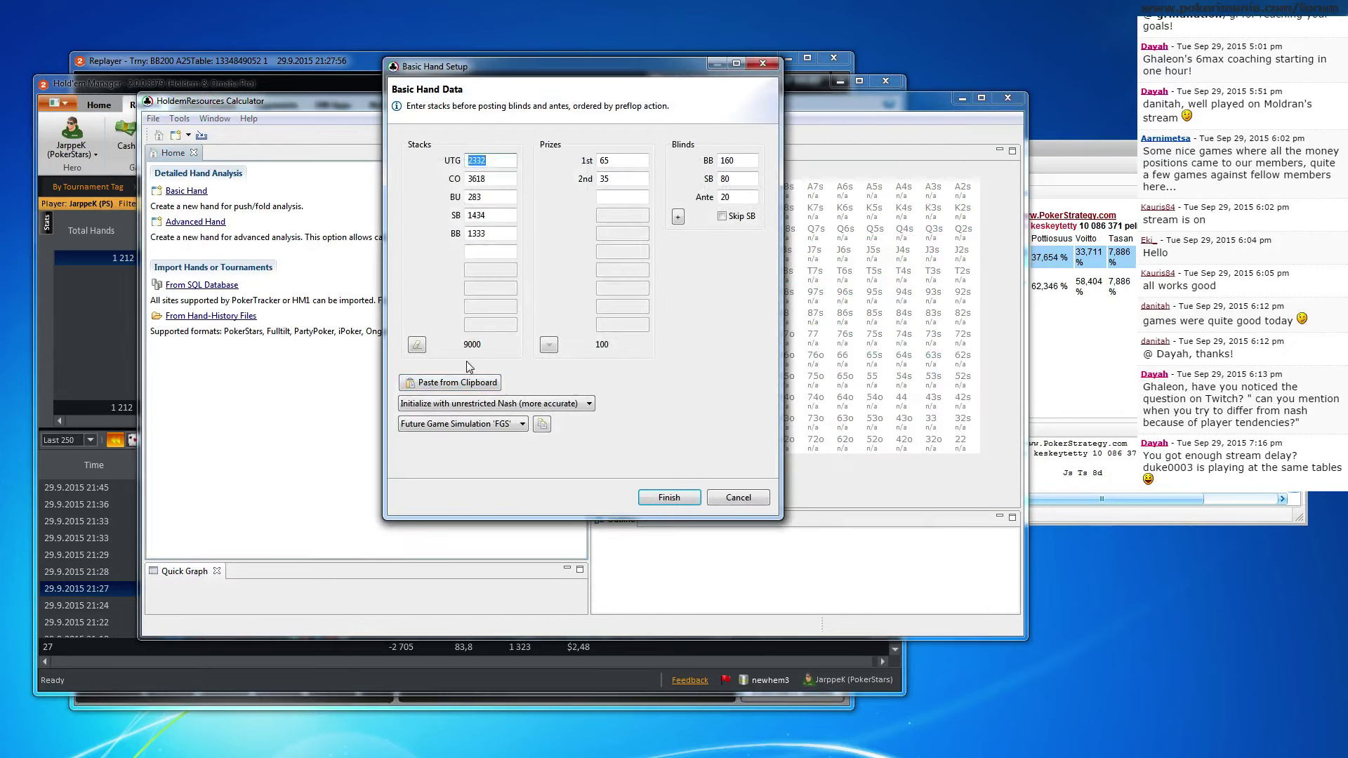
click(472, 384)
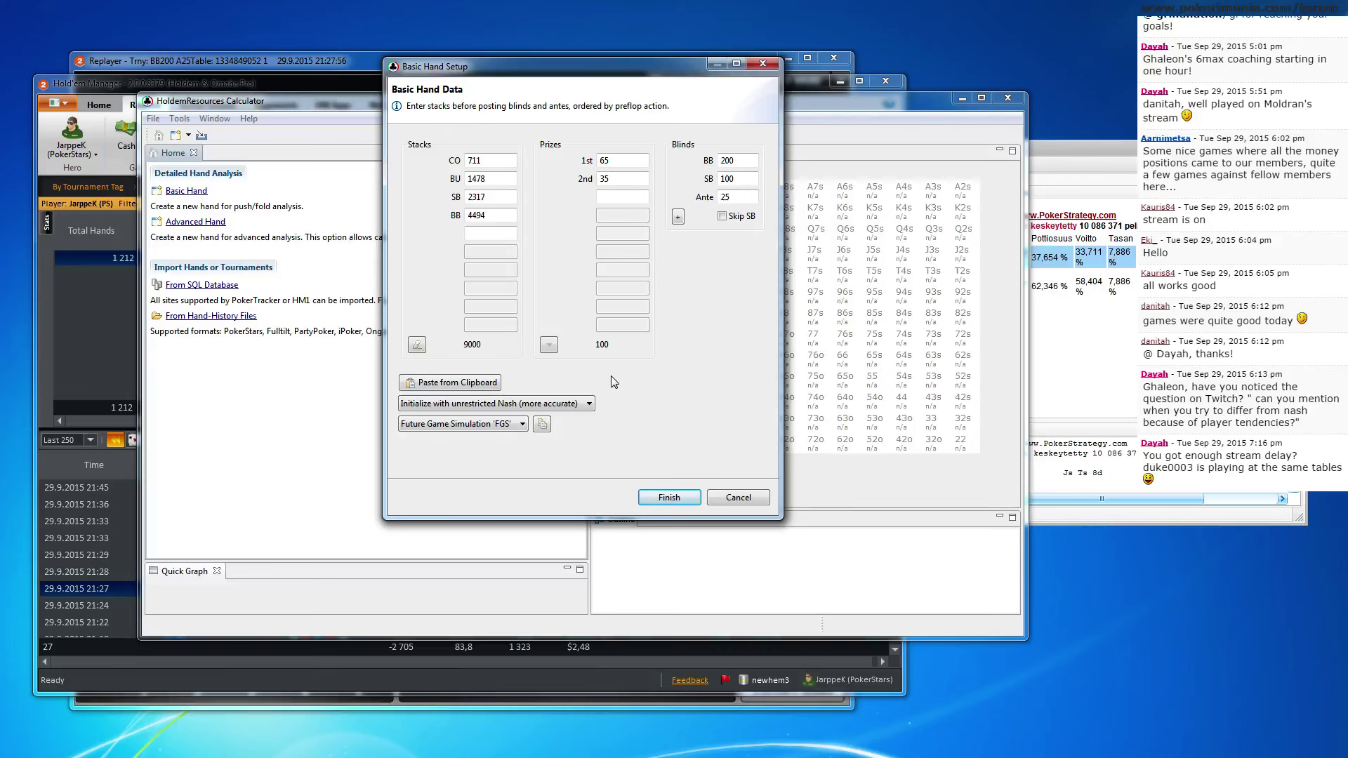
click(669, 497)
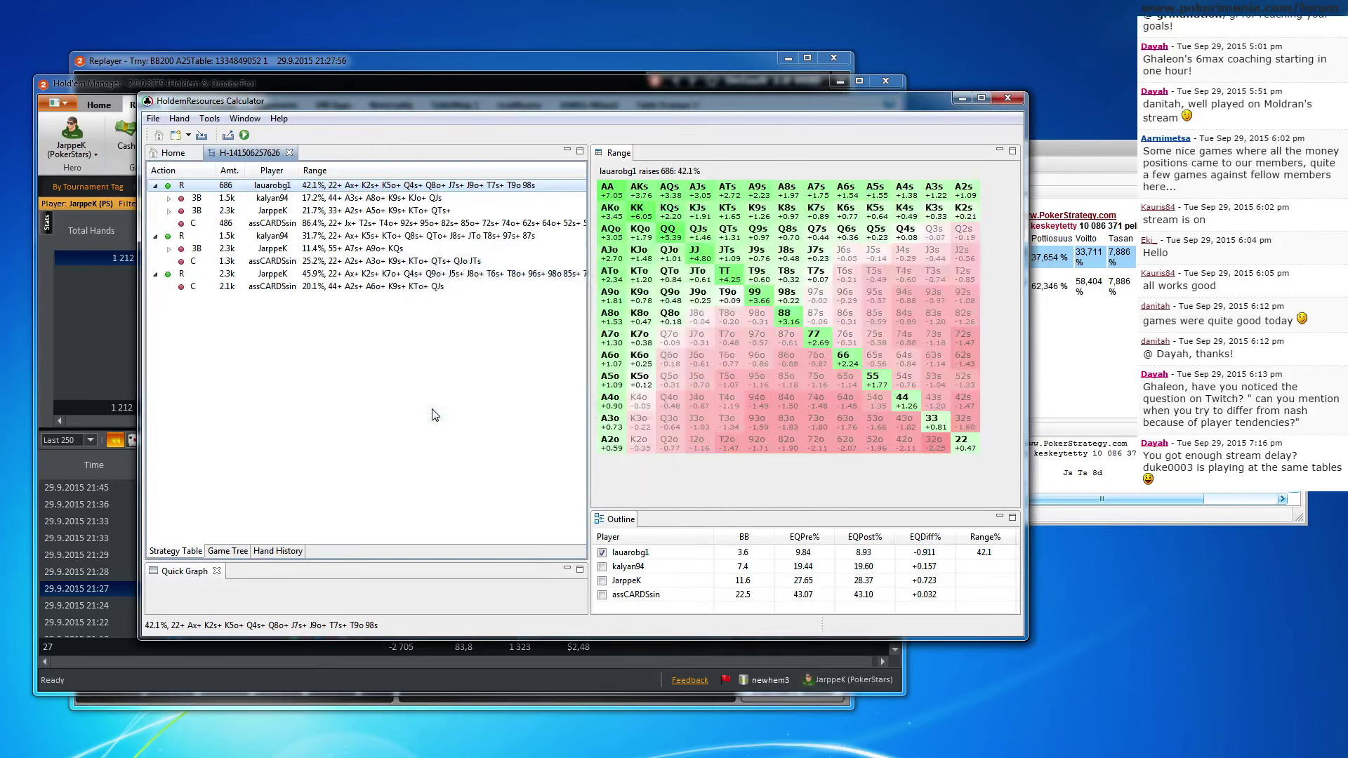
Examine the hero's small blind raising range for 98o, the big blind's calling range against it, and the stack depths
click(463, 274)
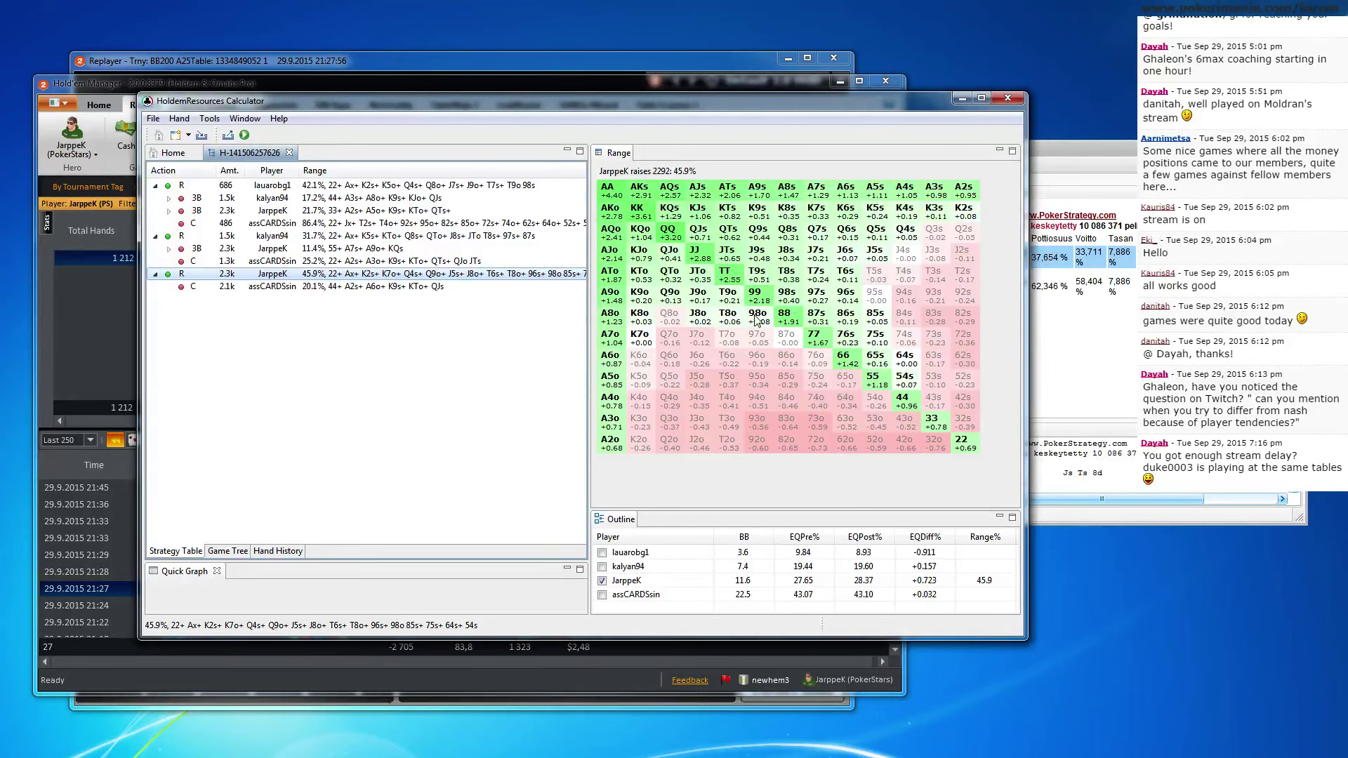
click(429, 287)
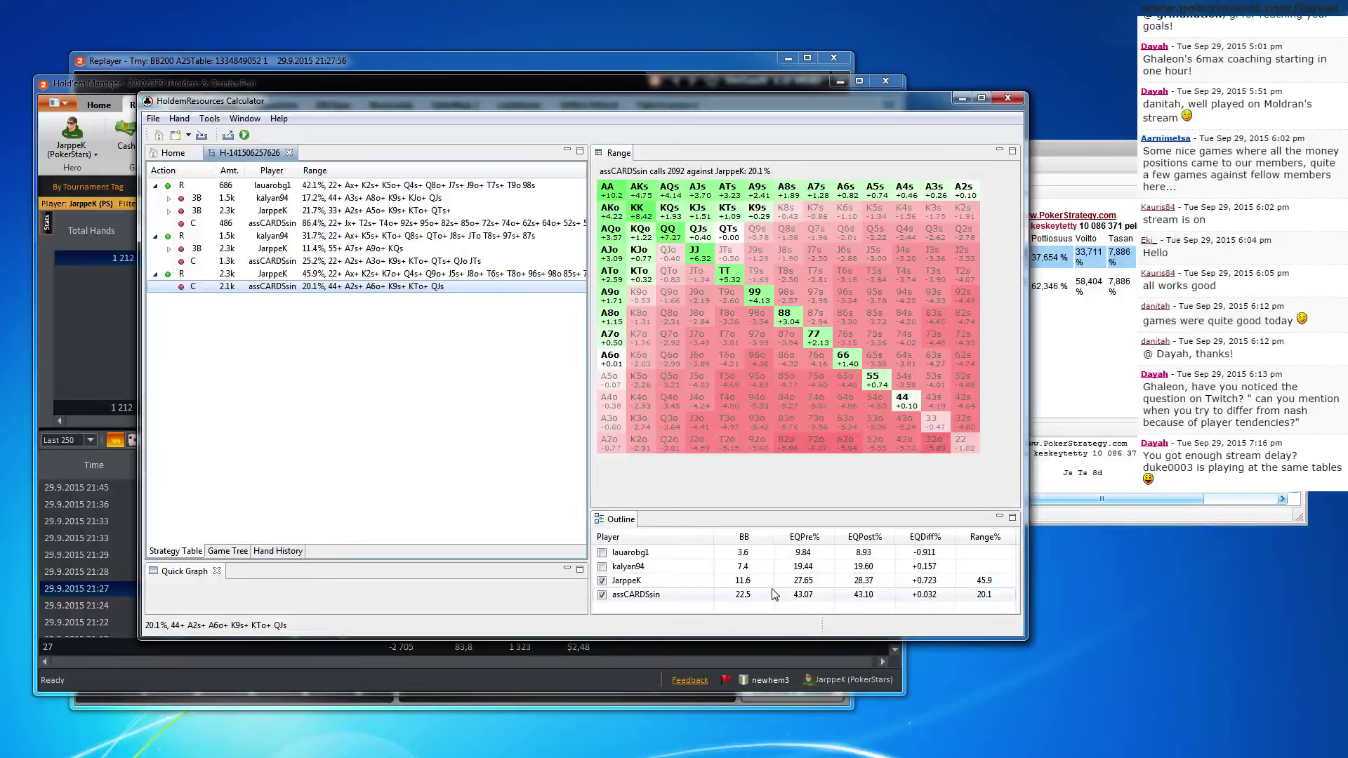
mouse_move(775, 589)
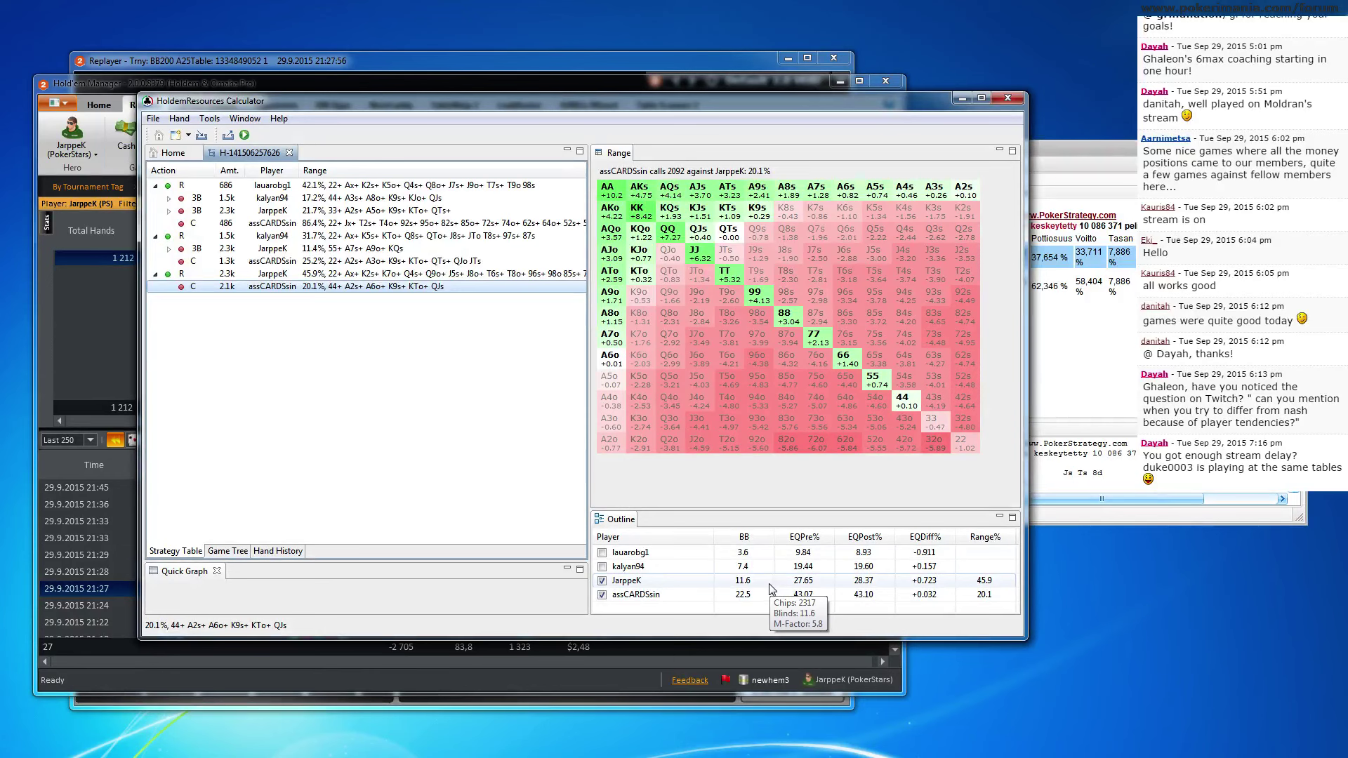
click(498, 274)
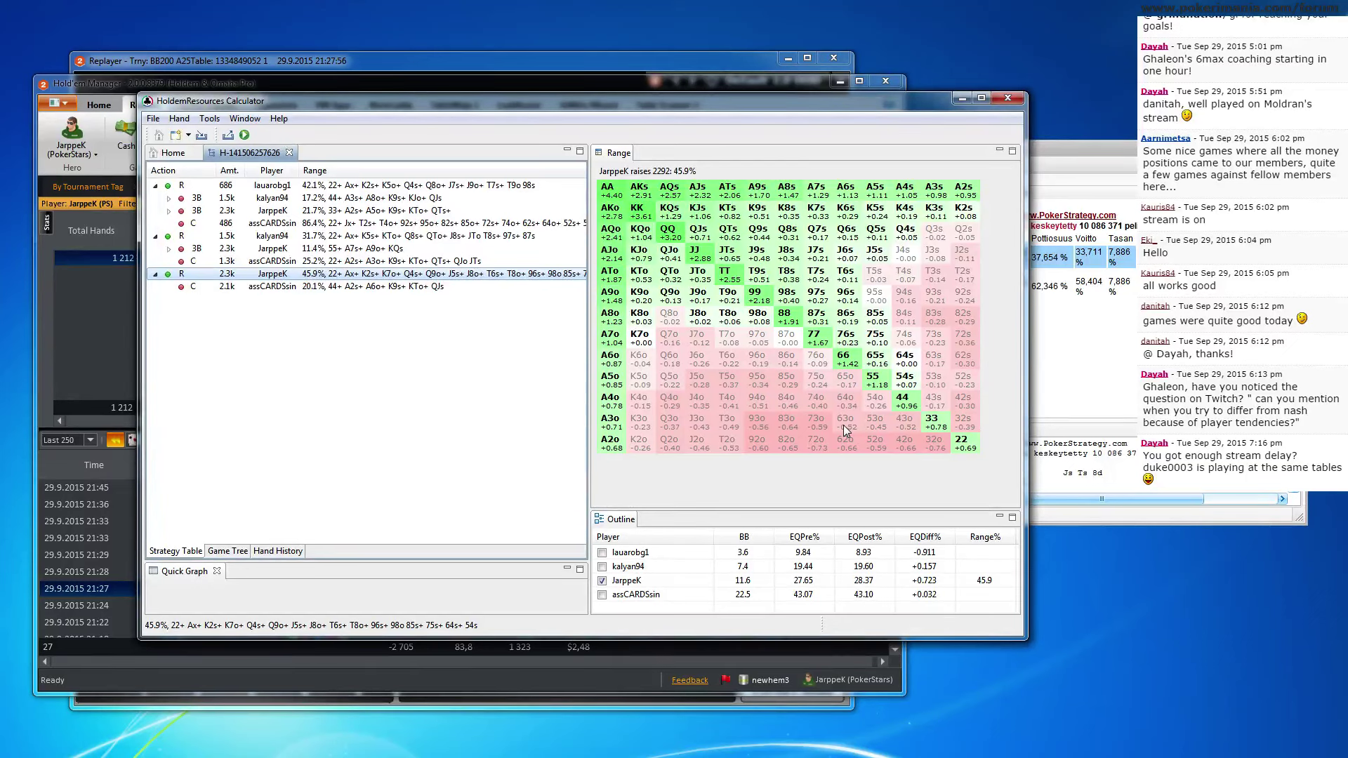
mouse_move(726, 589)
click(422, 288)
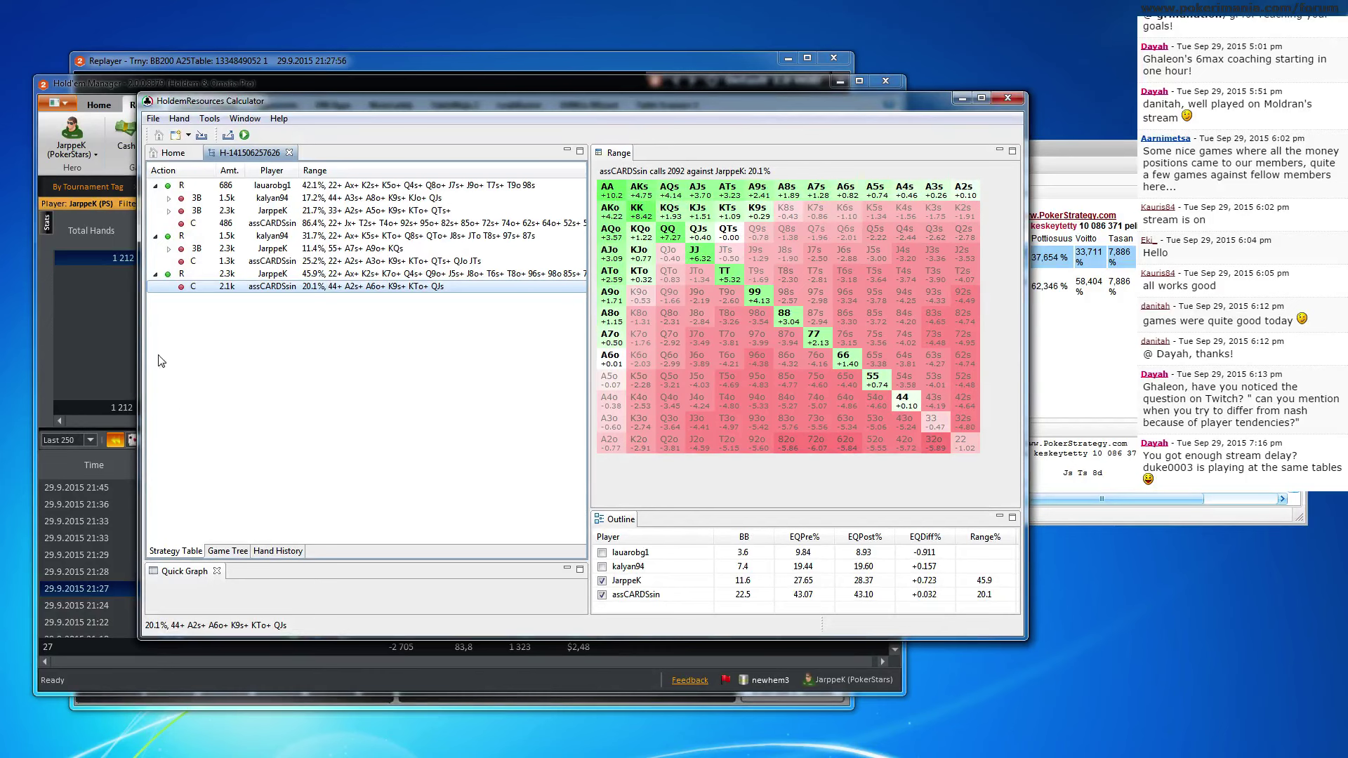
Open the marked K8 hand from 21:28 in Hold'em Manager's replayer and advance it past the limp to the hero's fold
click(125, 355)
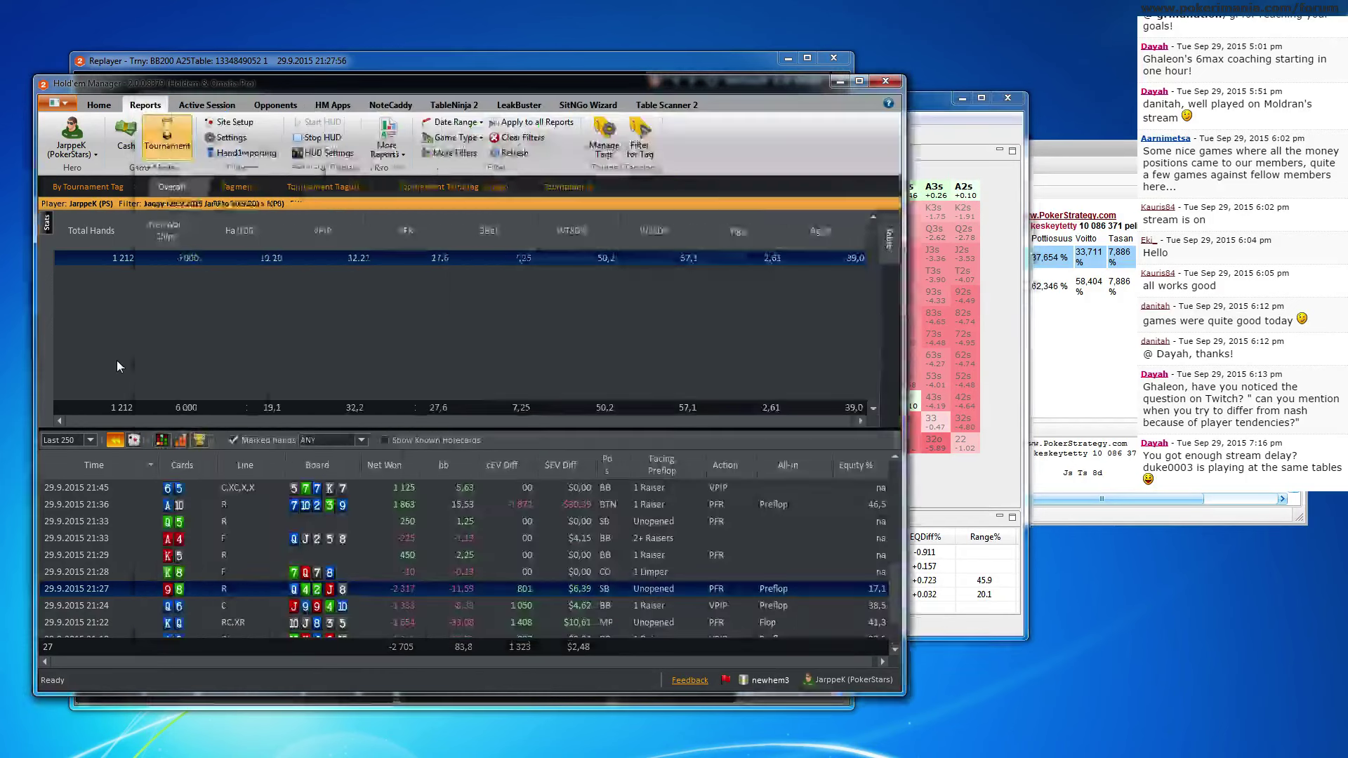
double_click(236, 574)
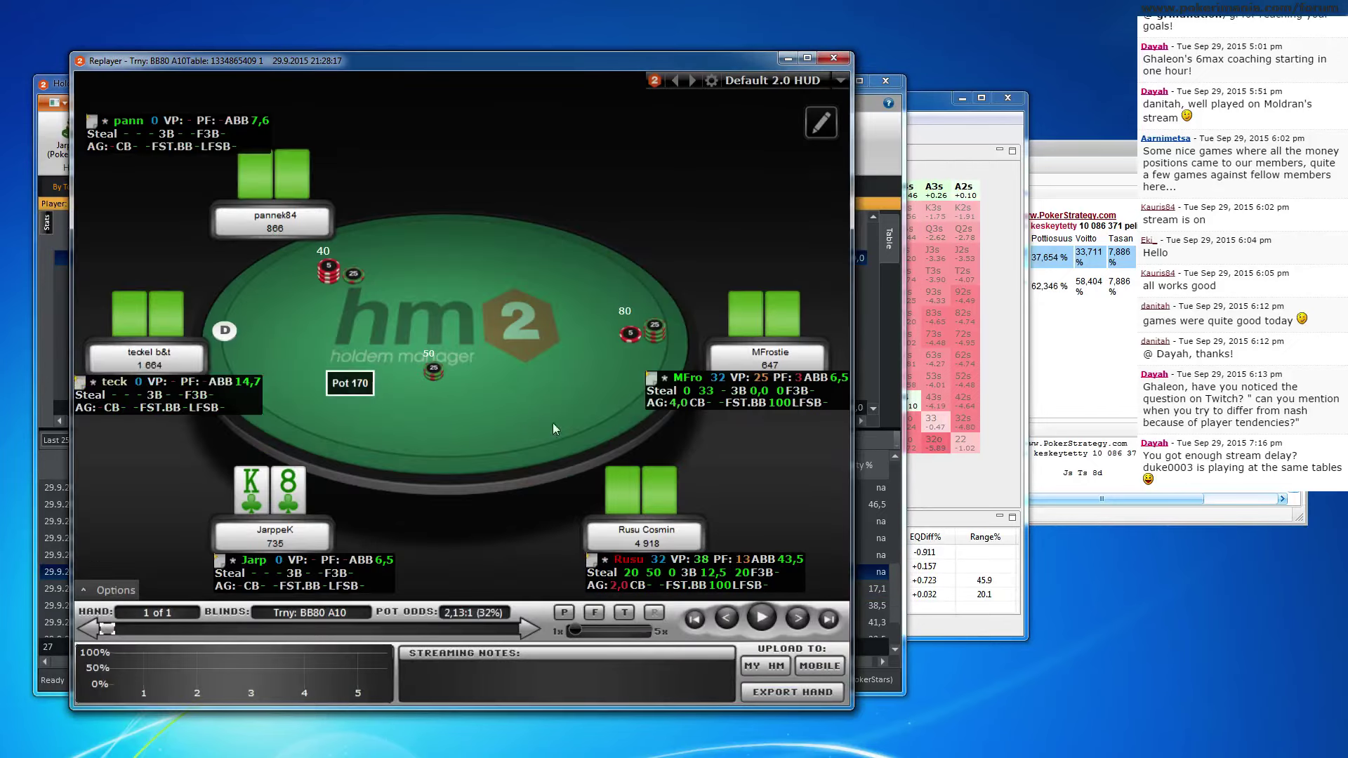
click(794, 620)
click(794, 620)
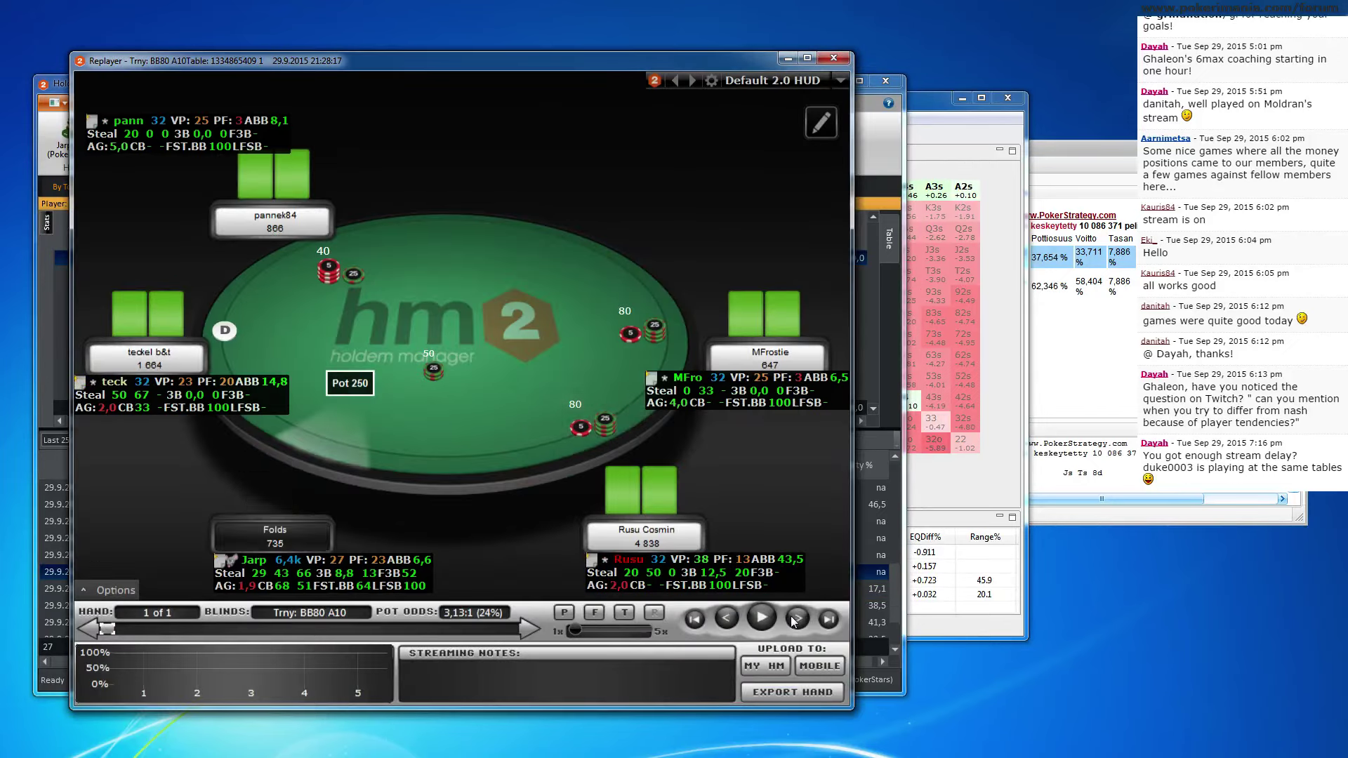
Copy the K8 hand from 21:28, calculate it as a basic hand in HoldemResources Calculator, and show the hero's 735 raising range
click(726, 617)
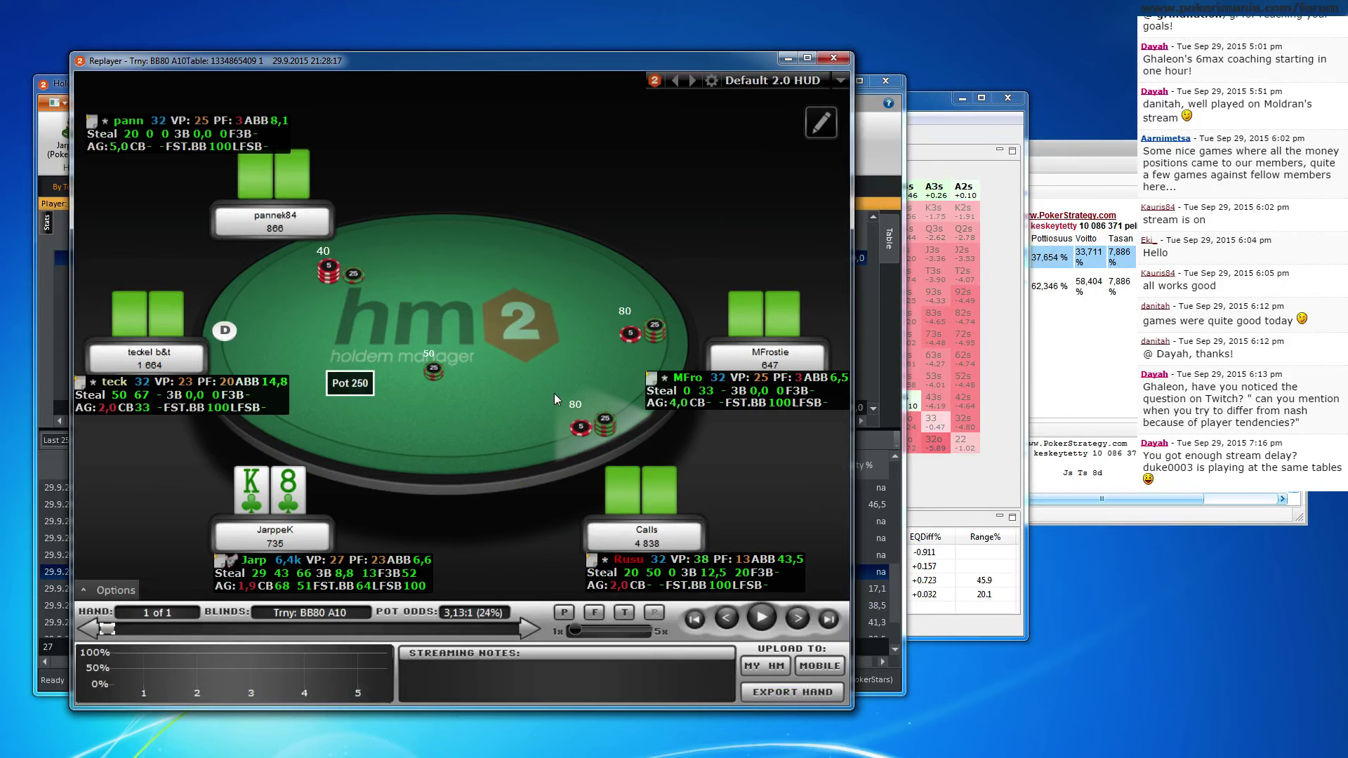
click(833, 57)
right_click(194, 569)
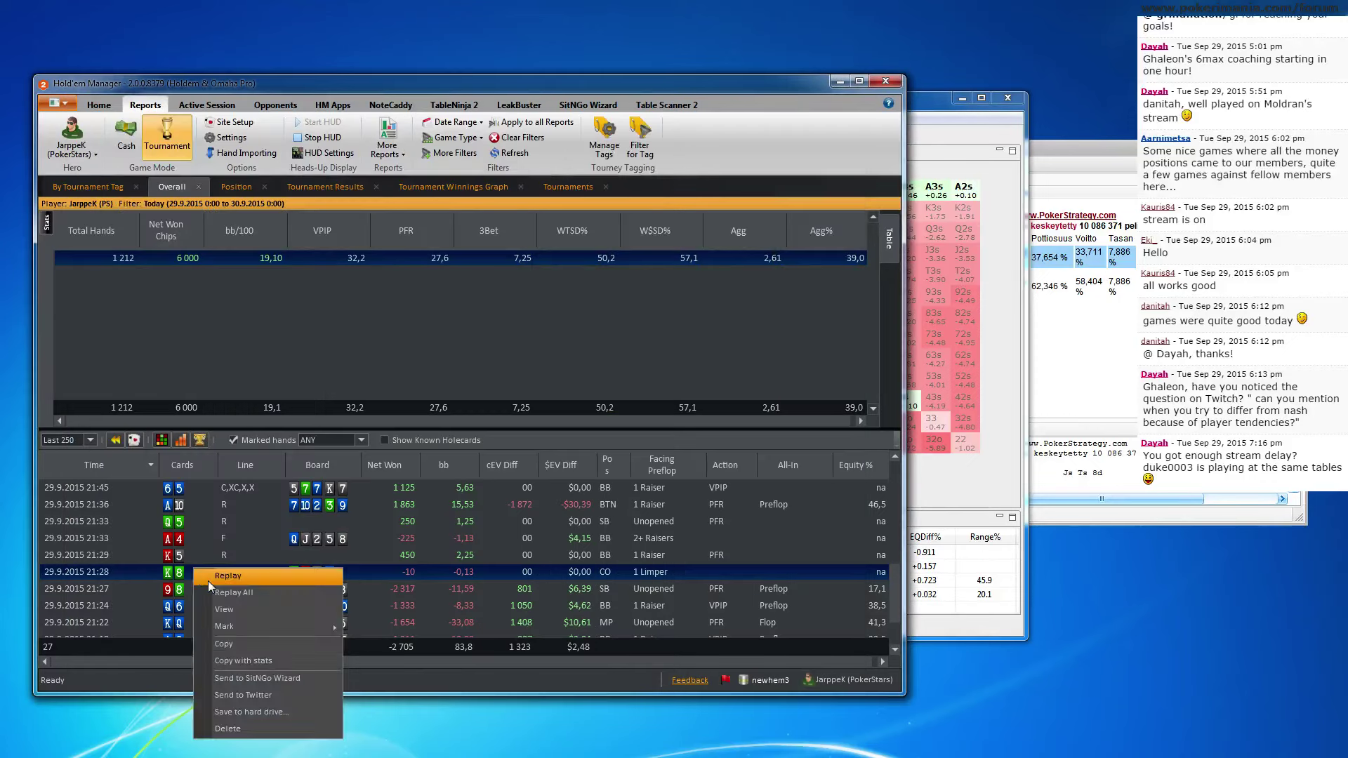
click(232, 644)
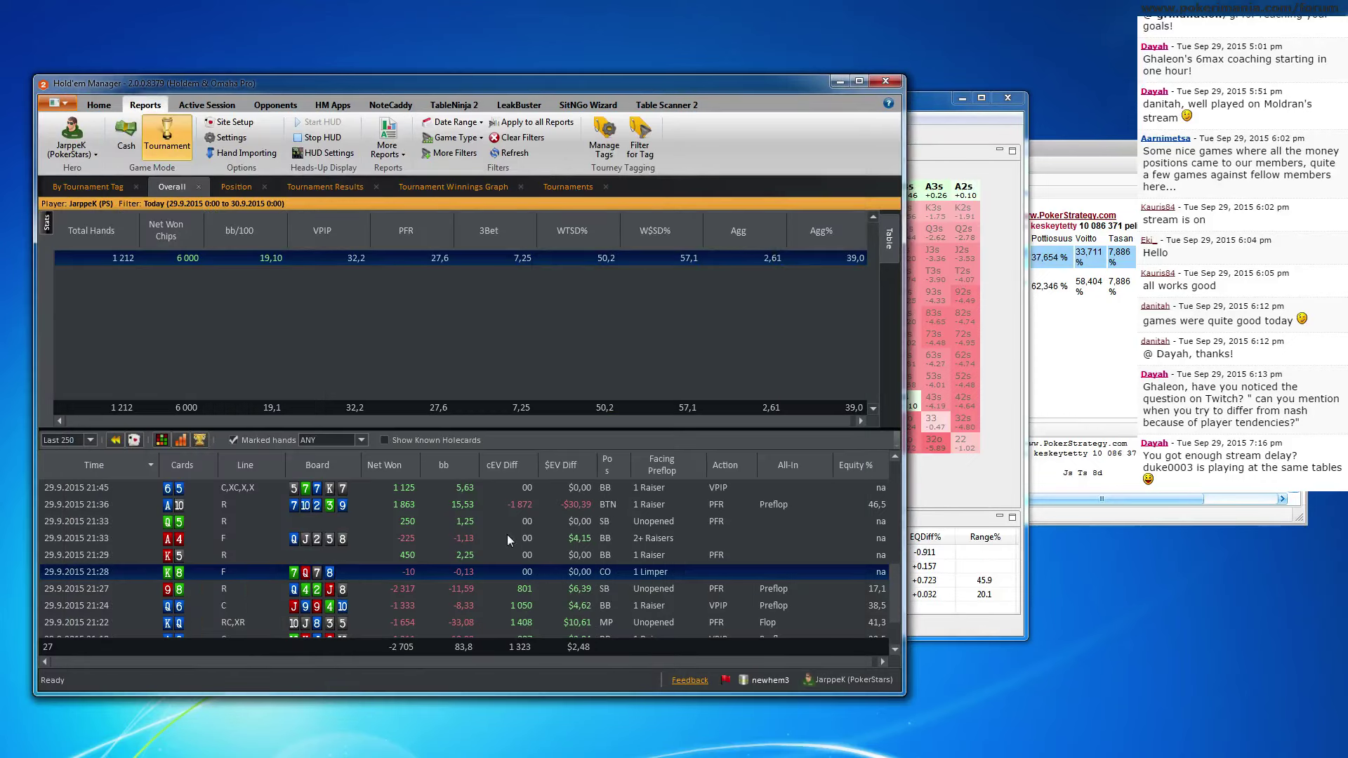
click(1001, 349)
click(295, 152)
click(202, 191)
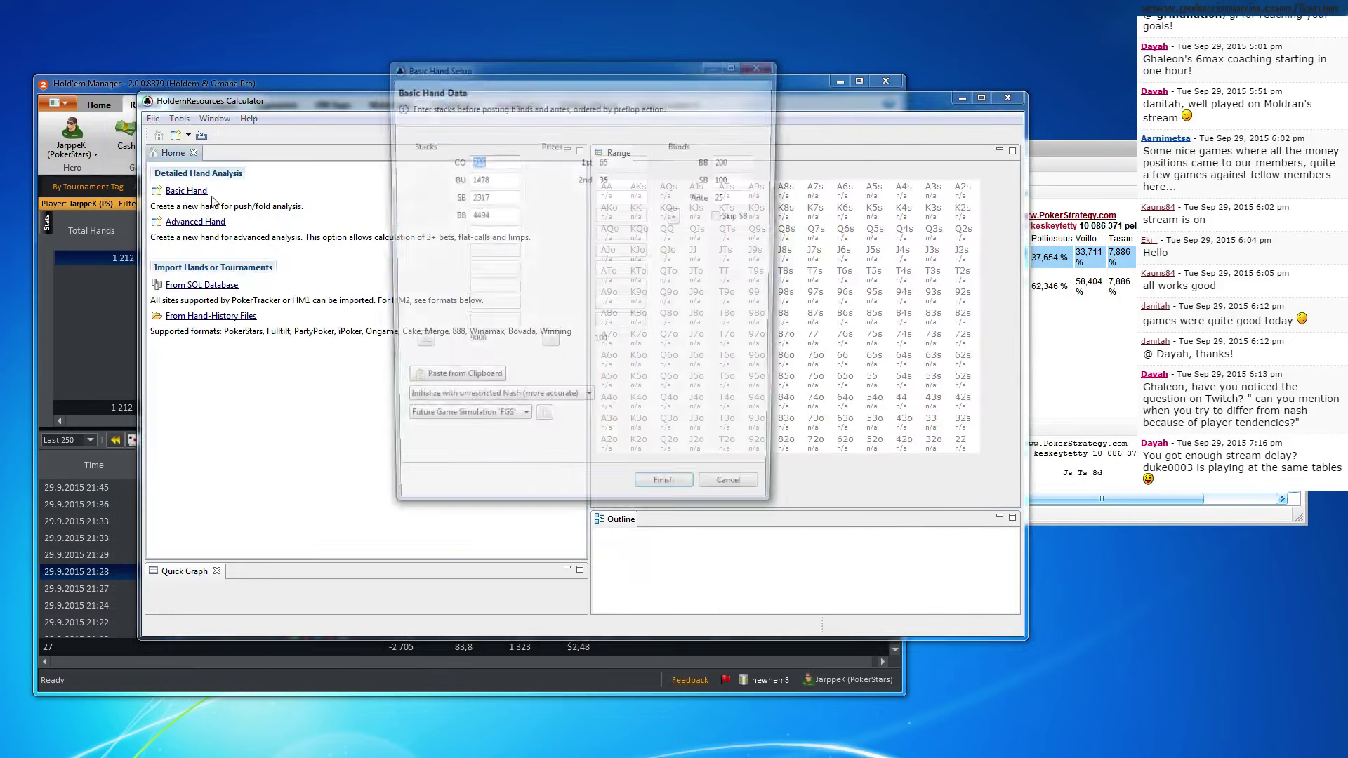
click(669, 497)
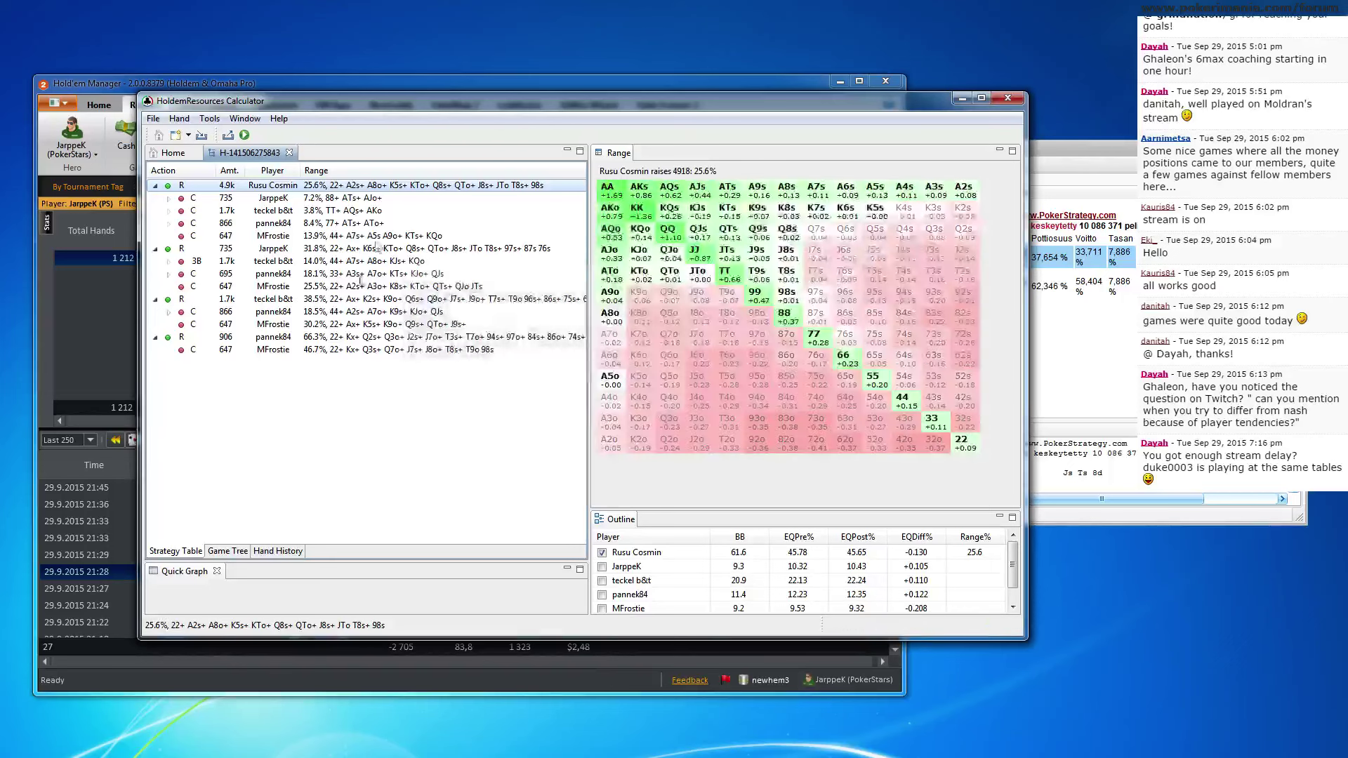
click(368, 250)
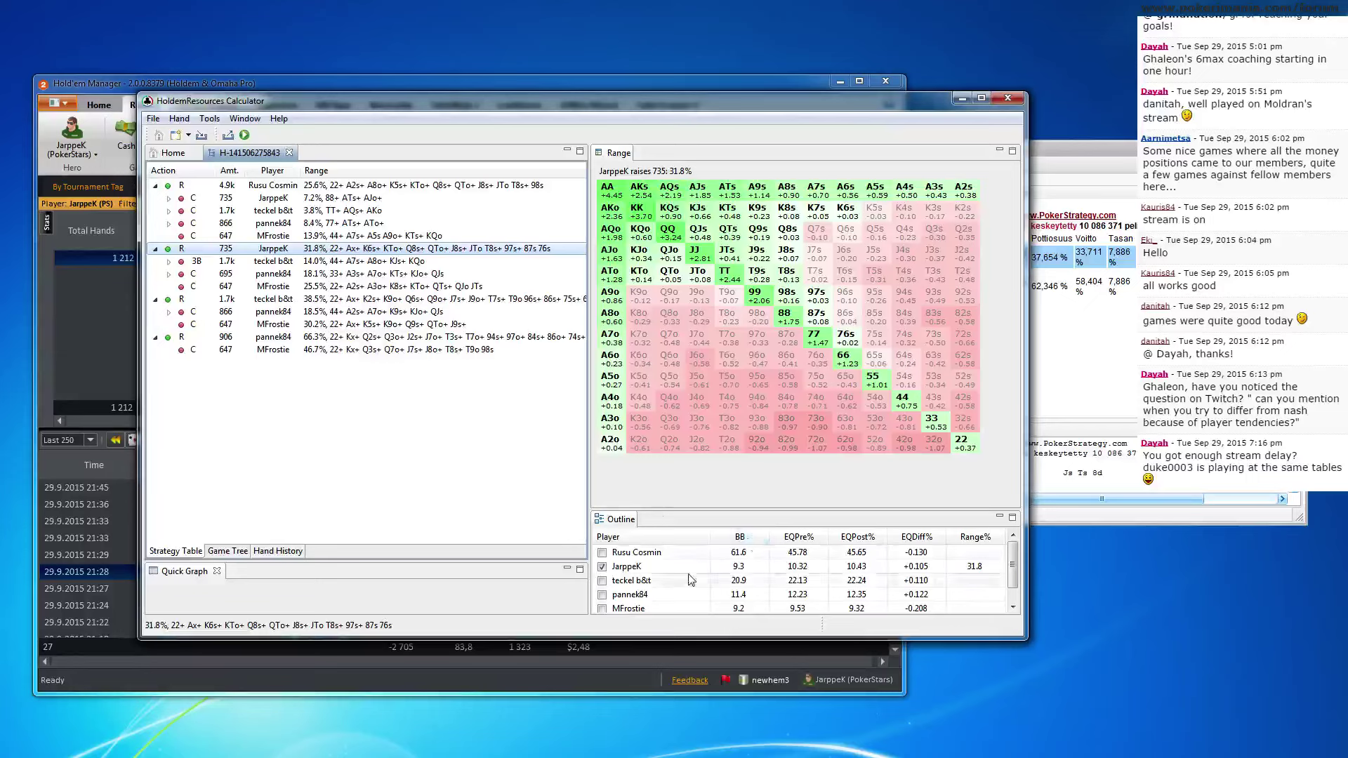
Reopen the K8 hand in the replayer and recalculate it in HoldemResources Calculator as an advanced 3-Bet hand with limps allowed
click(49, 314)
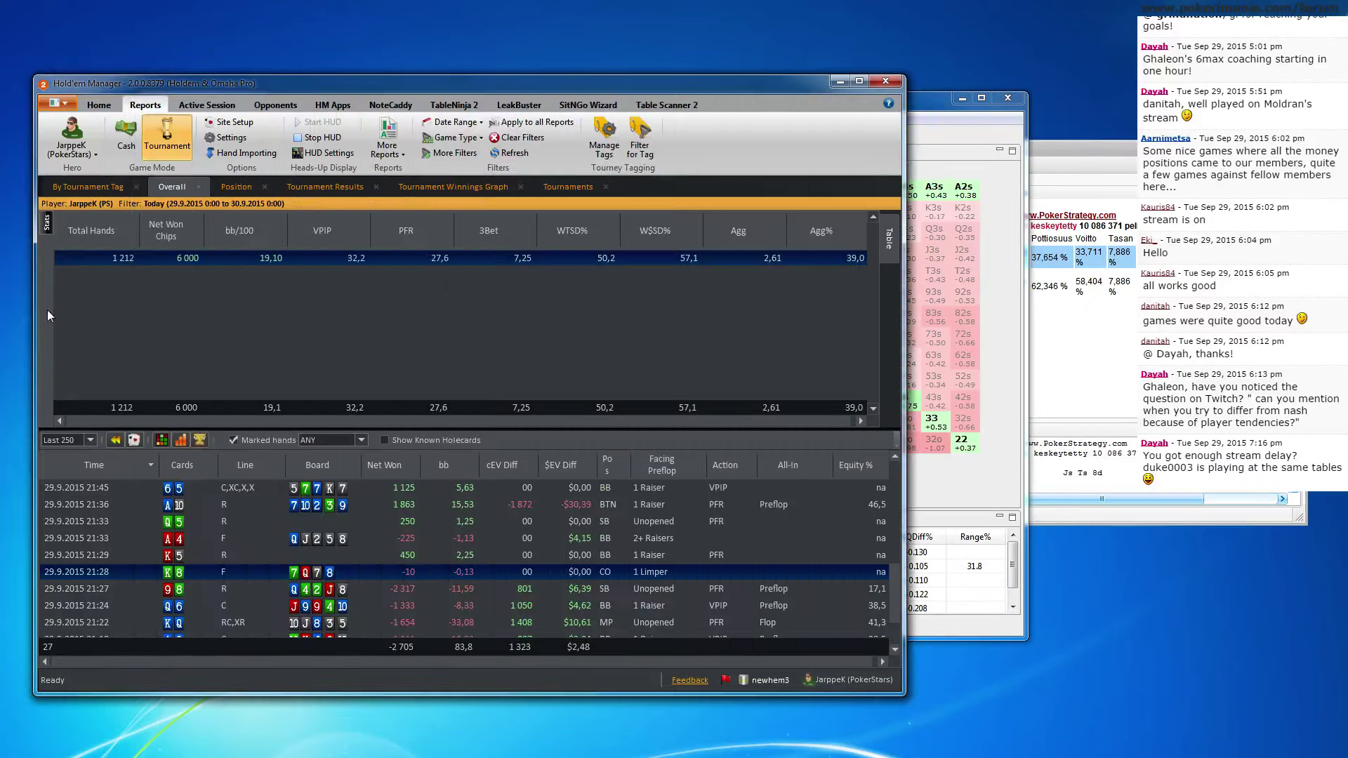
double_click(175, 571)
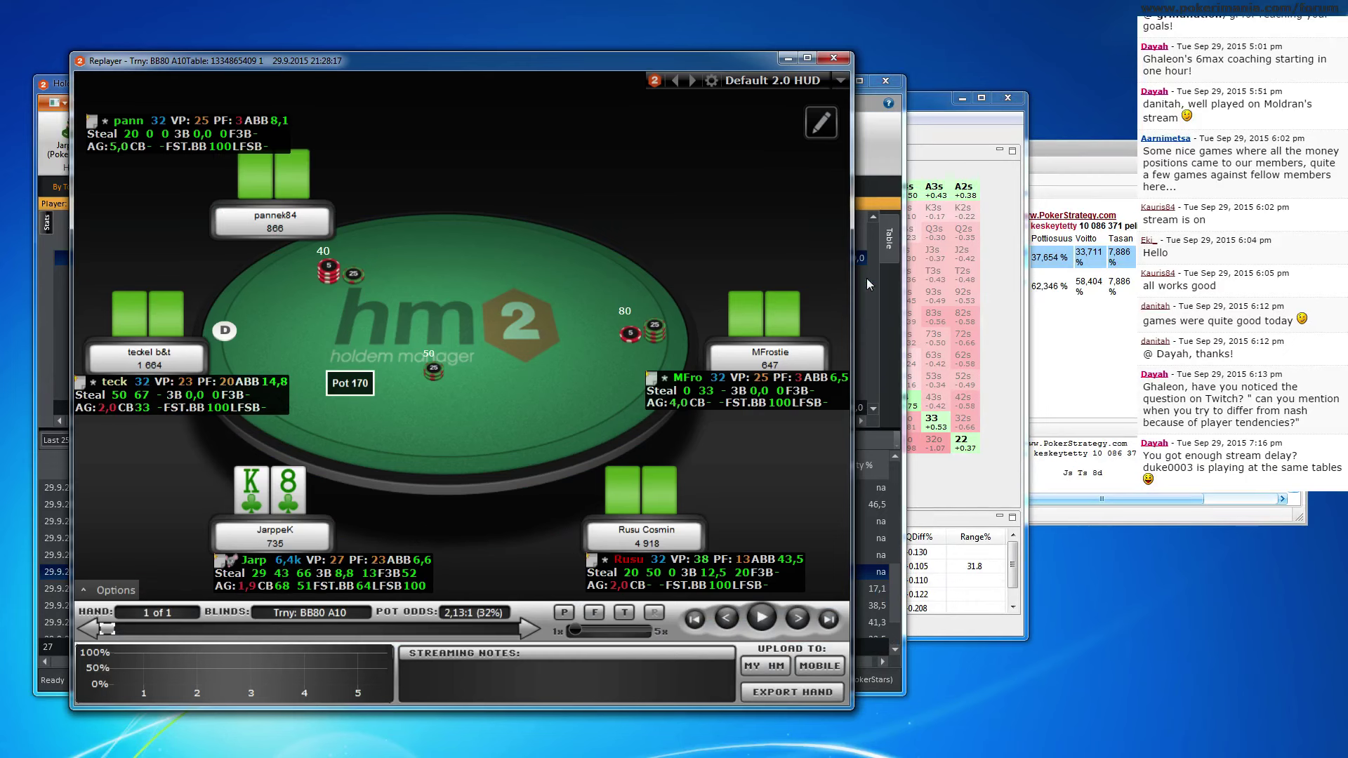
click(920, 292)
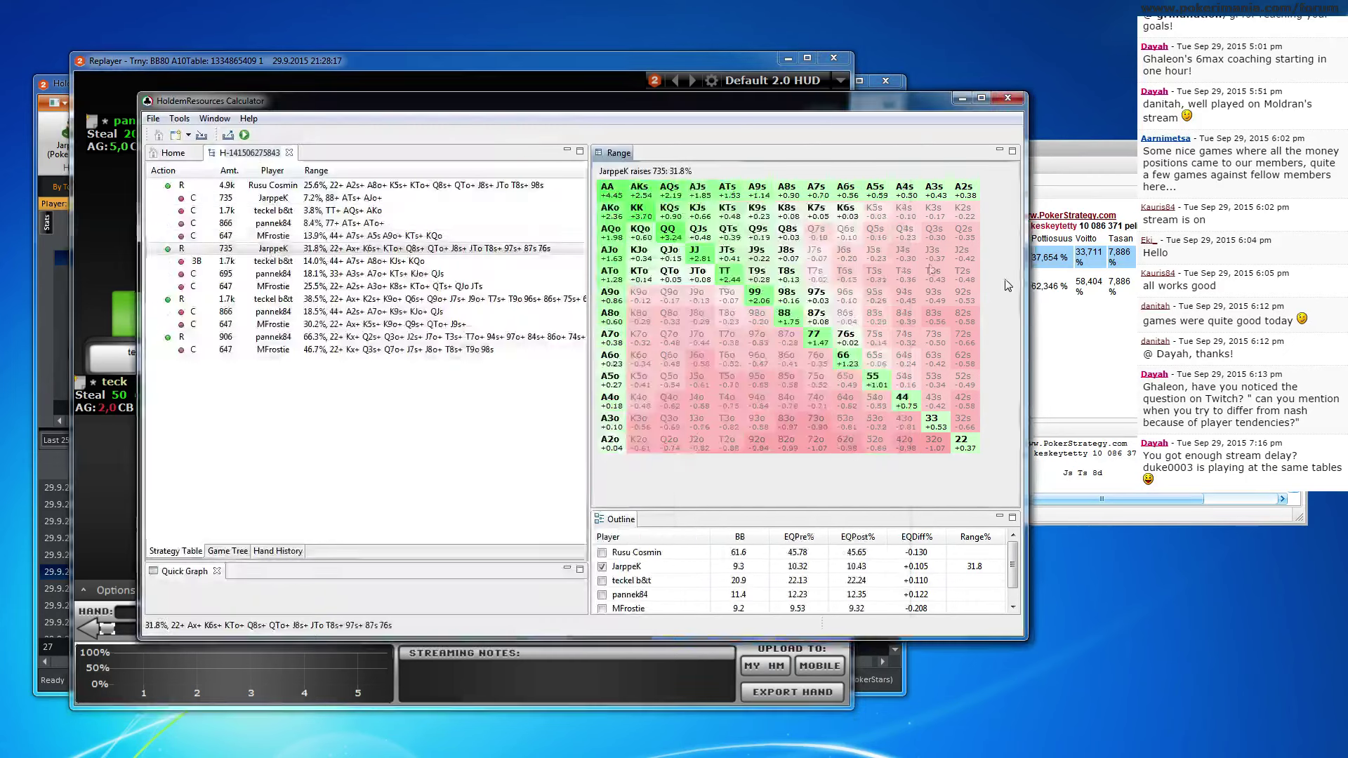
click(309, 152)
click(191, 222)
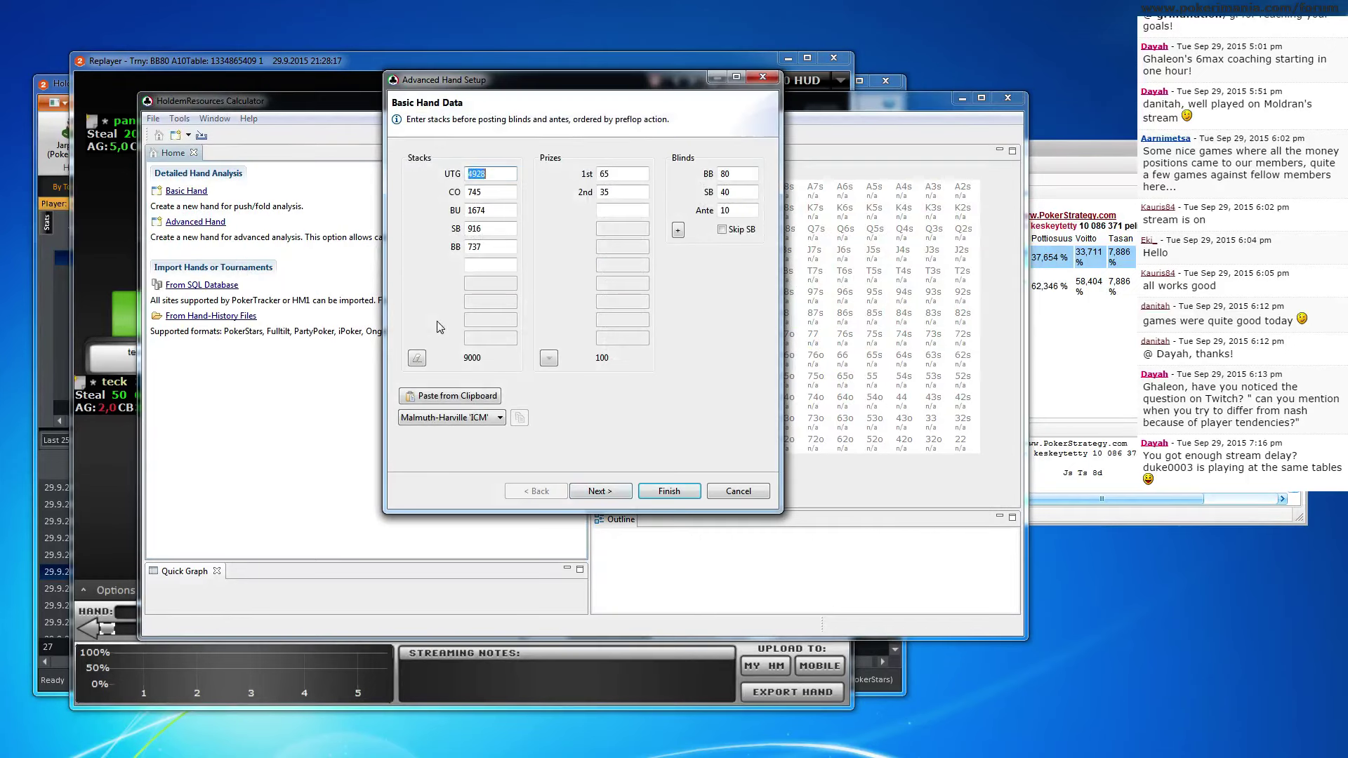
click(608, 490)
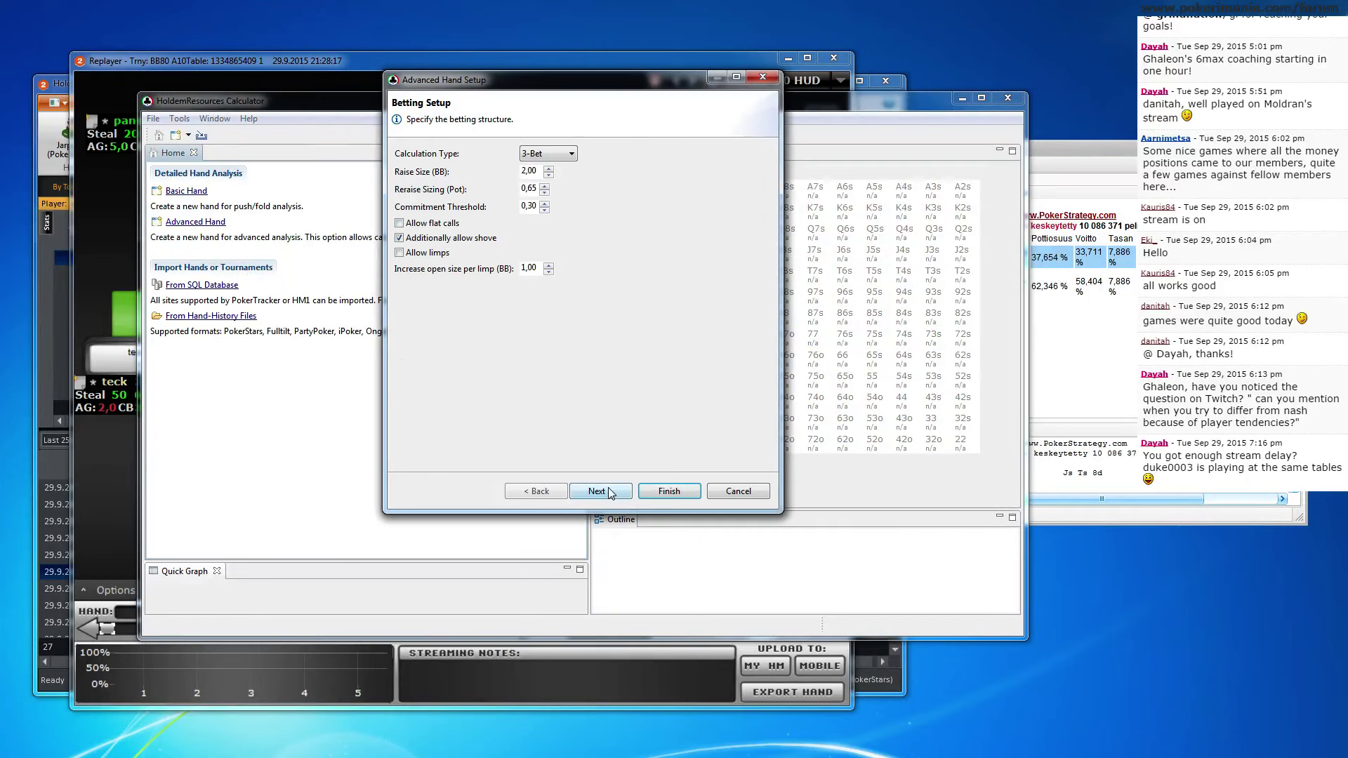
click(437, 253)
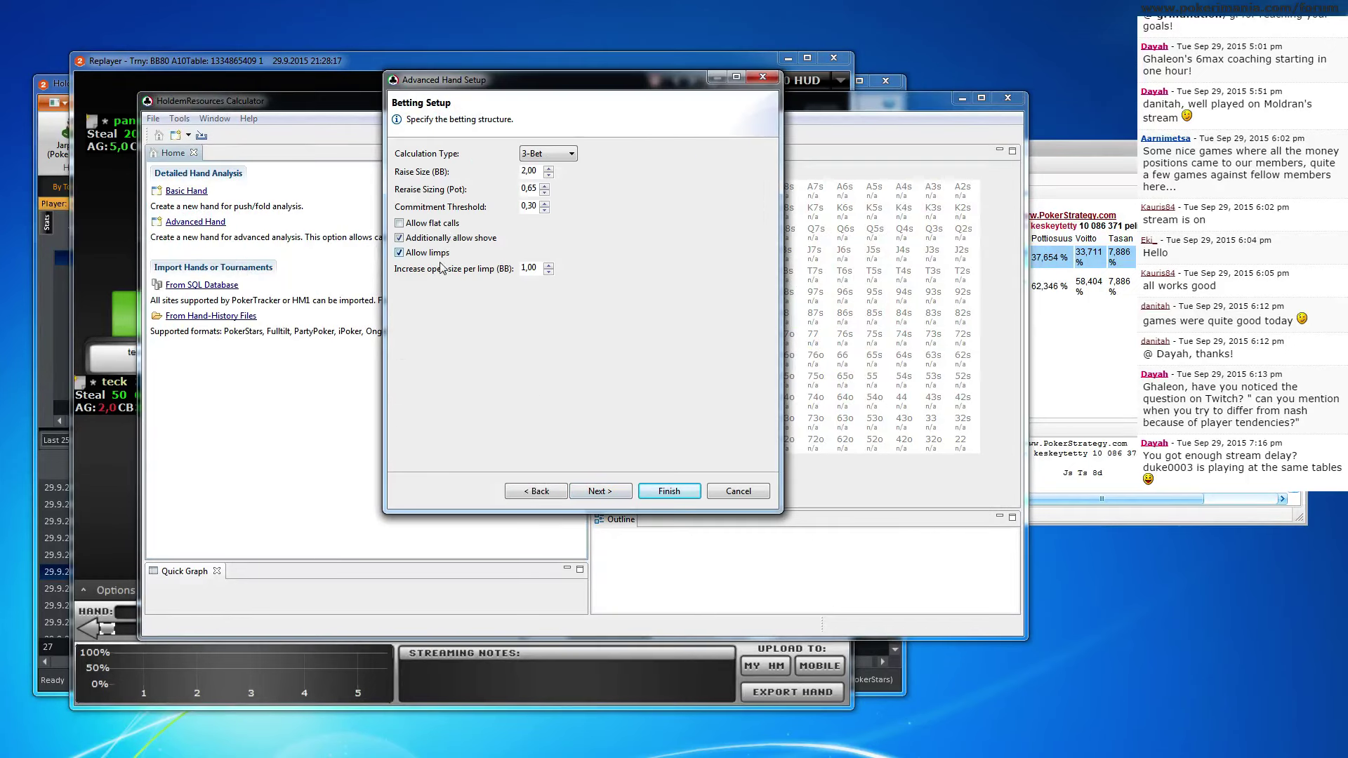
click(621, 495)
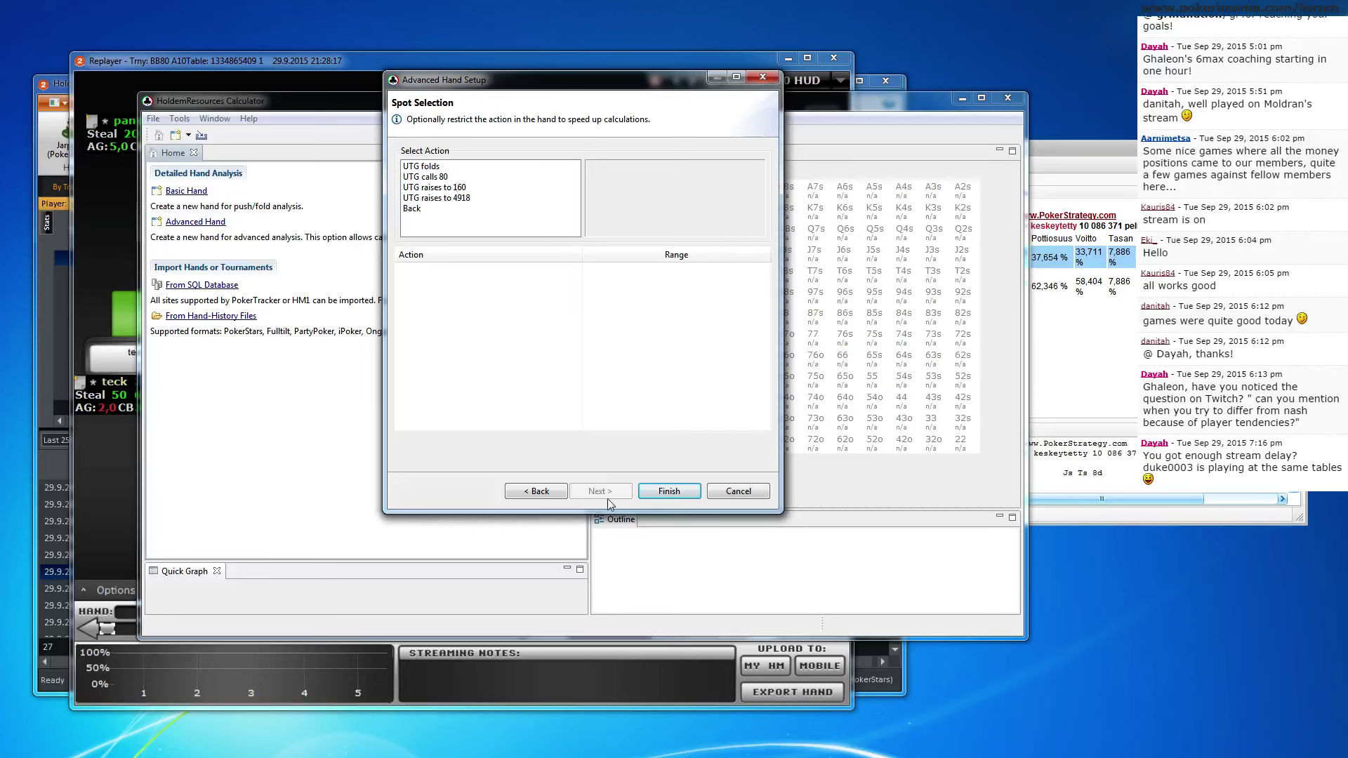
click(654, 490)
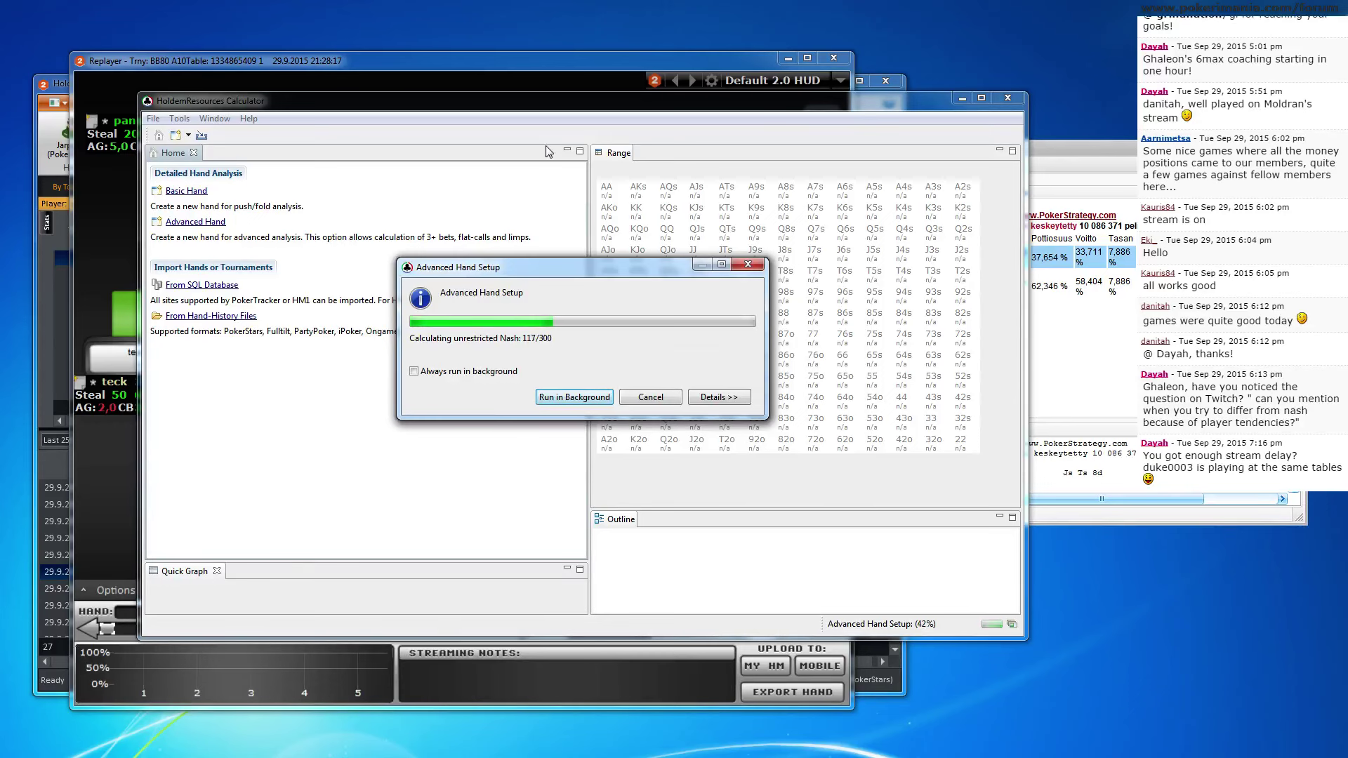
Review the K8 replay up to the under-the-gun player's limp, and return to the advanced calculation in HoldemResources Calculator
click(571, 62)
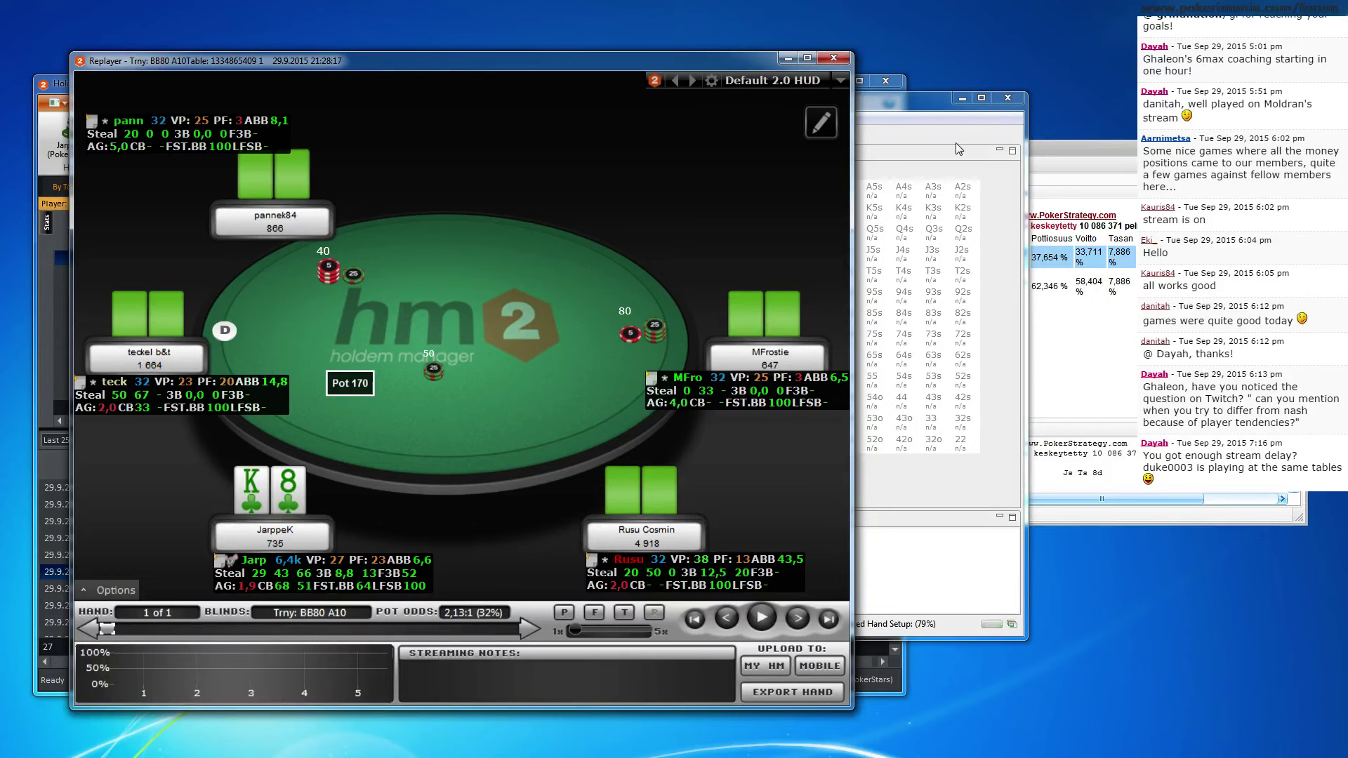
click(937, 104)
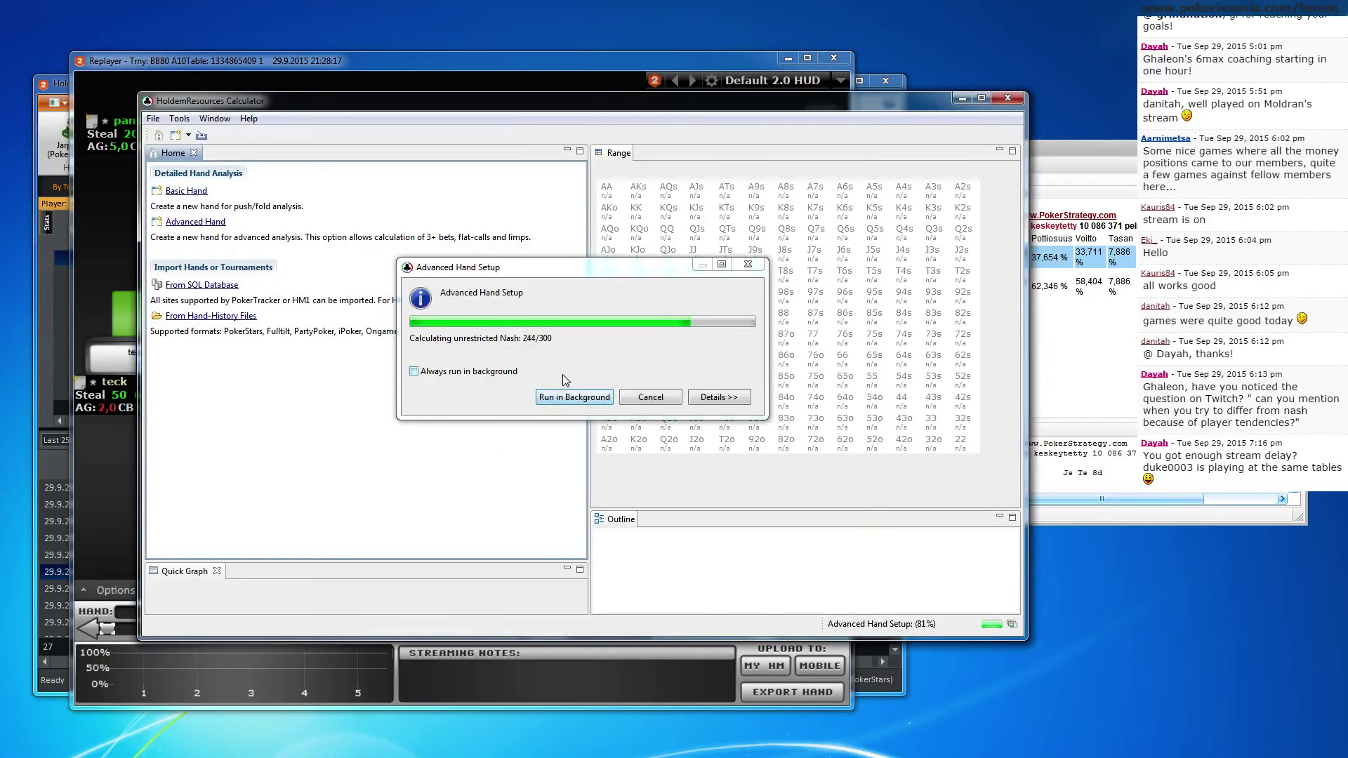
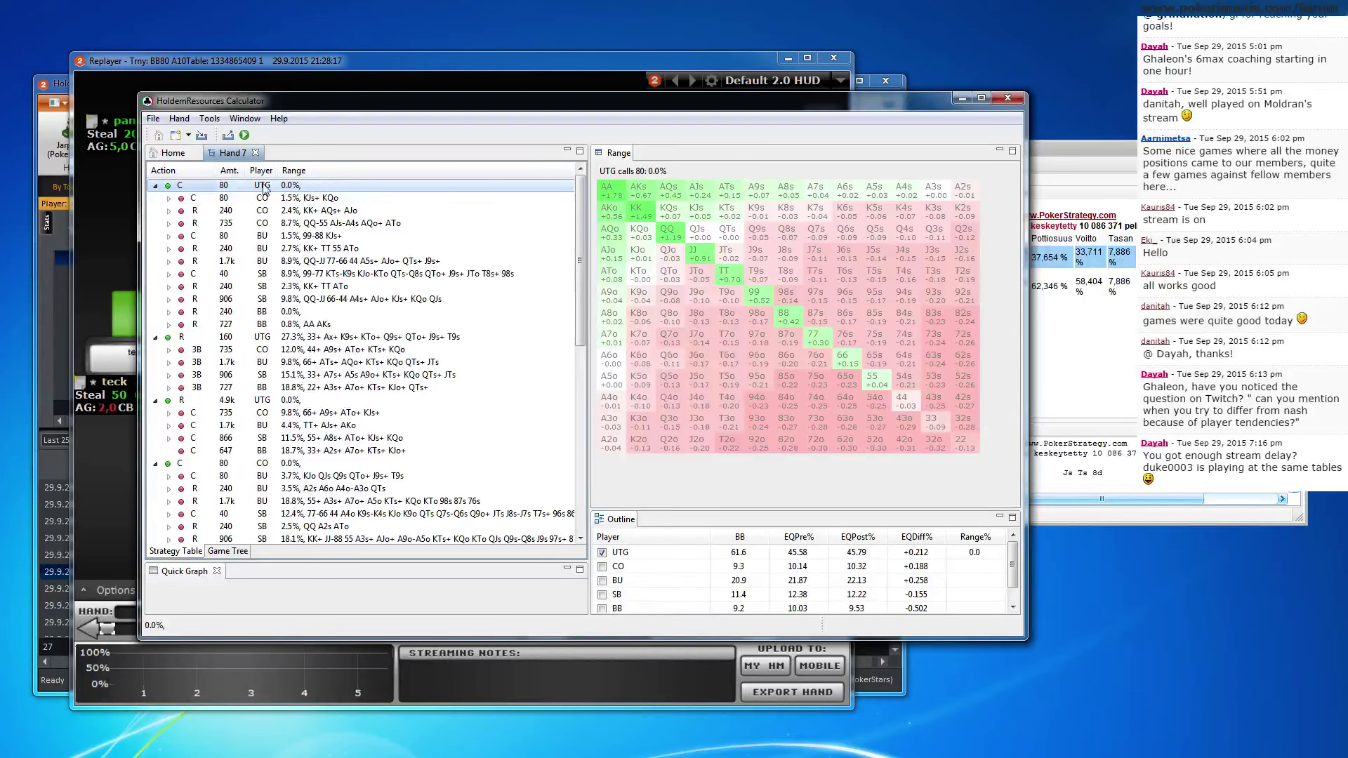
click(427, 67)
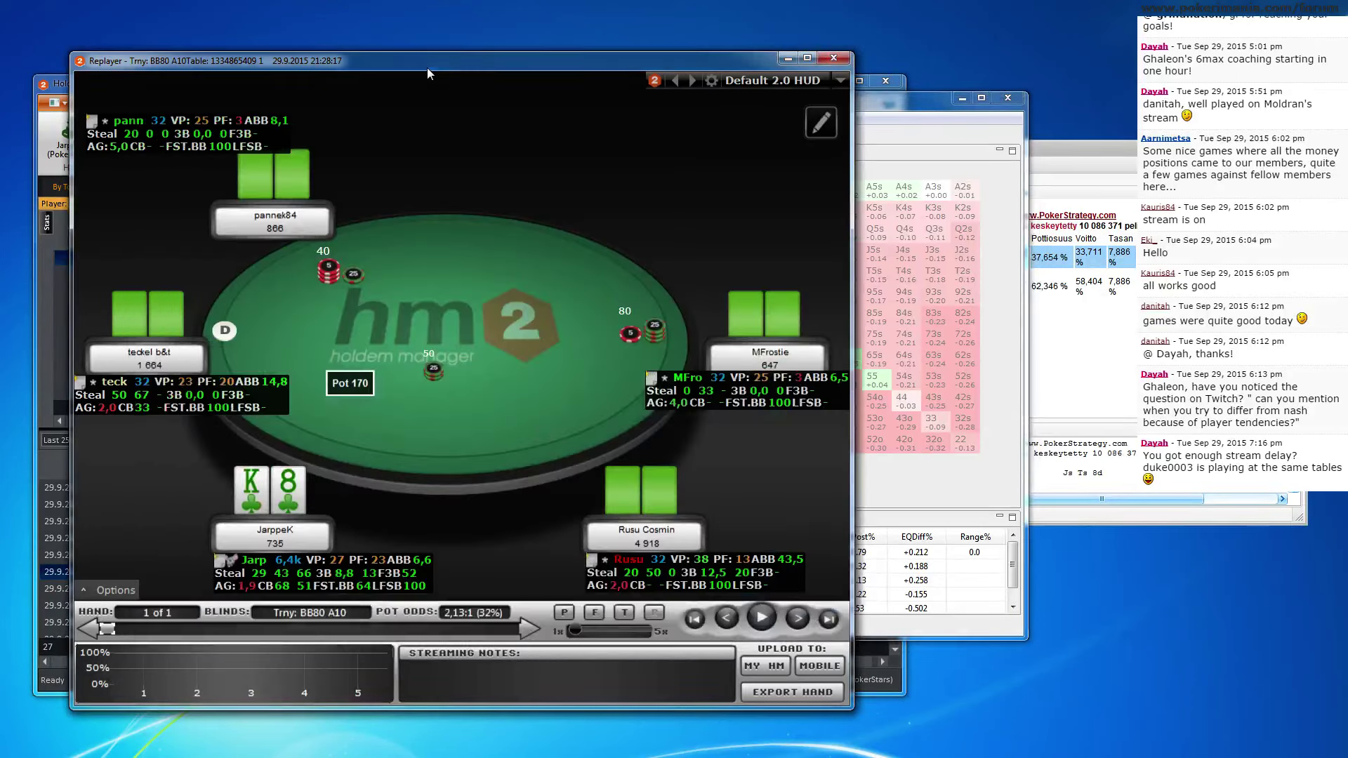
click(797, 618)
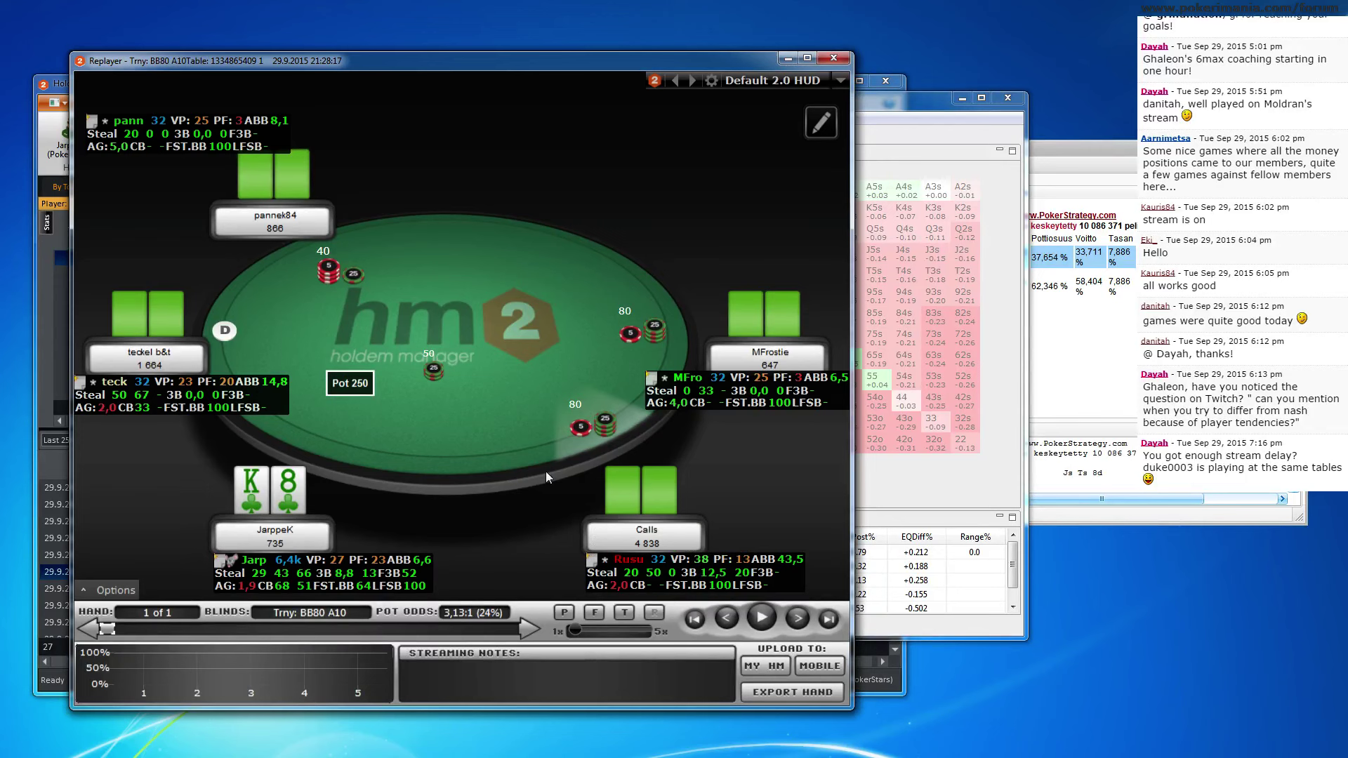
click(59, 87)
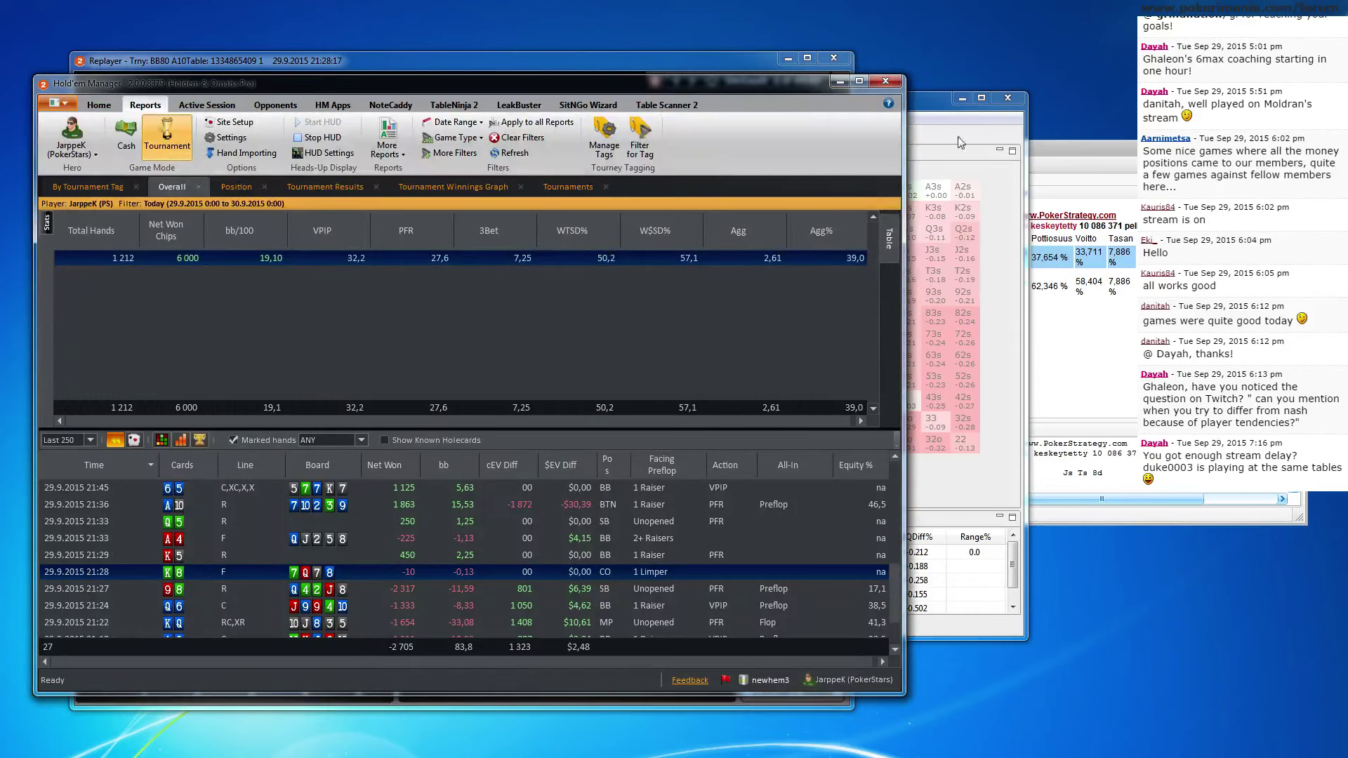
key(alt+Tab)
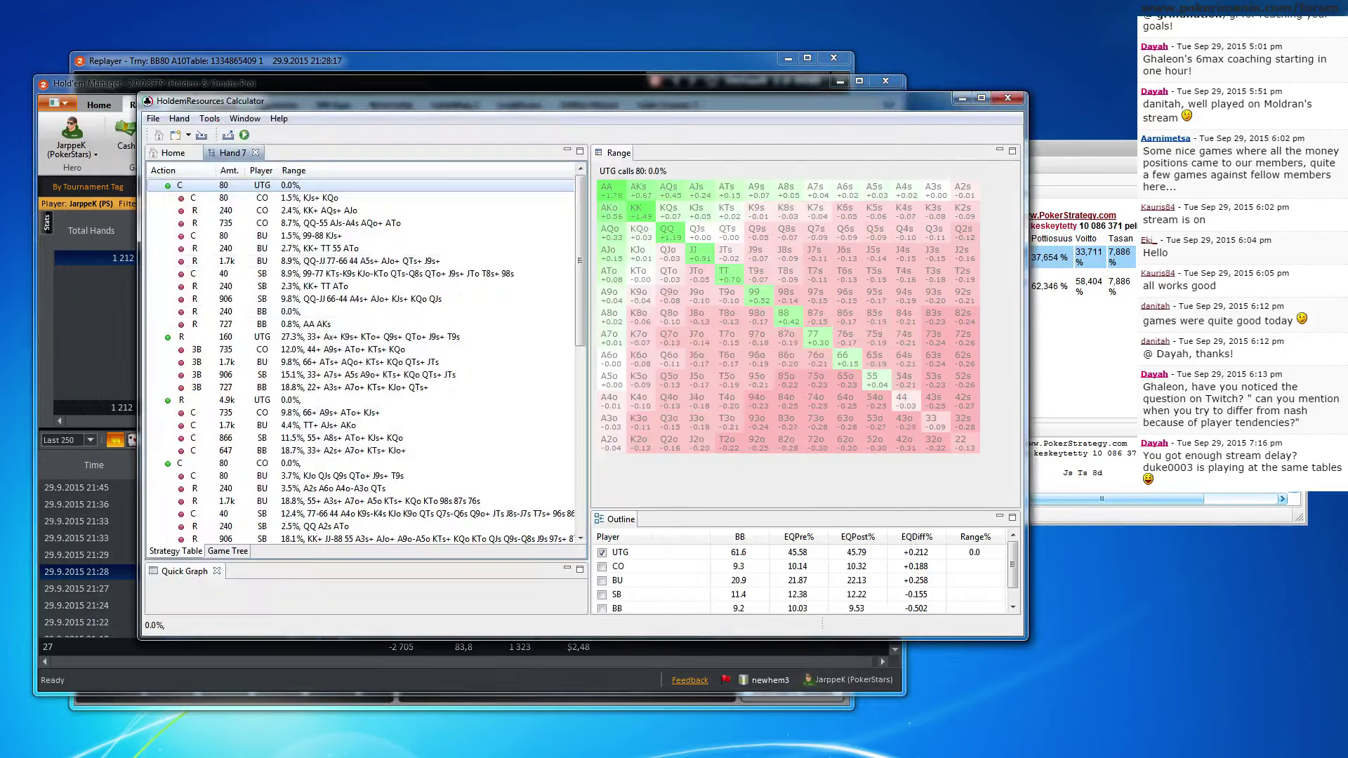
Edit the range for UTG calling 80, setting it to 19.0% of hands
right_click(299, 185)
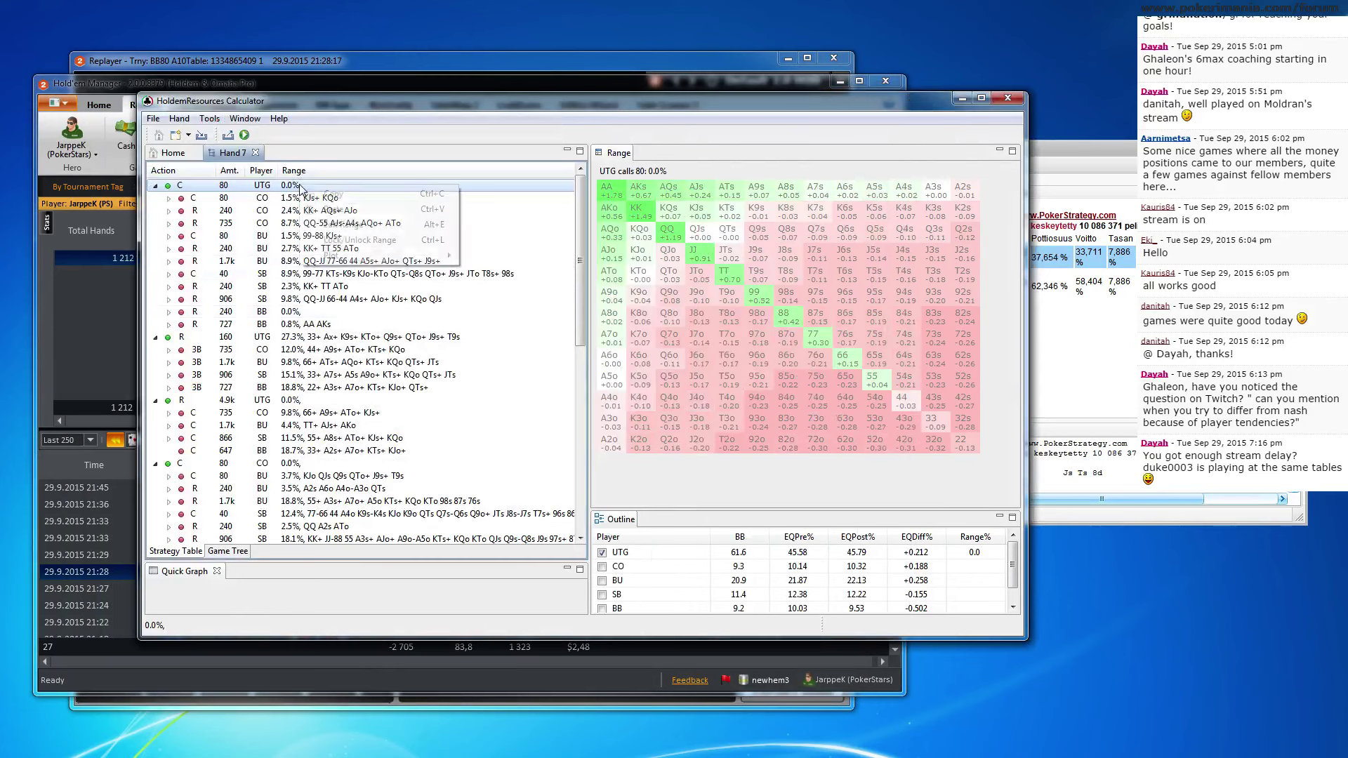
click(331, 225)
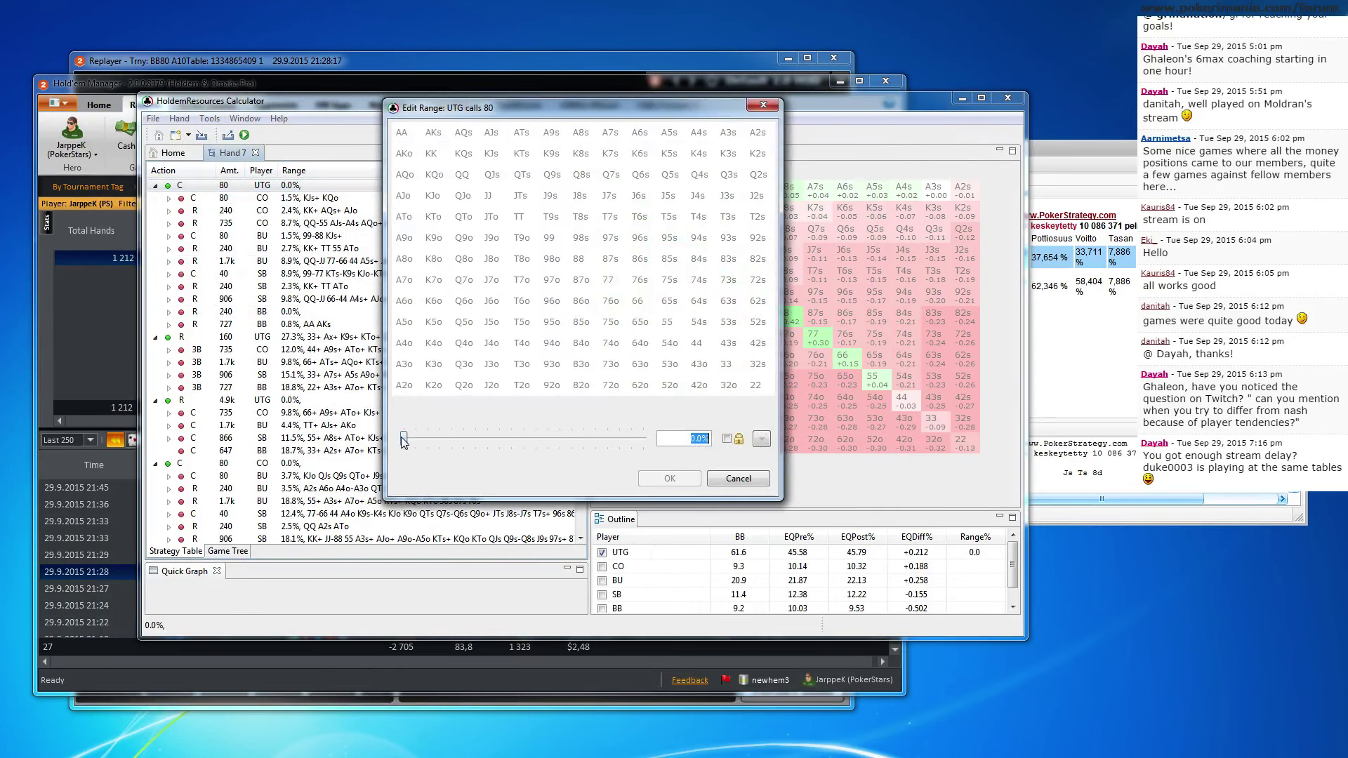
drag(402, 439, 448, 442)
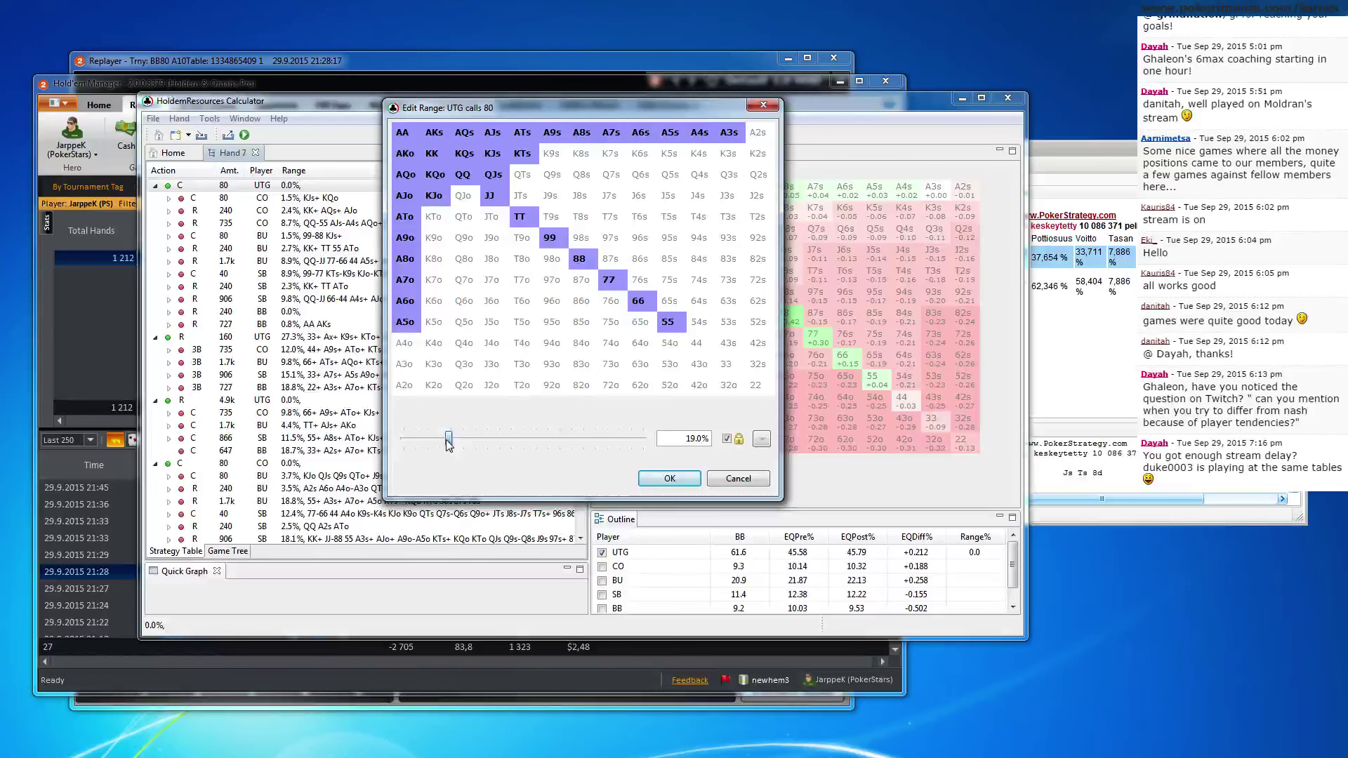
click(414, 136)
Apply a 30% hand weight to AA, KK, QQ, JJ and to suited and offsuit AK, AQ, AJ and AT
click(762, 440)
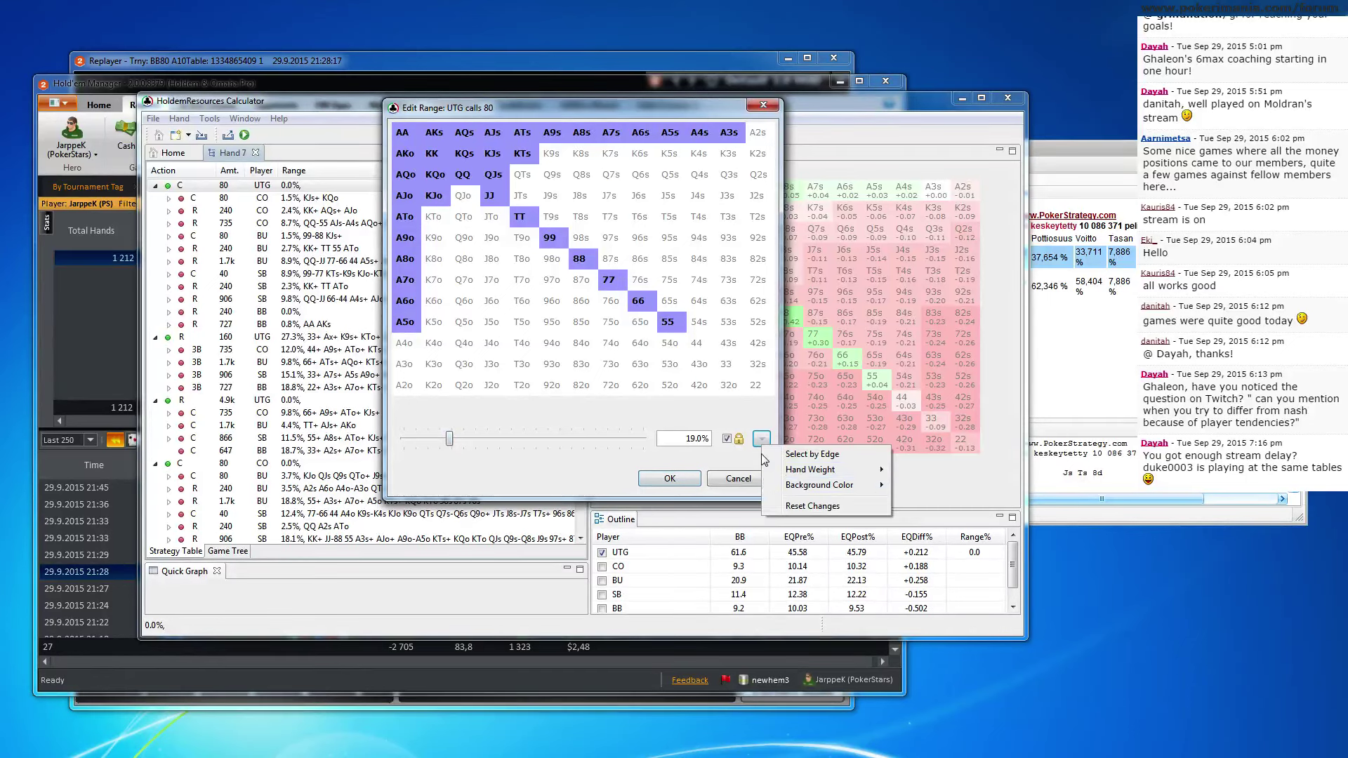
mouse_move(843, 469)
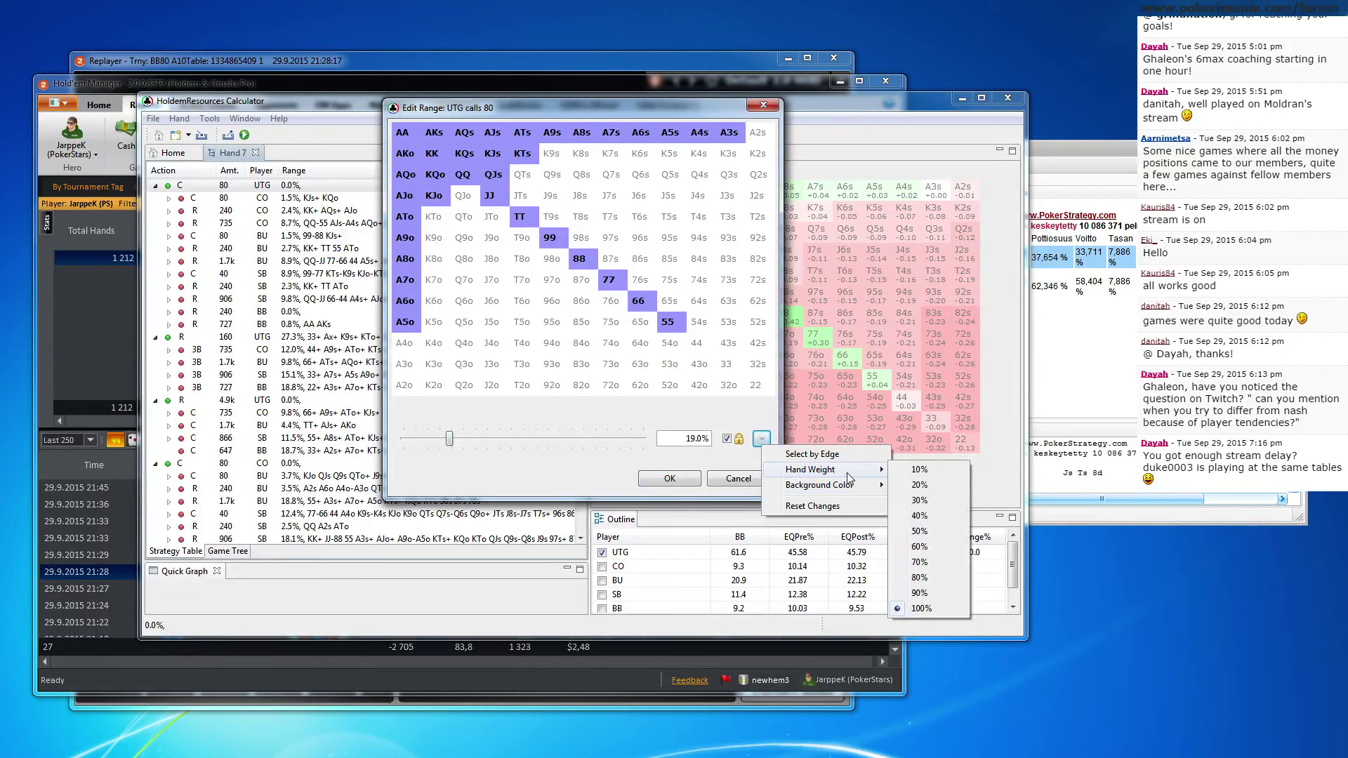
click(921, 501)
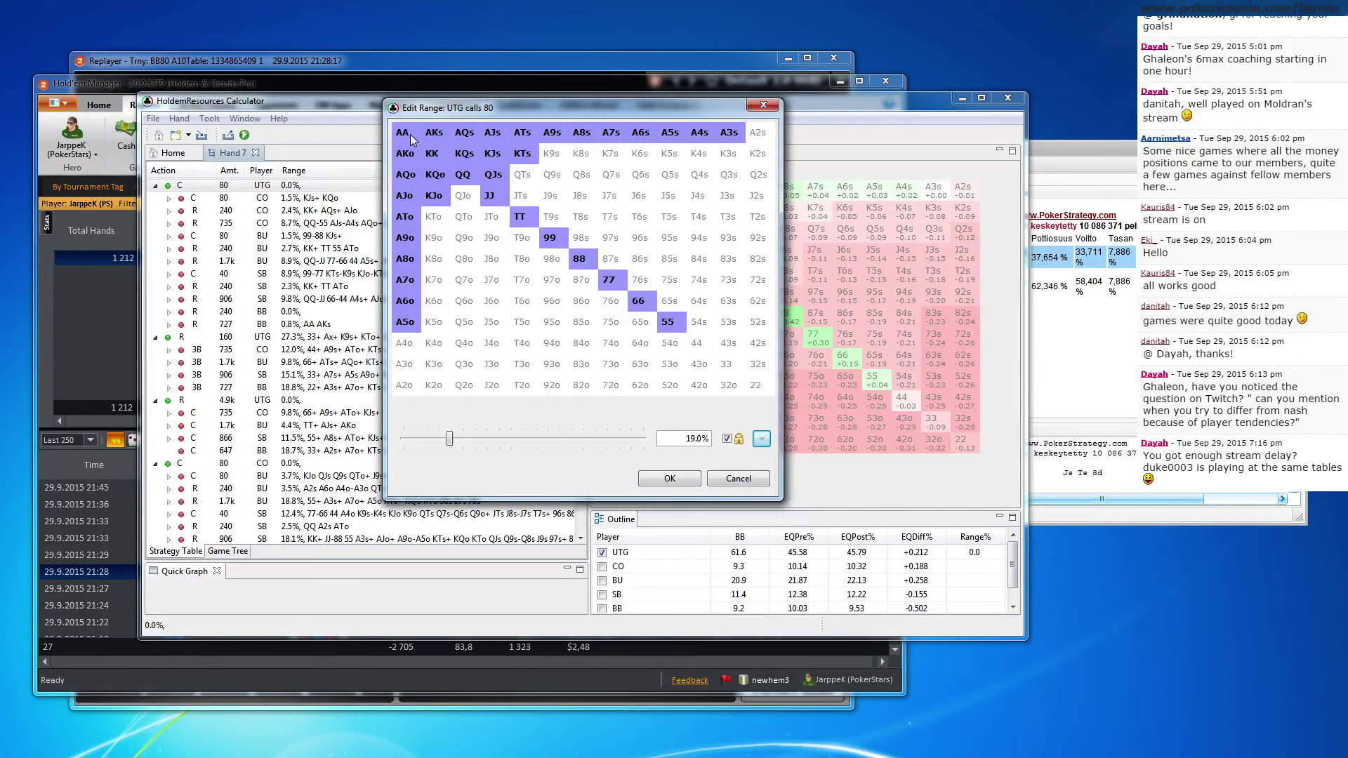
drag(413, 138, 480, 193)
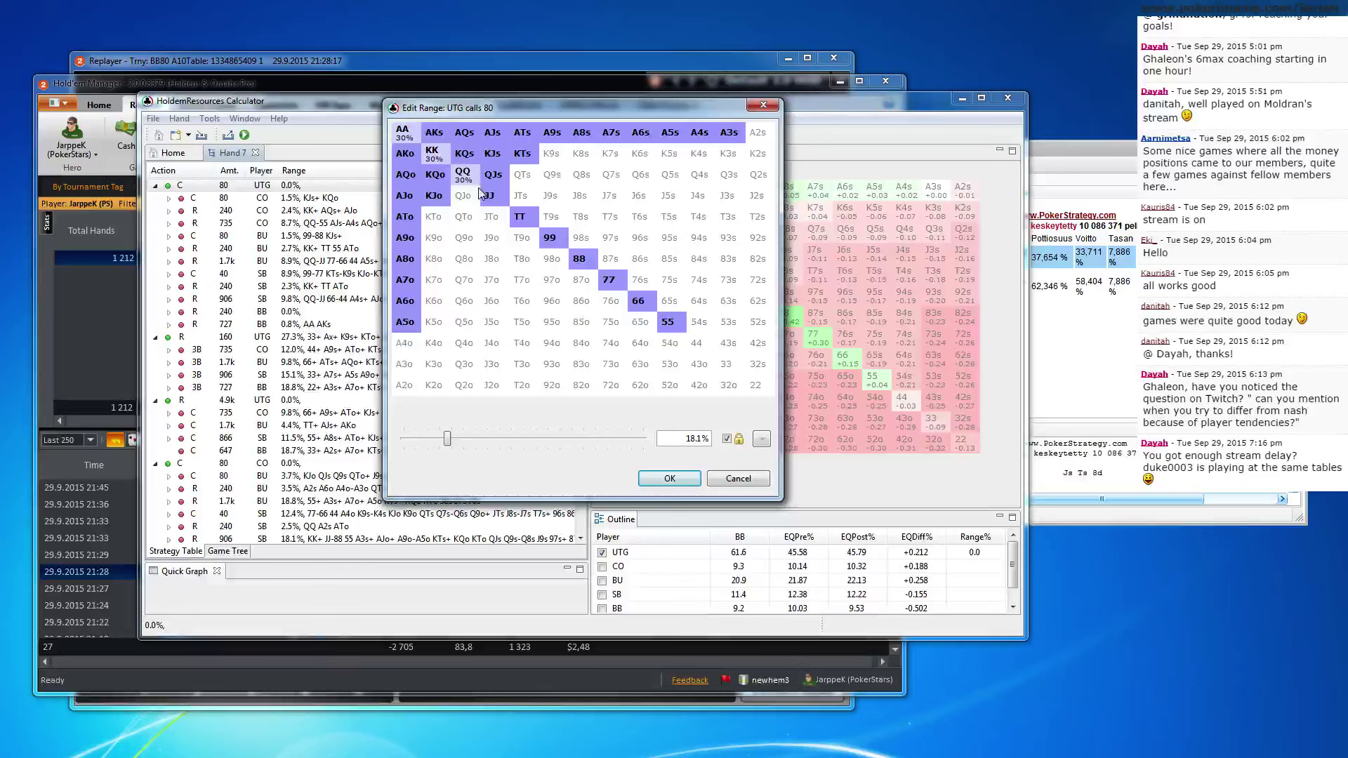
click(432, 134)
click(406, 155)
click(464, 134)
click(406, 176)
click(493, 134)
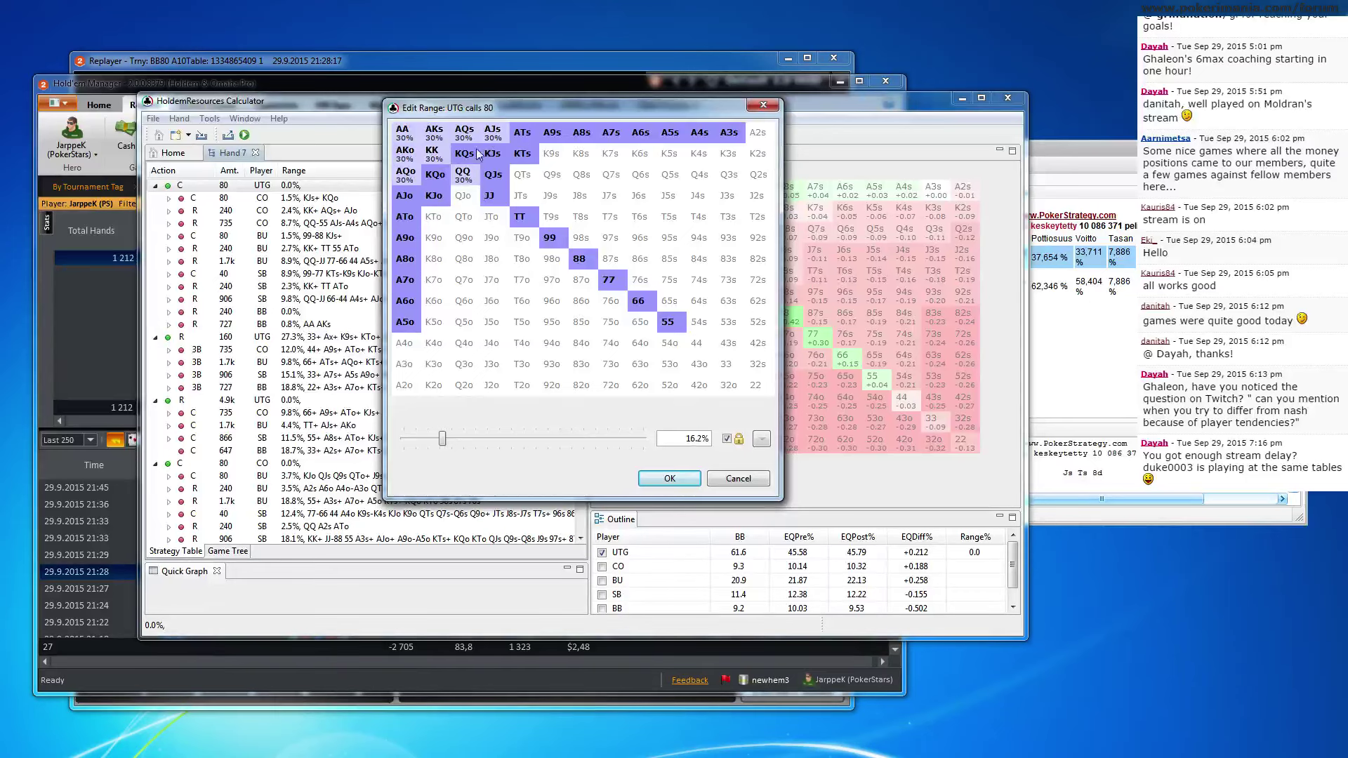
click(407, 194)
click(521, 135)
click(408, 219)
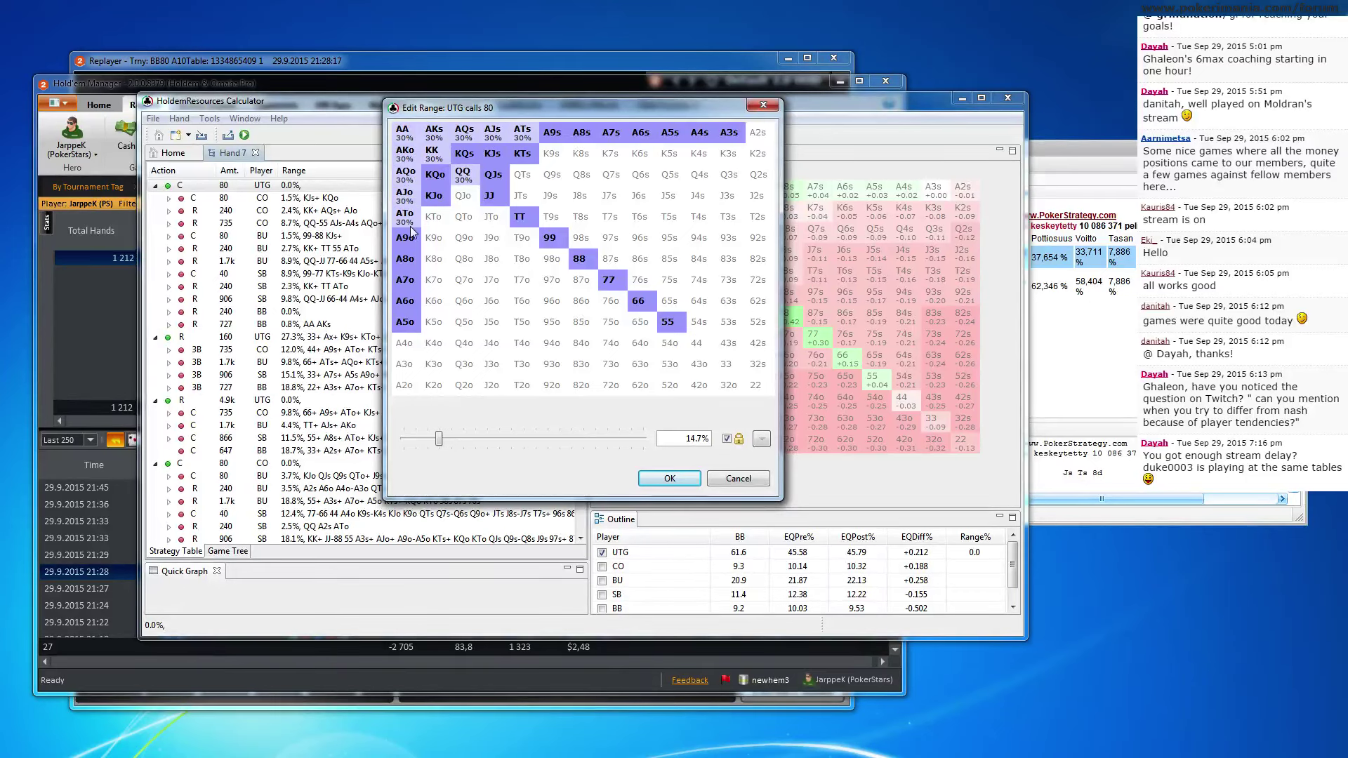
click(483, 200)
Set the hand weight back to 100%, add A2s to the limping range, and remove A9s–A6s and A9o–A7o
click(762, 439)
mouse_move(799, 469)
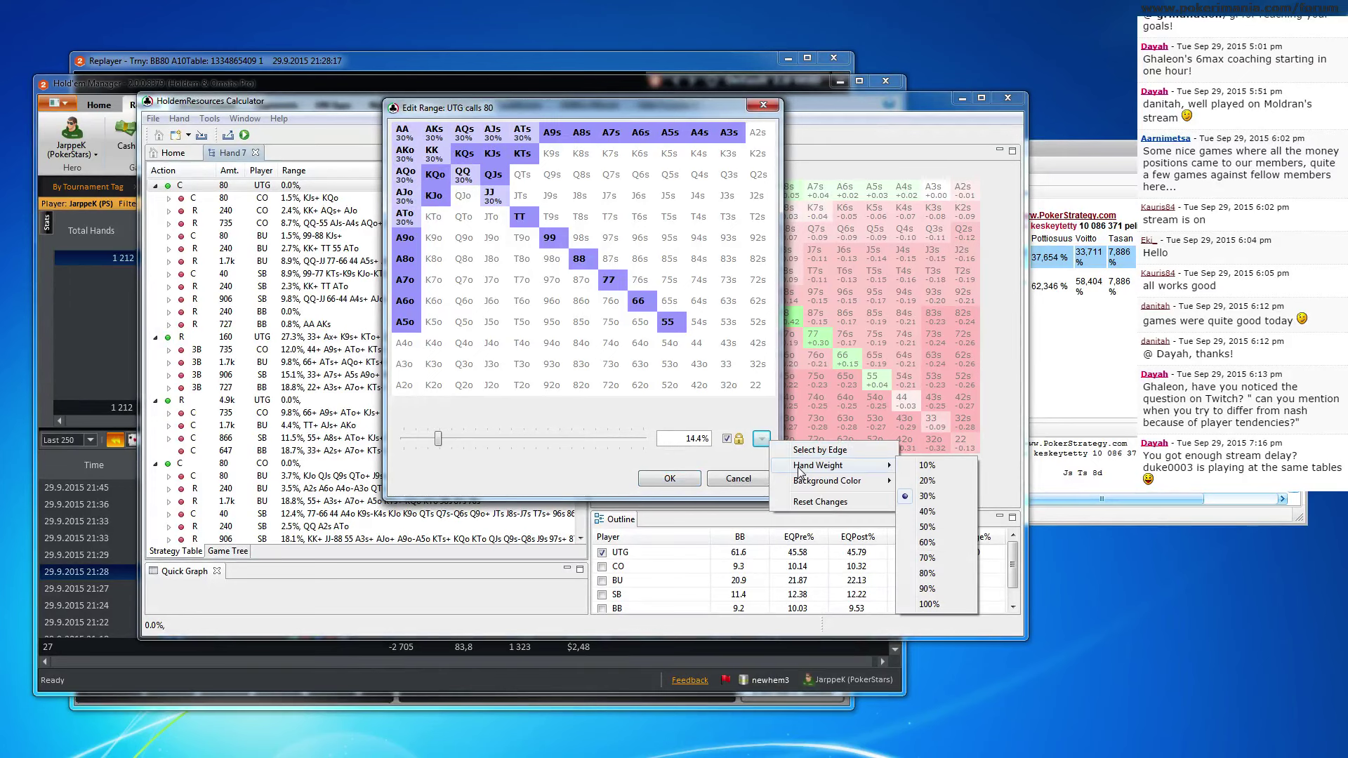
click(928, 604)
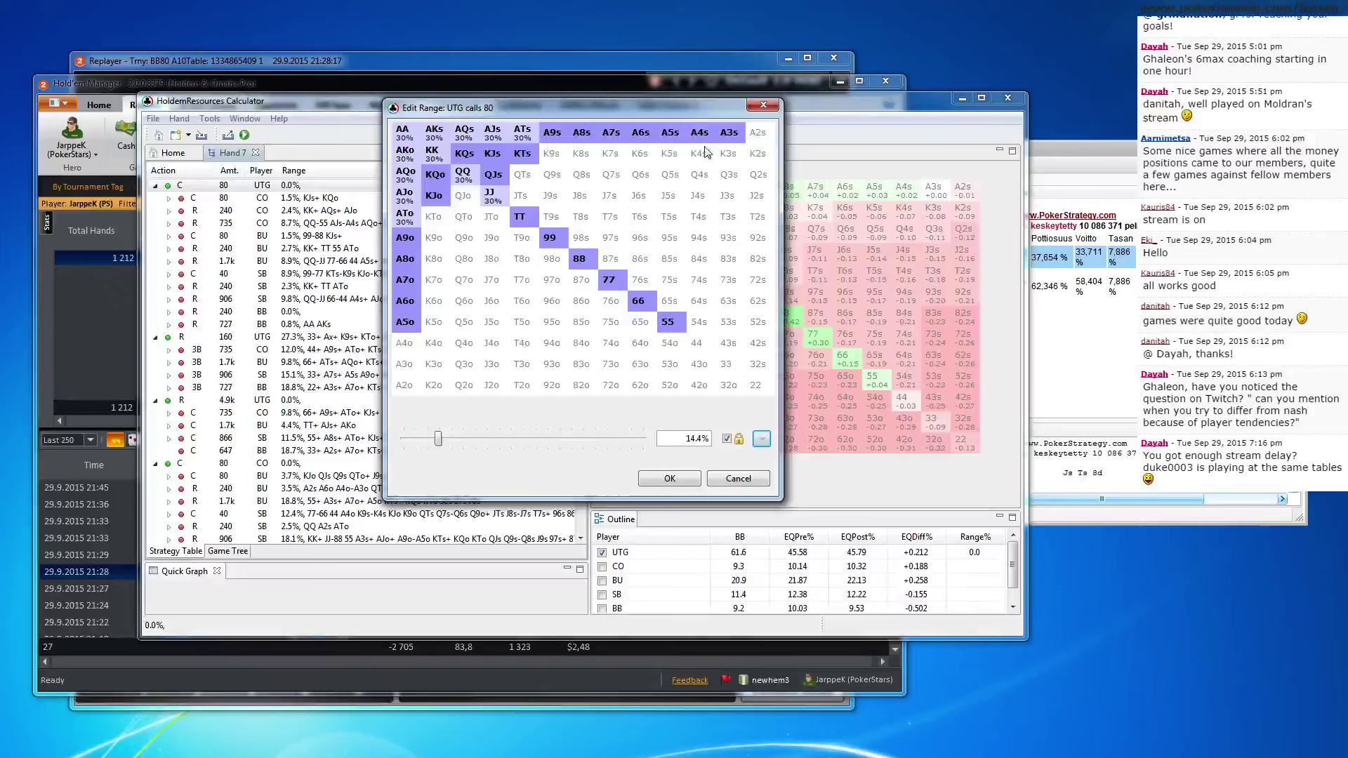
click(757, 135)
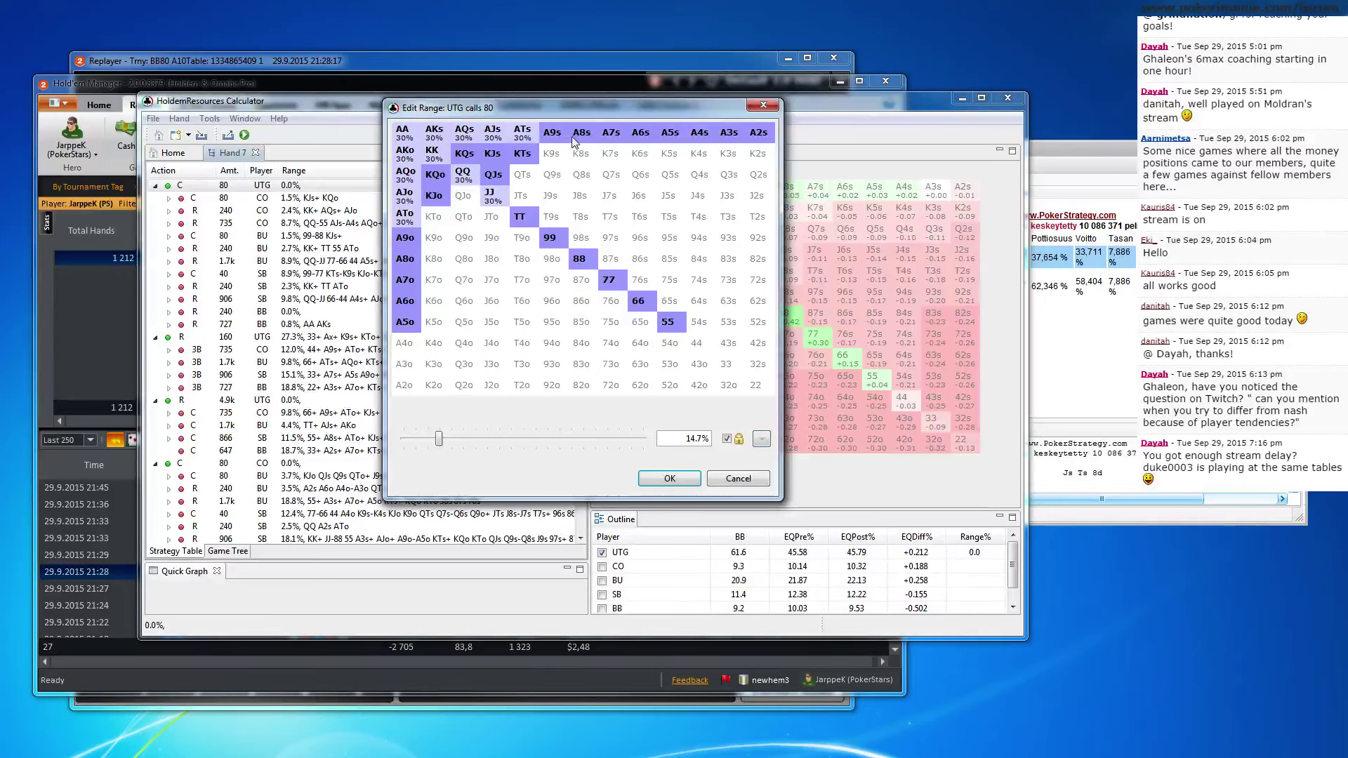
drag(561, 138, 640, 138)
drag(416, 238, 415, 309)
Remove KQs, KJs, KTs, KQo and KJo from UTG's limping range
click(464, 153)
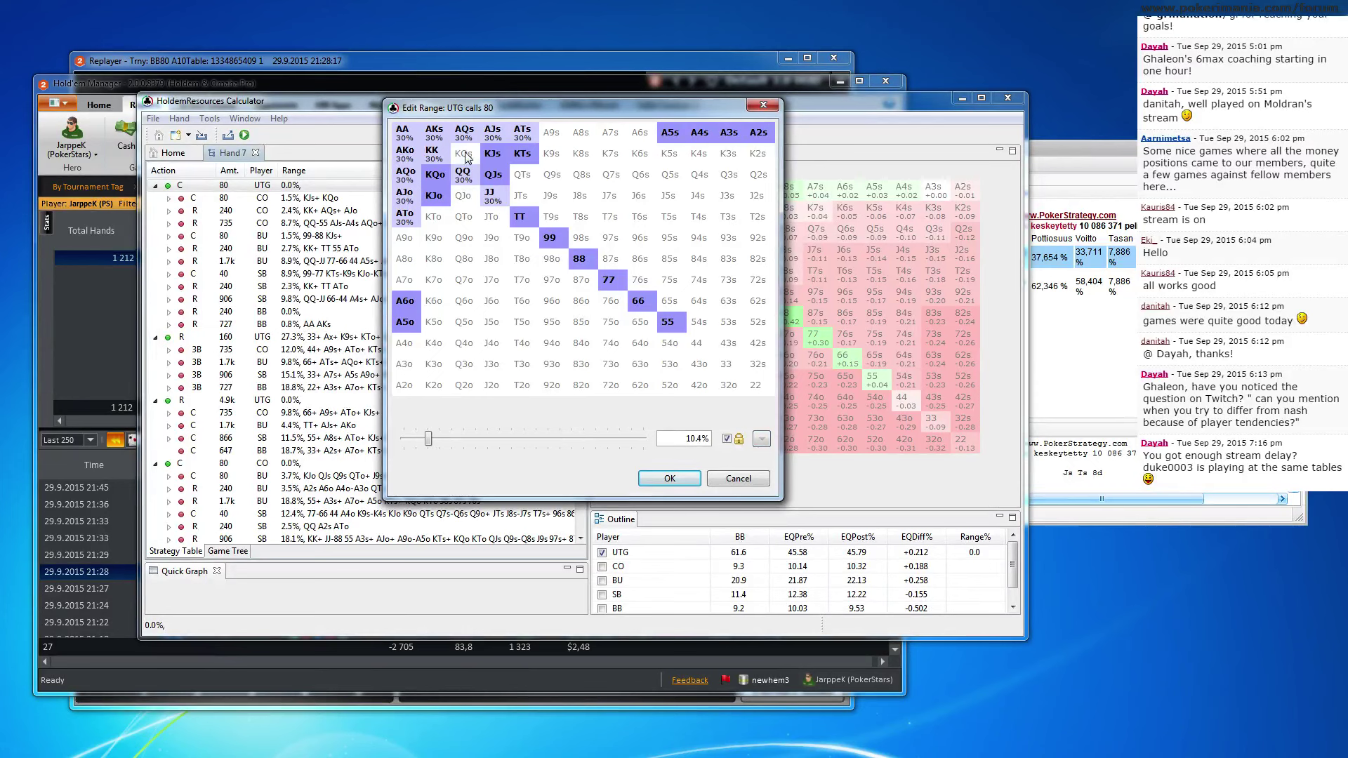
click(493, 154)
click(435, 174)
click(434, 195)
click(523, 157)
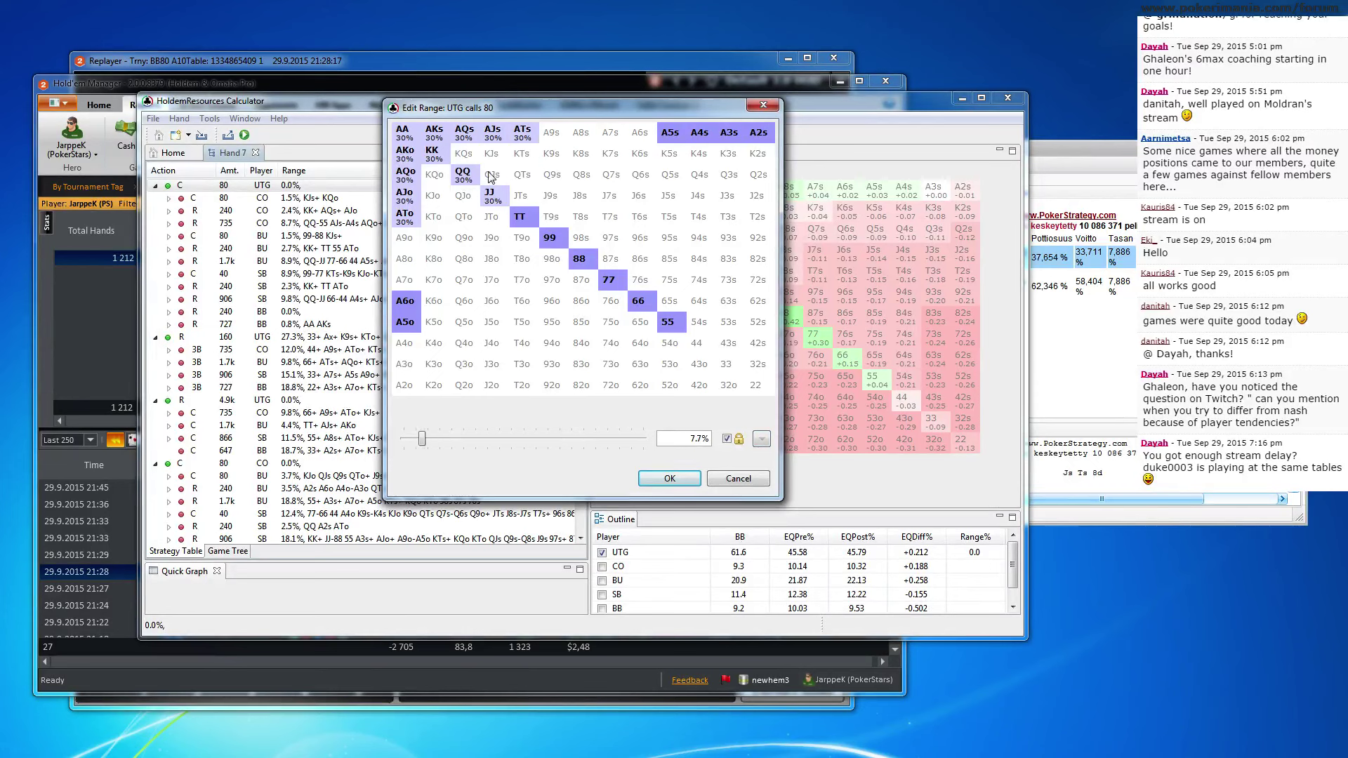
Add KTs–K8s, QTs–Q9s, JTs–J9s, T9s–T8s, 98s, QJo, QTo and JTo to UTG's limping range
mouse_move(521, 173)
mouse_down()
mouse_move(551, 220)
mouse_move(581, 216)
mouse_up()
click(581, 156)
click(551, 155)
click(523, 155)
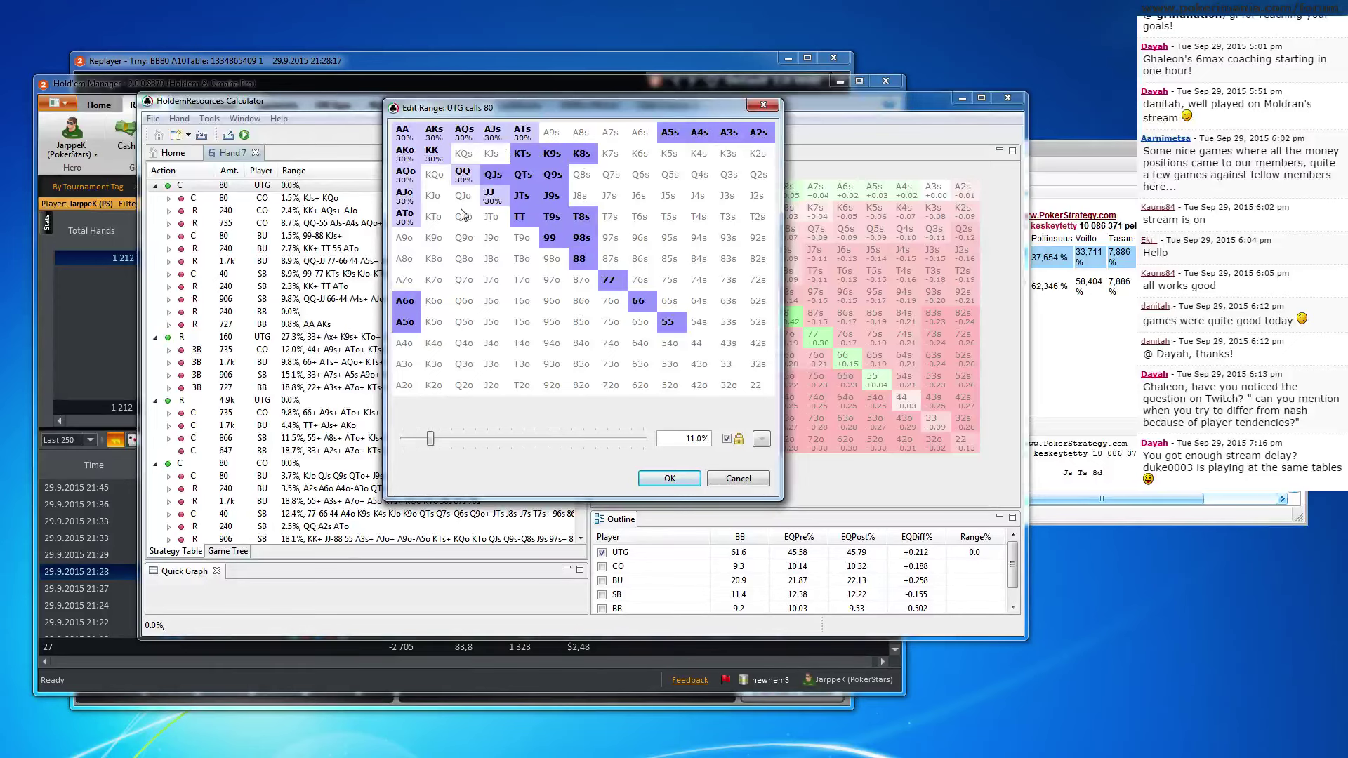
drag(464, 196, 494, 221)
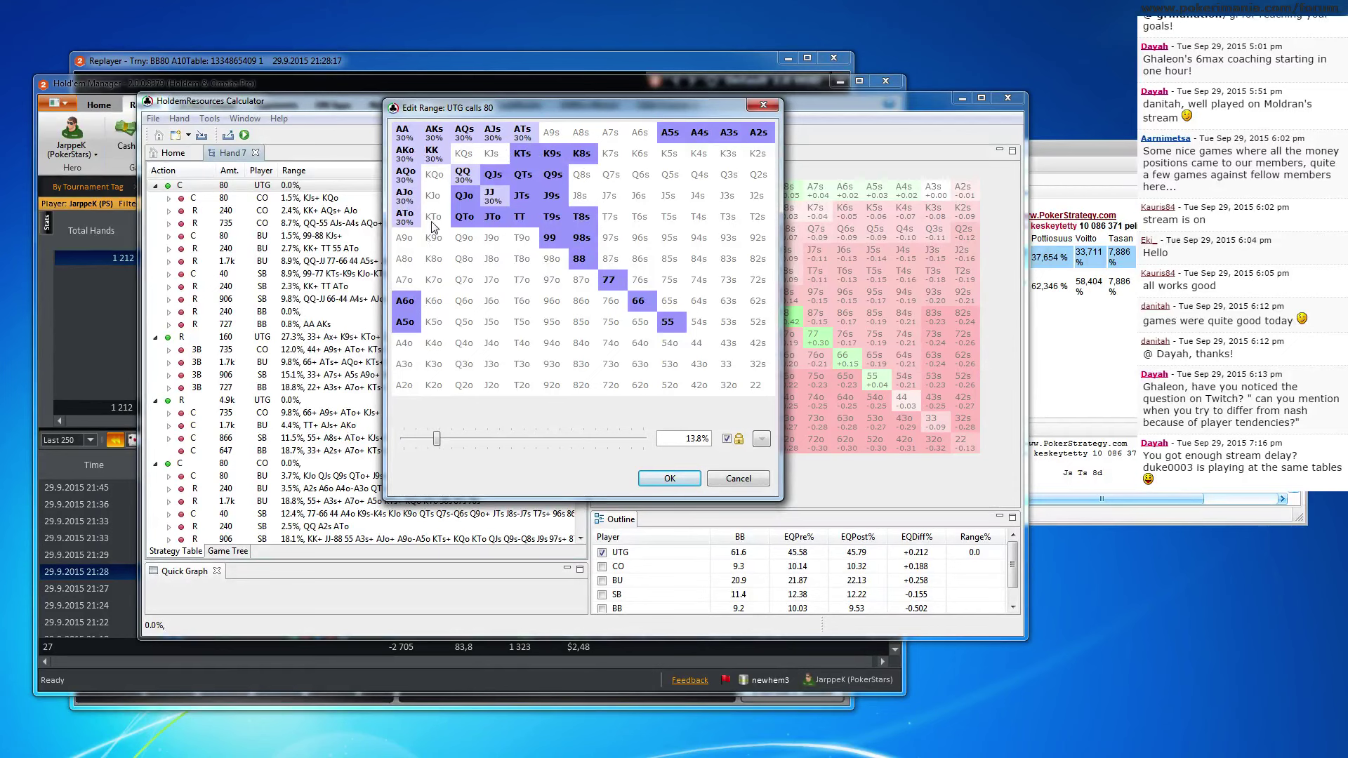
Add A7o, 44, 33 and 22 to the limping range, and remove TT, 99 and 88
click(407, 283)
click(698, 342)
click(730, 366)
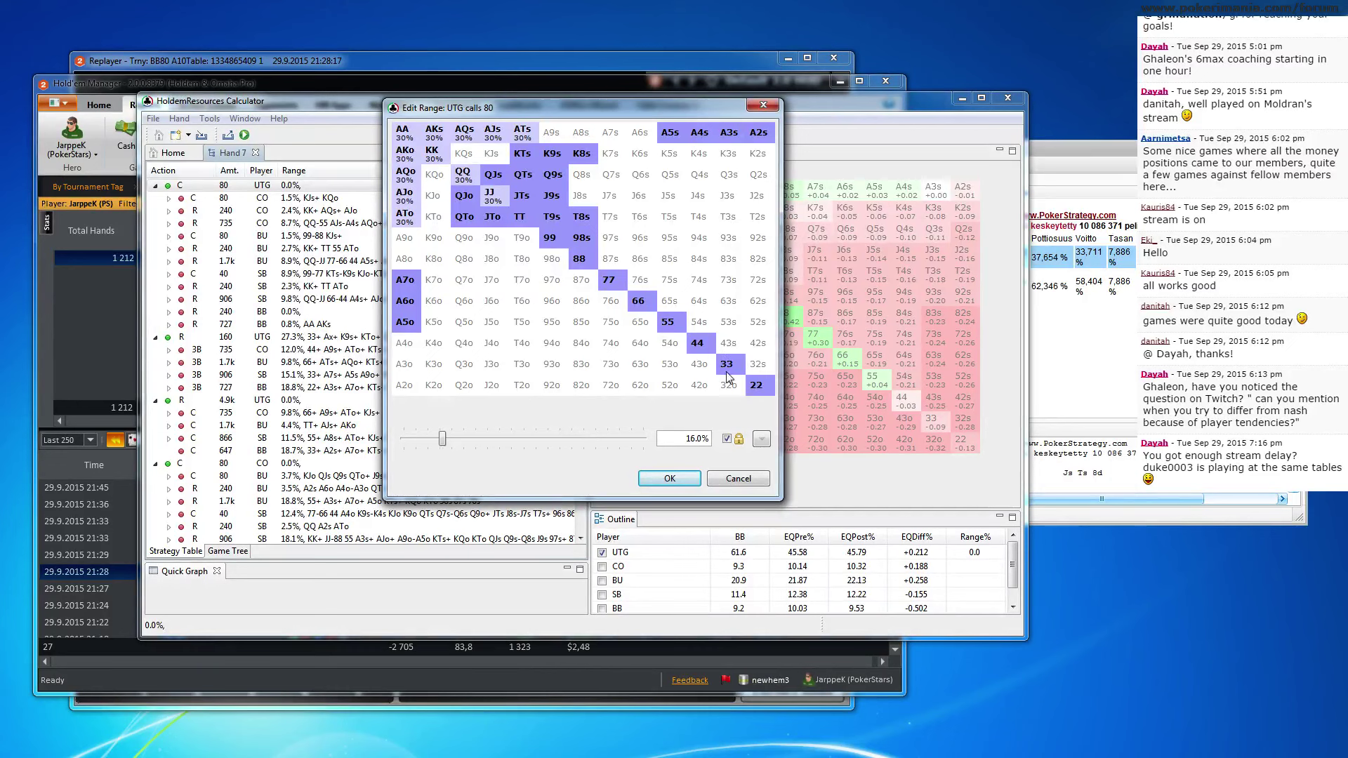
drag(533, 227, 582, 261)
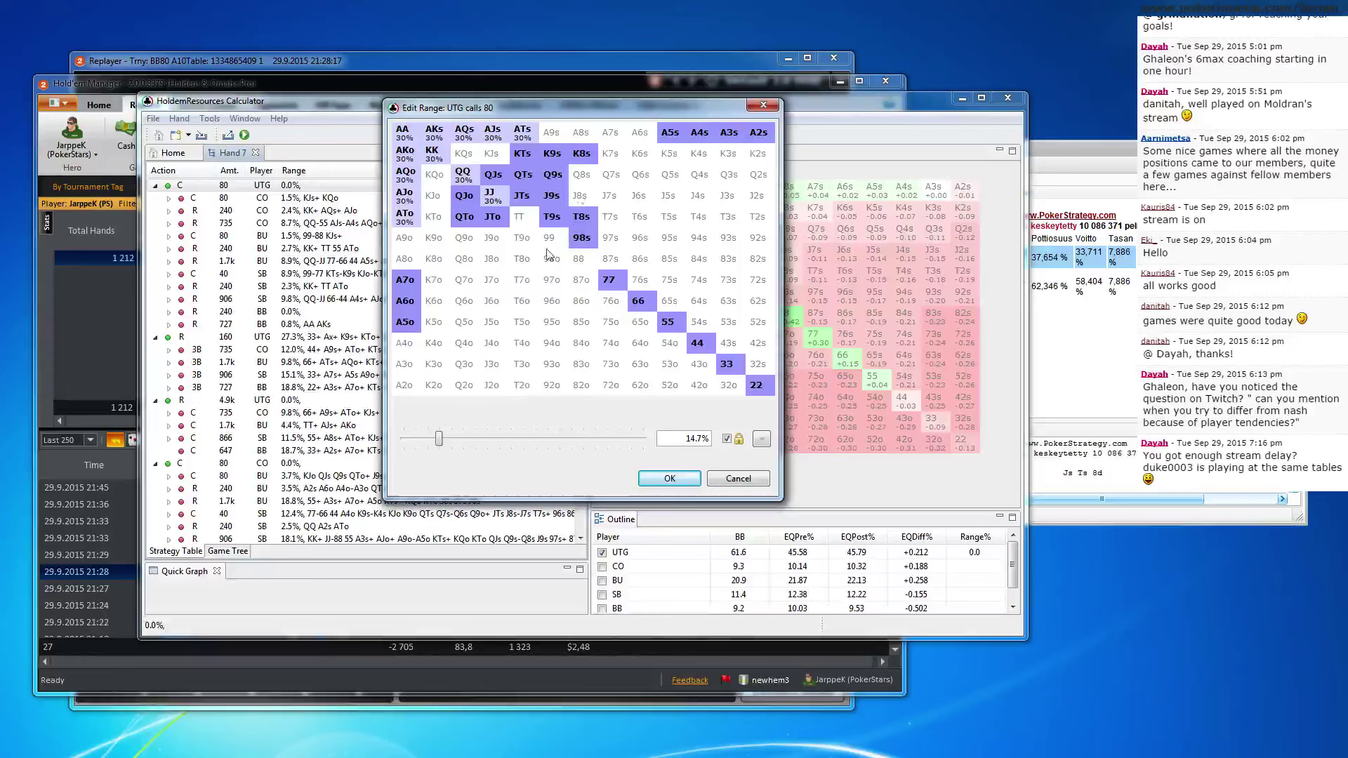
Add Q8s, Q7s, J8s, J7s, T7s, 97s, 96s, 87s, 86s, 76s and 65s to UTG's limping range
click(581, 194)
click(582, 174)
click(612, 174)
click(610, 195)
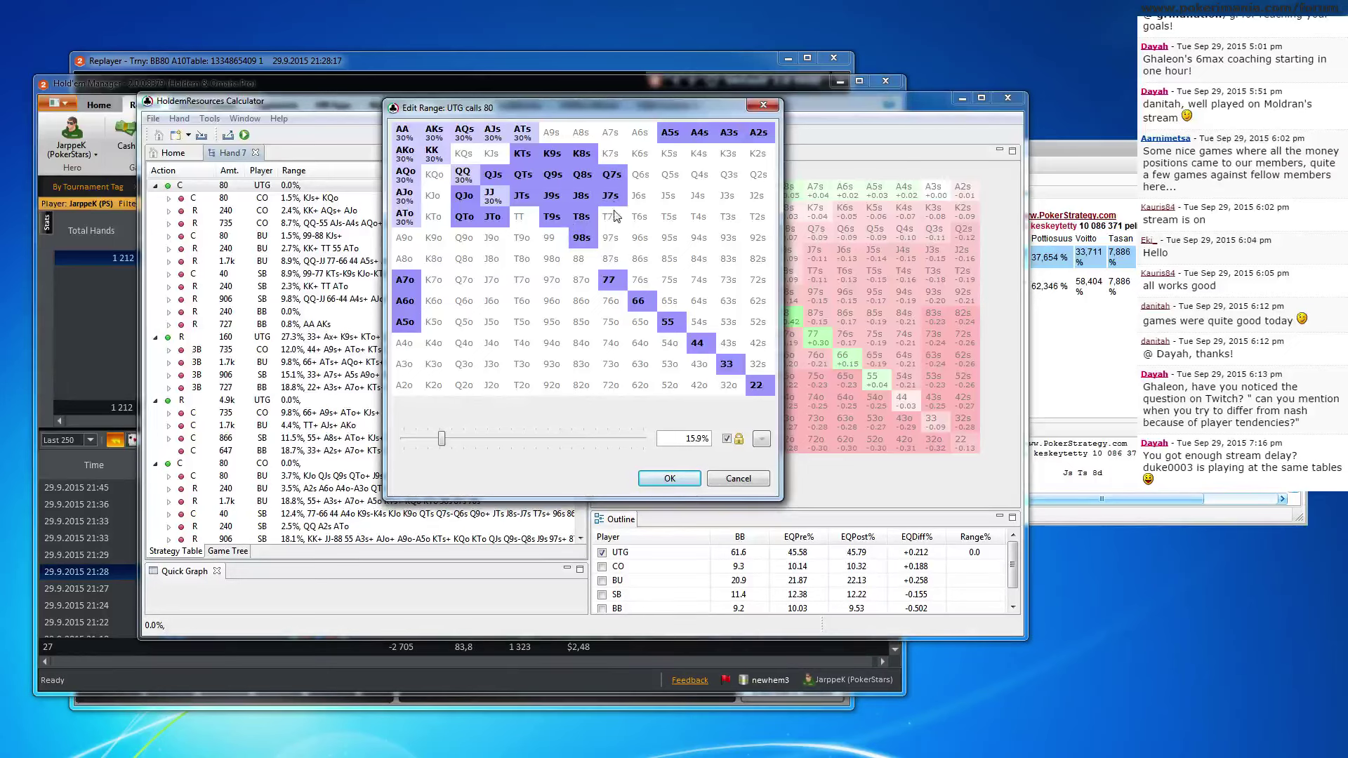
click(610, 238)
click(611, 259)
click(611, 216)
click(640, 259)
click(640, 279)
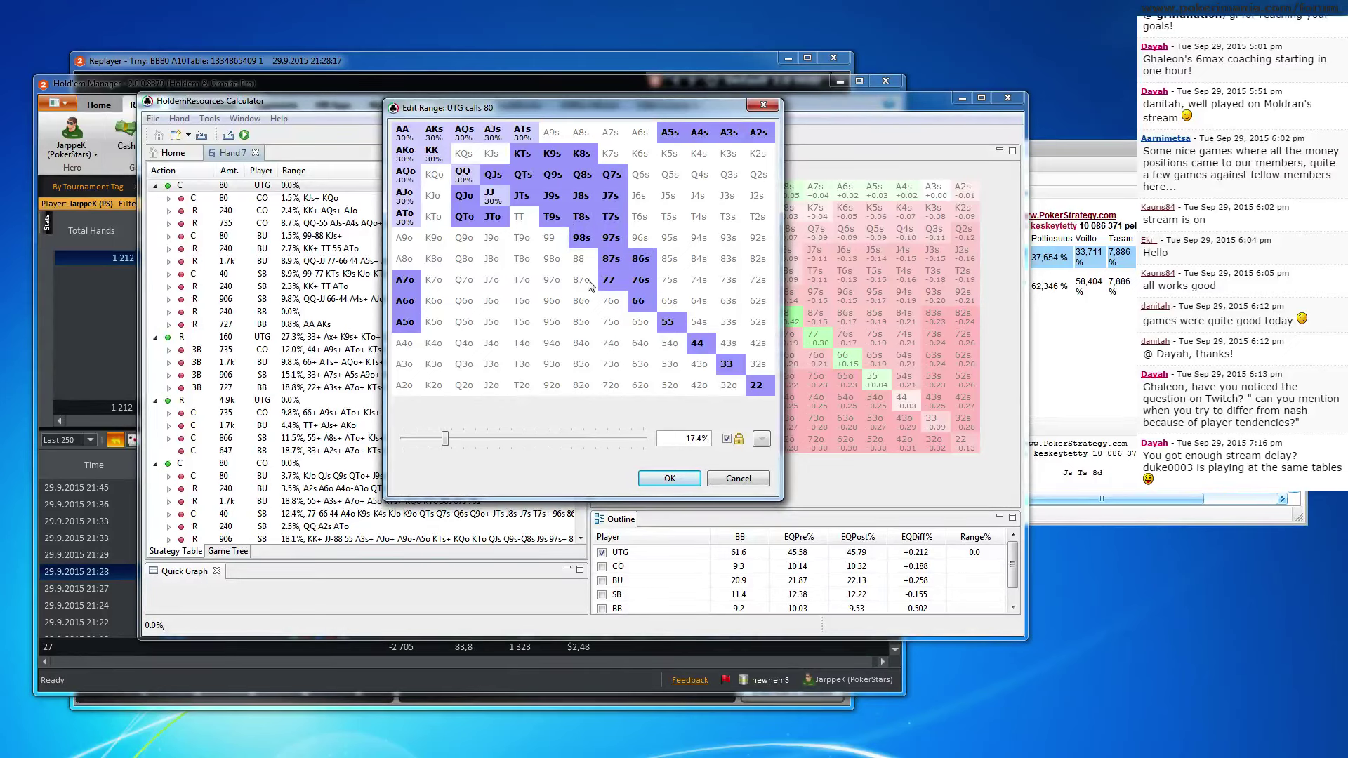
click(683, 306)
click(642, 235)
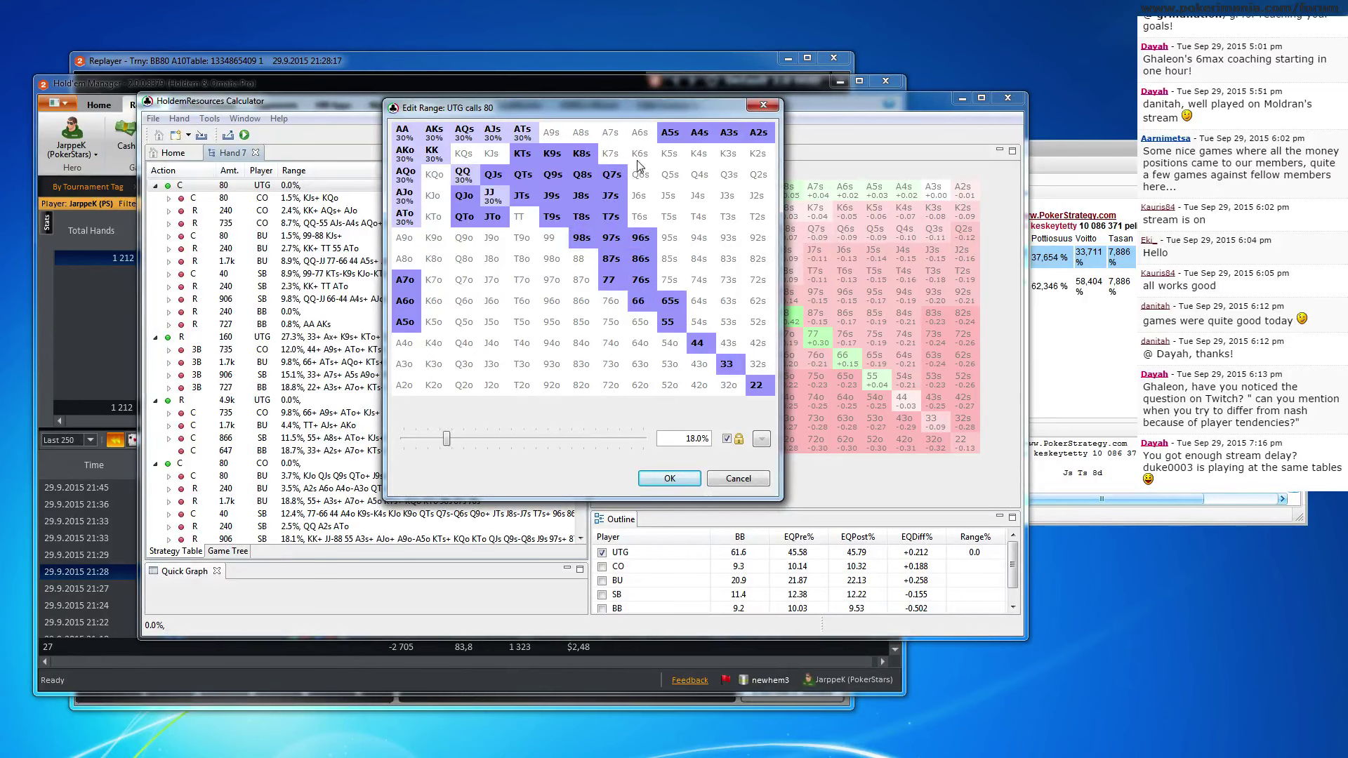
Add K7s, KJo, KTo, K9o, K8o, Q9o, J9o and T9o to the limping range, and apply the edited range
click(611, 153)
click(439, 216)
click(434, 196)
mouse_move(436, 239)
mouse_down()
mouse_move(506, 244)
mouse_move(512, 336)
mouse_move(487, 369)
mouse_move(481, 249)
mouse_move(493, 247)
mouse_move(486, 260)
mouse_move(525, 249)
mouse_move(493, 240)
mouse_up()
click(493, 238)
click(434, 258)
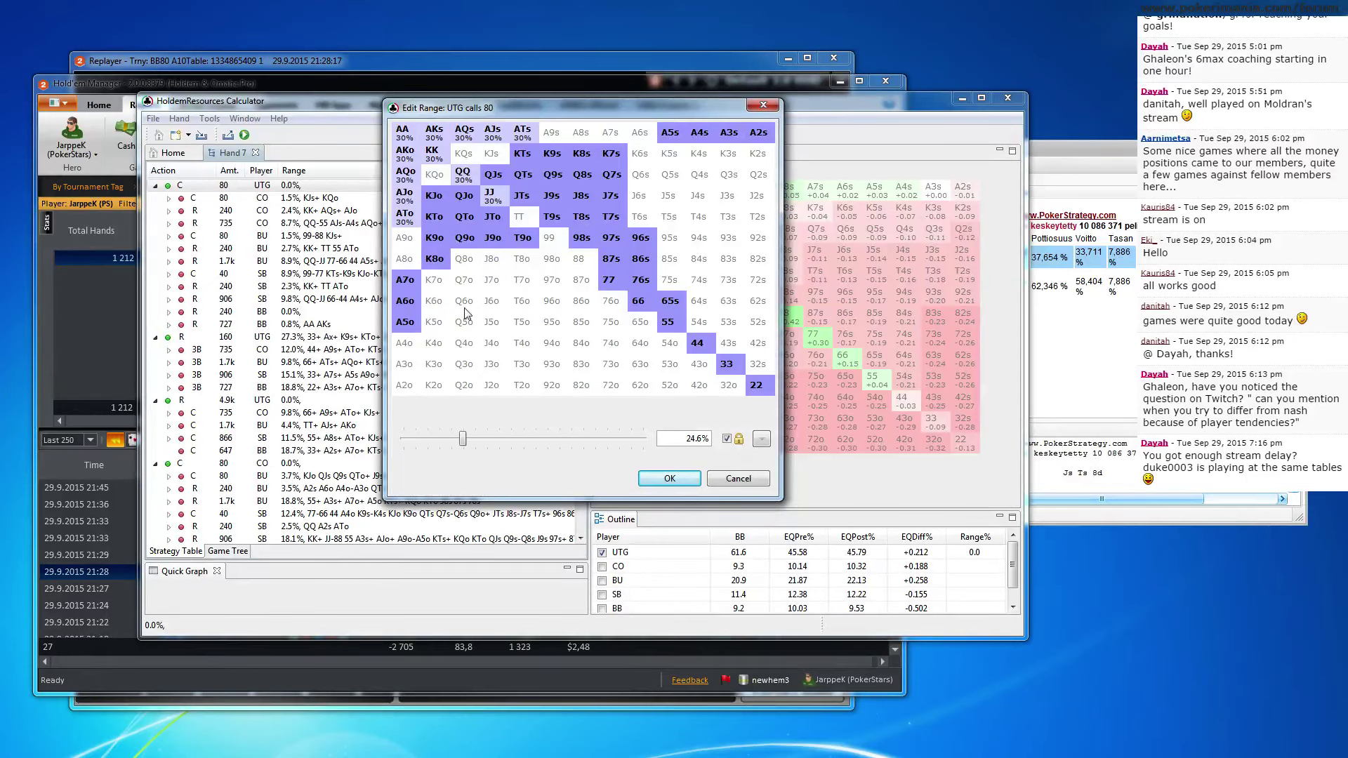
click(669, 479)
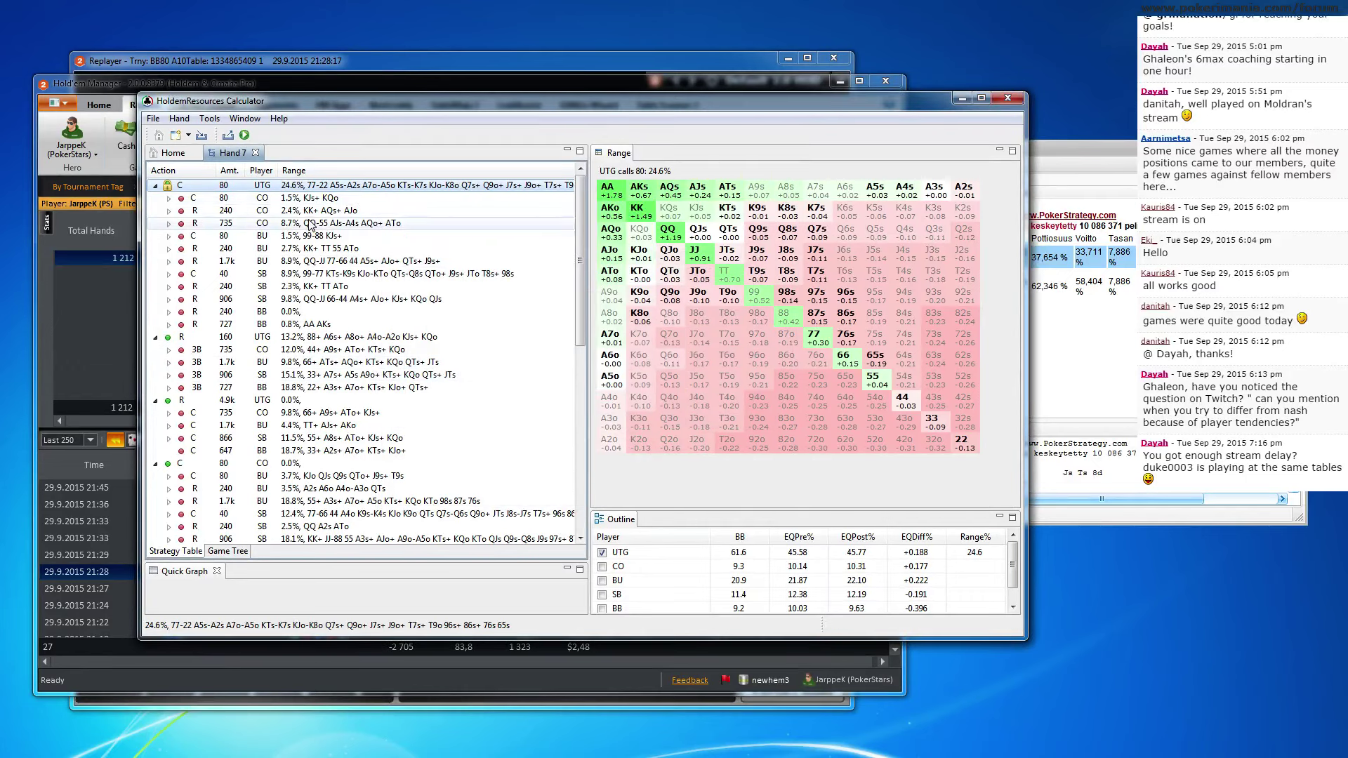
Examine CO's call, 240 raise and 735 raise ranges against UTG's limp, and UTG's range for calling the 735 raise
click(328, 201)
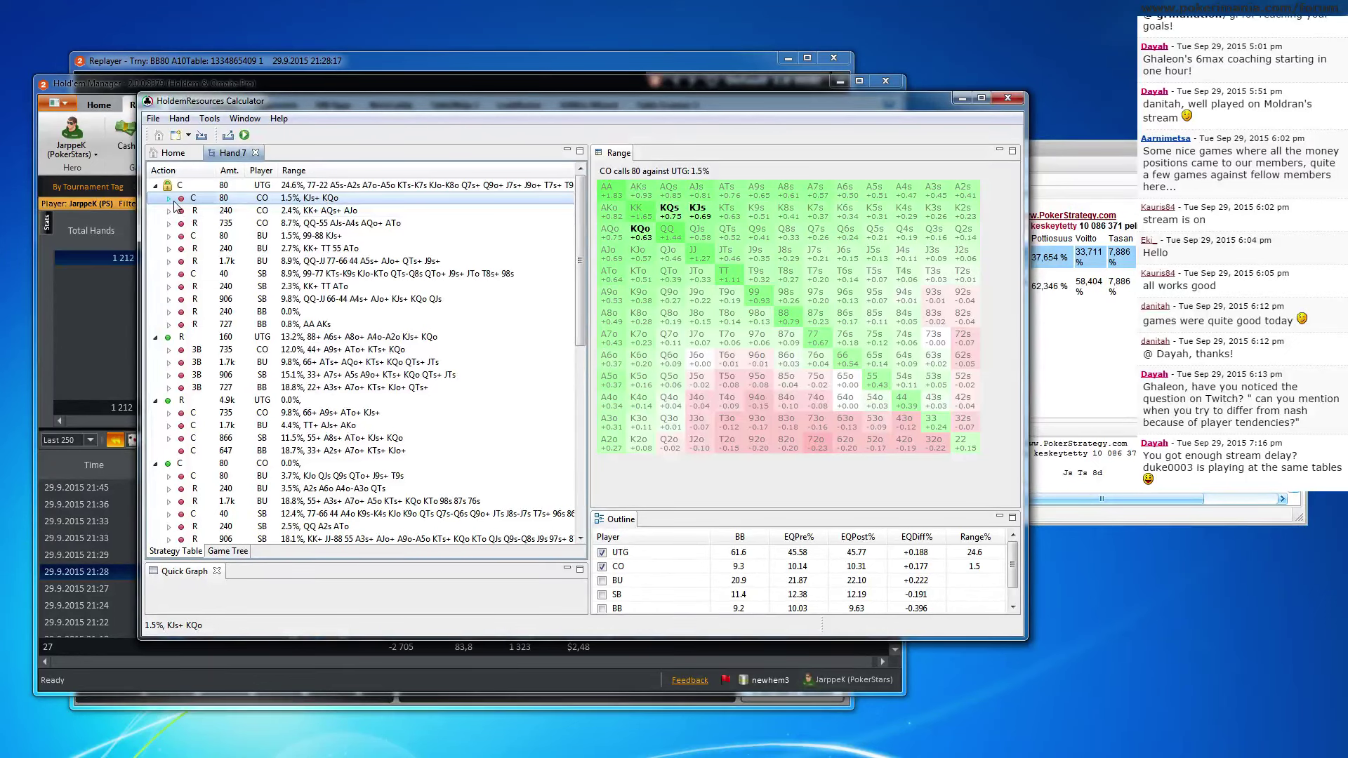
click(294, 211)
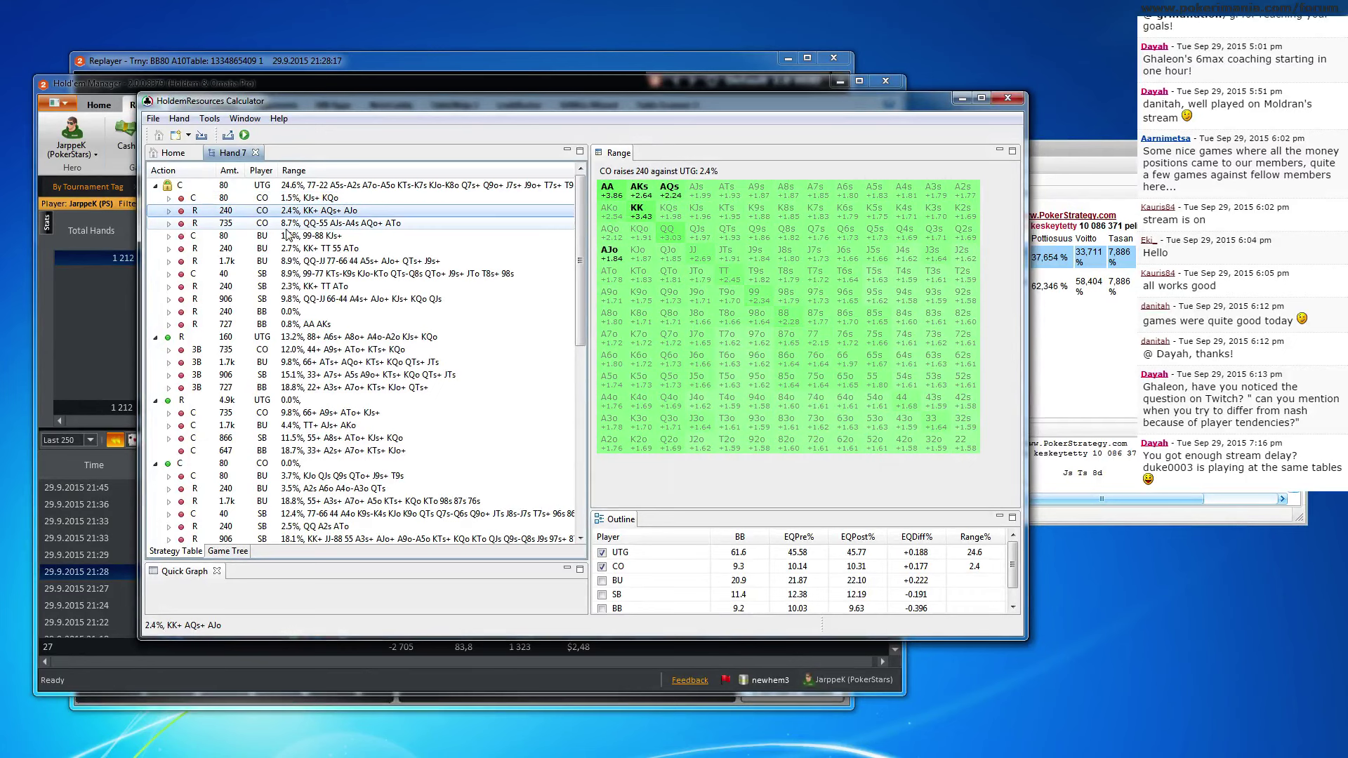
click(287, 229)
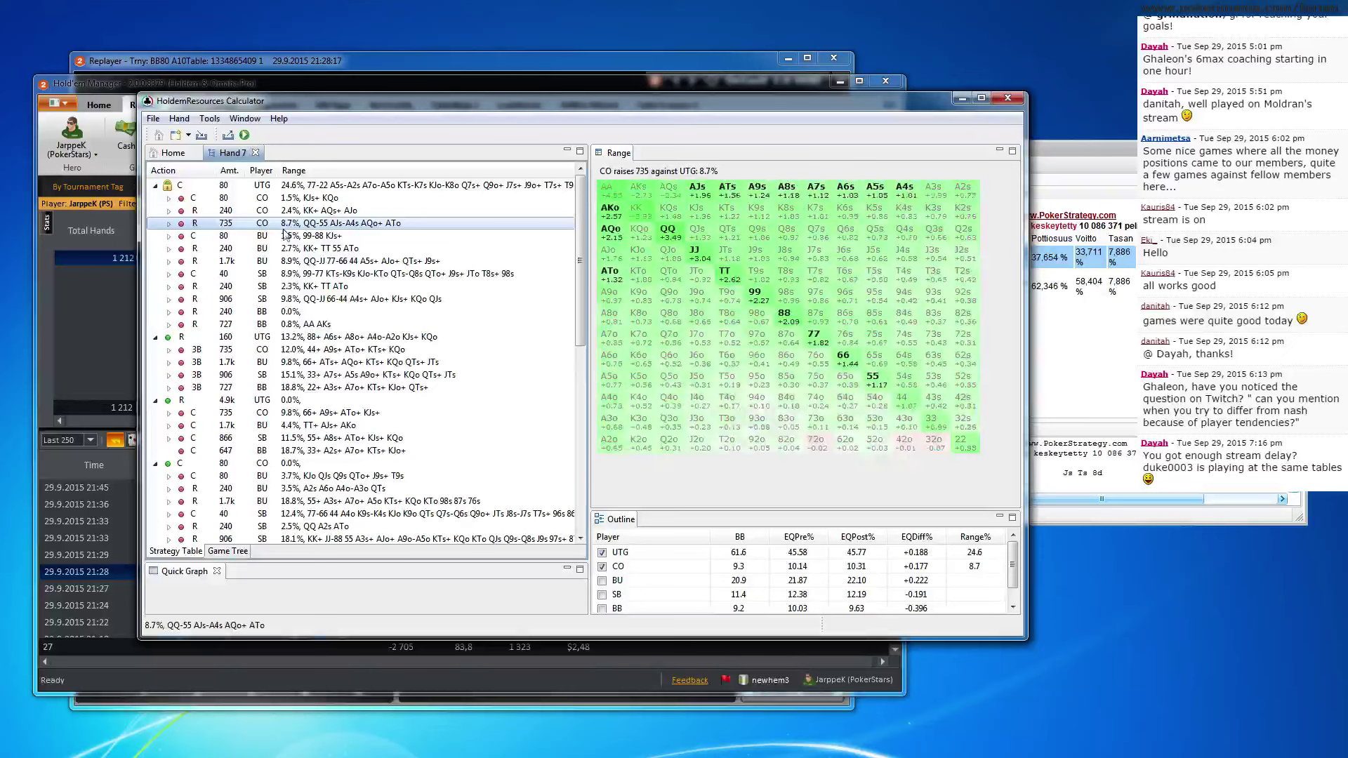
click(168, 224)
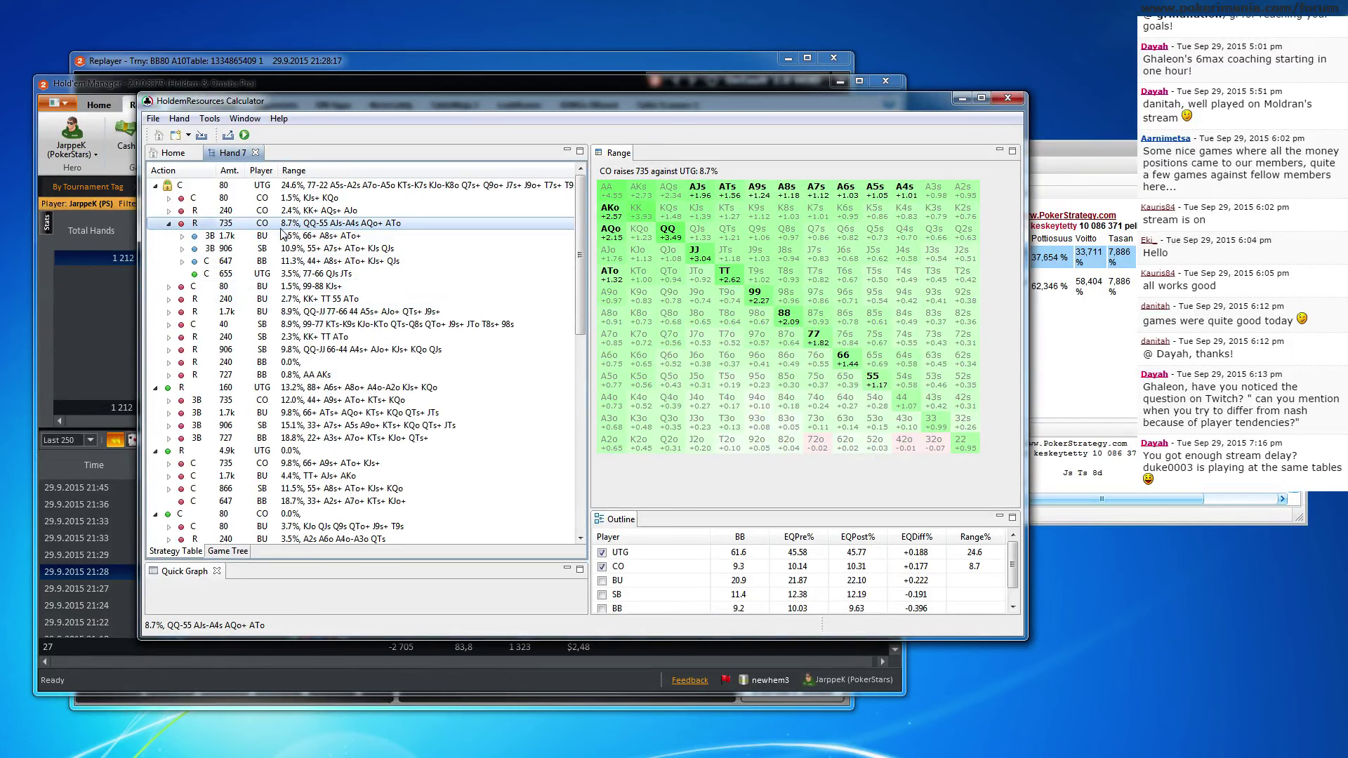
click(284, 275)
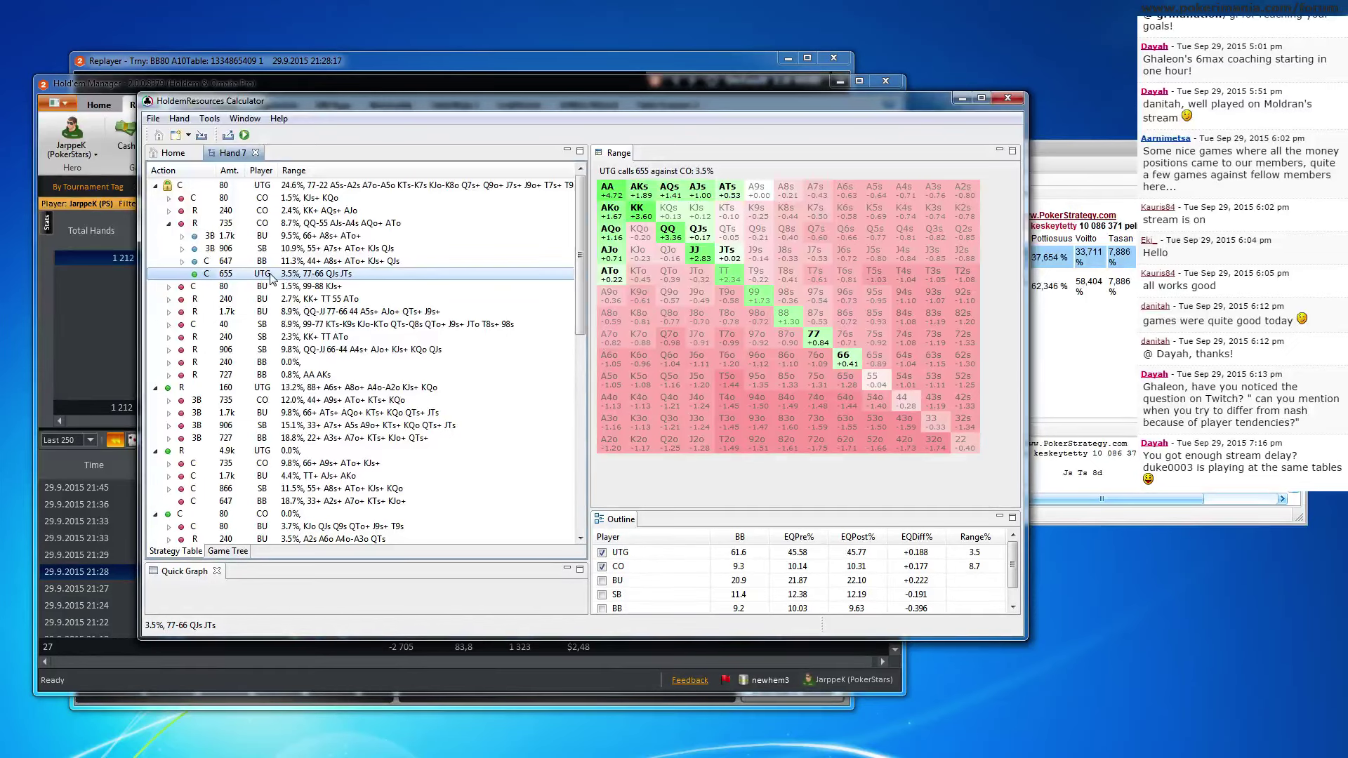
Lock UTG's range for calling 655 against CO with its hand selection as it is
right_click(271, 279)
click(301, 314)
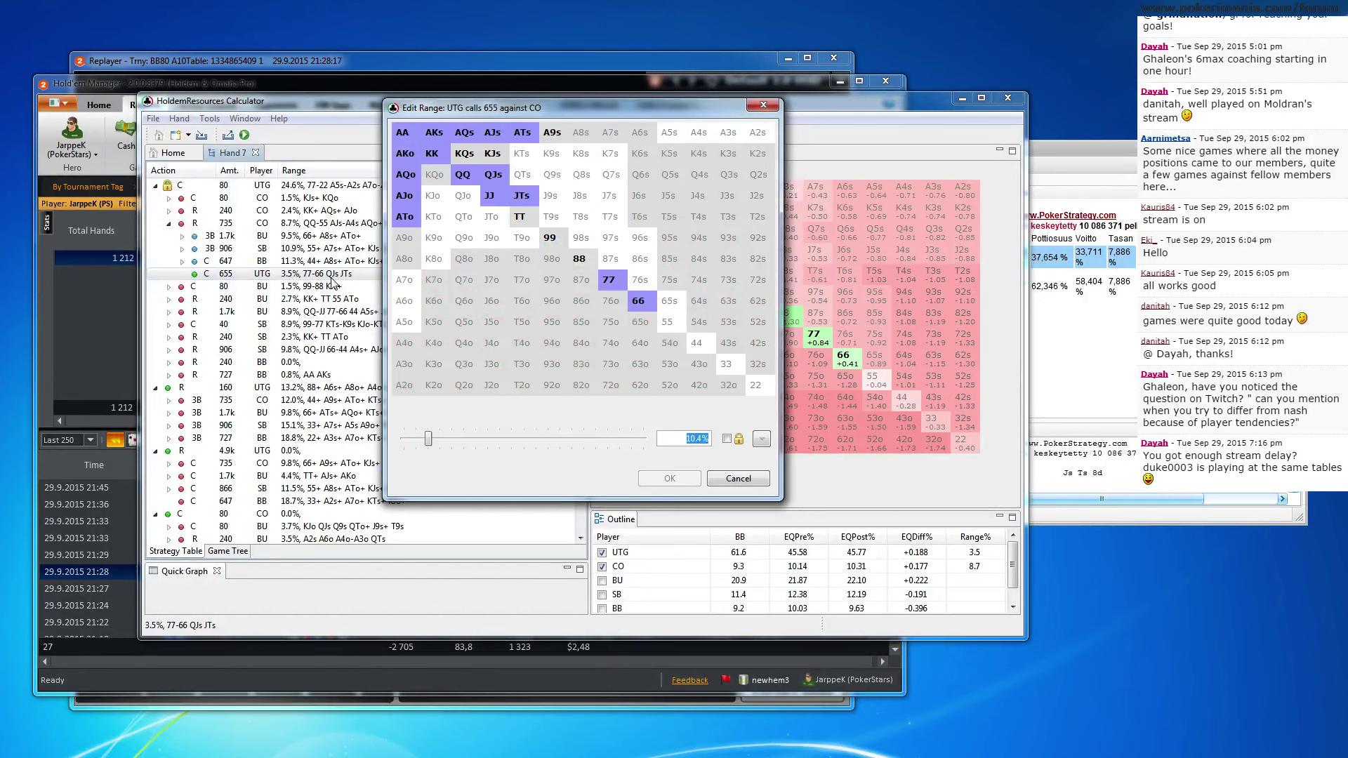
click(432, 155)
click(434, 159)
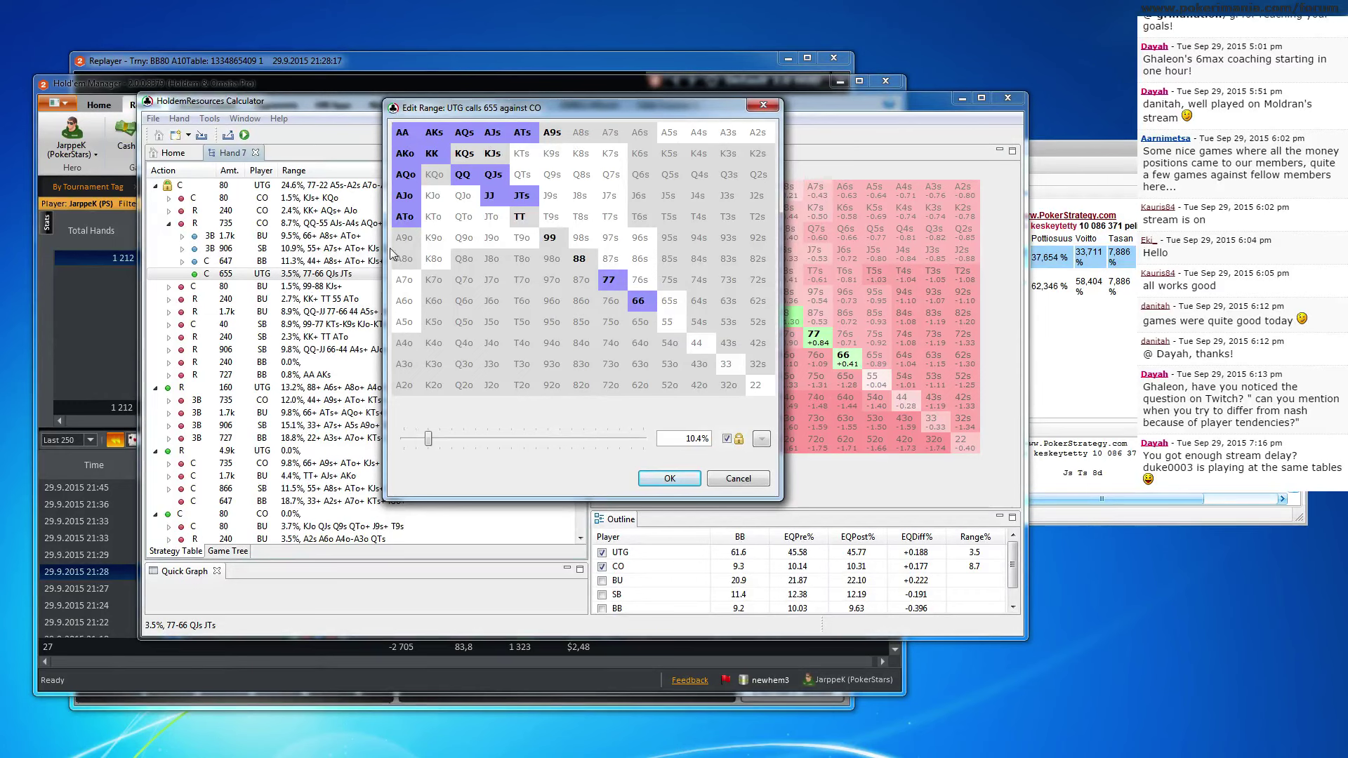
click(671, 483)
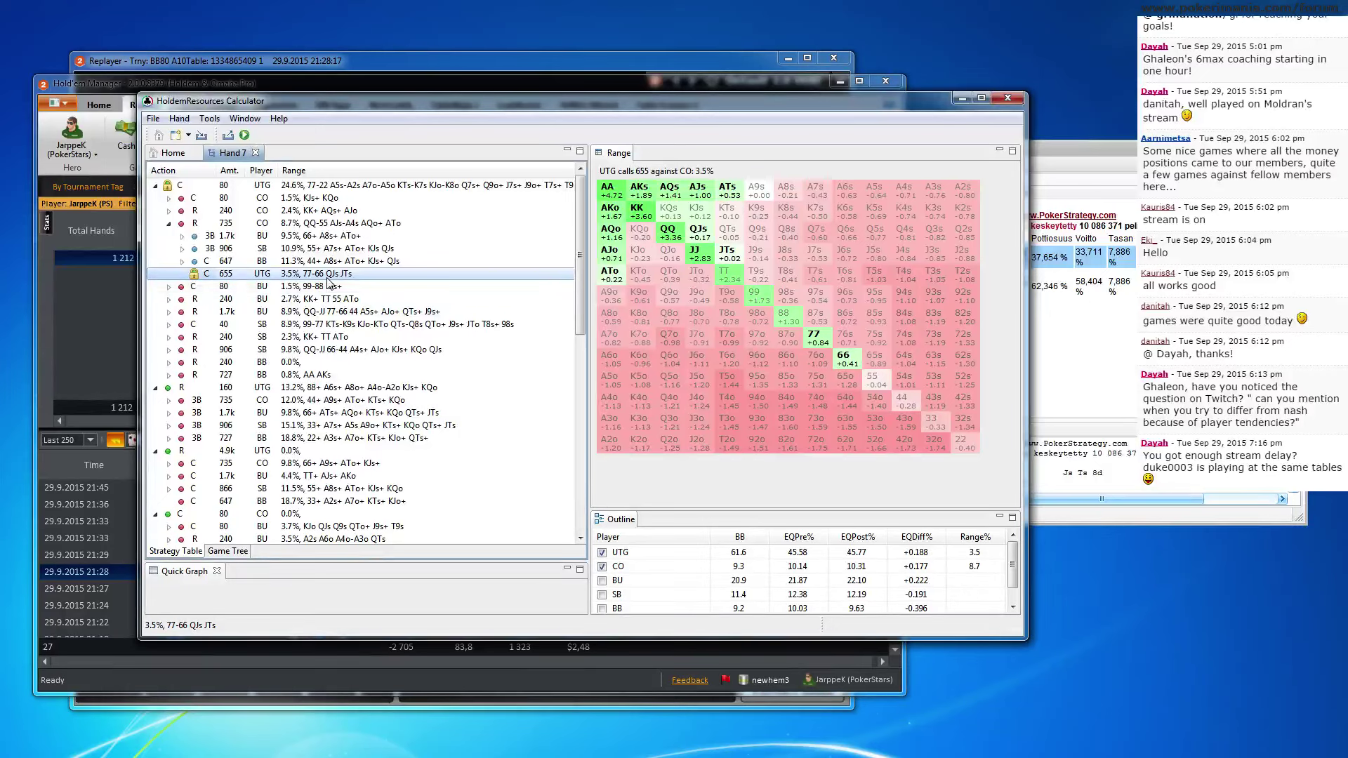
Compare CO's 735 raise range with UTG's limping range, its hand weights and UTG's range for calling 655
click(366, 236)
click(365, 223)
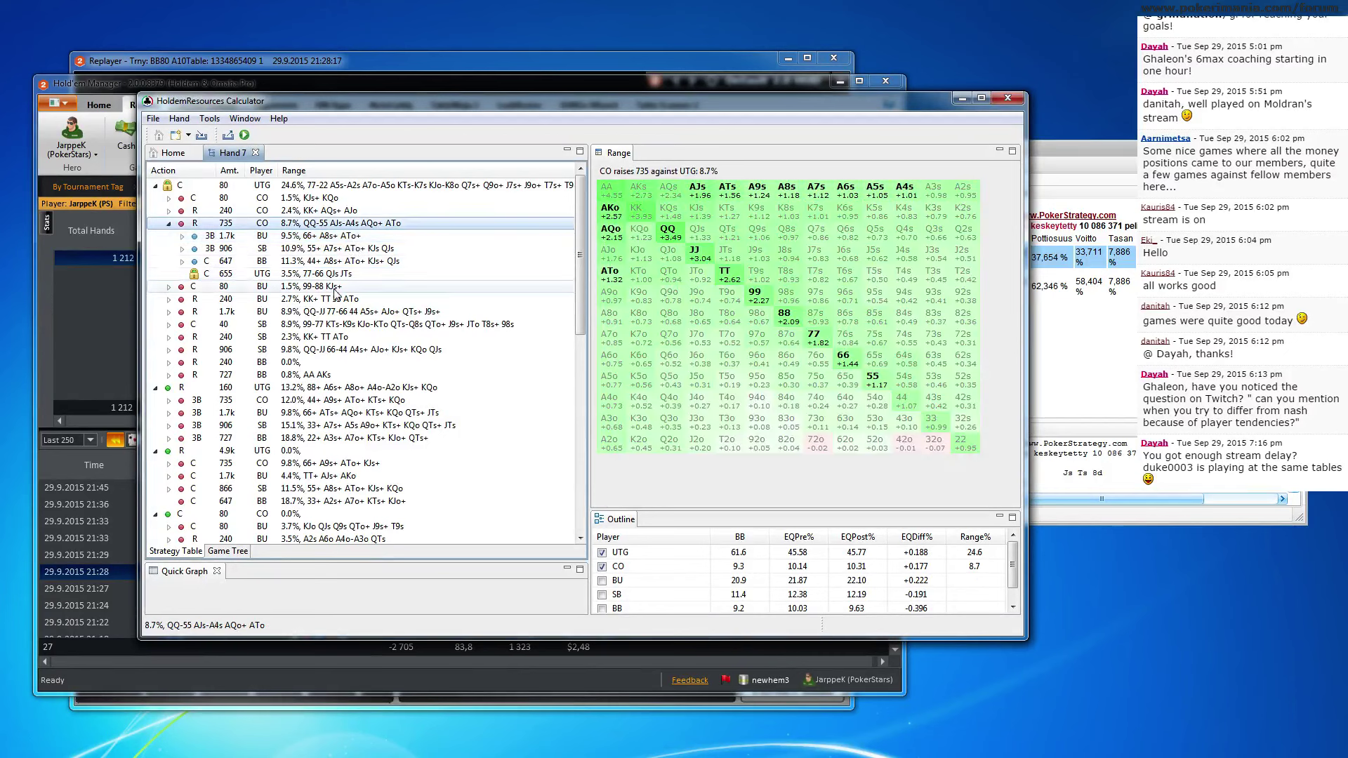
click(364, 185)
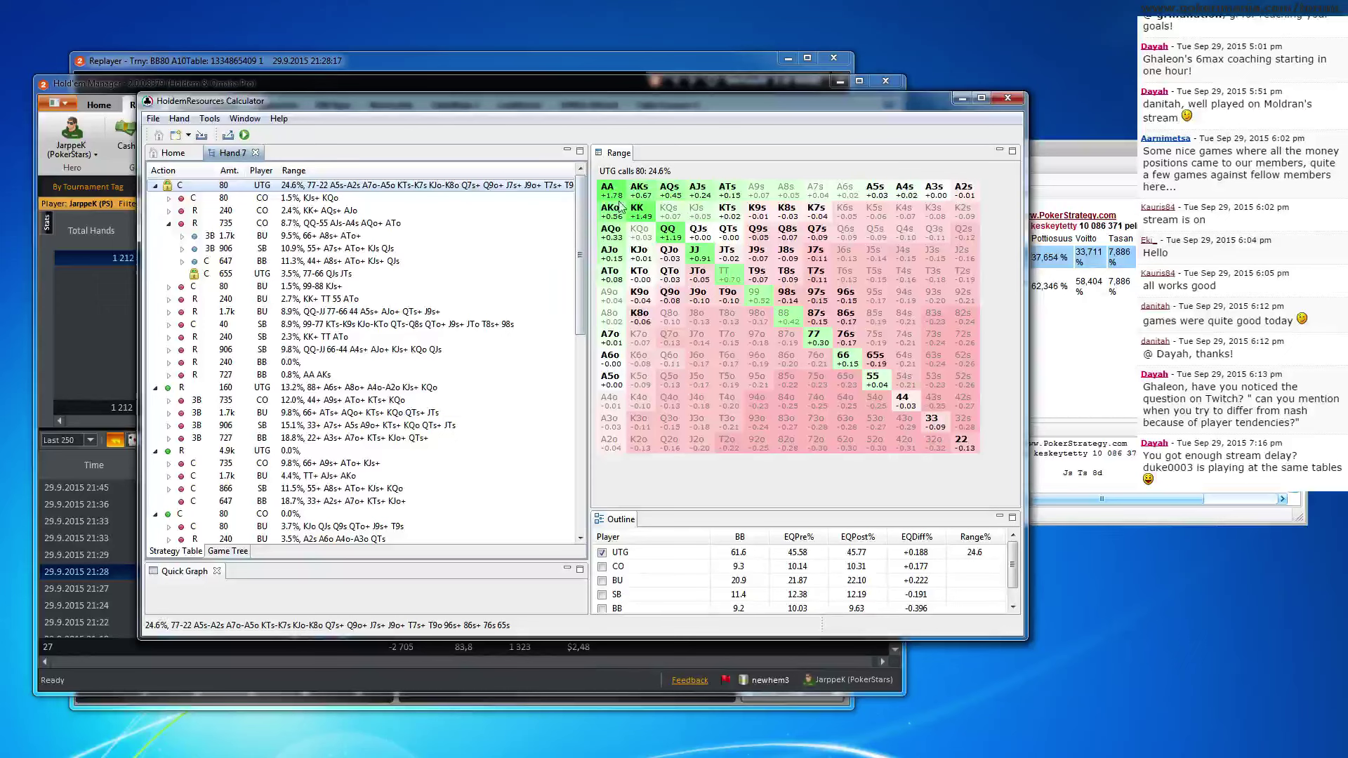
right_click(411, 190)
click(439, 225)
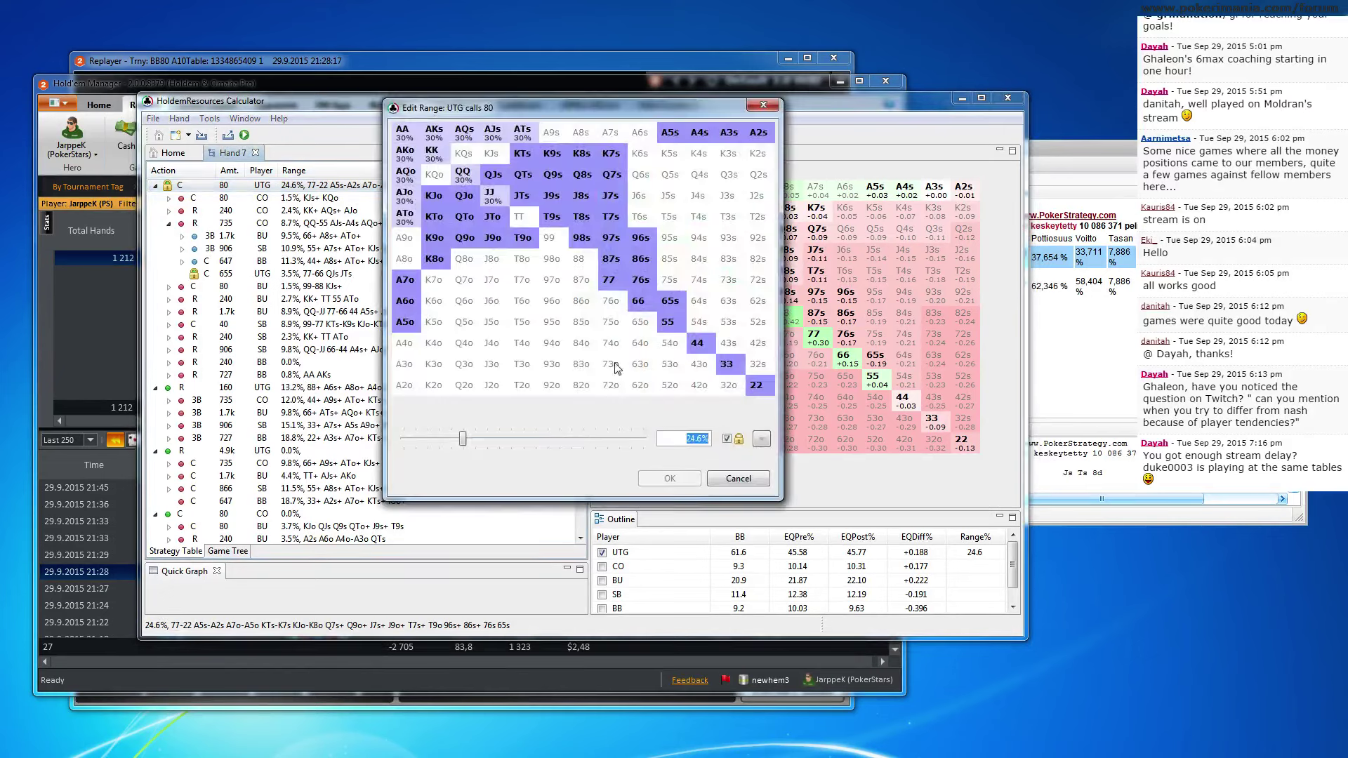
click(737, 478)
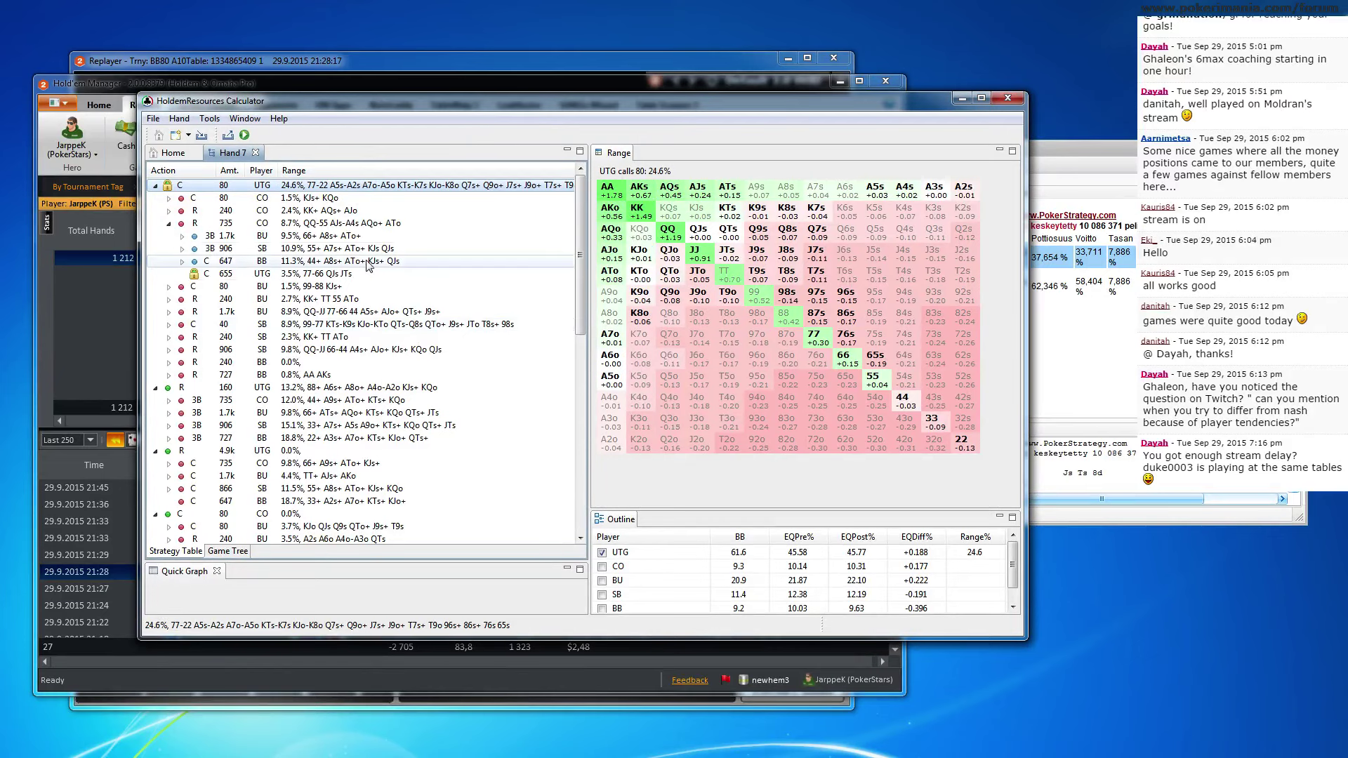
click(368, 274)
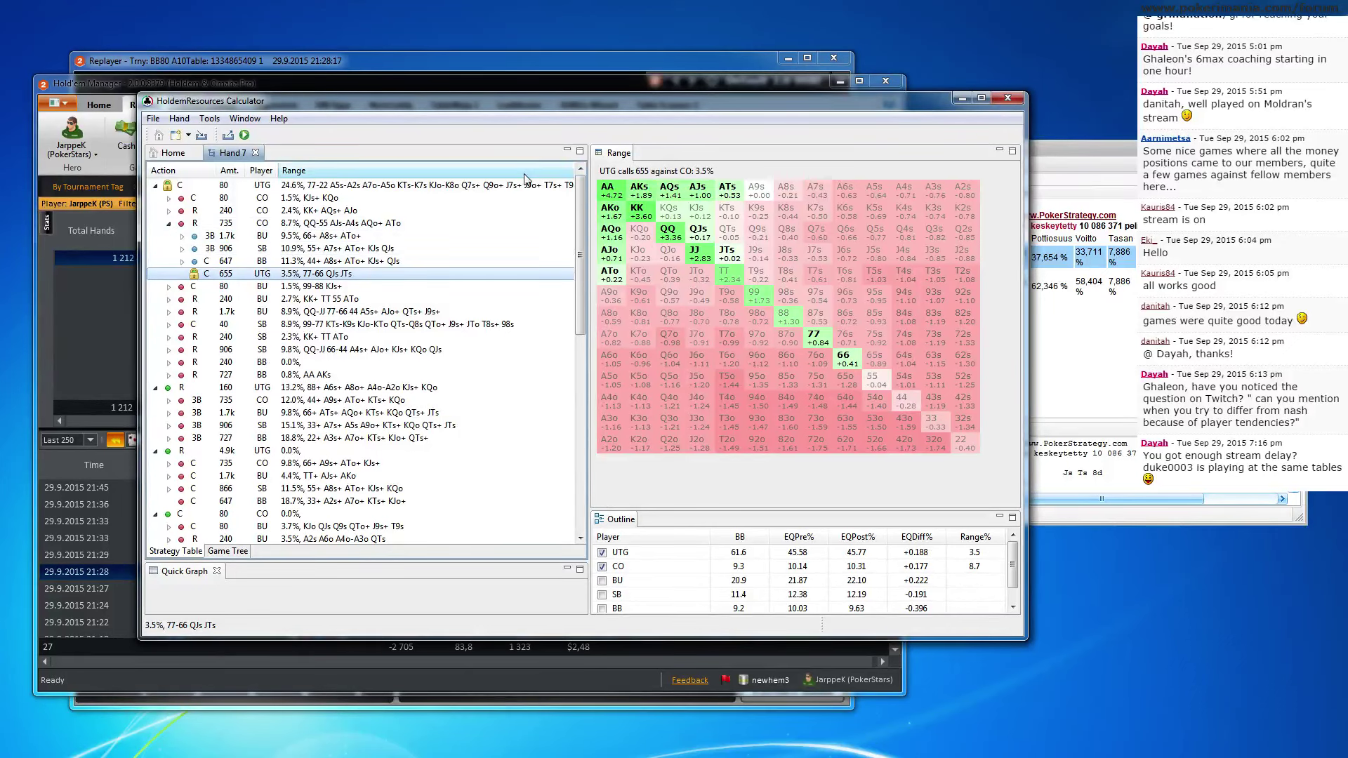
Close the Hand 7 calculation, and review the 21:29 K5 hand in Hold'em Manager's replayer up to the small blind's raise
click(256, 152)
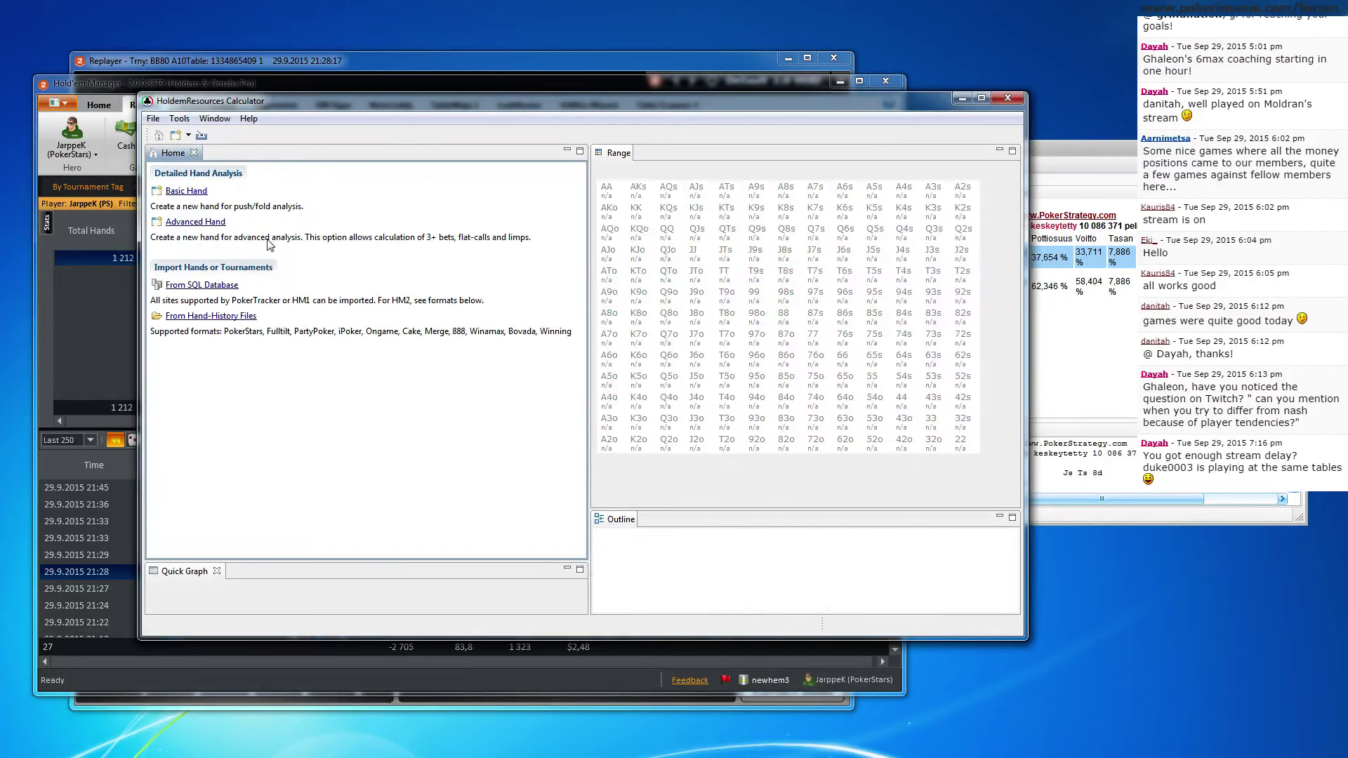
click(113, 114)
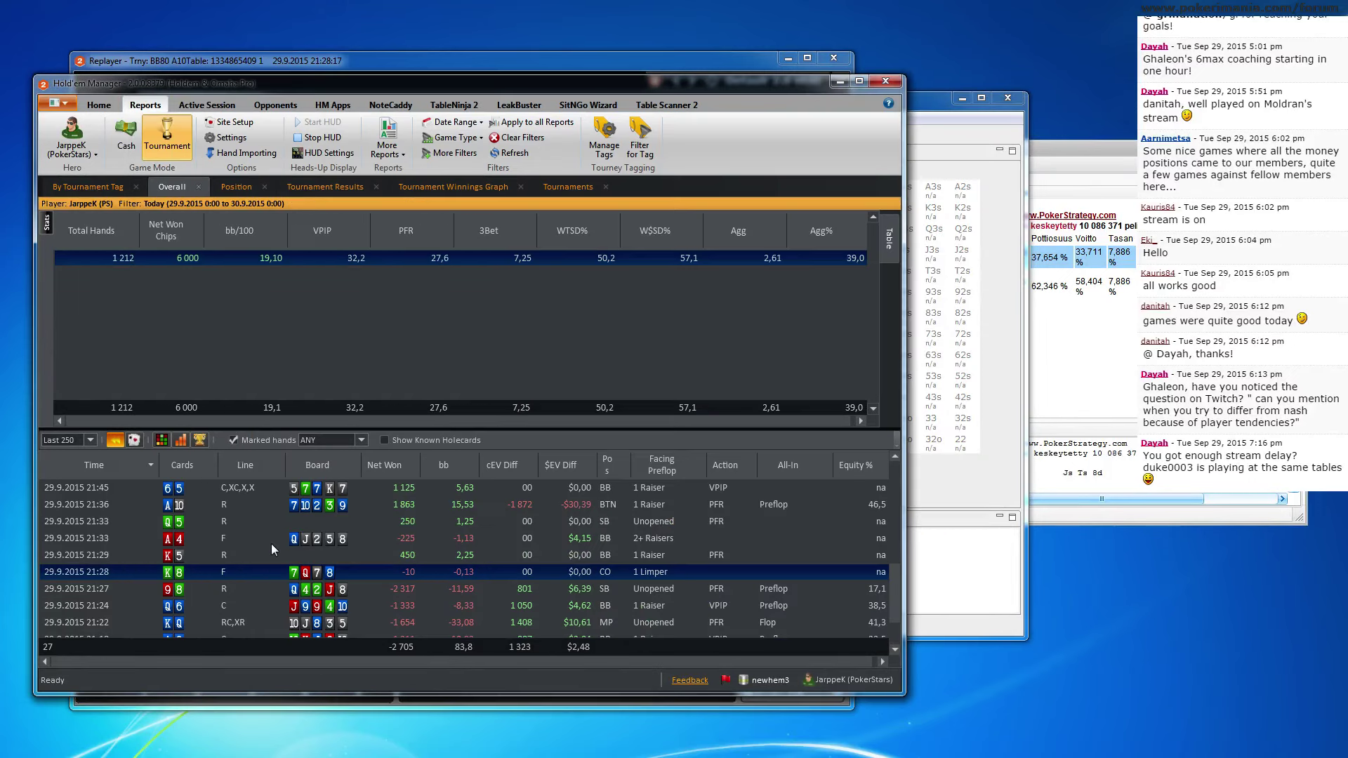
click(226, 556)
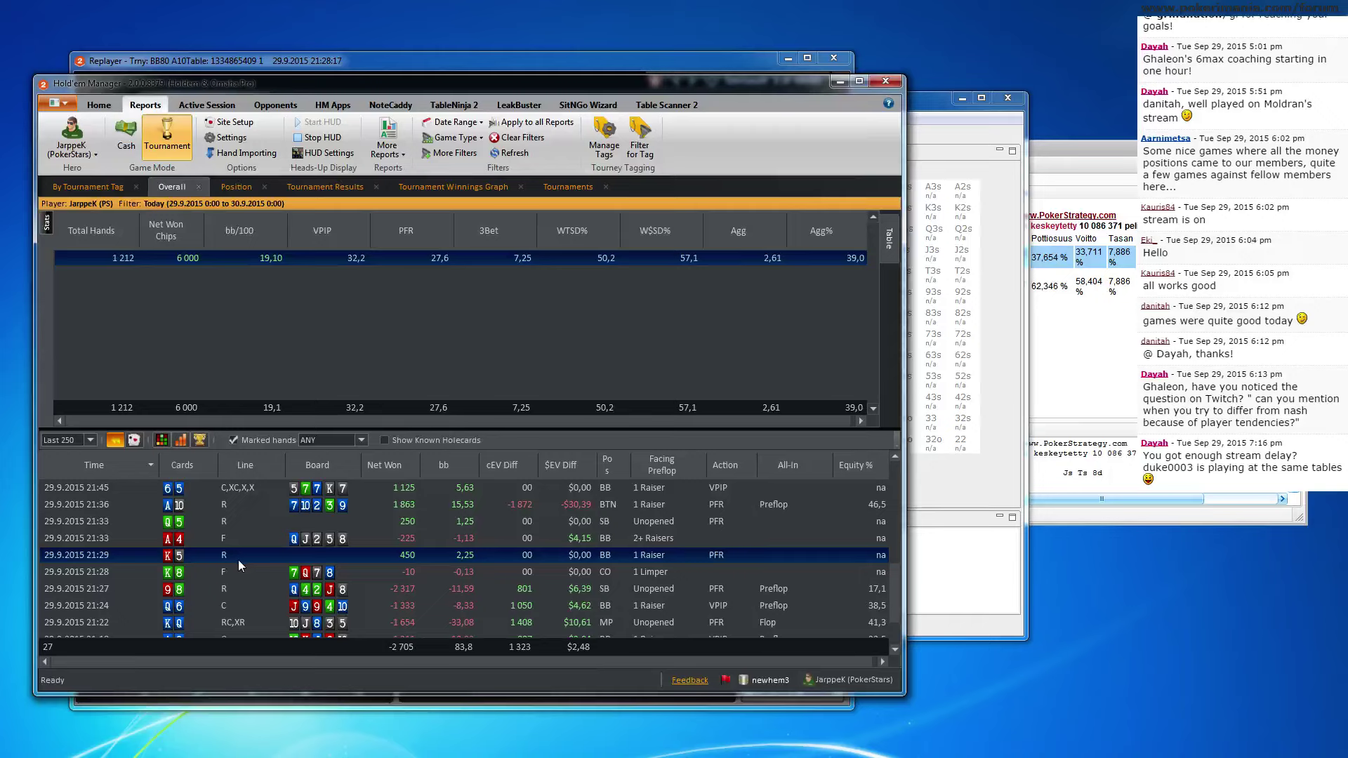
double_click(238, 559)
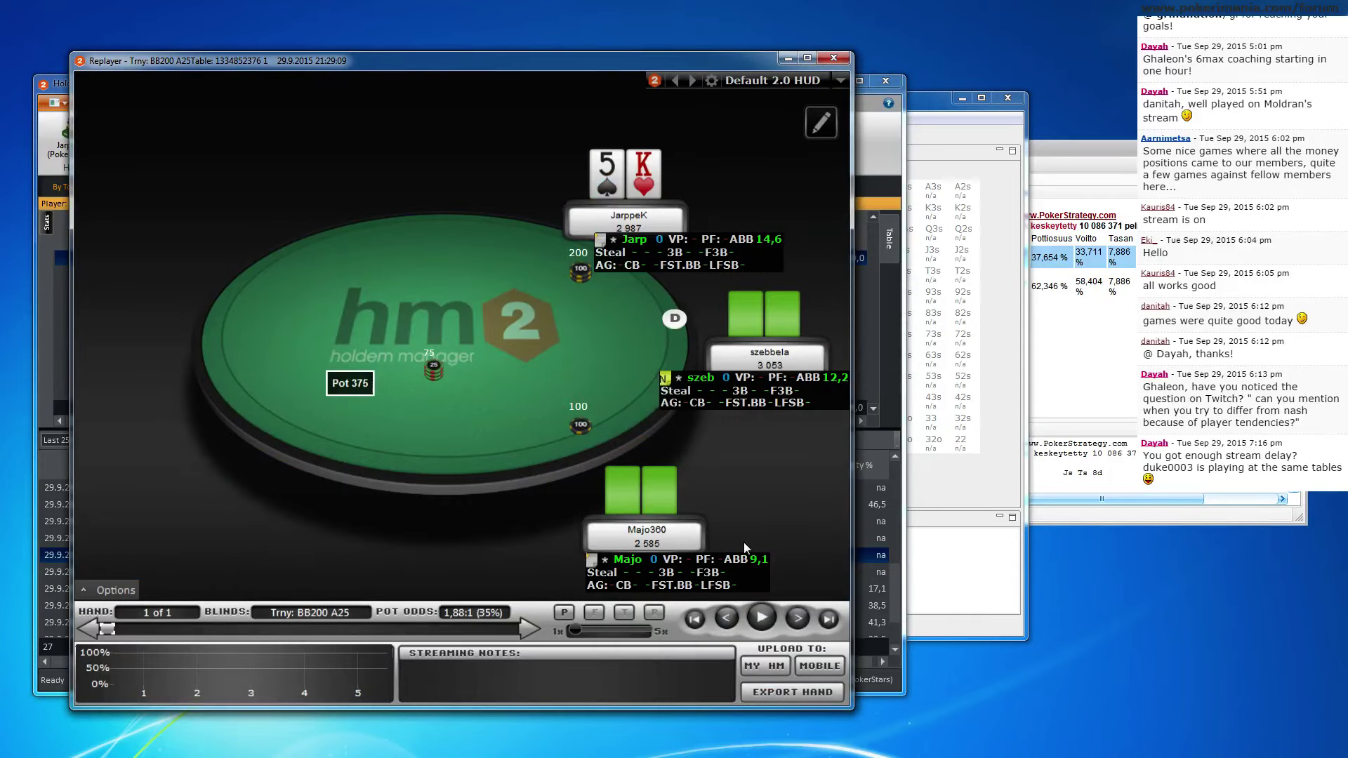
click(799, 618)
click(798, 618)
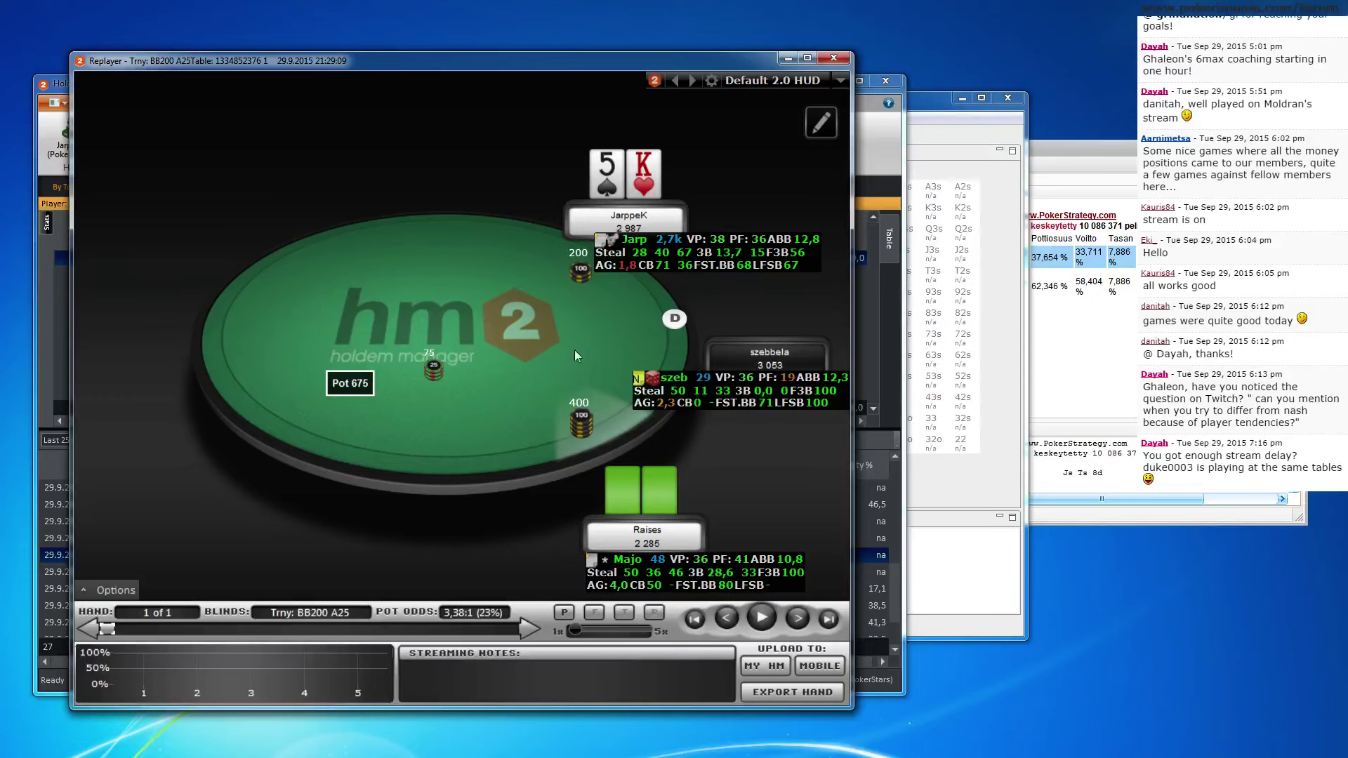
click(837, 60)
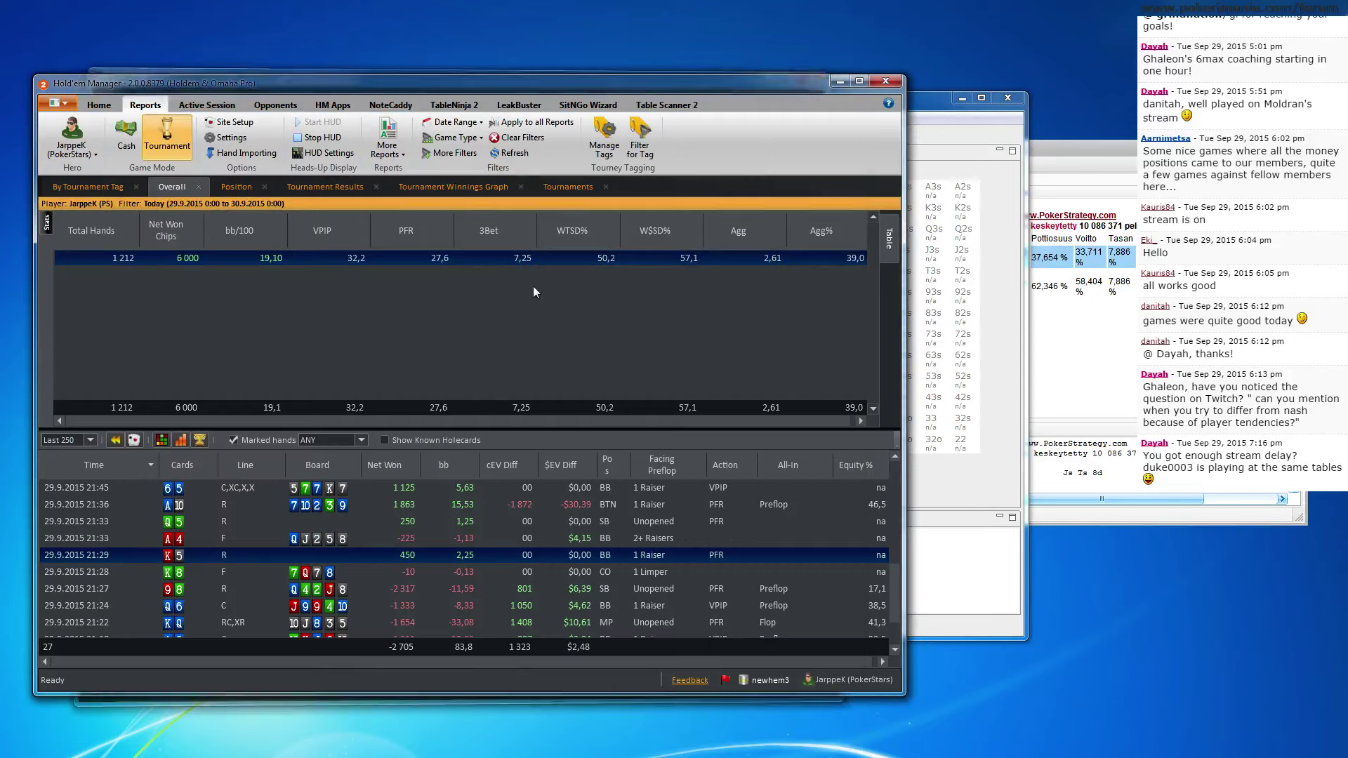
Copy the K5 hand from Hold'em Manager's hand list to the clipboard, and switch to HoldemResources Calculator
right_click(241, 565)
click(279, 640)
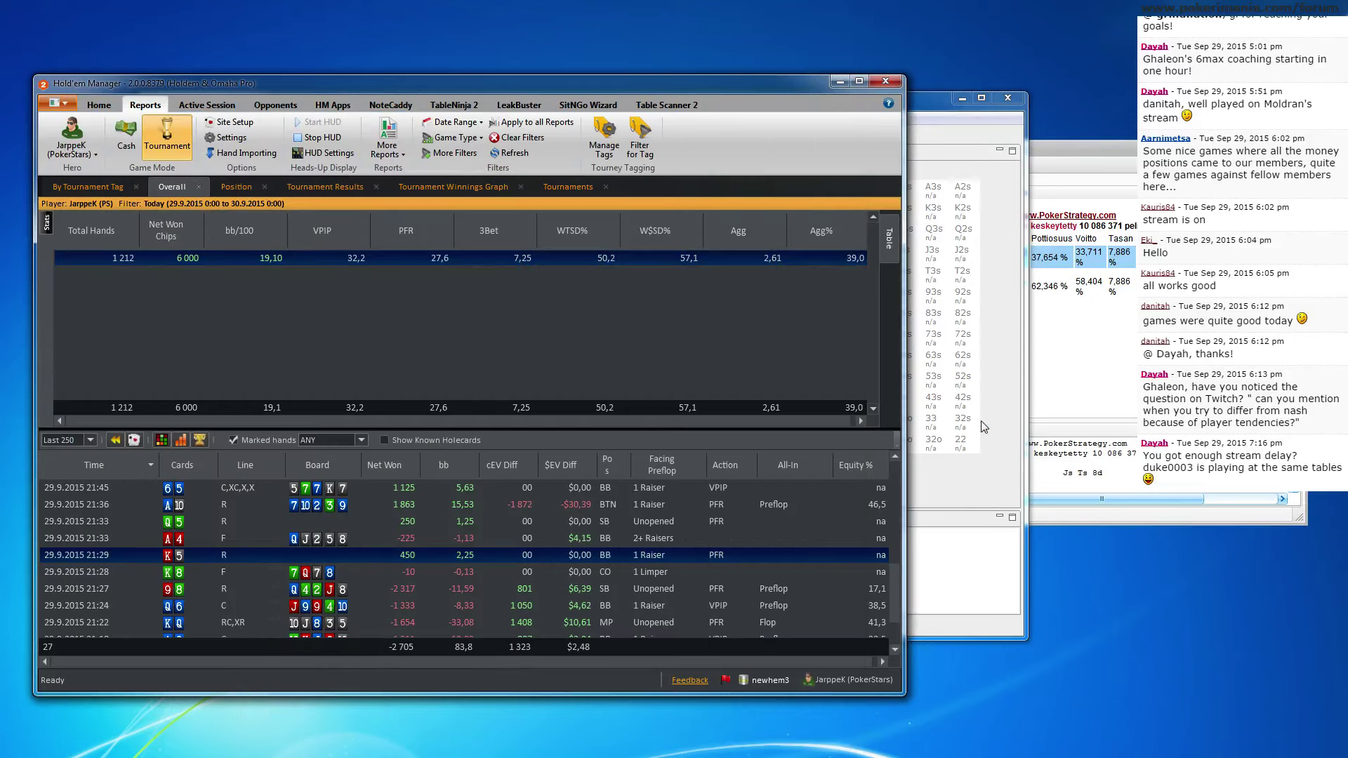
click(984, 427)
click(194, 191)
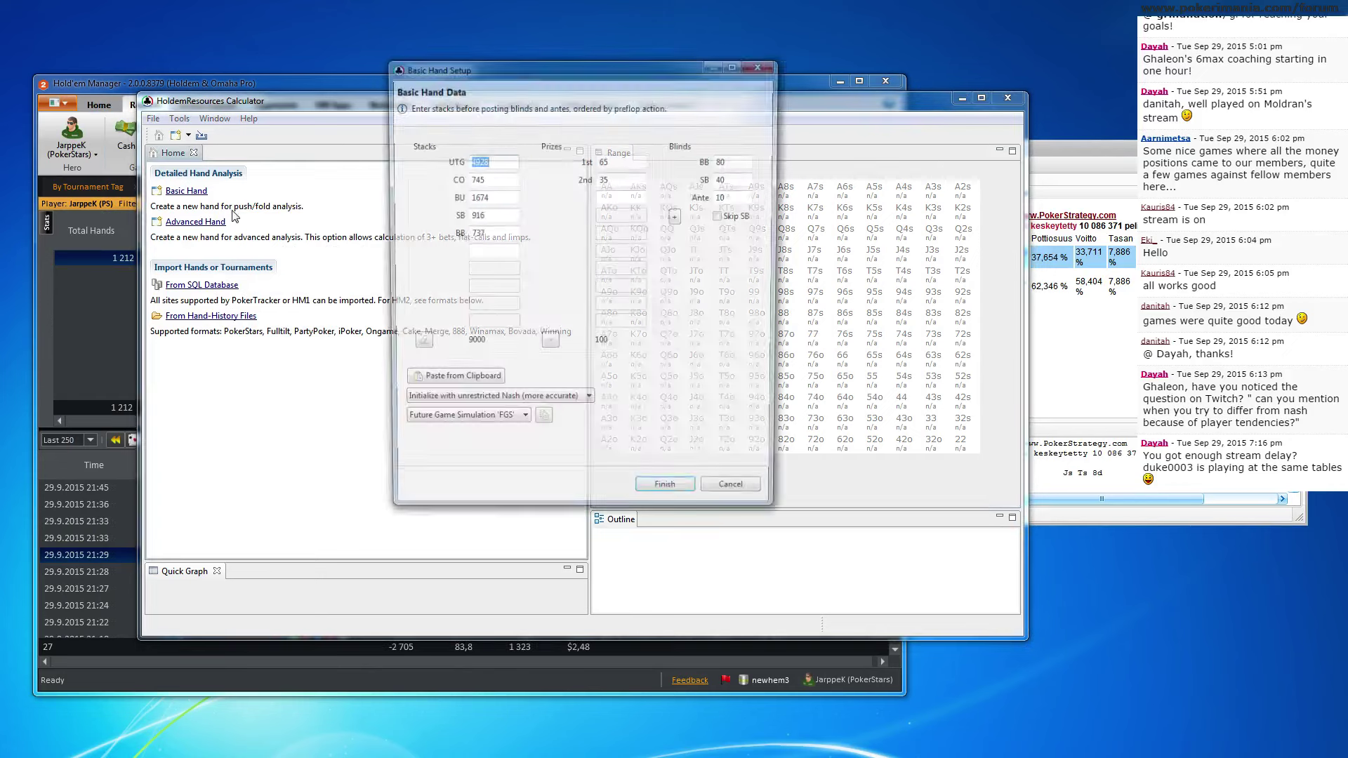
click(478, 383)
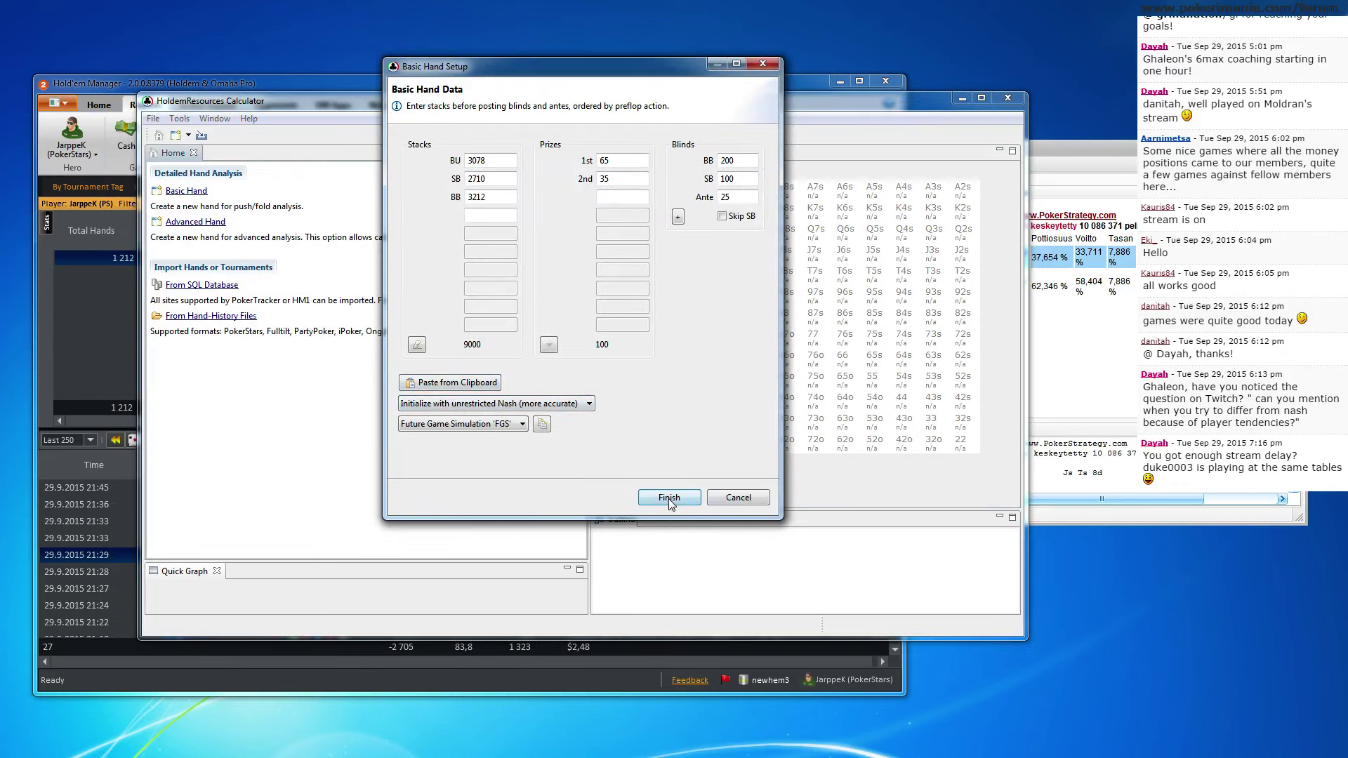
click(737, 497)
Set up an advanced hand from the clipboard's K5 hand, with limps disallowed and additional shoves kept allowed
click(195, 221)
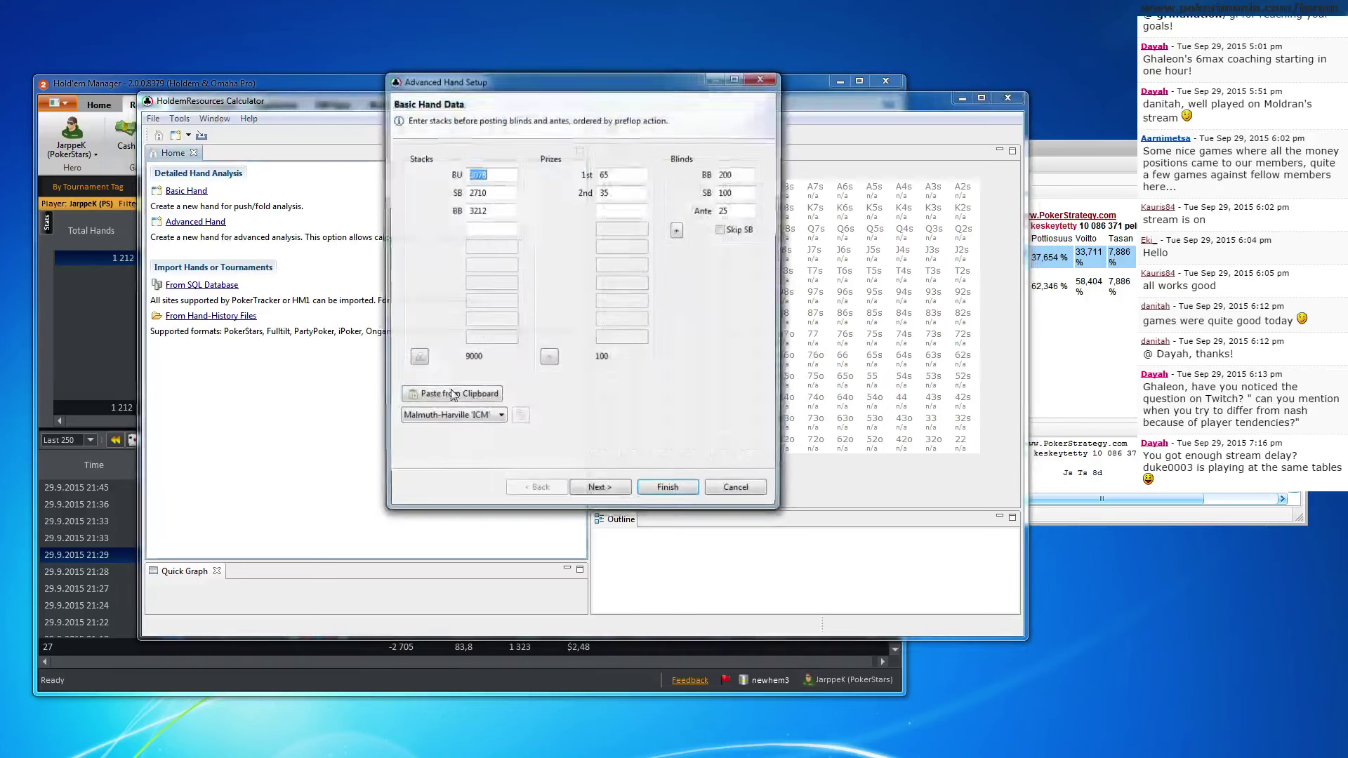
click(475, 397)
click(616, 491)
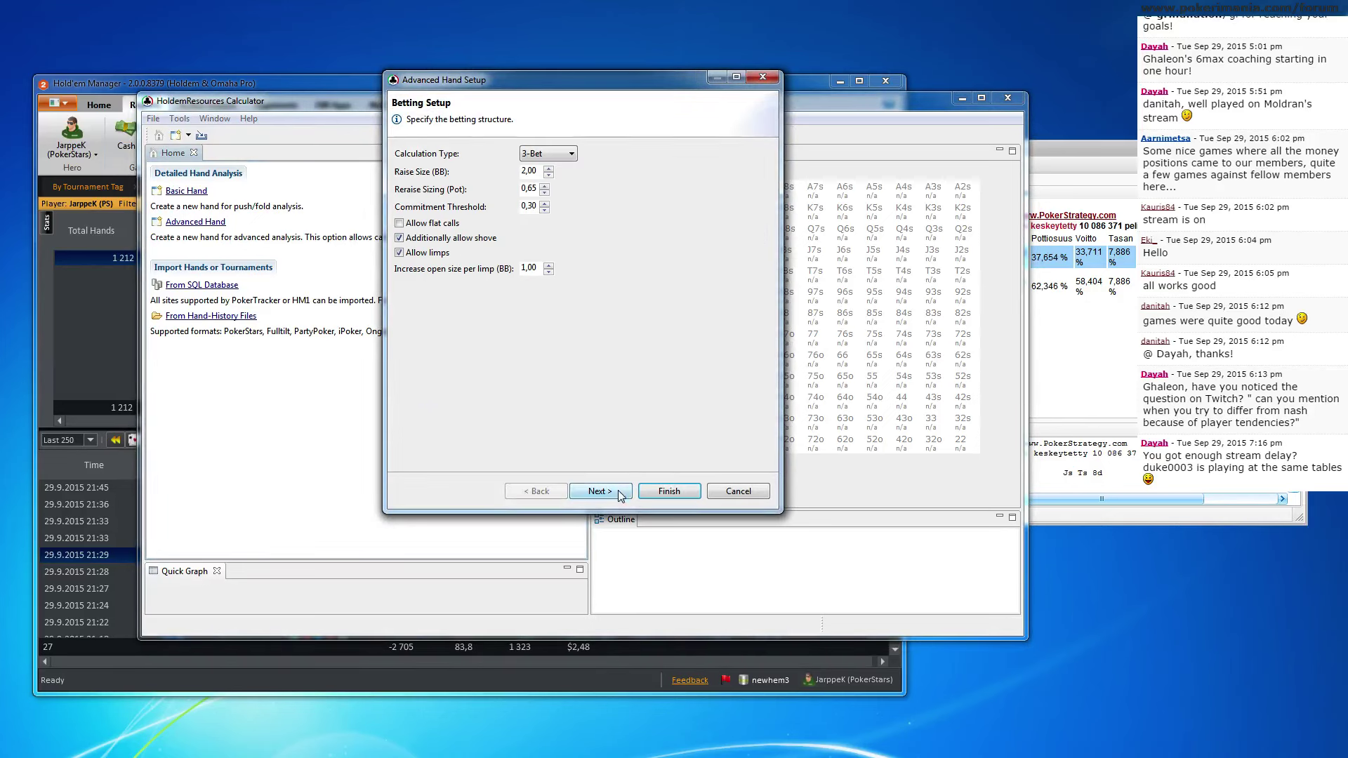
click(442, 253)
click(448, 239)
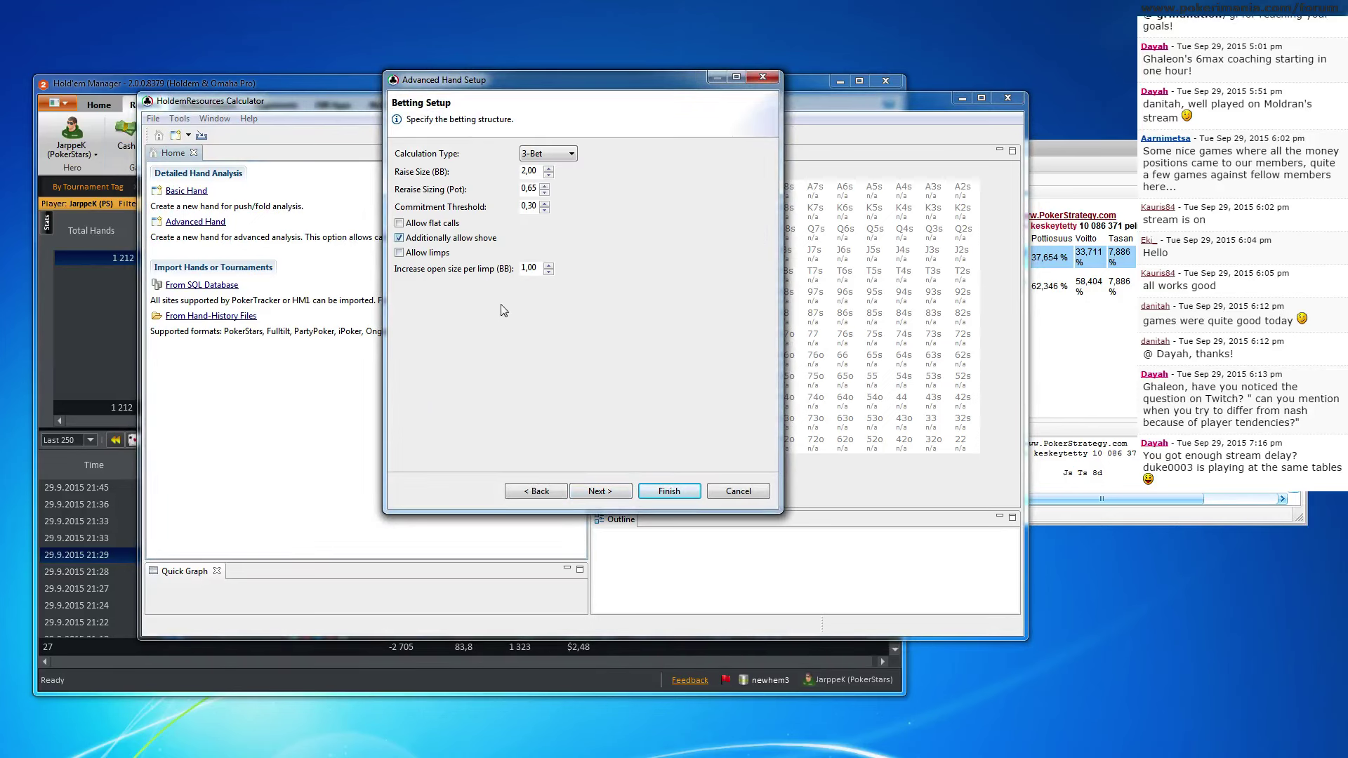
Restrict the spot to the button folding, and finish the setup to calculate the hand
click(602, 491)
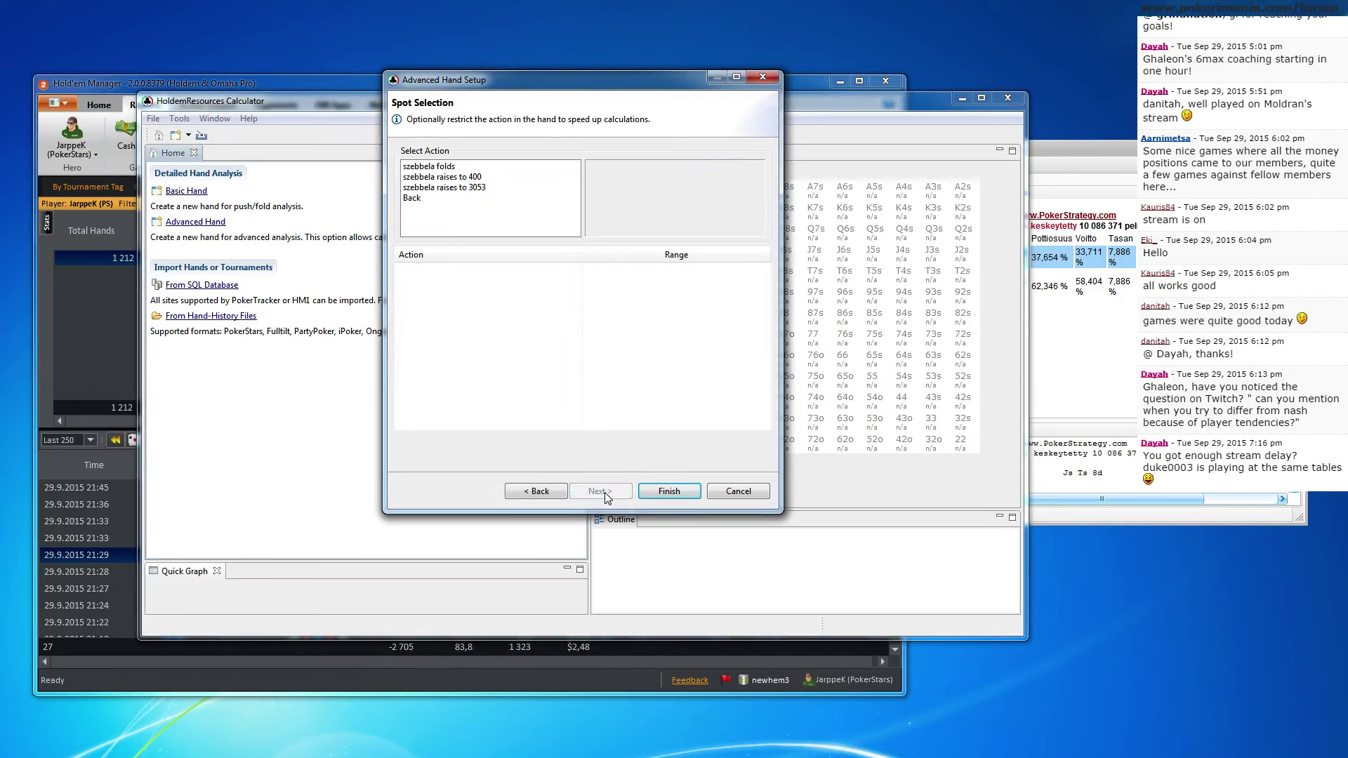
click(449, 169)
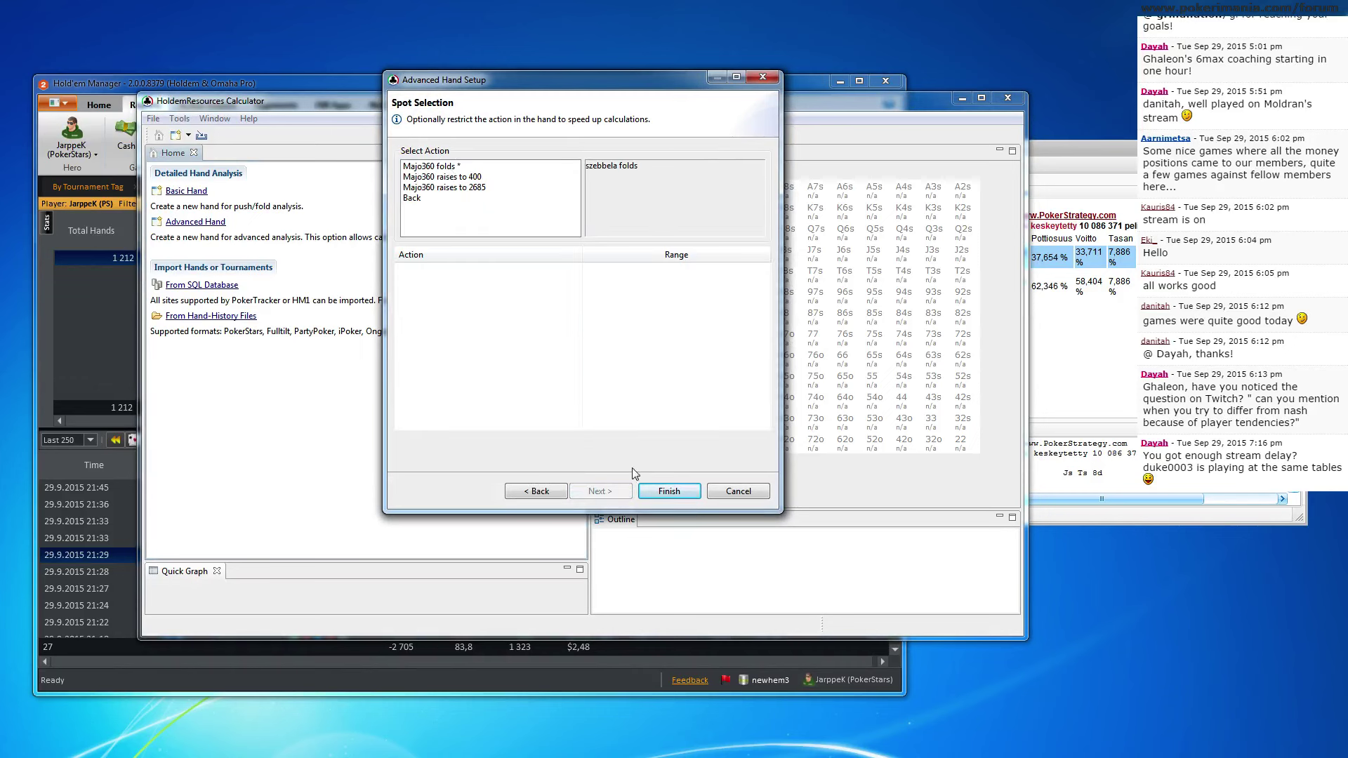
click(657, 491)
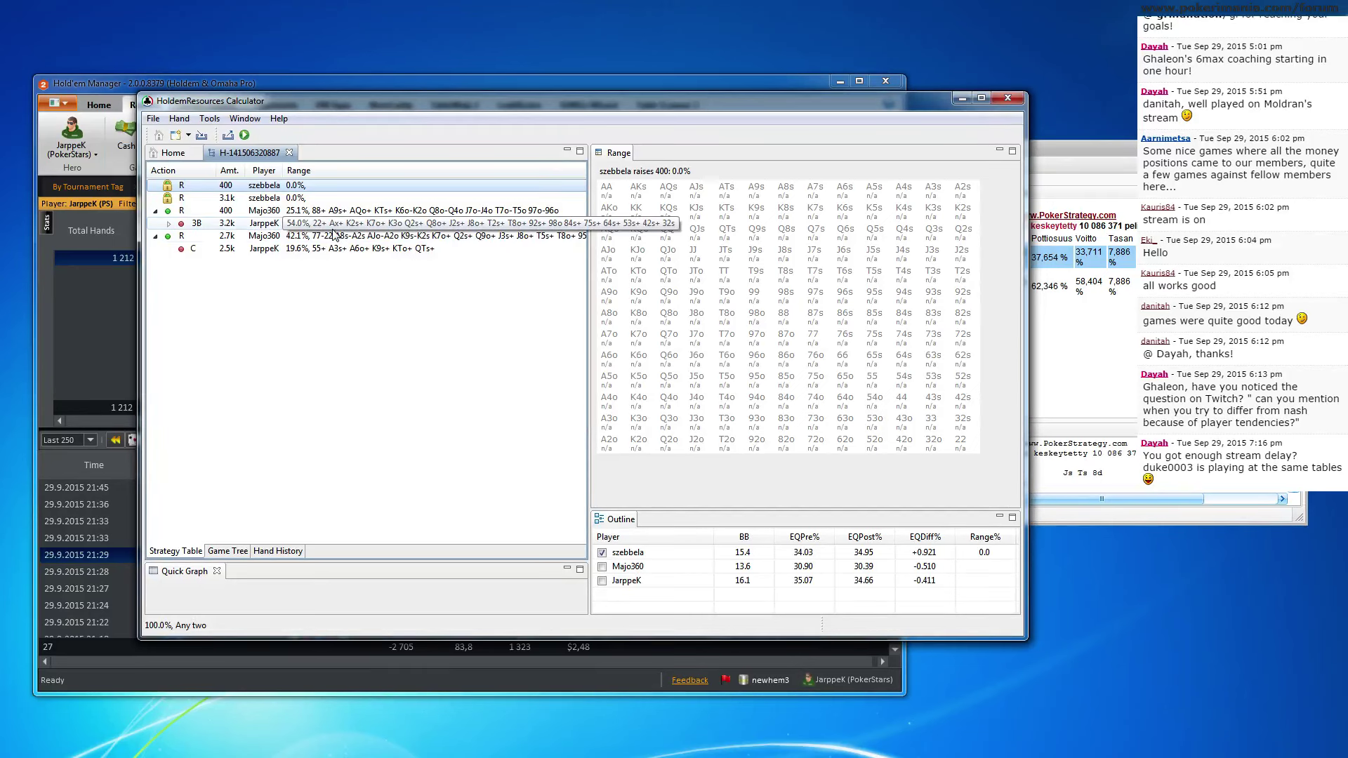
Compare the small blind's range for raising to 400 with its range for raising all-in to 2685
click(314, 211)
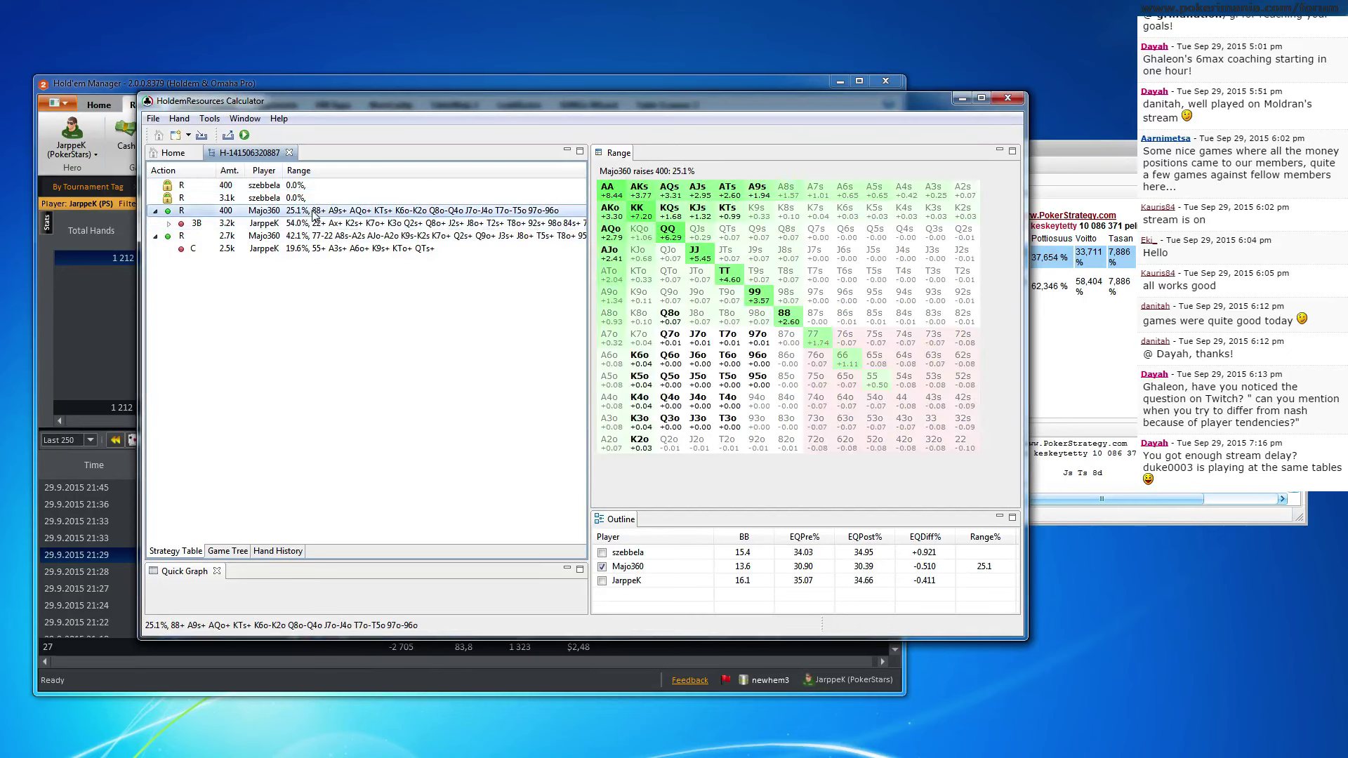
click(279, 237)
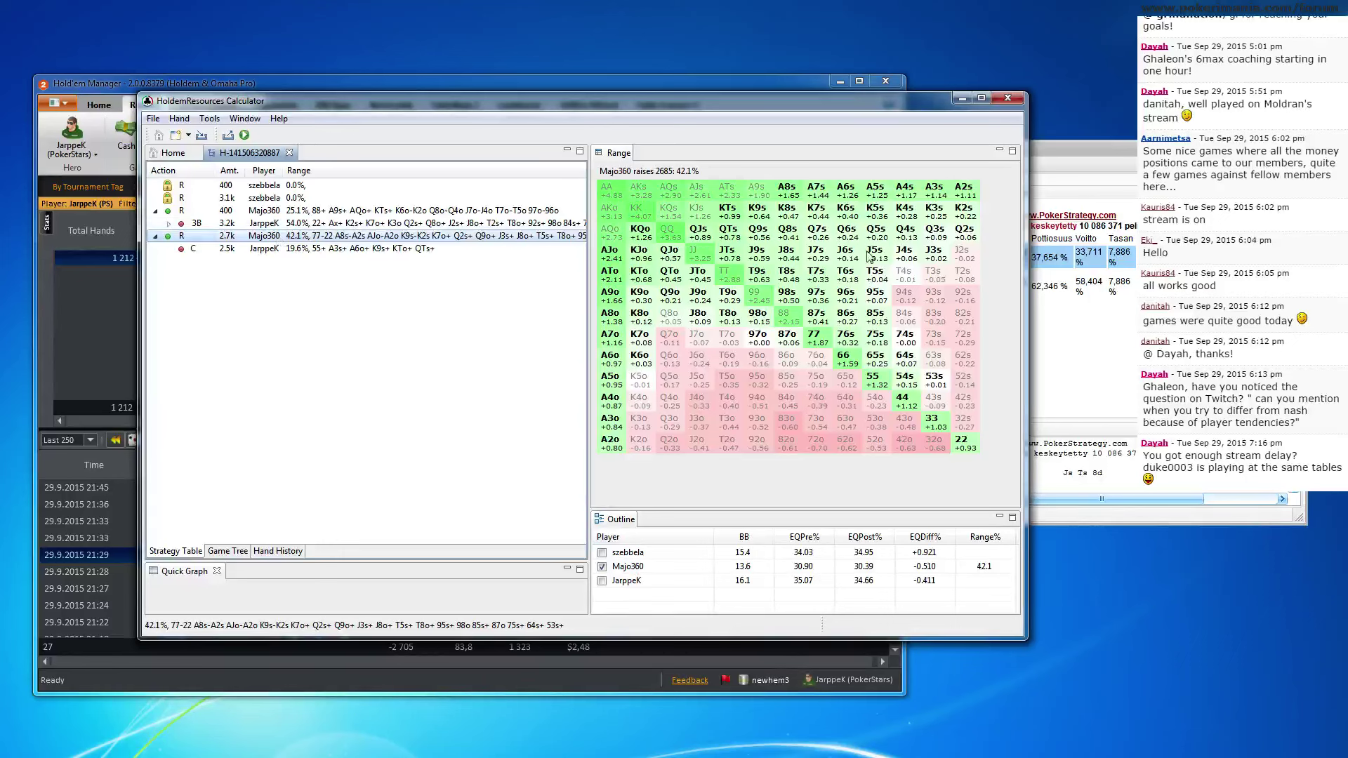
click(392, 213)
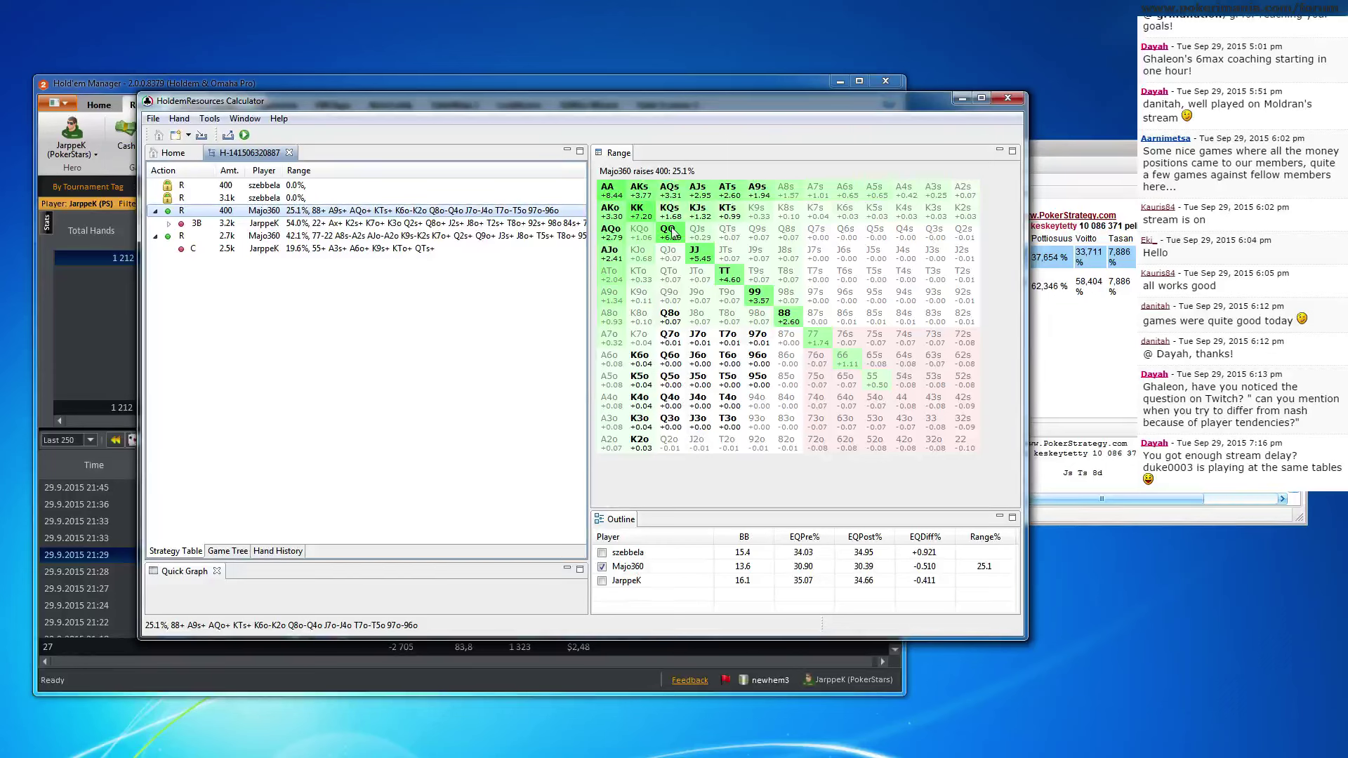
click(419, 237)
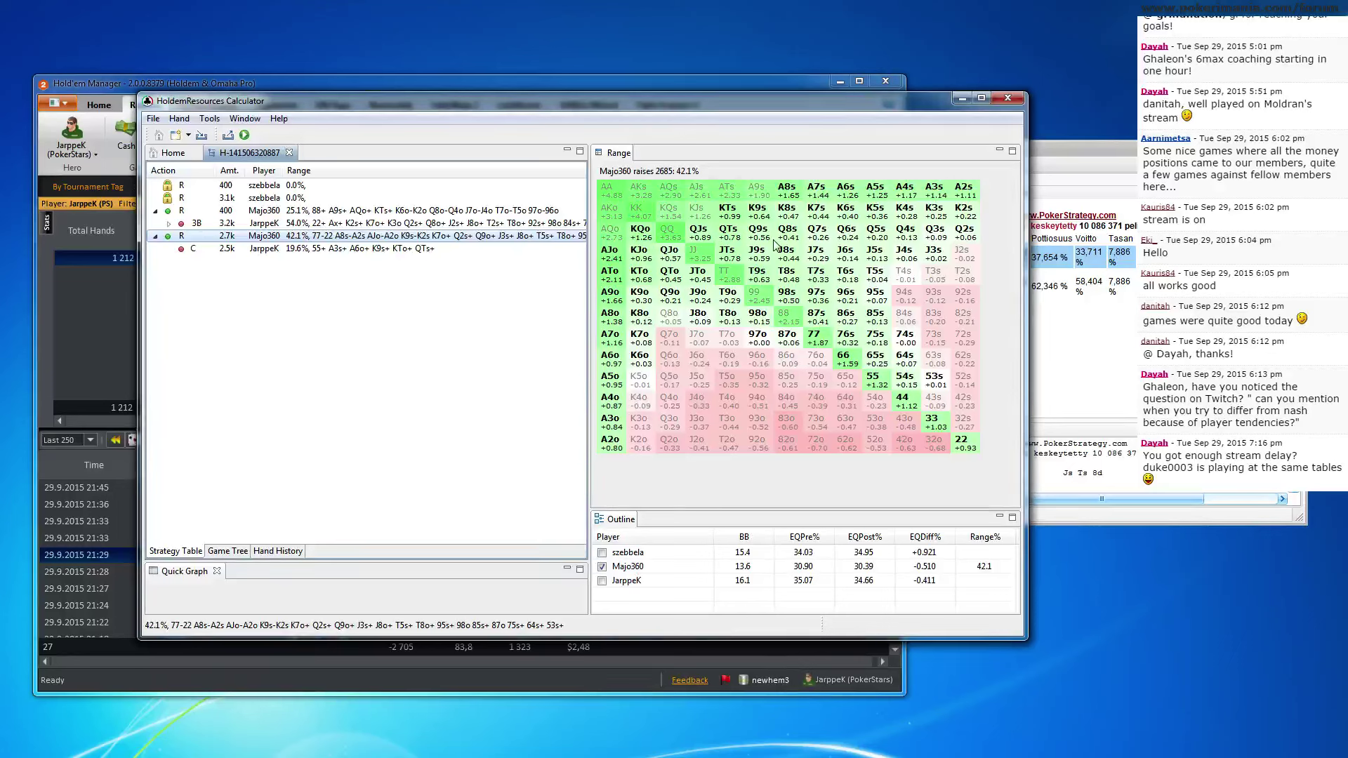
Edit the small blind's 400 raise range, widening it with all aces, more kings and pairs, and suited hands including J8s+ and T8s+
click(335, 212)
right_click(334, 218)
click(365, 255)
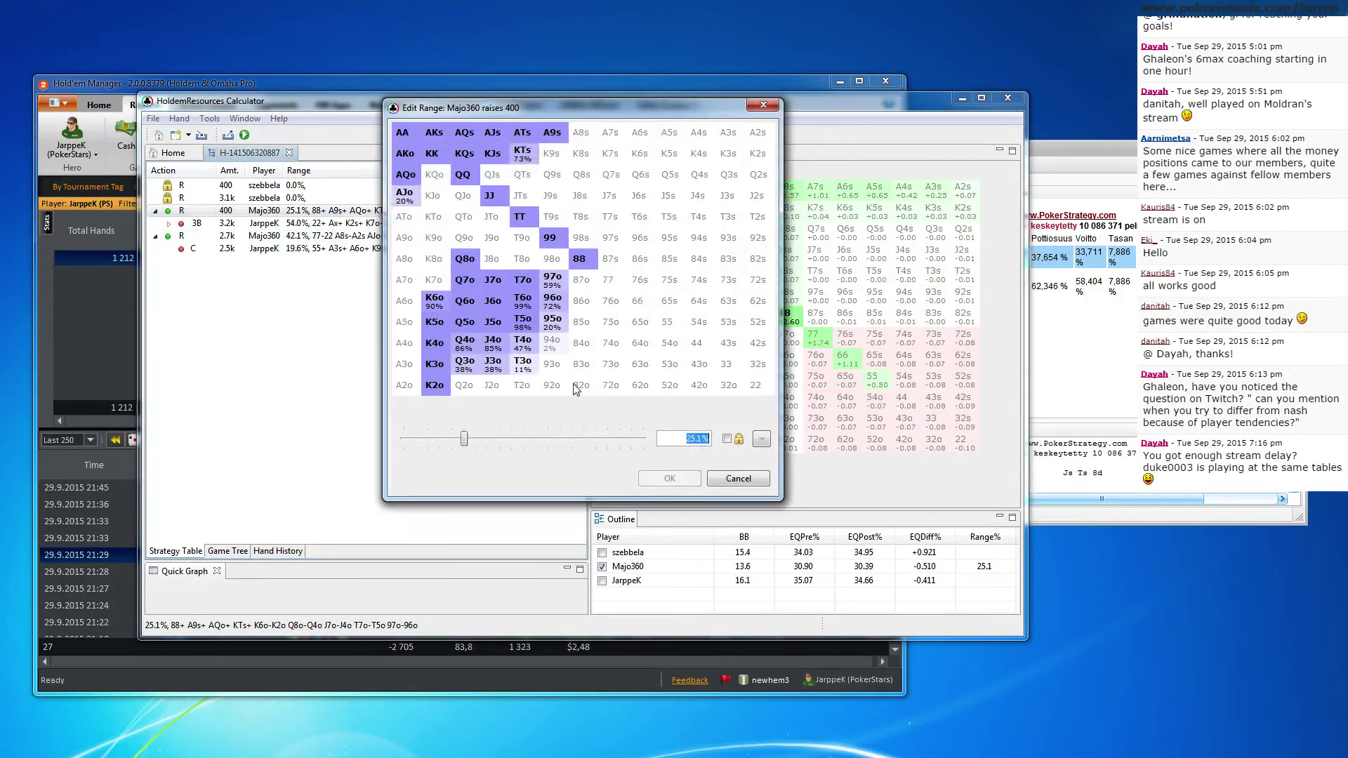
drag(467, 439, 513, 438)
drag(528, 181, 575, 179)
click(523, 195)
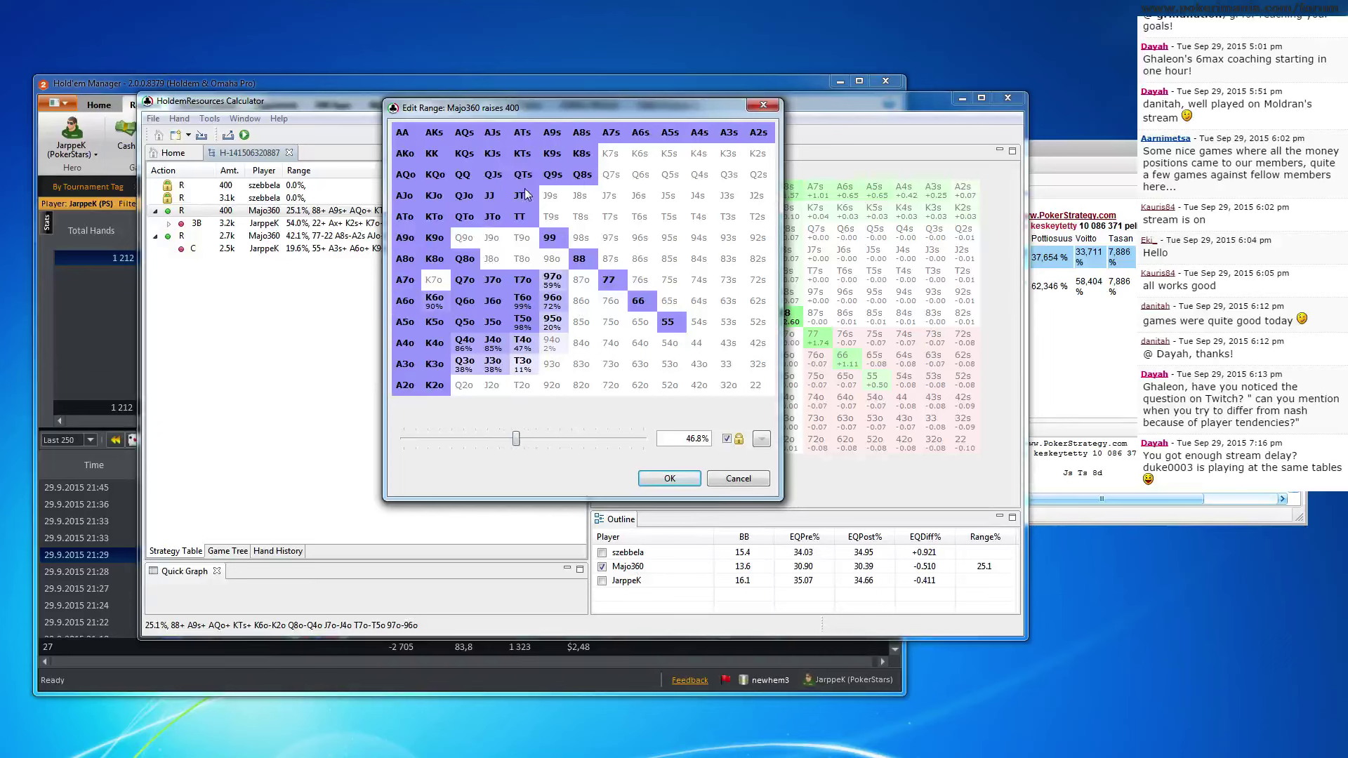
click(553, 198)
click(553, 219)
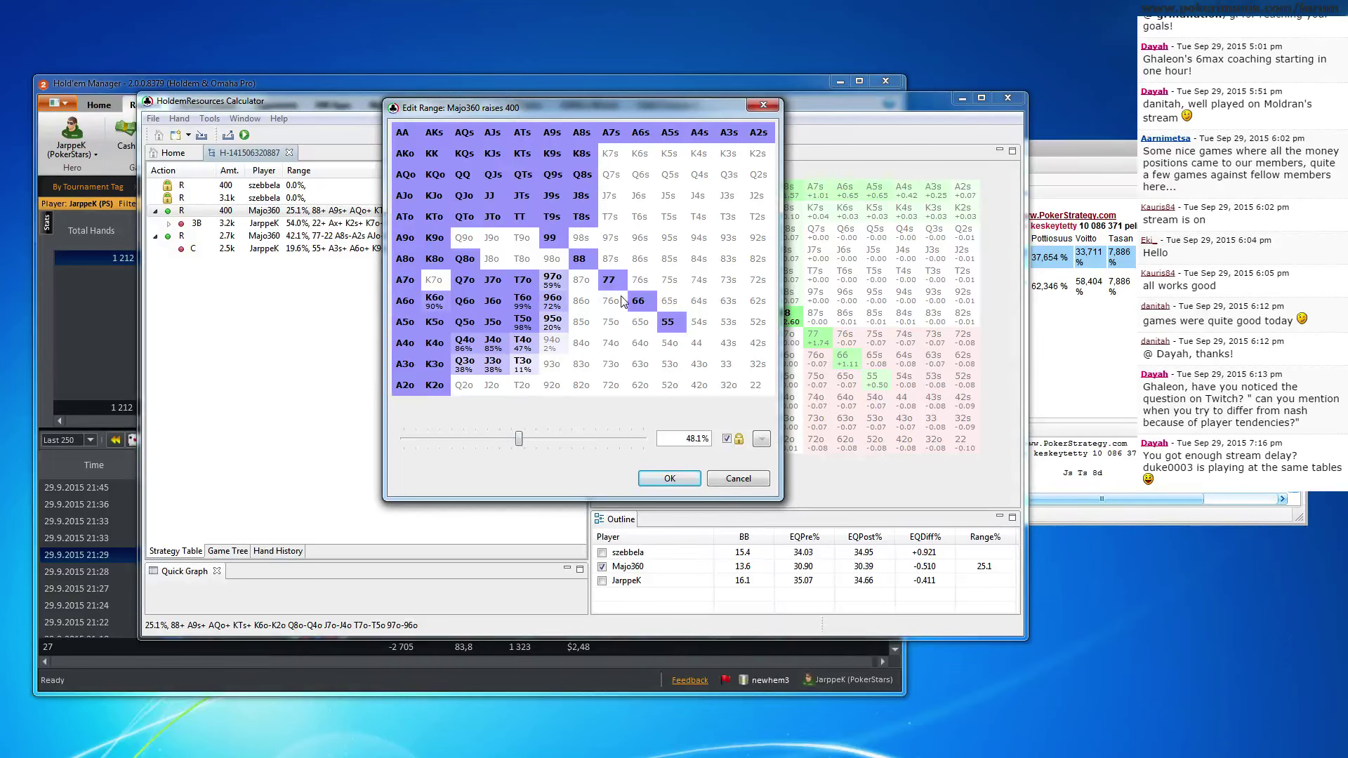
Remove 55, 66 and 77 from the small blind's 400 raise range, keeping 88 selected
click(680, 323)
click(694, 344)
drag(694, 344, 639, 302)
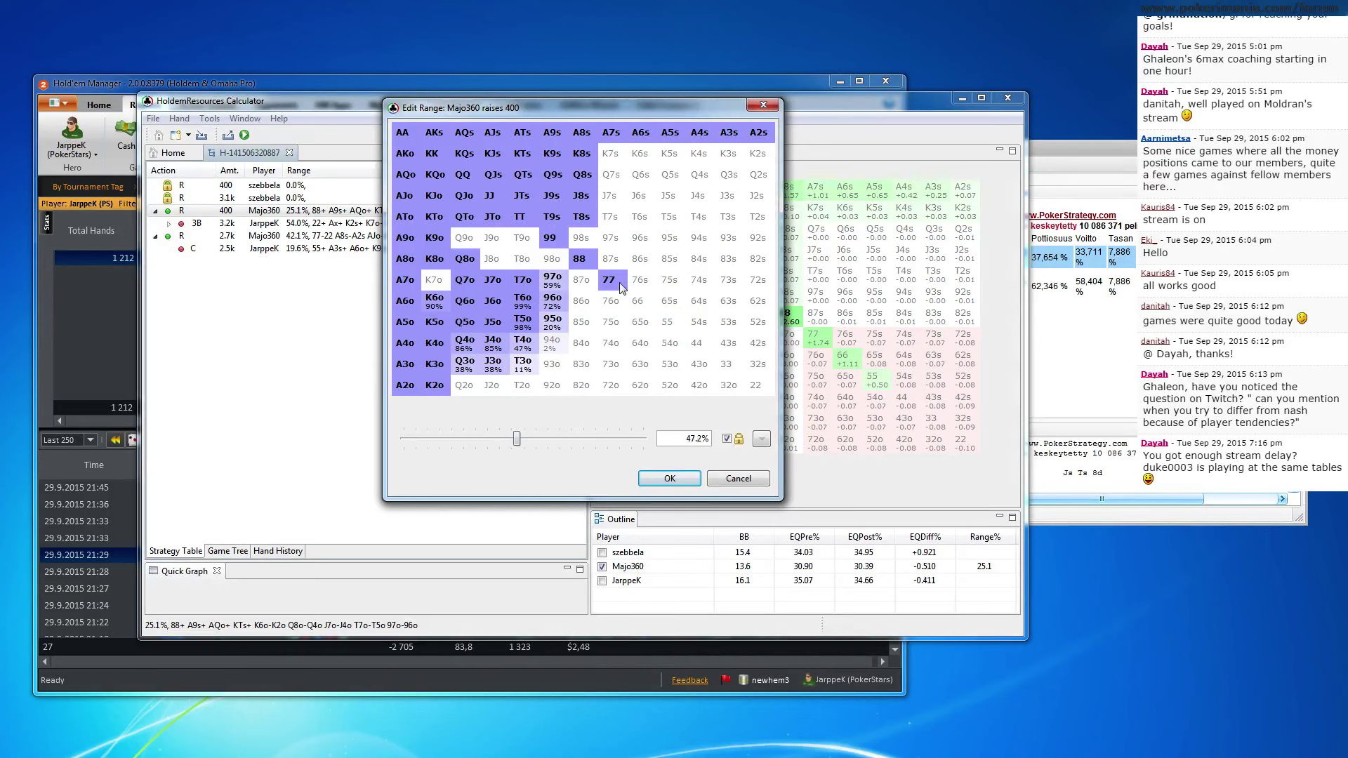
click(583, 260)
click(585, 261)
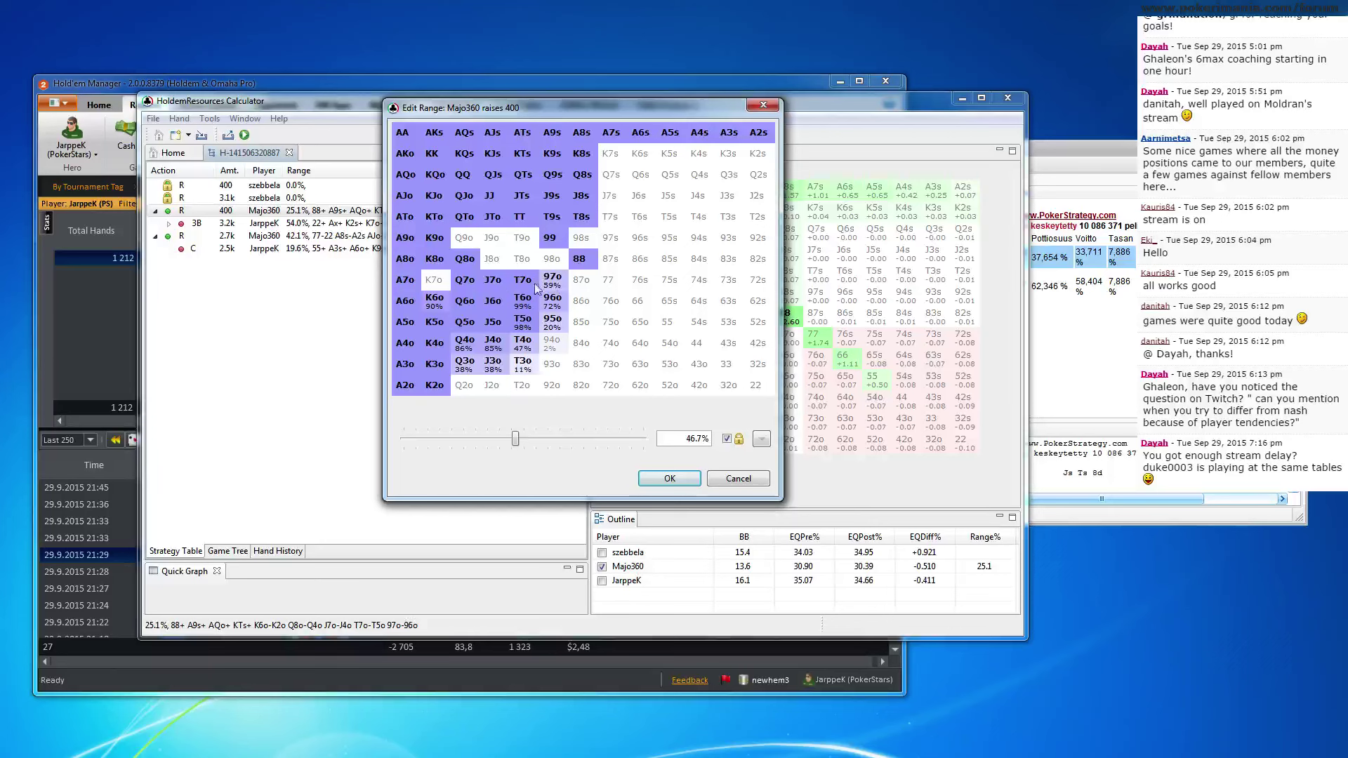
Add K7o, Q9o, J8o, J9o, T8o and T9o to the raise range, and cut it to 38.1% by dropping weak offsuit hands
mouse_move(463, 251)
mouse_down()
mouse_move(502, 238)
mouse_move(521, 242)
mouse_move(523, 260)
mouse_up()
click(469, 349)
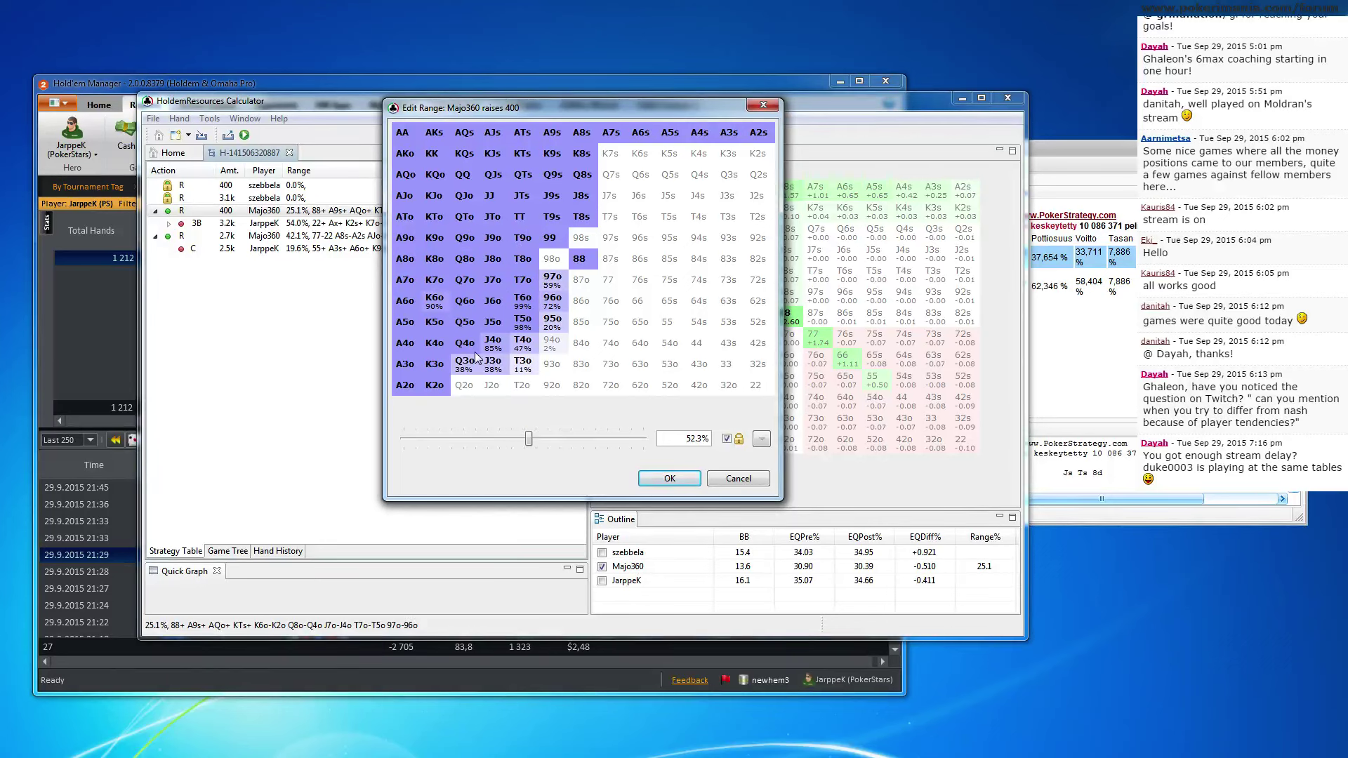
drag(529, 439, 495, 444)
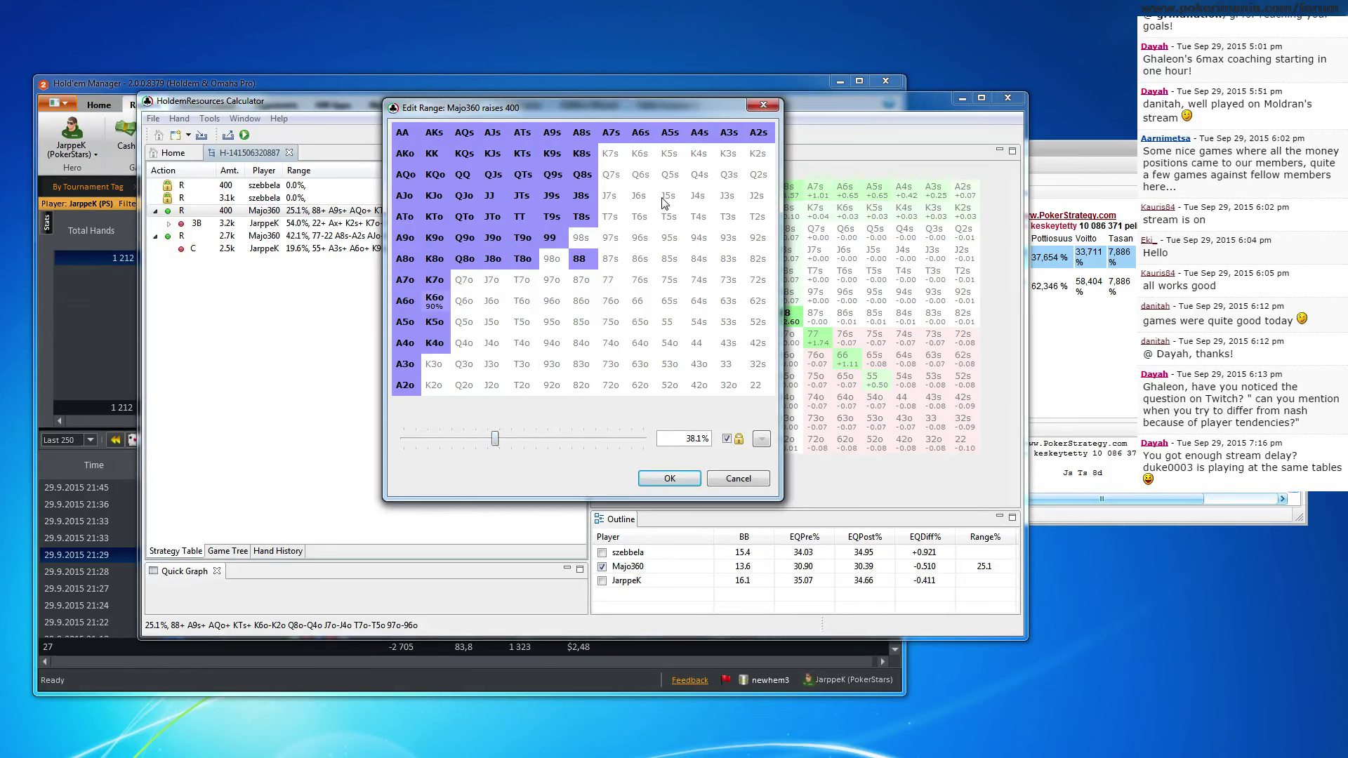
Add the remaining suited kings, Q6s+, J7s, T7s, 96s+, 86s+, 75s+, 65s, 98o and Q7o, and apply the 45.3% raise range
click(612, 157)
mouse_move(613, 160)
mouse_down()
mouse_move(758, 149)
mouse_move(695, 186)
mouse_move(609, 171)
mouse_move(616, 215)
mouse_move(599, 228)
mouse_move(641, 264)
mouse_up()
click(669, 300)
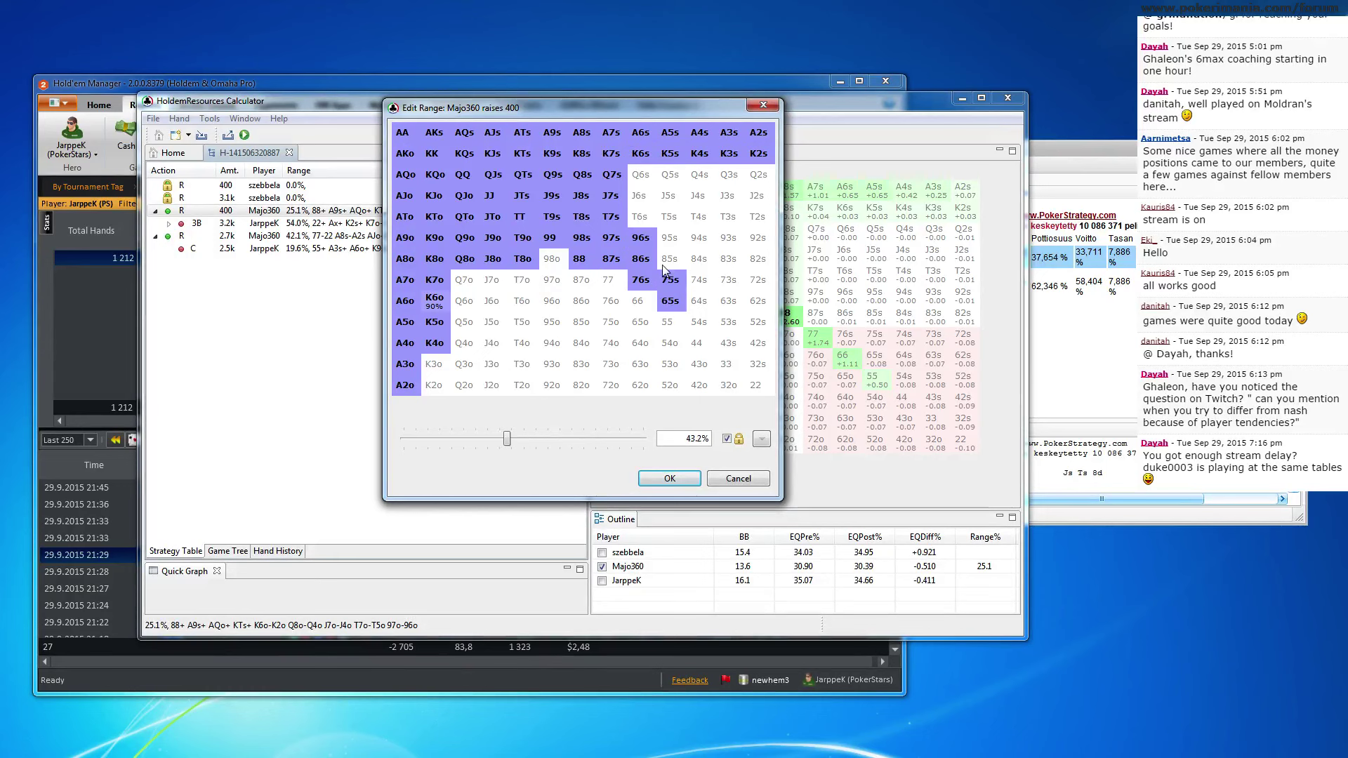
click(640, 176)
click(551, 260)
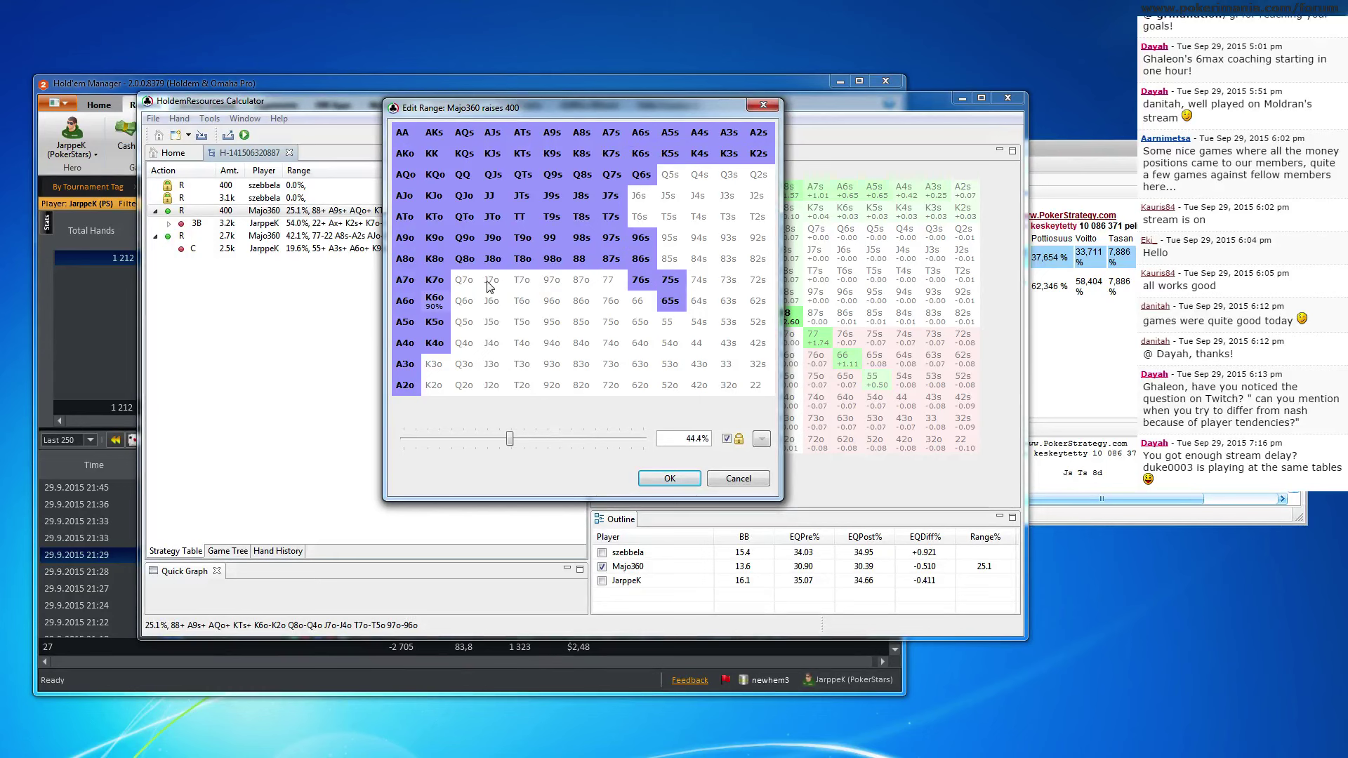
click(464, 280)
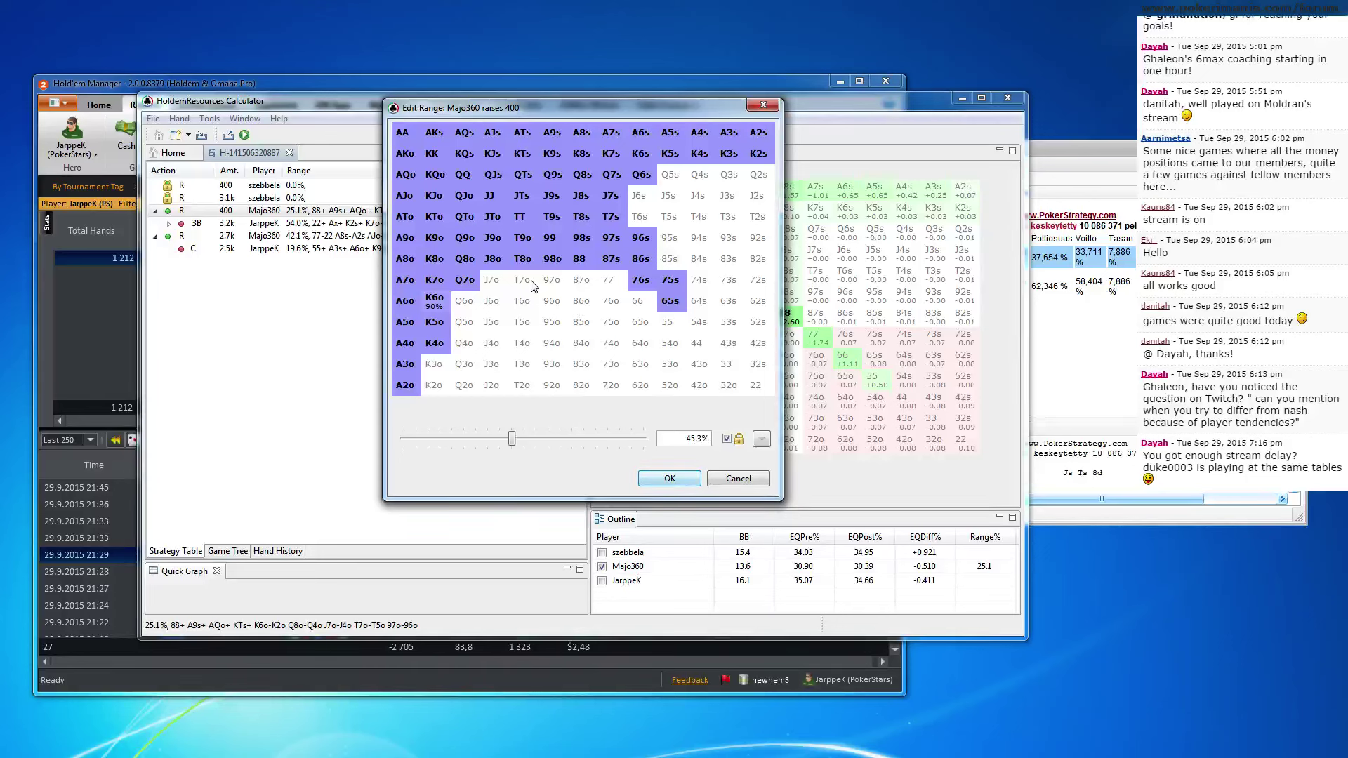
click(670, 480)
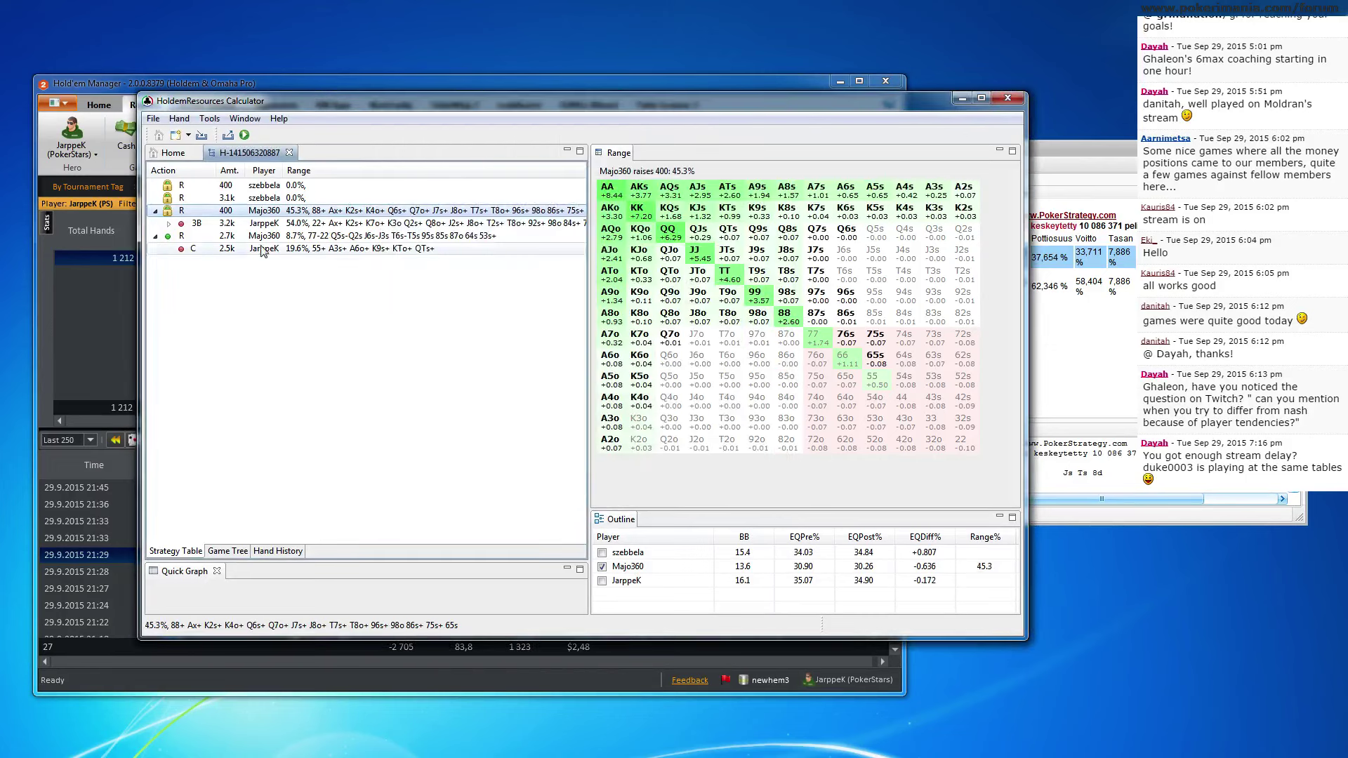
Recalculate the hand with 300 iterations, and view the big blind's 3-bet range against the 400 raise
click(244, 136)
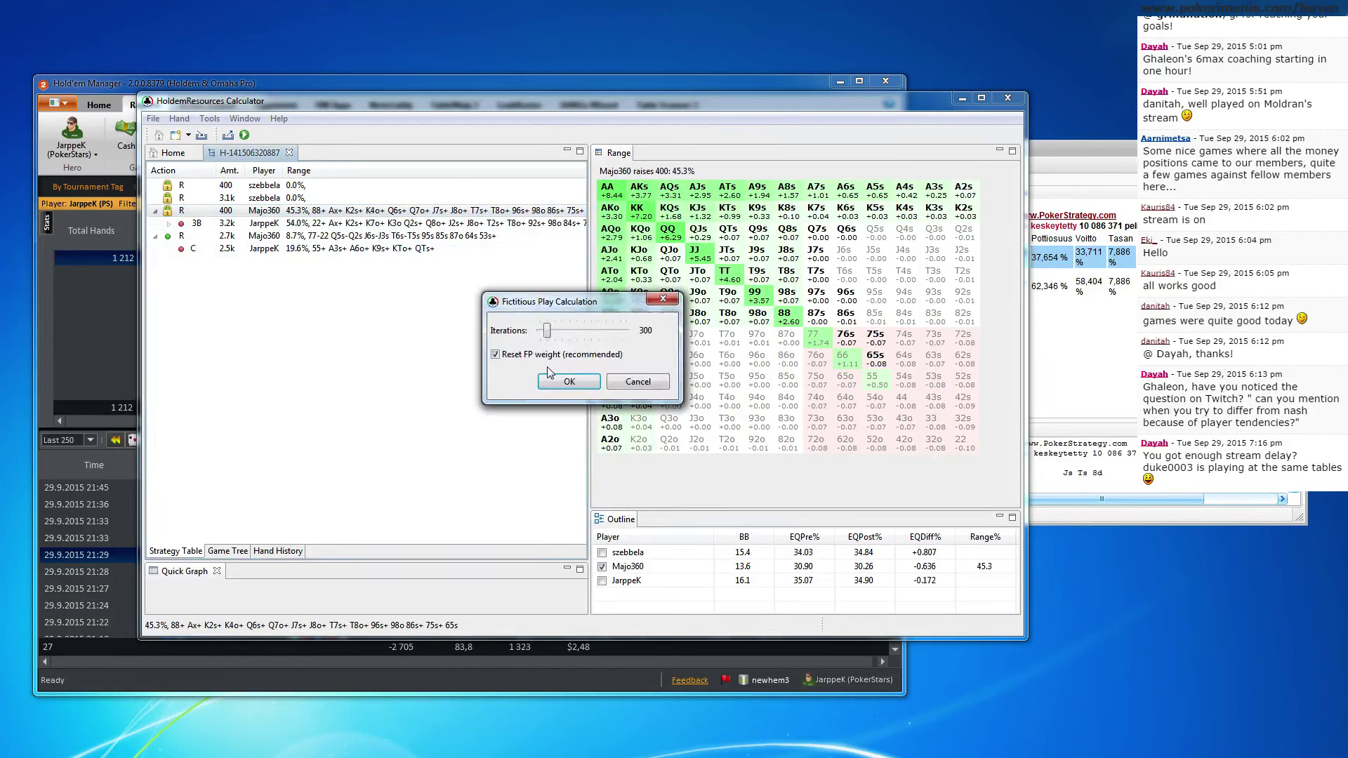
click(562, 383)
key(Down)
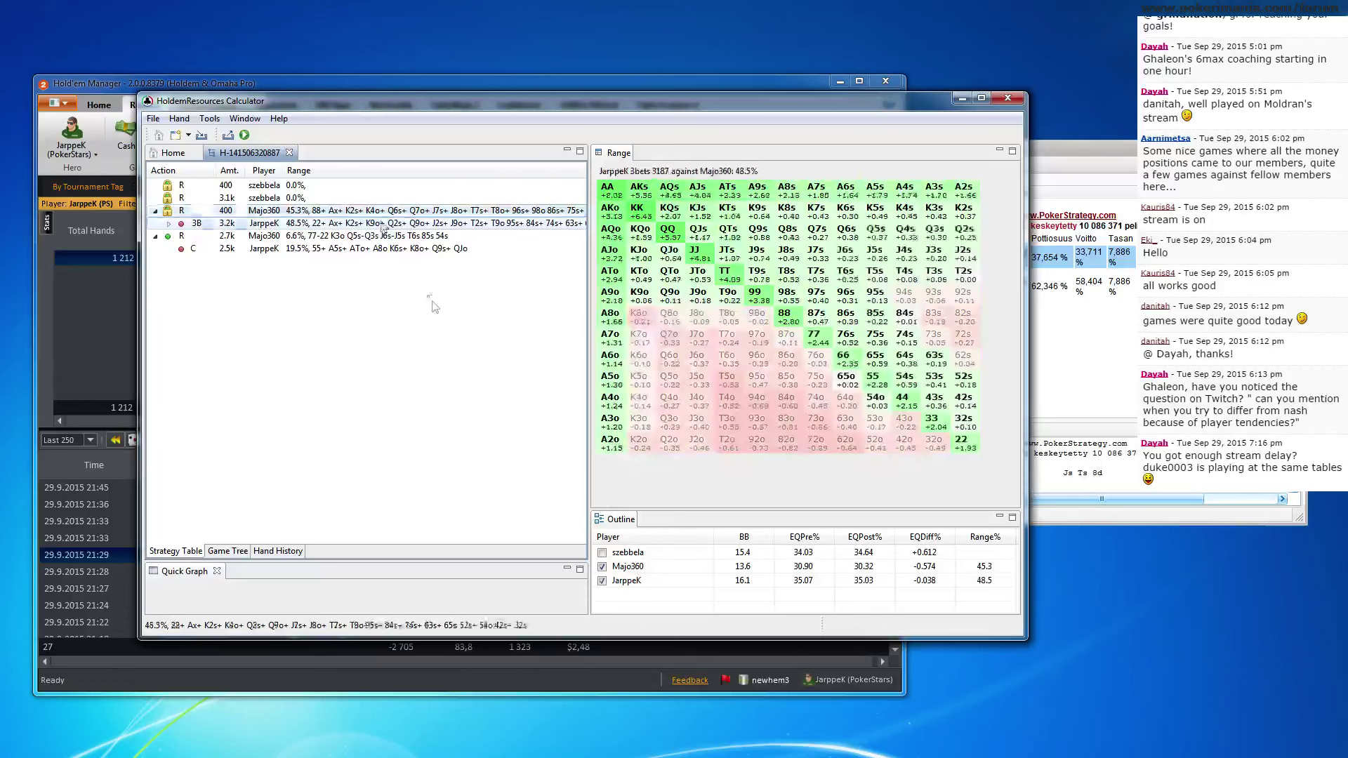
Edit the small blind's range for calling the big blind's 3-bet, removing KJo, QJs and KTs
click(170, 223)
click(228, 237)
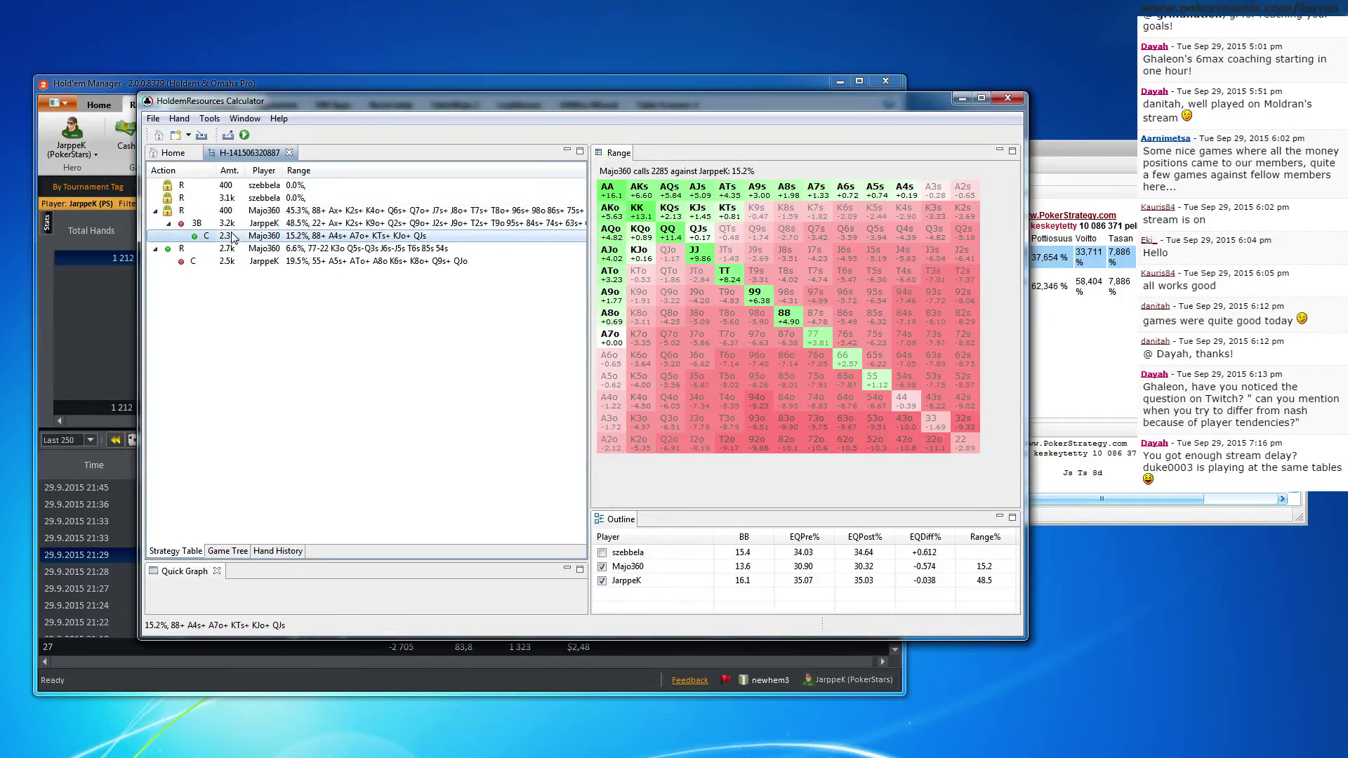
right_click(319, 240)
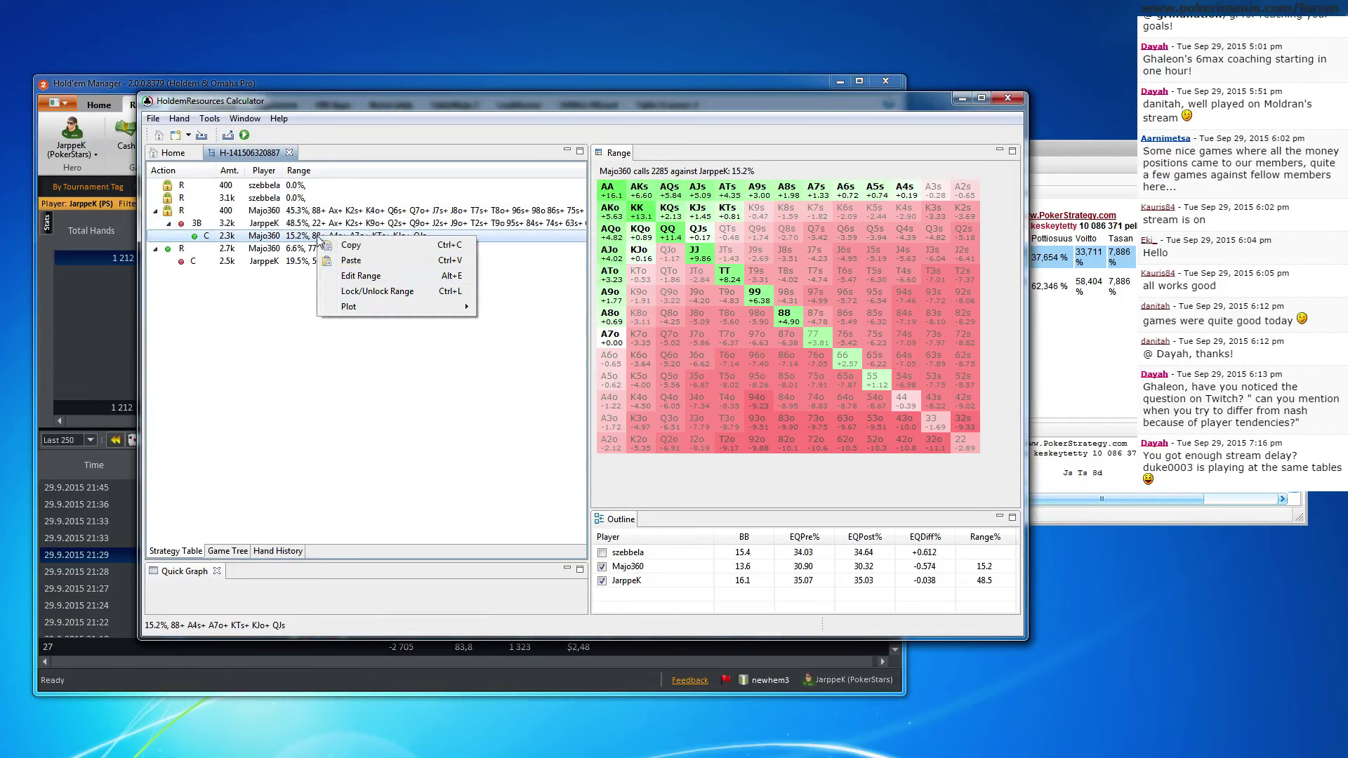
click(346, 275)
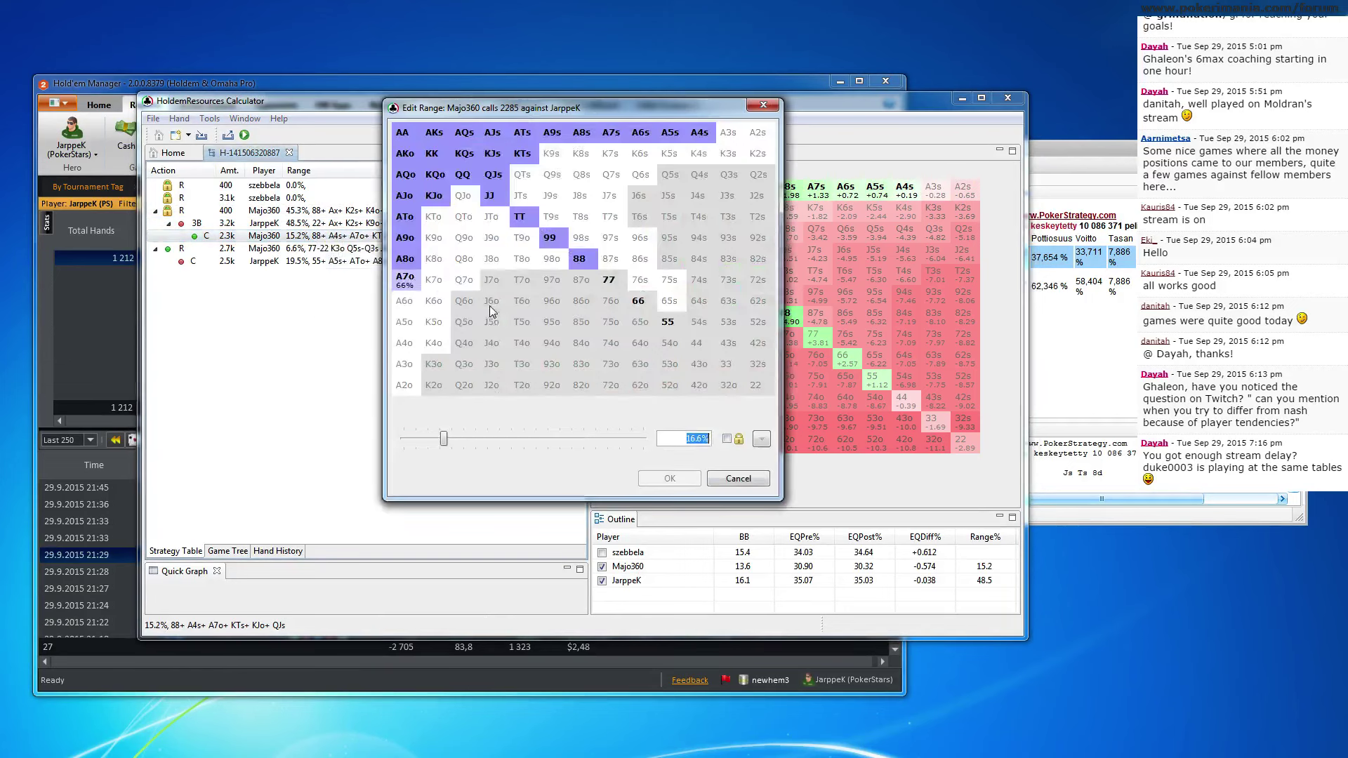
click(440, 191)
click(500, 174)
click(523, 154)
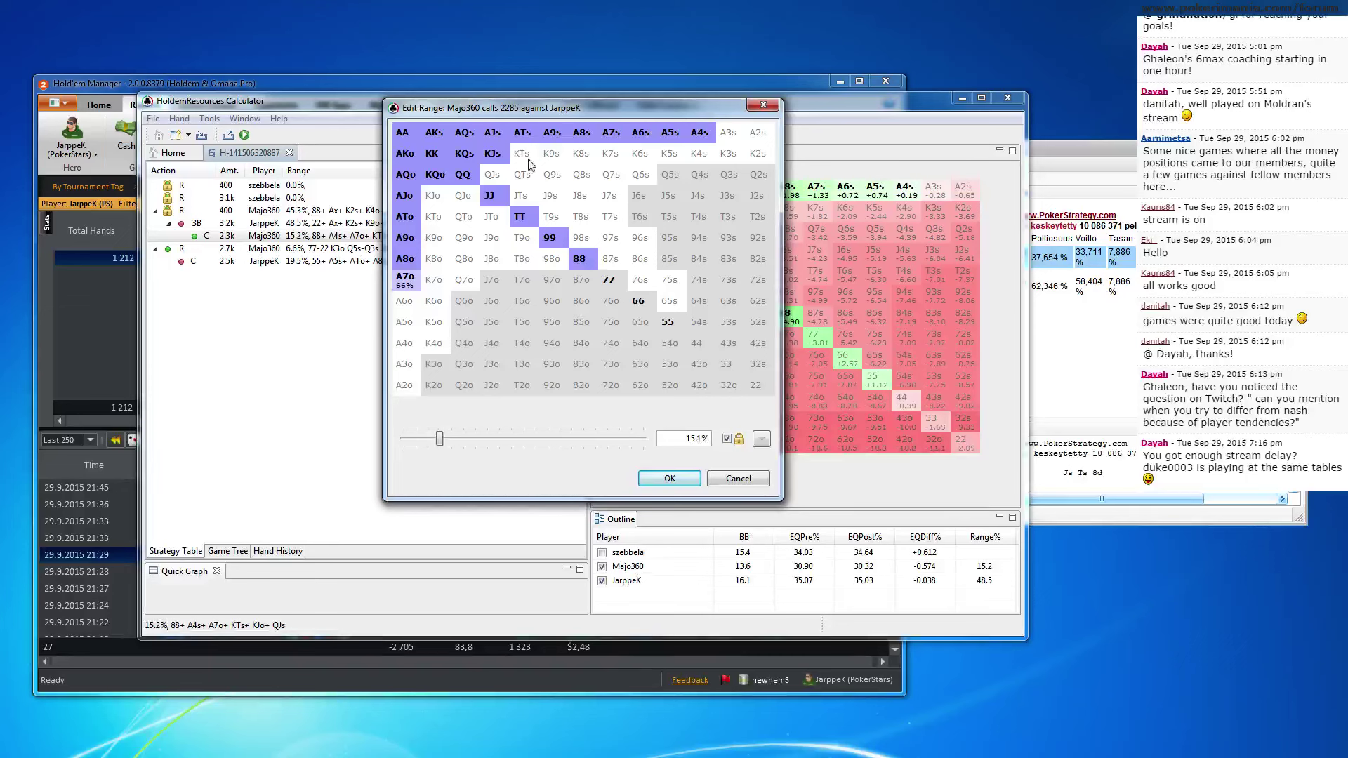
Remove A4s, A5s, A6s, A7o and A8o from the small blind's calling range, and apply it
click(704, 135)
click(642, 133)
click(670, 134)
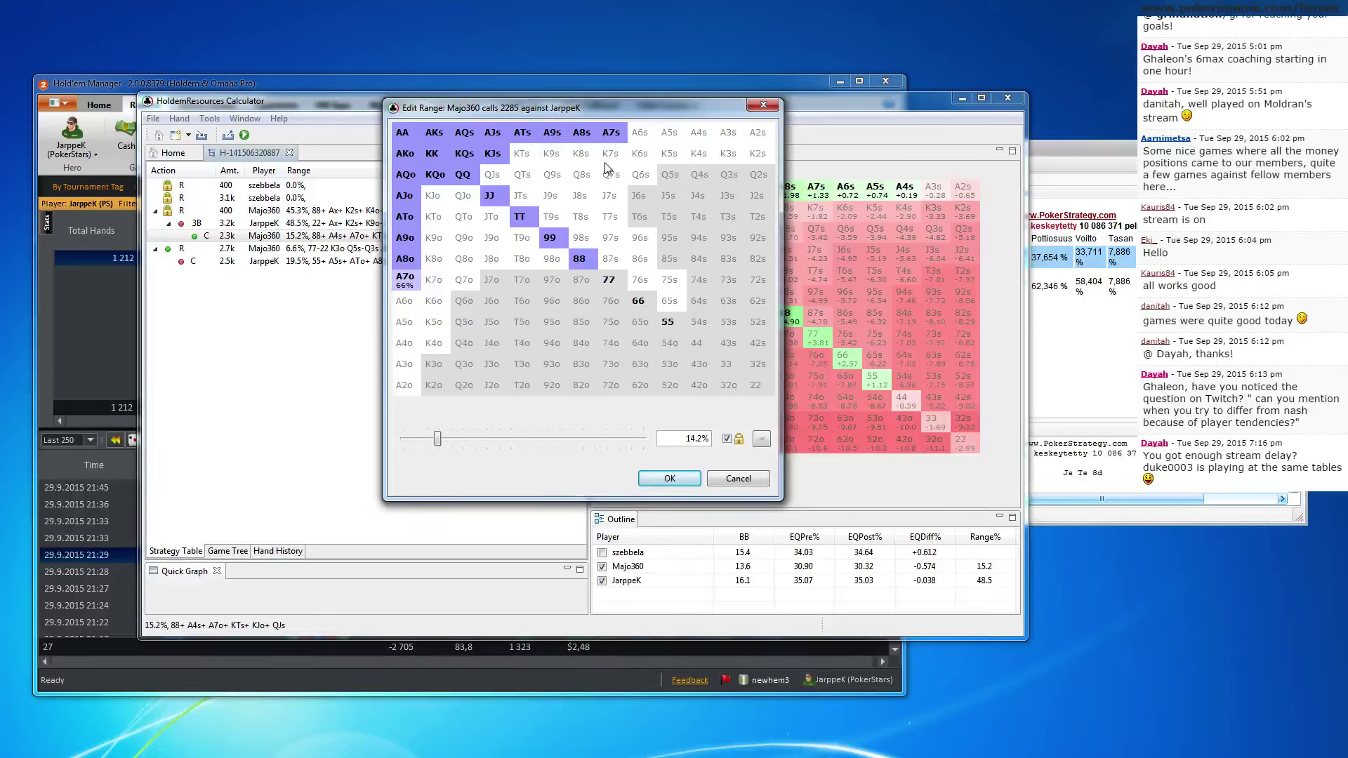
click(397, 282)
click(405, 259)
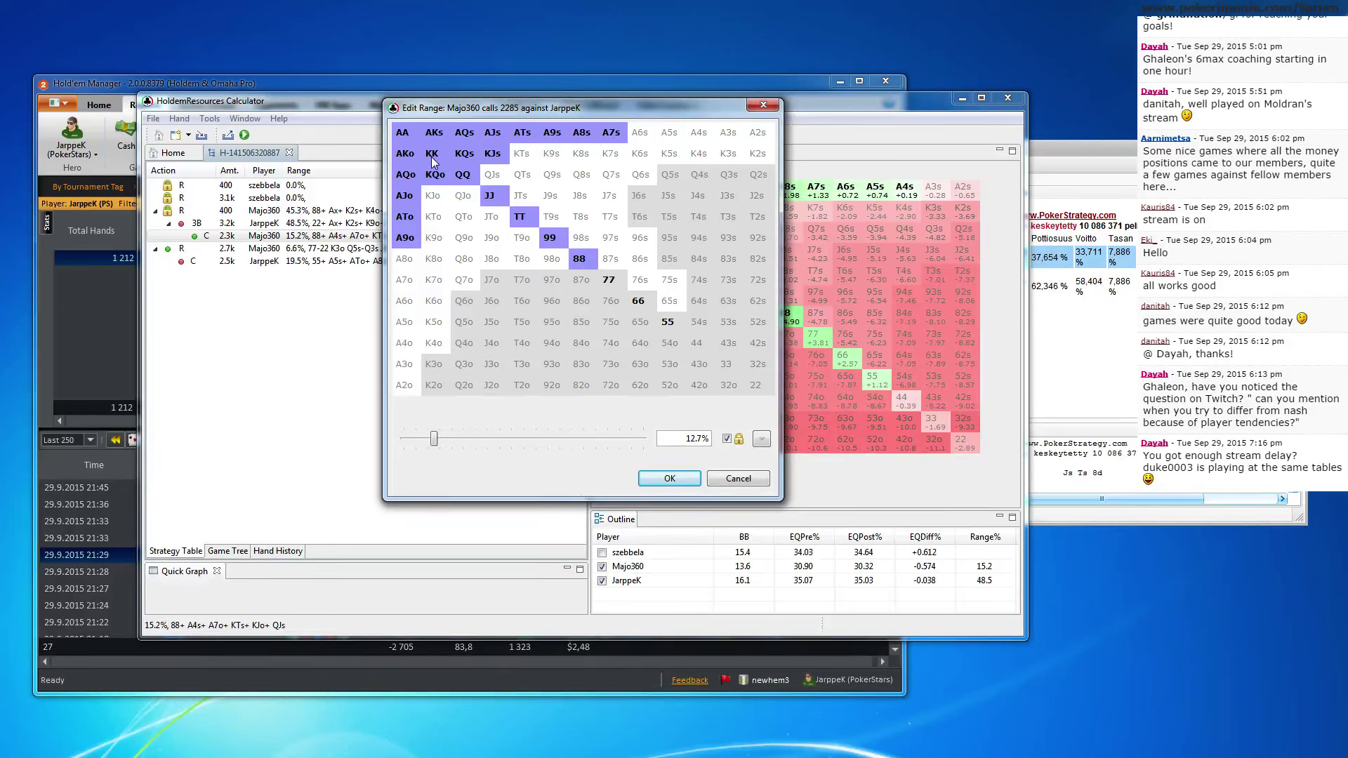
click(671, 479)
Rerun the calculation with the tightened calling range, and check the big blind's 3-bet range
click(244, 135)
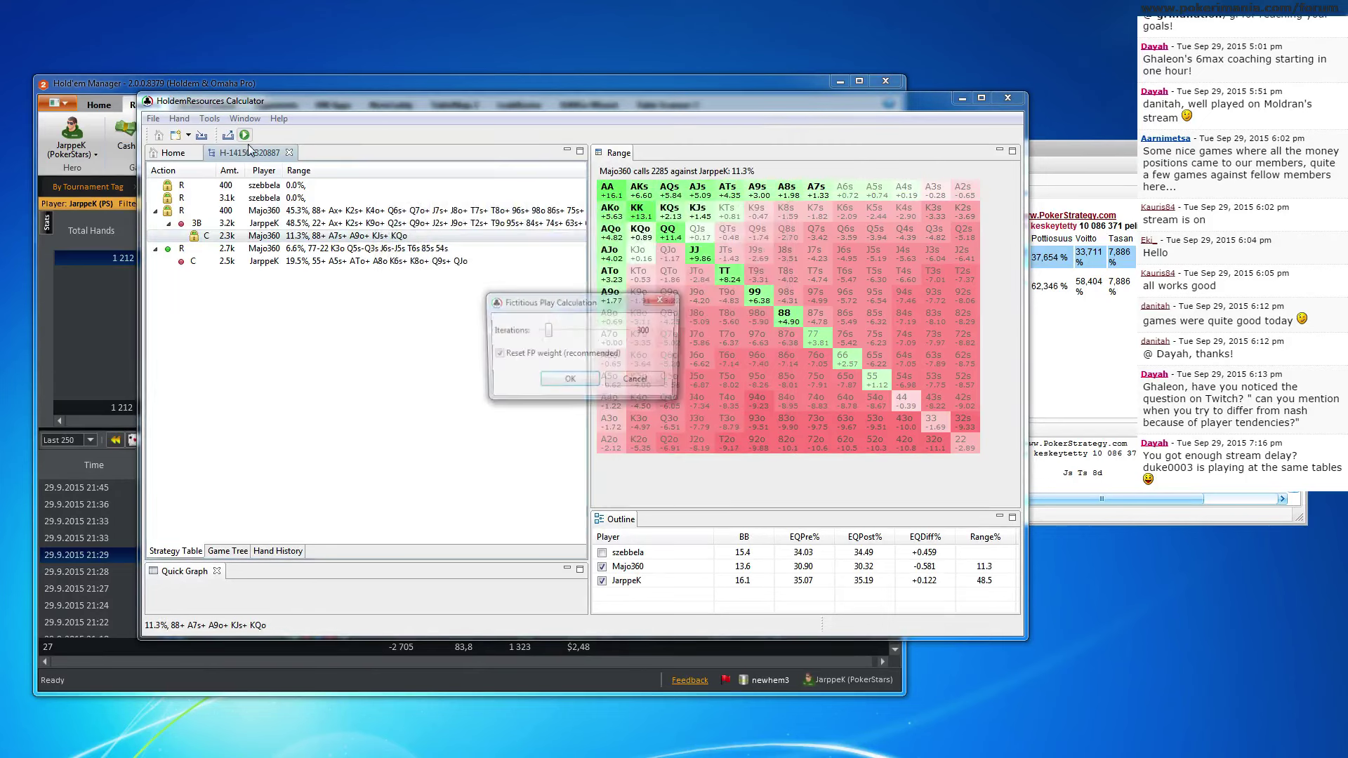
click(561, 388)
click(370, 223)
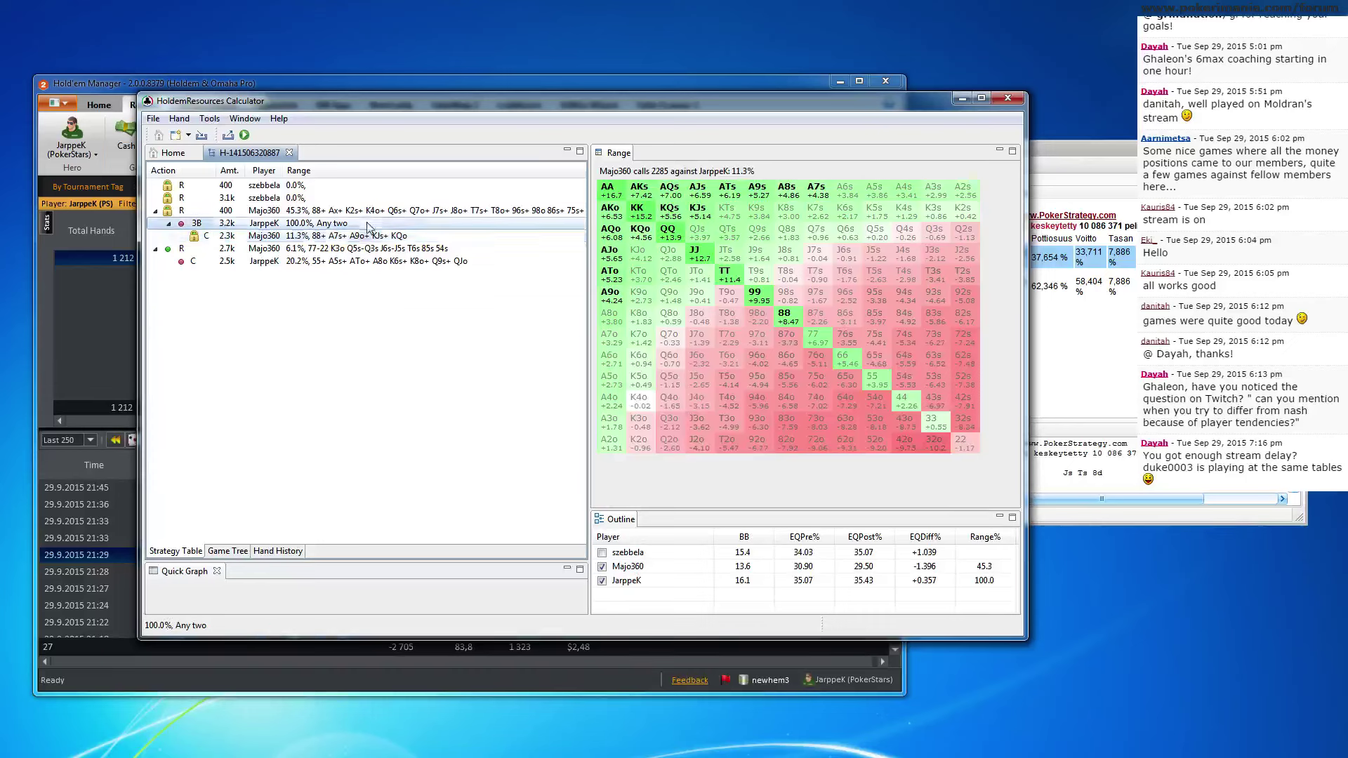
Widen the small blind's range for calling the 3-bet to 12.5%, with 88+, A7s+, A9o+, KTs+ and KJo+
click(367, 236)
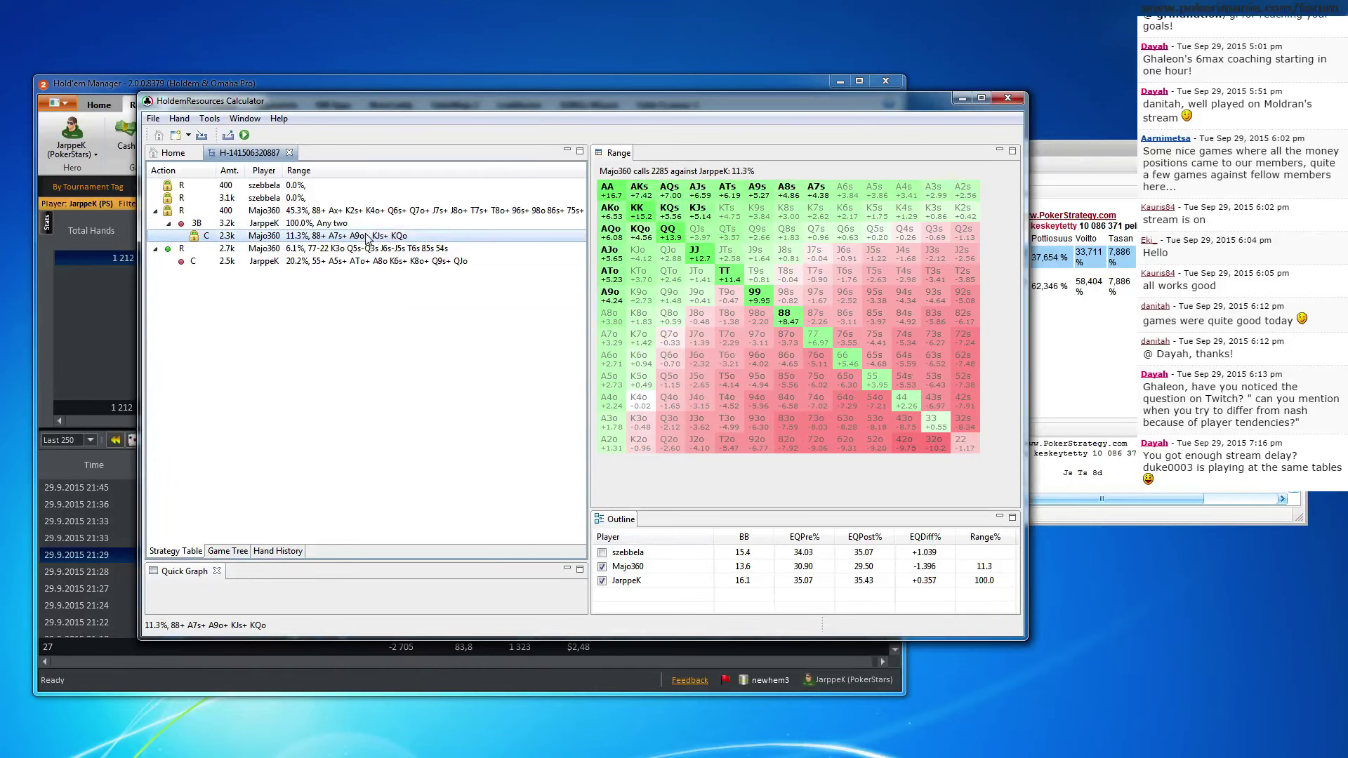
right_click(367, 236)
click(407, 273)
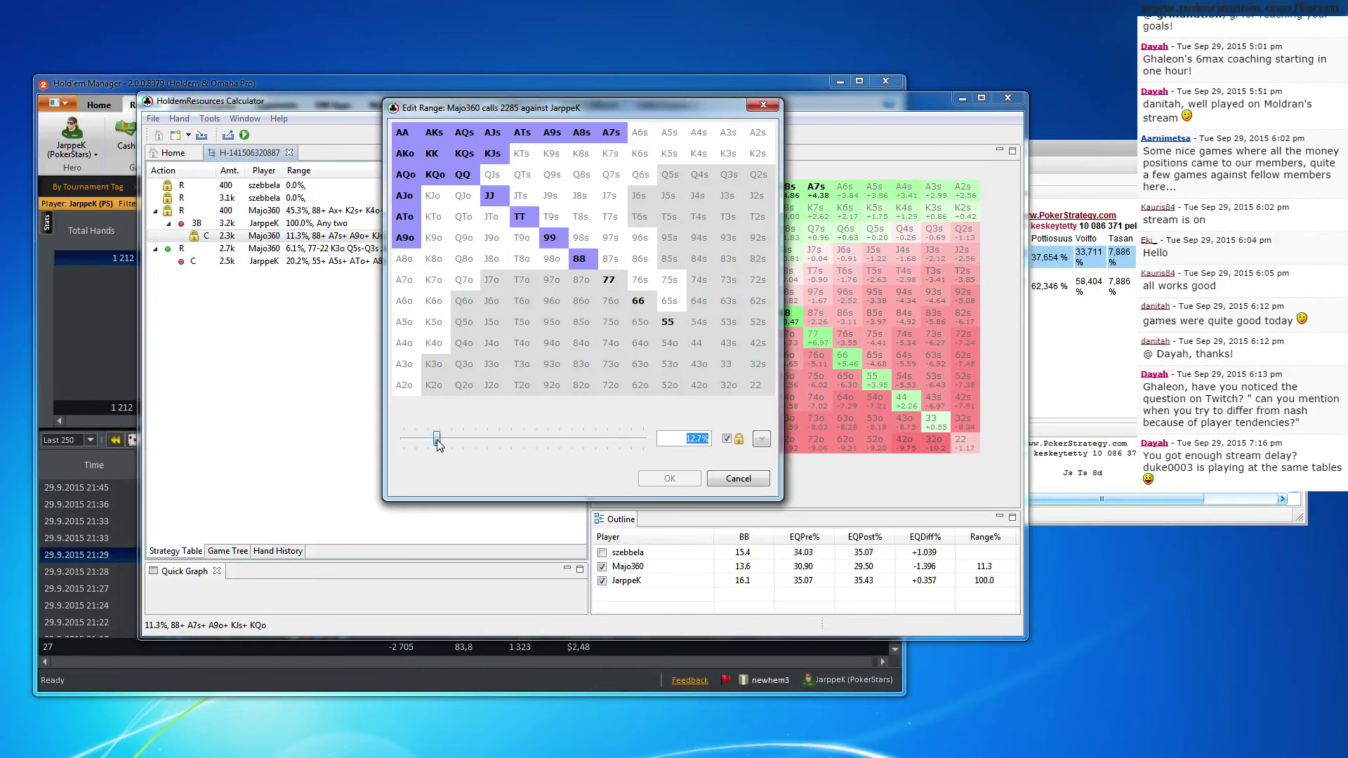
drag(437, 441, 442, 450)
click(669, 478)
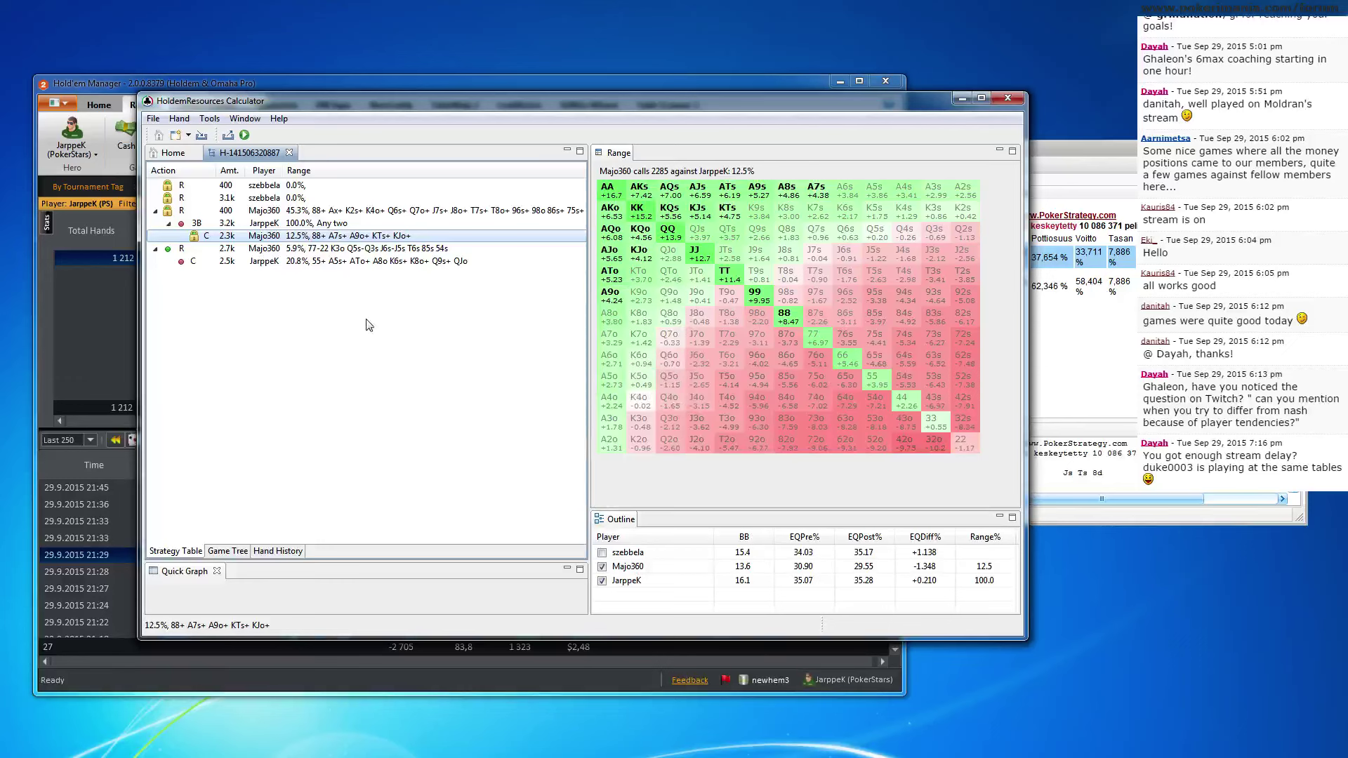
Review the small blind's 400 raise range, and open the range options for its call against the 3-bet
click(360, 212)
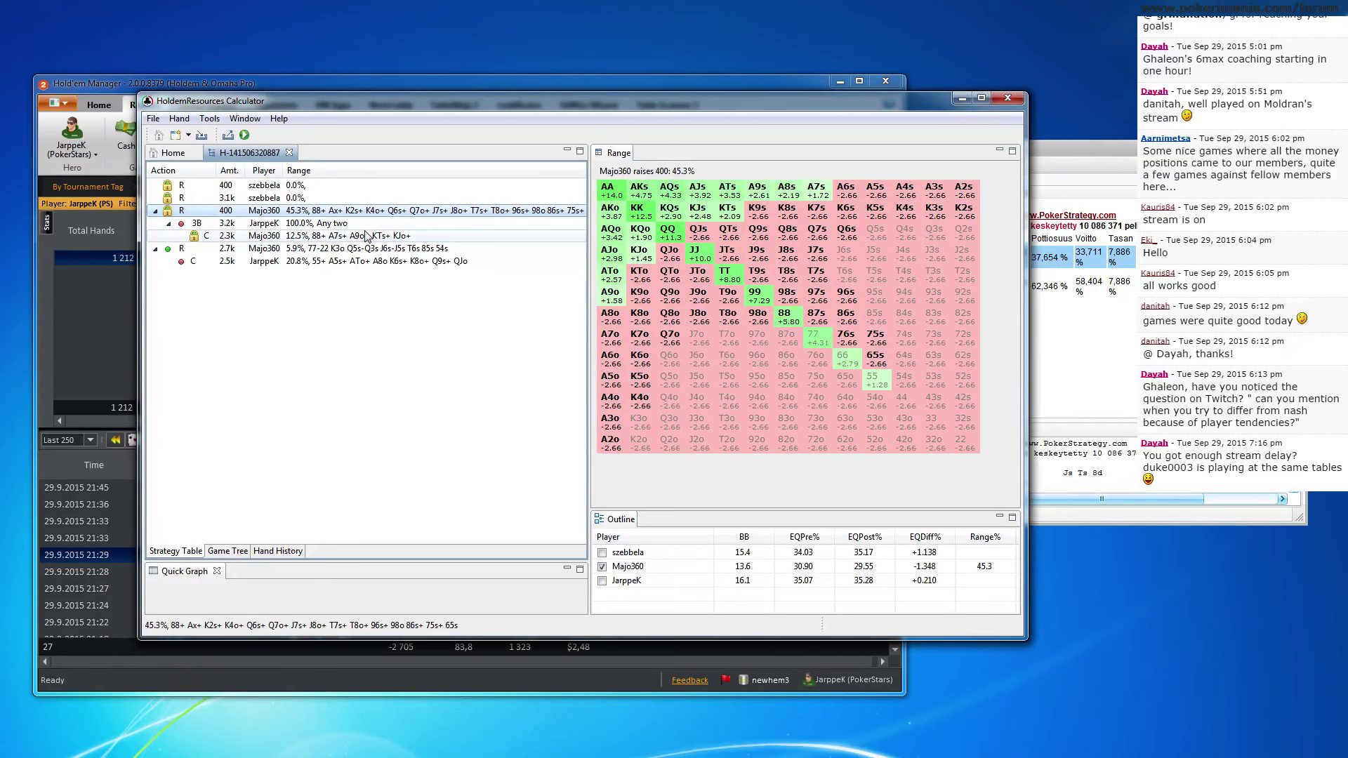
click(365, 236)
right_click(365, 235)
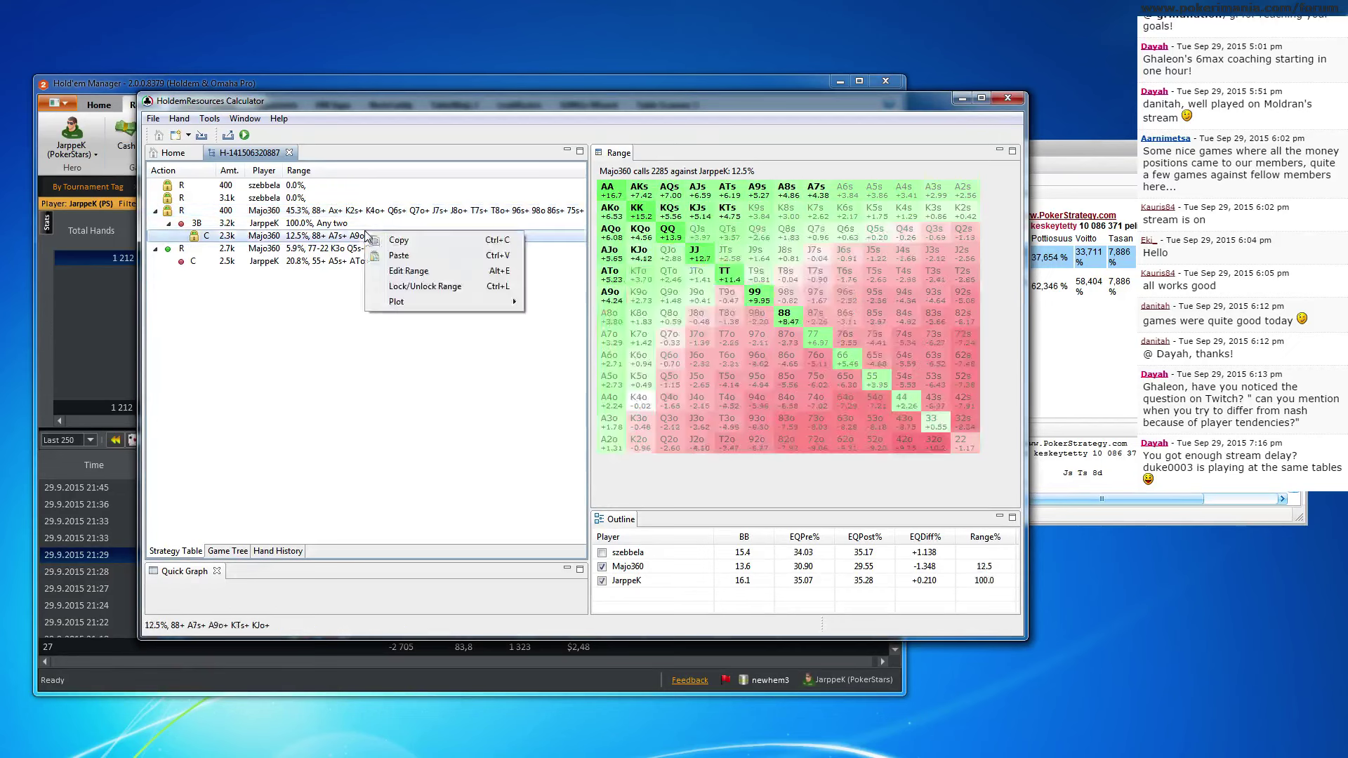
Set the locked call range against the 3-bet to 88+ A5s+ A9o+ KTs+ KJo+ QJs, and recalculate to view the 3-bet range
click(415, 271)
mouse_move(436, 439)
mouse_down()
mouse_move(424, 439)
mouse_move(438, 438)
mouse_up()
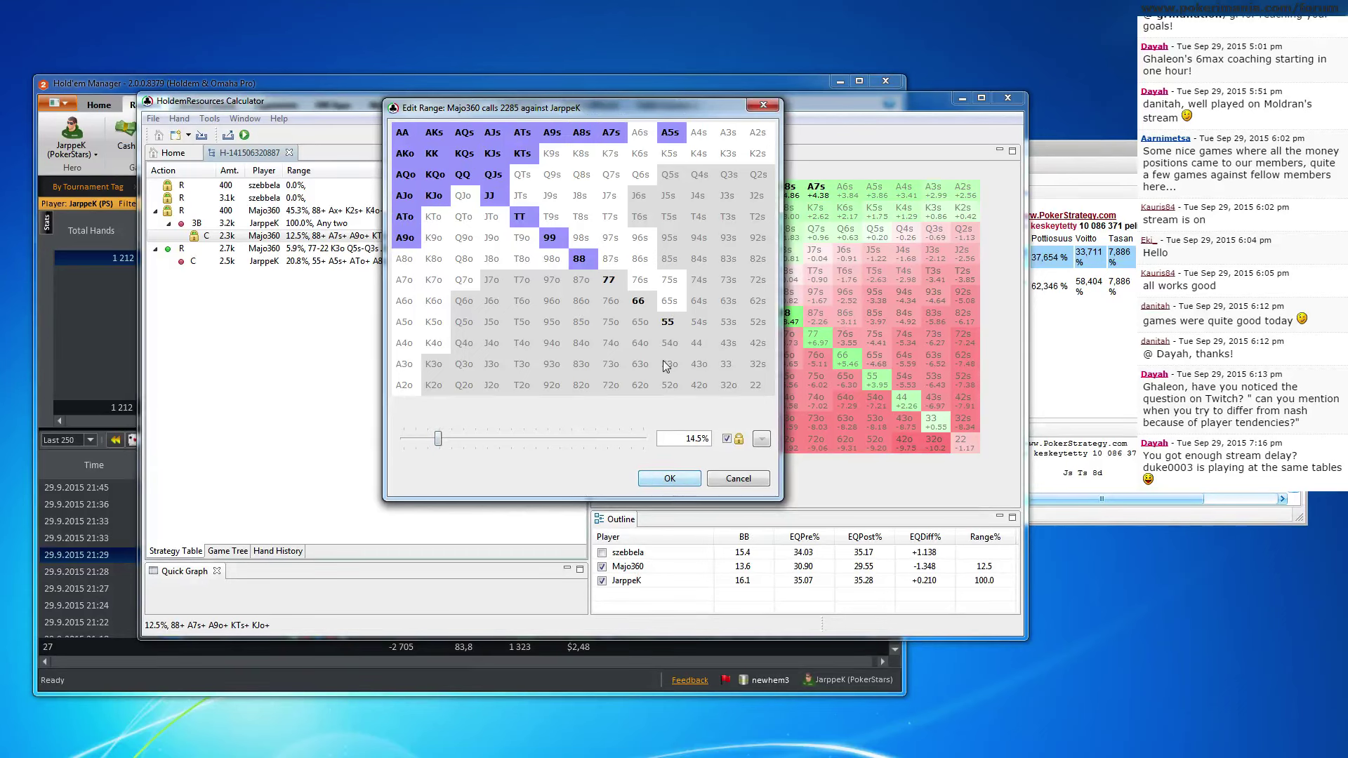
click(646, 133)
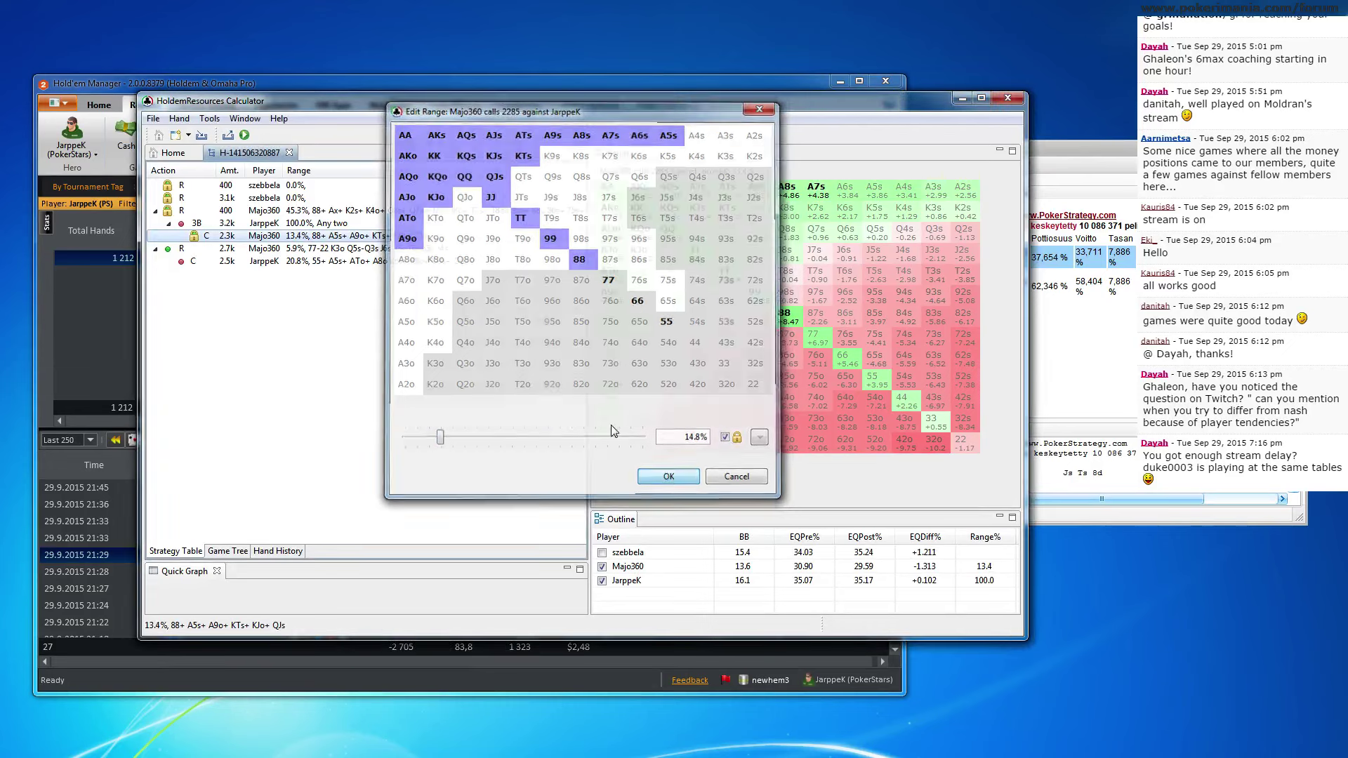
click(669, 478)
click(244, 135)
click(549, 382)
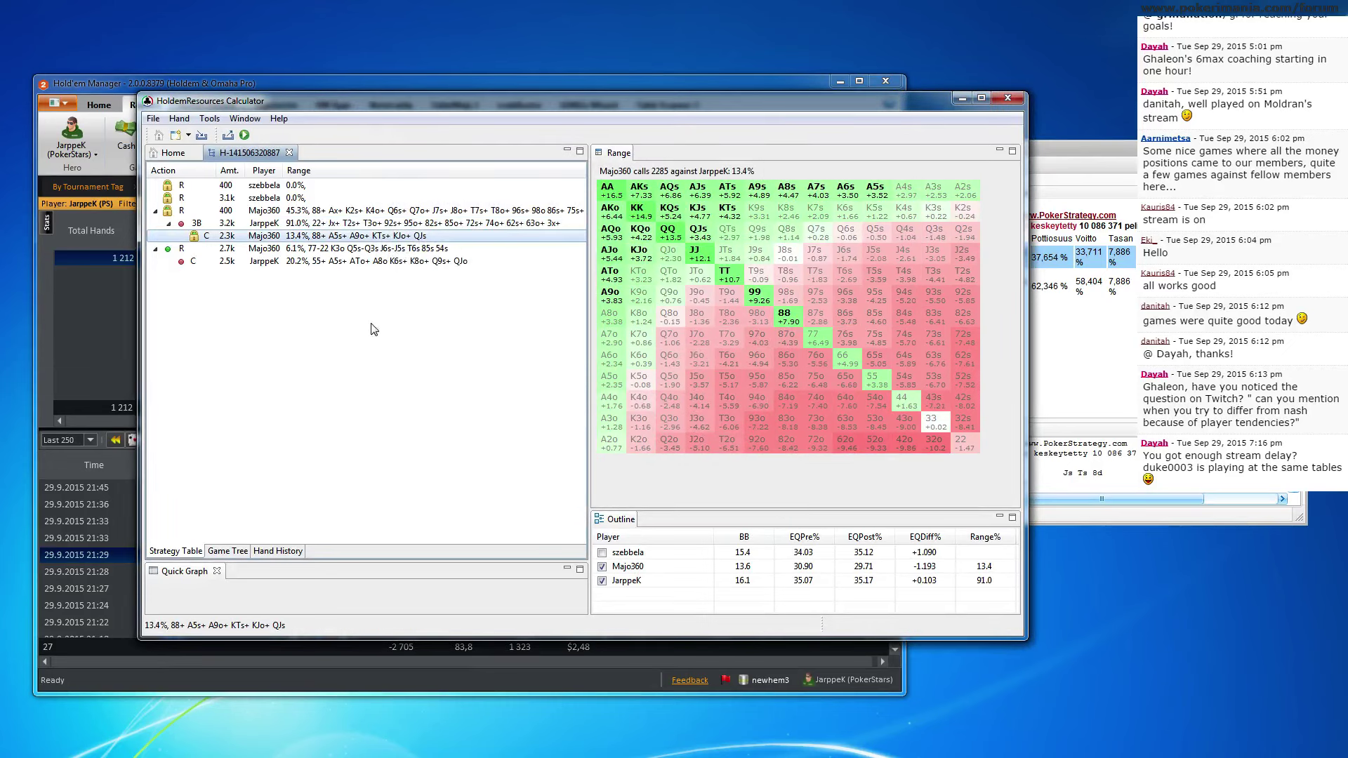
click(352, 223)
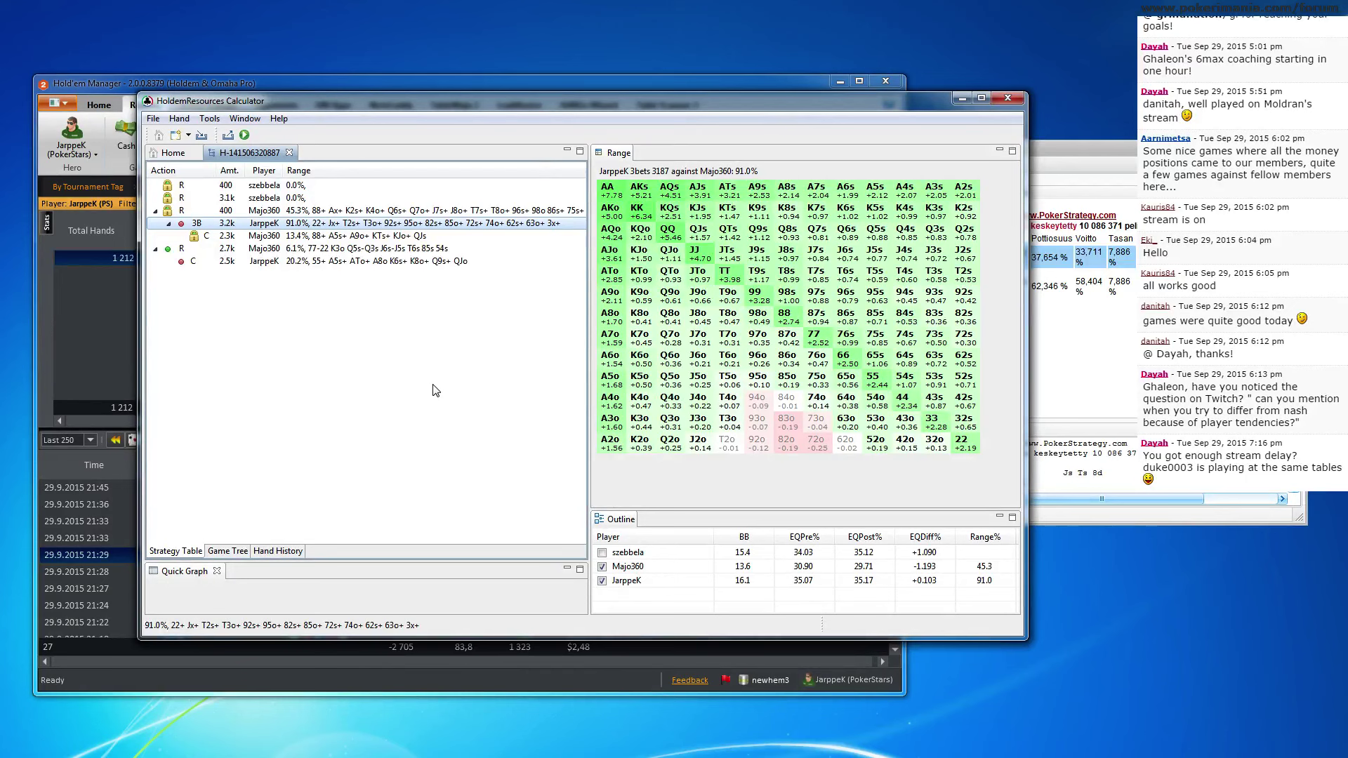
Unlock the 400 raise range and the call range against the 3-bet, and recalculate the hand
right_click(312, 210)
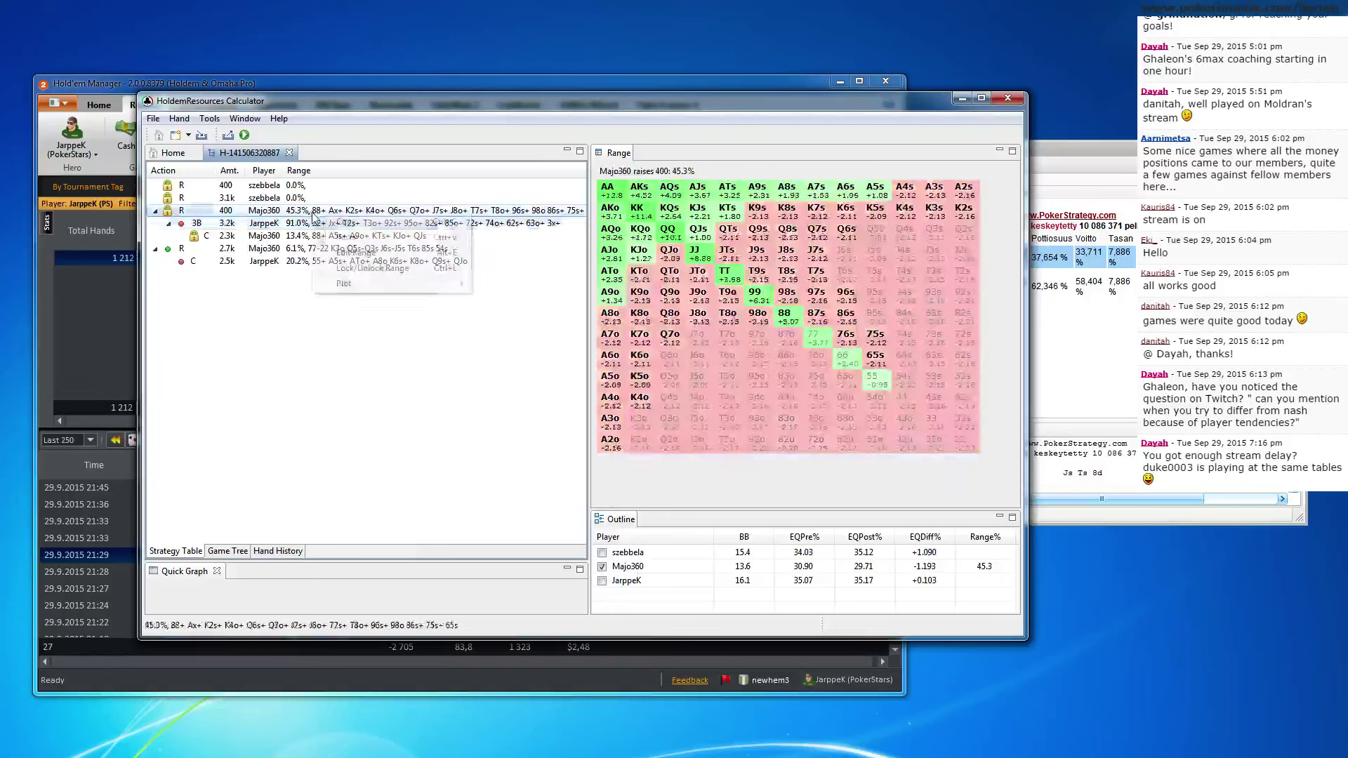
click(355, 278)
right_click(270, 238)
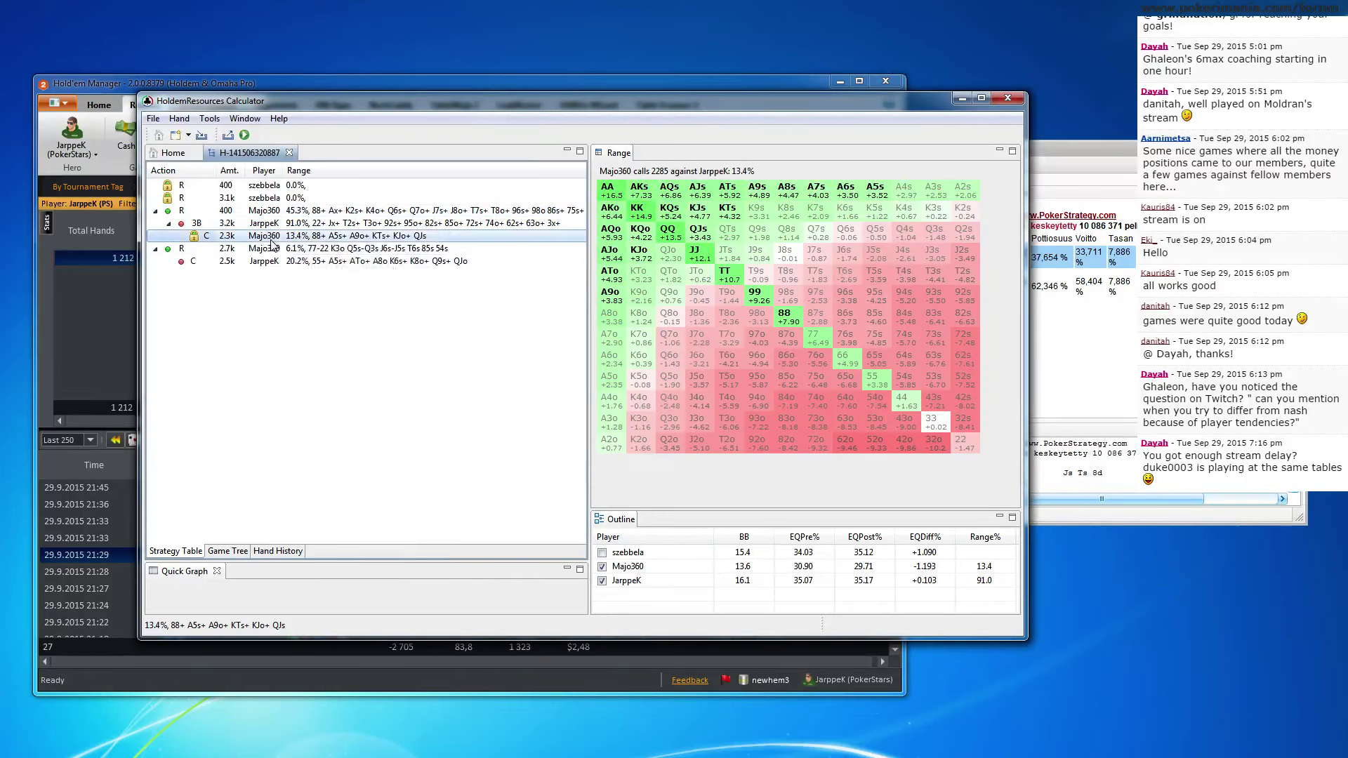
click(316, 296)
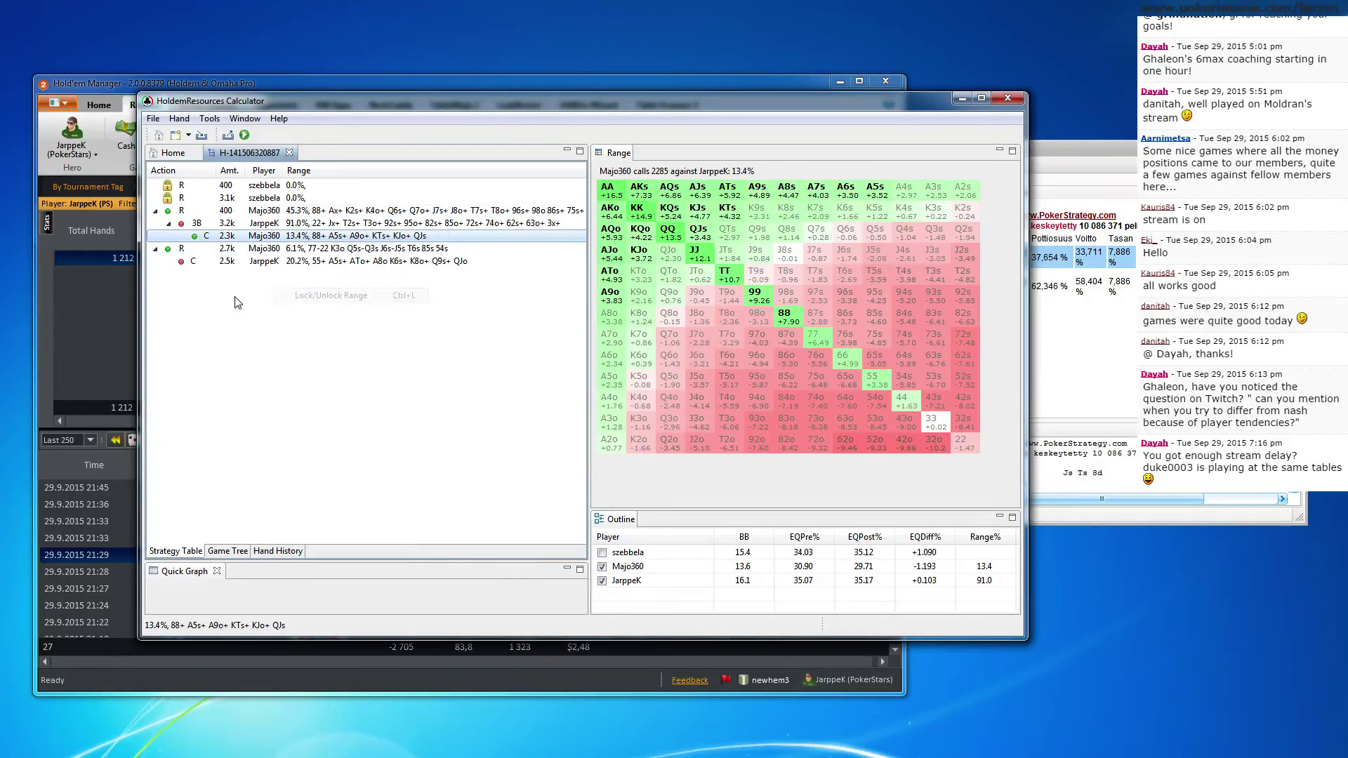
click(245, 134)
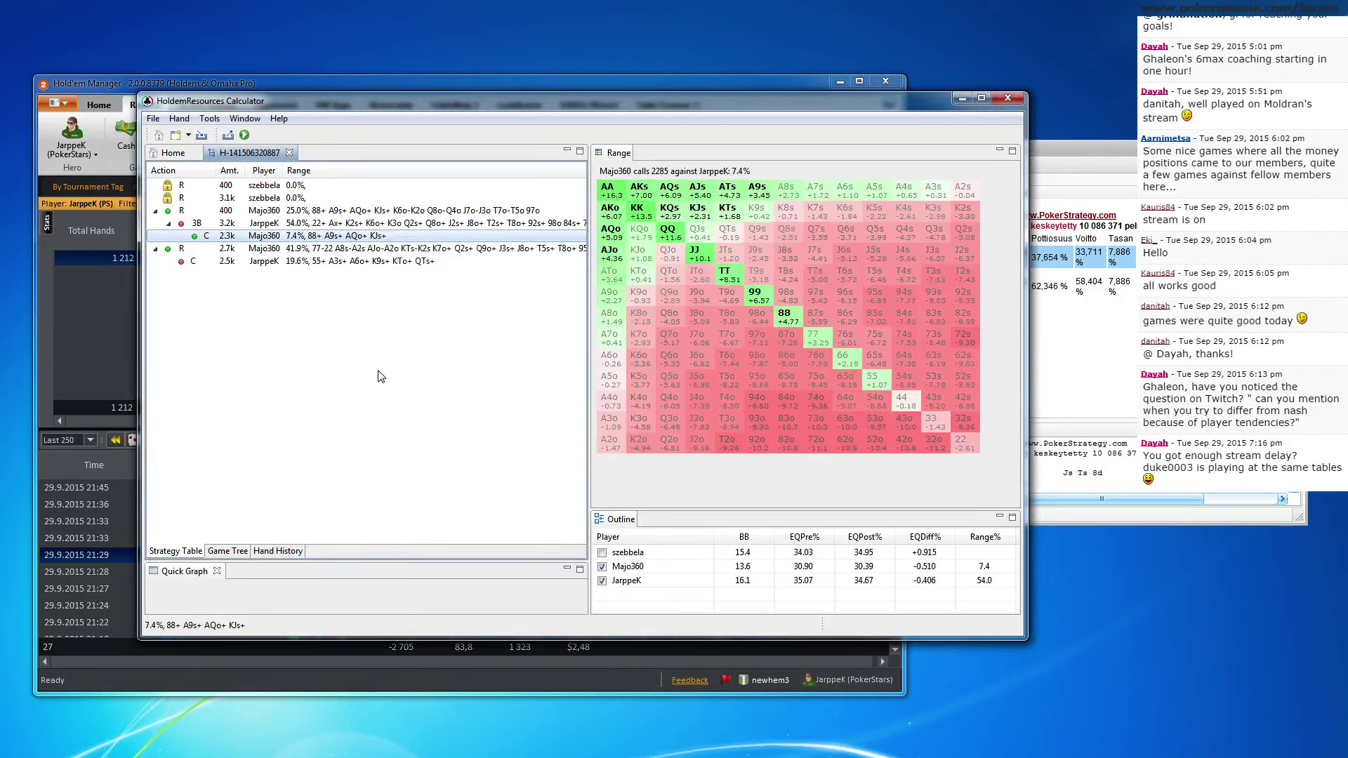
Examine the recalculated ranges for the 400 raise, the 3-bet against it and the call against the 3-bet
click(373, 212)
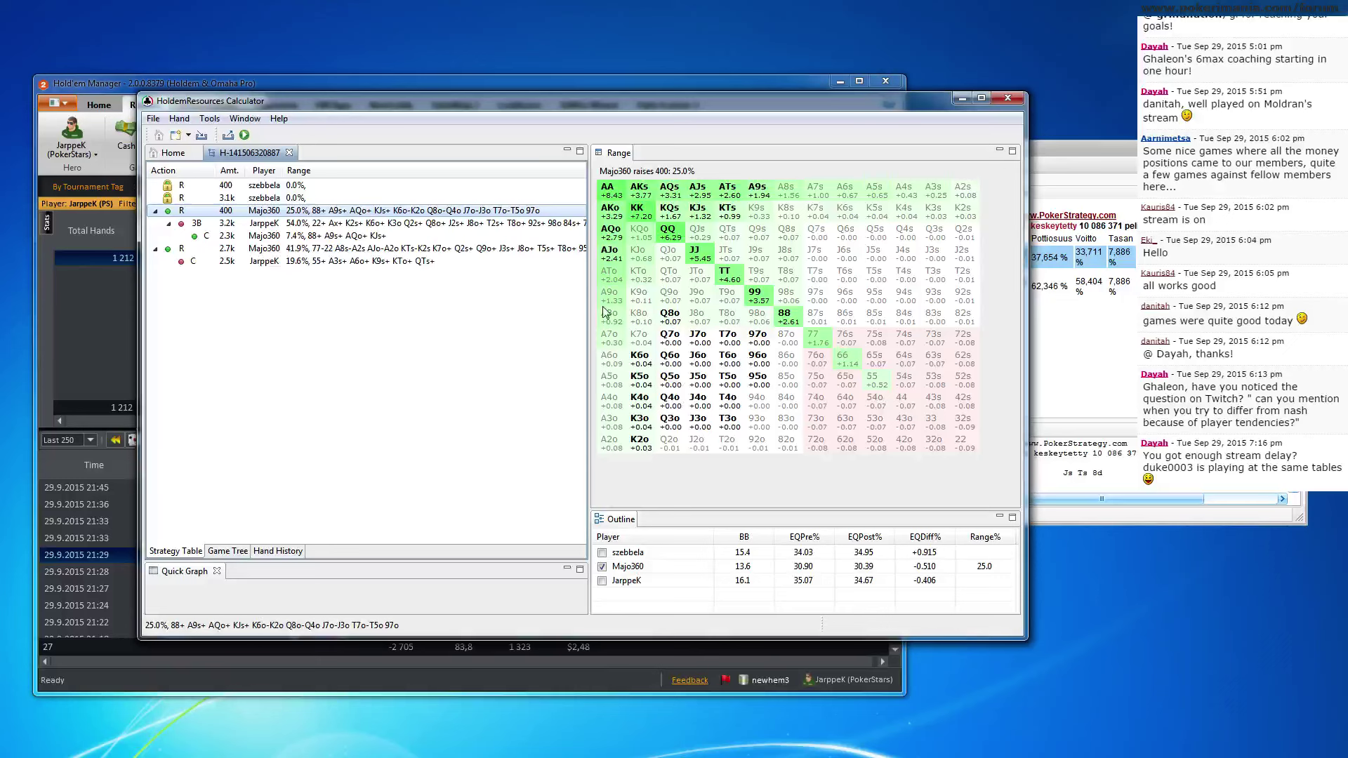
click(417, 238)
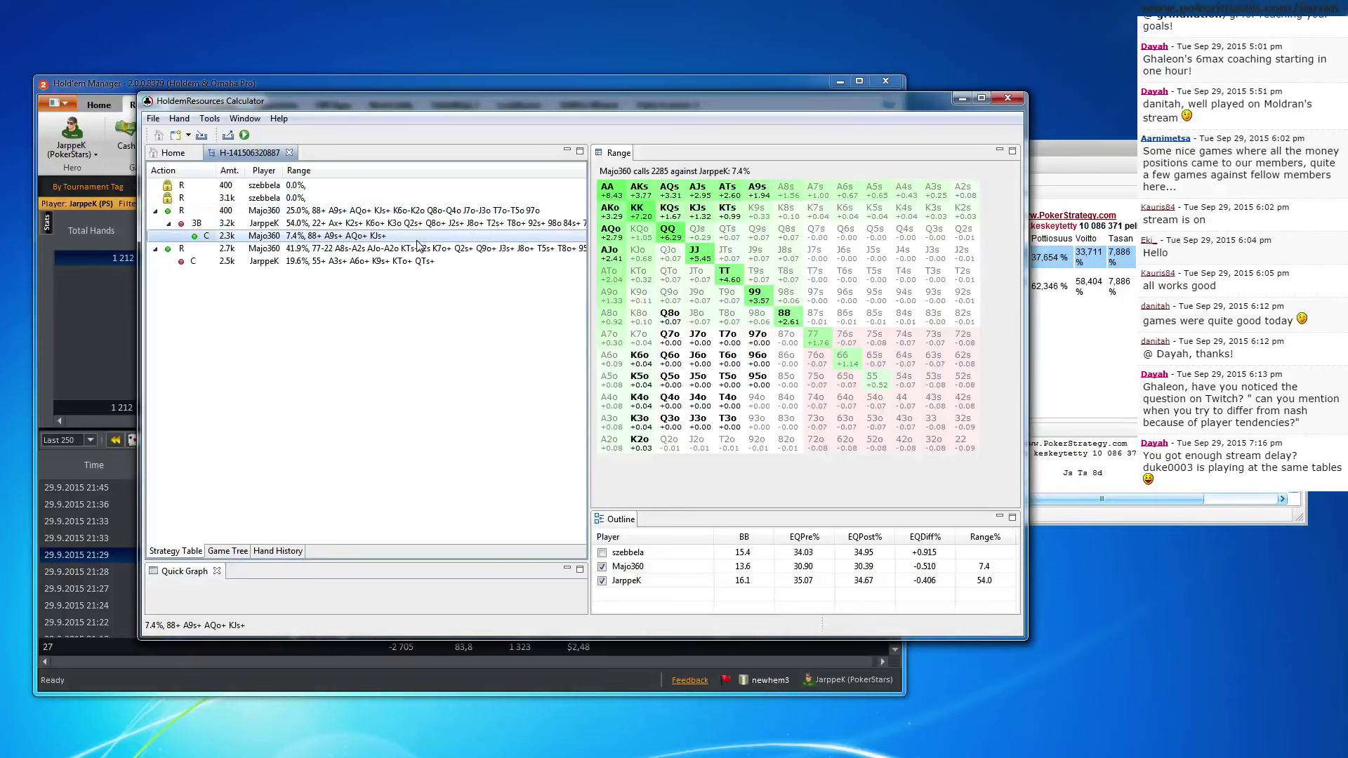
click(409, 225)
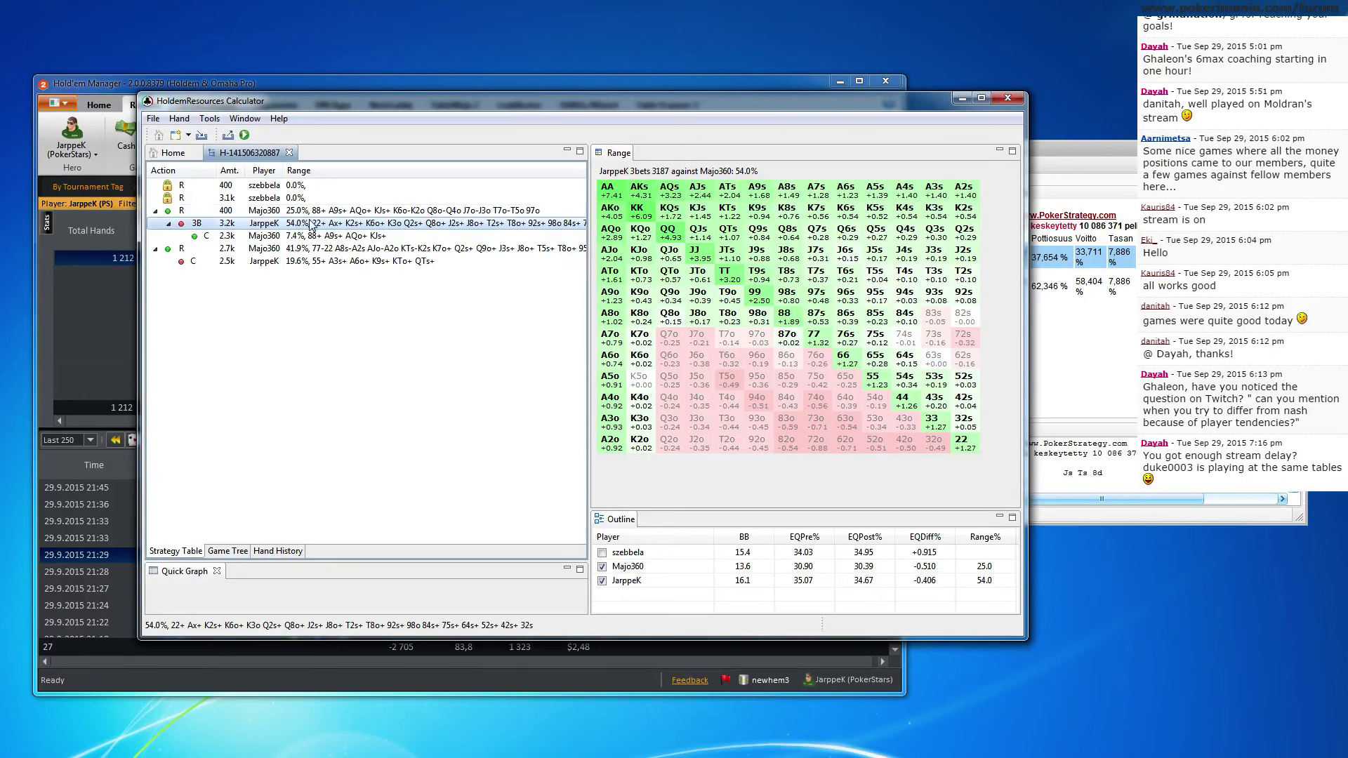
click(354, 212)
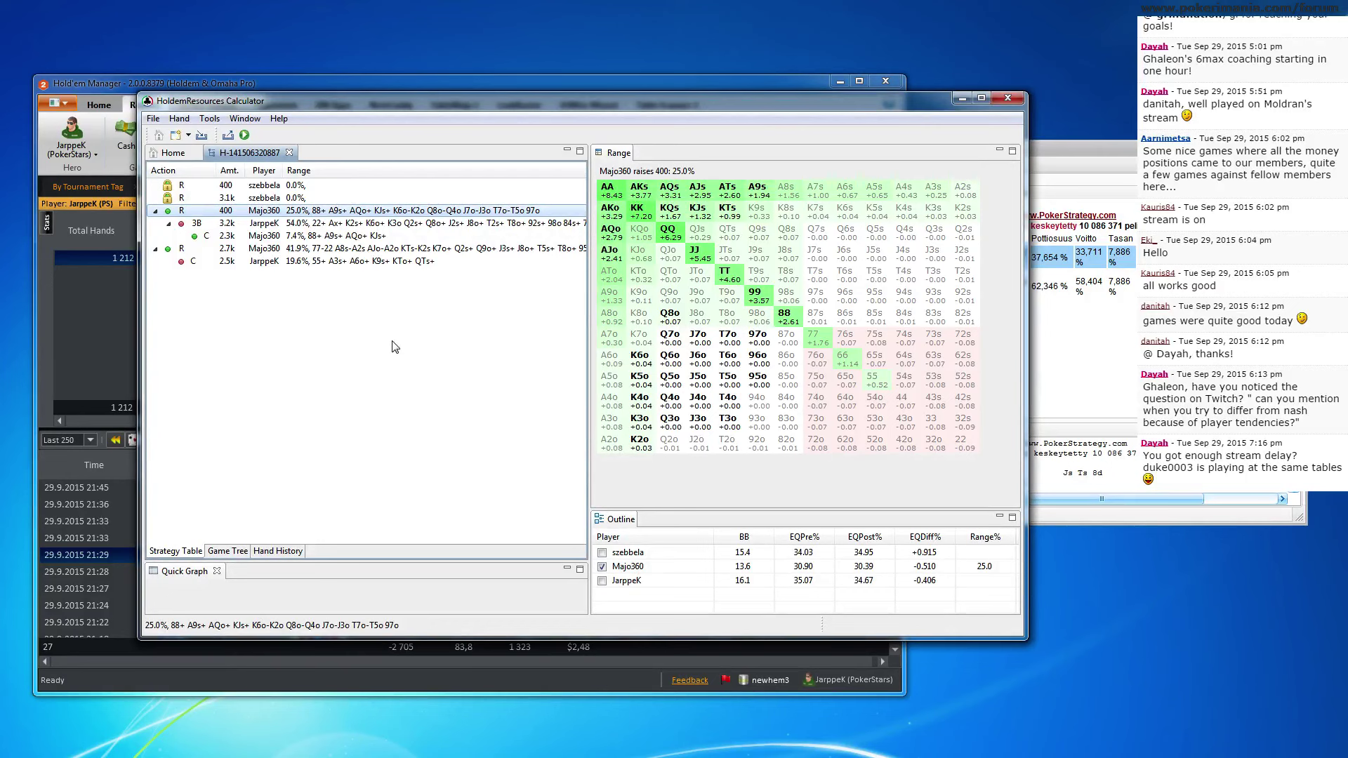
click(377, 223)
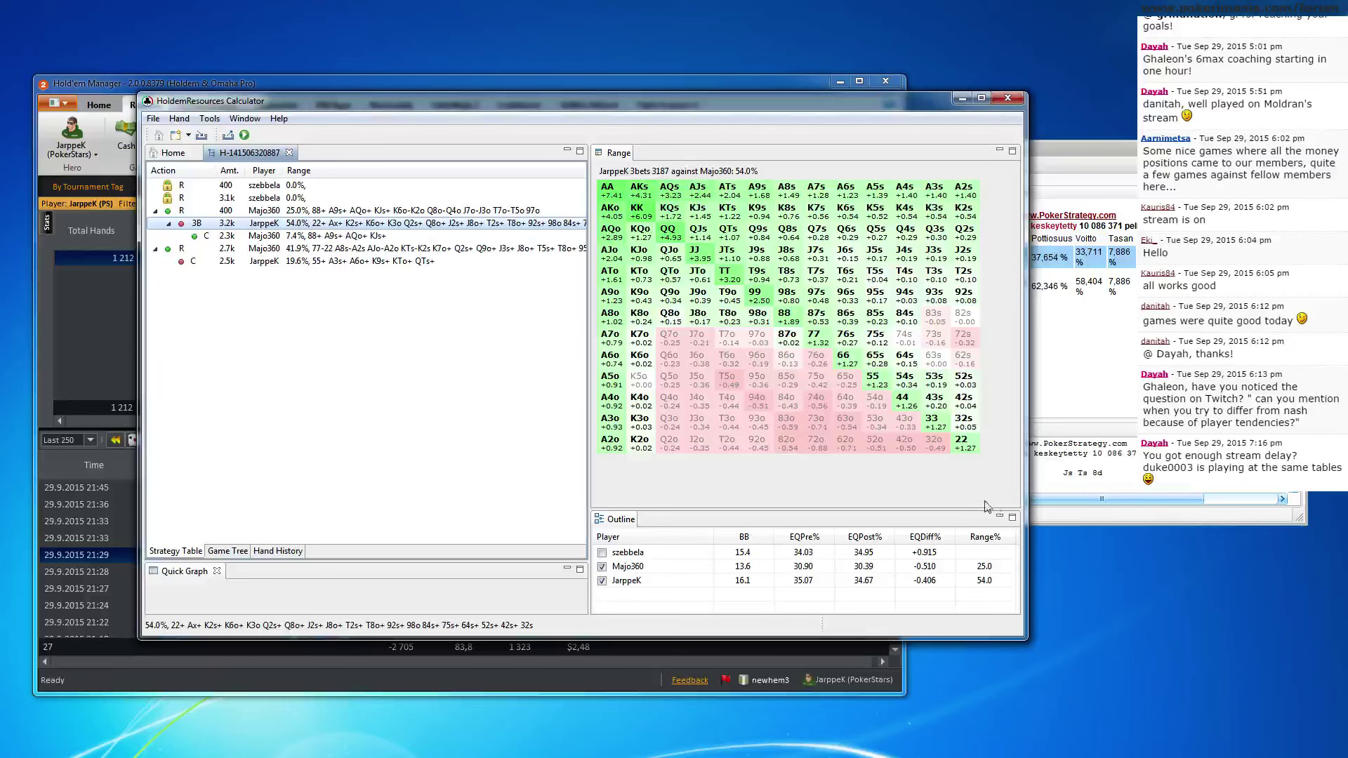
Switch to Hold'em Manager and replay the first two preflop actions of the 21:33 A4 hand
click(127, 340)
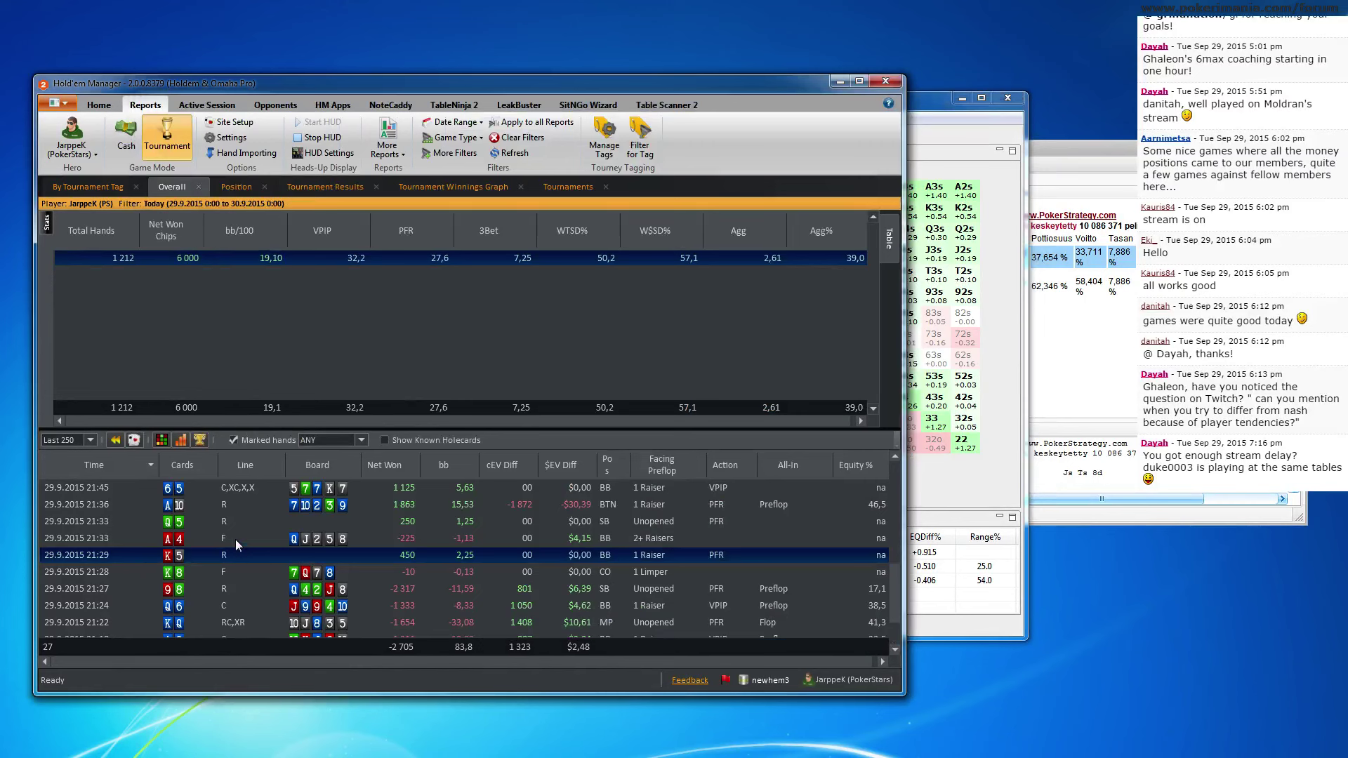
scroll(234, 544, up, 2)
scroll(236, 561, down, 1)
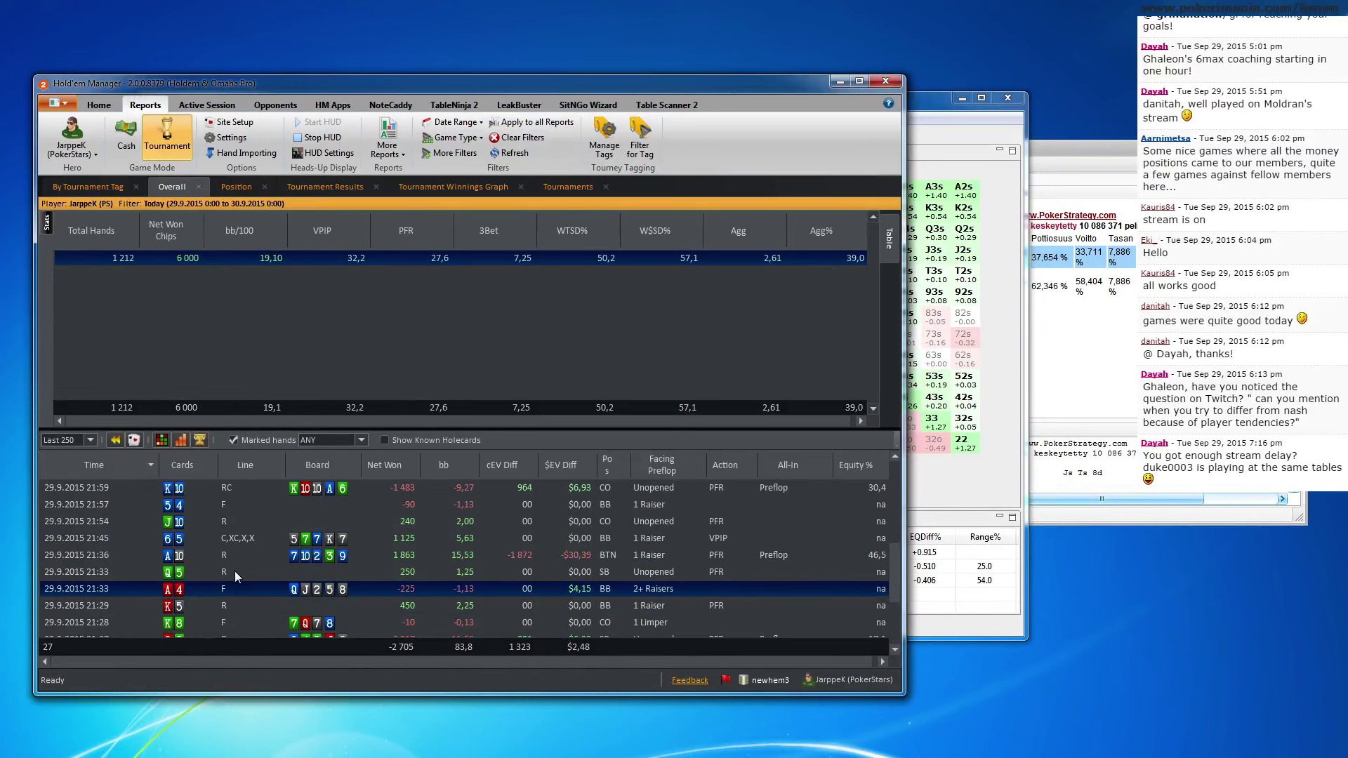
double_click(193, 593)
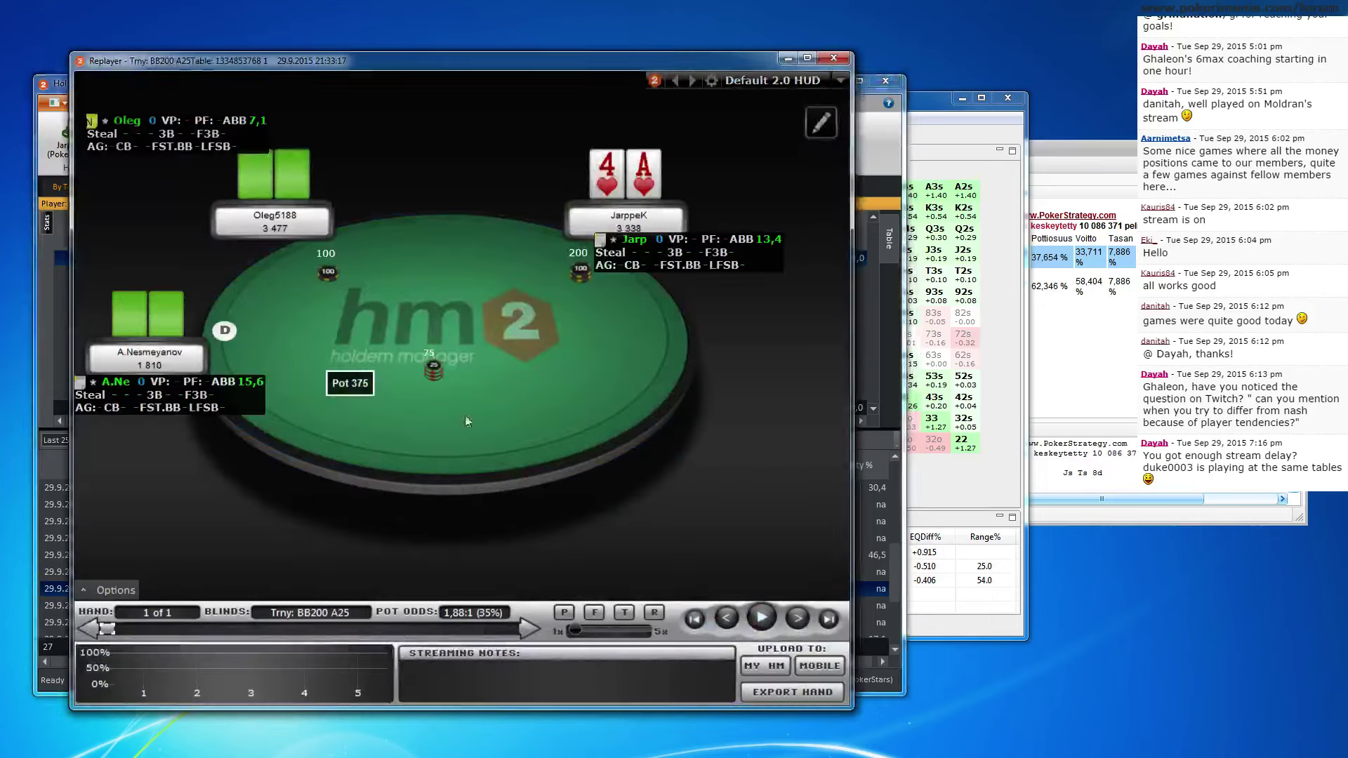
click(800, 619)
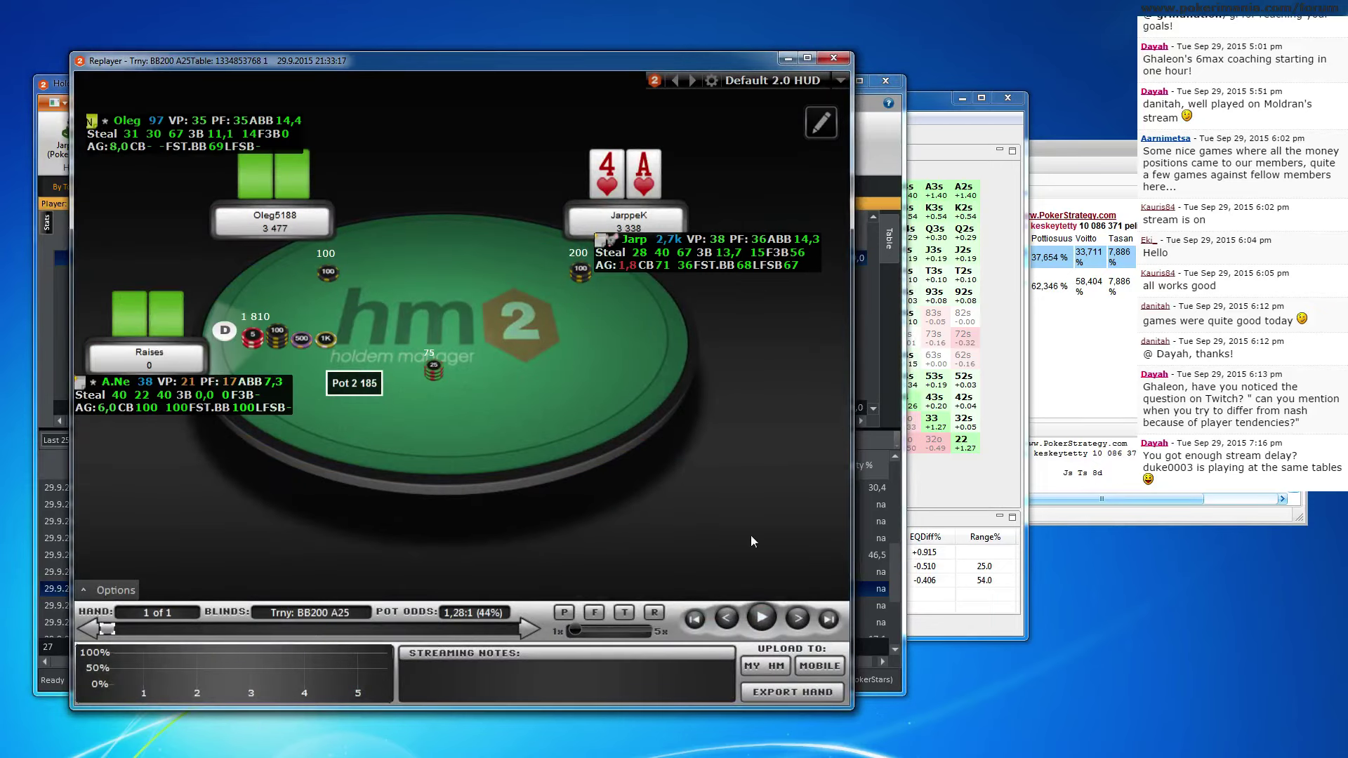
click(800, 618)
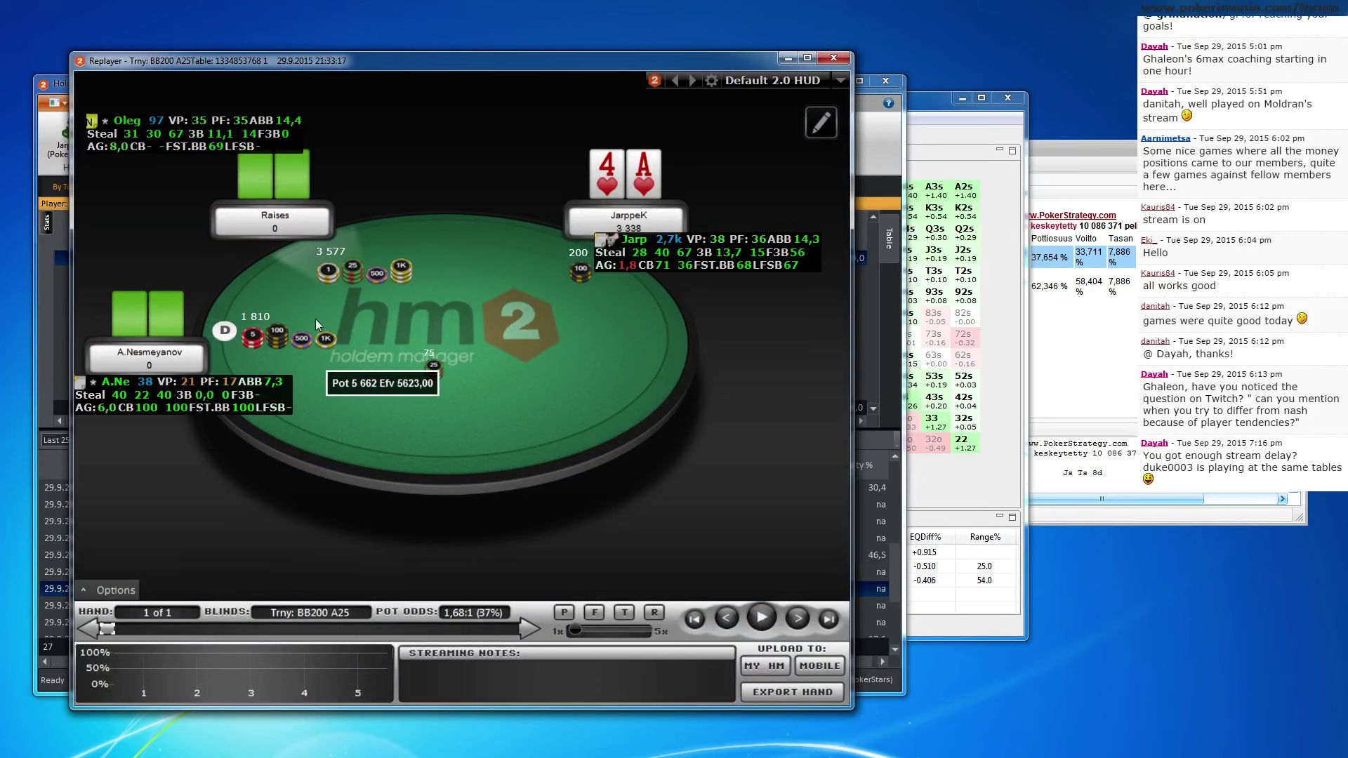
click(834, 62)
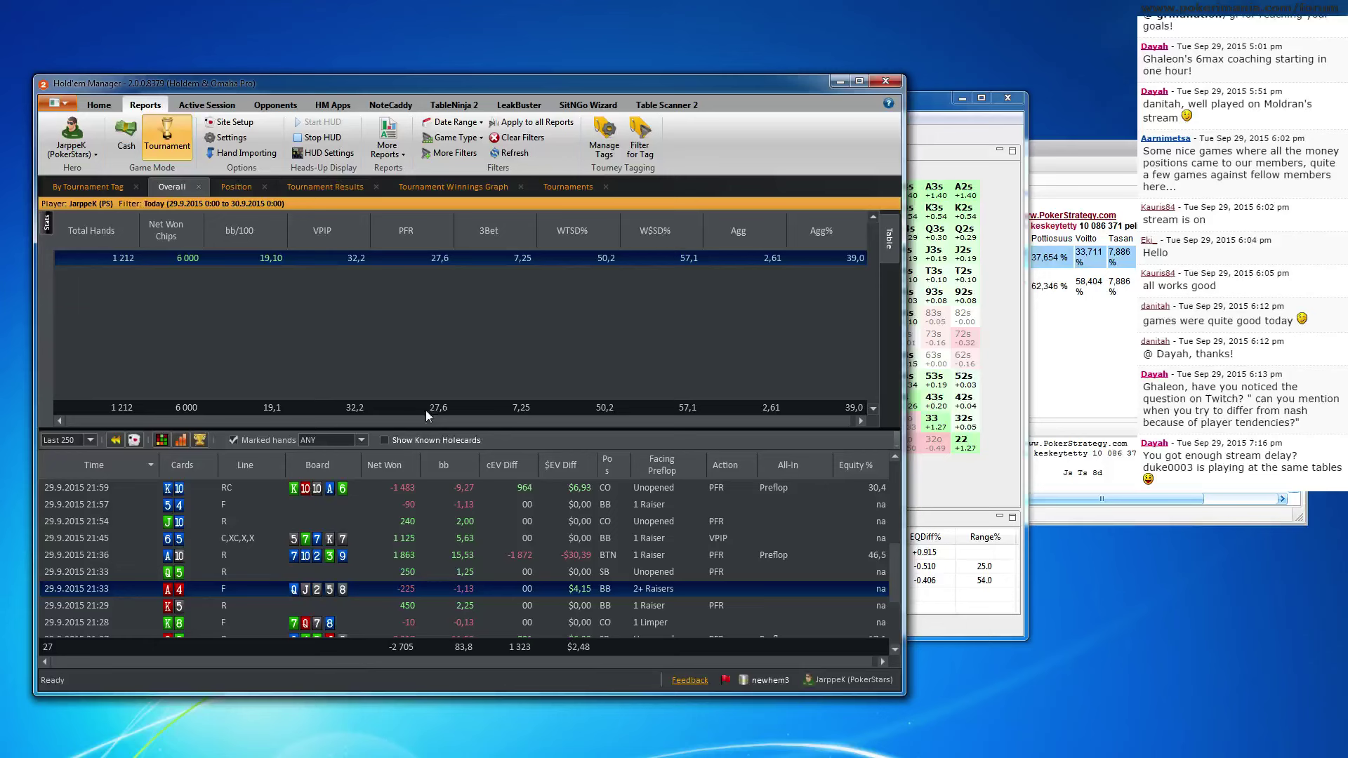
Copy the 21:33 A4 hand and close the previous hand's analysis in HoldemResources Calculator
right_click(271, 586)
click(300, 659)
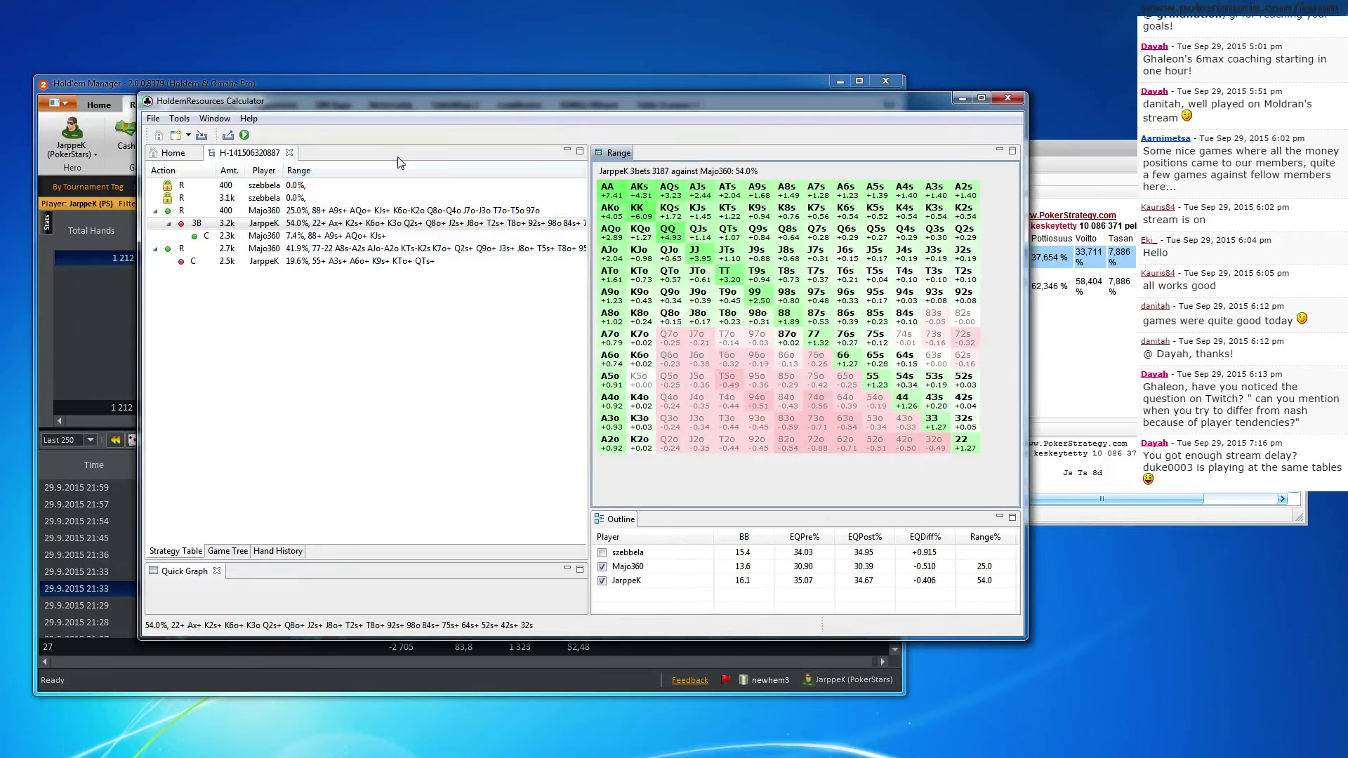
click(289, 152)
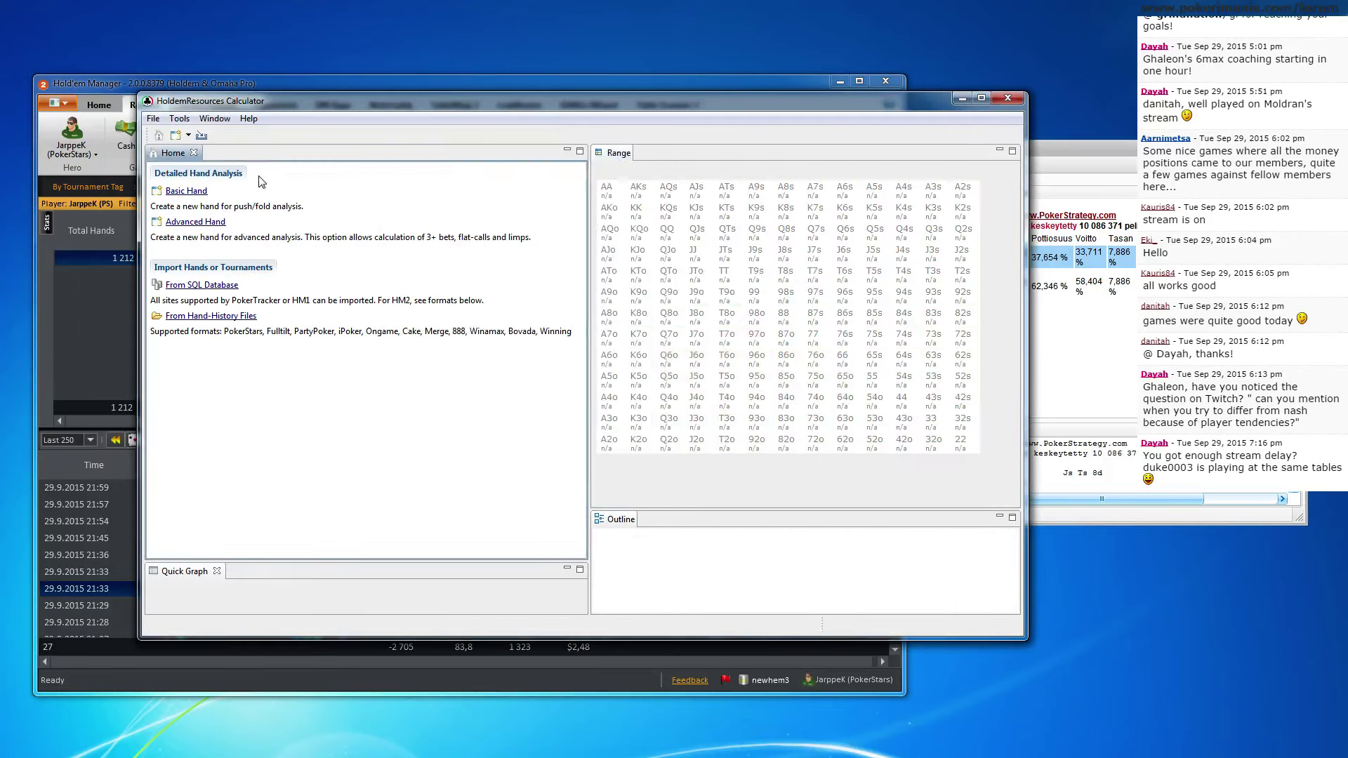
Create a basic hand from the clipboard data using Future Game Simulation, and view the big blind's call range against the 1810 raise
click(186, 190)
click(475, 385)
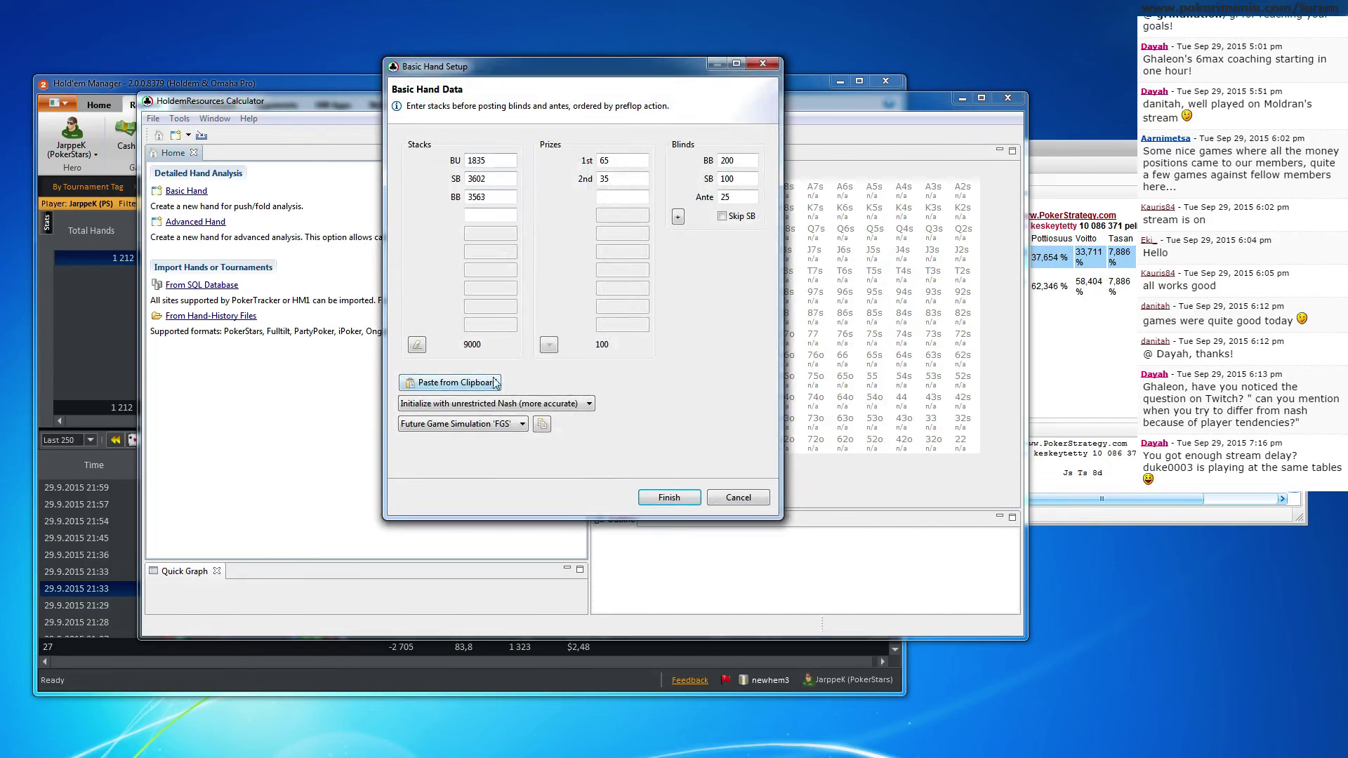
double_click(495, 158)
click(664, 499)
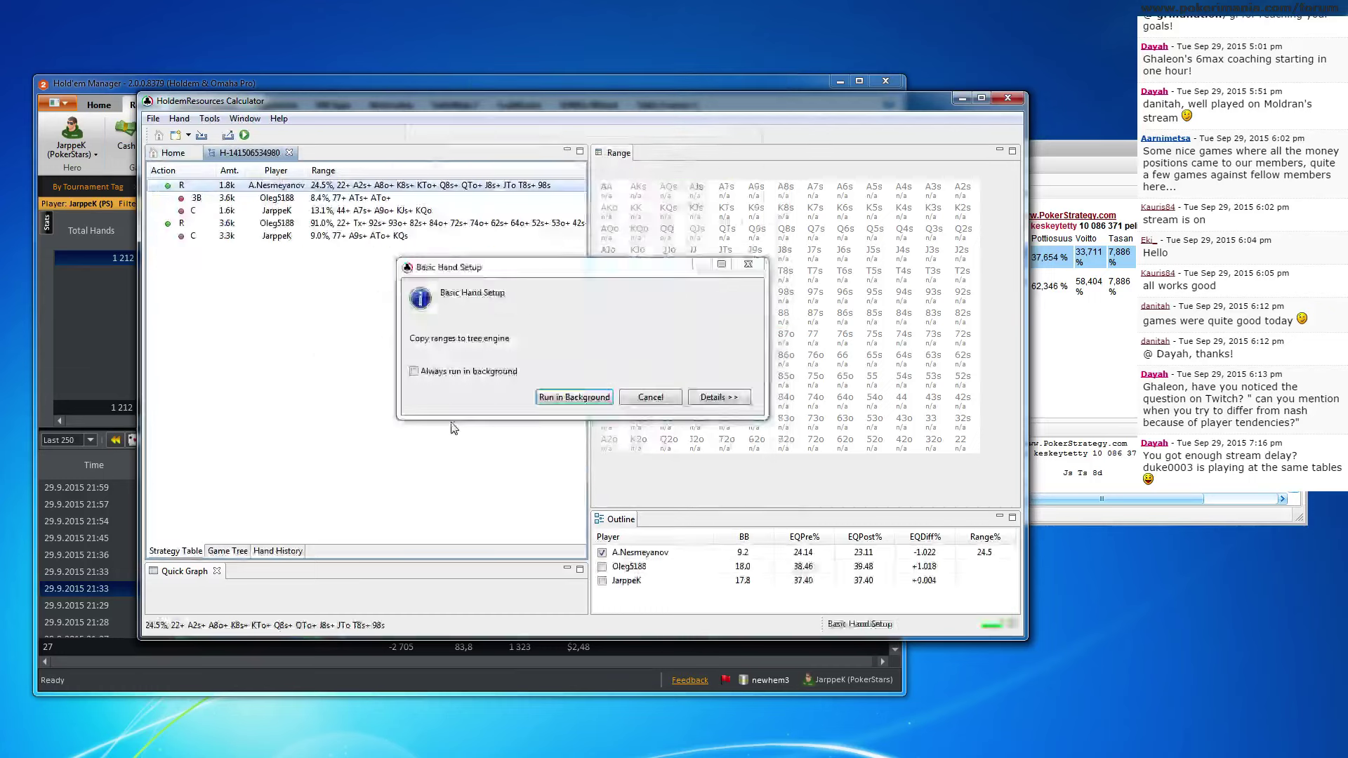
click(365, 211)
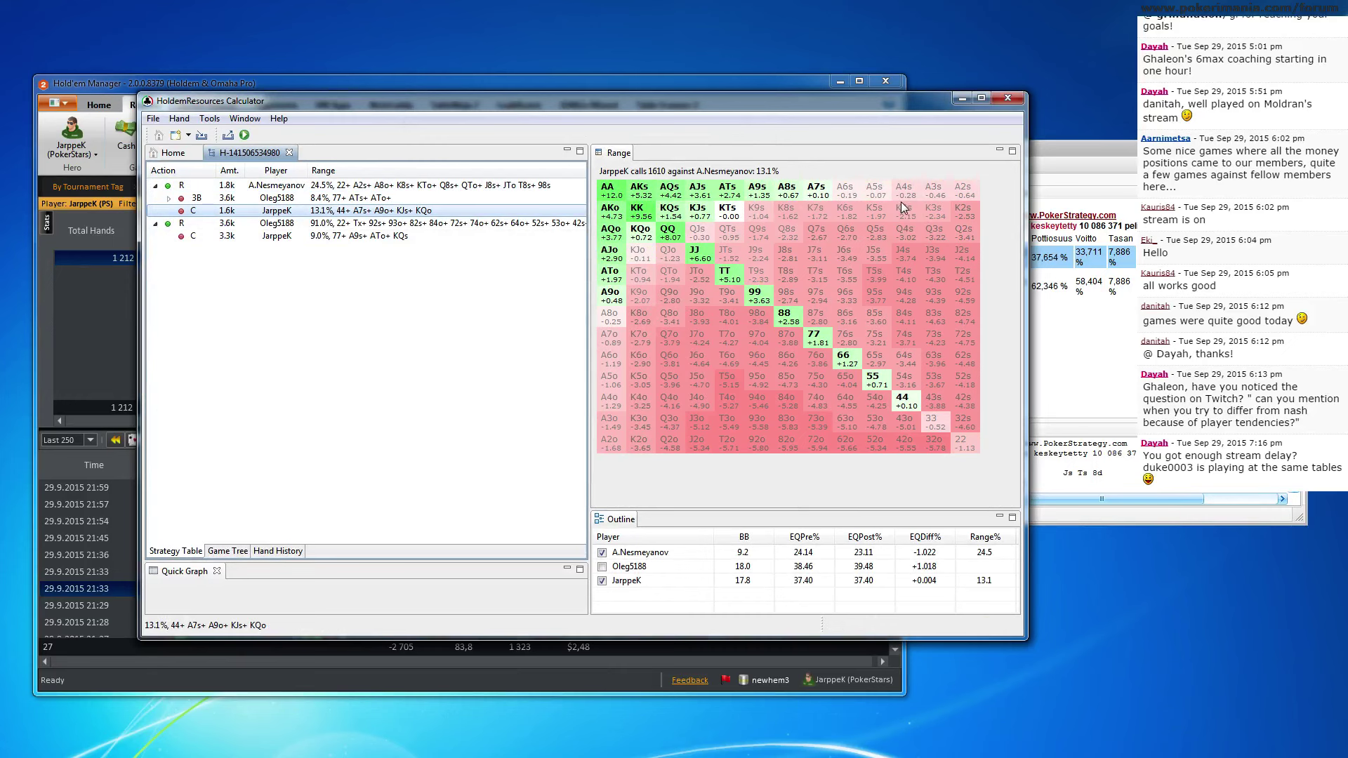
Add A7o through A2o, K7s and K9o to the button's 1810 raise range, and include QTo fully
click(426, 185)
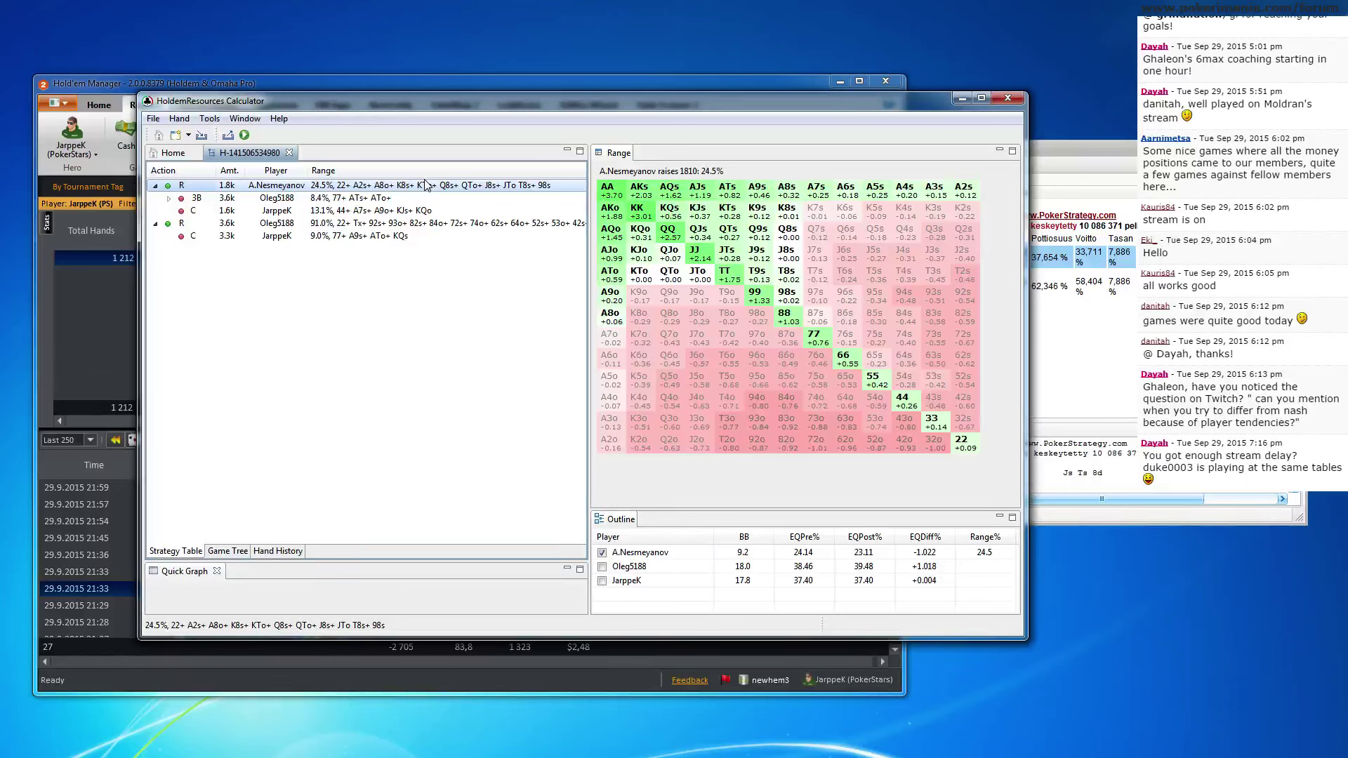
right_click(427, 185)
click(456, 218)
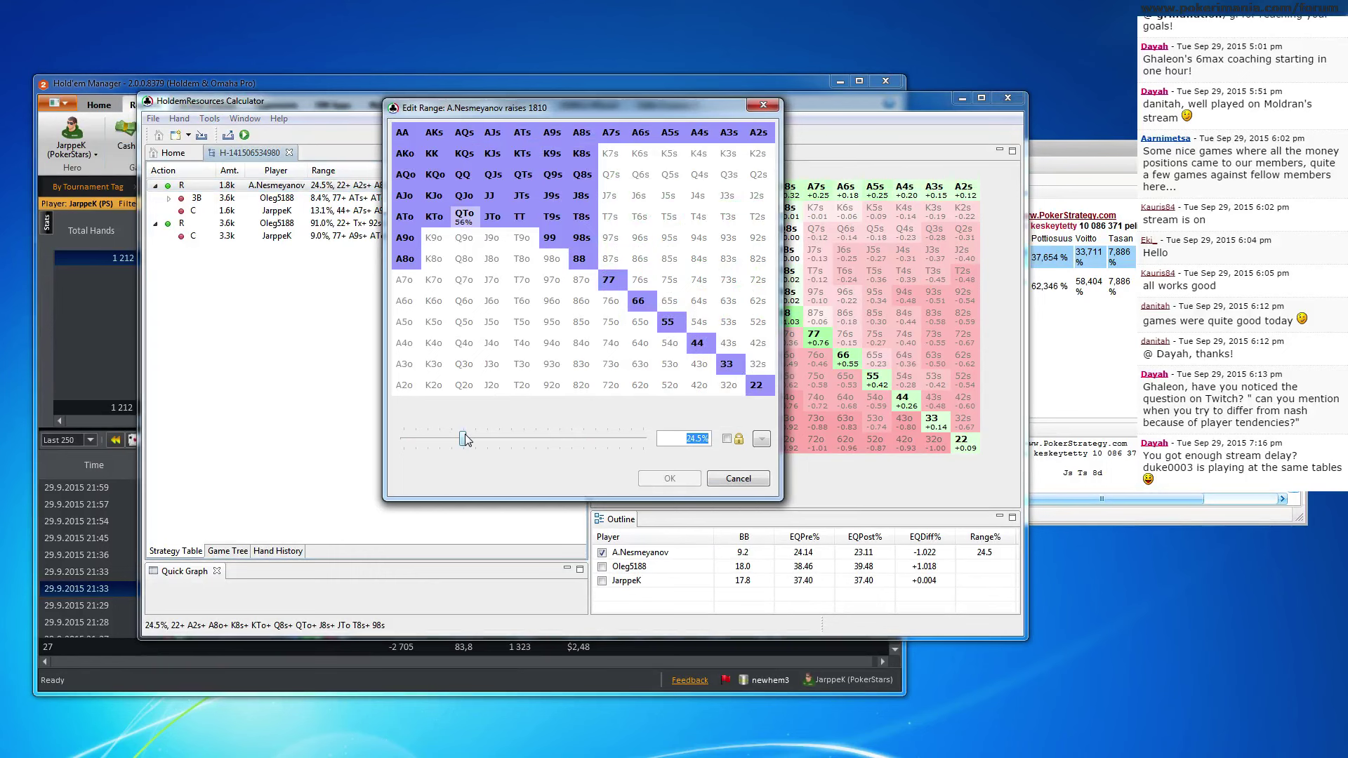
drag(405, 281, 405, 385)
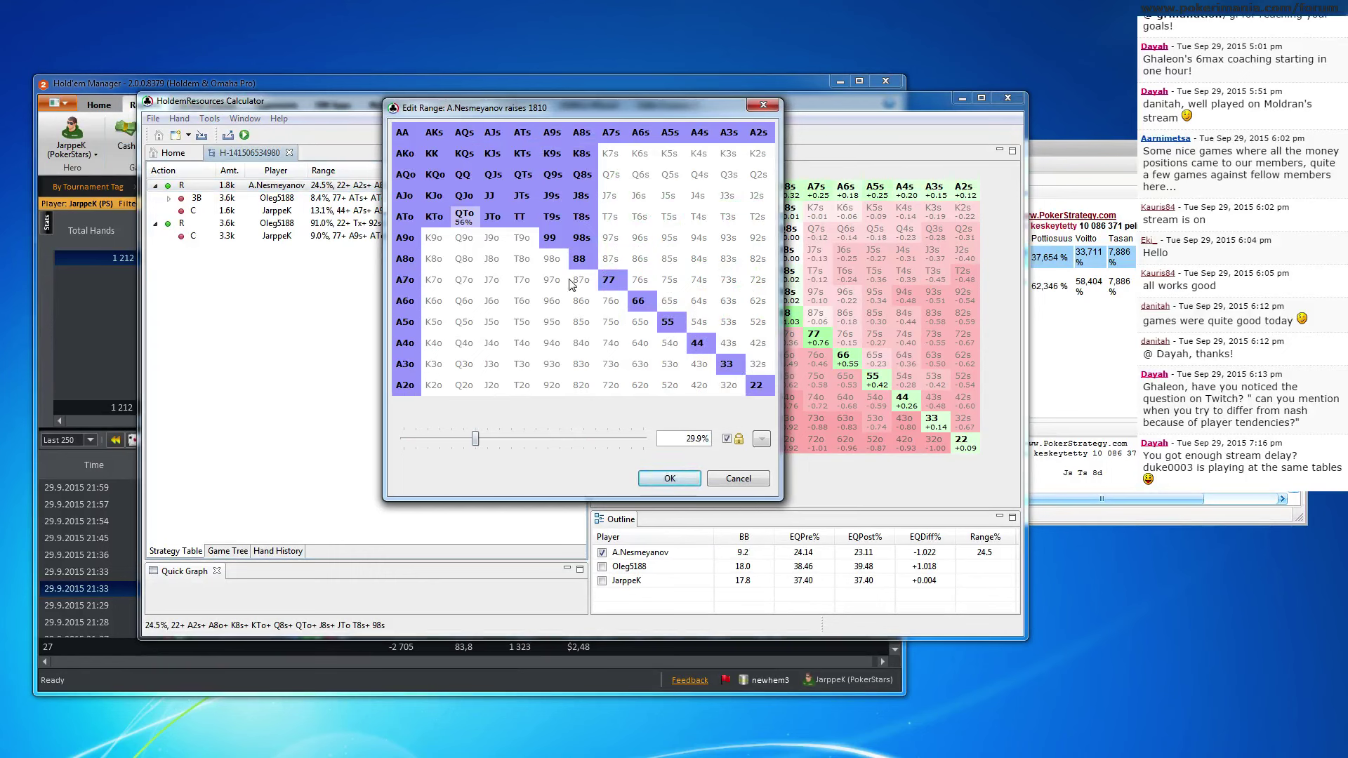
click(611, 154)
click(464, 217)
click(434, 238)
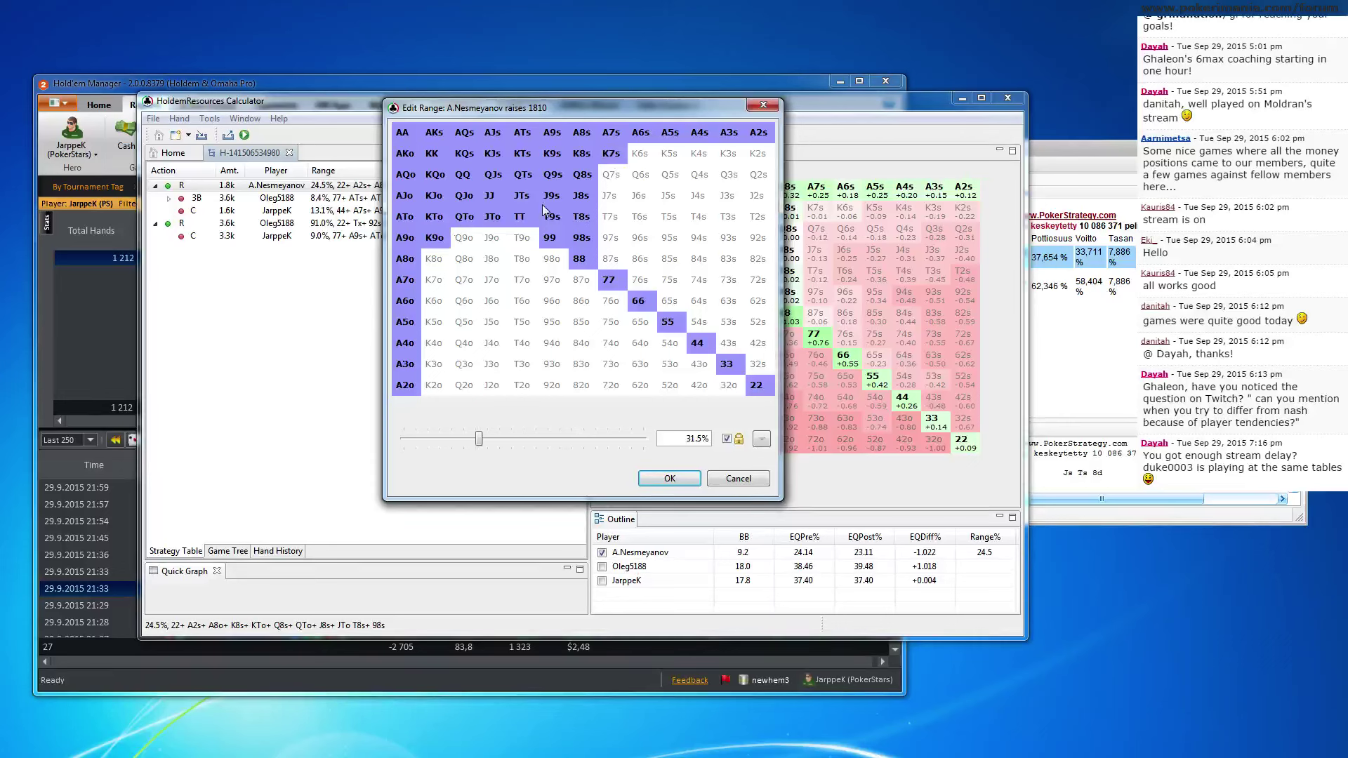
Extend the raise range with Q7s, K6s, 97s and 87s, and recalculate to view the big blind's call range
click(609, 176)
click(639, 154)
click(611, 237)
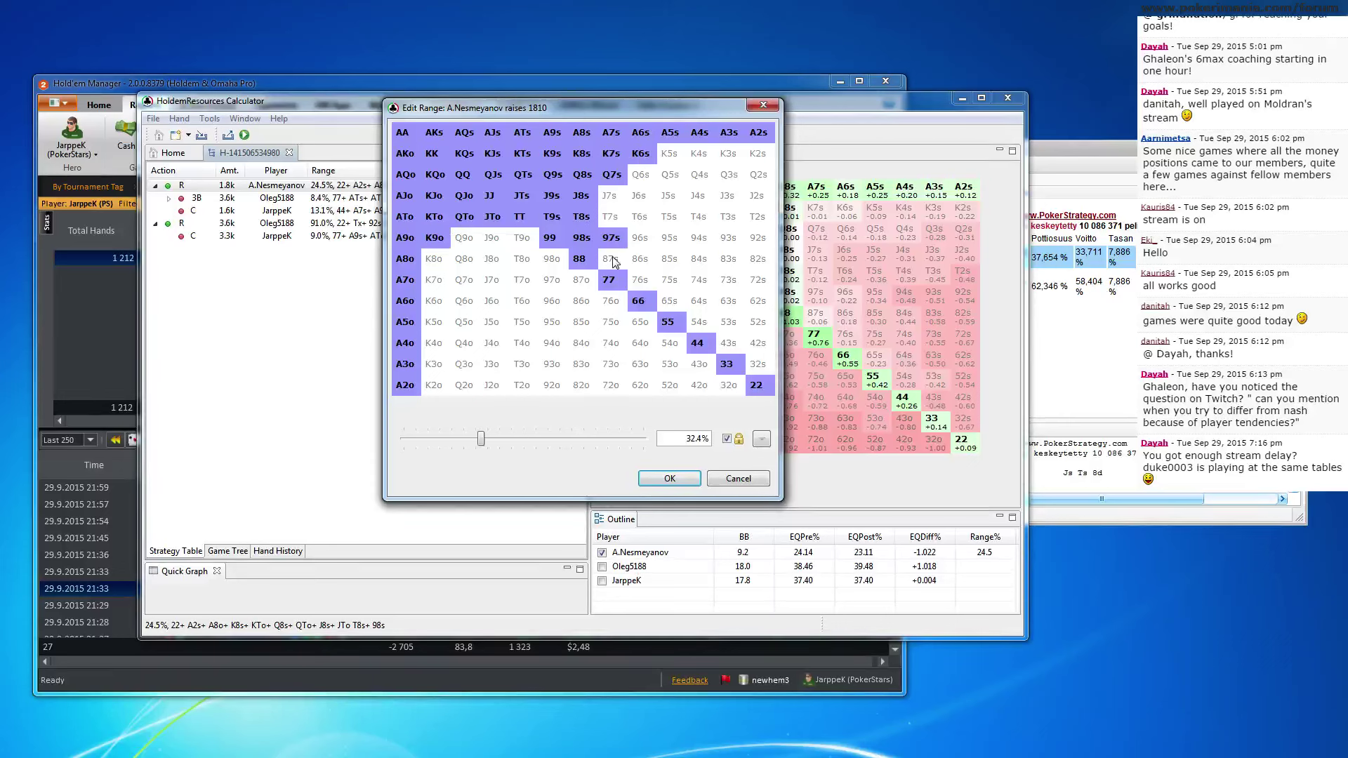
click(613, 262)
click(669, 478)
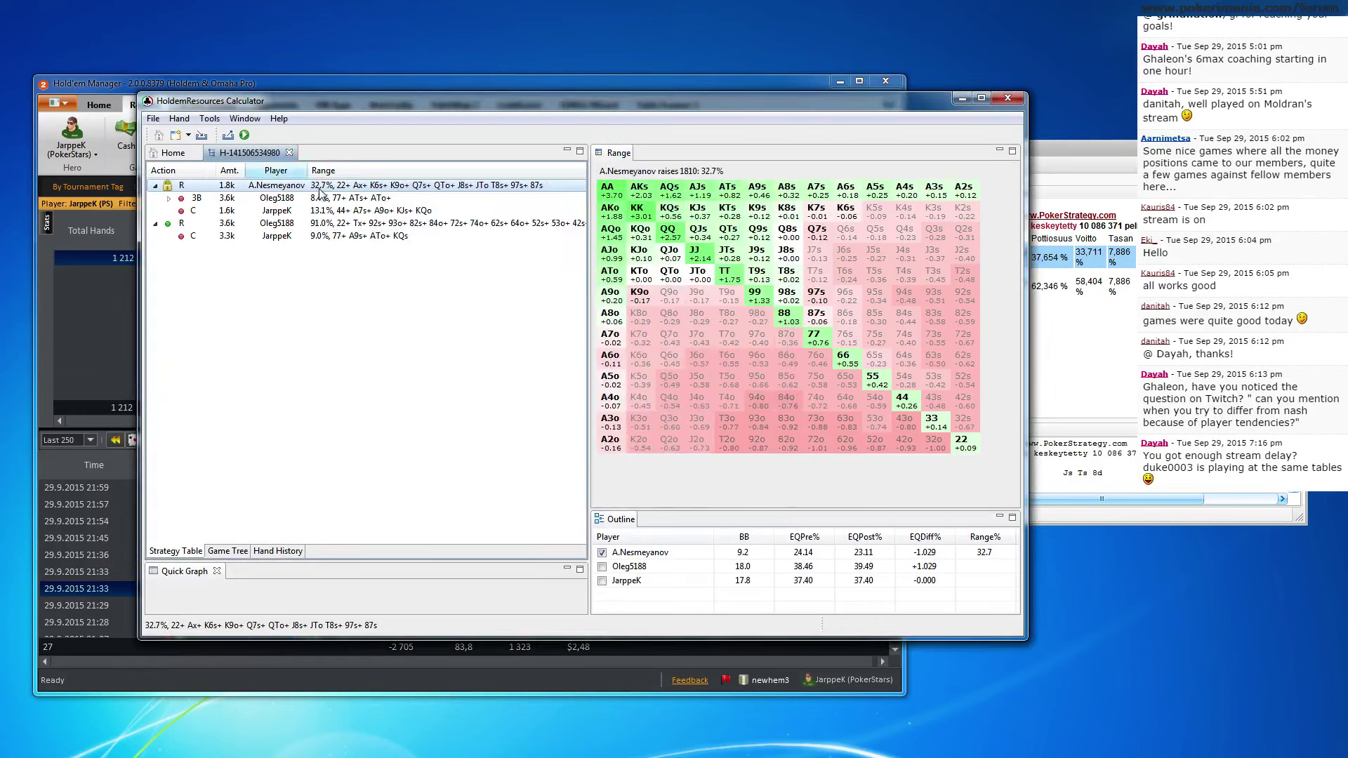
click(244, 135)
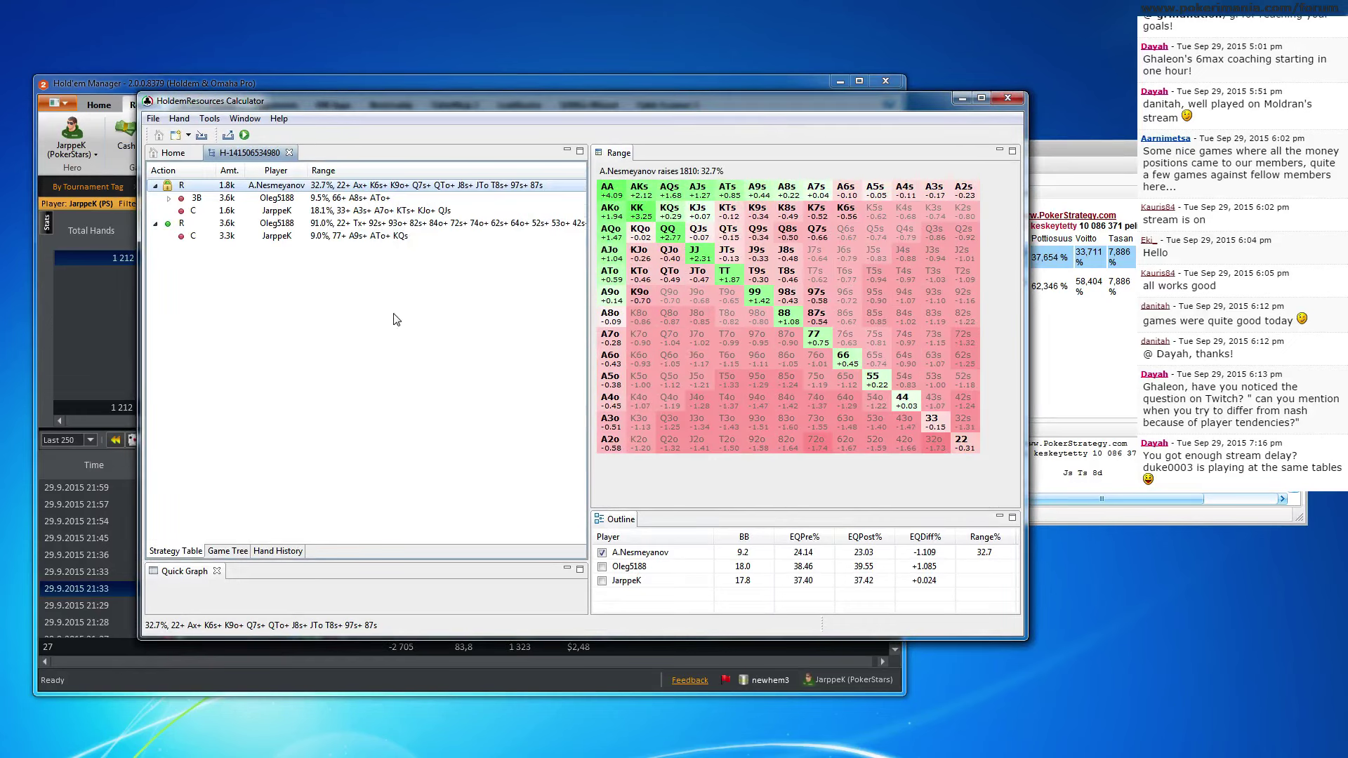
click(388, 212)
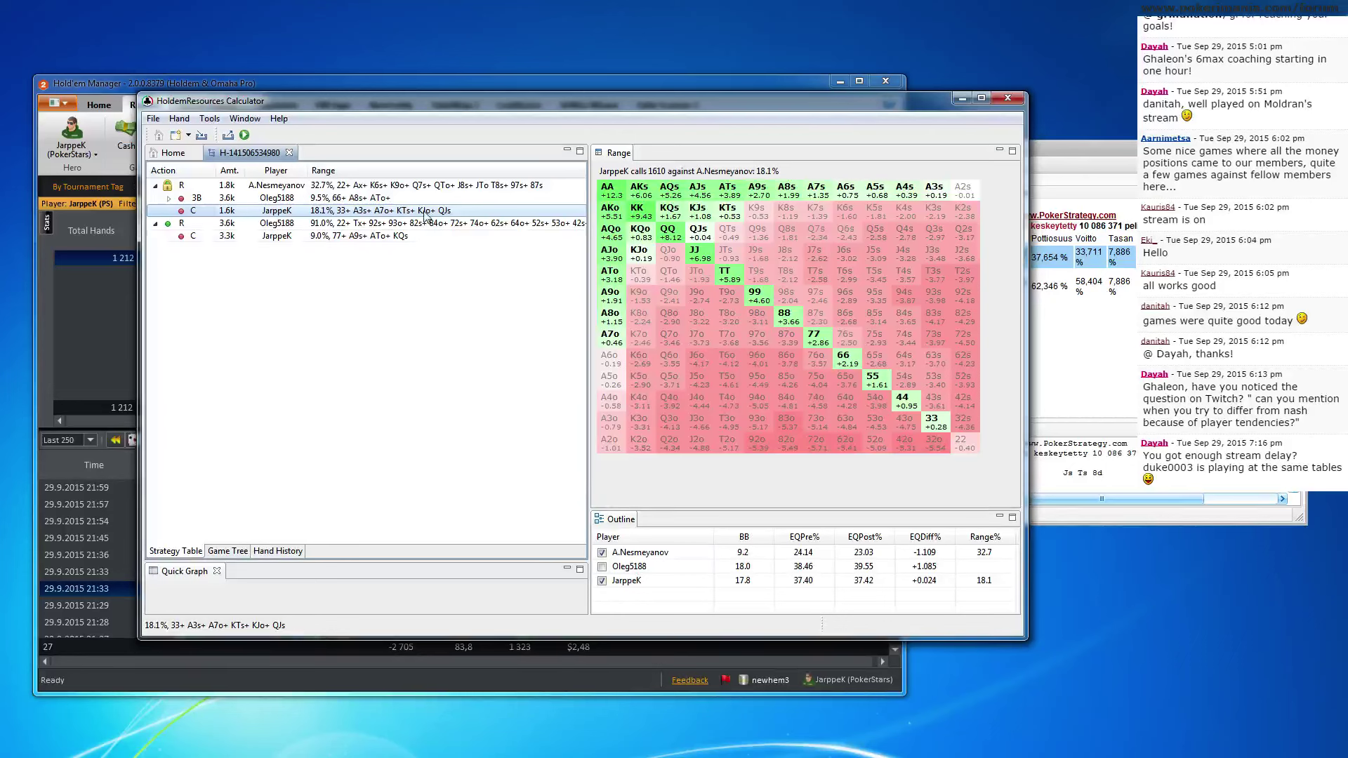
Unlock the button's 1810 raise range and recalculate the hand
click(415, 186)
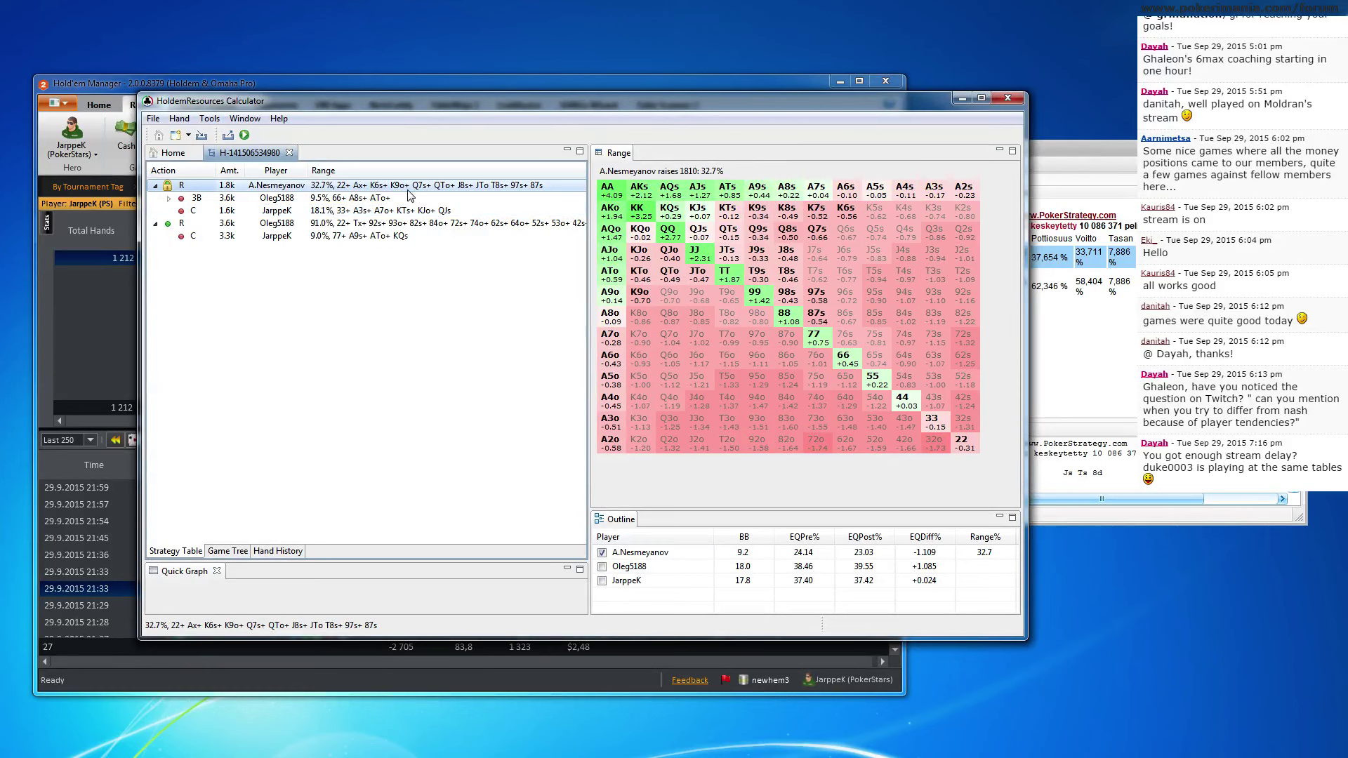
right_click(411, 195)
click(456, 234)
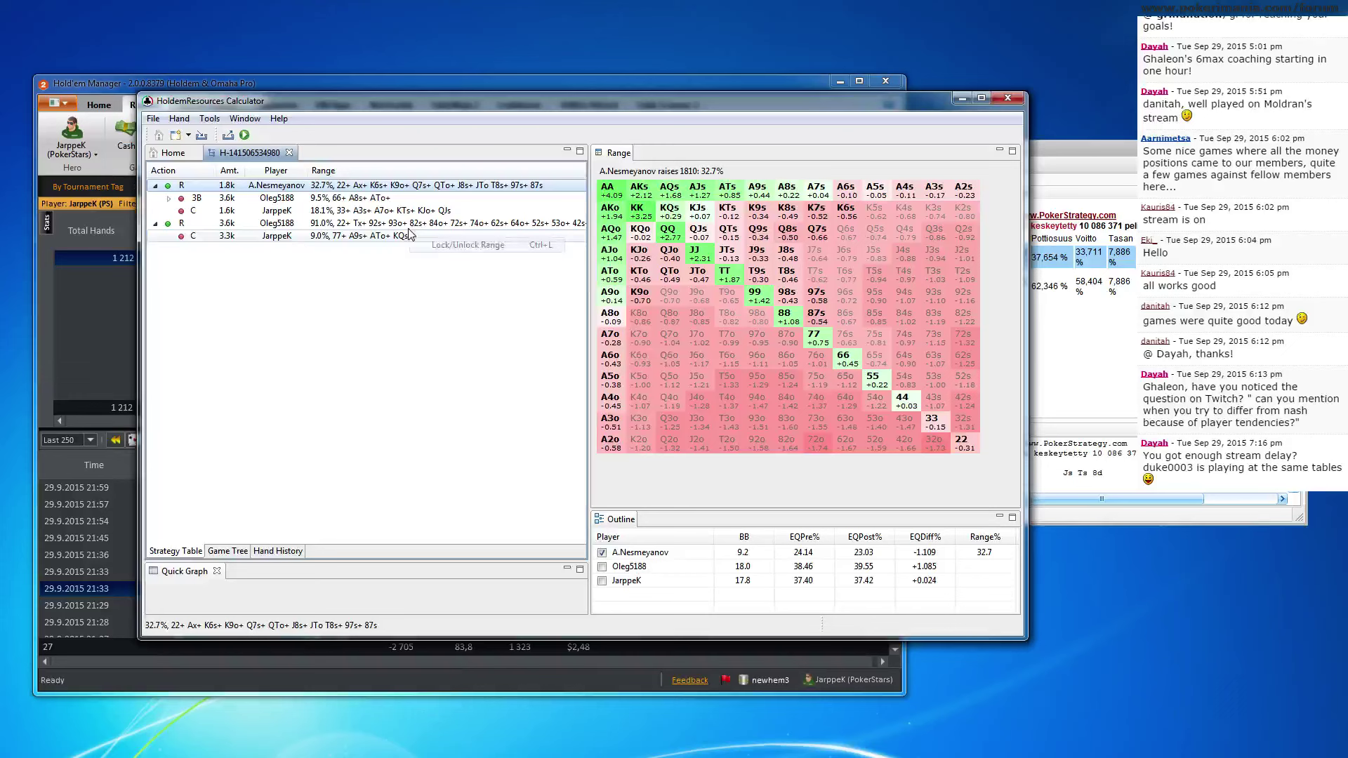
click(245, 135)
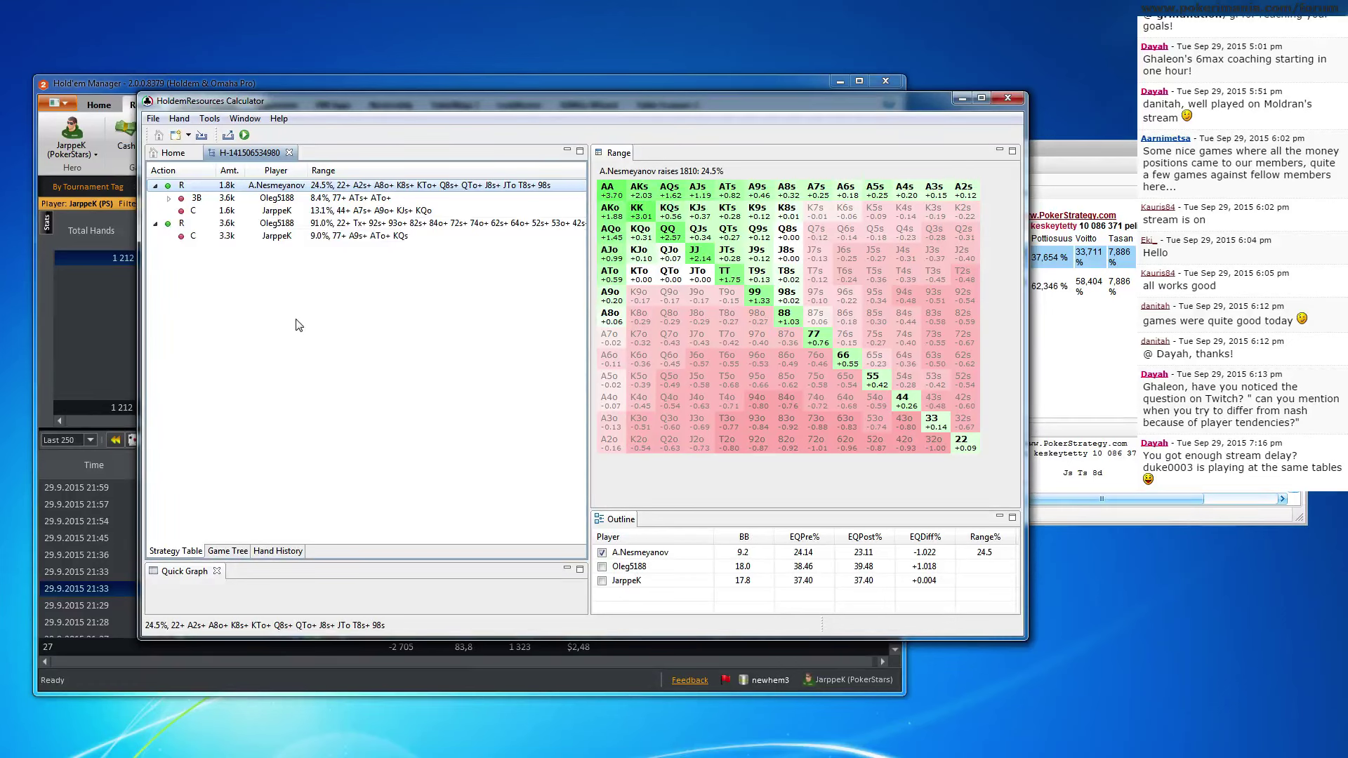
View the big blind's call range against the 1810 raise, and replay the Q5 hand in Hold'em Manager up to the small blind's shove
click(348, 211)
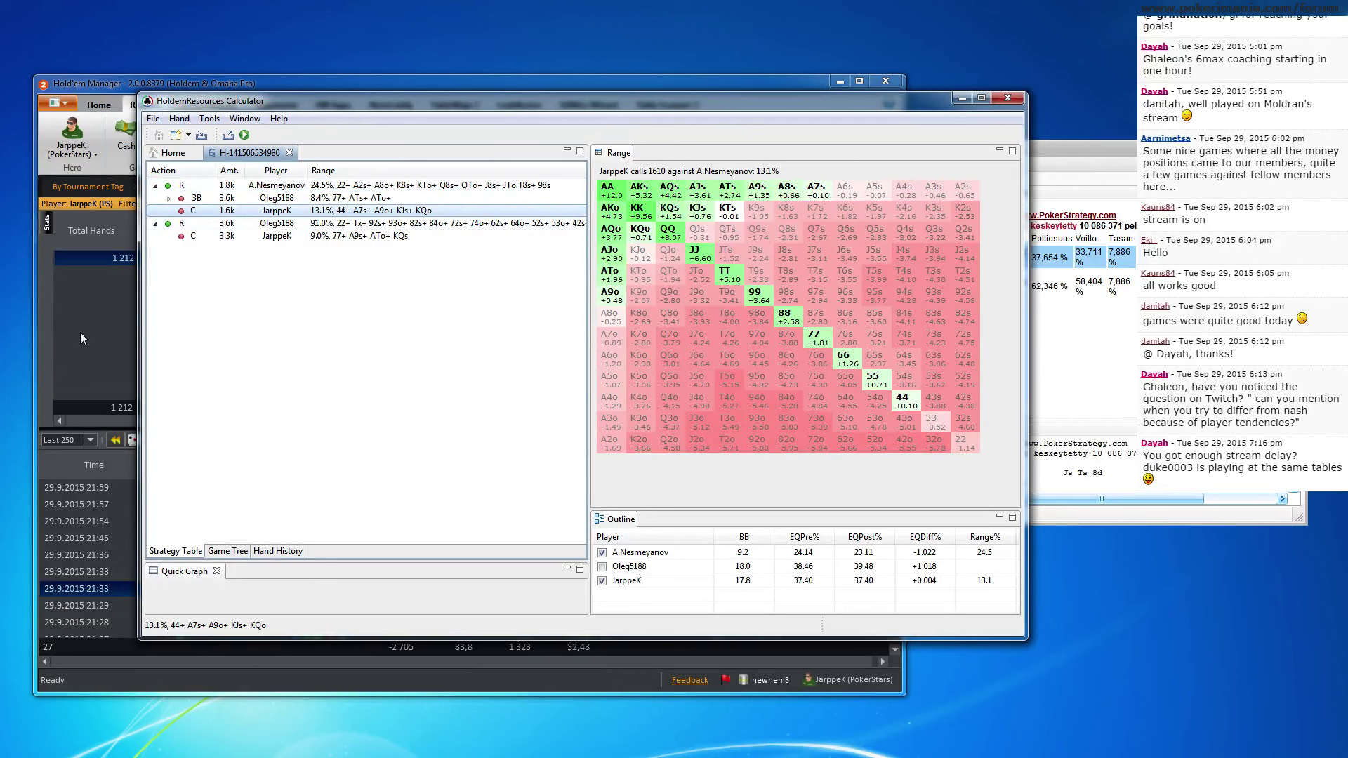
click(81, 338)
double_click(172, 588)
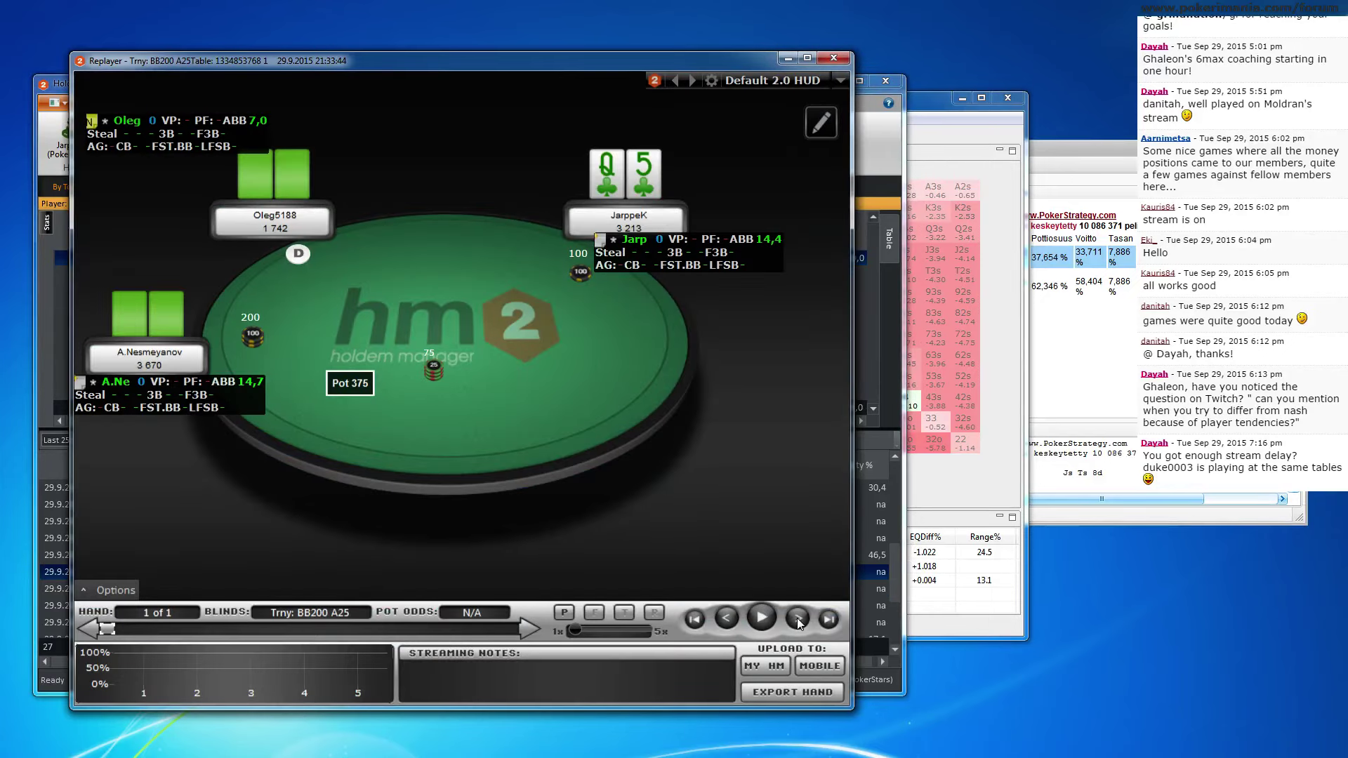
click(798, 619)
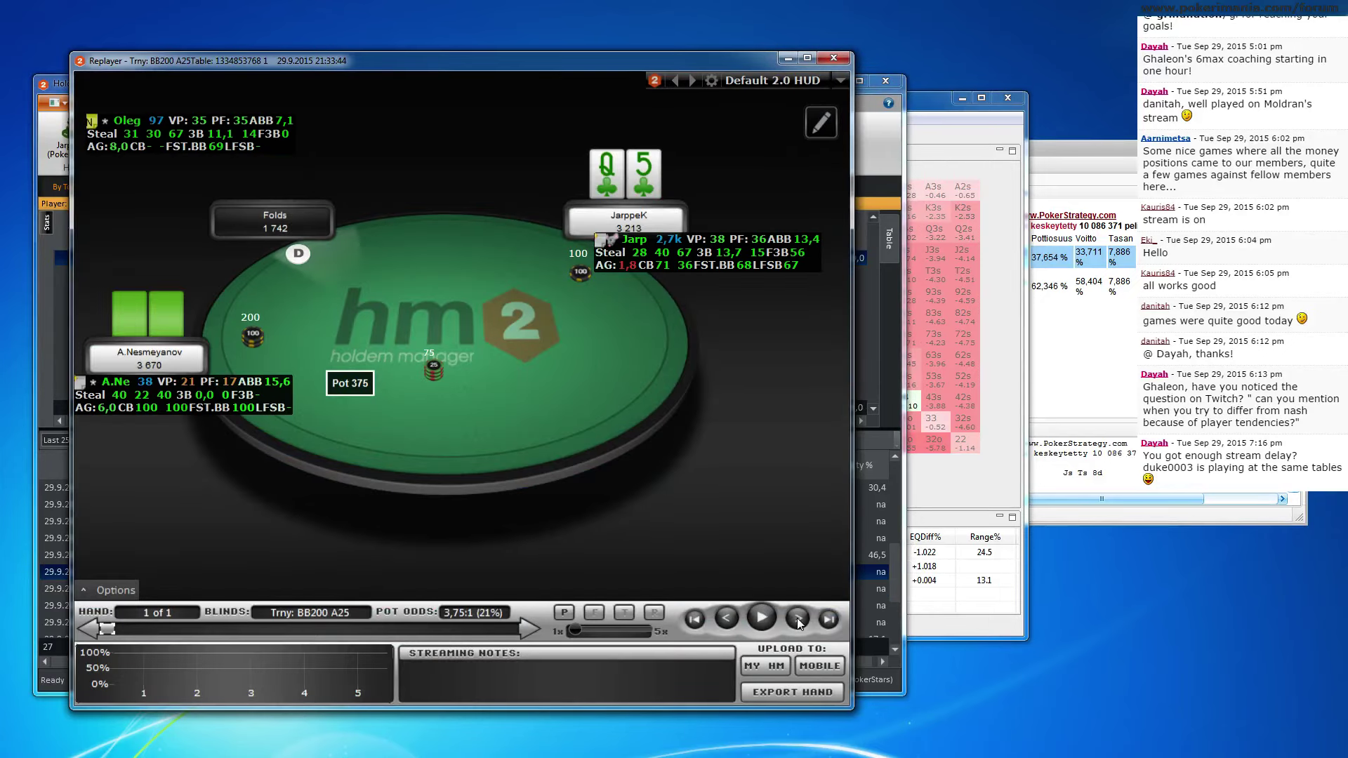
click(798, 619)
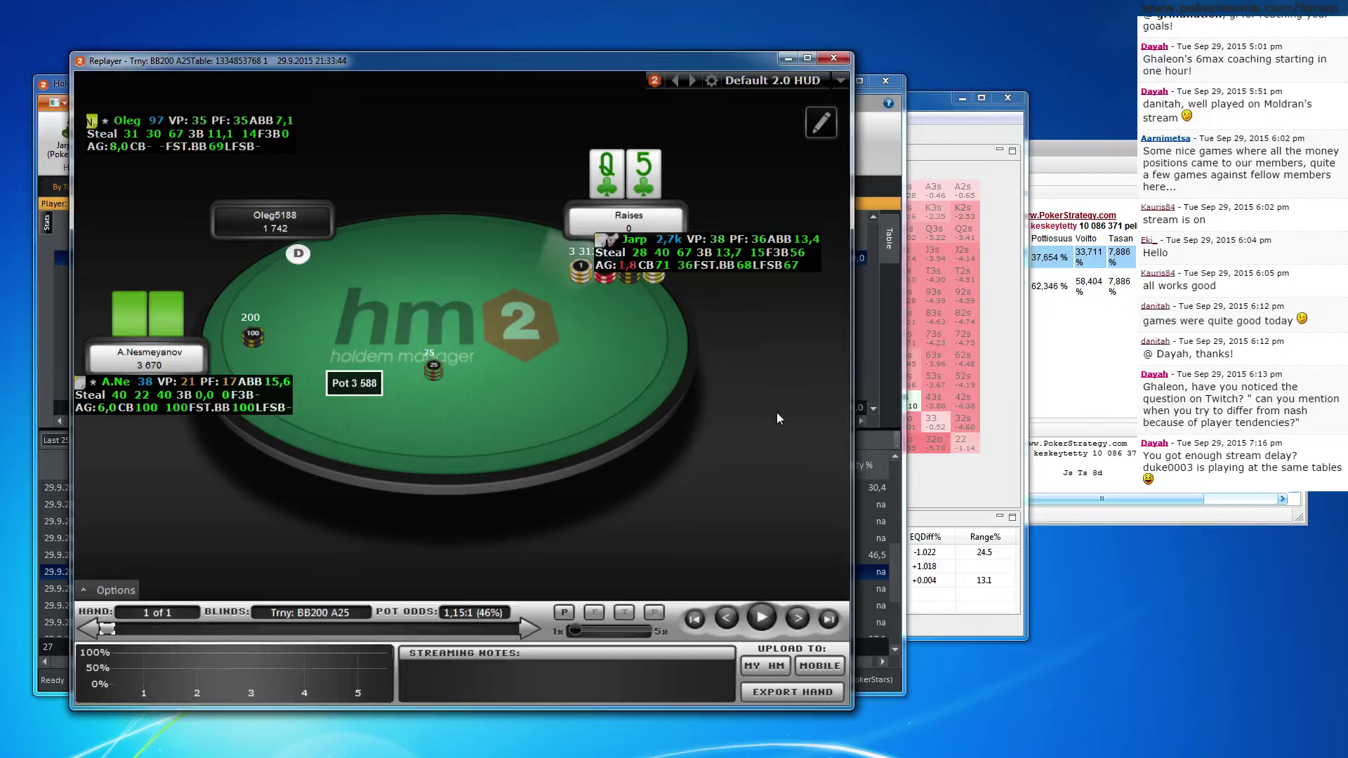
Copy the Q5 hand from Hold'em Manager's marked-hands list and switch back to HoldemResources Calculator
click(874, 370)
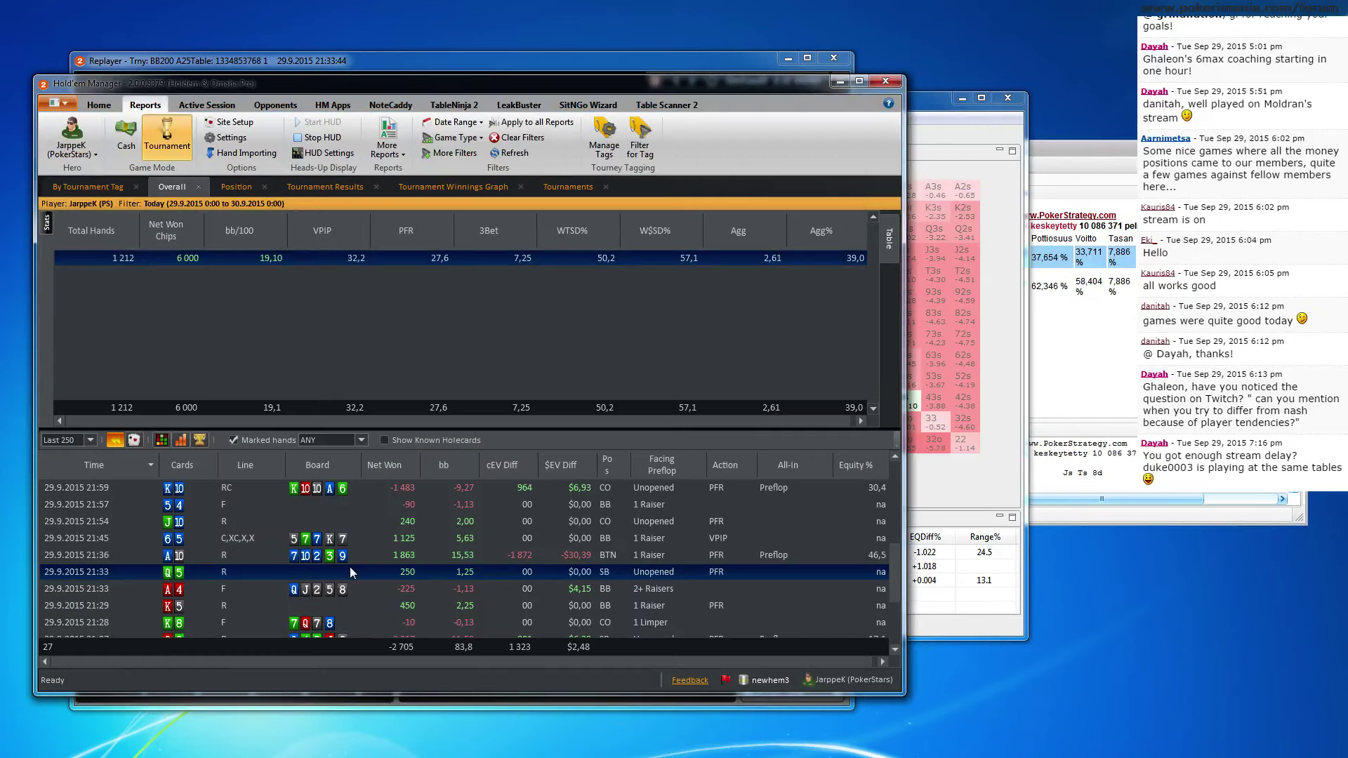
right_click(352, 572)
click(399, 643)
click(542, 71)
click(1000, 171)
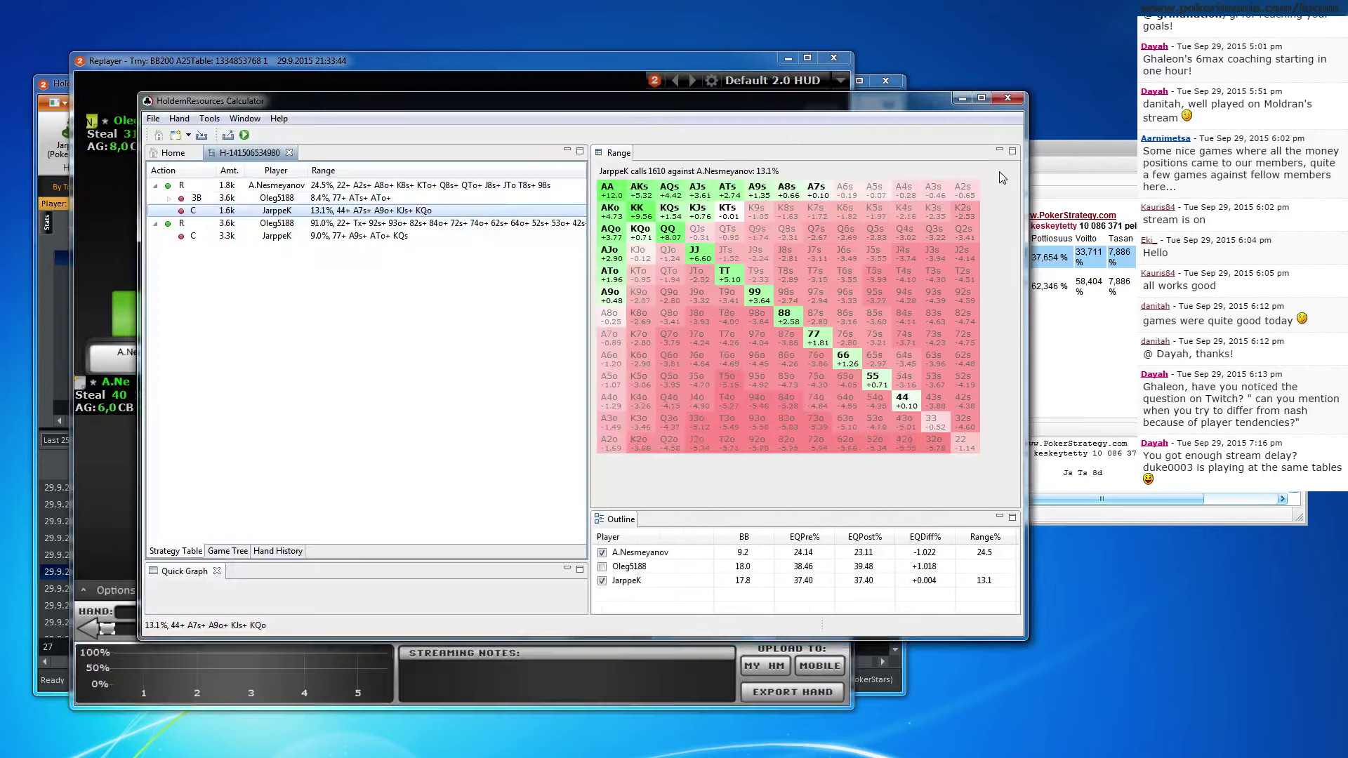
Replace the open hand with a basic hand using Future Game Simulation, and view its 3313 raise range and the big blind's call range
click(288, 152)
click(186, 190)
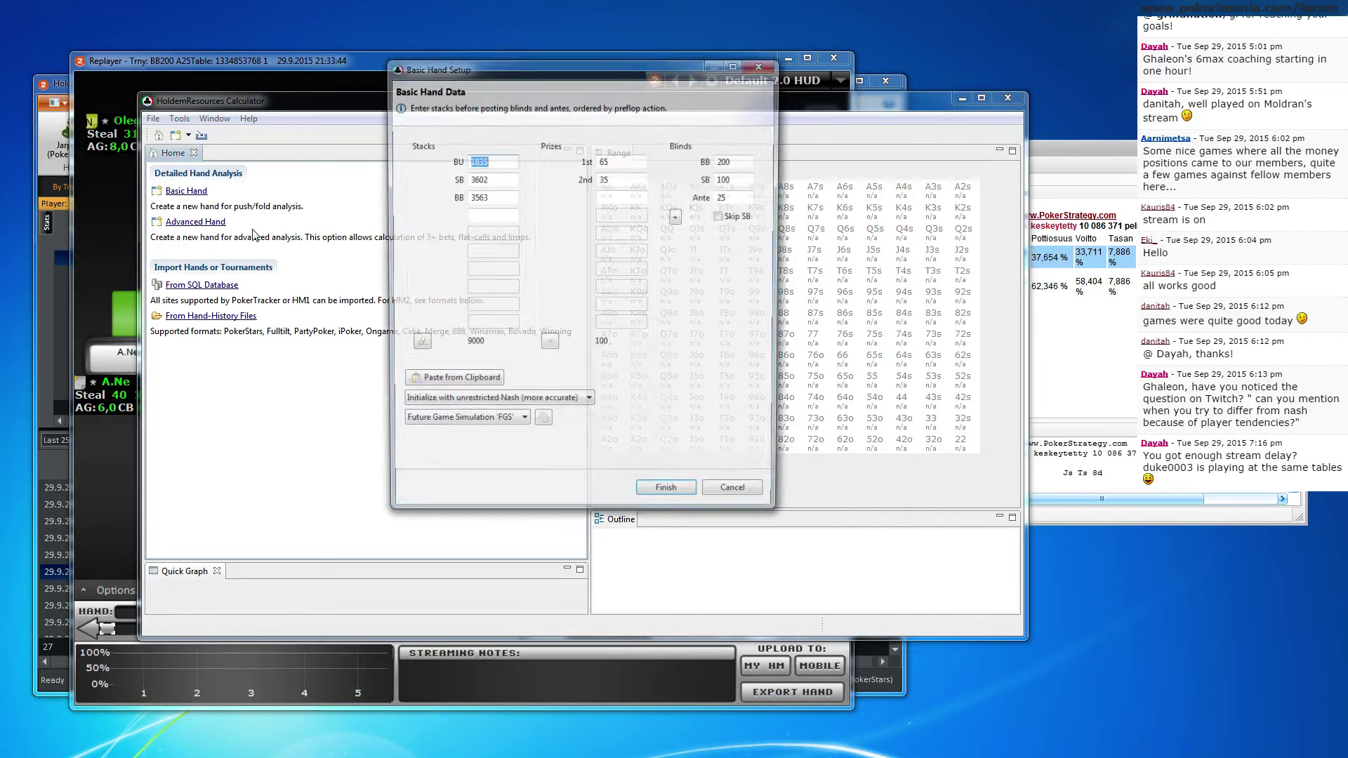
click(669, 497)
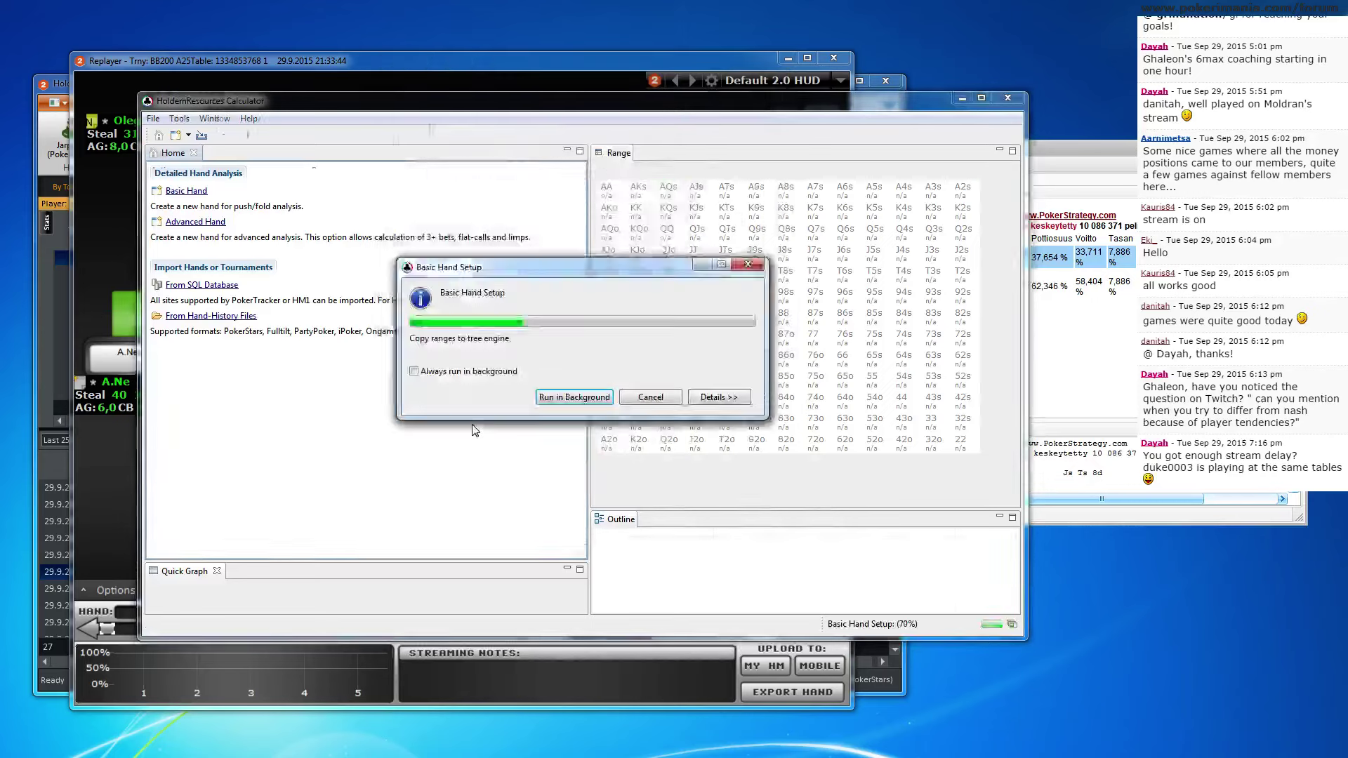
click(362, 223)
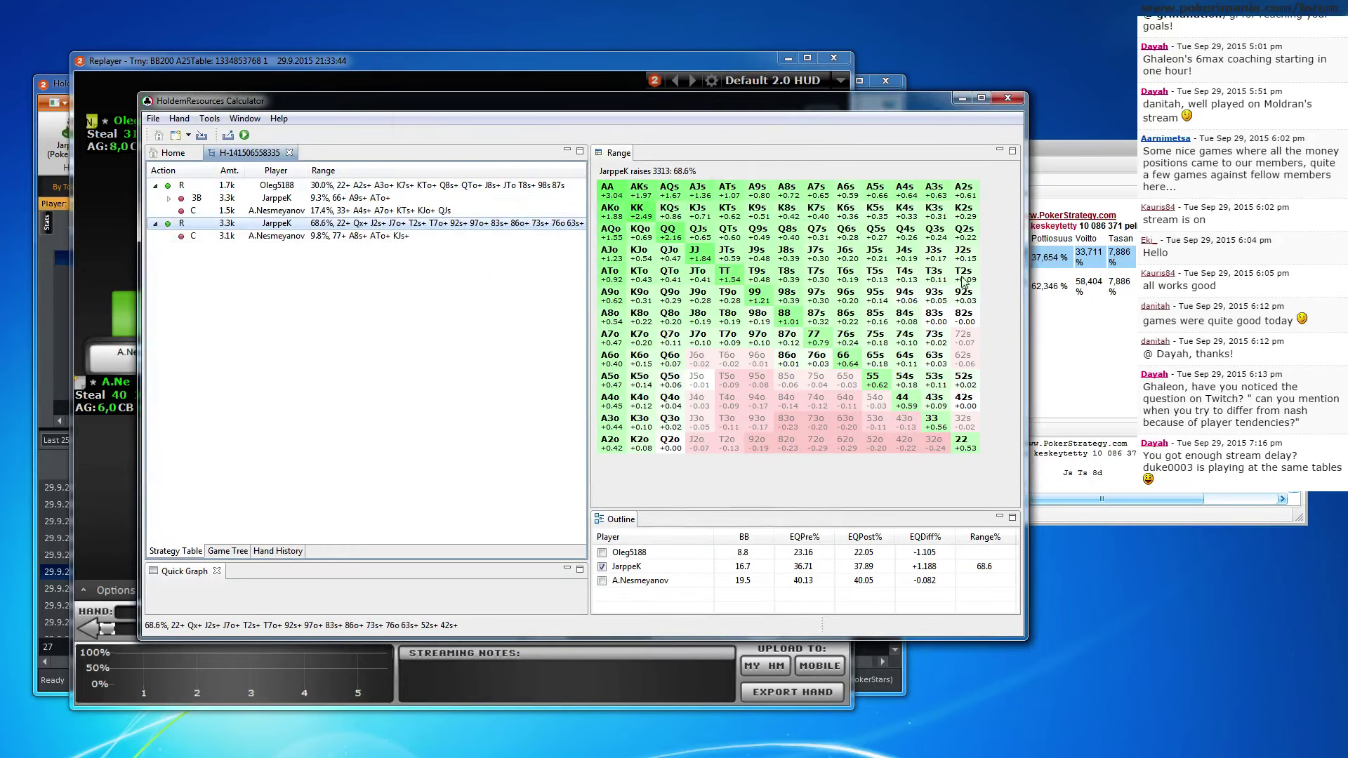
click(431, 238)
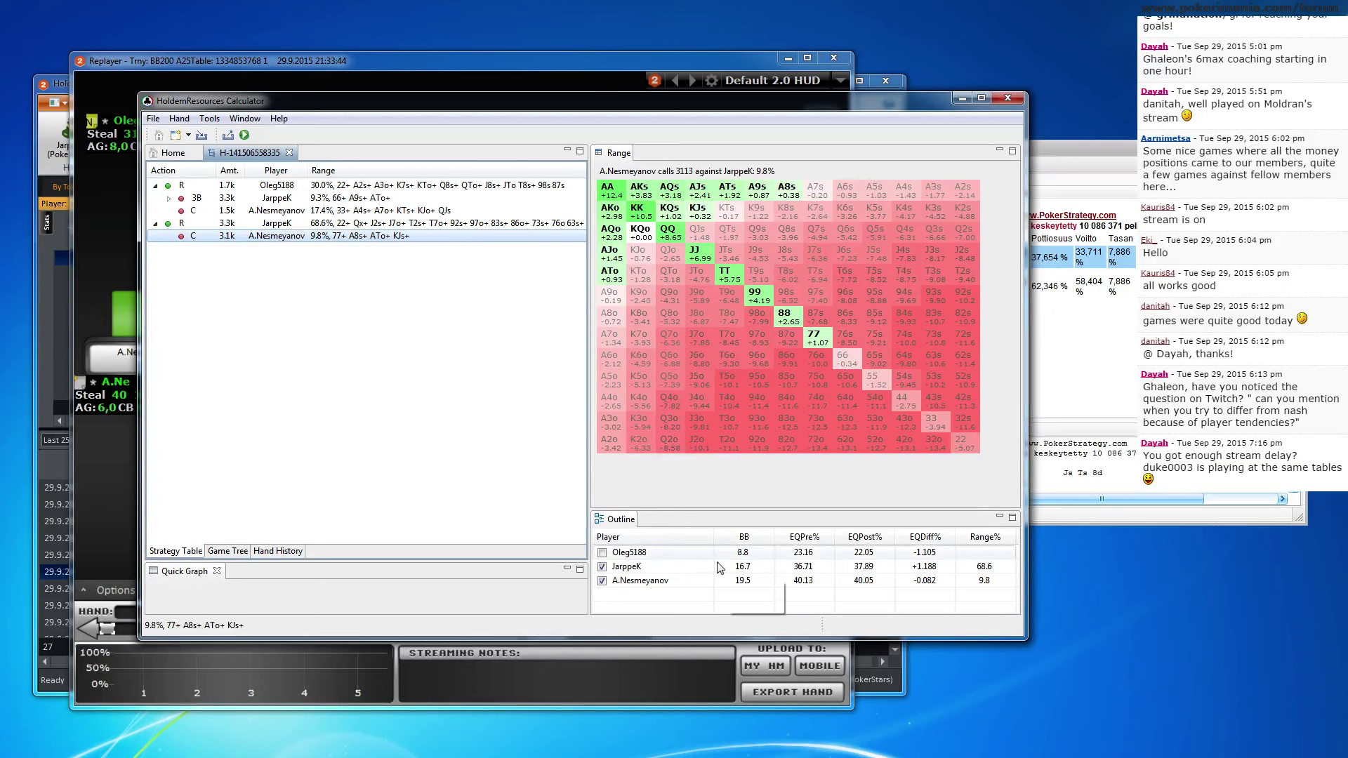
right_click(376, 227)
click(420, 266)
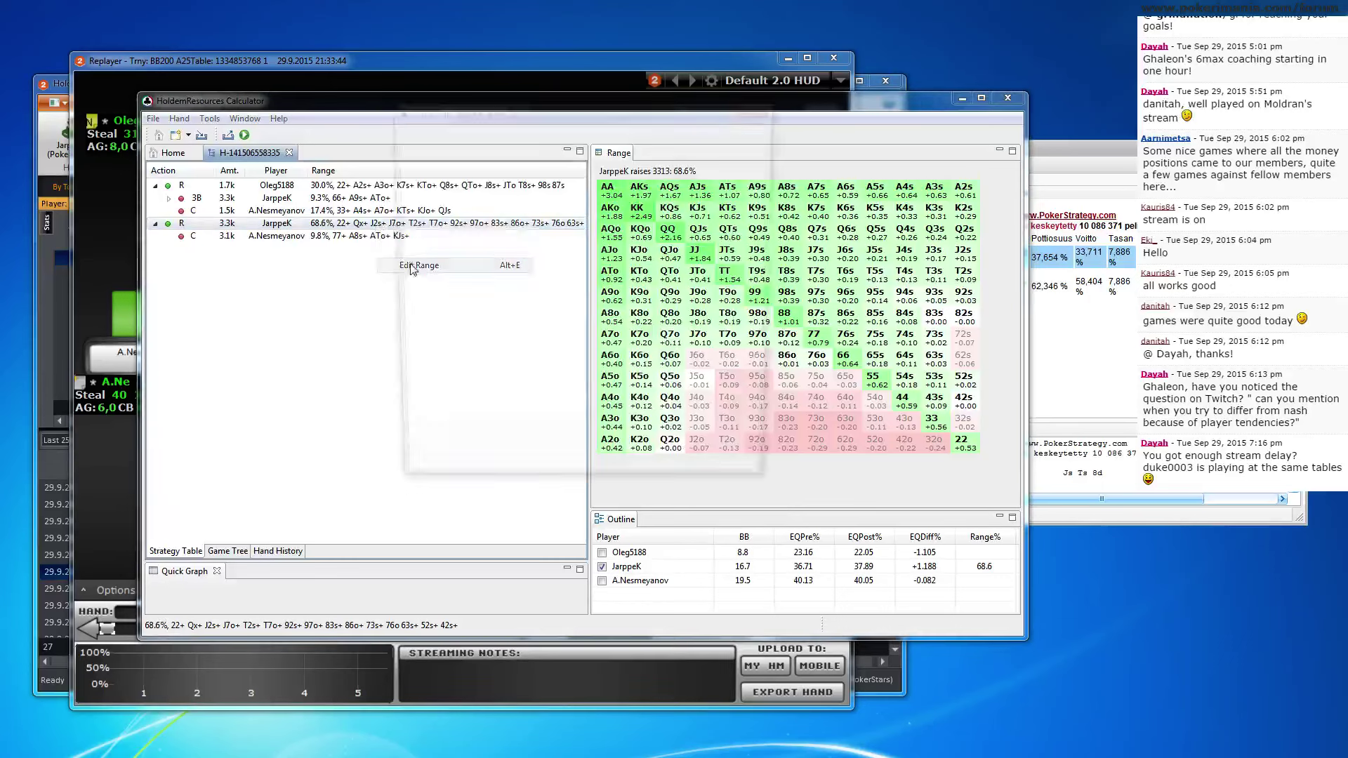
click(410, 137)
click(436, 156)
click(462, 174)
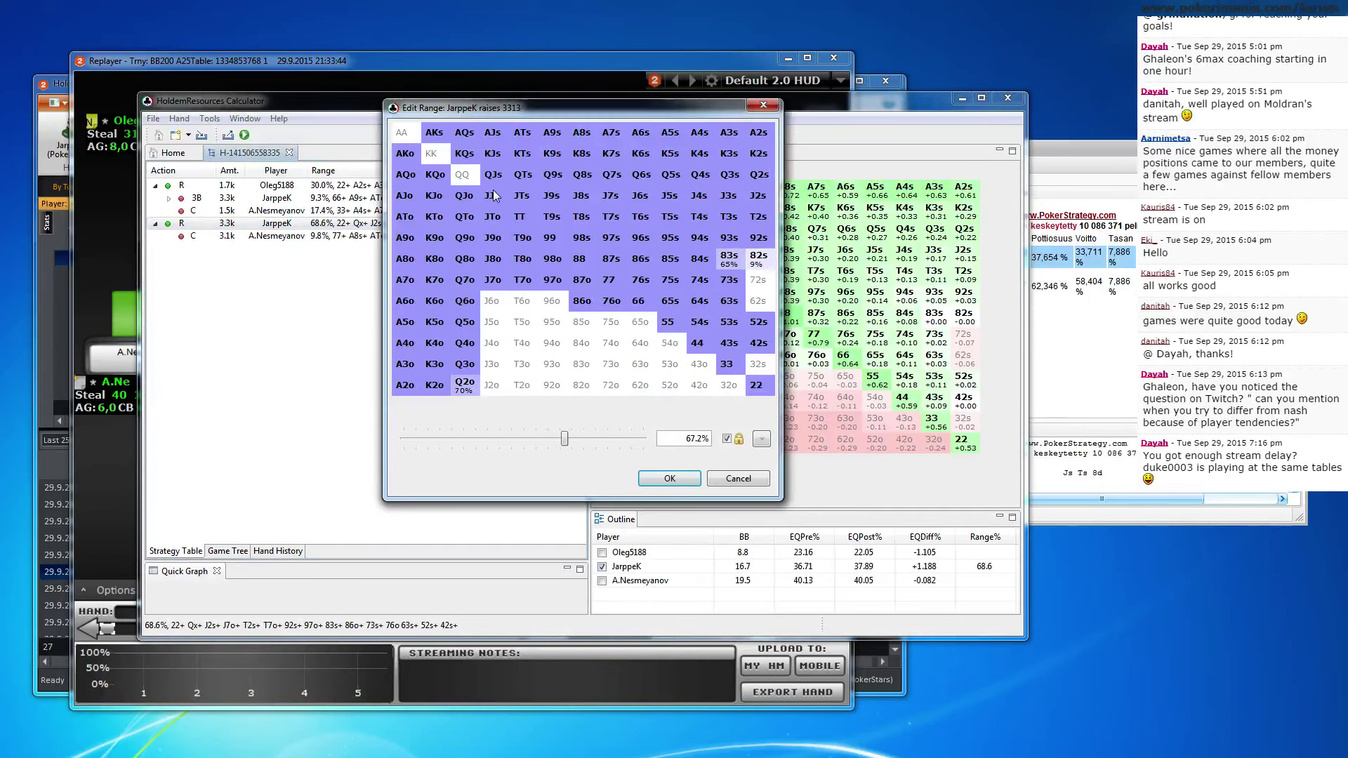
click(490, 196)
click(519, 216)
click(433, 133)
click(417, 149)
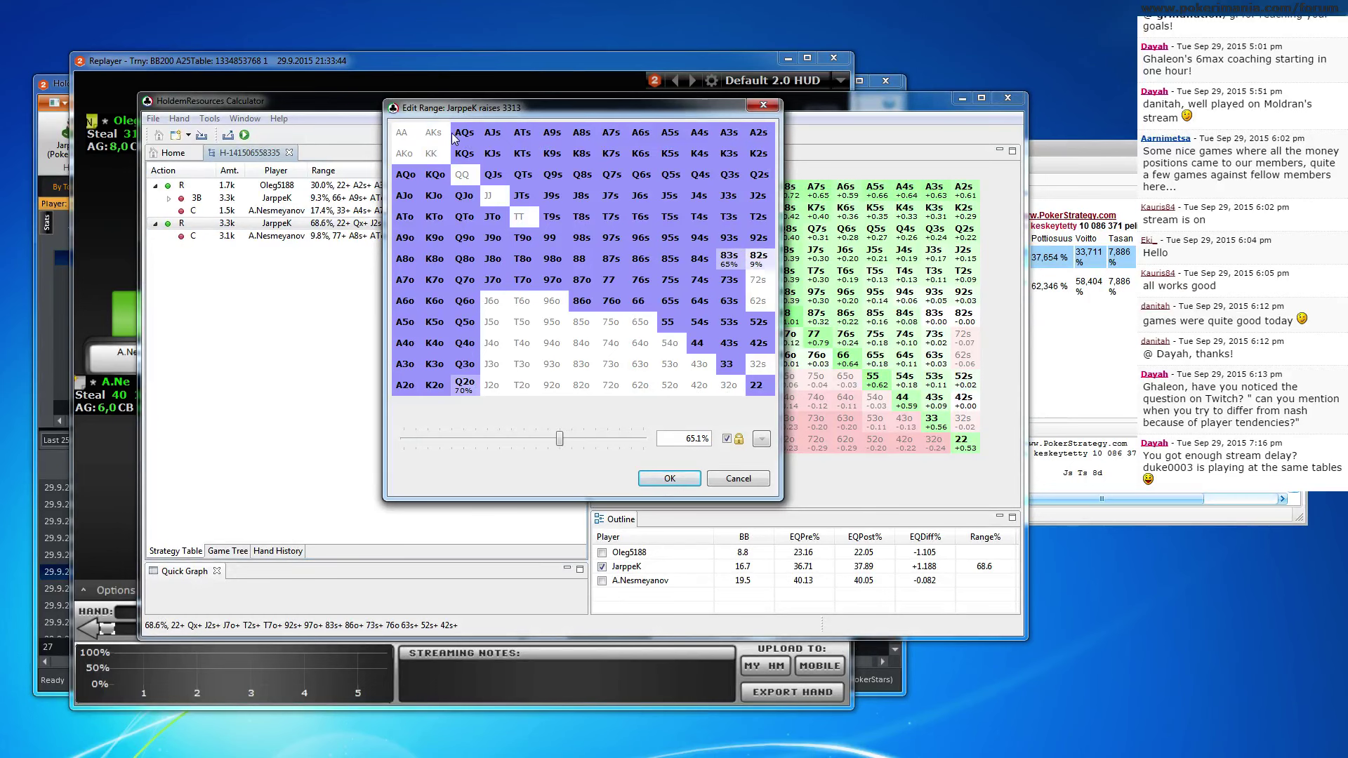
click(435, 133)
click(411, 151)
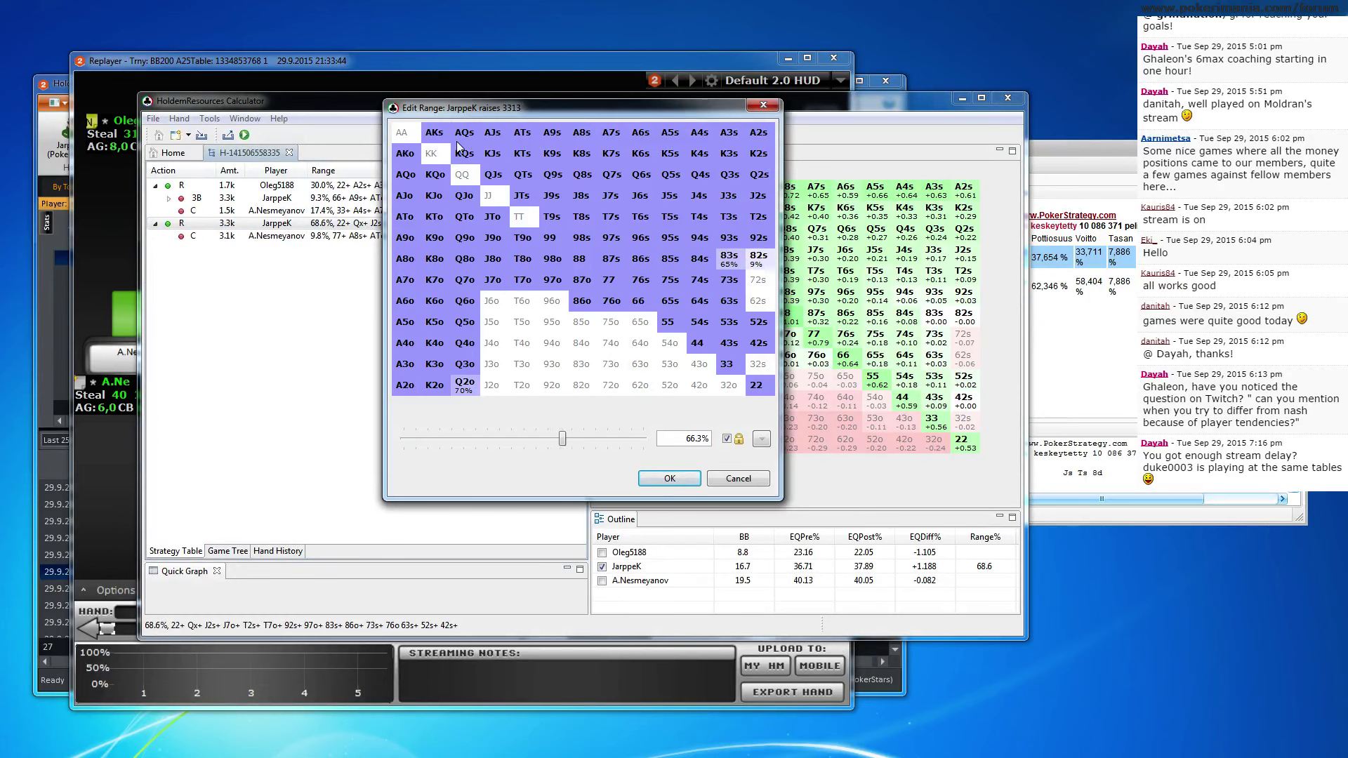
click(736, 478)
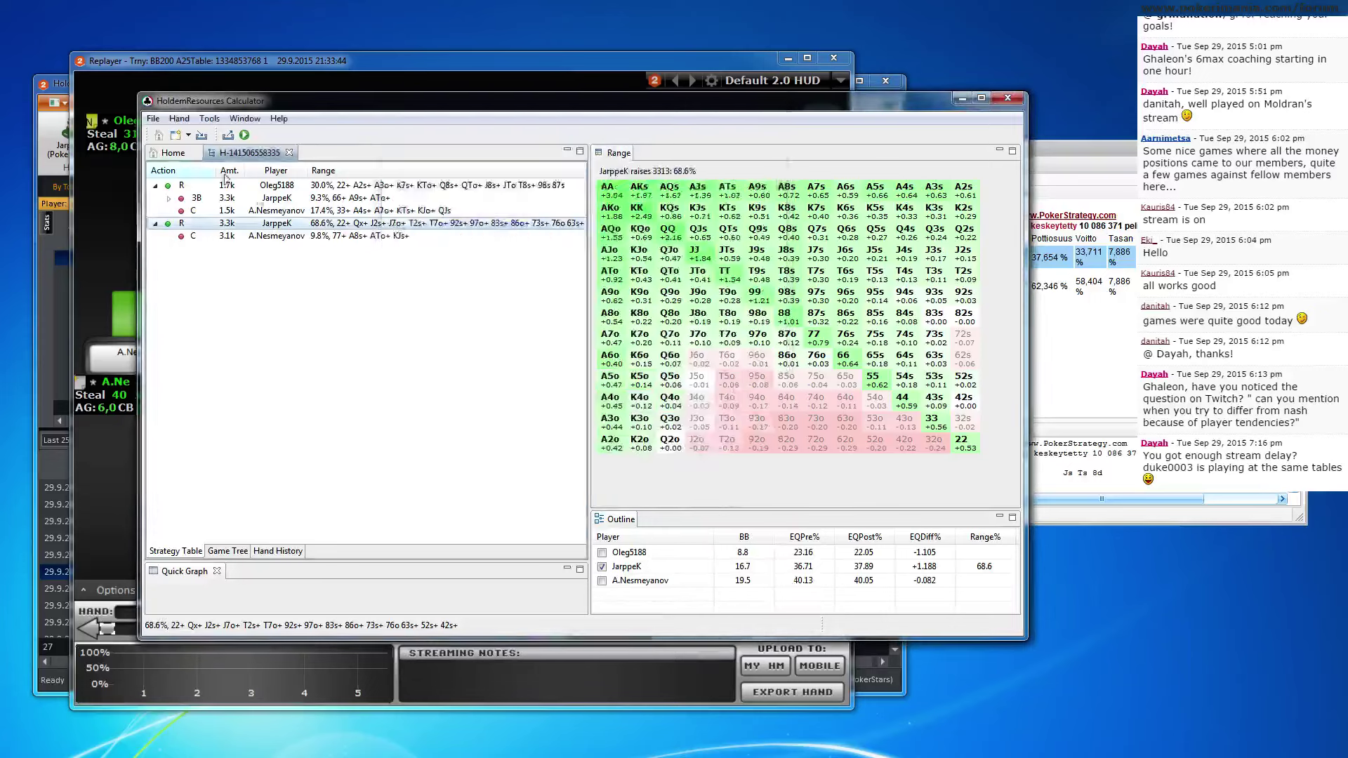
Create an advanced 3-Bet hand with a 2 BB raise size and the button folding, and view the small blind's 400 raise range
click(174, 155)
click(195, 222)
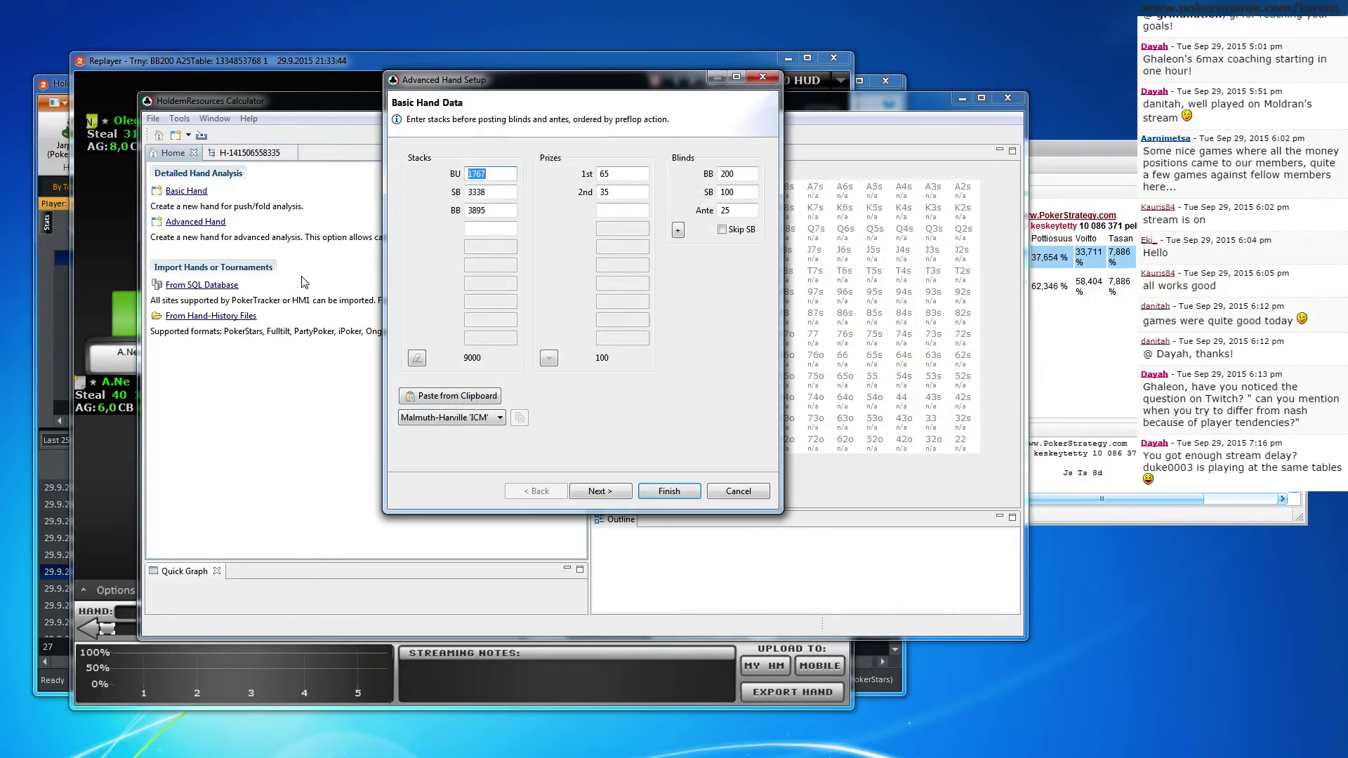
click(598, 491)
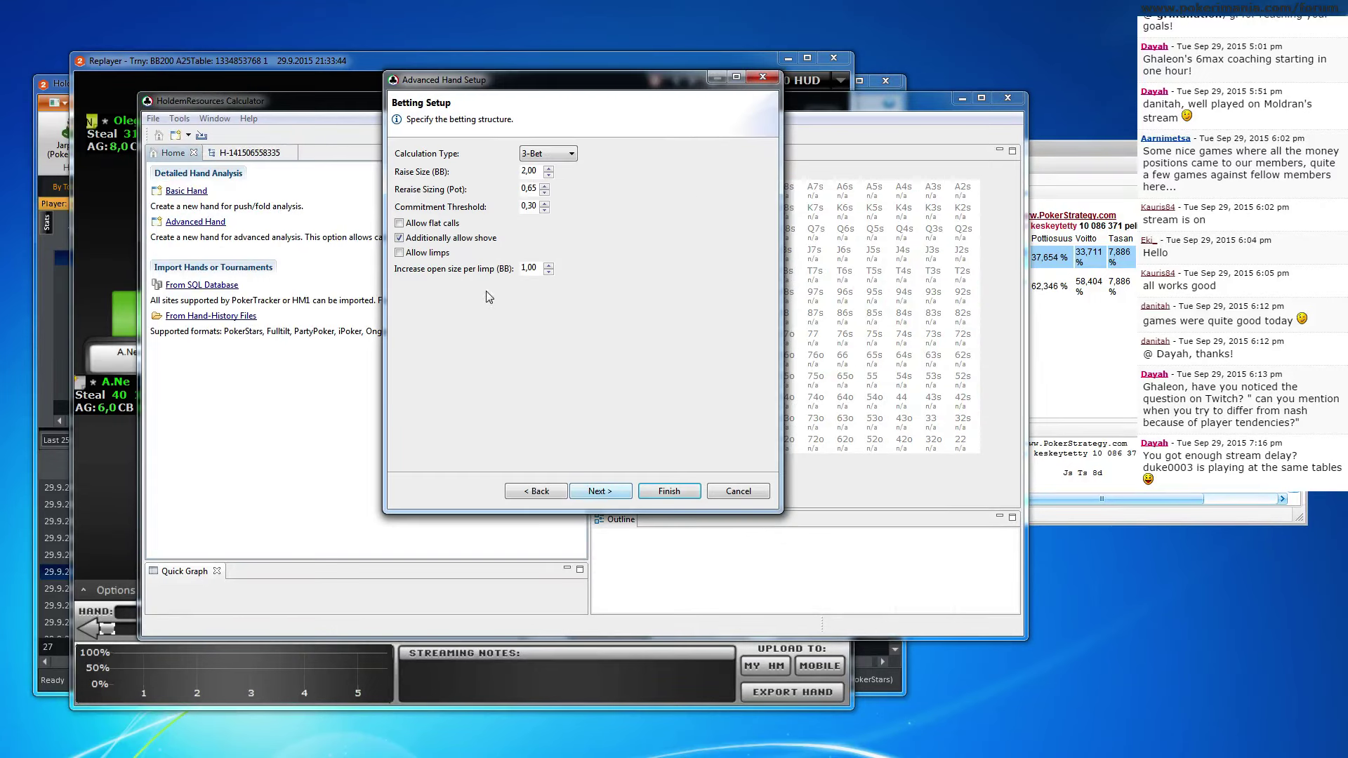
click(611, 491)
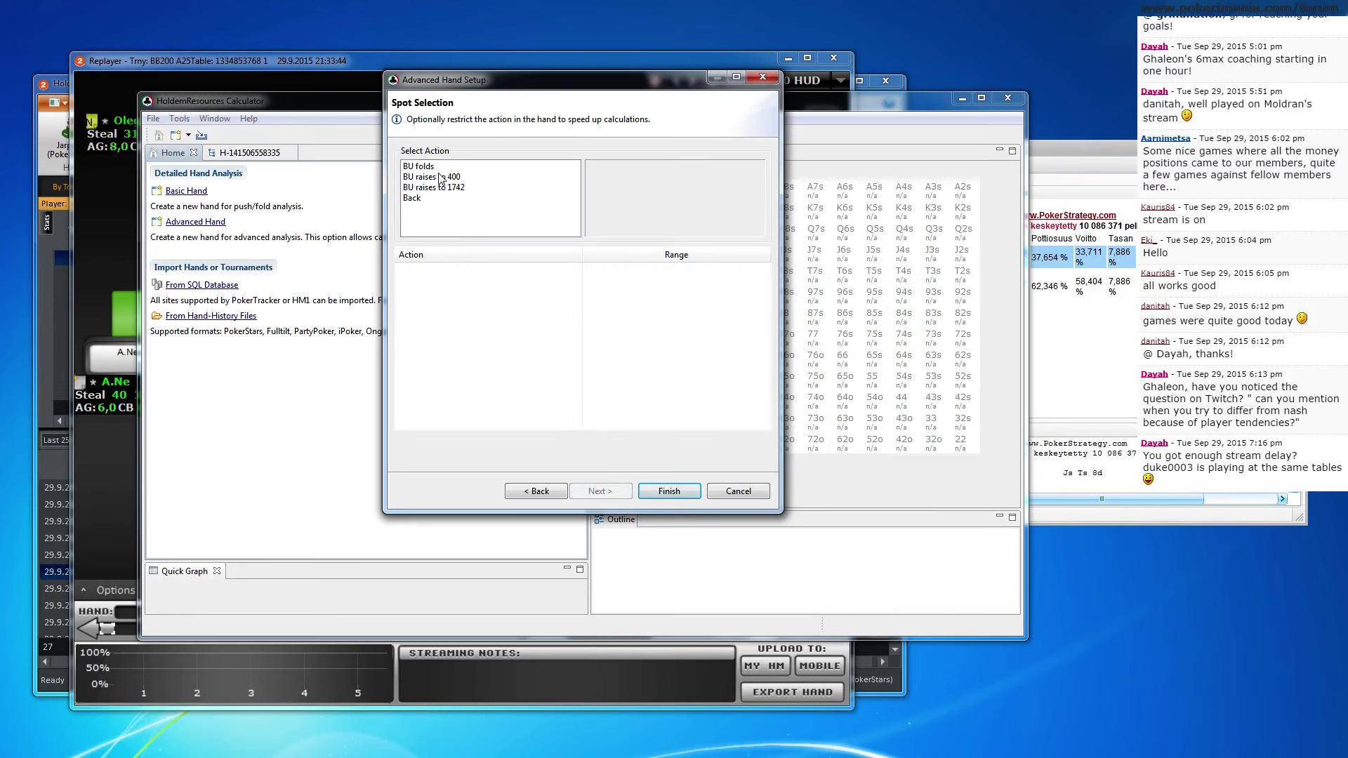
click(669, 490)
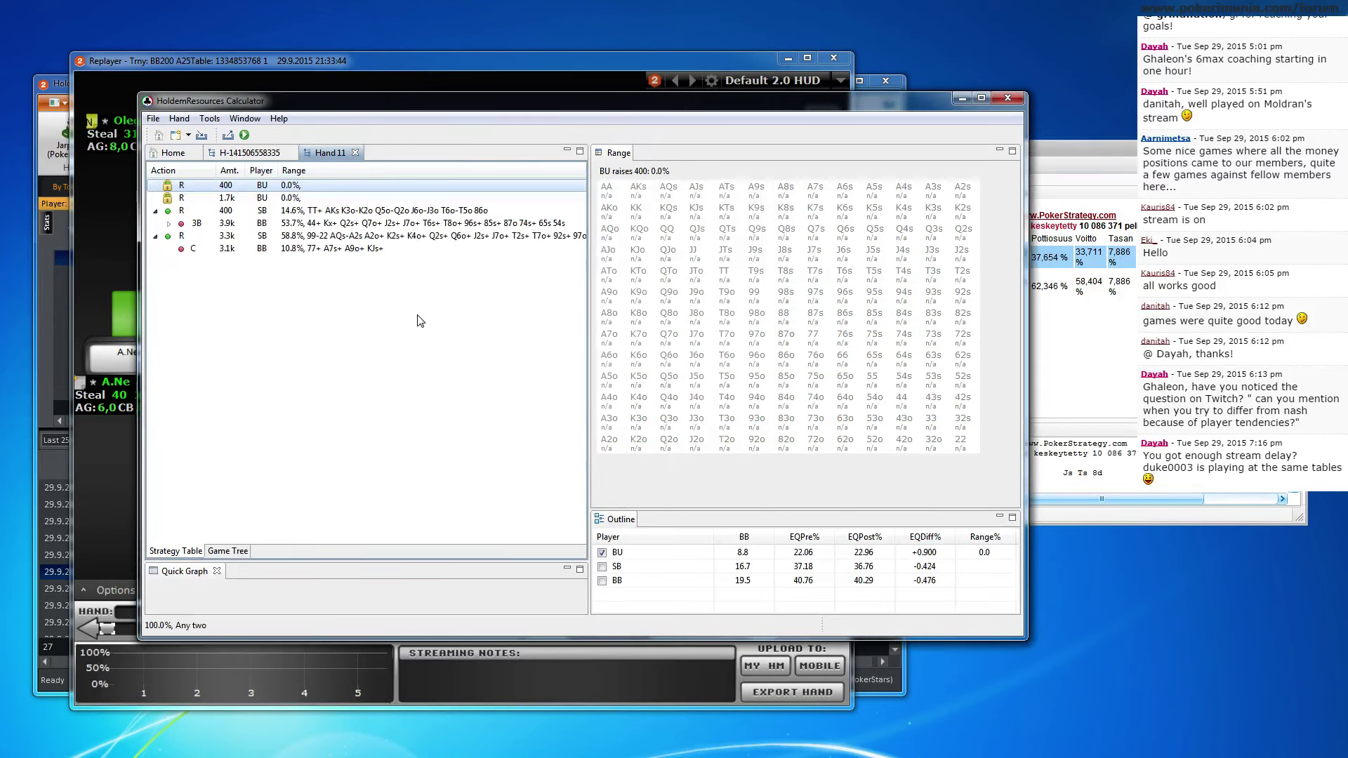
key(Down)
key(Down)
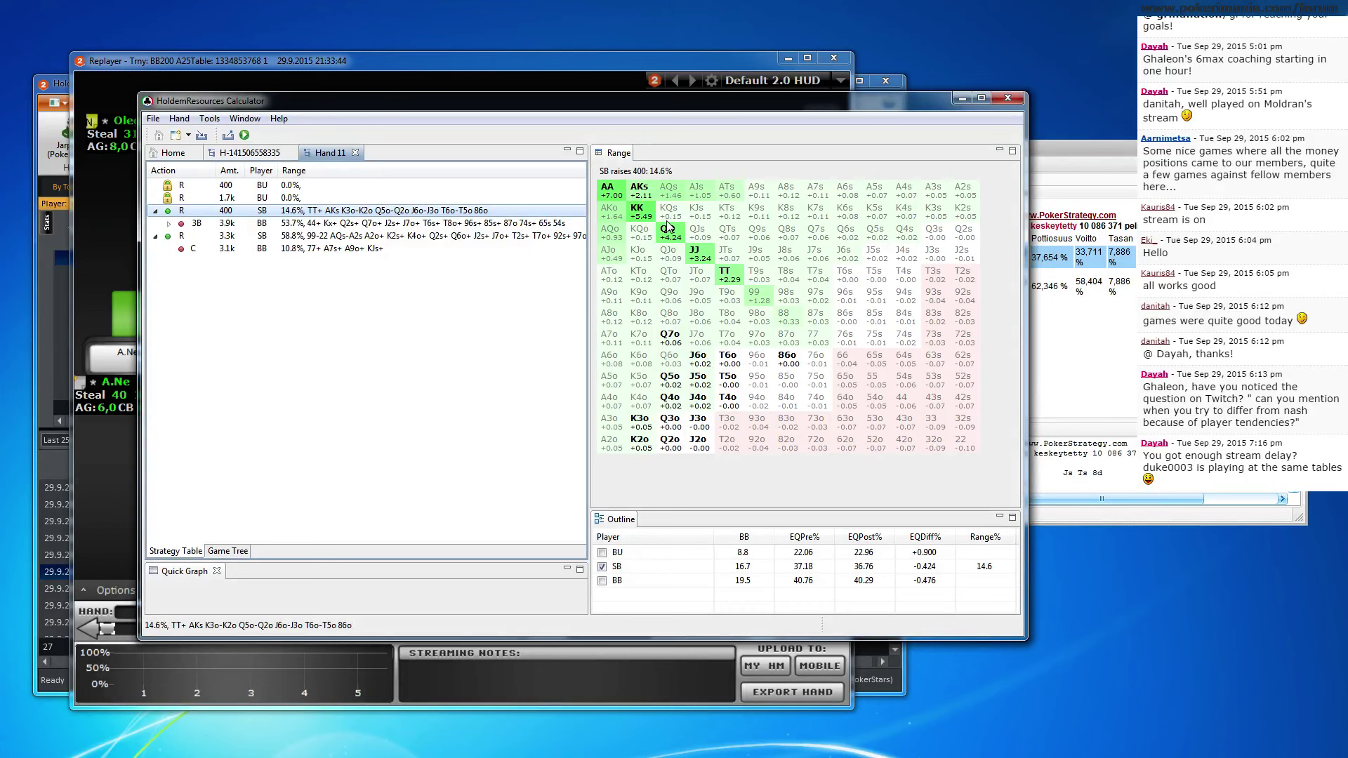
Check the Q5 hand in the replayer one action back, before the small blind's shove, and return to HoldemResources Calculator
click(108, 230)
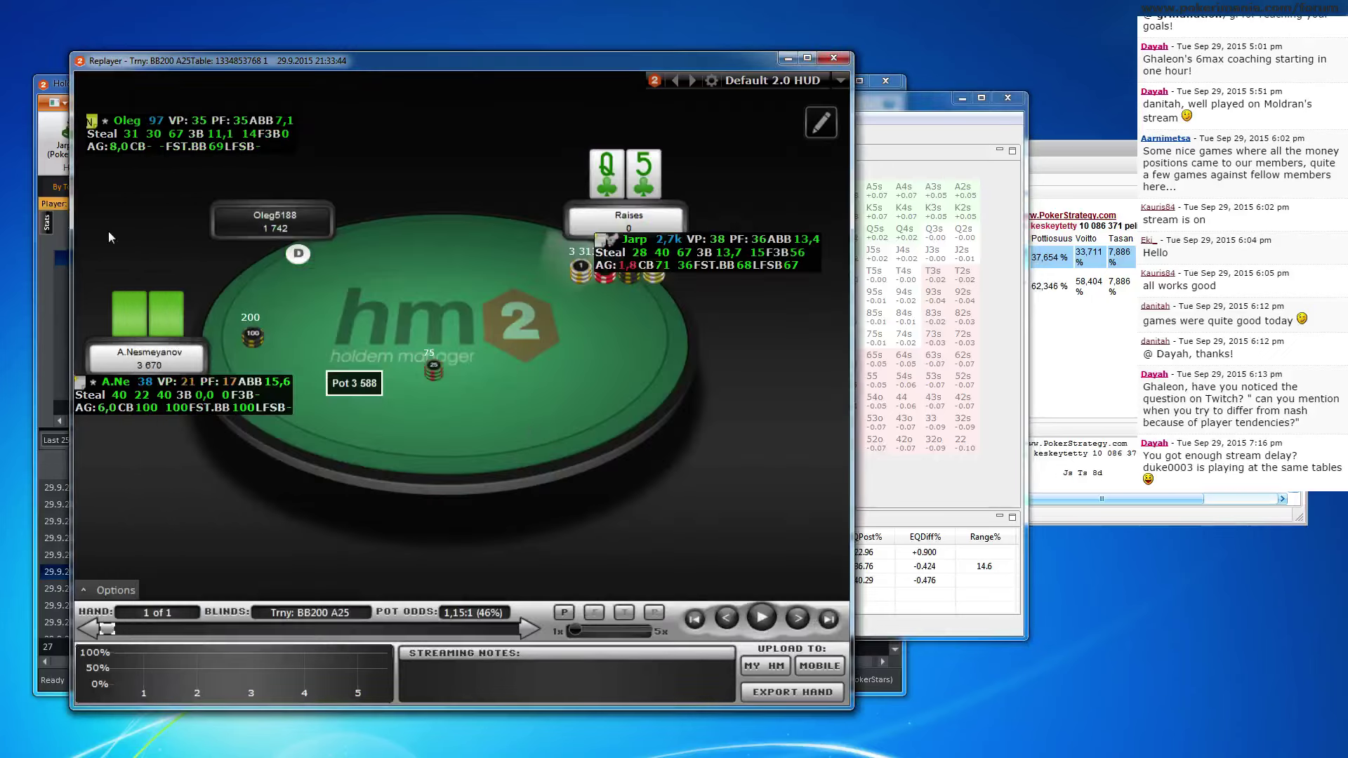
click(725, 618)
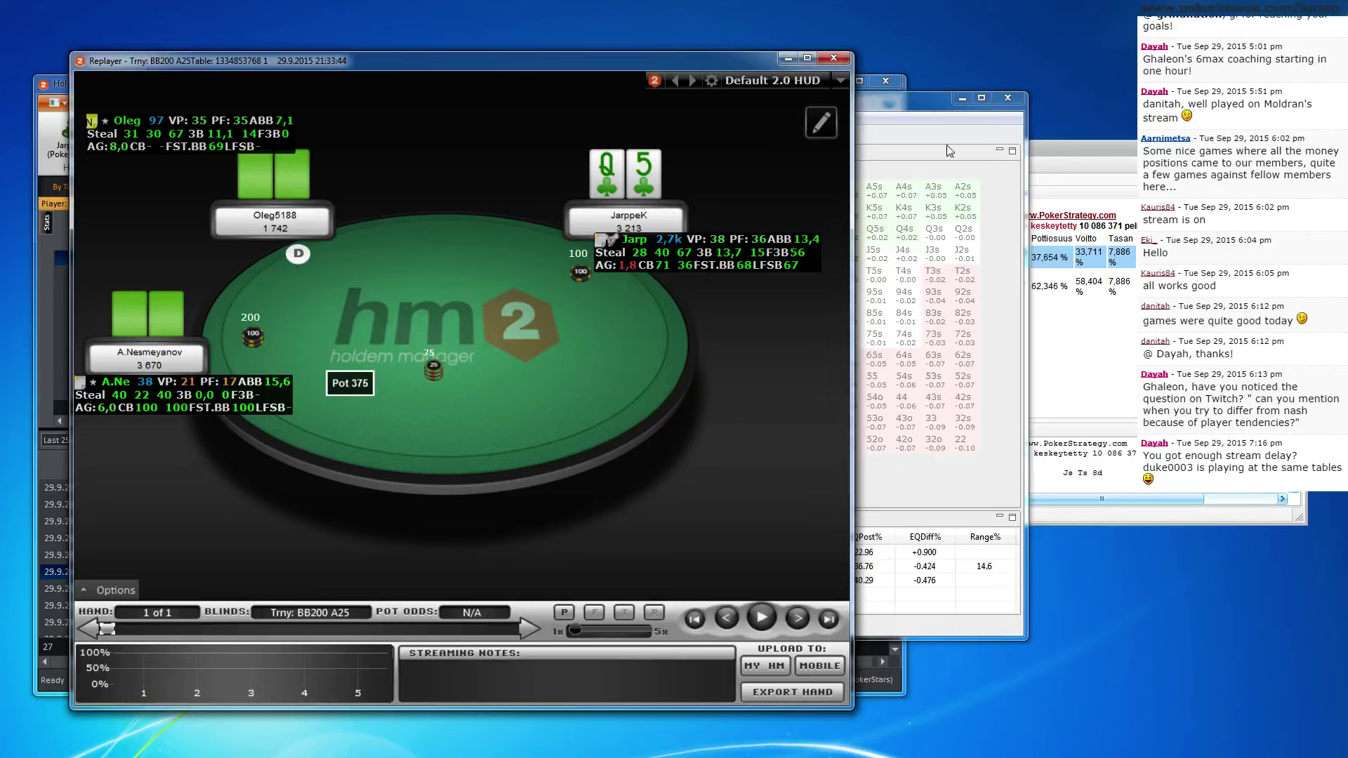
click(931, 113)
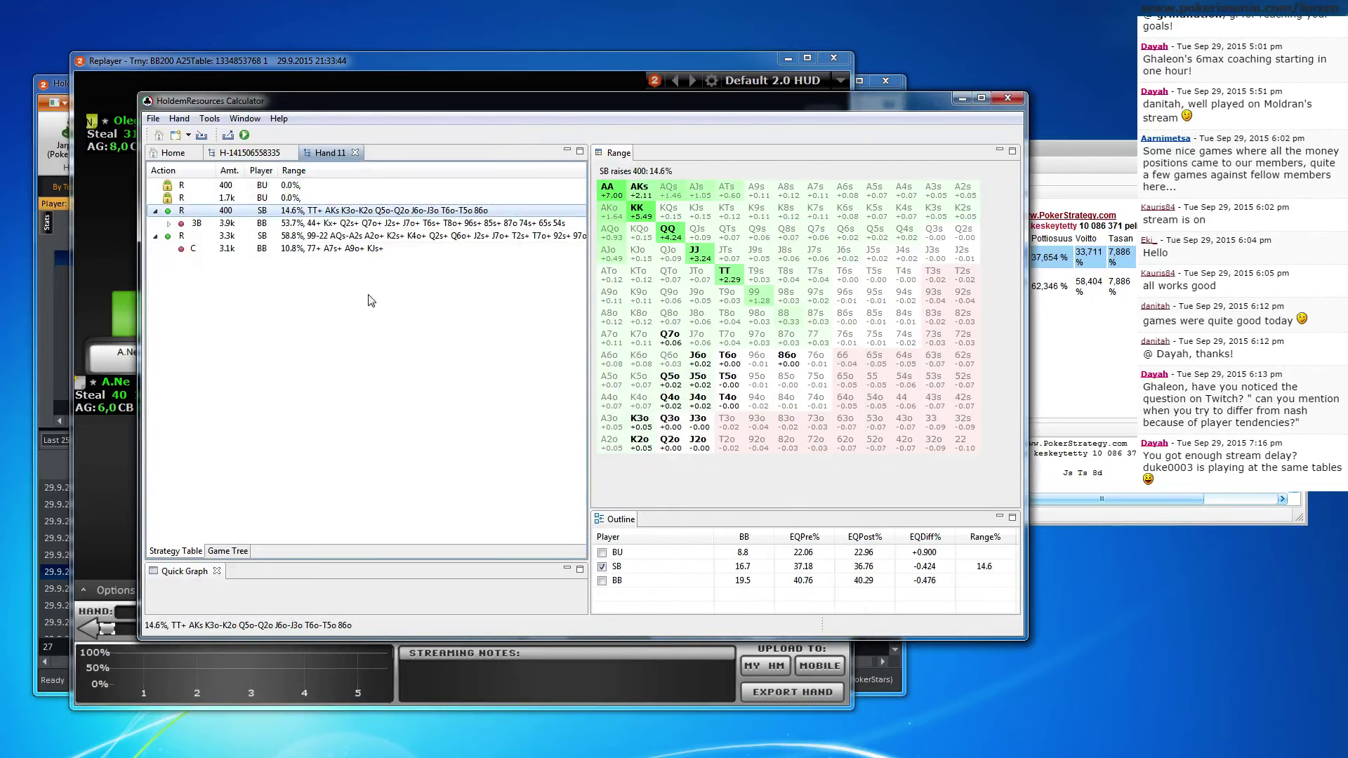
Narrow the small blind's 3313 raise range to 36.8% and add K8o, J6s and 96s to it
click(317, 236)
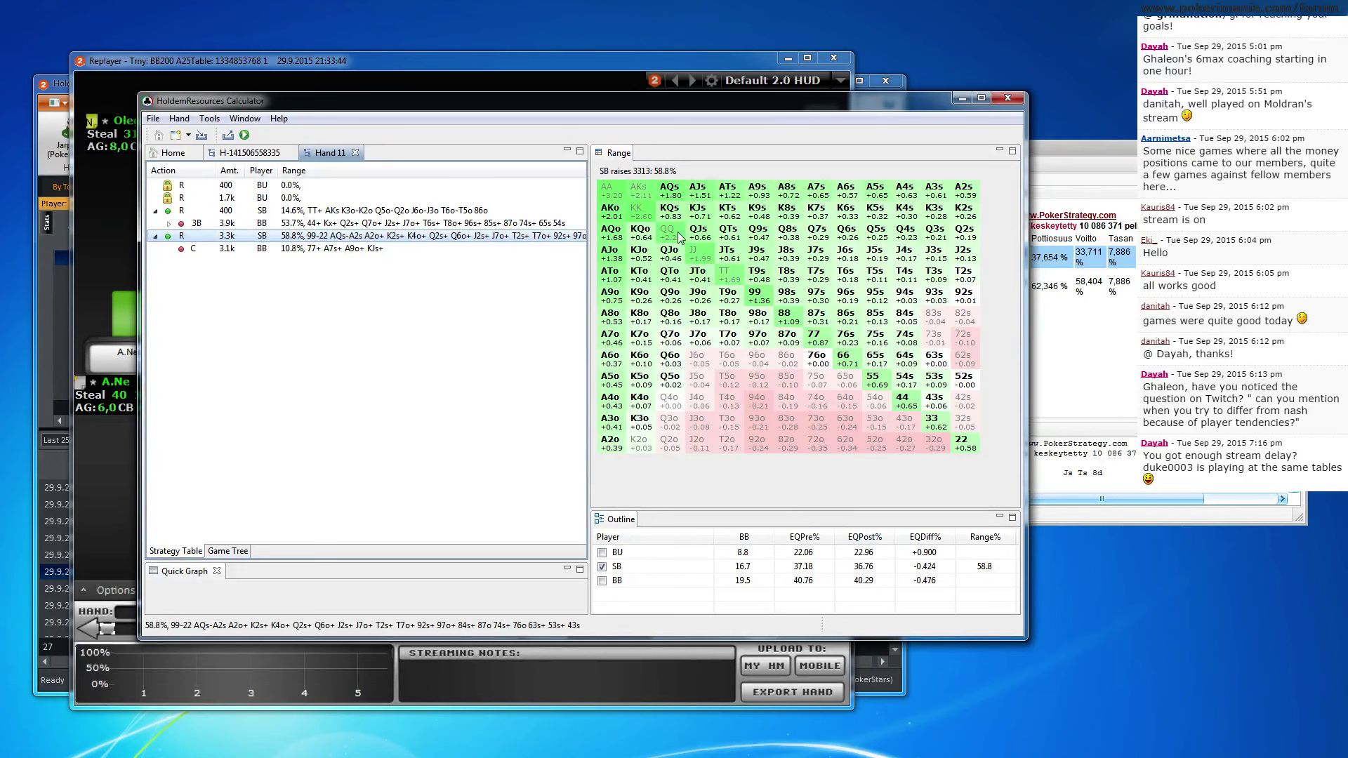
right_click(470, 237)
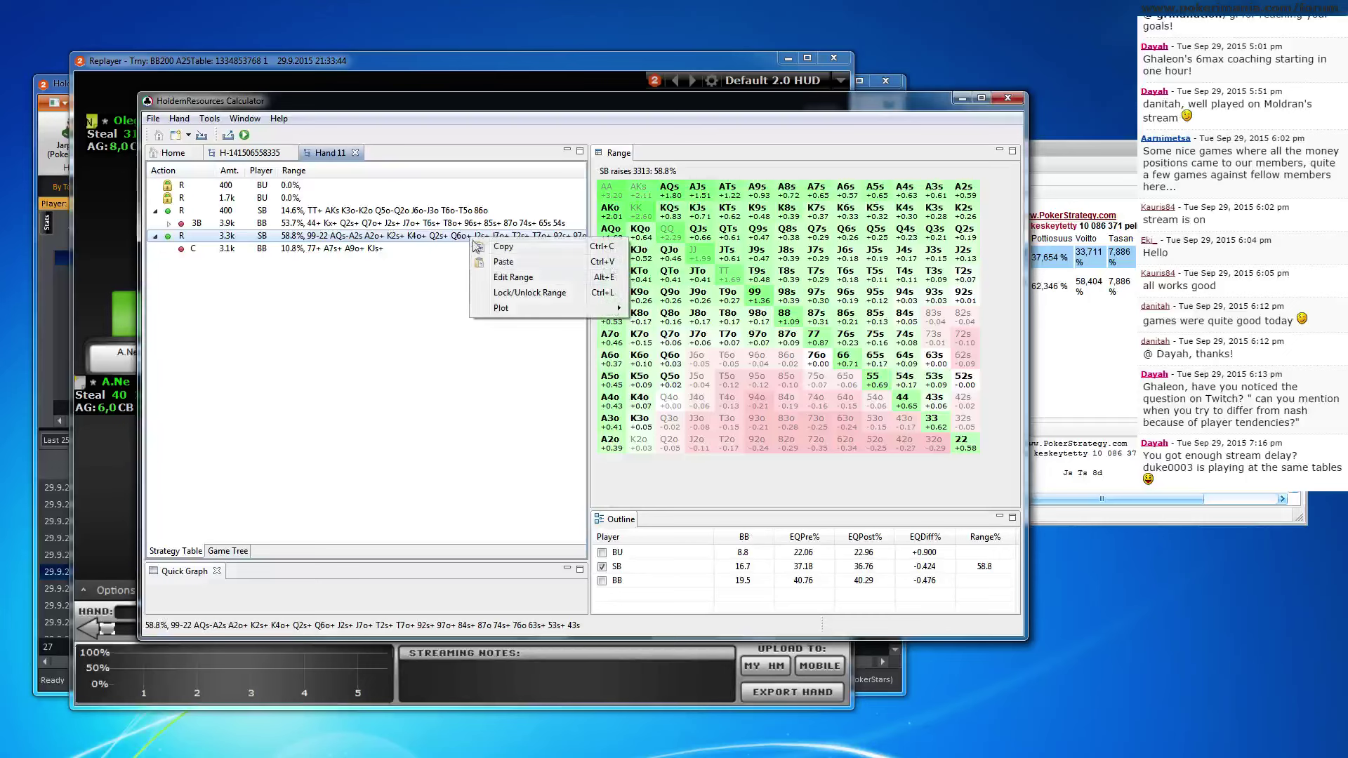
click(500, 276)
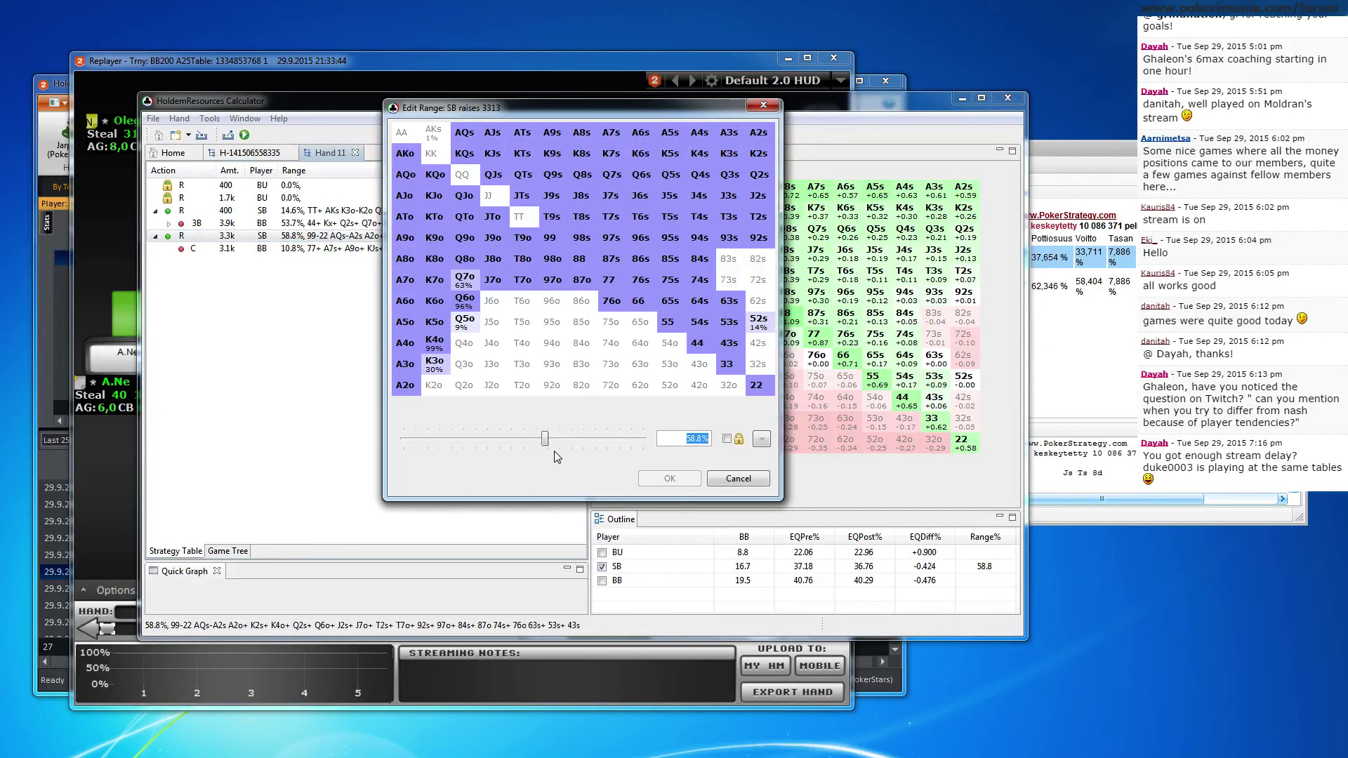
drag(547, 439, 491, 440)
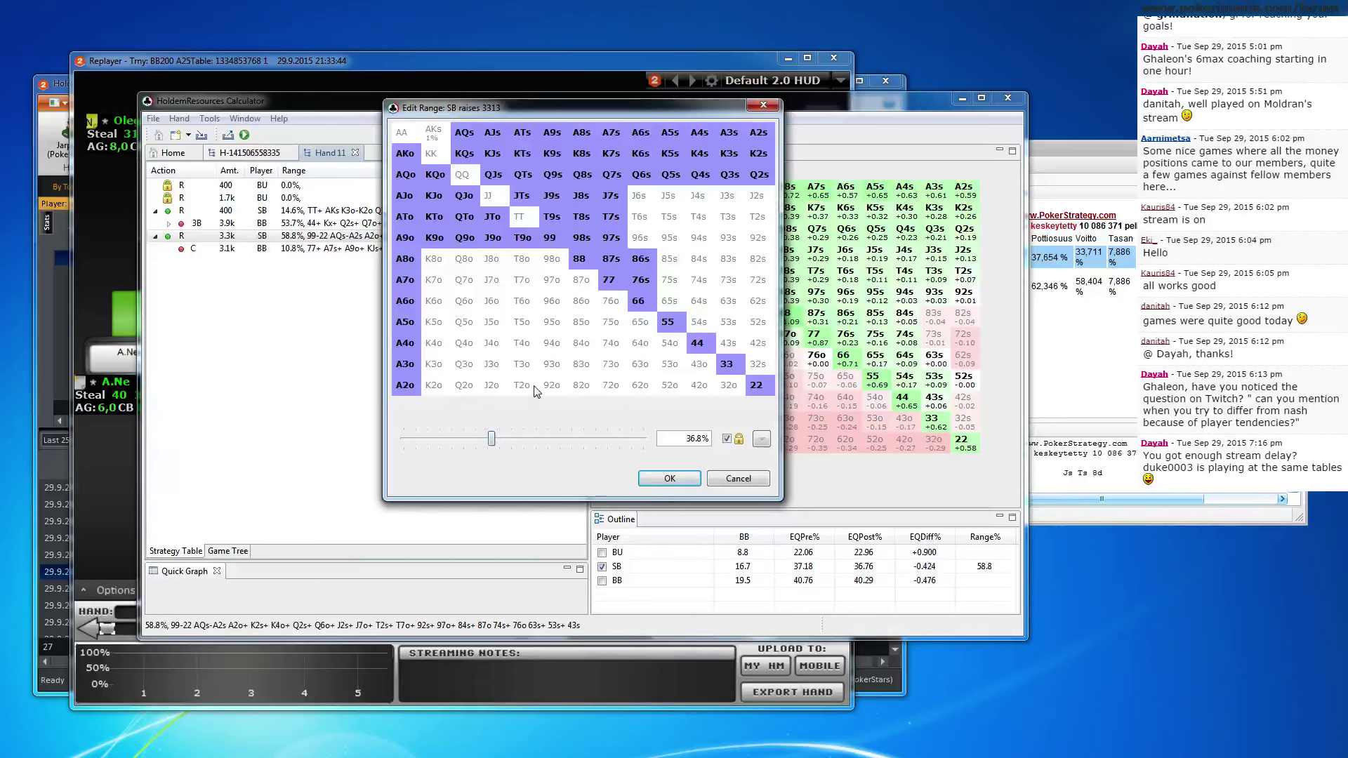
click(435, 265)
click(651, 204)
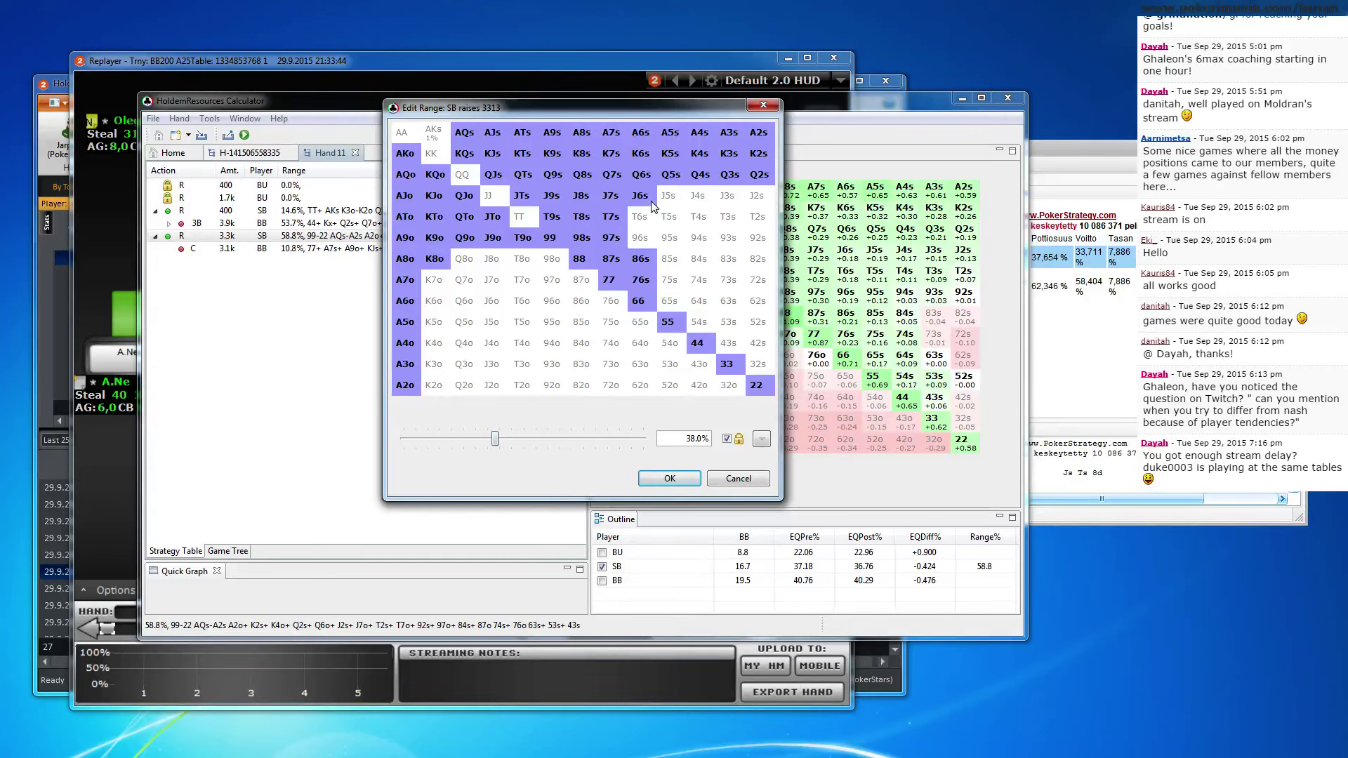
click(648, 241)
click(670, 480)
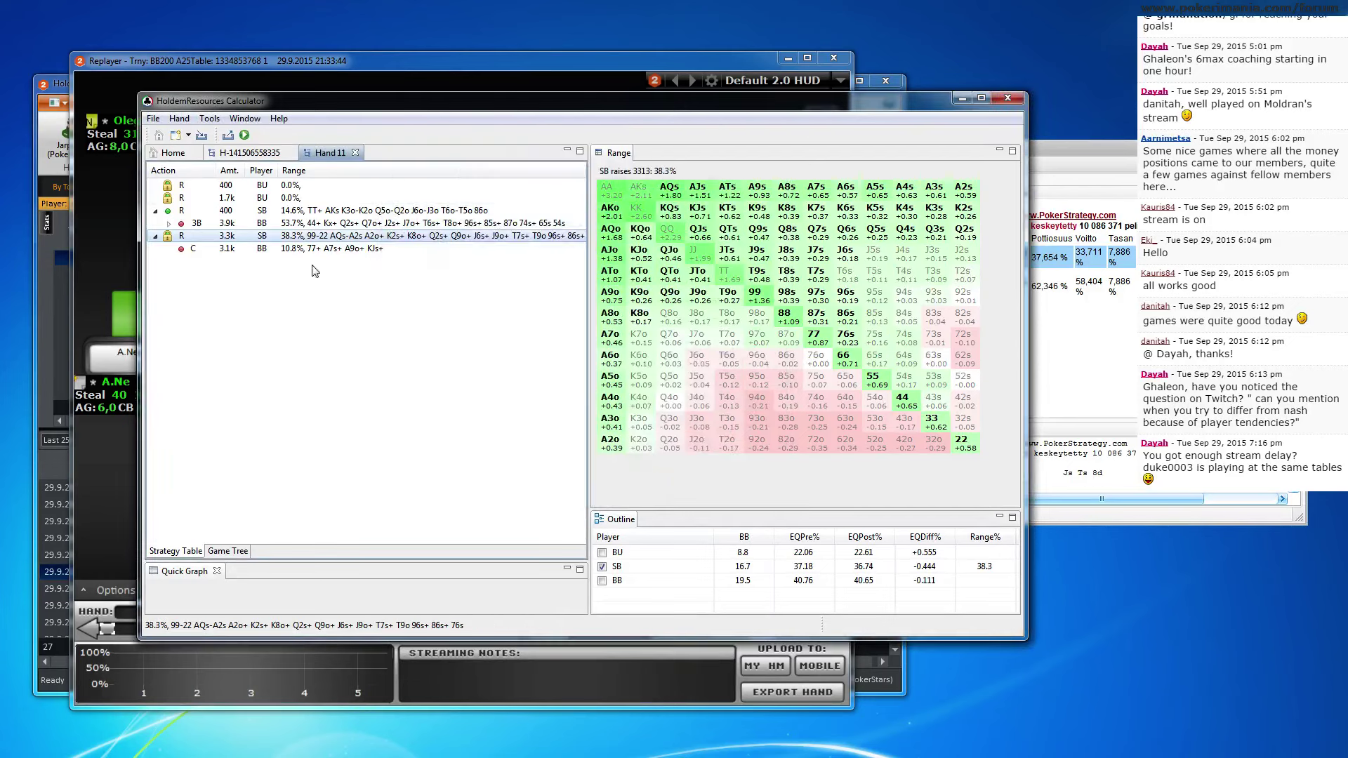
Recalculate the hand with 300 iterations, and compare the big blind's call range with the small blind's 3313 raise range
click(244, 135)
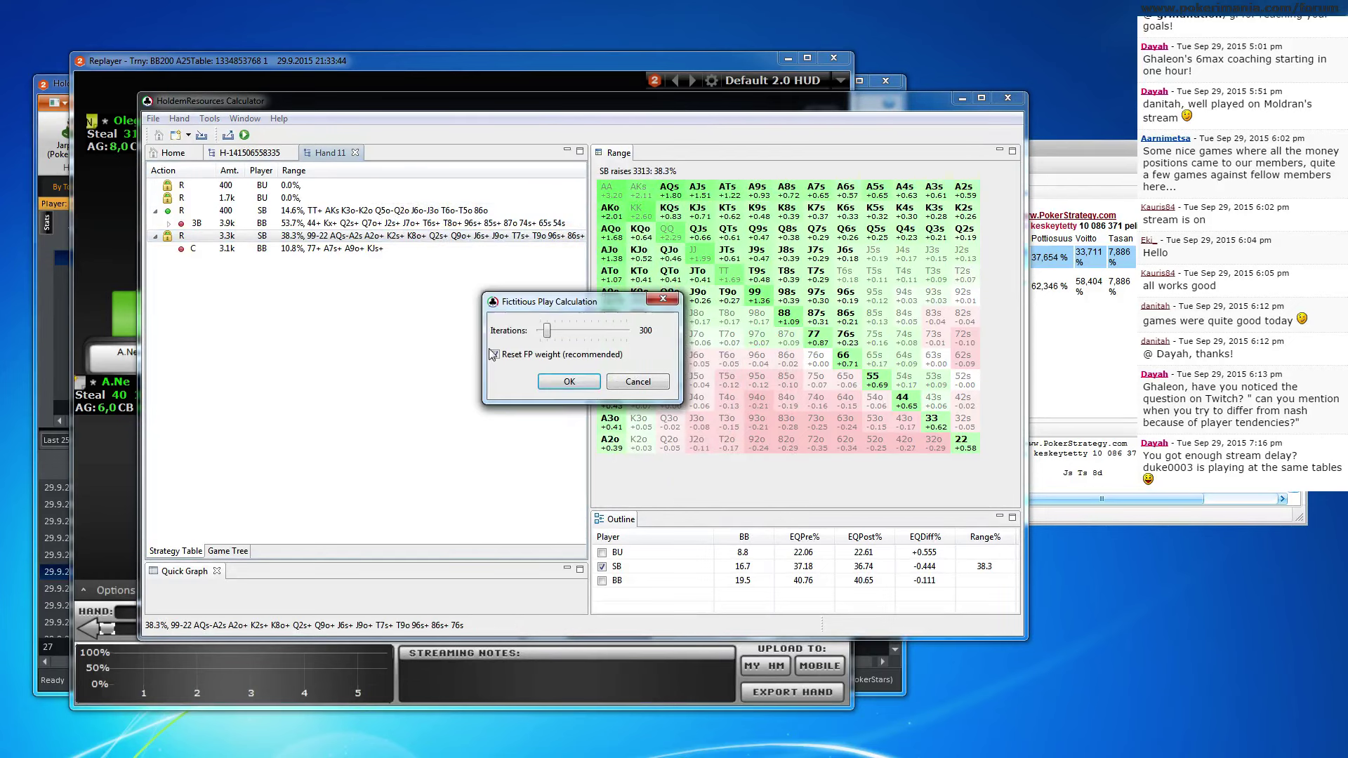
click(566, 382)
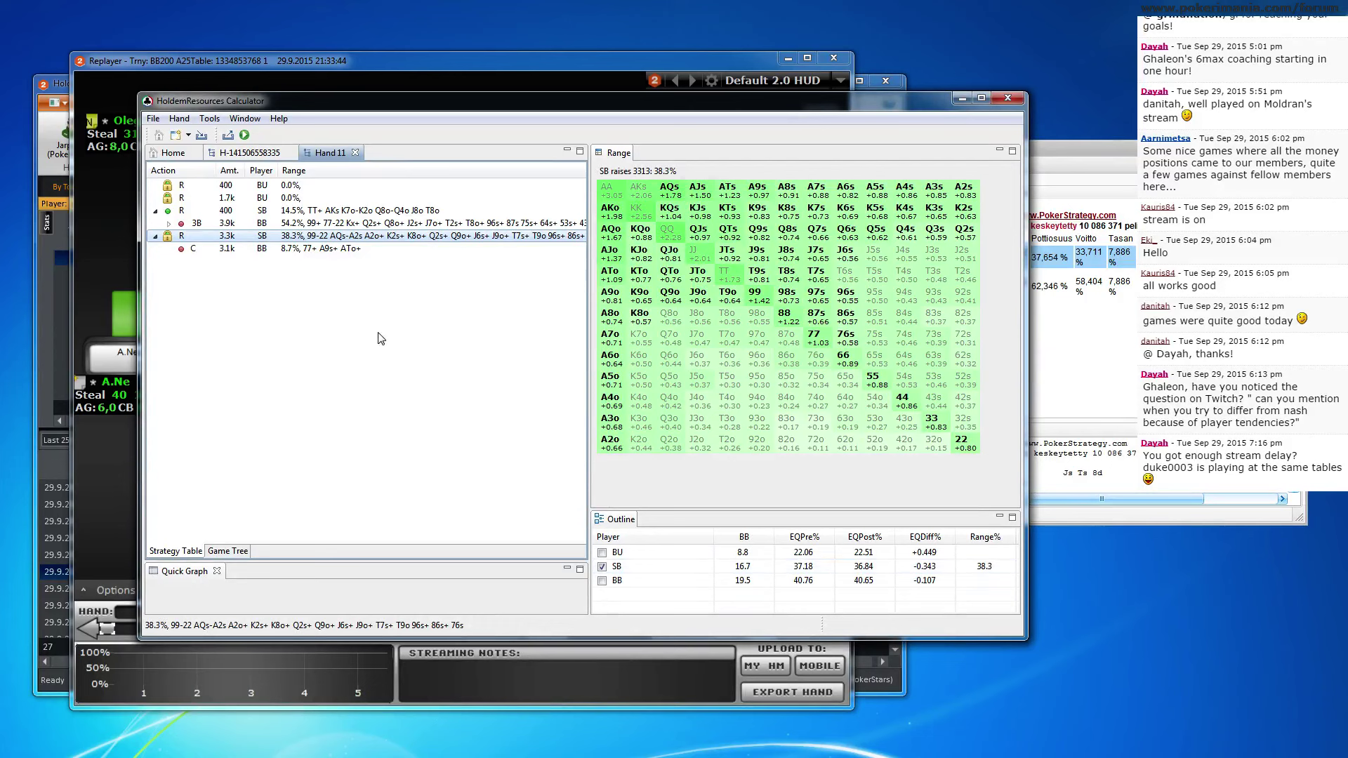
click(382, 249)
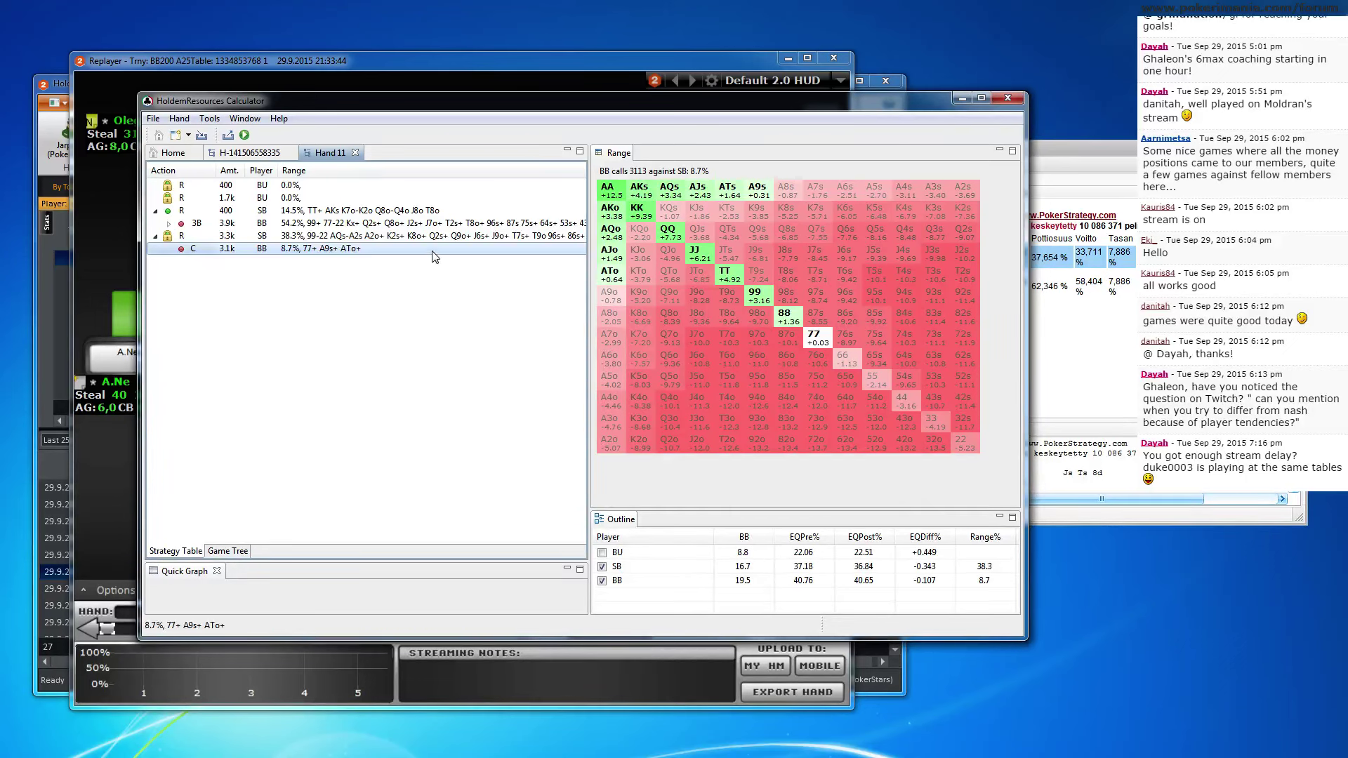
click(400, 236)
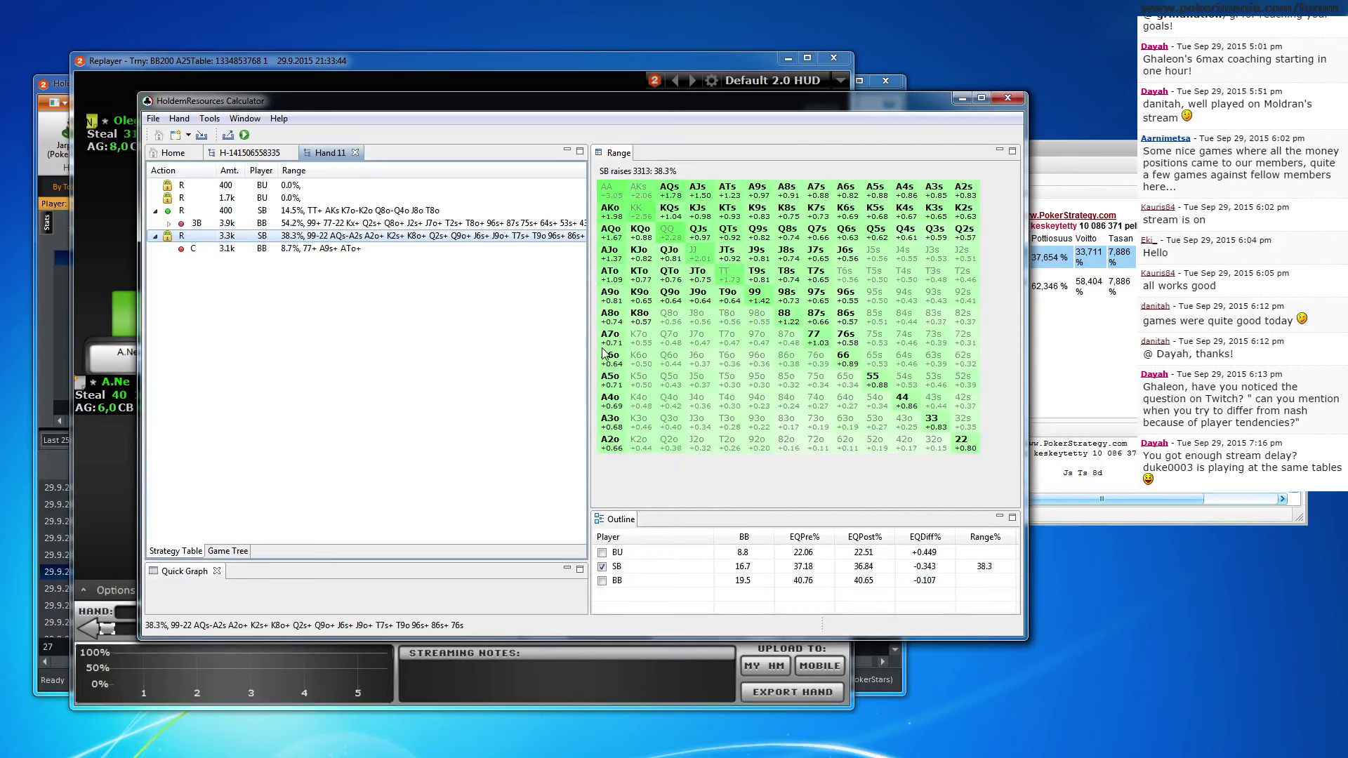
click(396, 249)
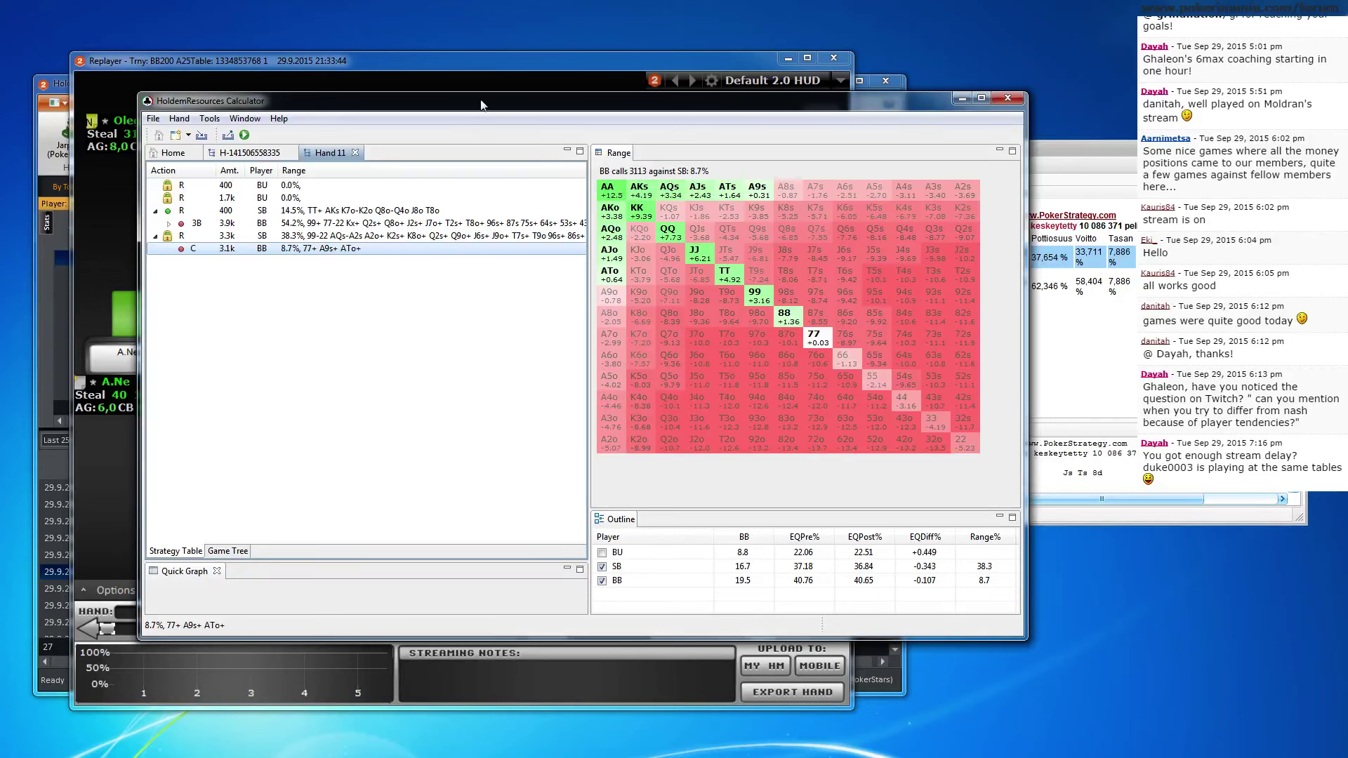
Switch to Holdem Manager, open the marked A10 hand from 21:36 in the replayer, and copy its hand history
click(529, 63)
click(62, 314)
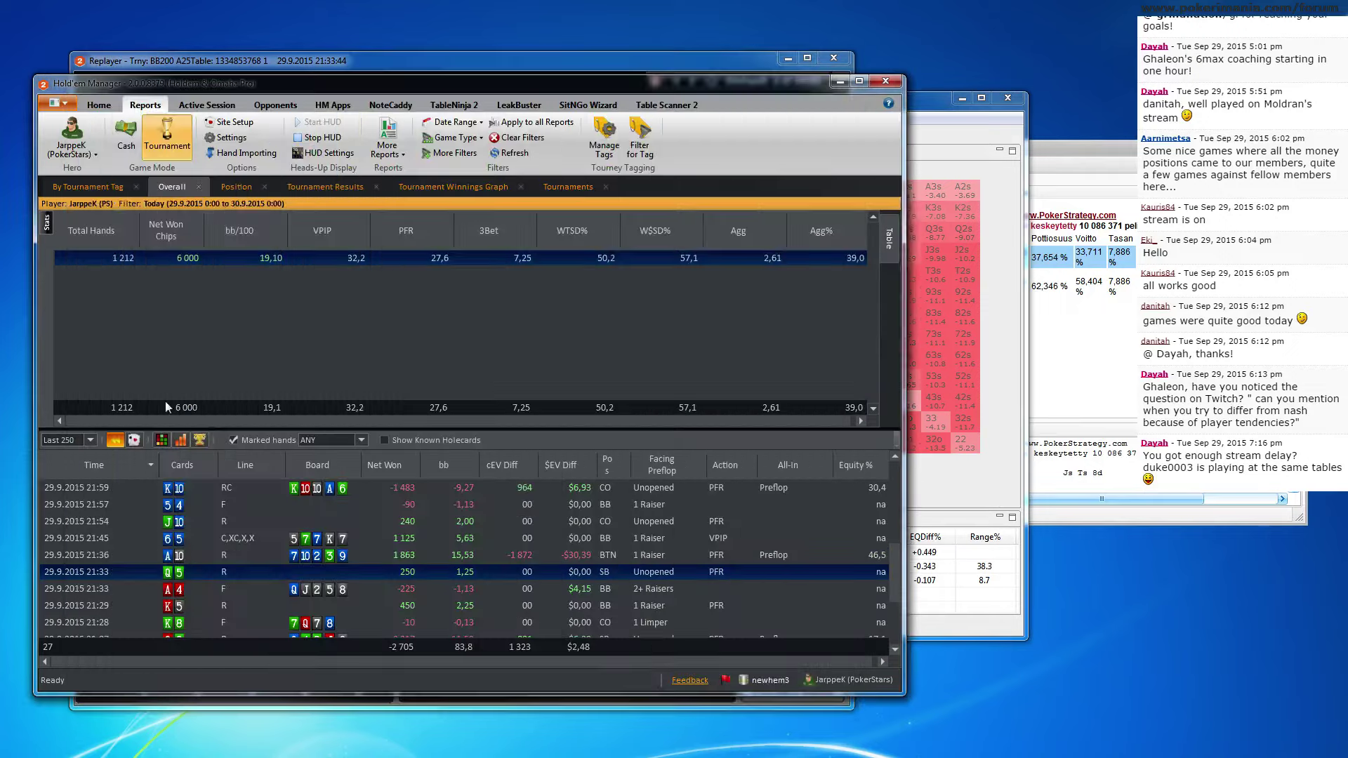
double_click(161, 561)
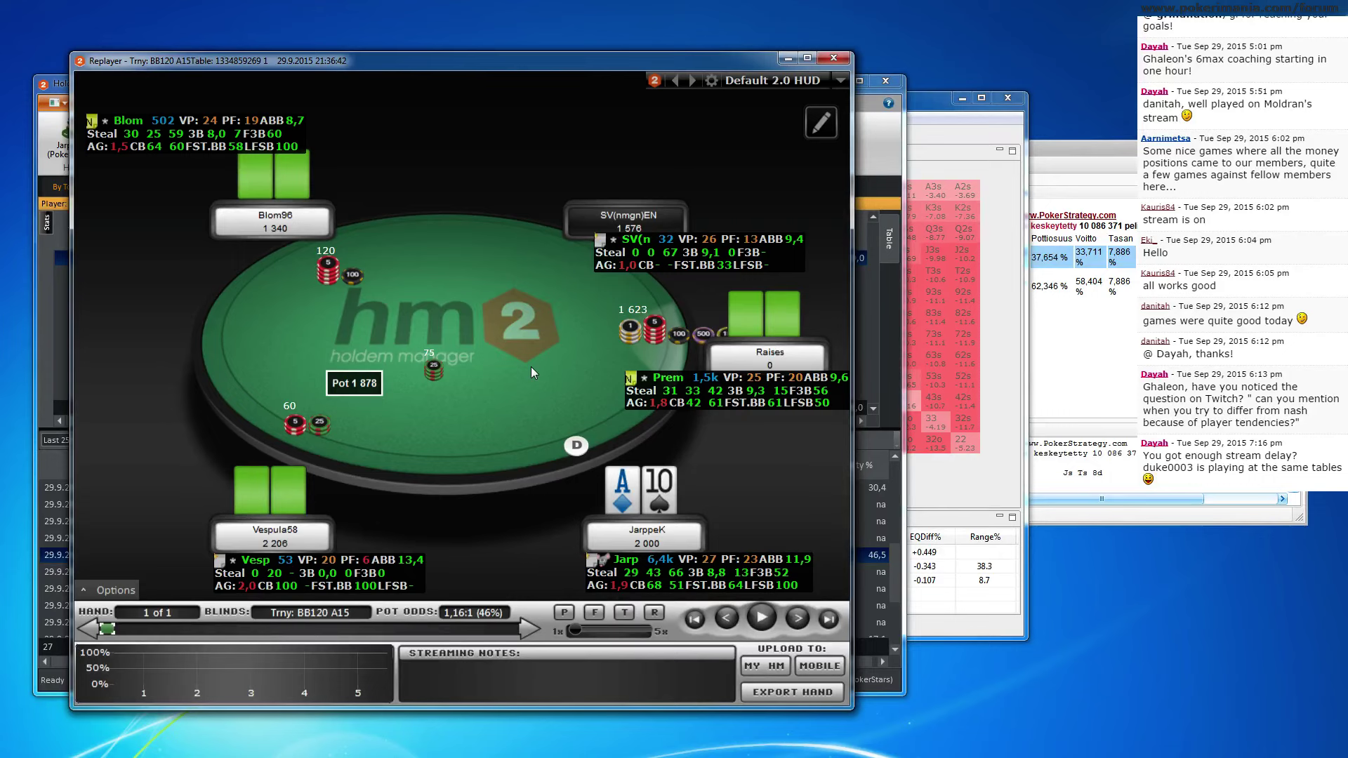
click(861, 167)
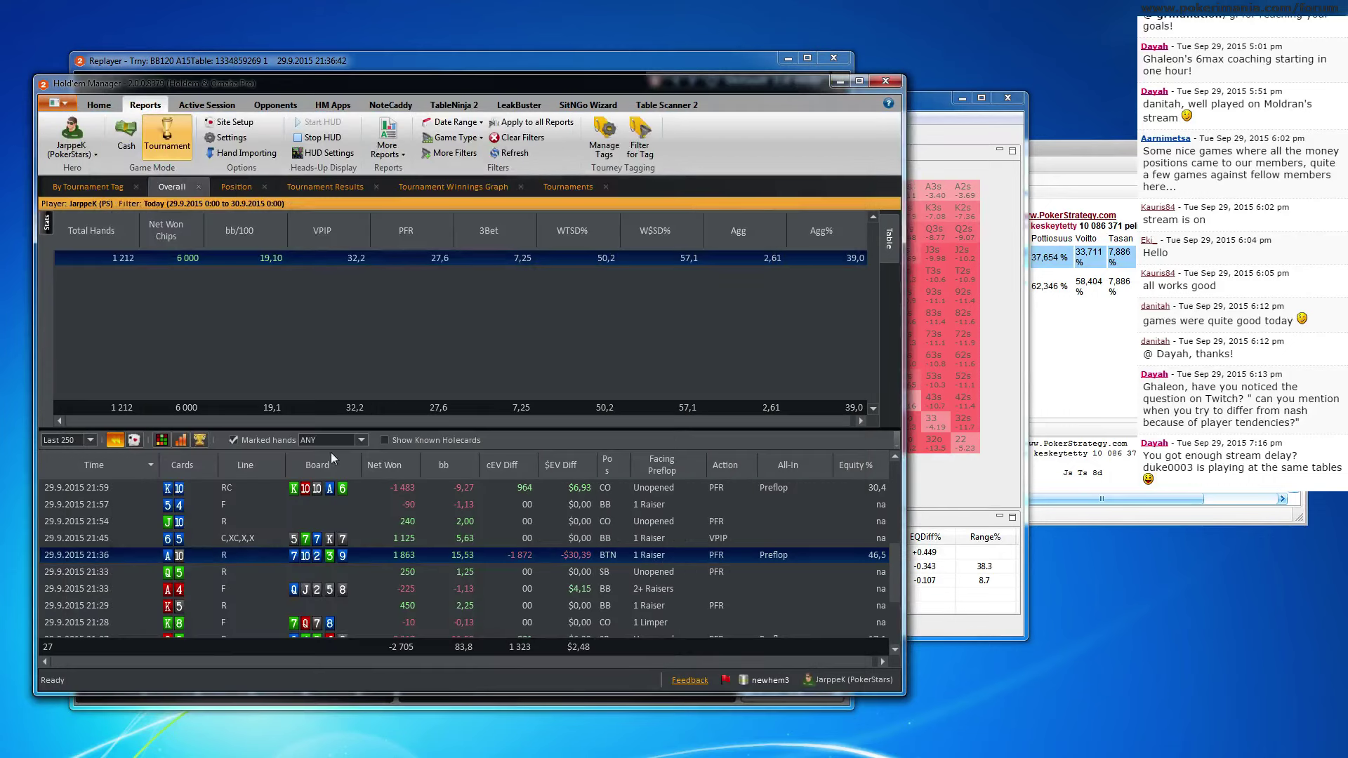
right_click(223, 556)
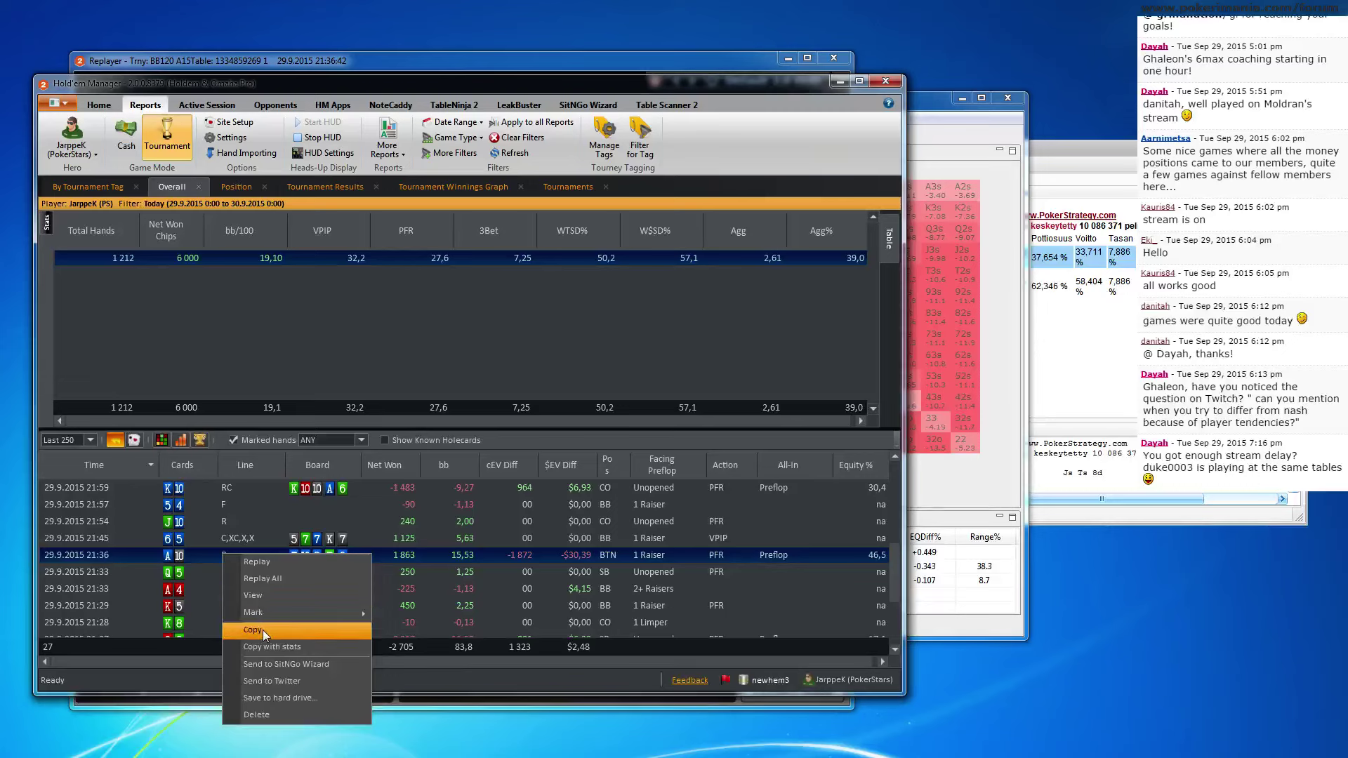
click(265, 631)
Replace the open hands in HoldemResources Calculator with a basic hand pasted from the clipboard, and view the button's 3-bet range against the cutoff
click(917, 372)
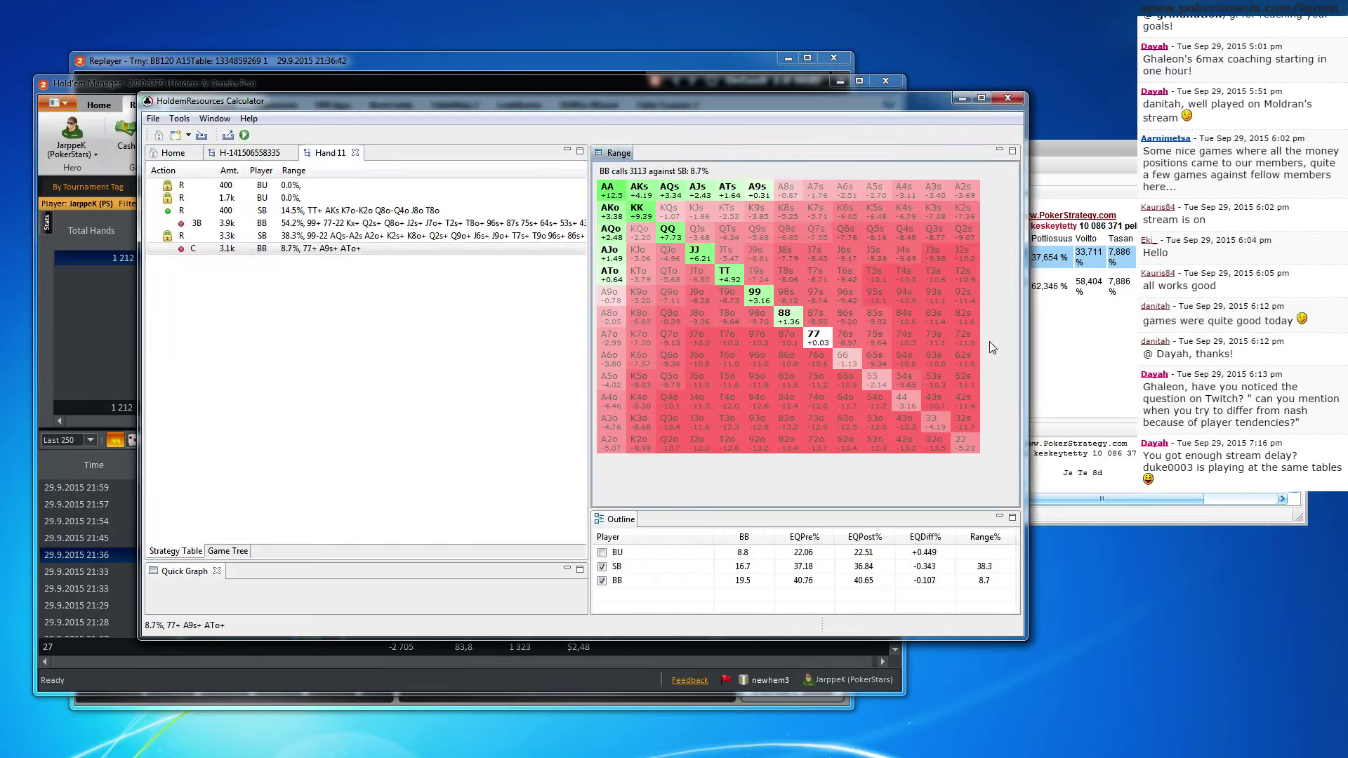
click(355, 153)
click(292, 153)
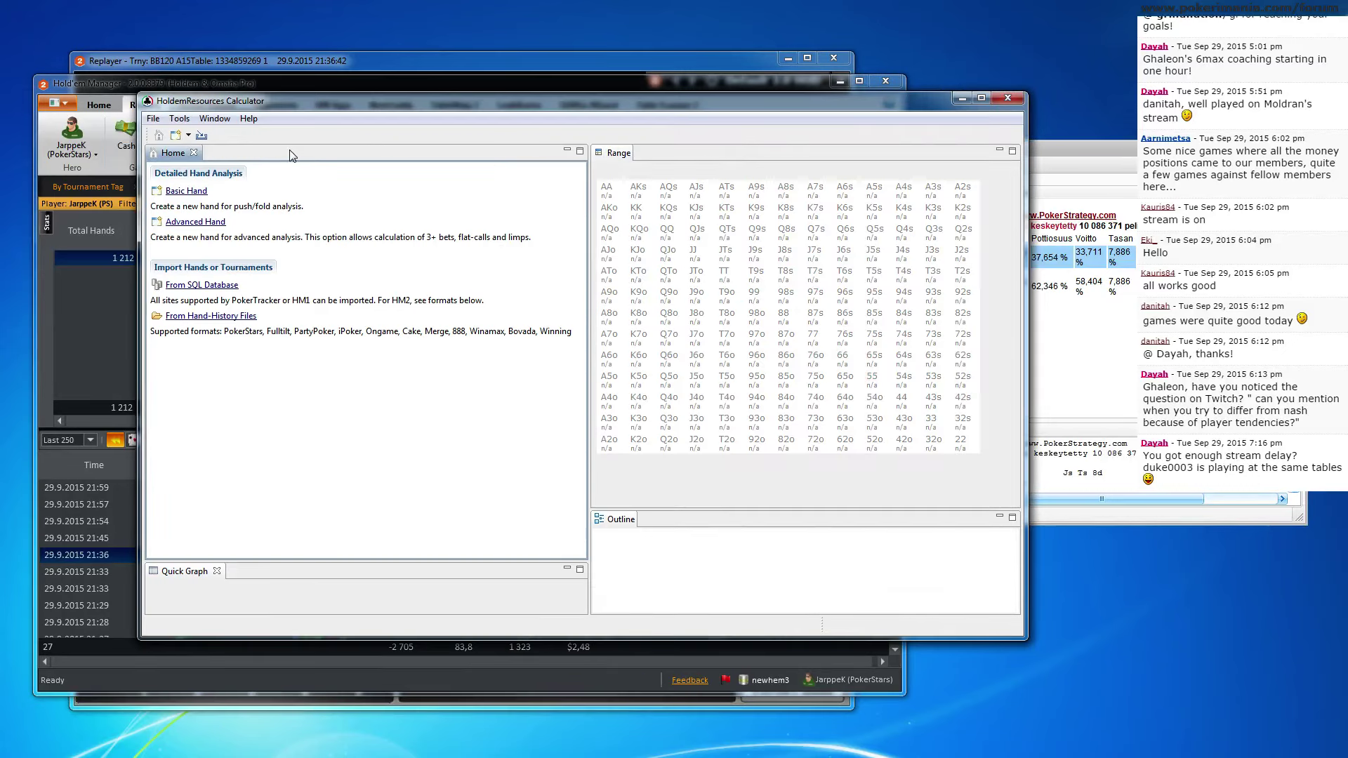
click(187, 191)
click(483, 384)
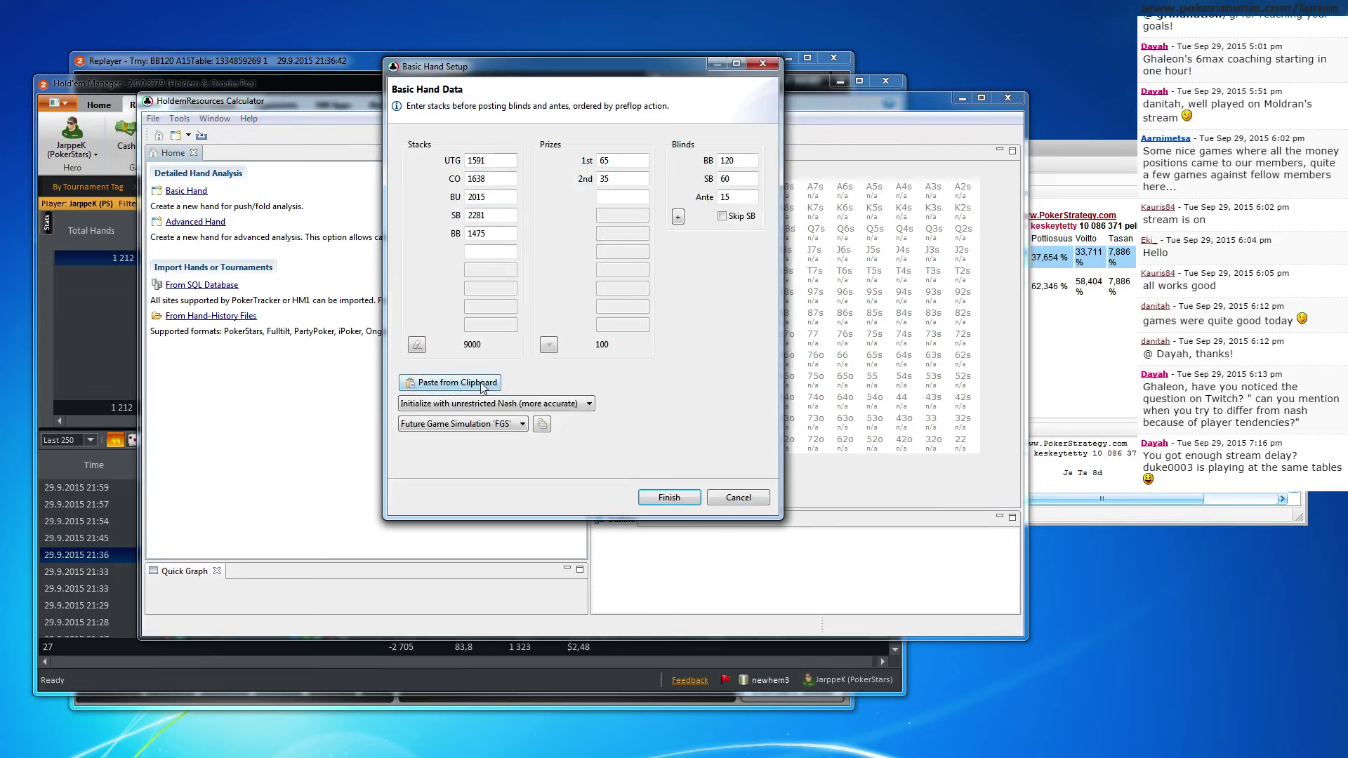
click(652, 497)
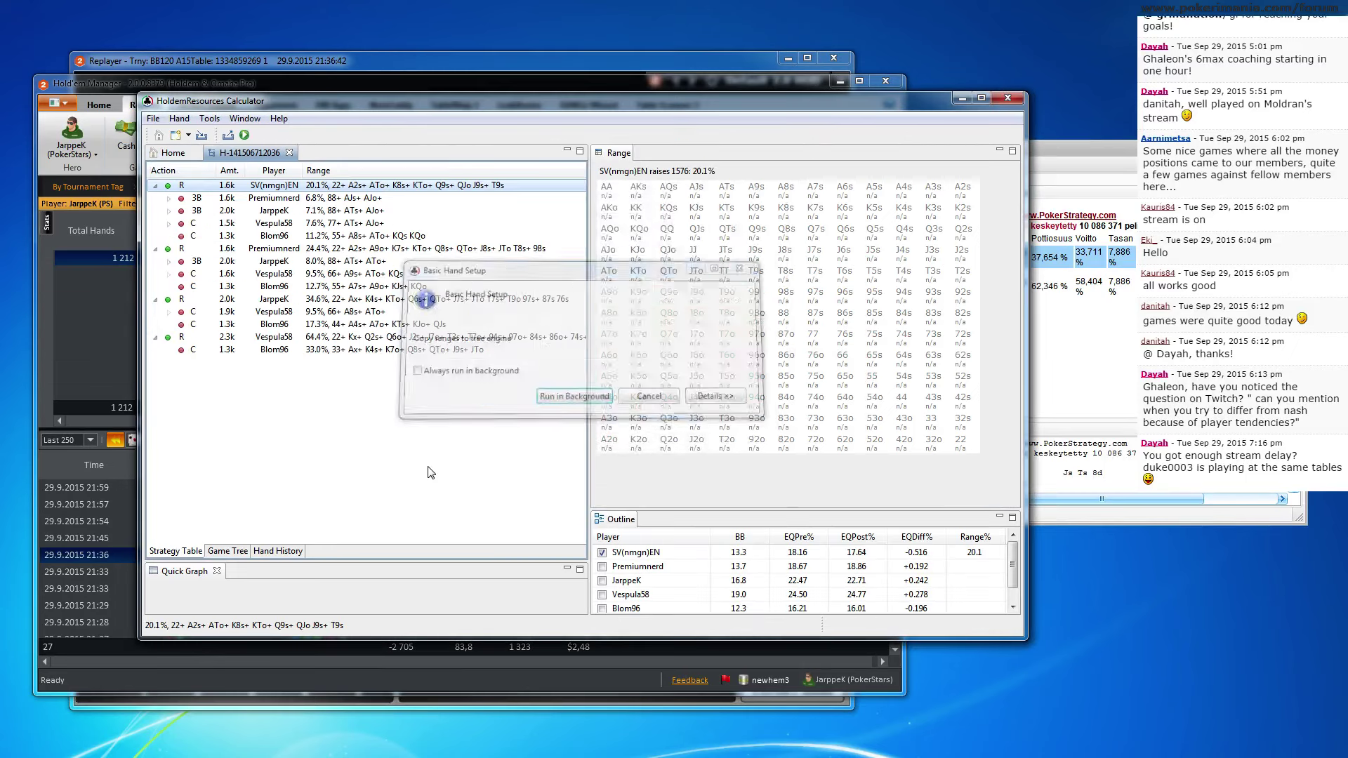
click(342, 261)
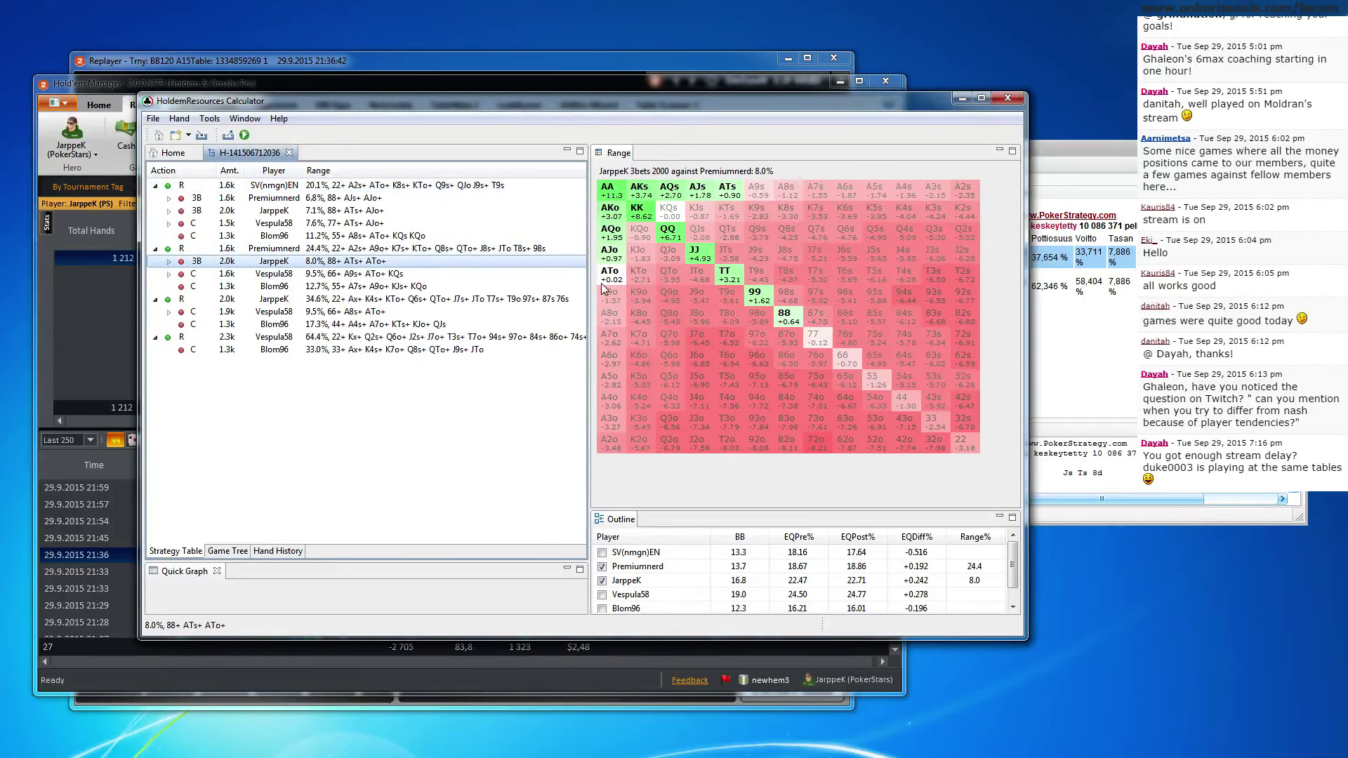
Edit the cutoff's 1623 raise range, removing the pairs AA to 99, AKs, AKo, AQs, AQo and AJs
click(392, 249)
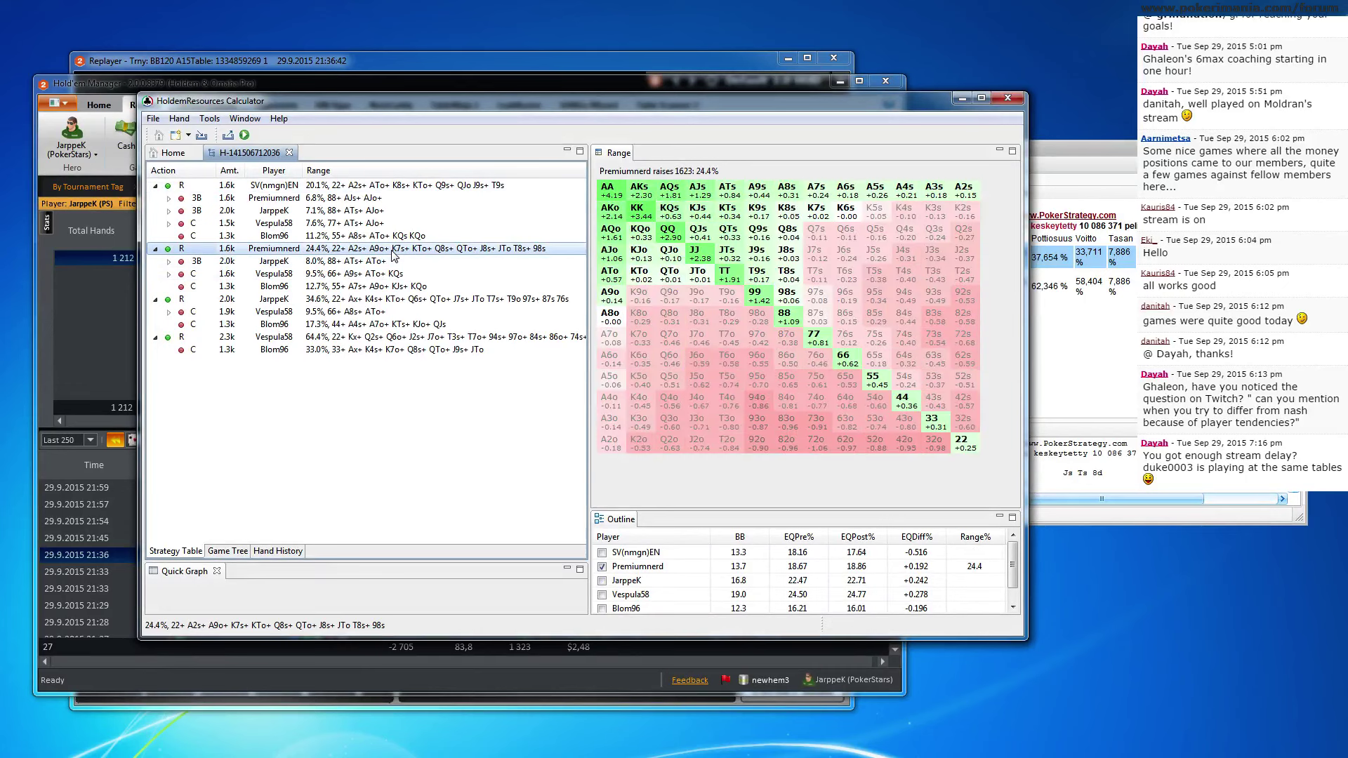
right_click(393, 254)
click(423, 291)
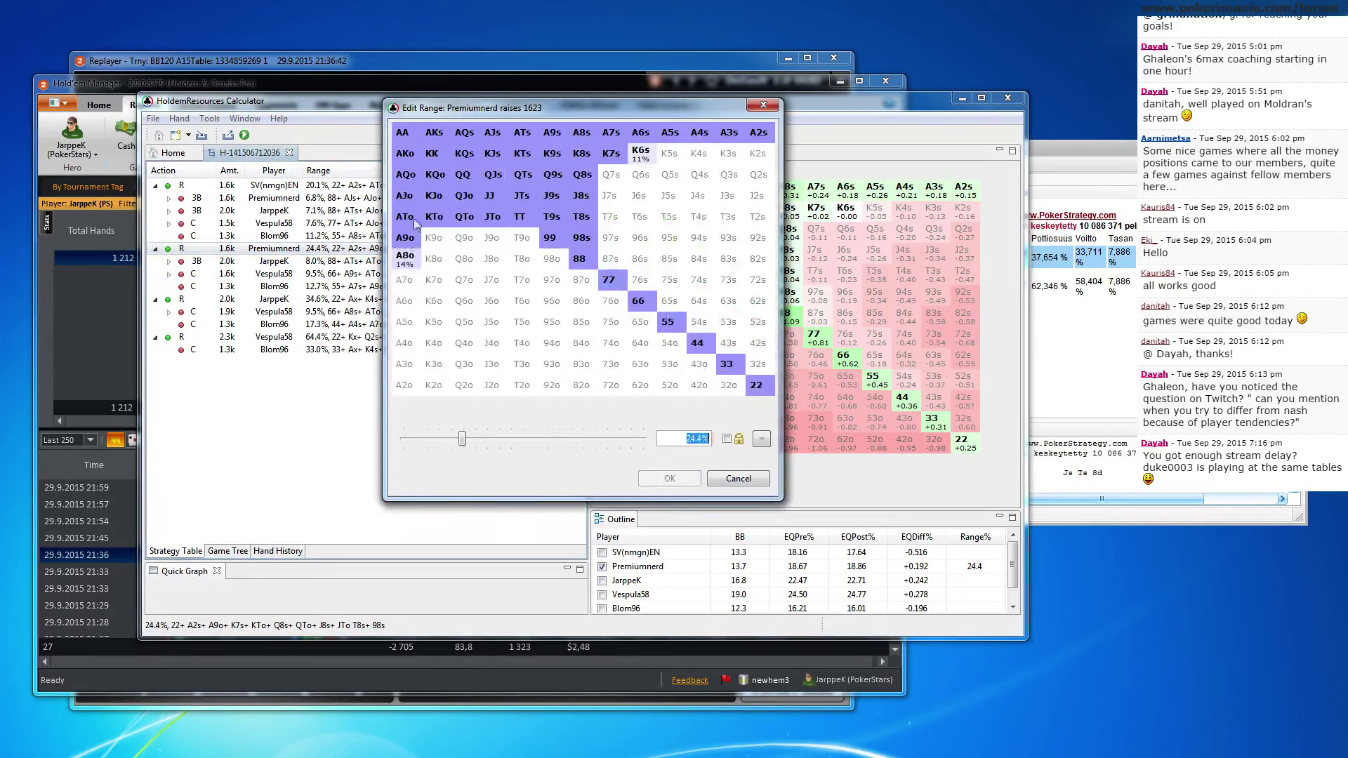
mouse_move(406, 137)
mouse_down()
mouse_move(449, 153)
mouse_move(500, 200)
mouse_move(495, 219)
mouse_up()
click(550, 237)
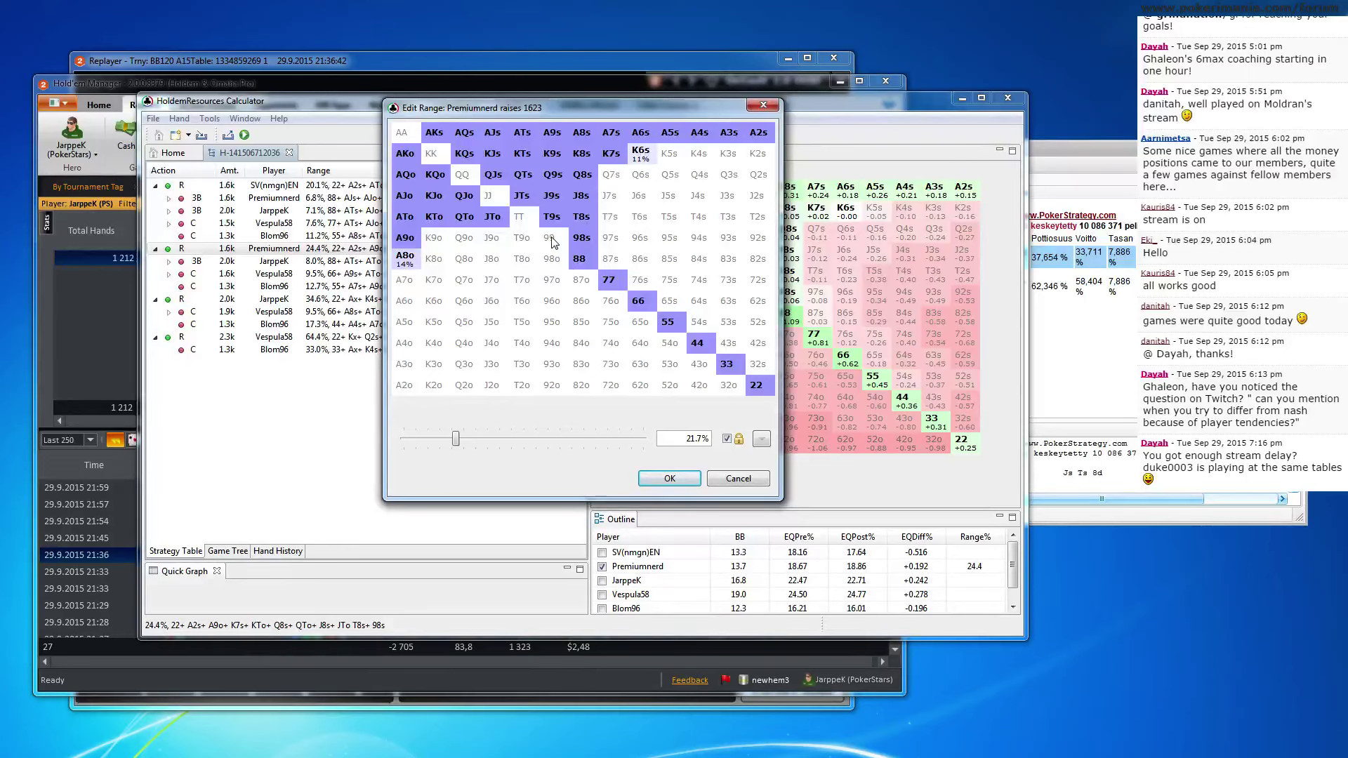
click(431, 134)
click(405, 154)
click(464, 133)
click(406, 175)
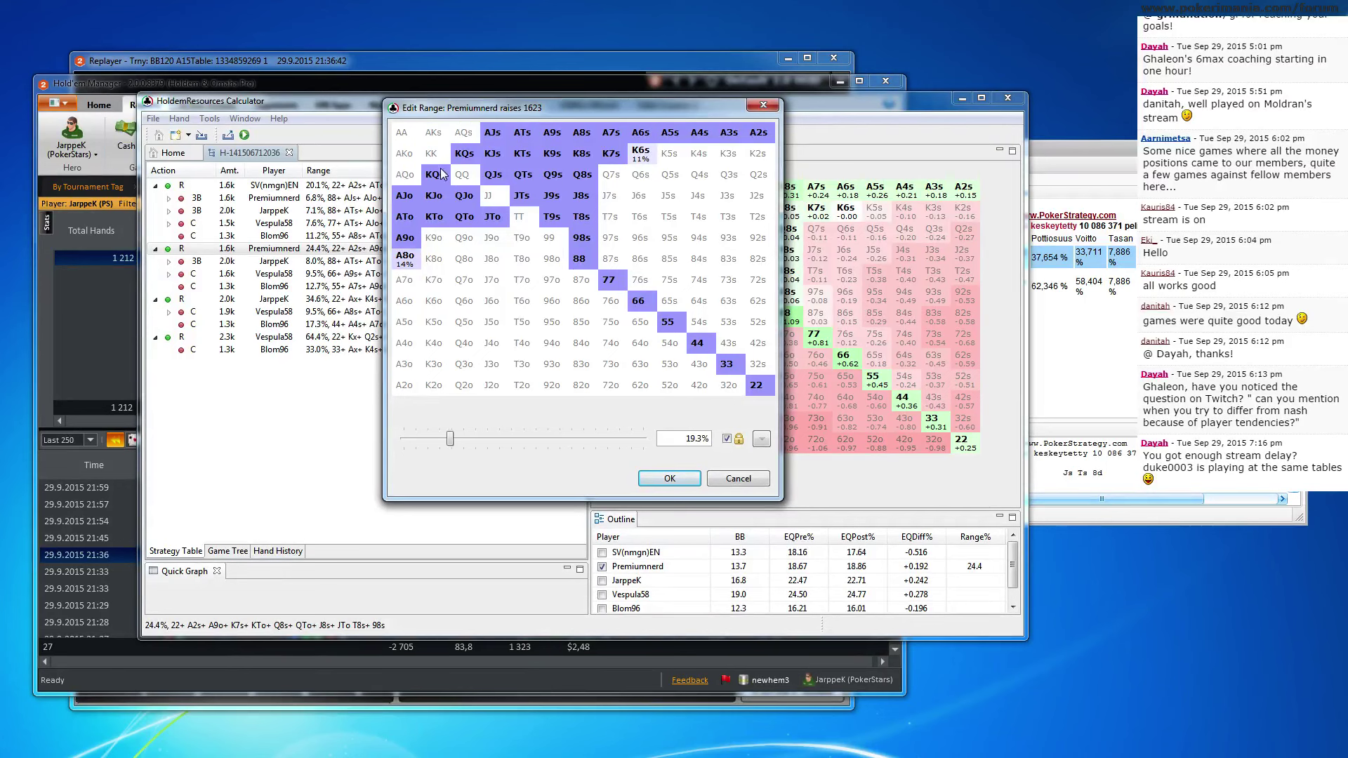
click(496, 138)
Replay the A10 hand from Holdem Manager to check the players' stats, and return to the range editor
click(113, 351)
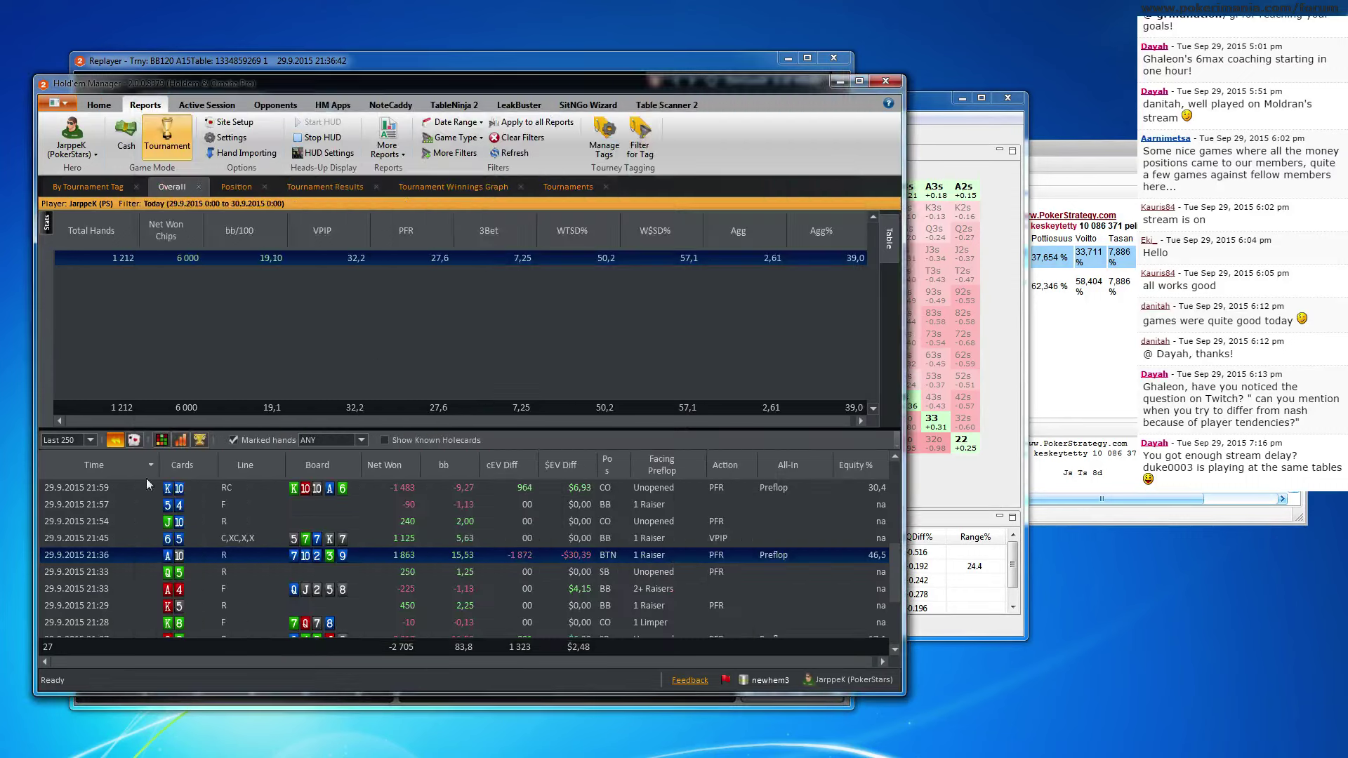
double_click(158, 556)
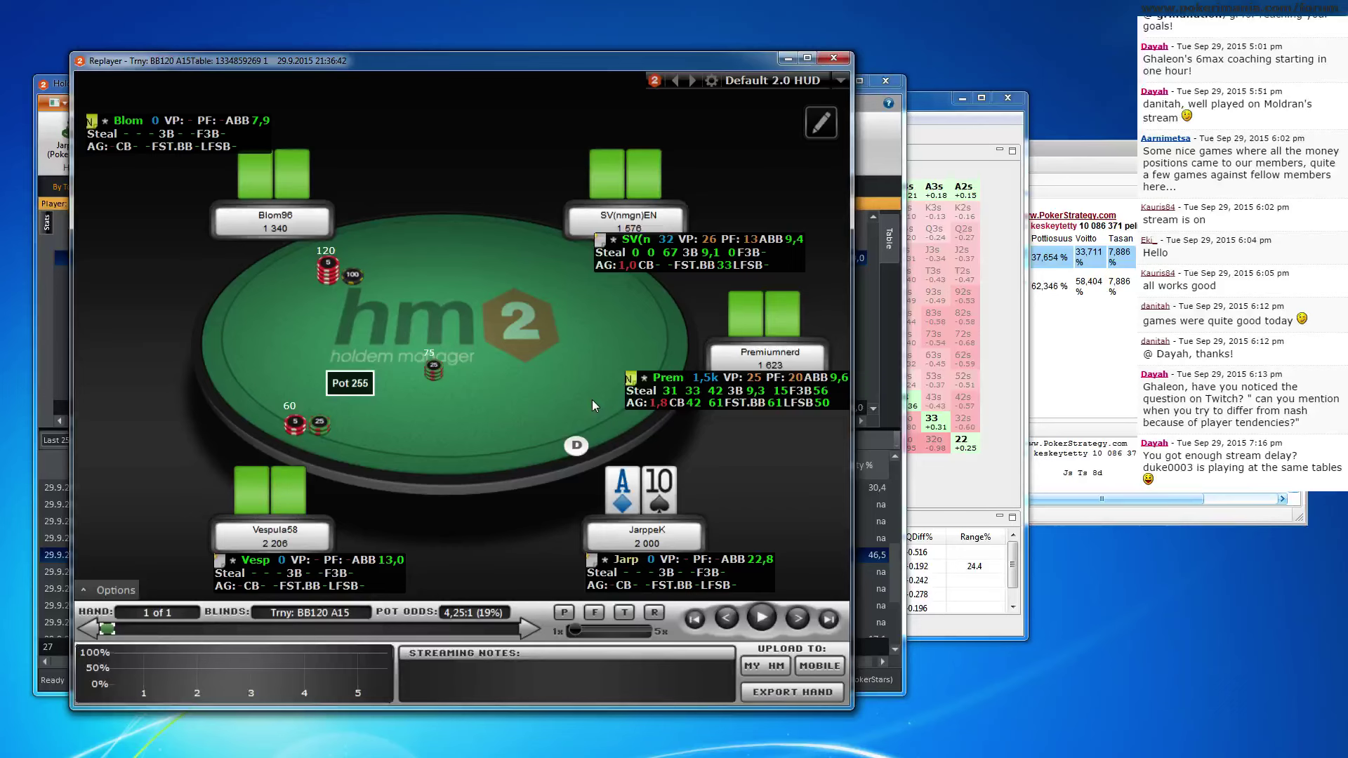
click(960, 133)
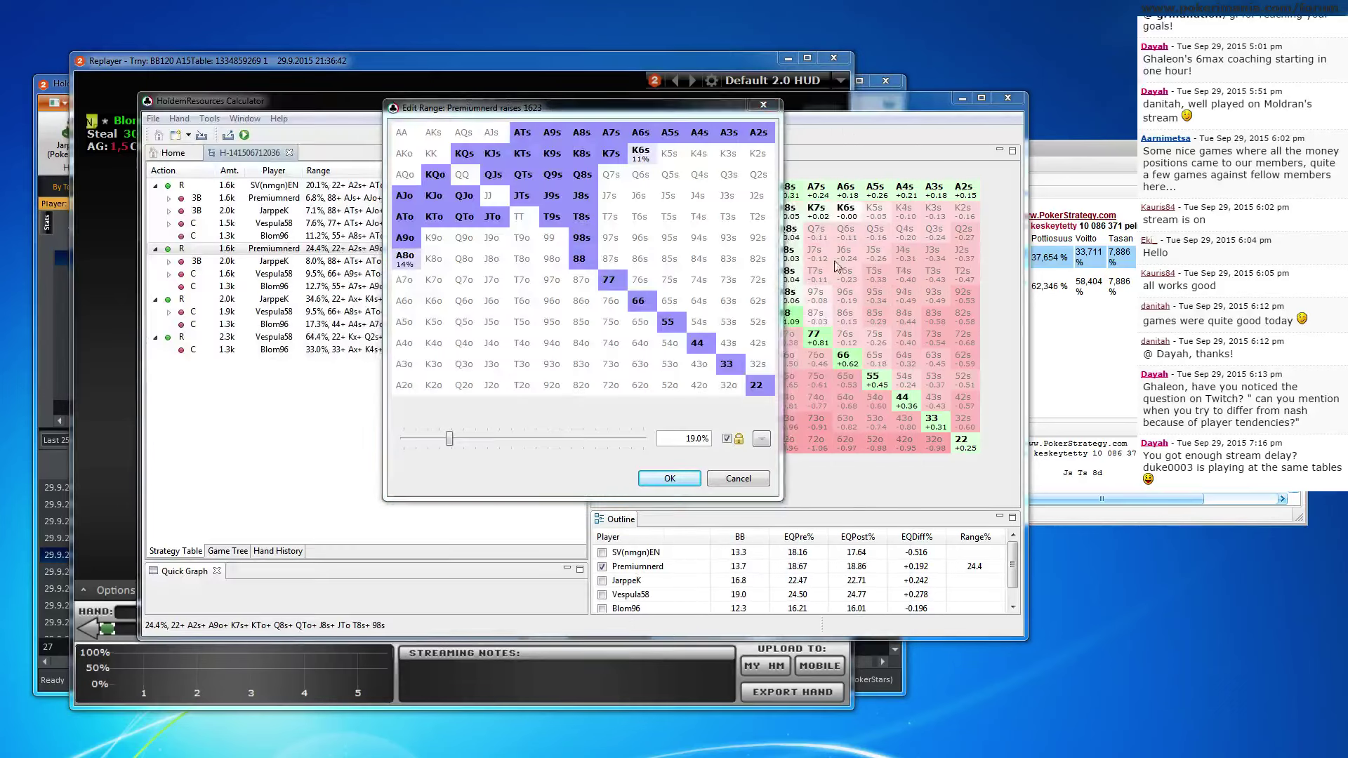
Narrow the cutoff's raise range to 15.2% by removing A9o, A8o, QTo, JTo, K7s, K6s, Q8s and J8s
click(407, 260)
click(408, 240)
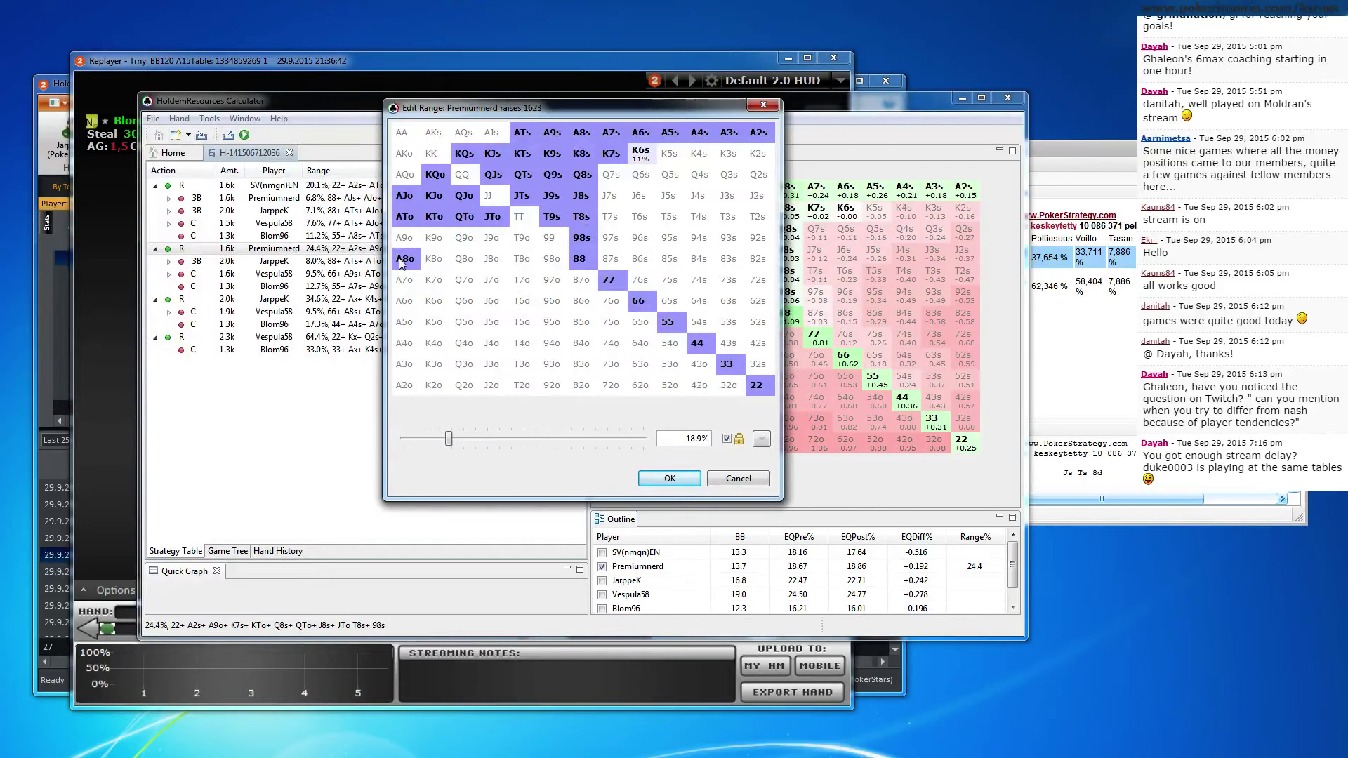
click(401, 262)
click(502, 218)
click(462, 223)
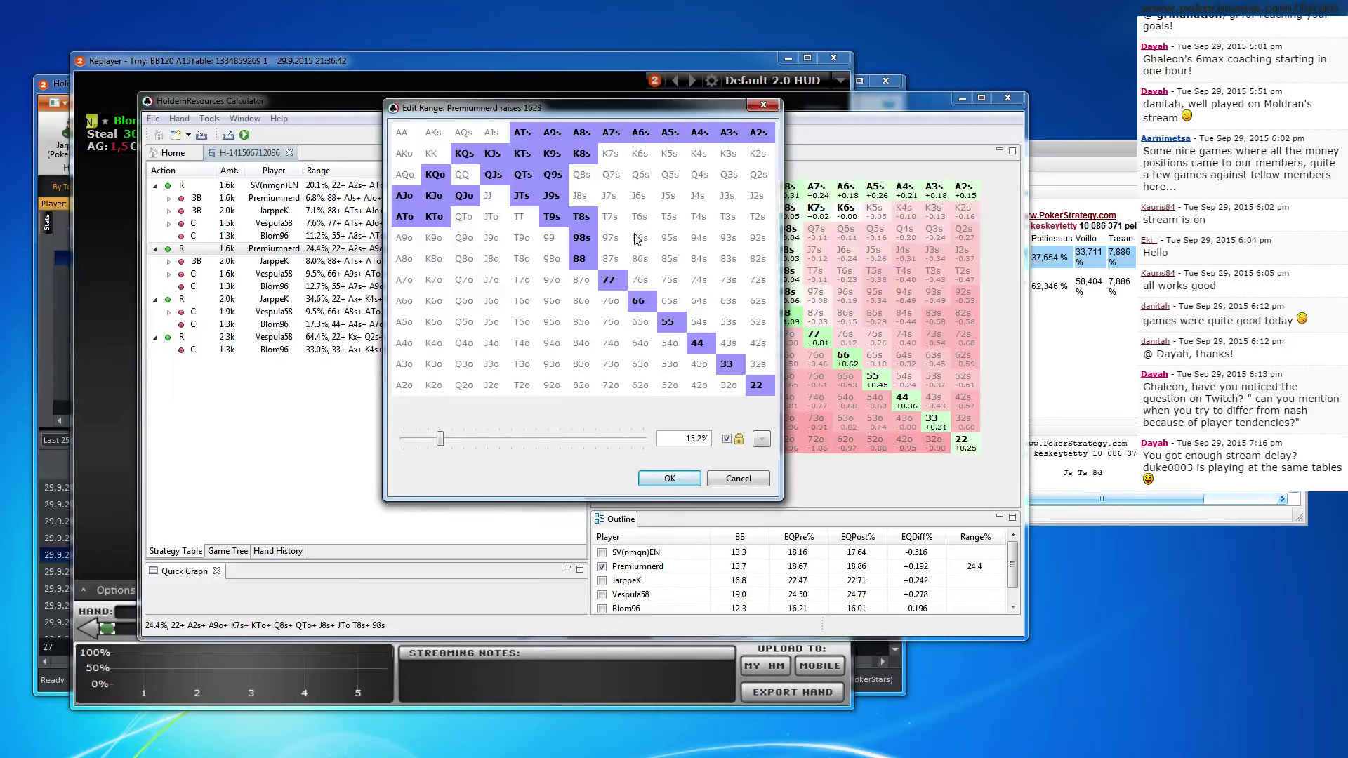
Advance the A10 hand by one action in the replayer, and return to the cutoff's range editor
click(673, 61)
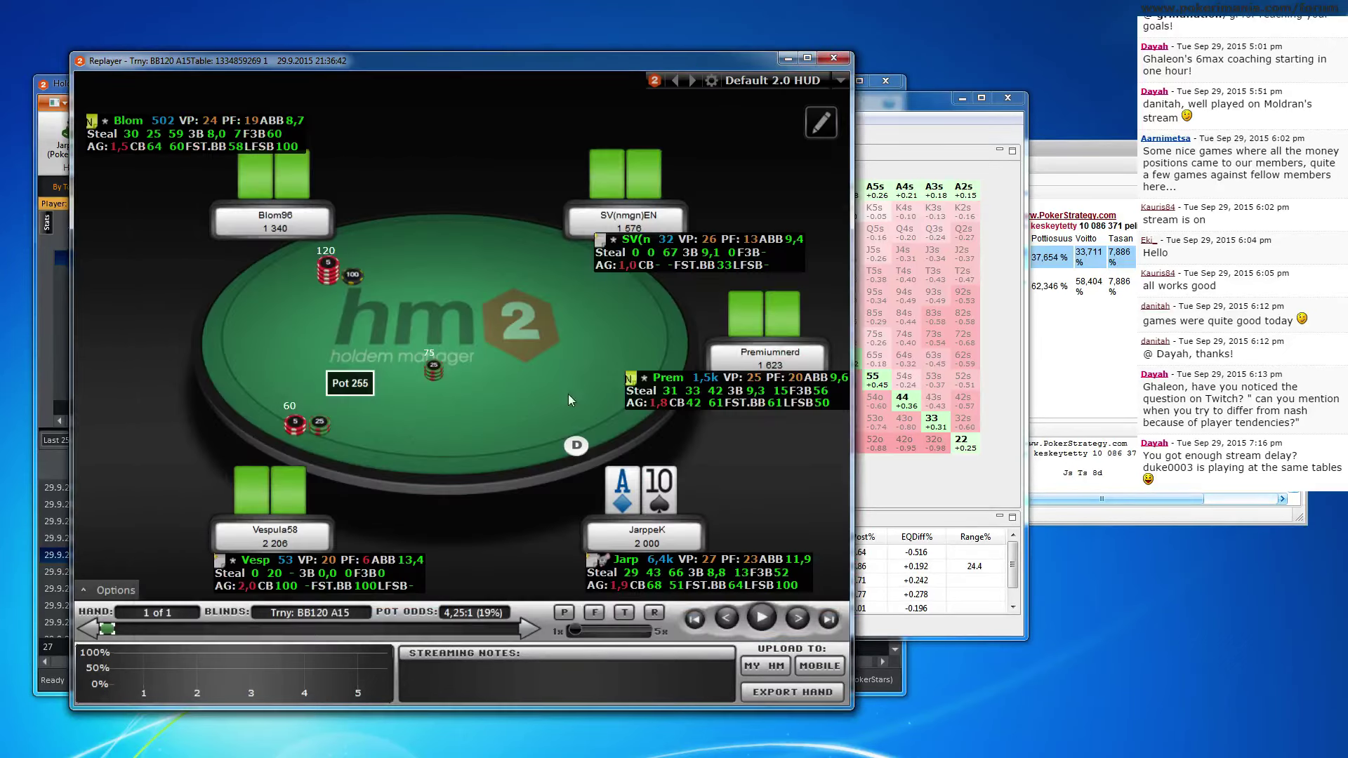
click(793, 619)
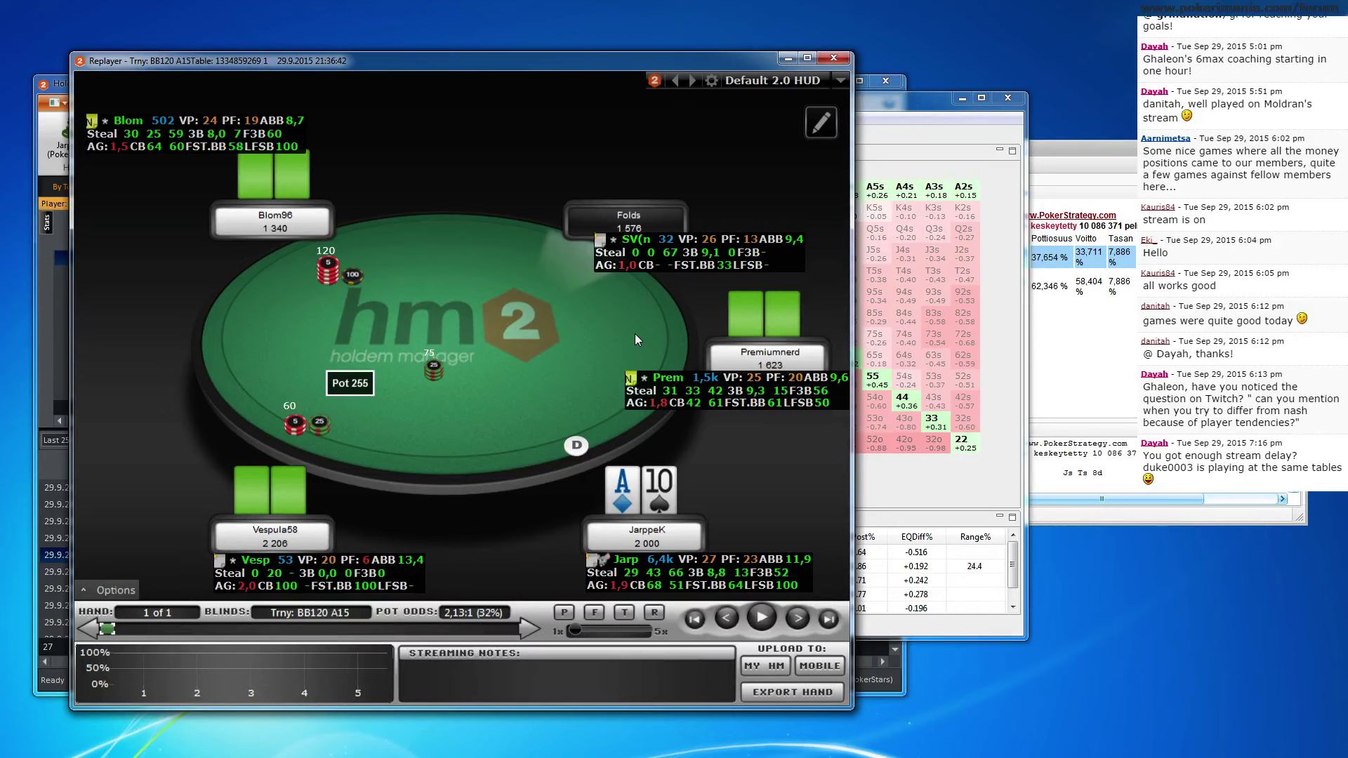
click(967, 250)
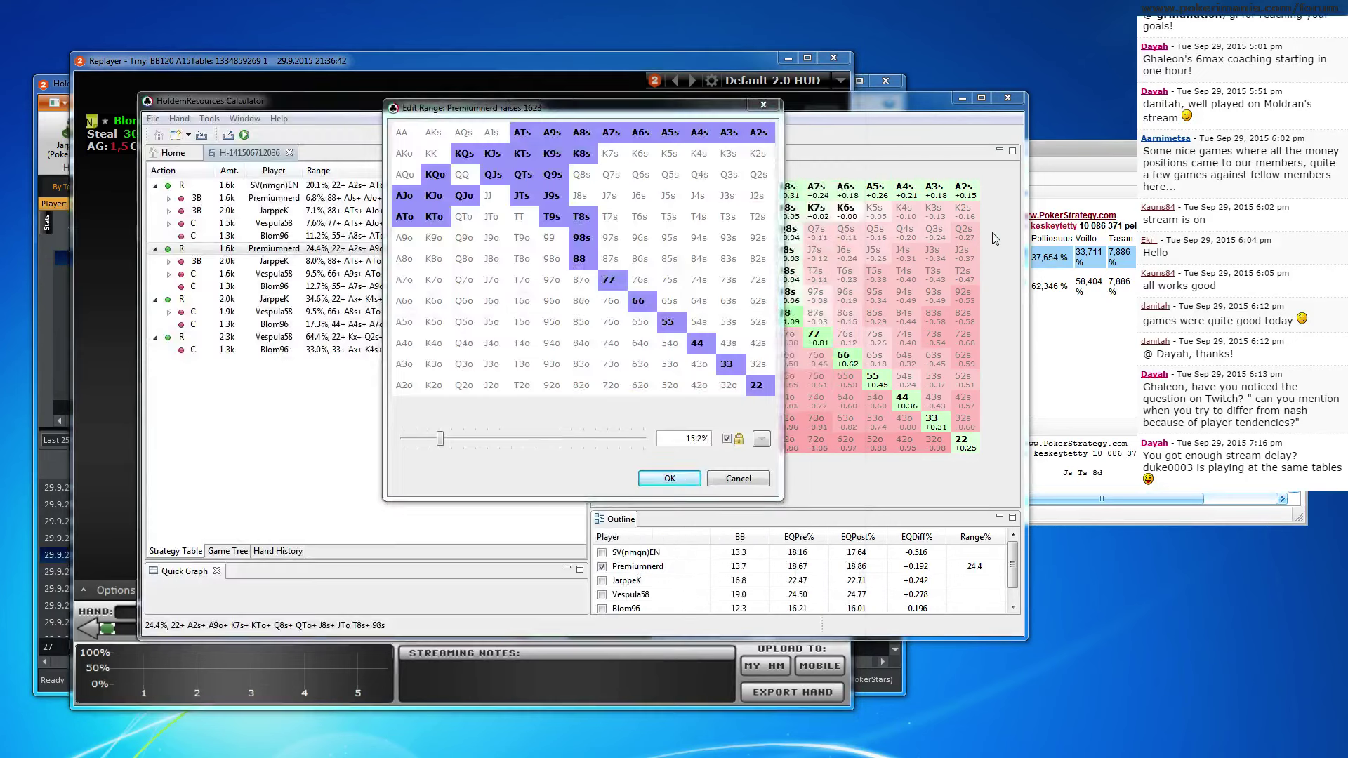
Apply the narrowed cutoff range, recalculate the hand, and view the button's 3-bet range against it
click(670, 478)
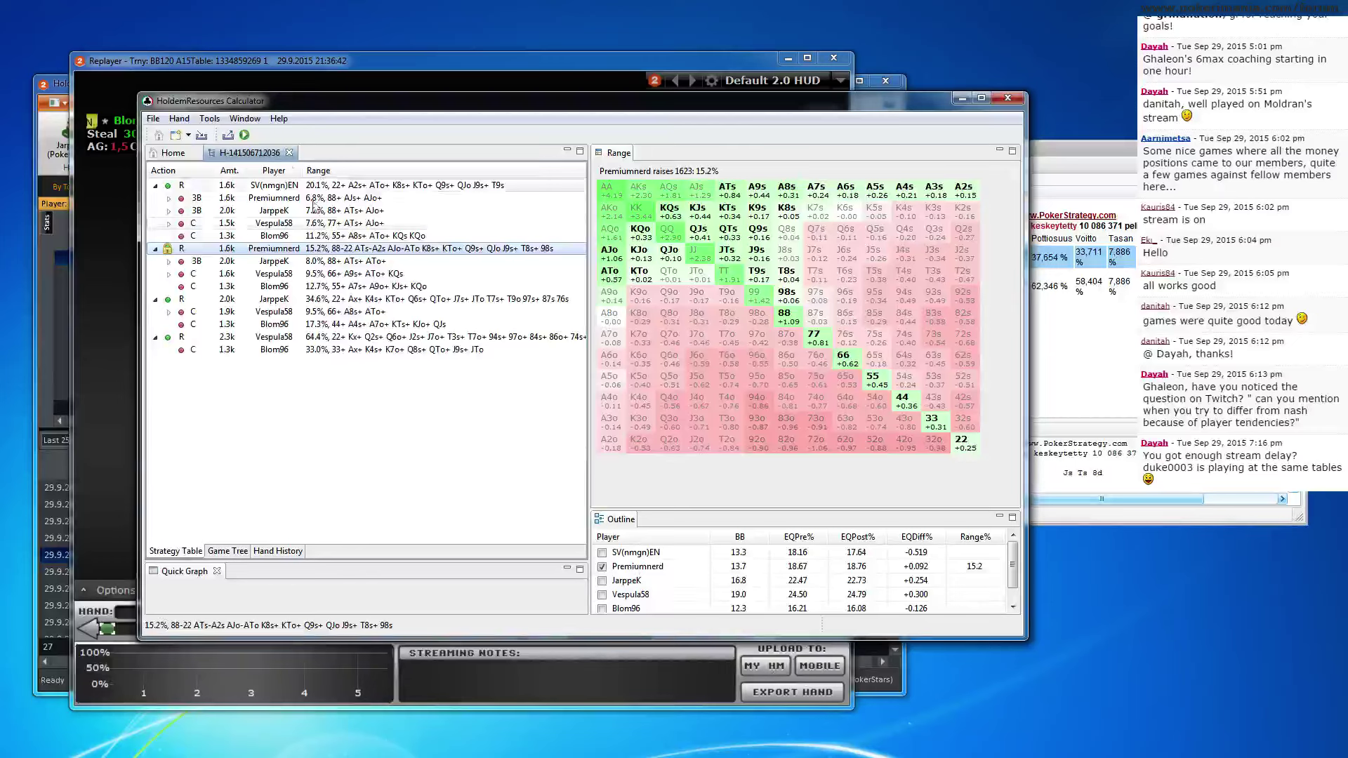
click(245, 134)
click(569, 380)
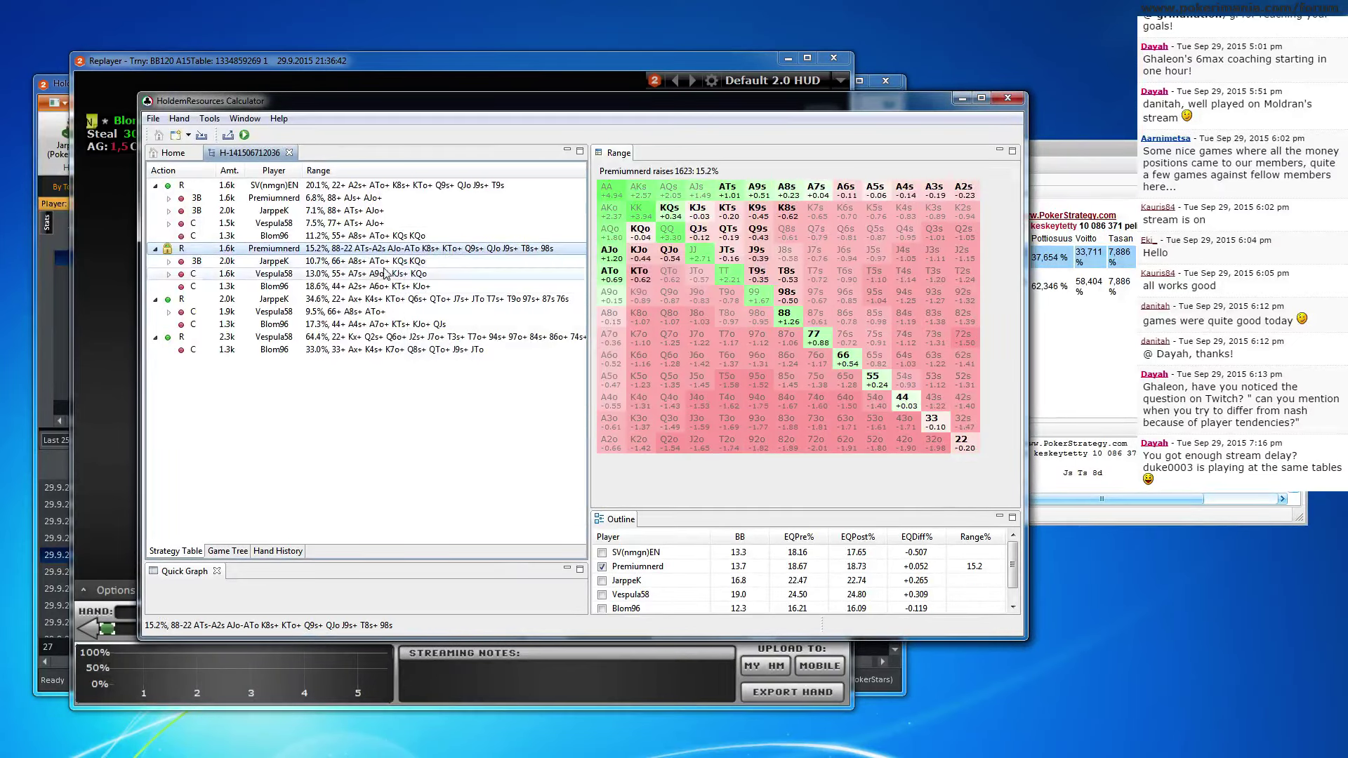
key(Down)
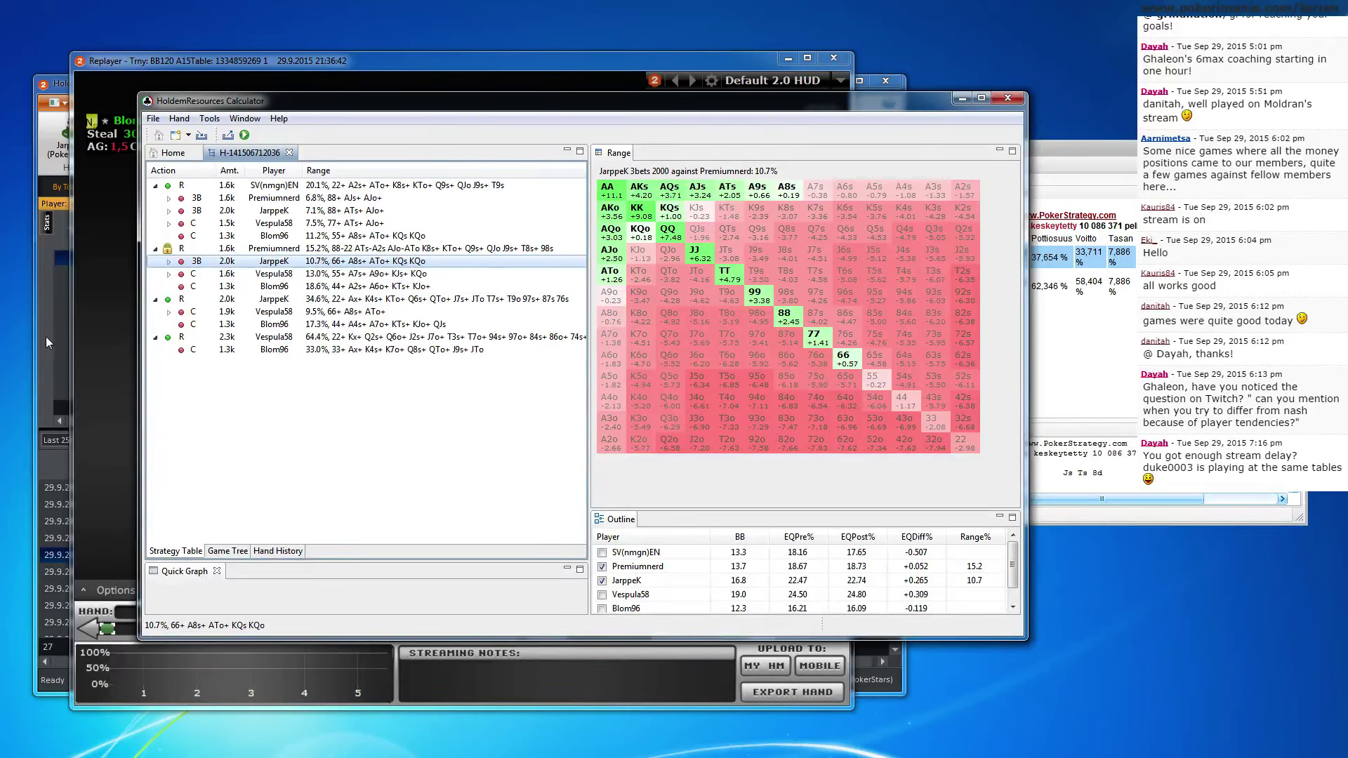
Reduce the cutoff's 1623 raise range to only the pairs 88 to 22
key(Up)
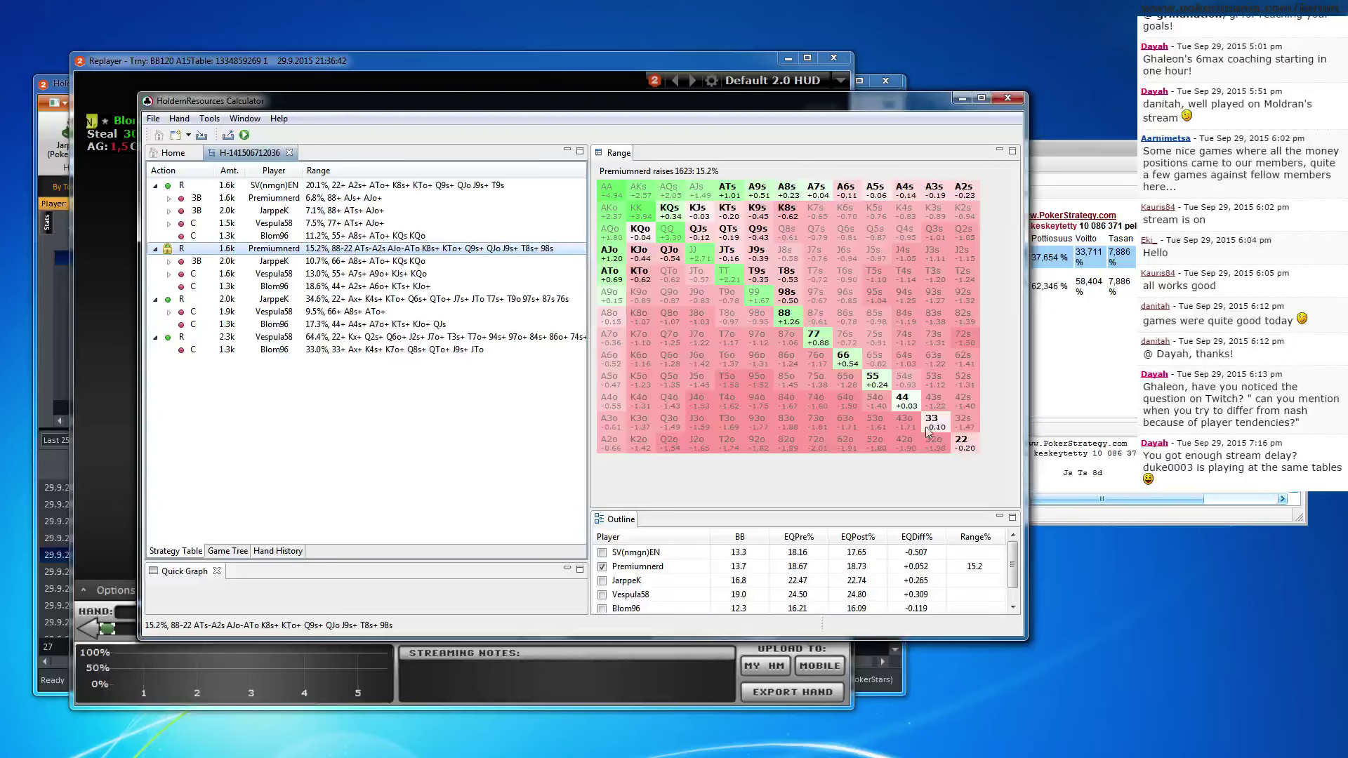
right_click(478, 251)
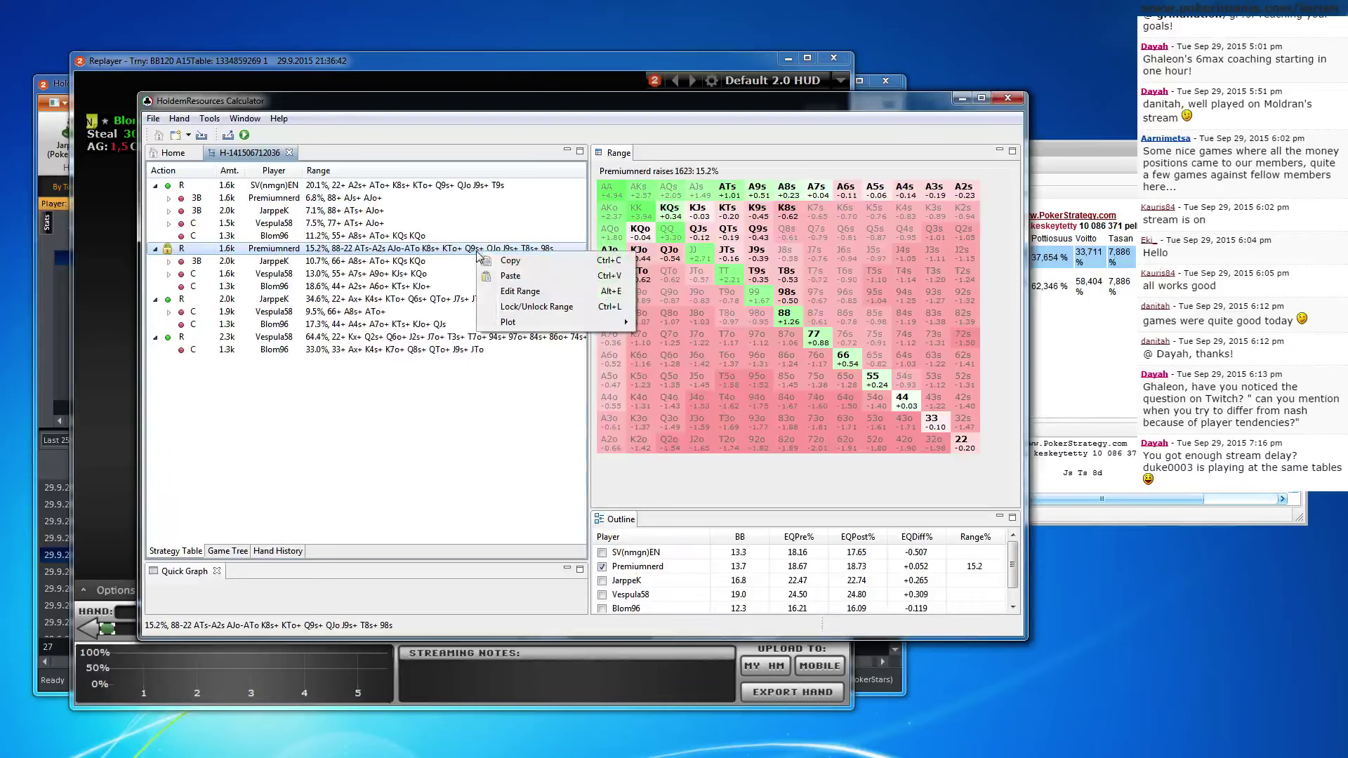
click(501, 283)
mouse_move(581, 239)
mouse_down()
mouse_move(528, 195)
mouse_move(516, 171)
mouse_move(502, 176)
mouse_move(495, 153)
mouse_move(467, 152)
mouse_move(539, 154)
mouse_move(549, 169)
mouse_move(534, 159)
mouse_move(579, 149)
mouse_move(534, 134)
mouse_move(754, 139)
mouse_move(451, 197)
mouse_move(440, 184)
mouse_move(457, 190)
mouse_move(447, 213)
mouse_move(413, 204)
mouse_up()
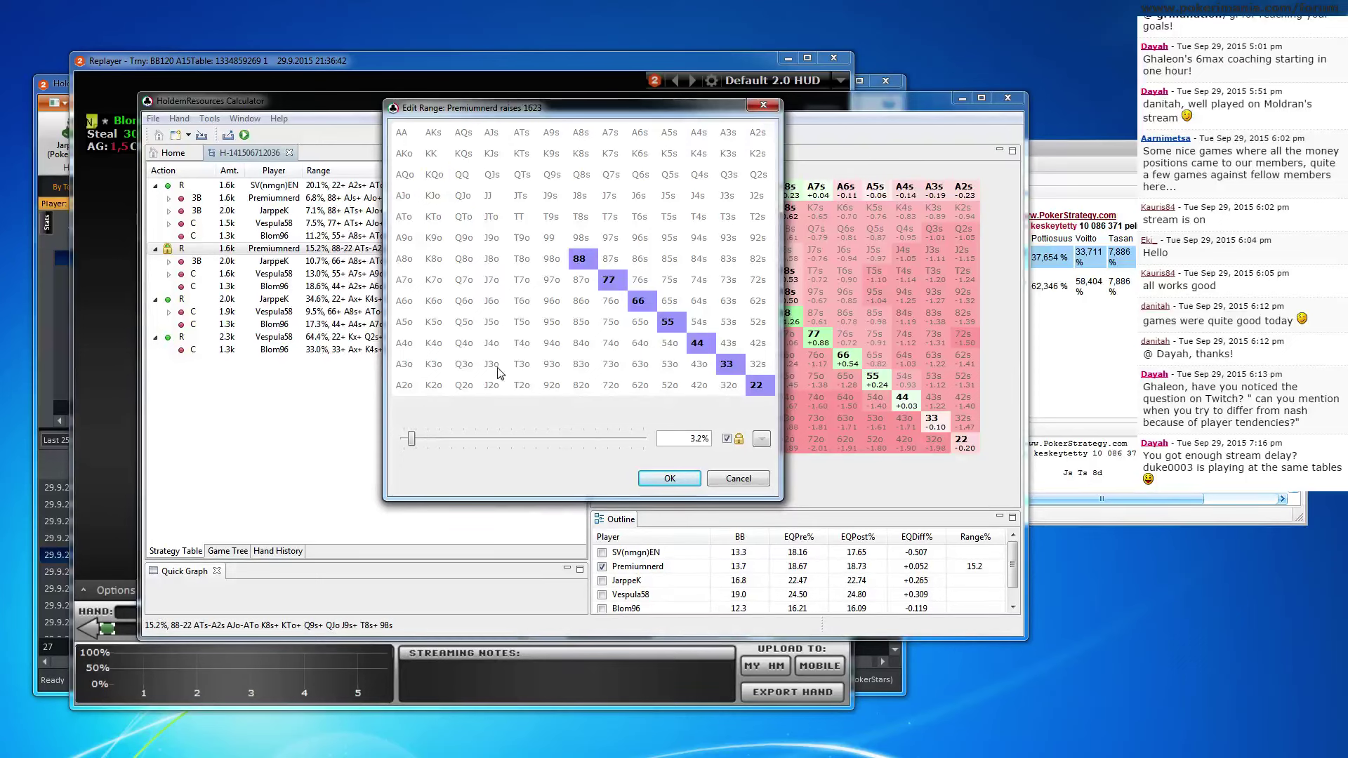
click(665, 482)
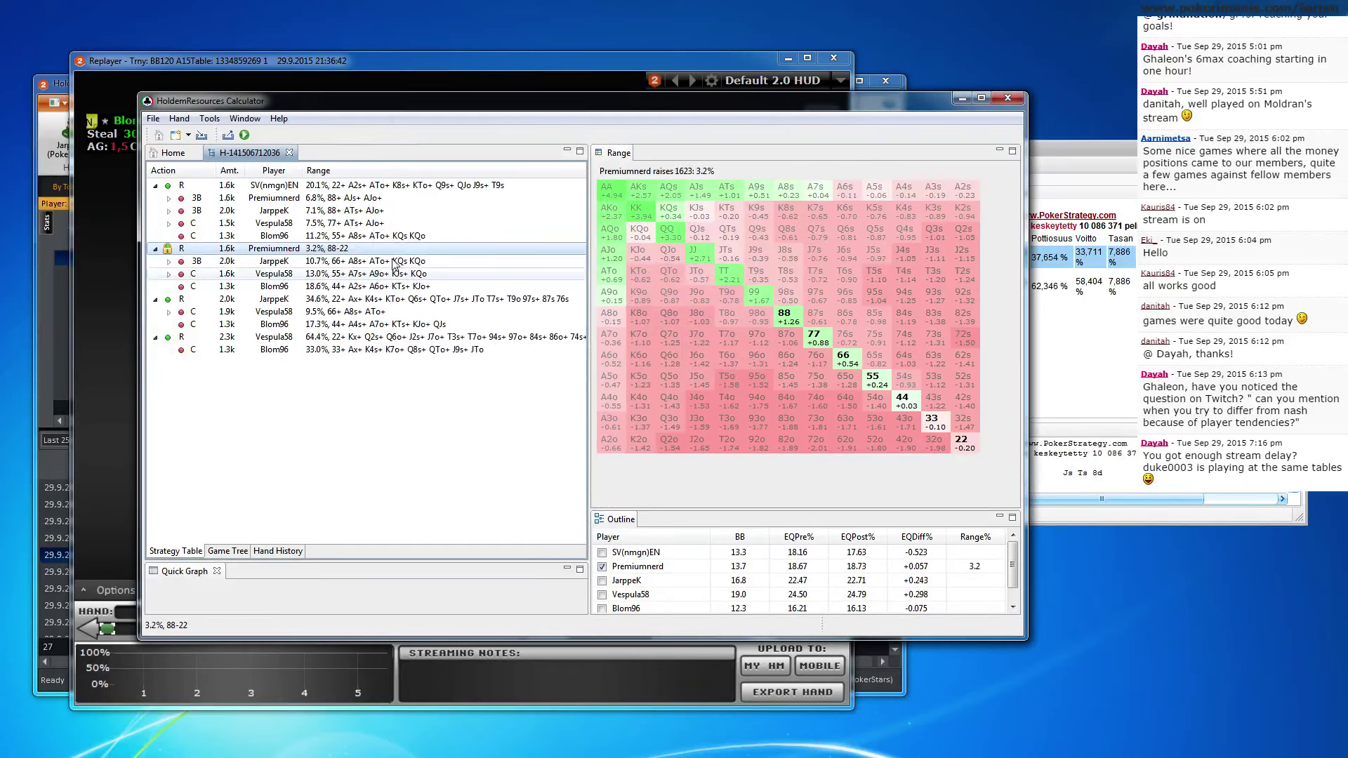
Recalculate the hand with 300 iterations, and view the button's 3-bet range against the pairs-only cutoff range
click(244, 135)
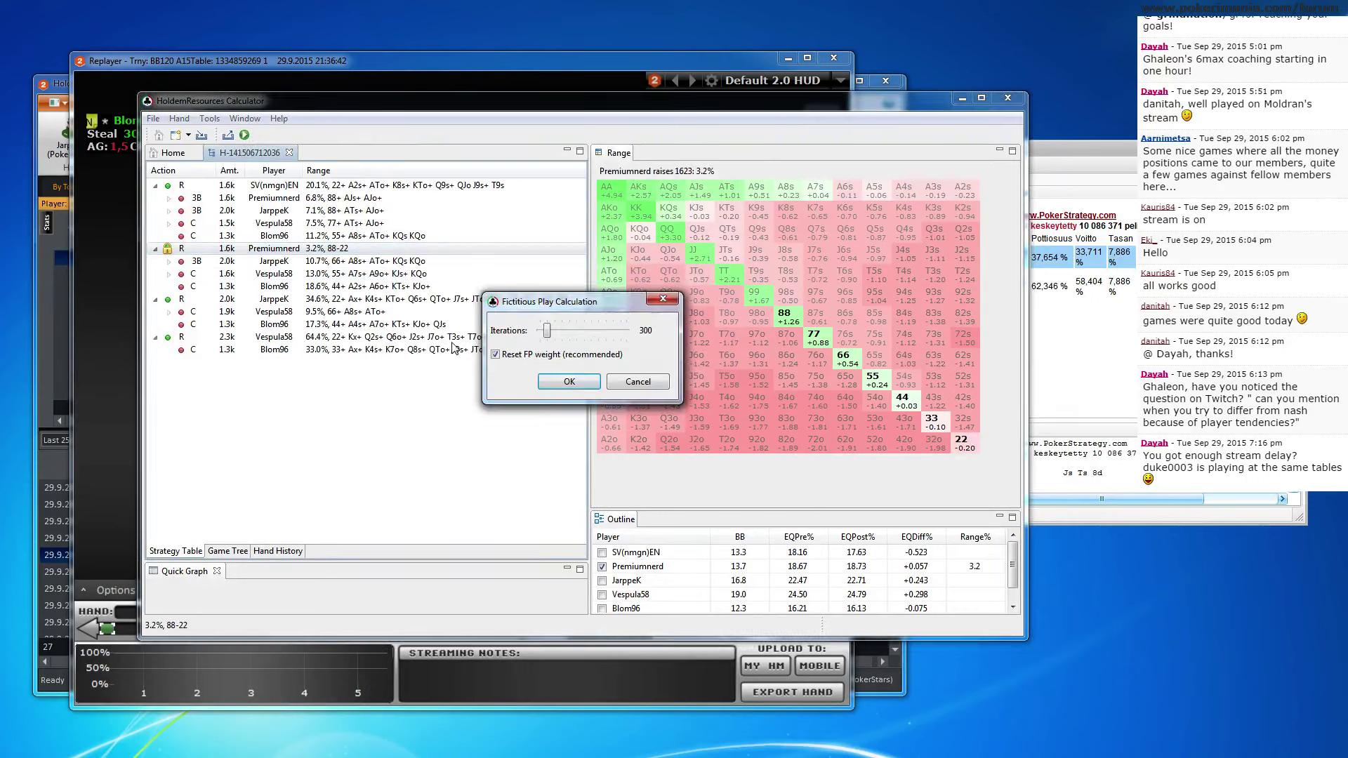
click(555, 384)
click(370, 265)
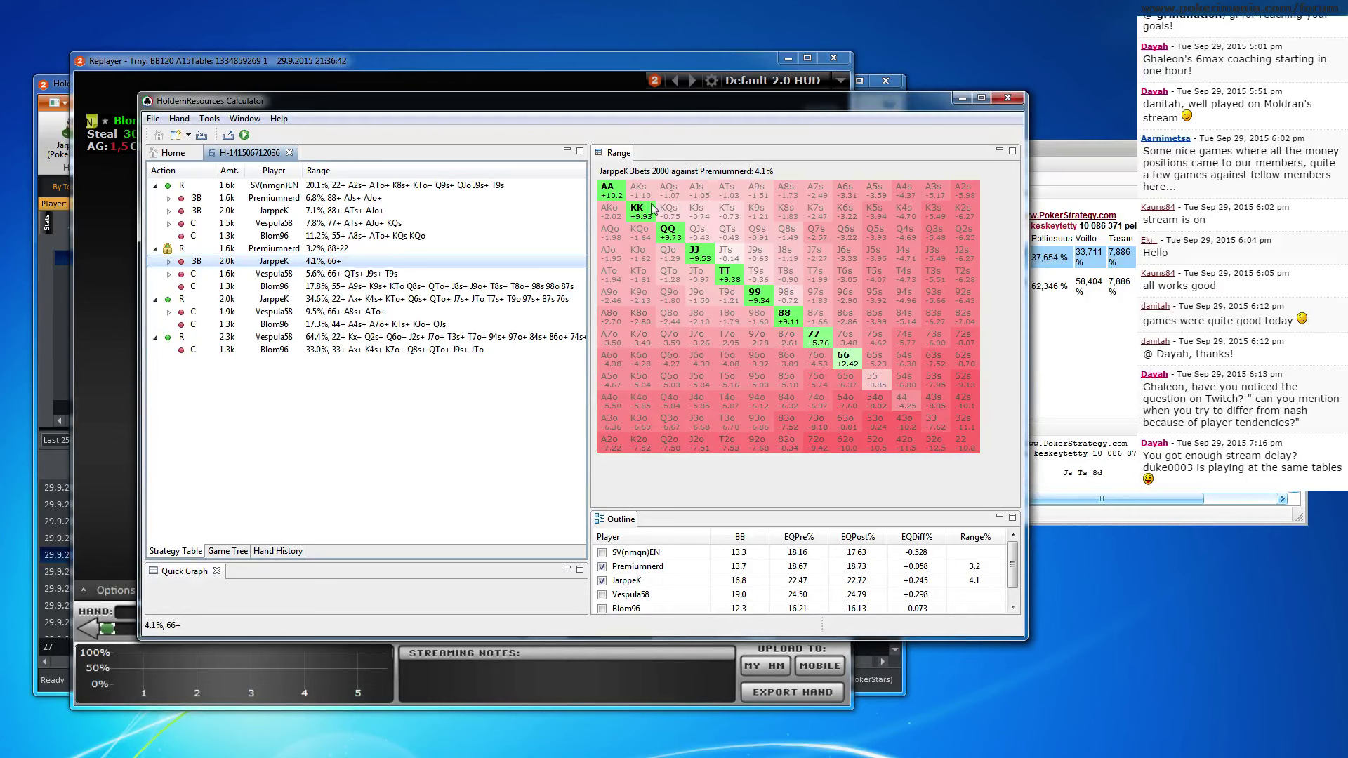
Compare the A10 hand in the replayer with the calculated ranges and the marked hands list in Holdem Manager
click(456, 92)
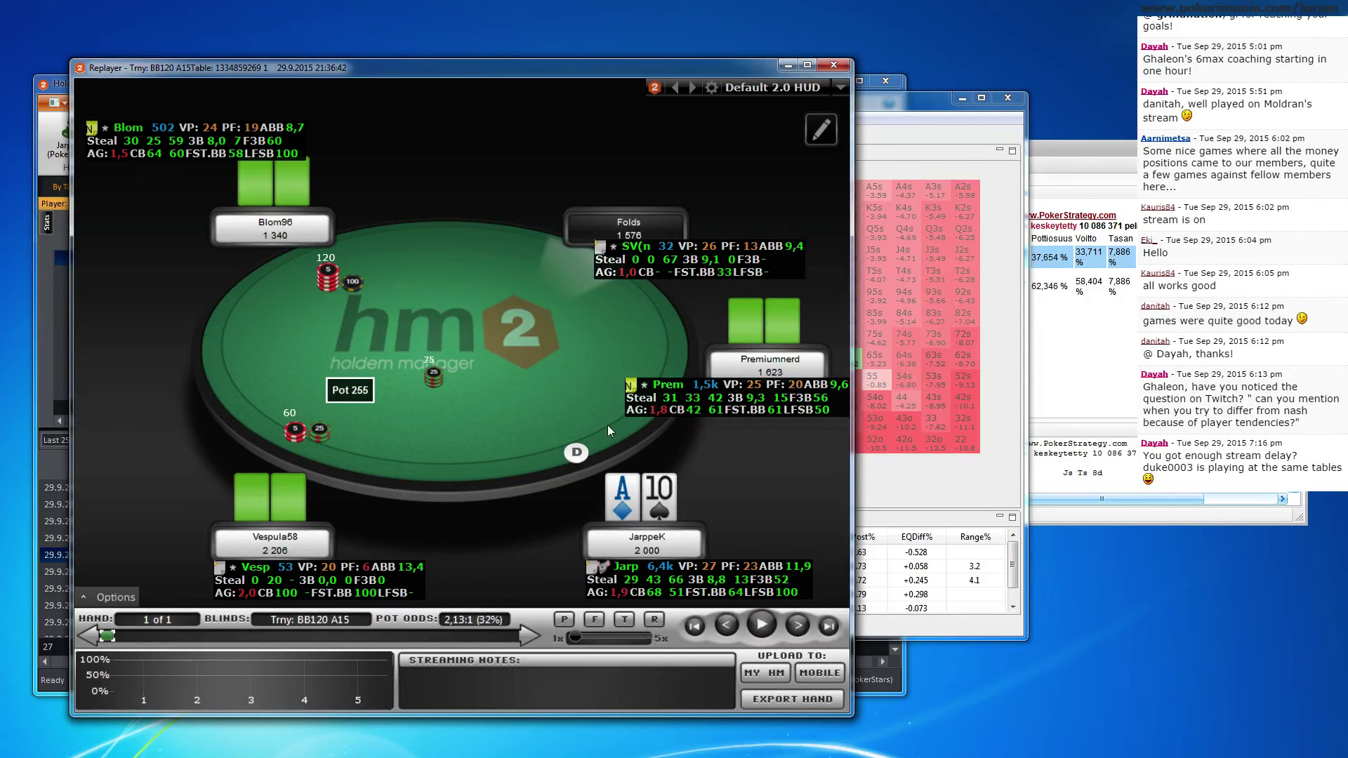
click(905, 107)
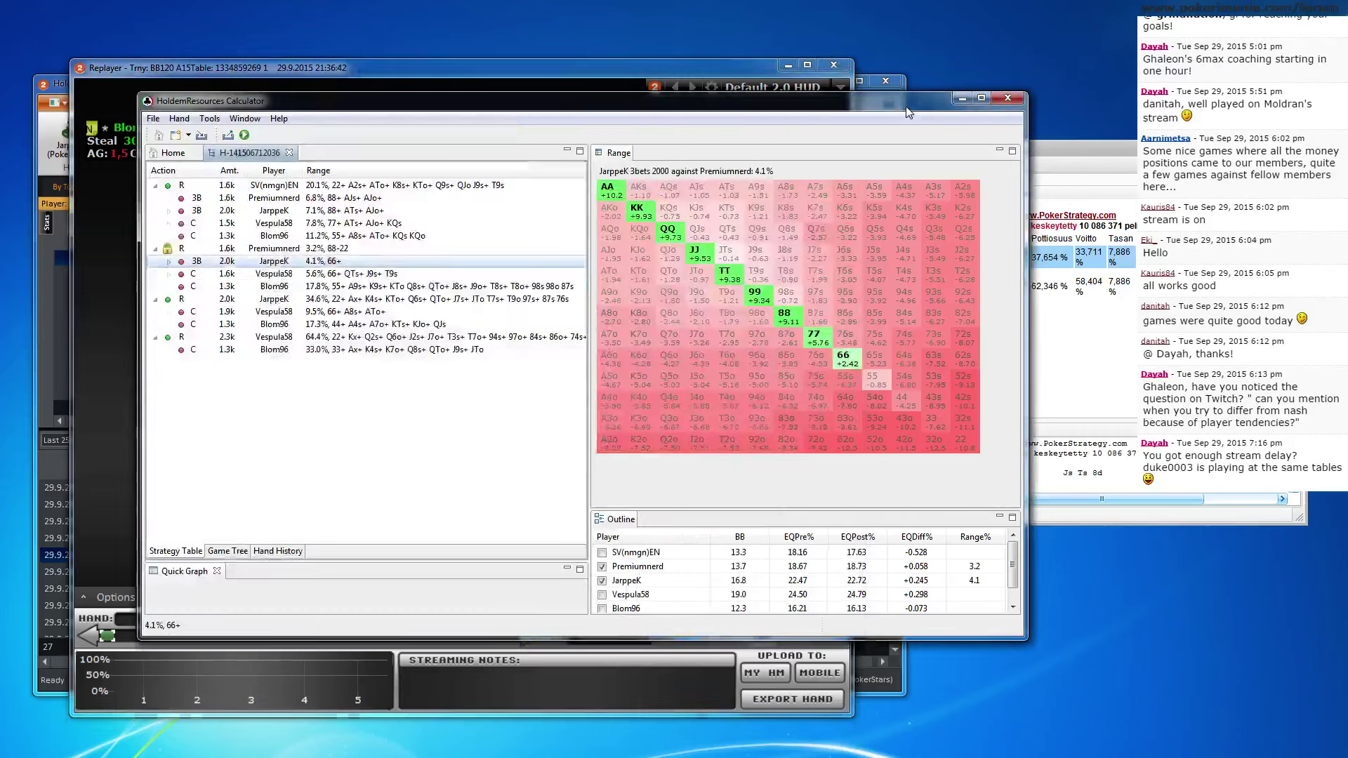
click(58, 342)
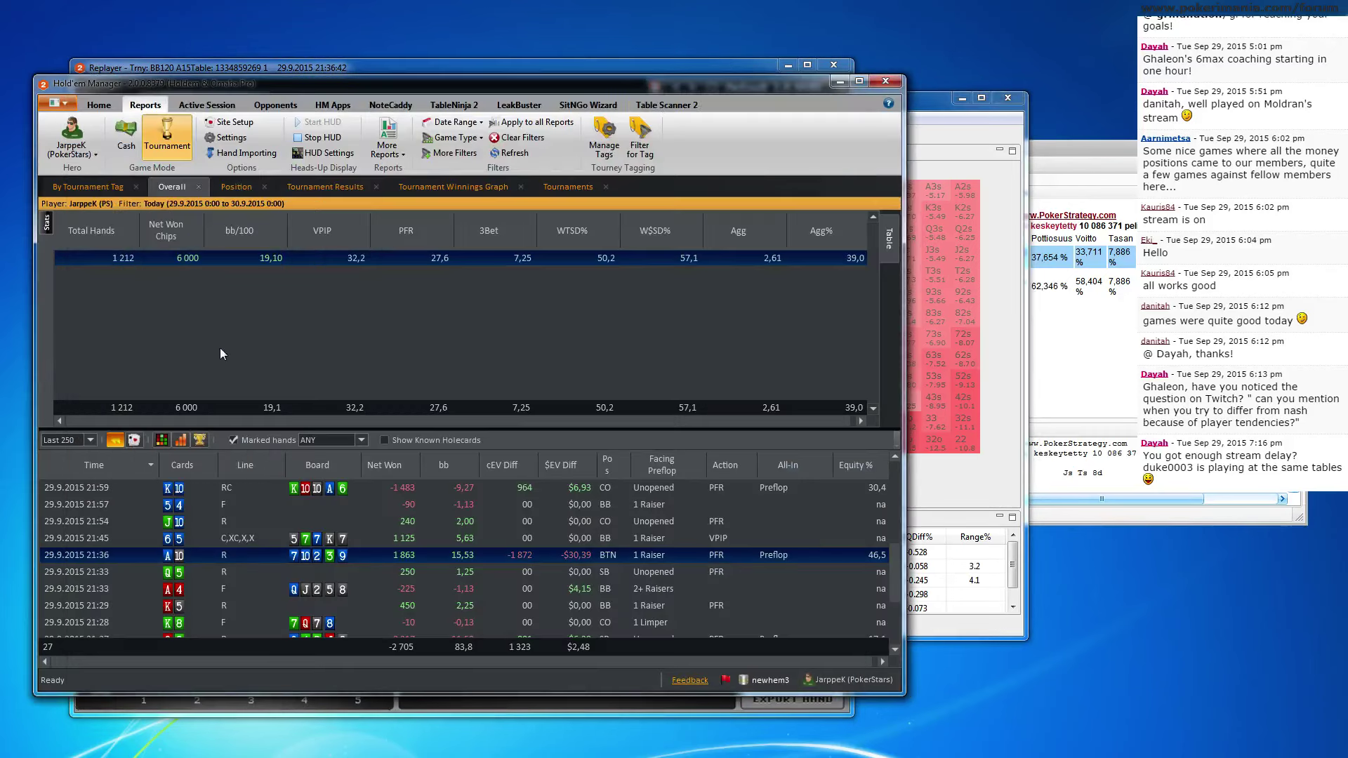
click(638, 70)
key(super)
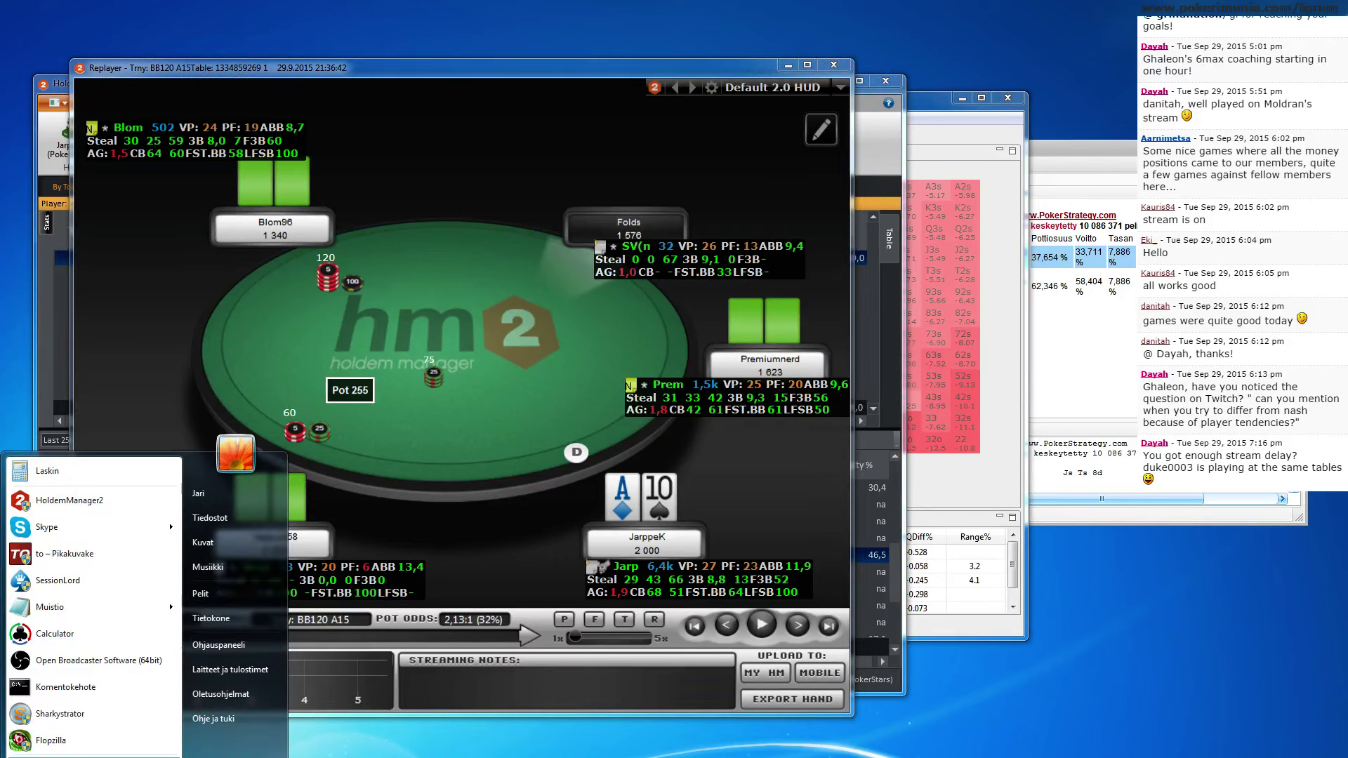
key(Up)
key(Return)
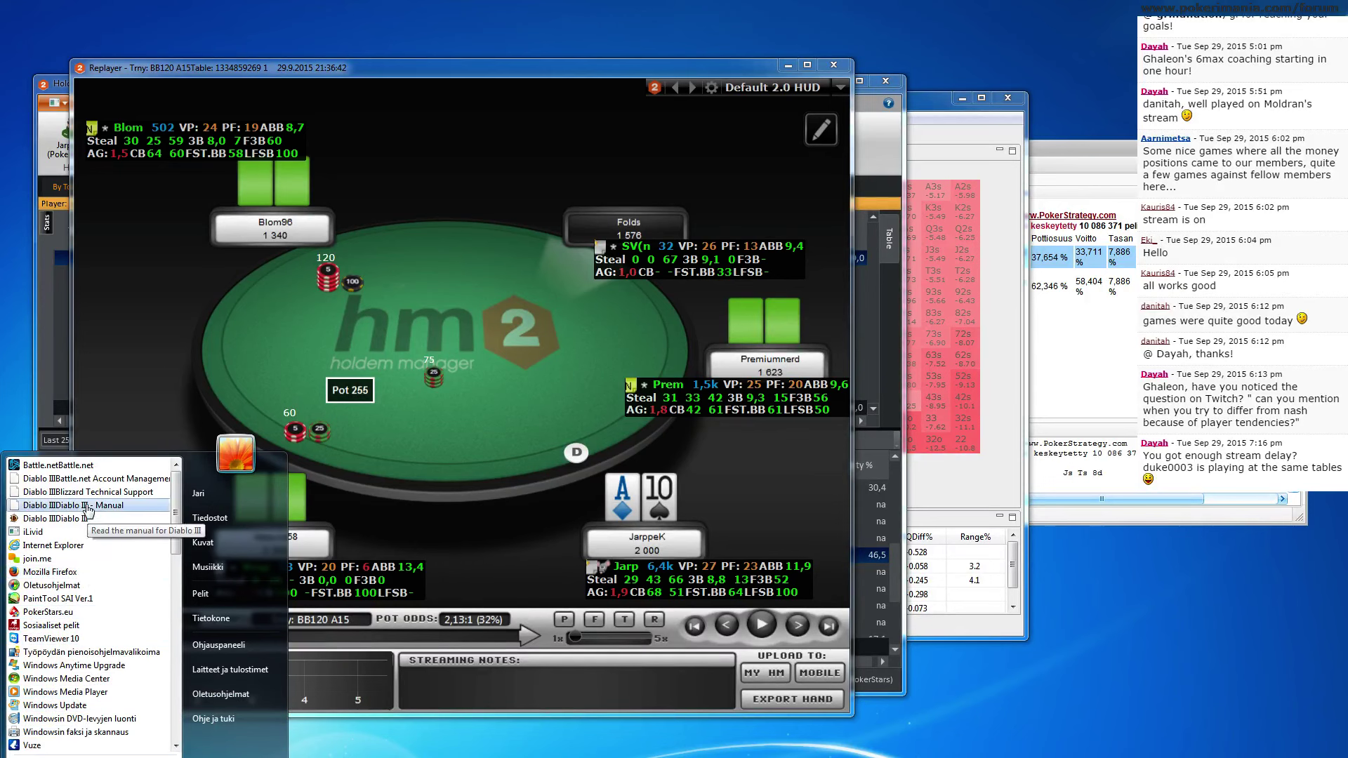
click(31, 365)
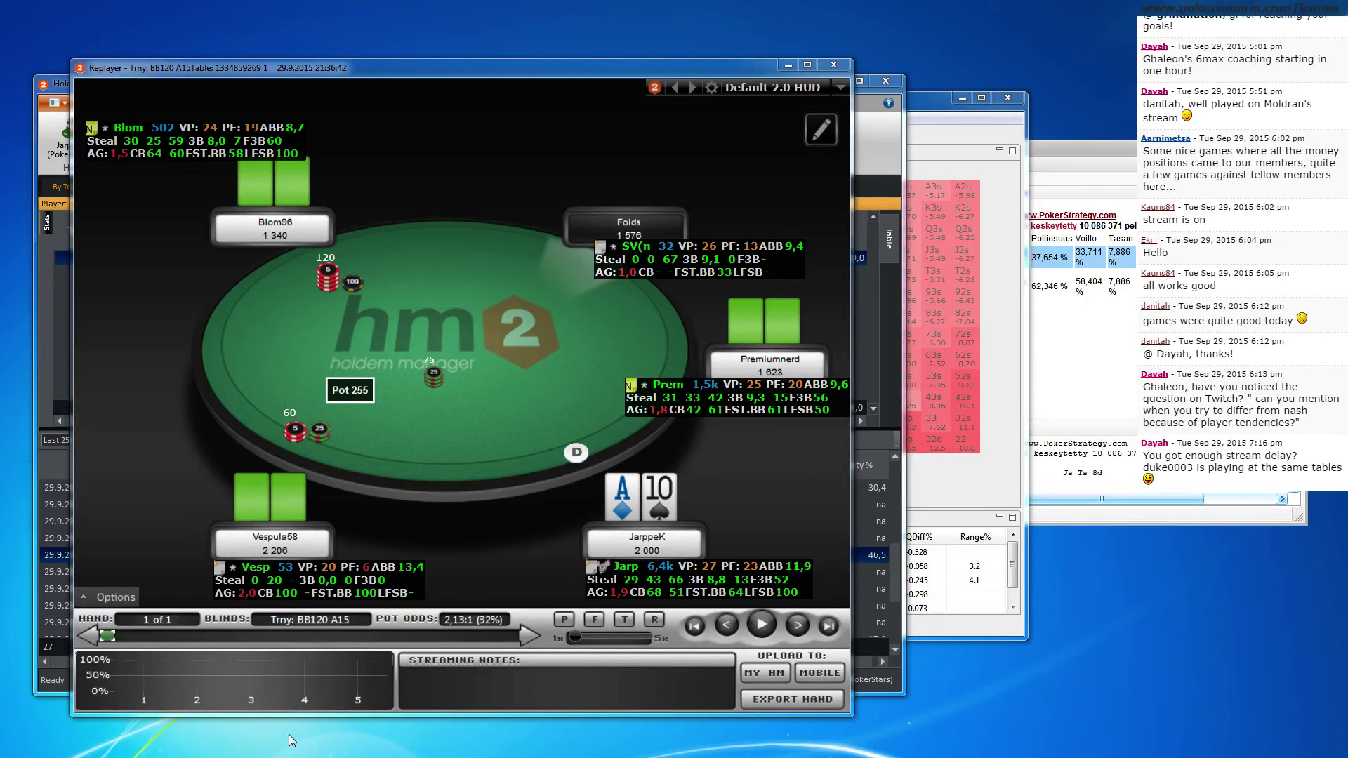
Show the desktop icons and launch ICM+Explorer from the Pokeri folder, closing the folder window
right_click(31, 365)
mouse_move(79, 398)
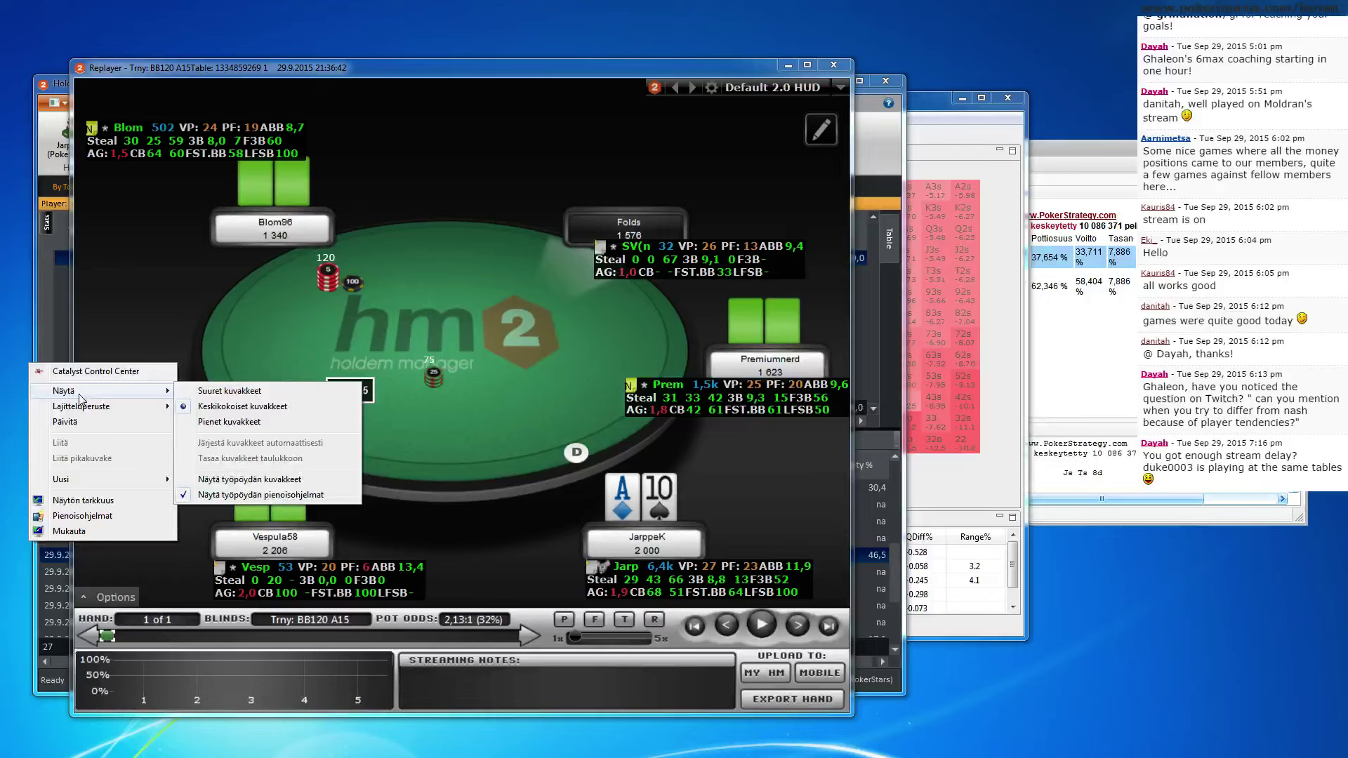
click(232, 479)
double_click(23, 395)
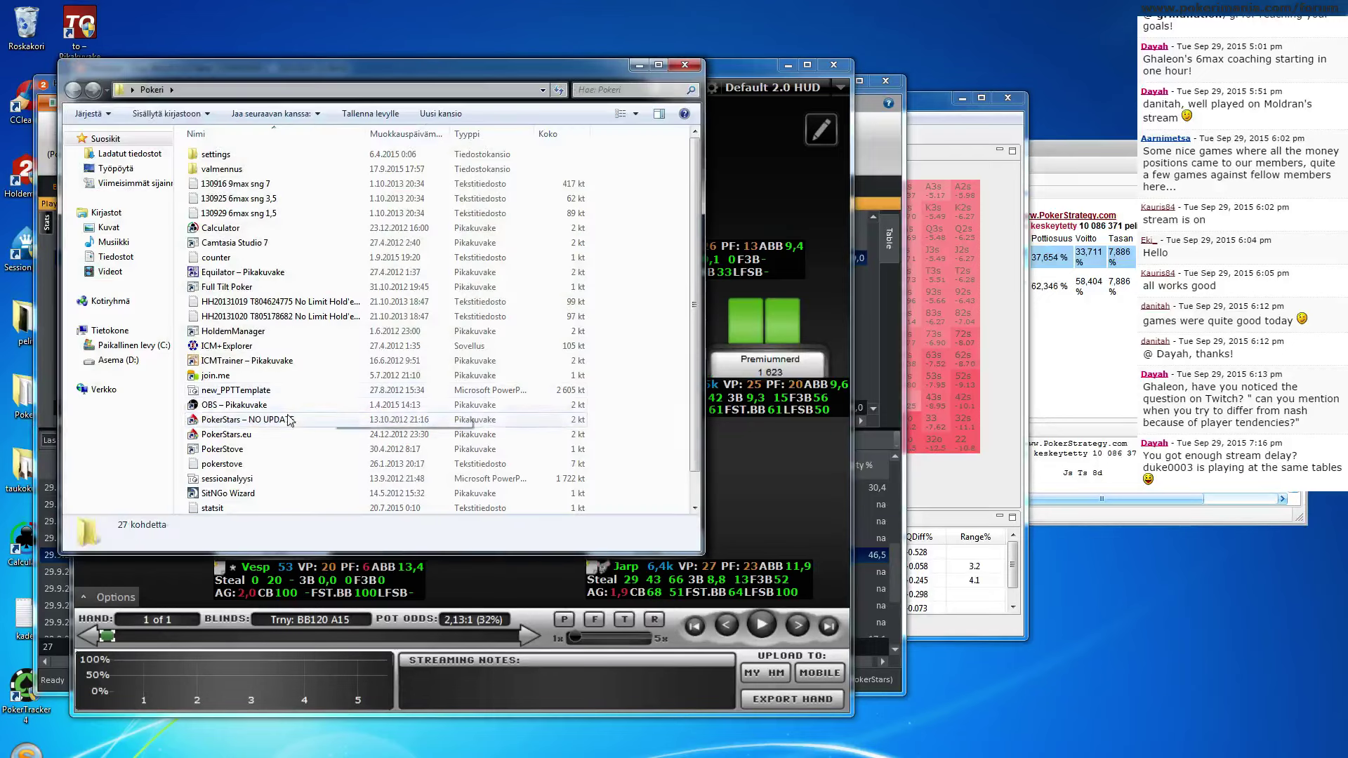
click(340, 419)
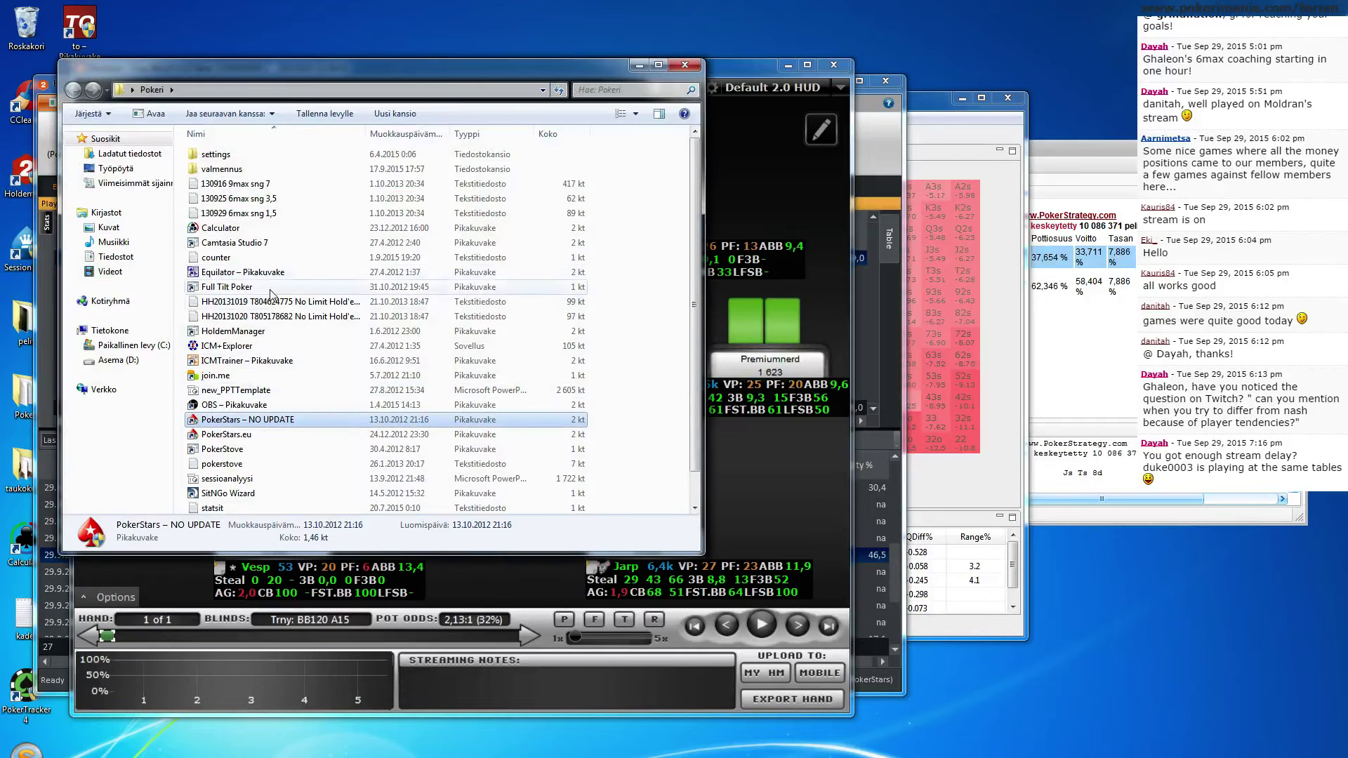
double_click(279, 346)
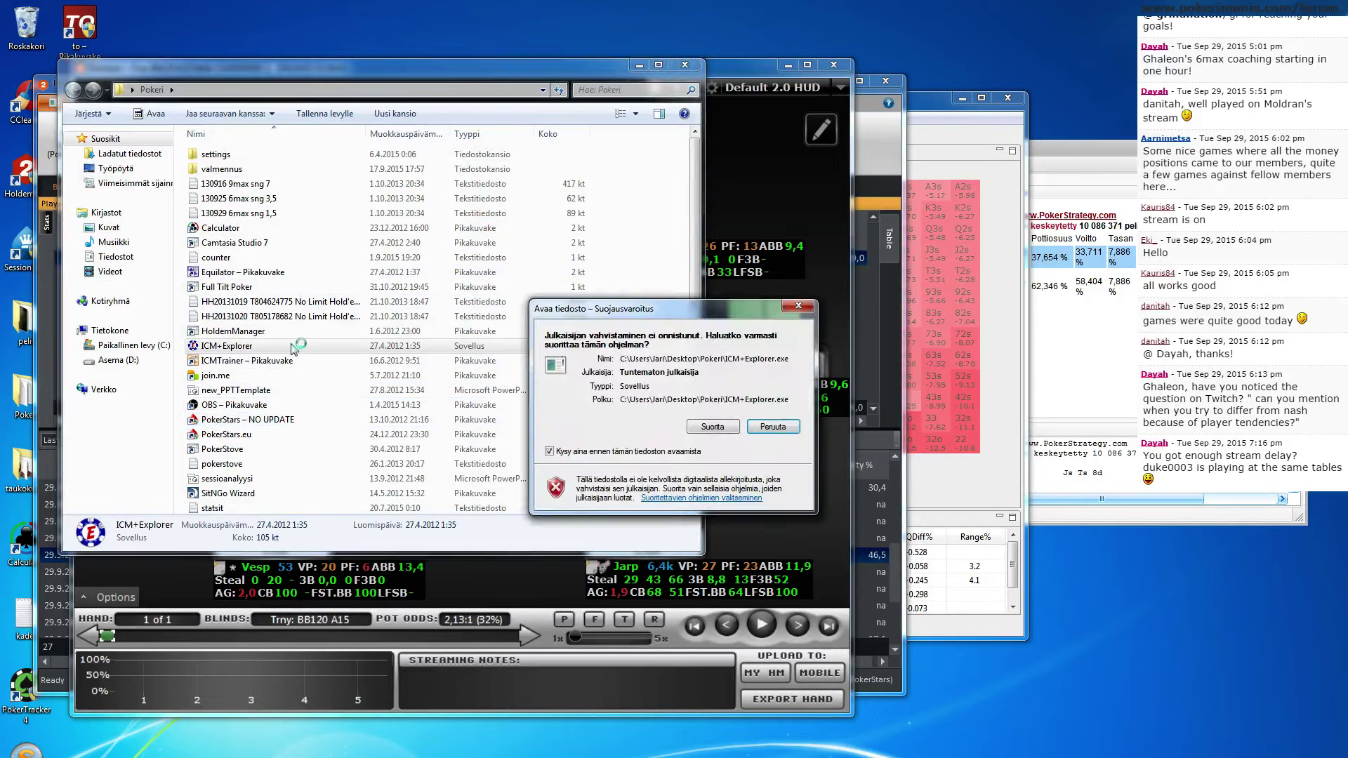
click(692, 432)
click(685, 65)
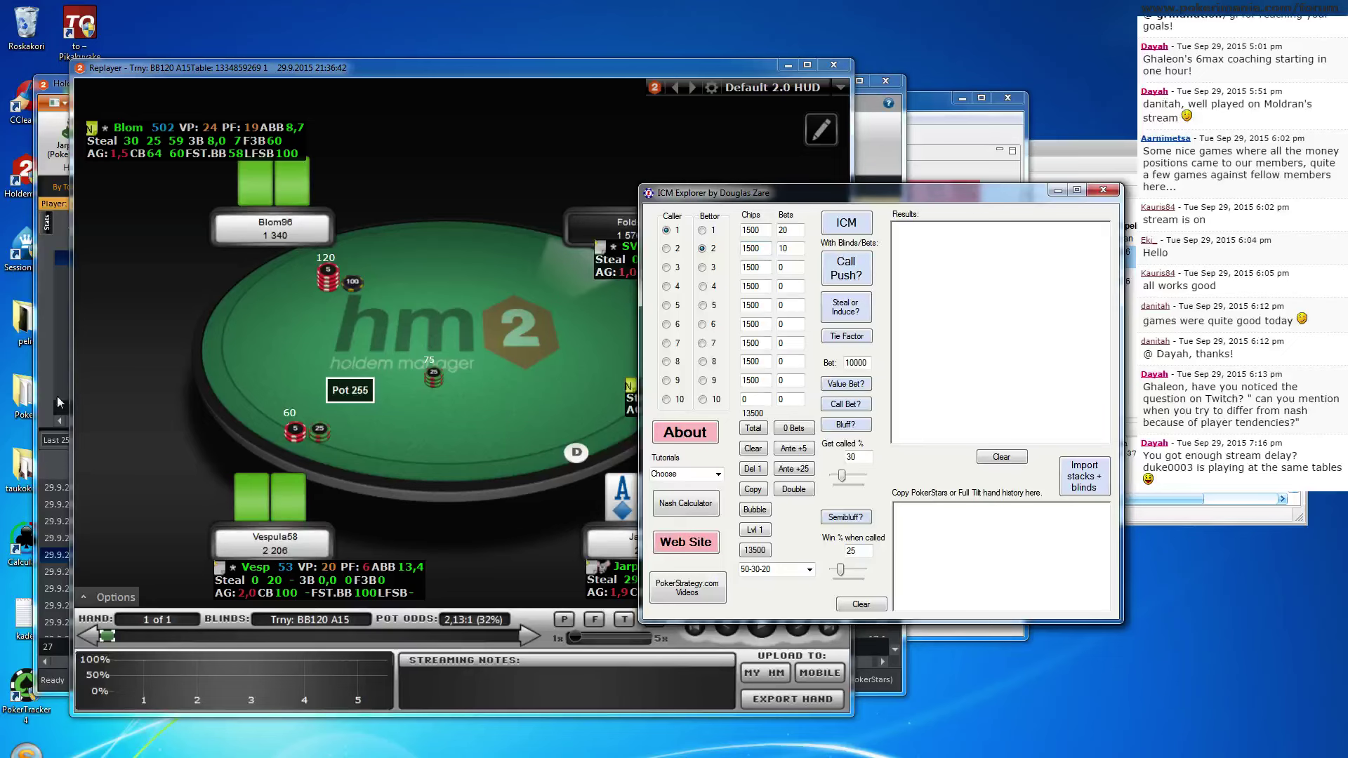
Hide the desktop icons again and move the ICM Explorer window clear of the replayer table
right_click(192, 27)
mouse_move(254, 62)
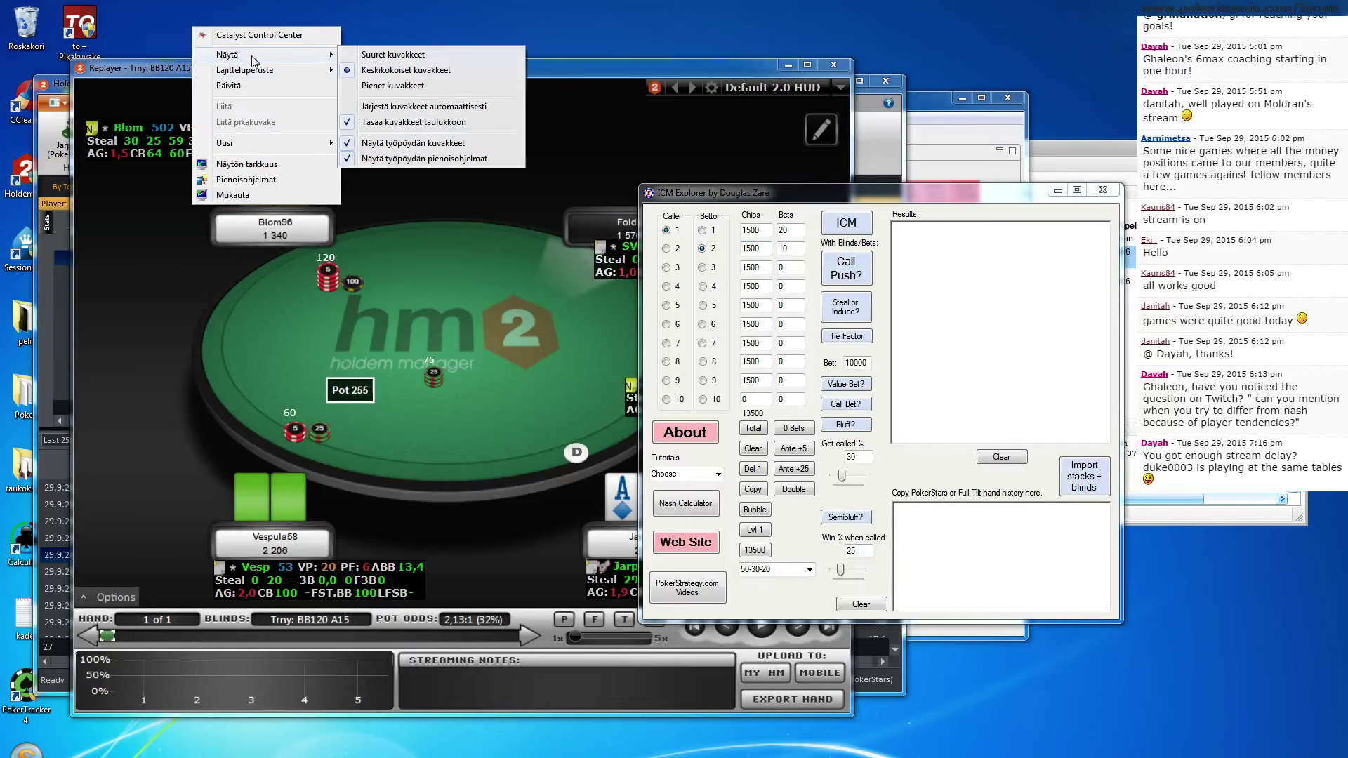
click(419, 259)
click(971, 343)
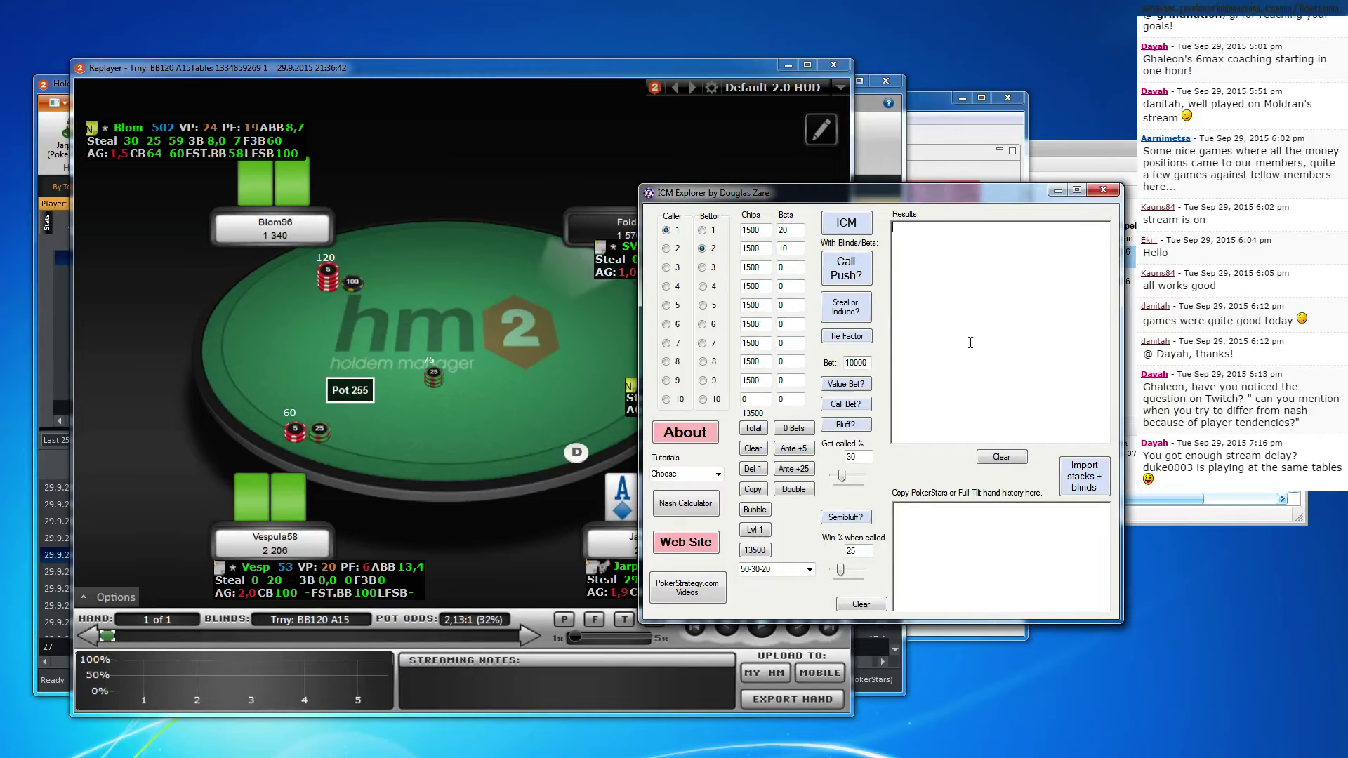
drag(804, 197, 978, 204)
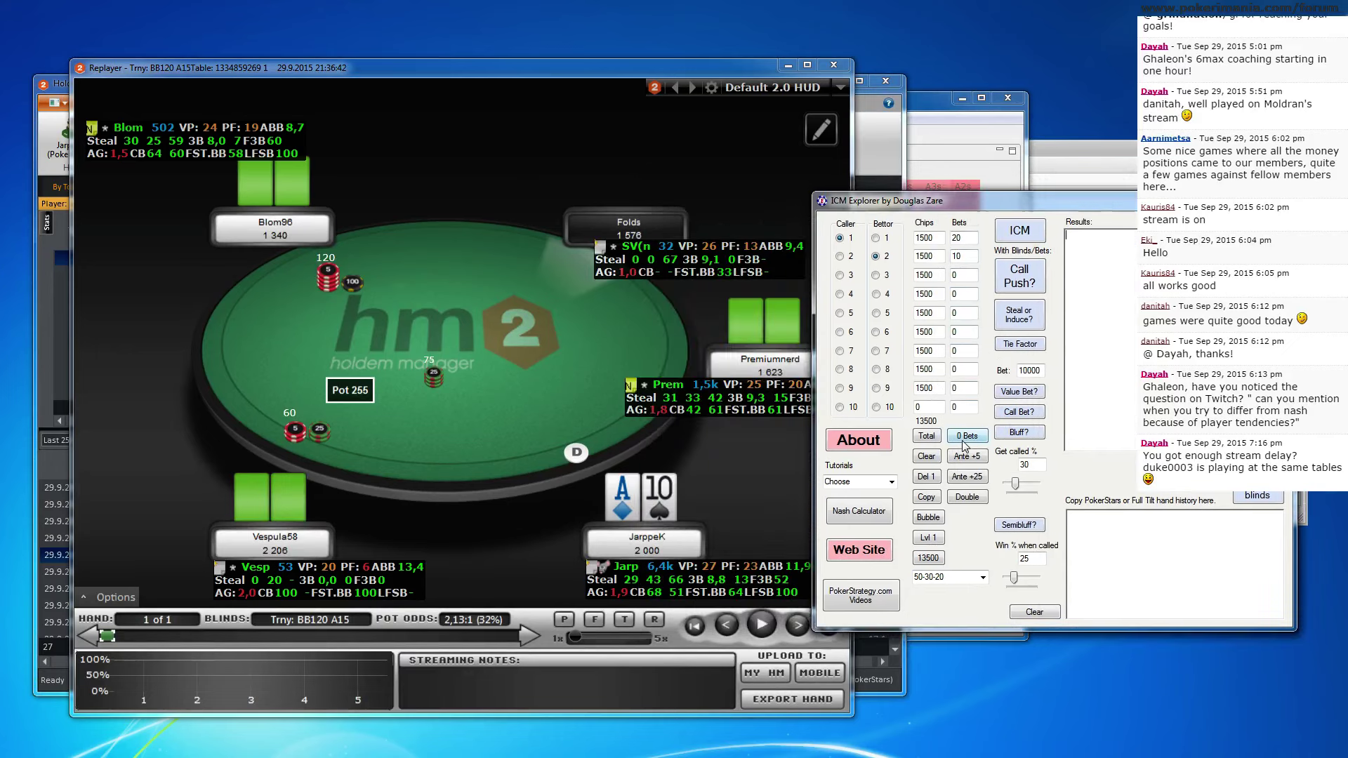
Clear the 1500-chip stacks of players 5 to 9 in ICM Explorer
drag(944, 389, 915, 332)
key(BackSpace)
key(BackSpace)
key(BackSpace)
key(BackSpace)
double_click(938, 313)
key(BackSpace)
Enter 1576, 1623 and 2000 as the stacks of players 4, 3 and 2, stepping the replayed hand back one action
double_click(940, 295)
text(1576)
click(597, 349)
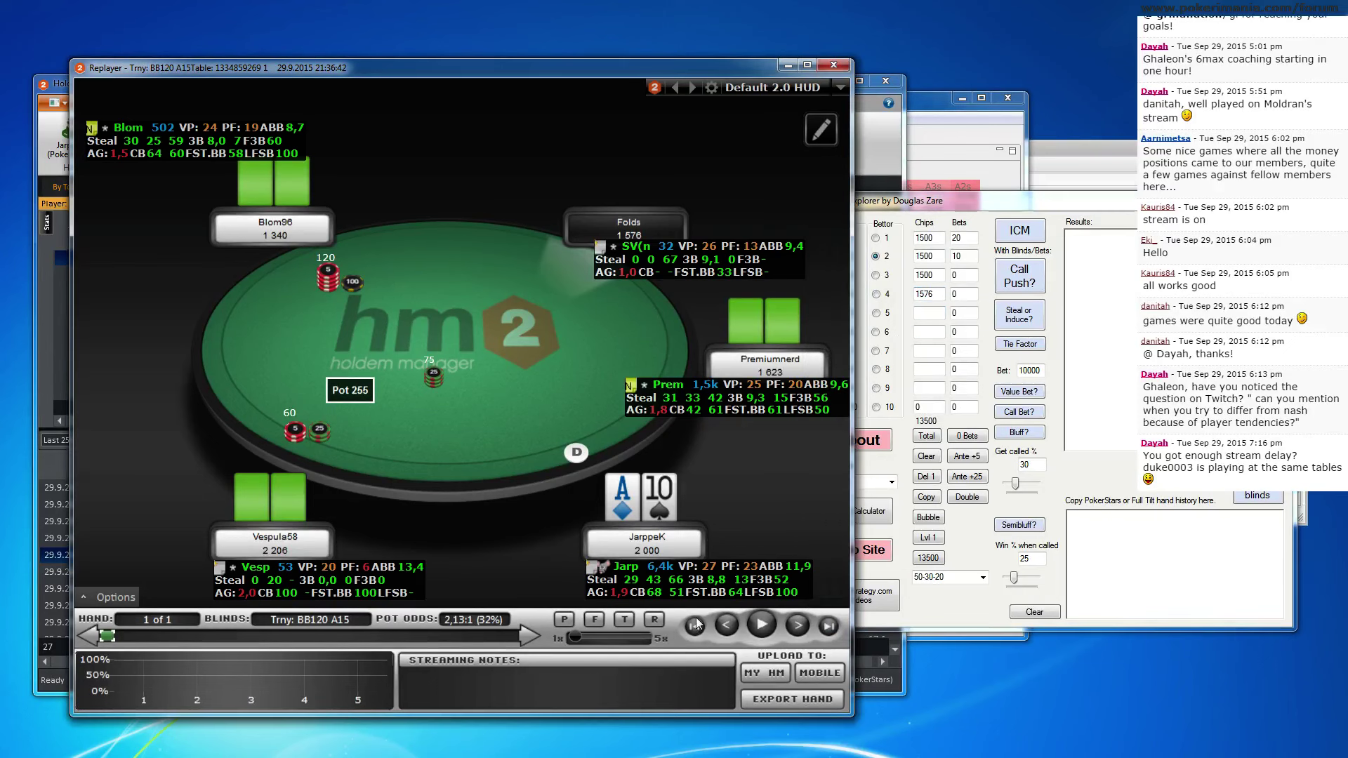
click(728, 629)
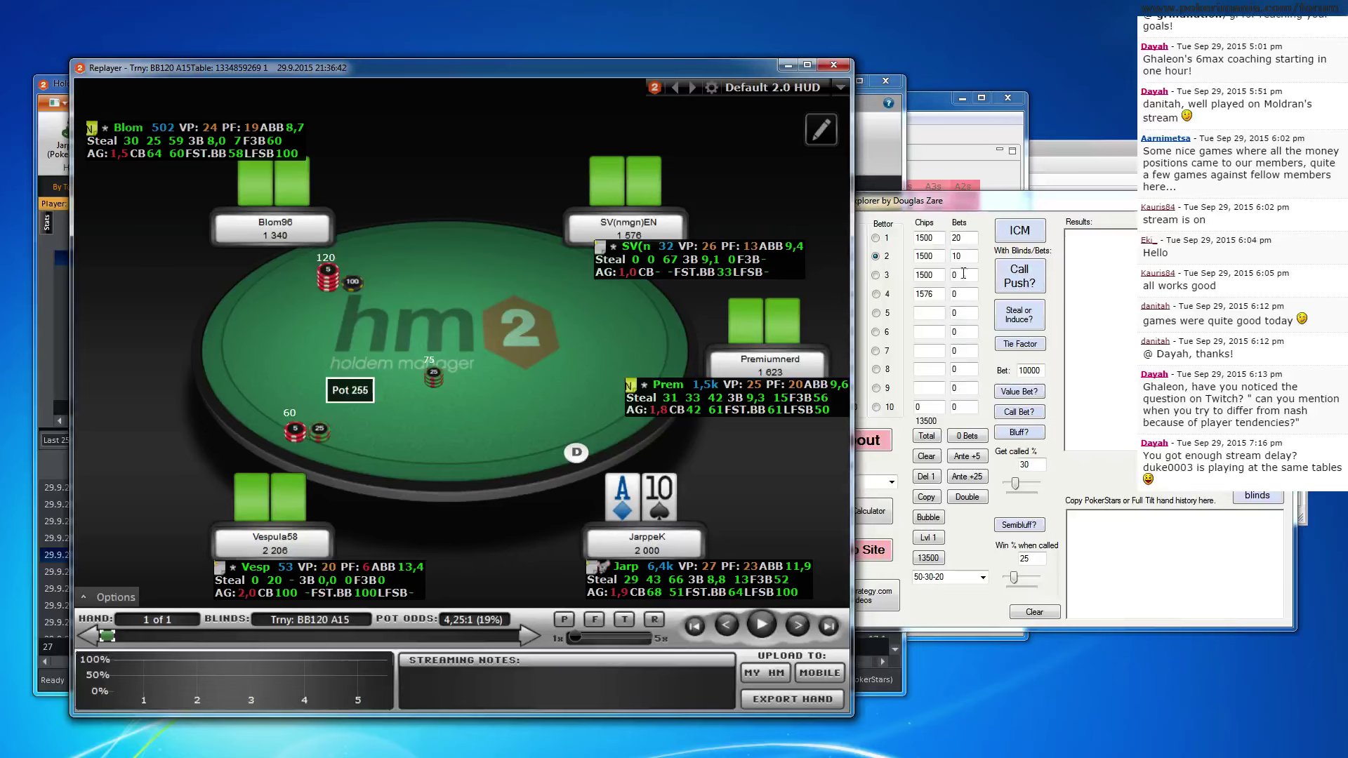
click(927, 275)
text(1)
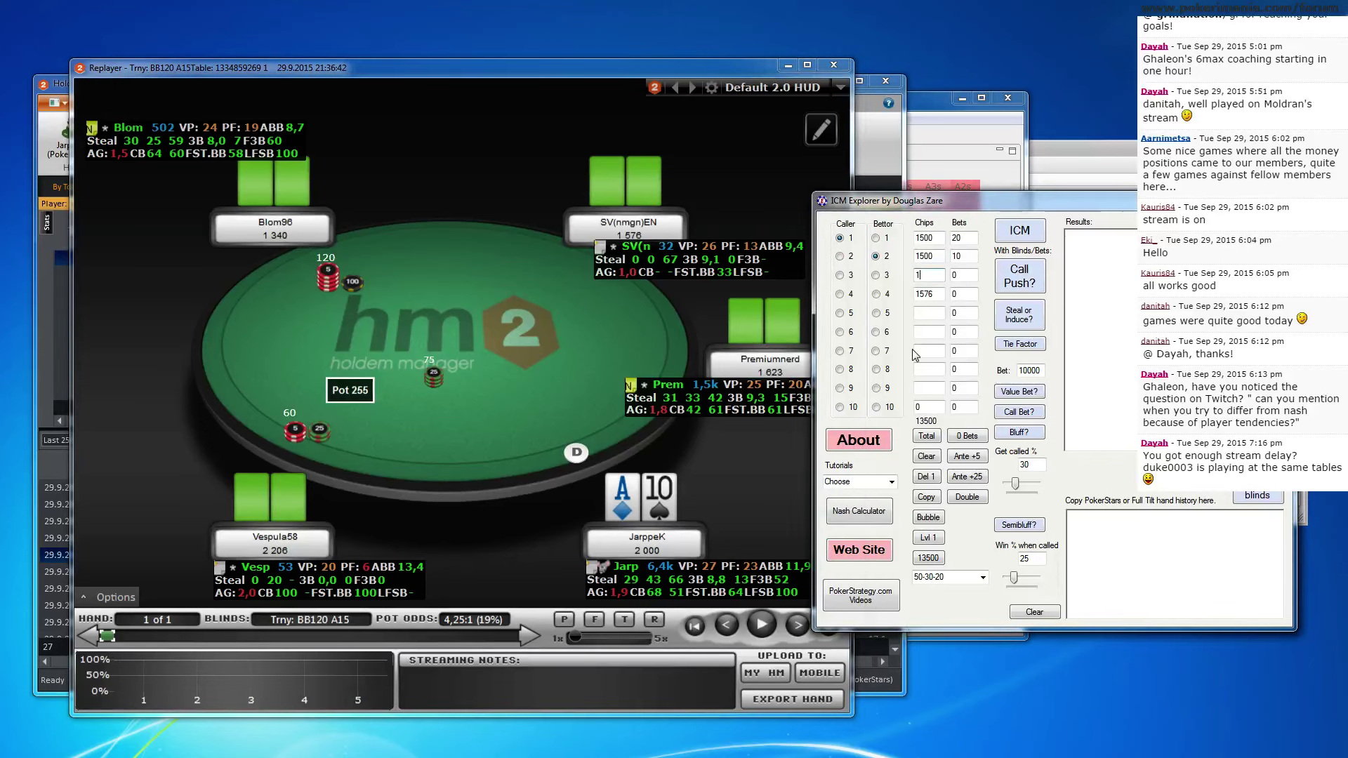
text(623)
key(shift+Tab)
text(2000)
Set the stacks of players 5, 4, 3 and 2 to 1576, 1623, 2000 and 2266
click(931, 316)
text(1576)
double_click(927, 294)
text(1623)
double_click(926, 274)
text(2000)
double_click(934, 256)
text(2266)
Set player 1's stack to 1500, and bring the bets including antes to 135, 75 and 15 for each remaining player
double_click(941, 240)
text(1500)
key(Tab)
text(1)
key(Tab)
text(0)
click(979, 457)
click(979, 457)
click(979, 457)
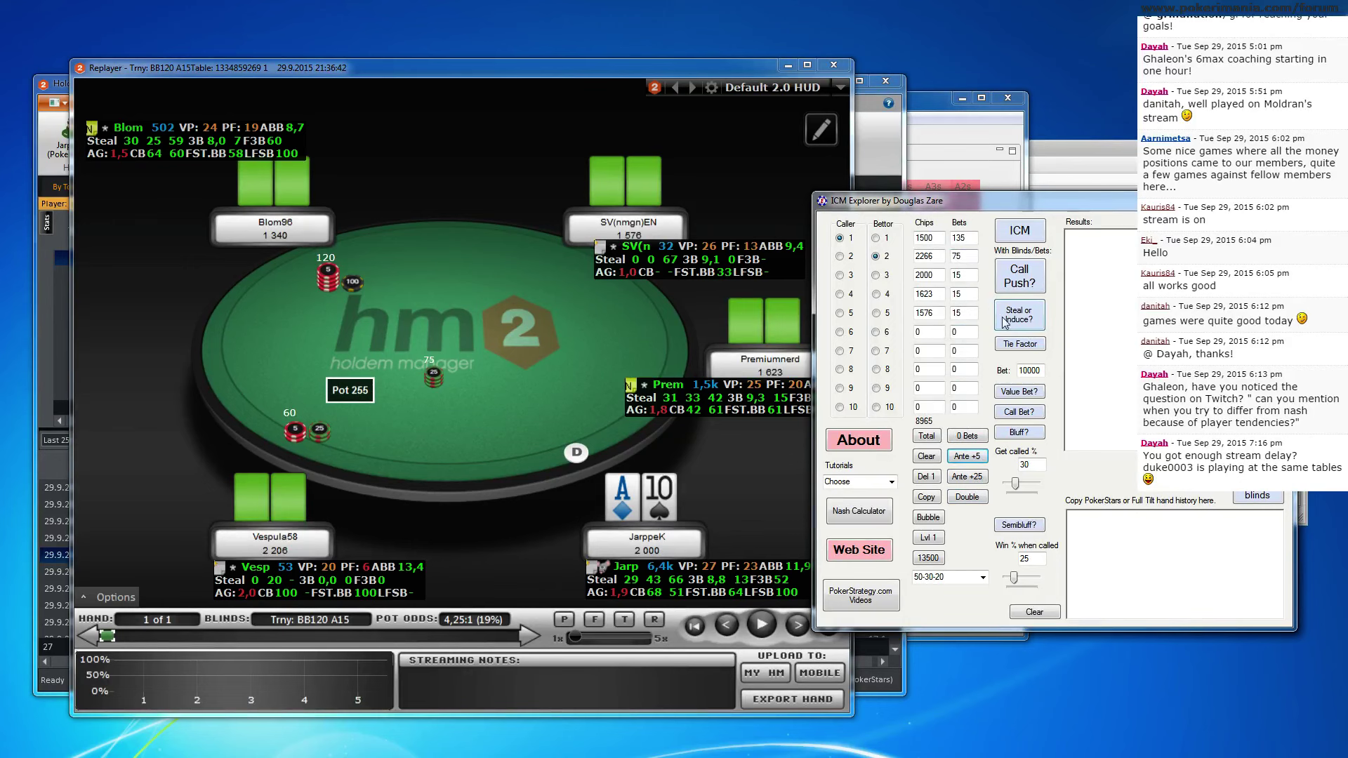
Calculate the Call Push result with player 3 as caller and player 4 as bettor
click(840, 275)
click(882, 295)
click(1018, 276)
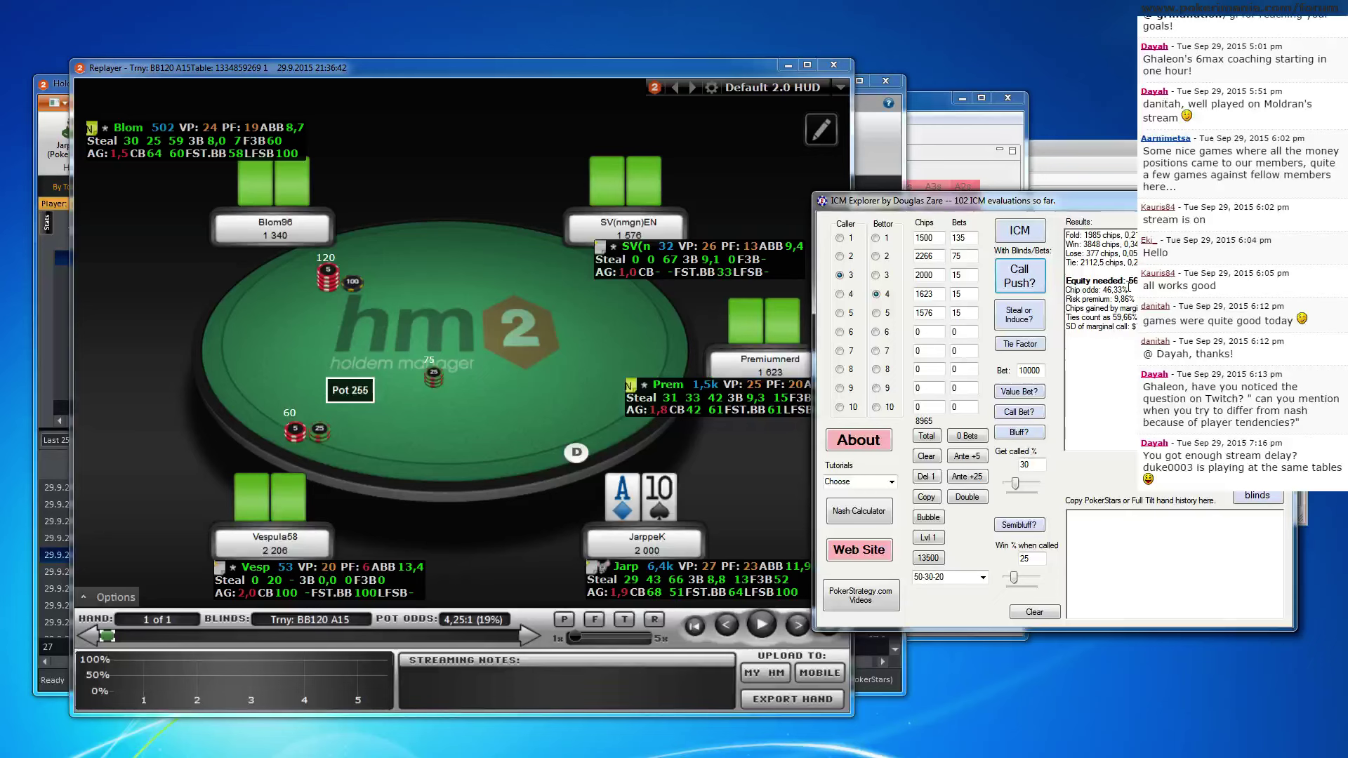
Examine the equity needed, chip odds and risk premium in the call results, and close ICM Explorer
drag(1128, 289, 1104, 290)
drag(1134, 299, 1111, 299)
click(1111, 300)
drag(1114, 300, 1128, 300)
drag(1128, 280, 1138, 280)
click(1068, 271)
double_click(1132, 280)
click(1131, 280)
double_click(1132, 281)
click(1131, 278)
double_click(1132, 281)
click(1134, 298)
key(alt+F4)
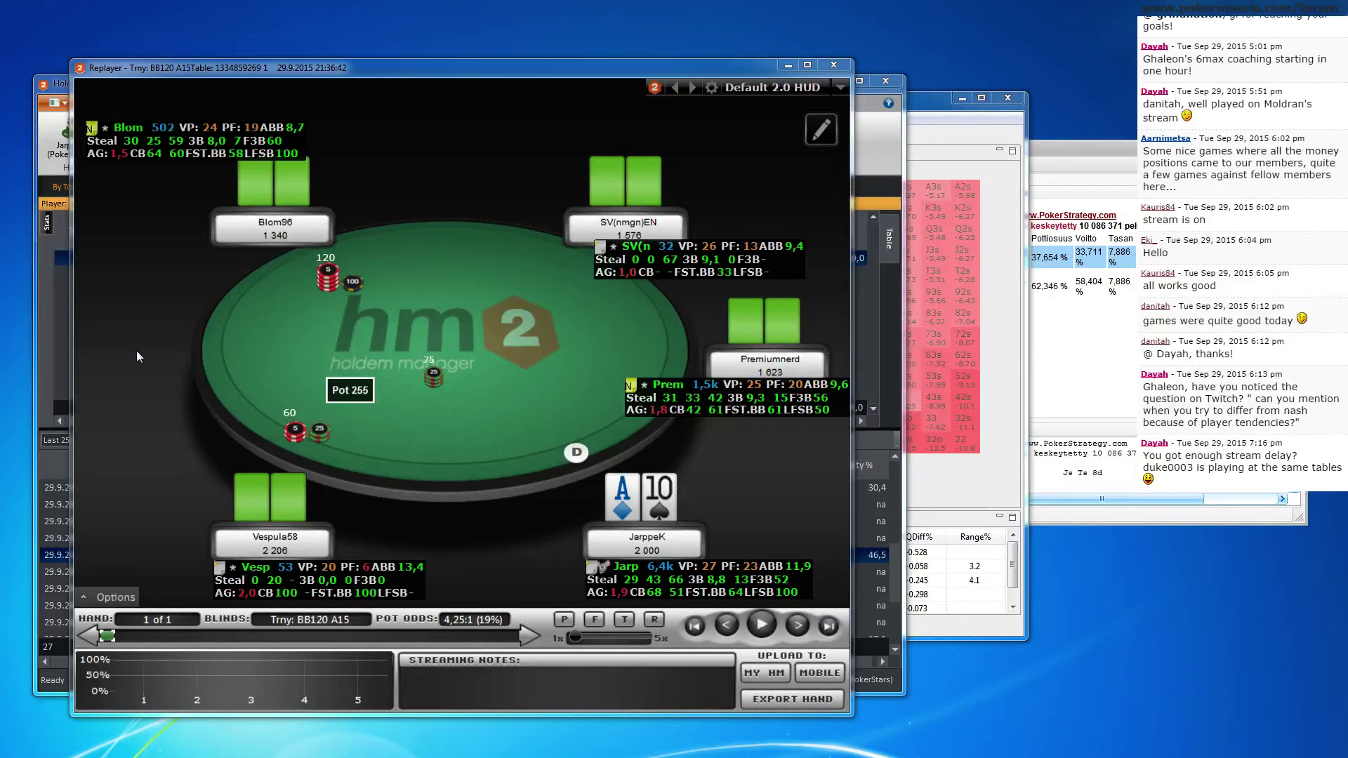
Open the 65 hand from 21:45 in the replayer and step through preflop to the opponent's flop bet
click(45, 317)
double_click(234, 539)
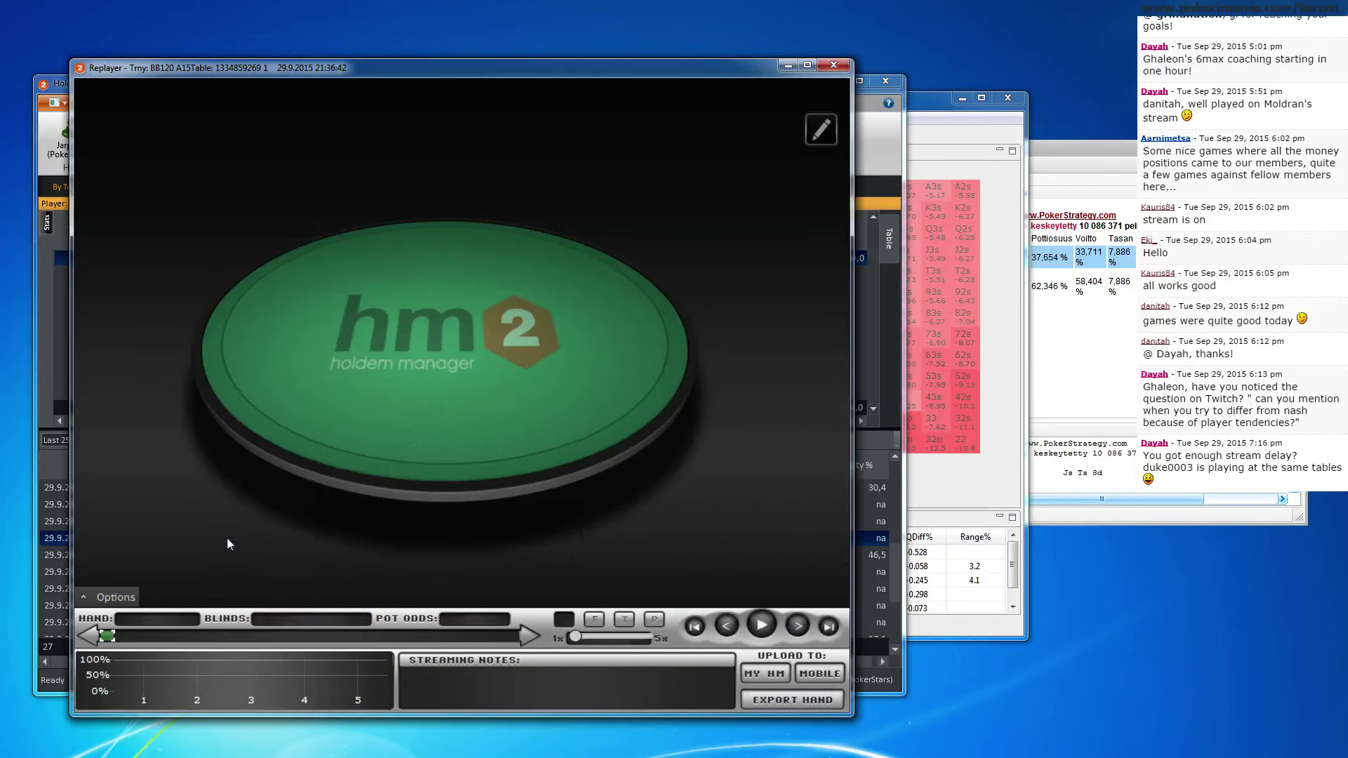
click(798, 626)
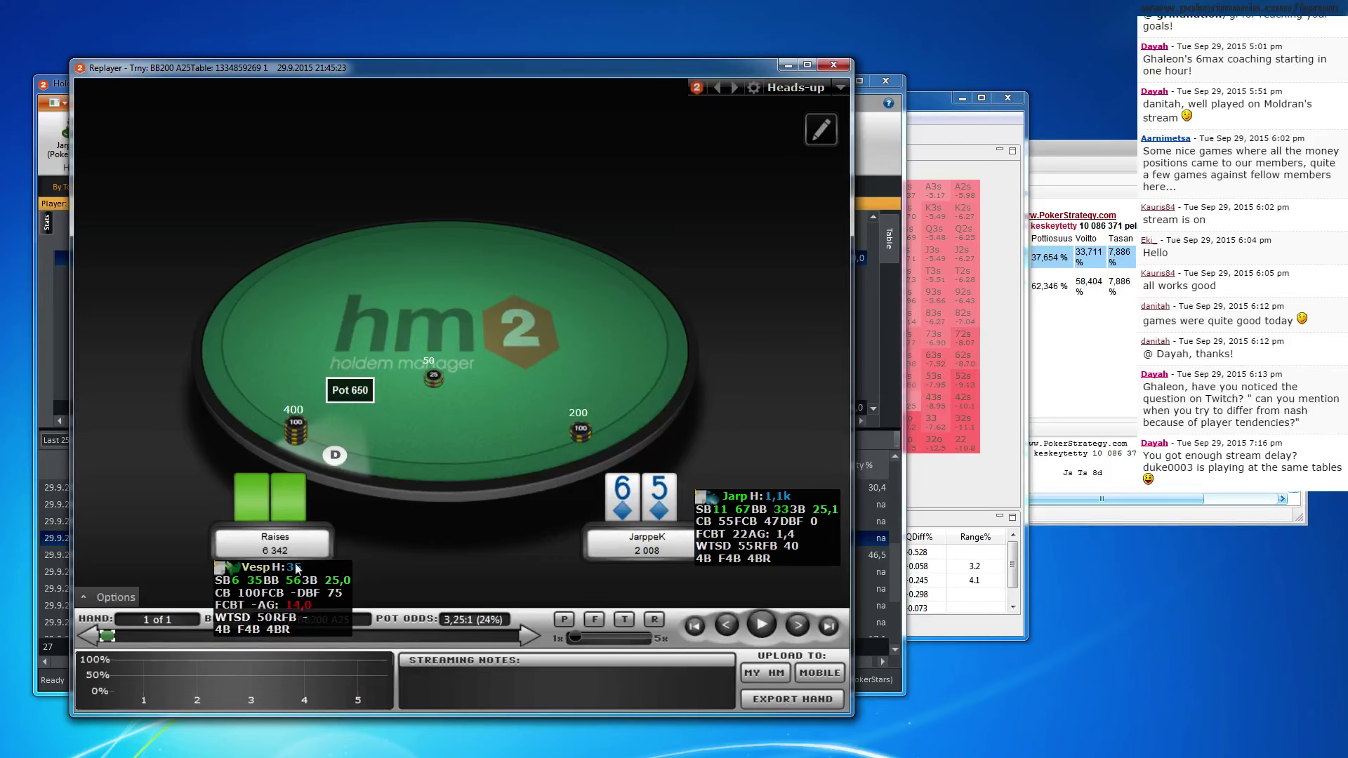
click(802, 628)
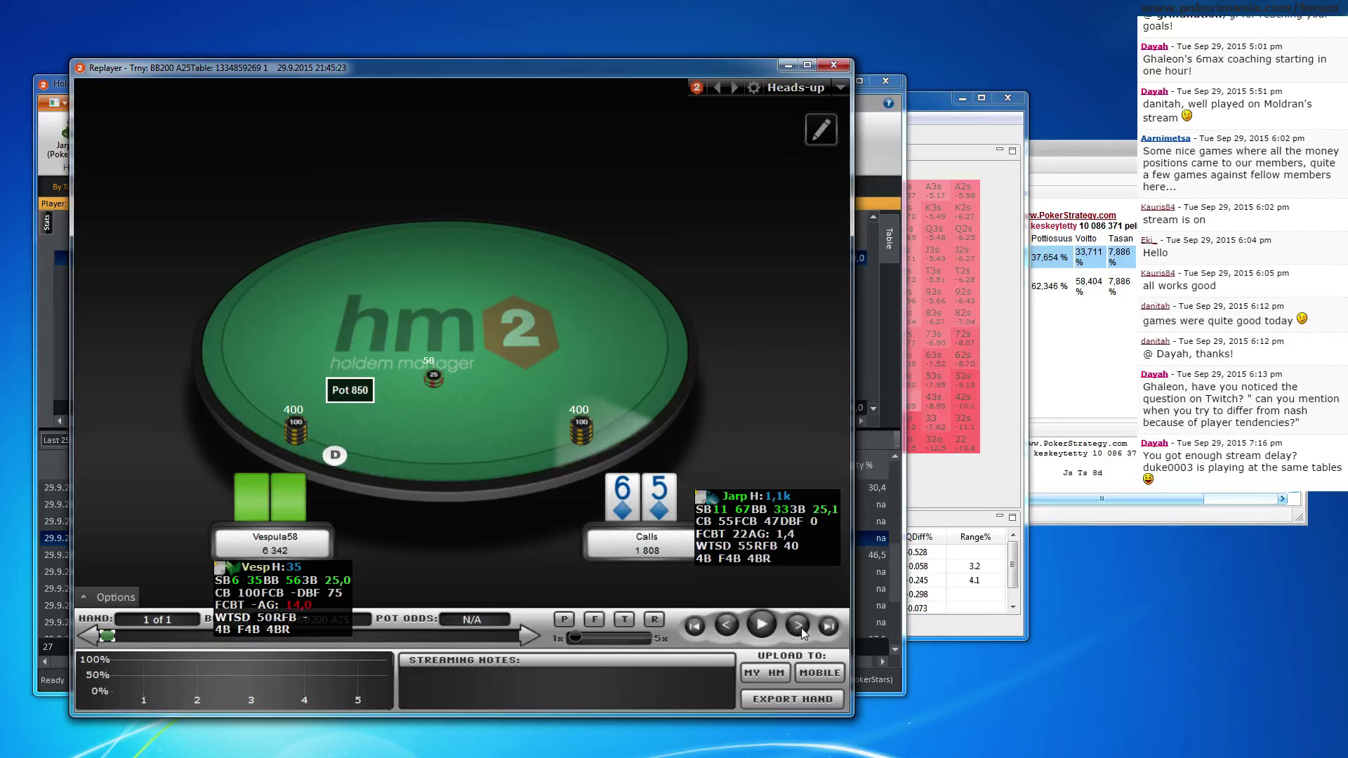
click(801, 628)
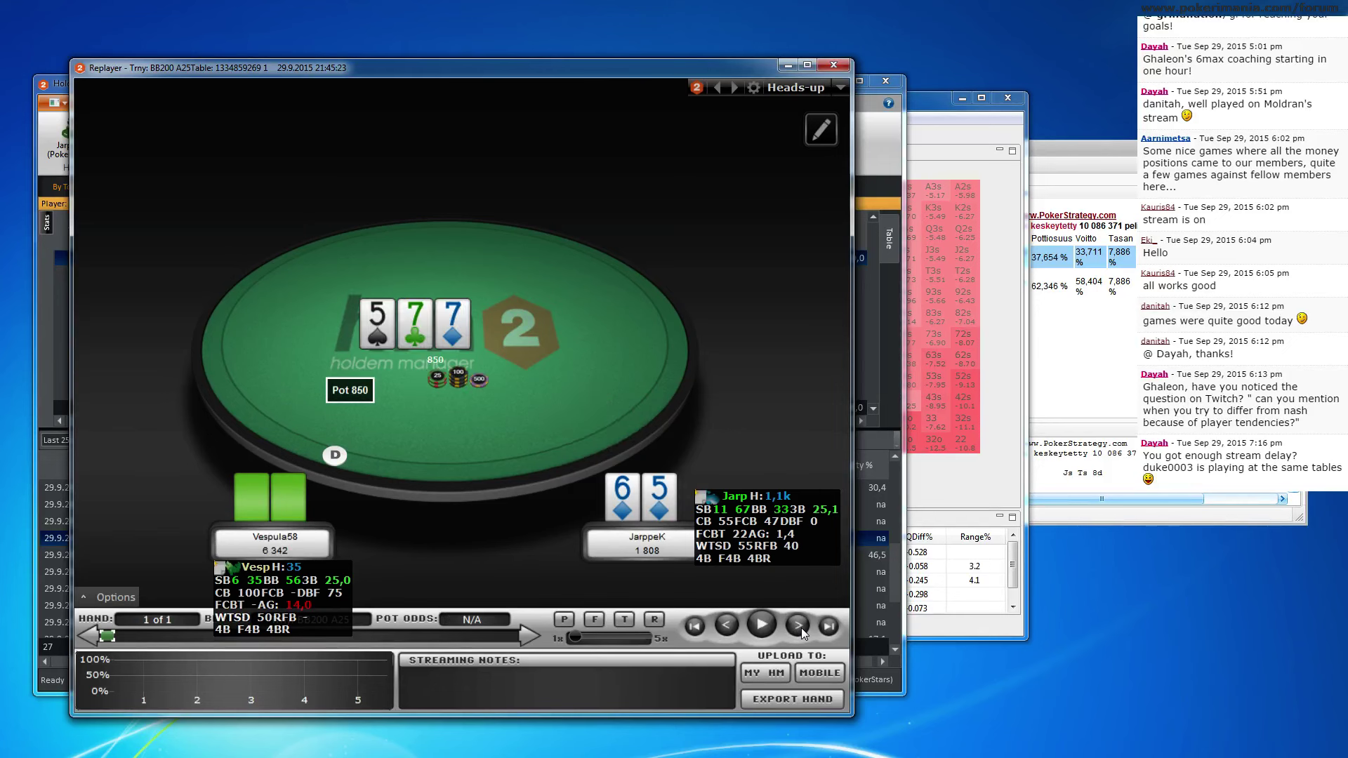
click(801, 628)
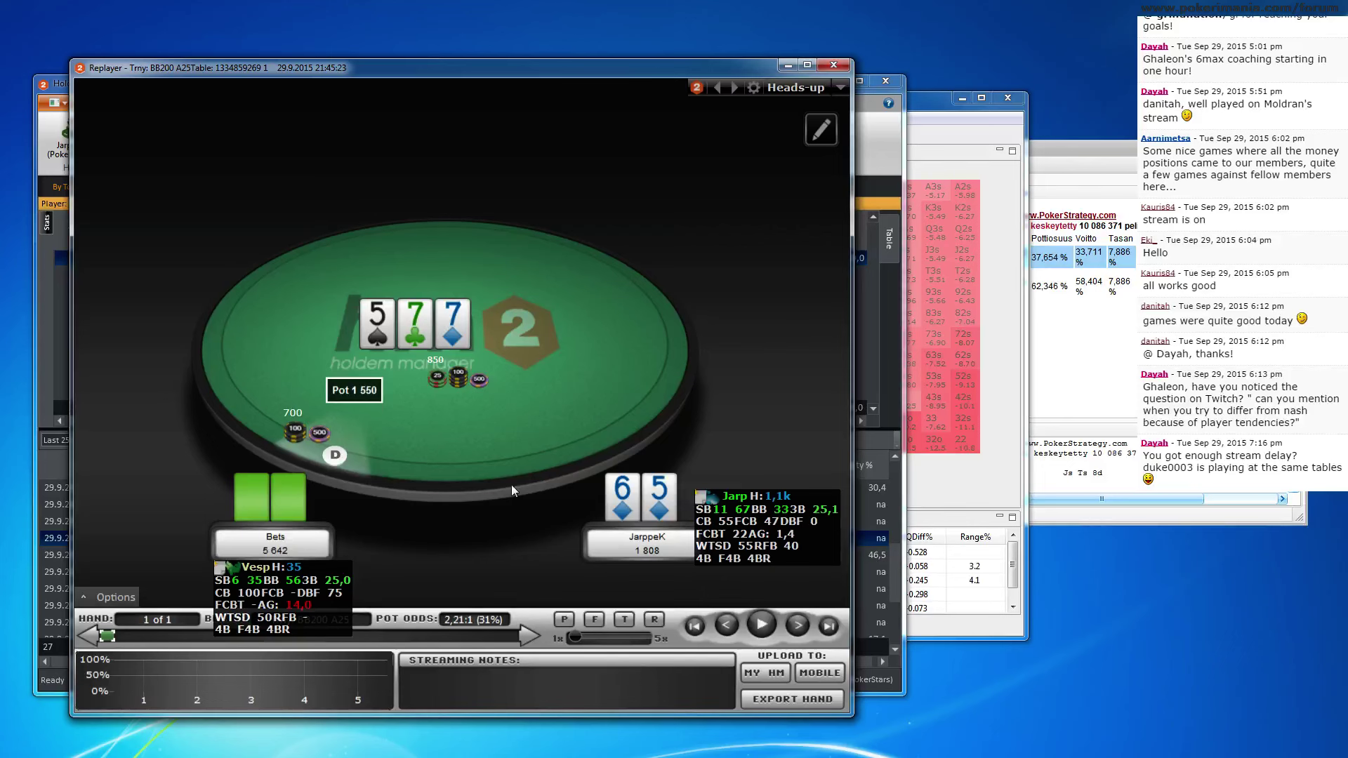
Step through the 65 hand's flop call, turn and river to its end, and close the replayer
click(798, 626)
click(799, 626)
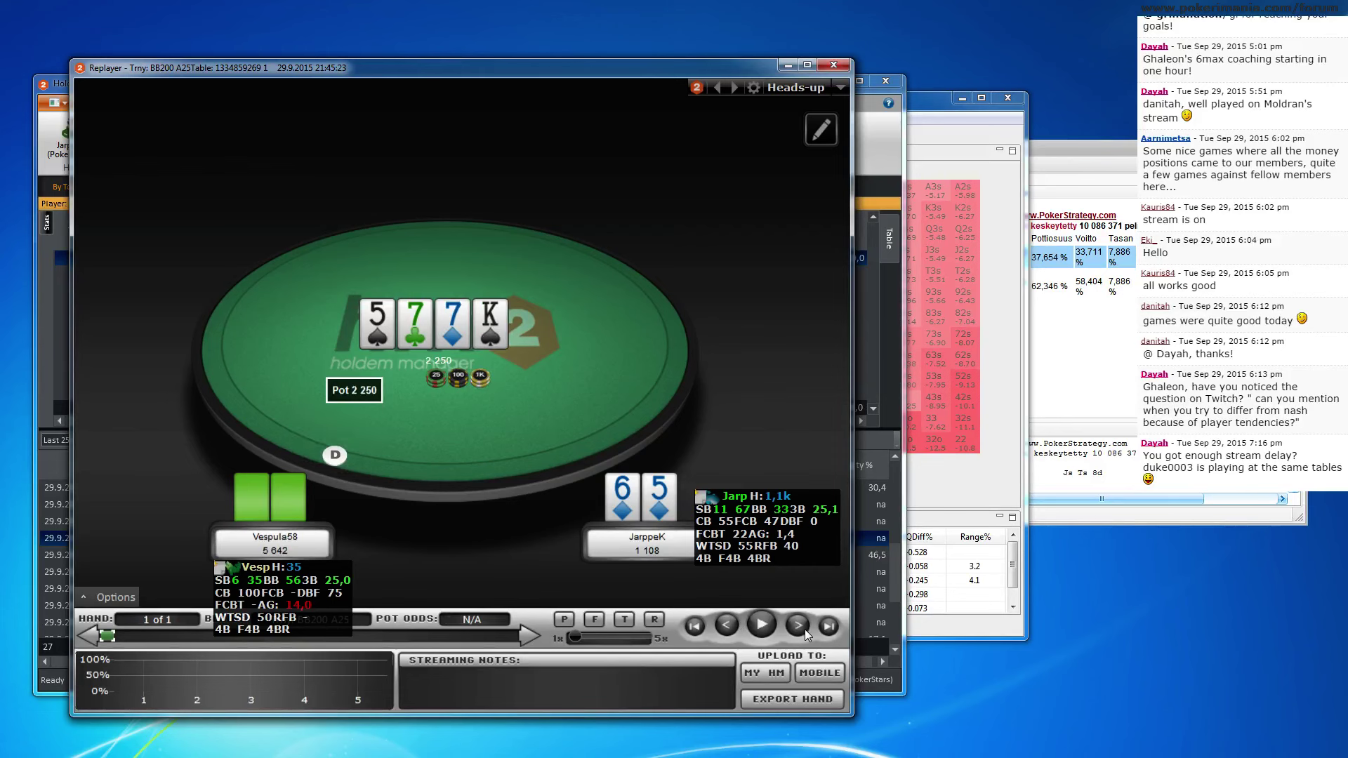
click(798, 625)
click(798, 626)
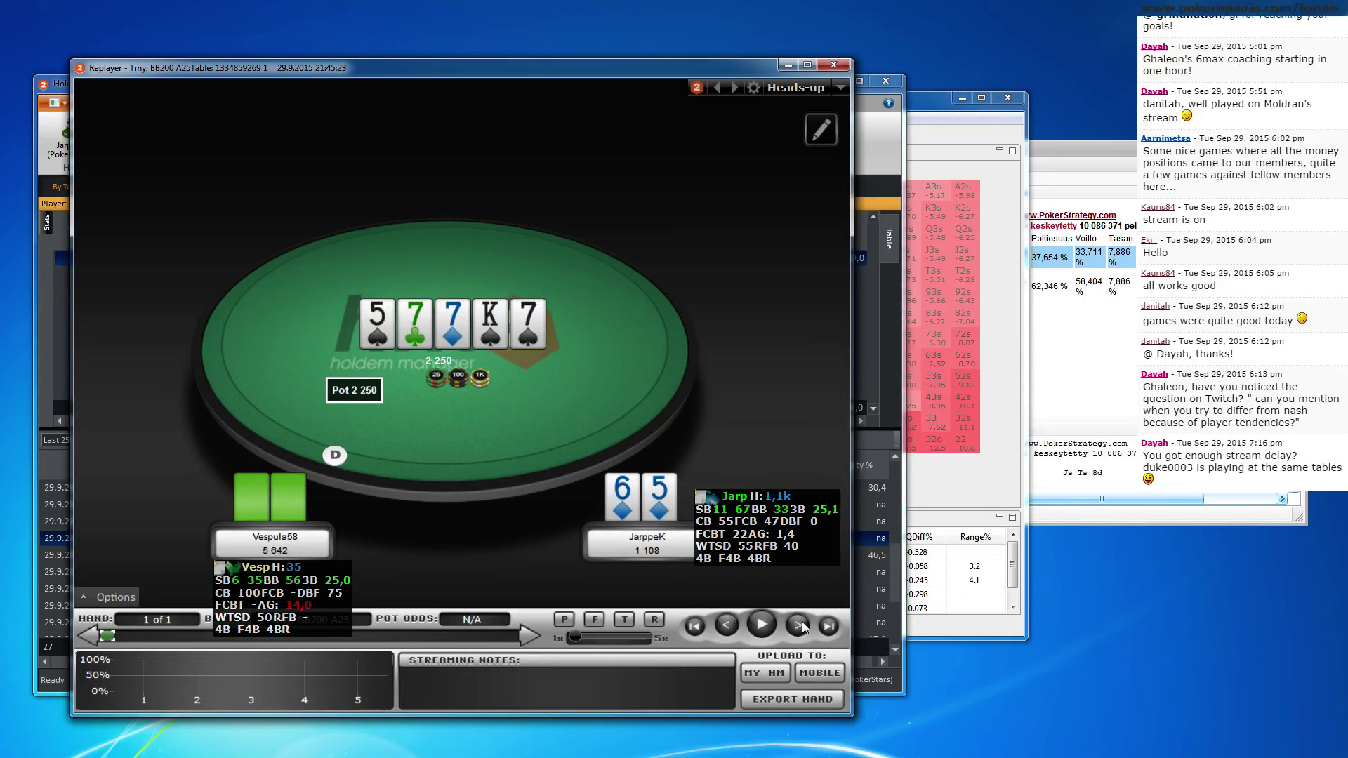
click(804, 626)
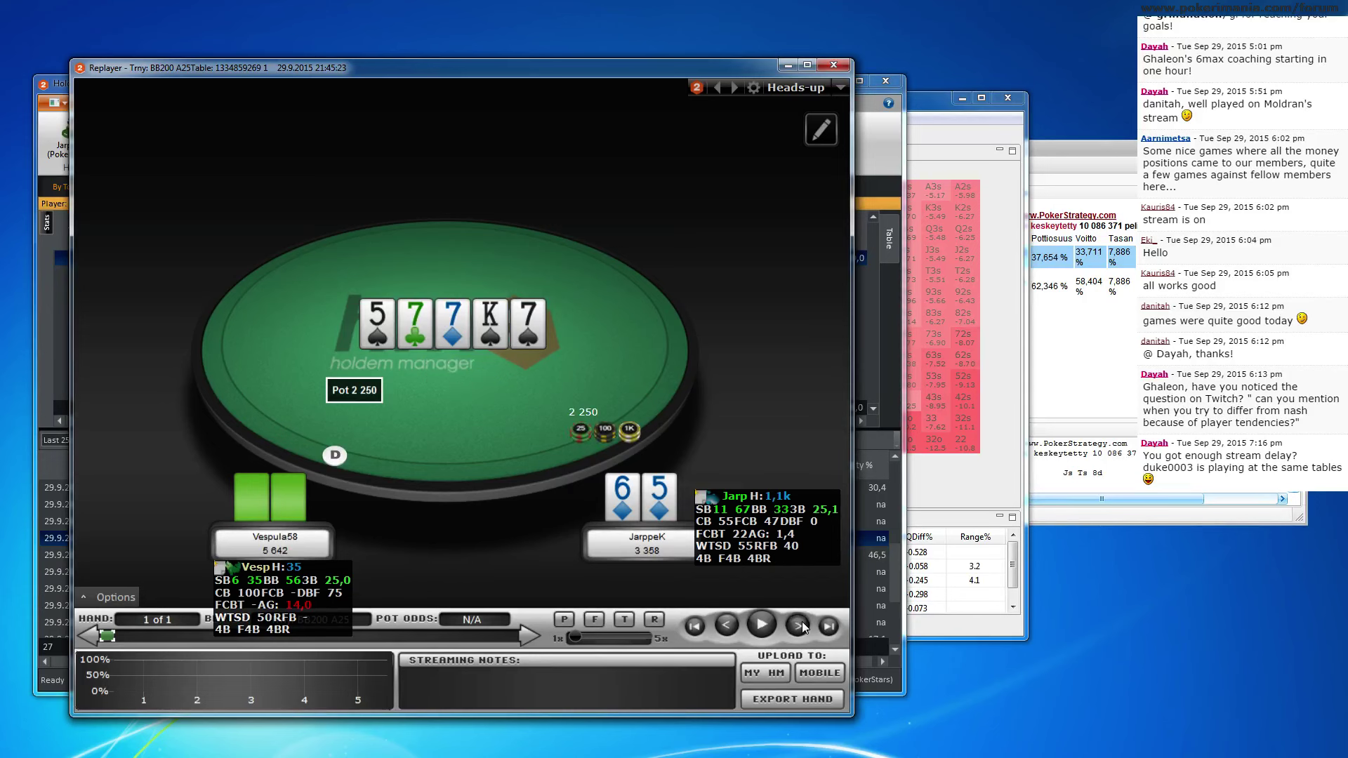
click(834, 66)
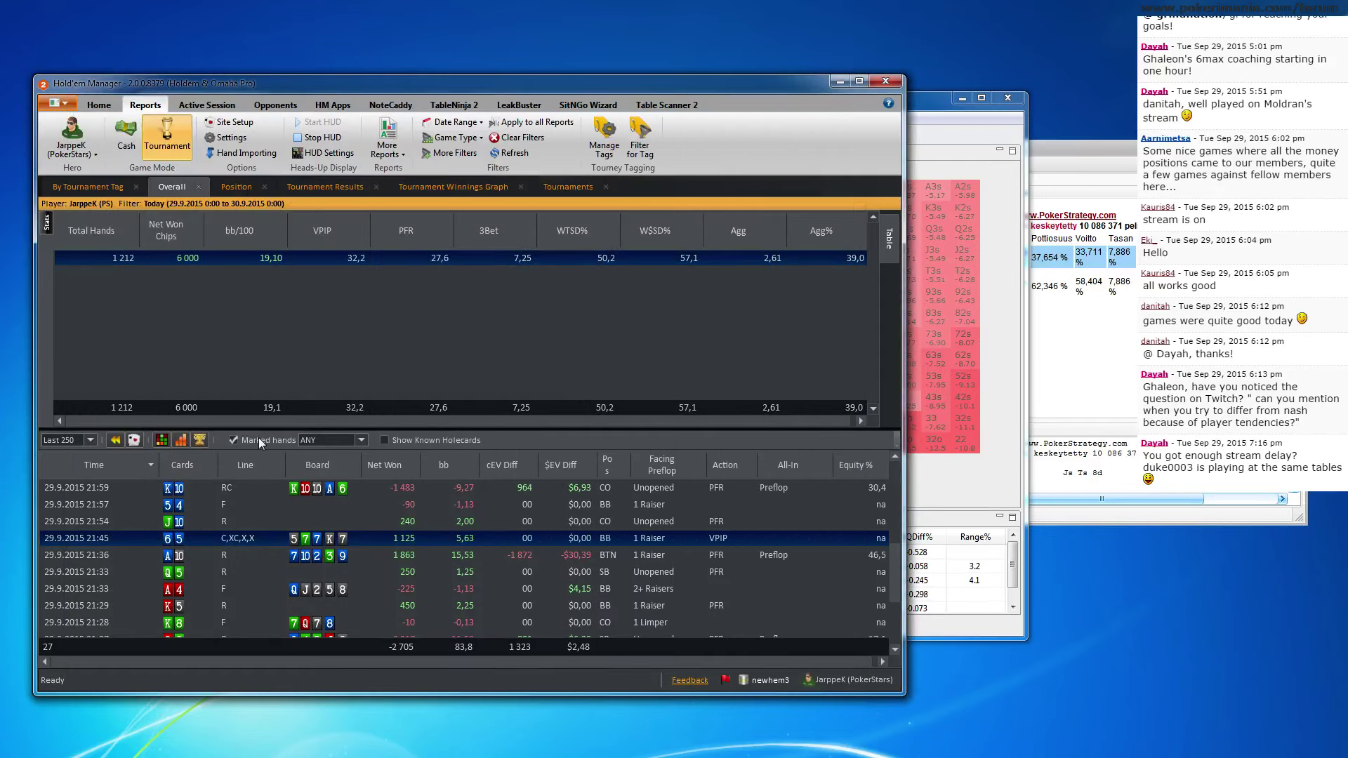
Replay the J10 hand from 21:54 up to the cutoff's all-in raise, and close the replayer
click(188, 527)
scroll(188, 527, up, 1)
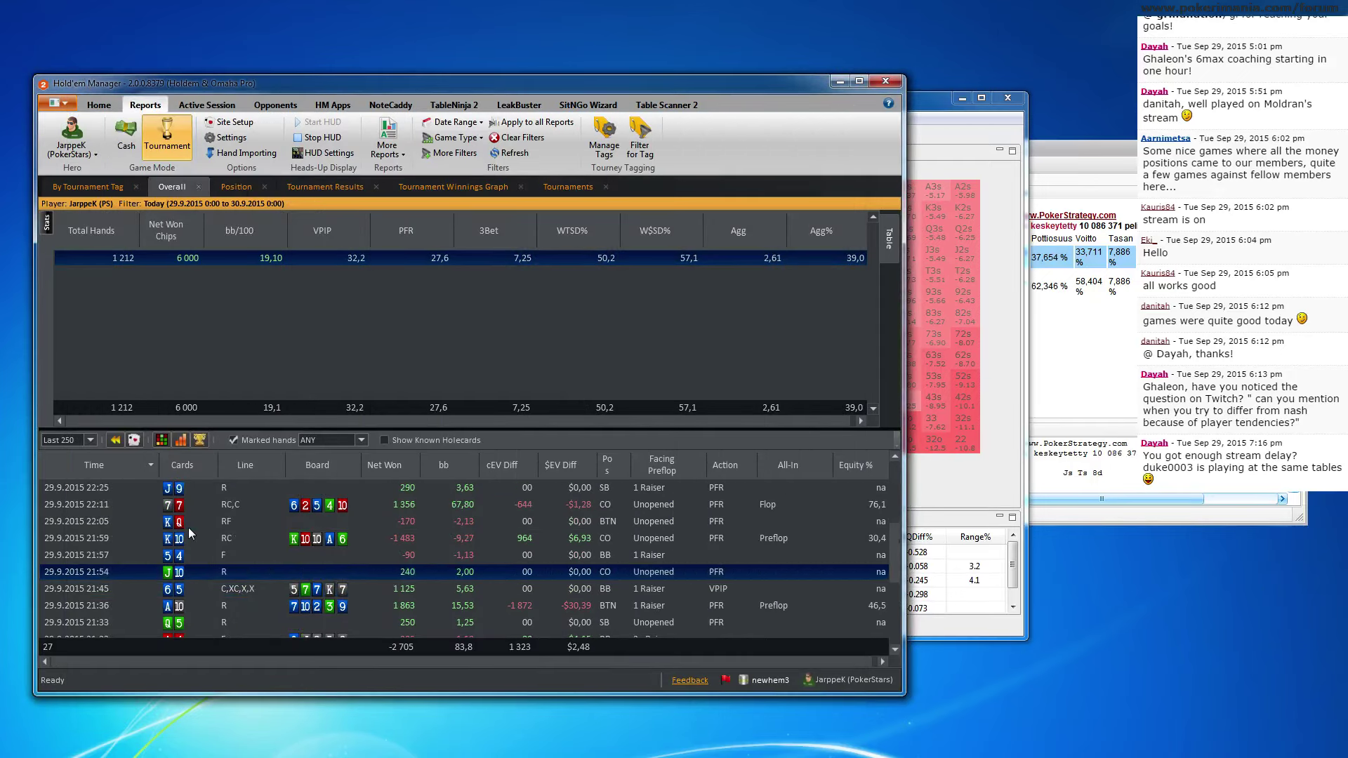
double_click(200, 569)
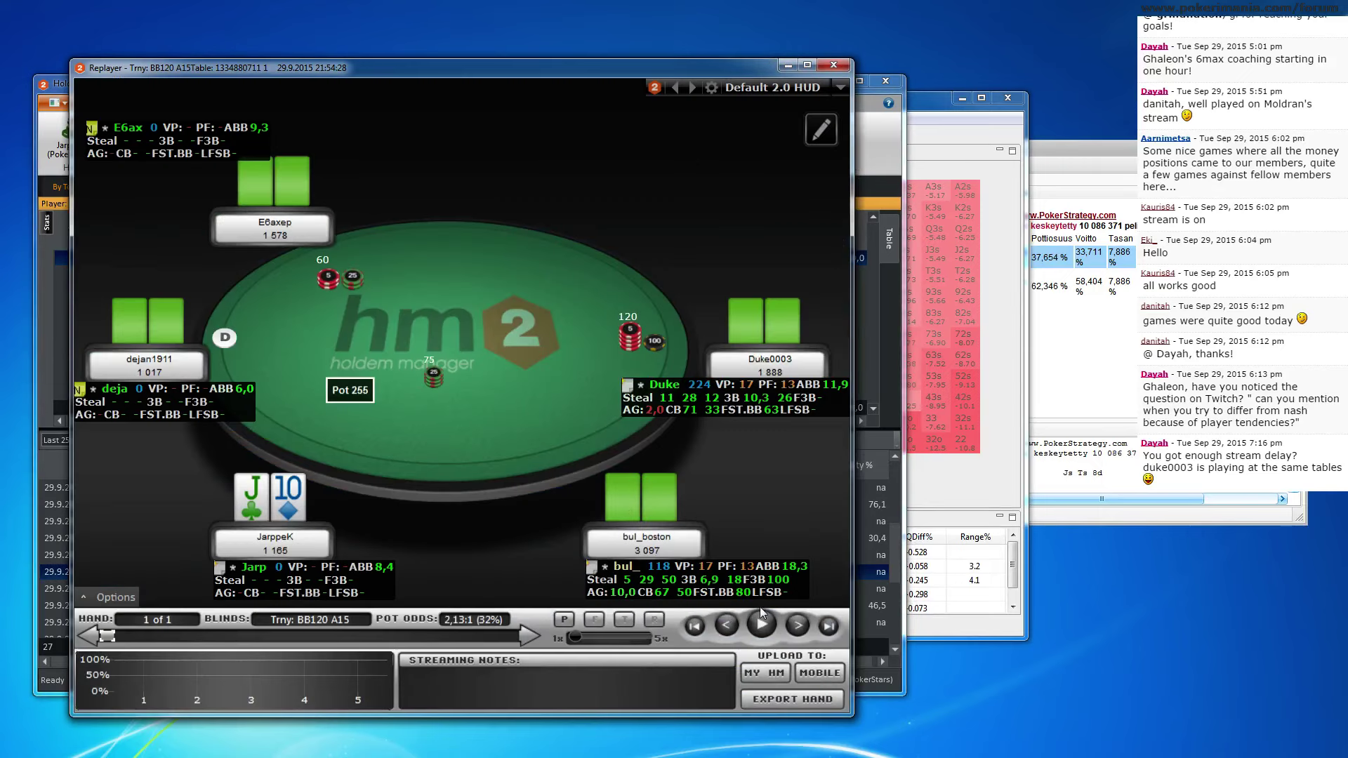
click(798, 626)
click(798, 626)
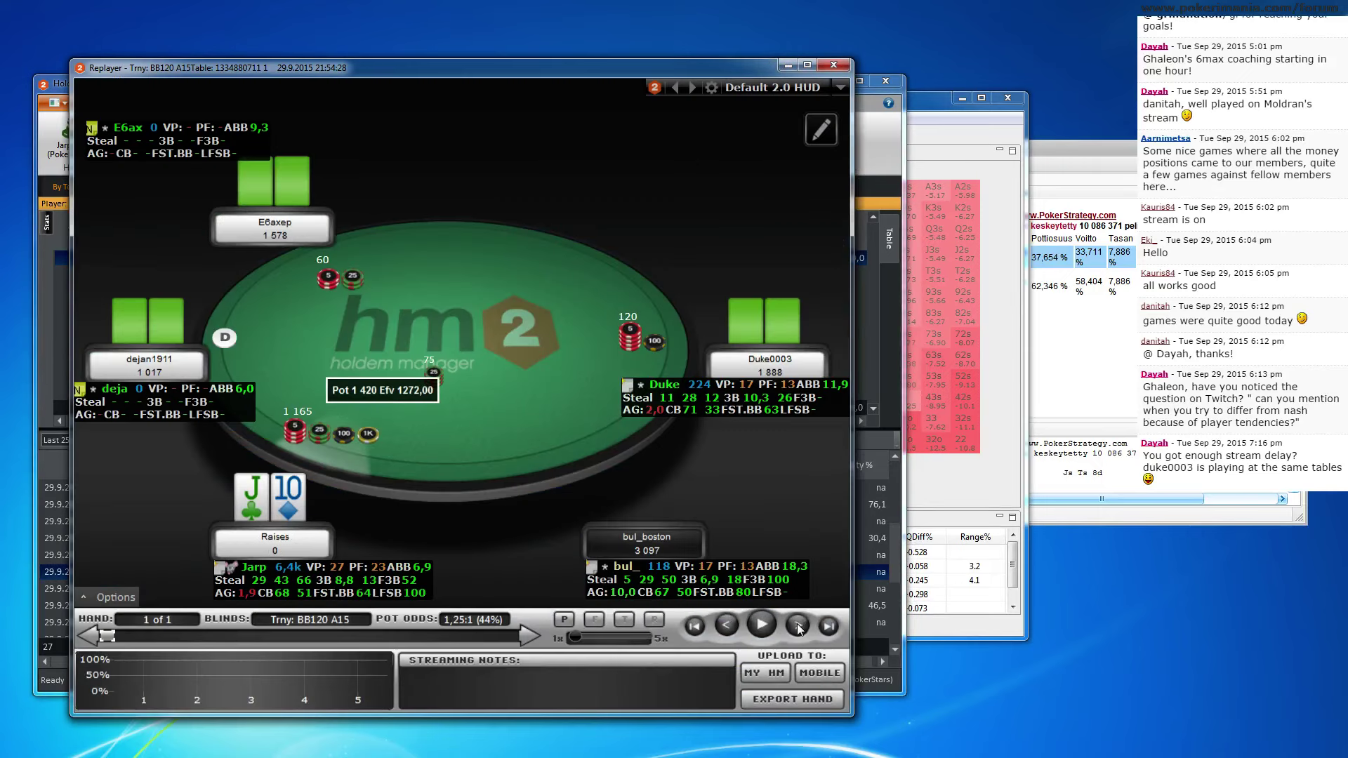
click(834, 66)
Replay the 54 hand from 21:57 up to the small blind's all-in raise, and close the replayer
click(232, 558)
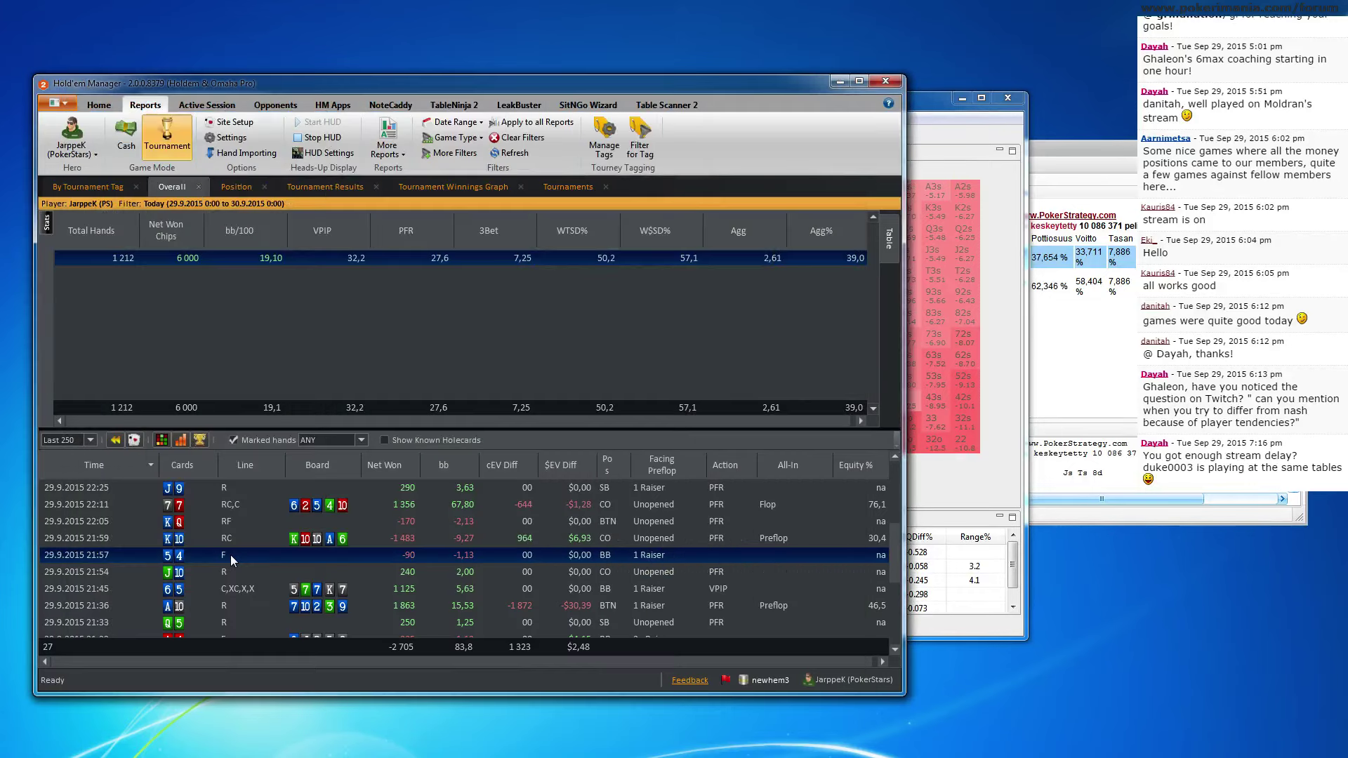
double_click(232, 558)
click(797, 625)
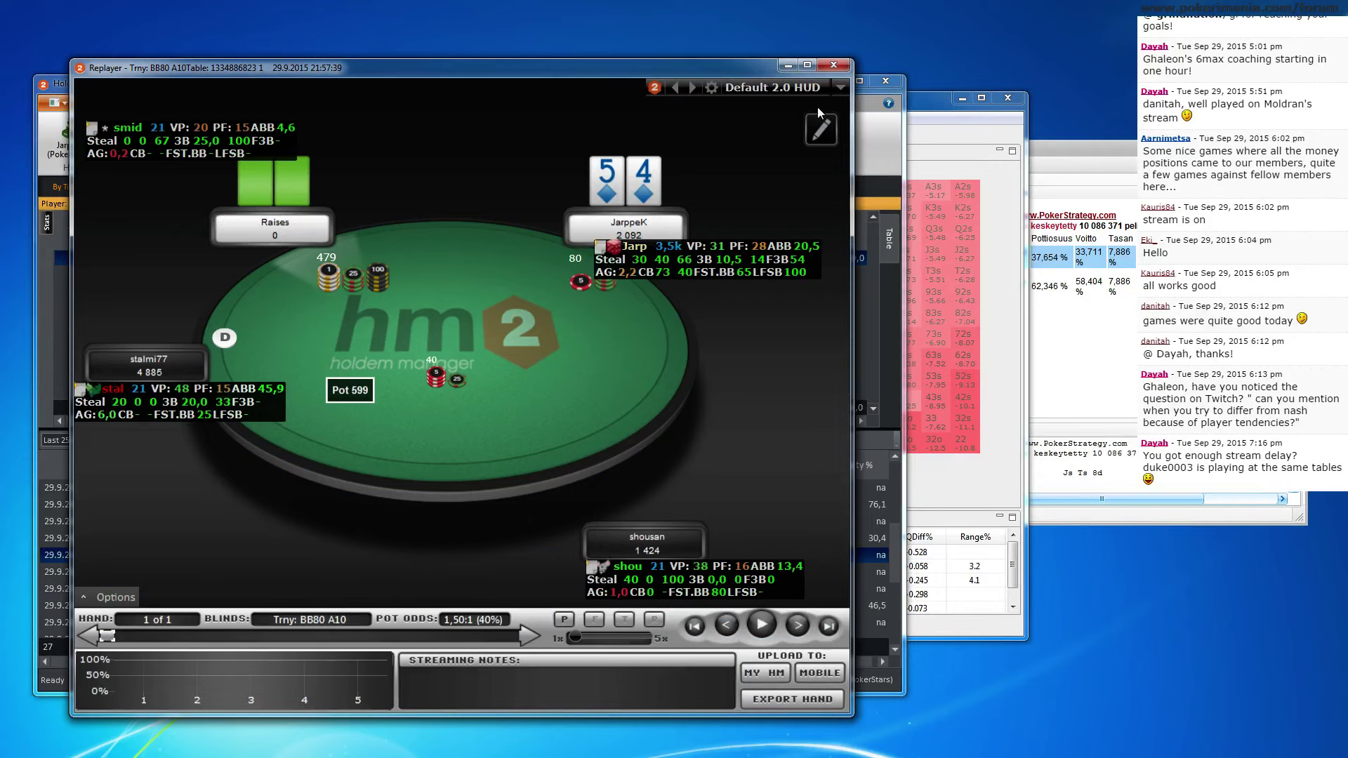
click(834, 65)
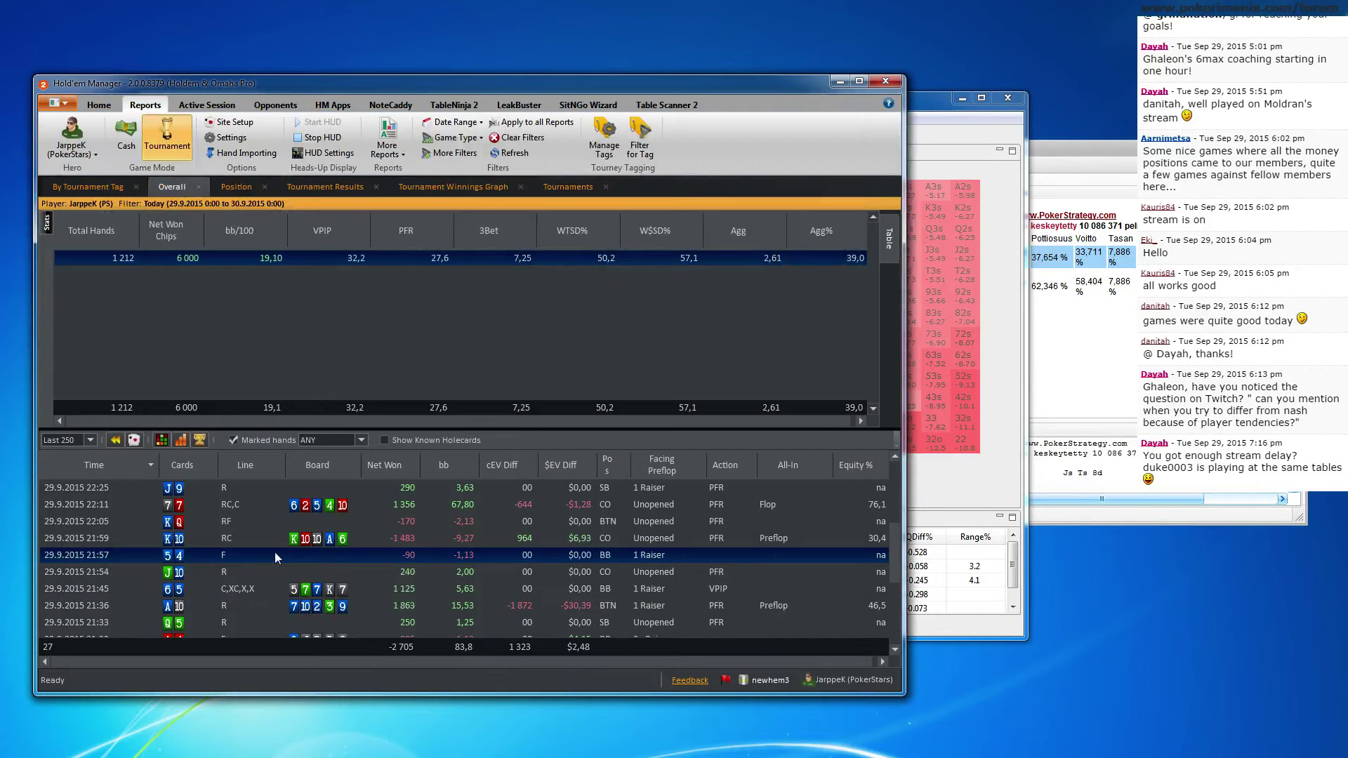
Copy the 54 hand from 21:57, calculate it as a basic hand with FGS in HoldemResources Calculator, and show the big blind's calling range
right_click(275, 557)
click(320, 641)
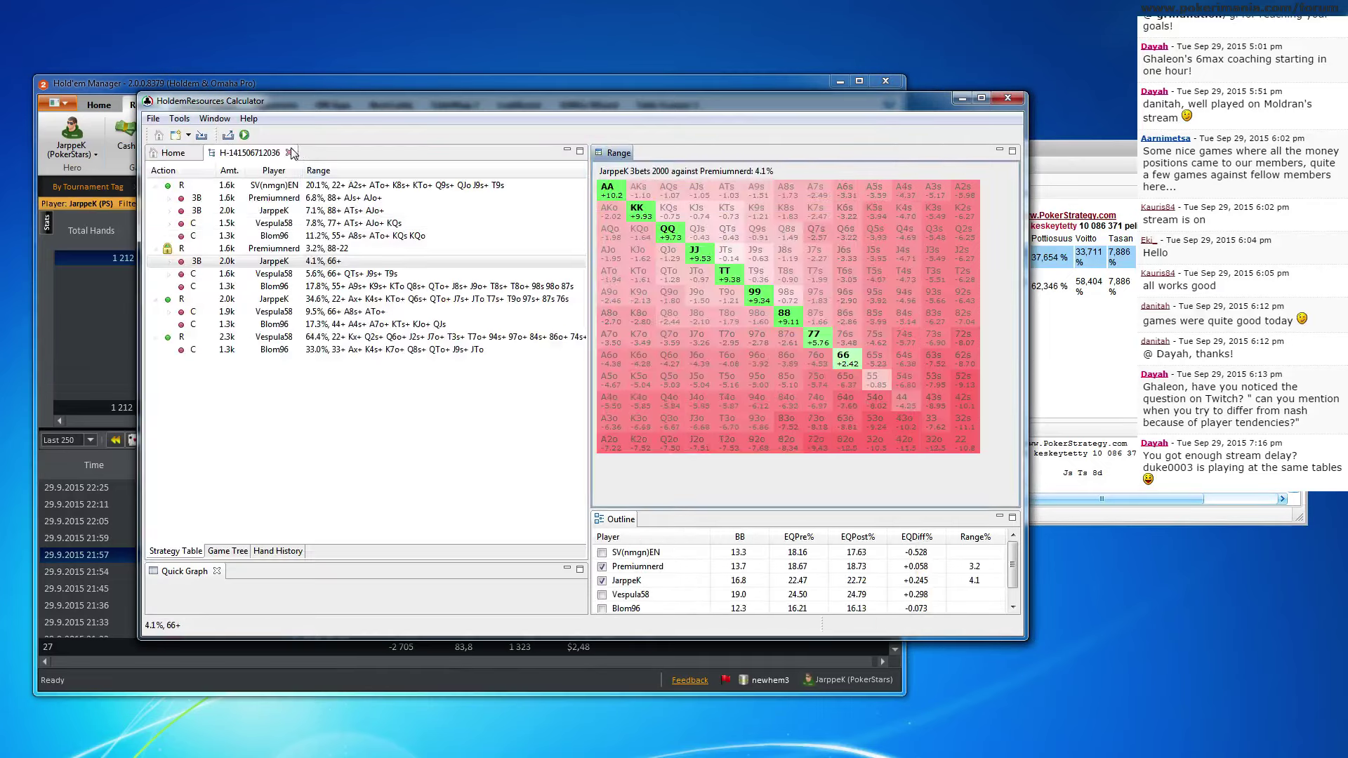
click(292, 153)
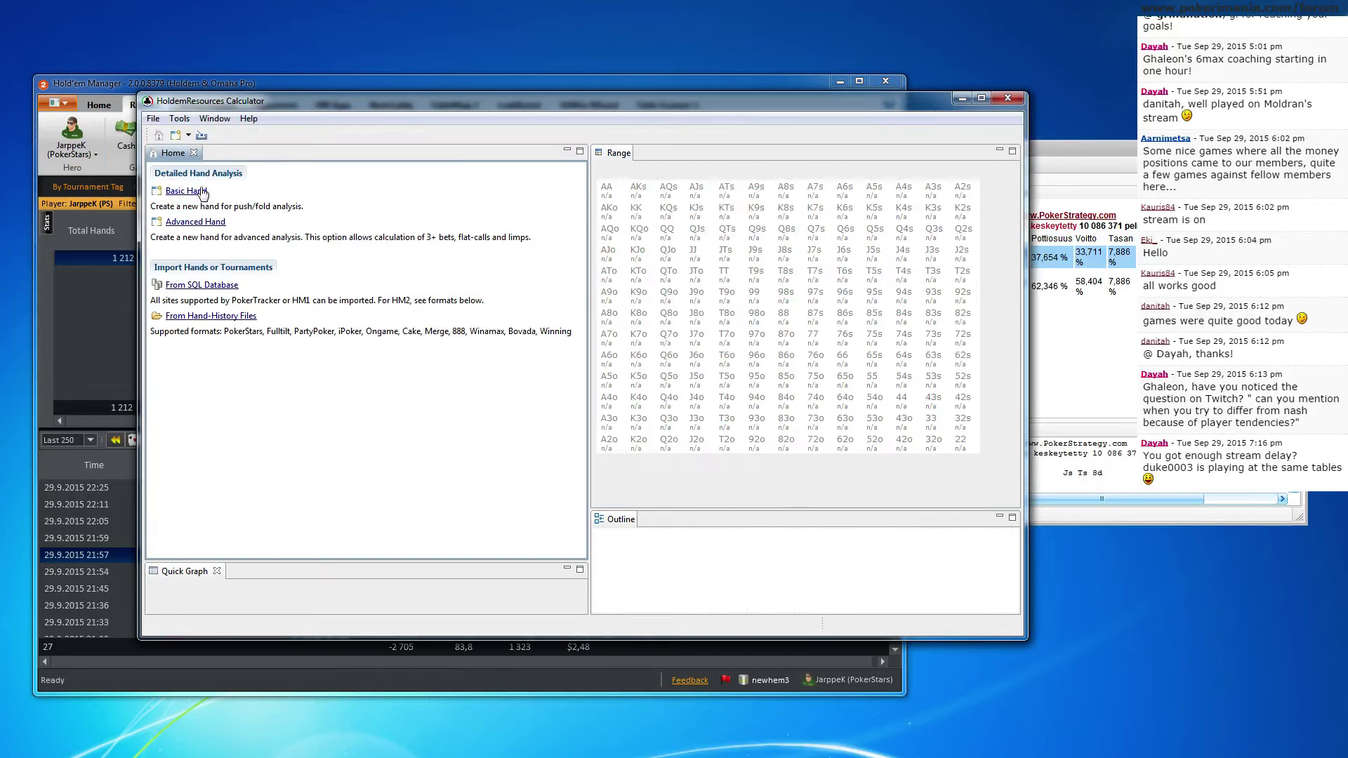
click(186, 191)
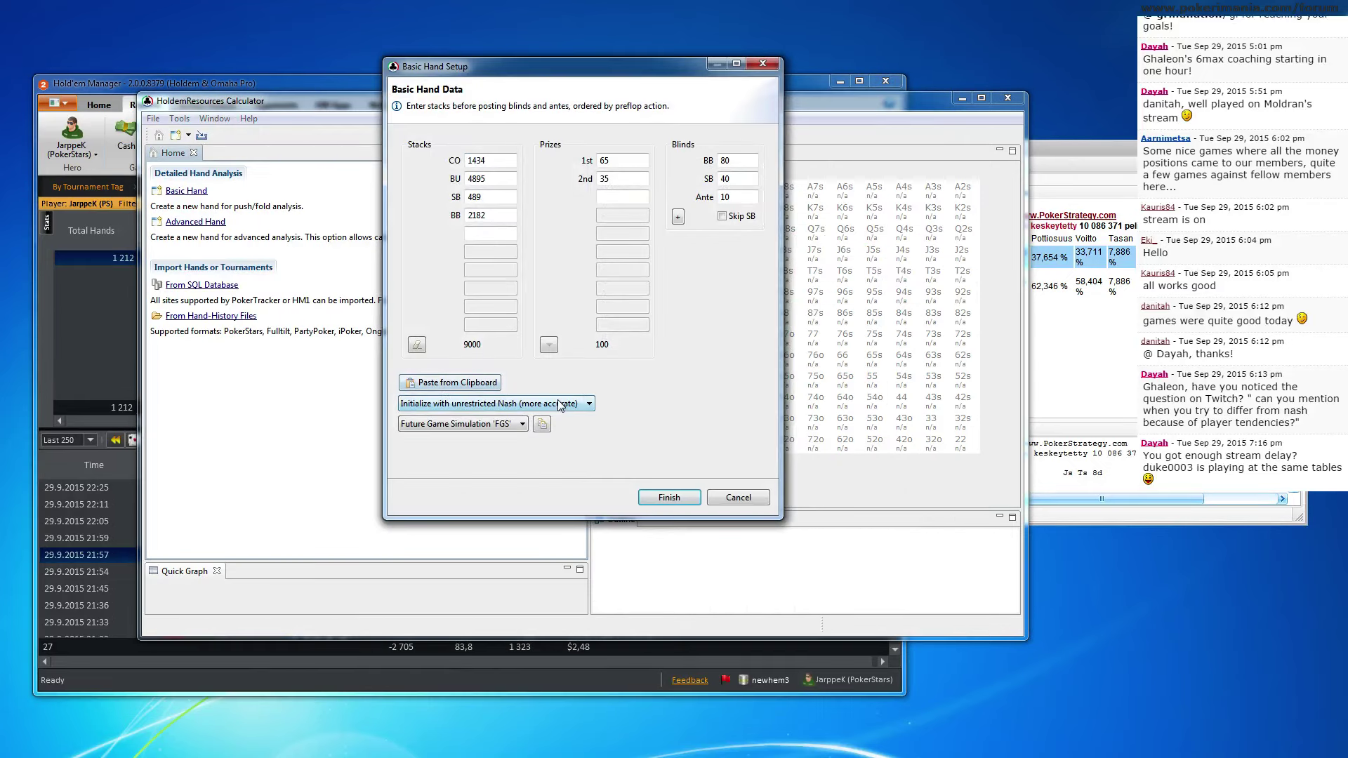
click(667, 497)
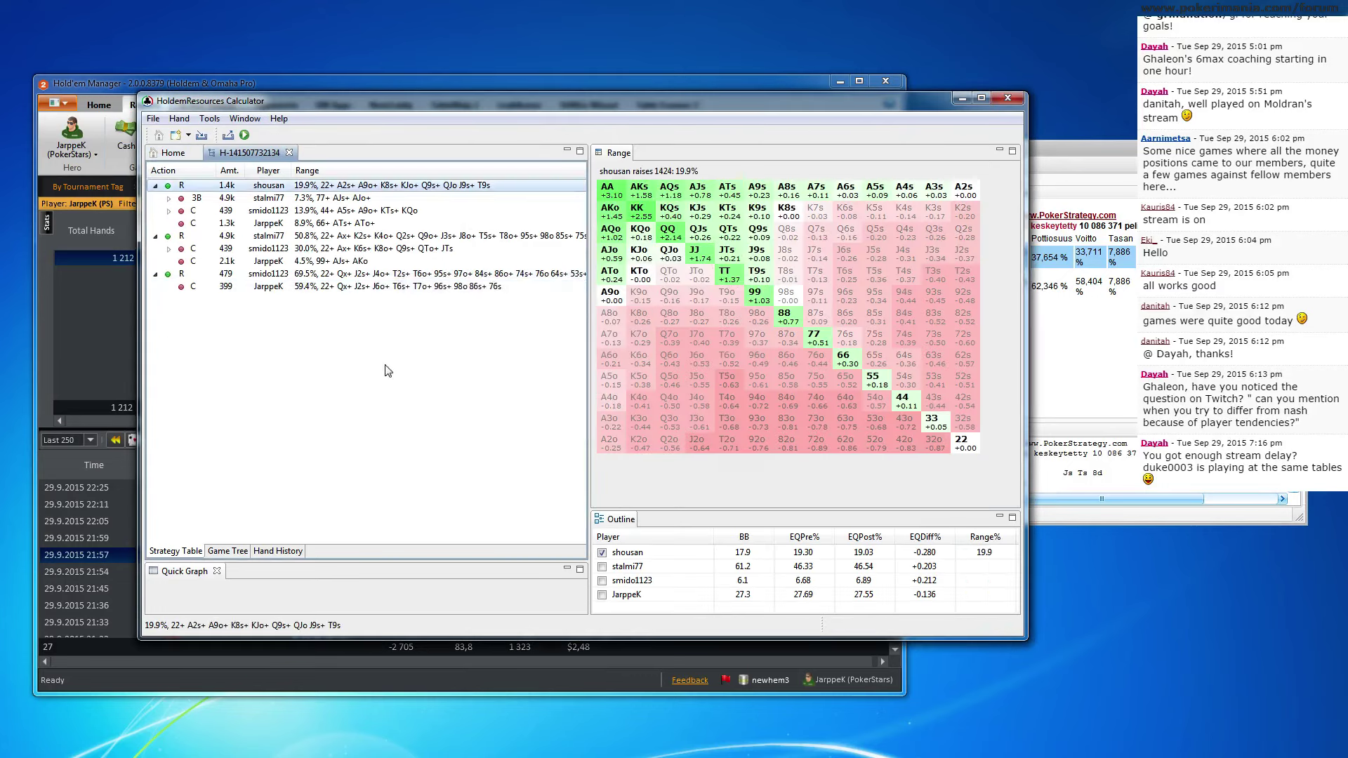
click(361, 287)
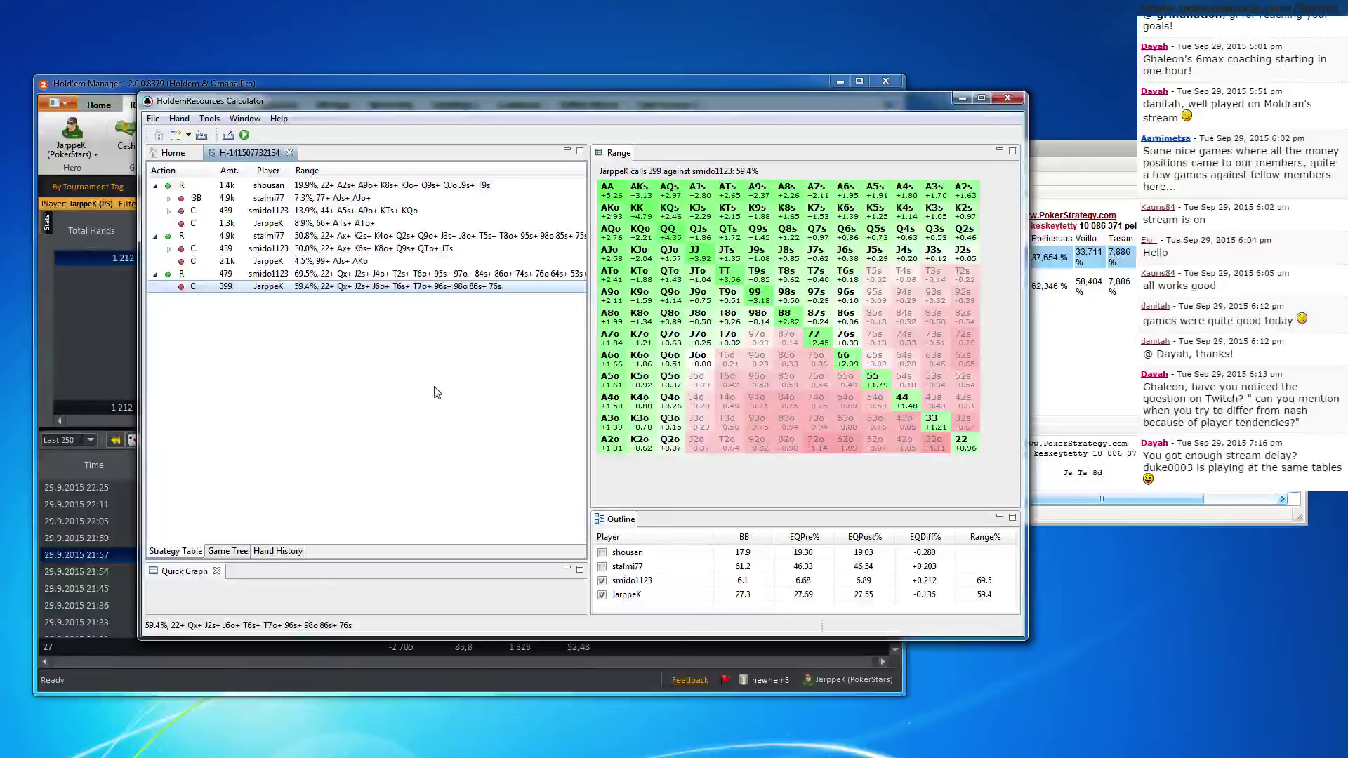
Widen and lock the small blind's 479 all-in raise range to 83.7%
click(474, 275)
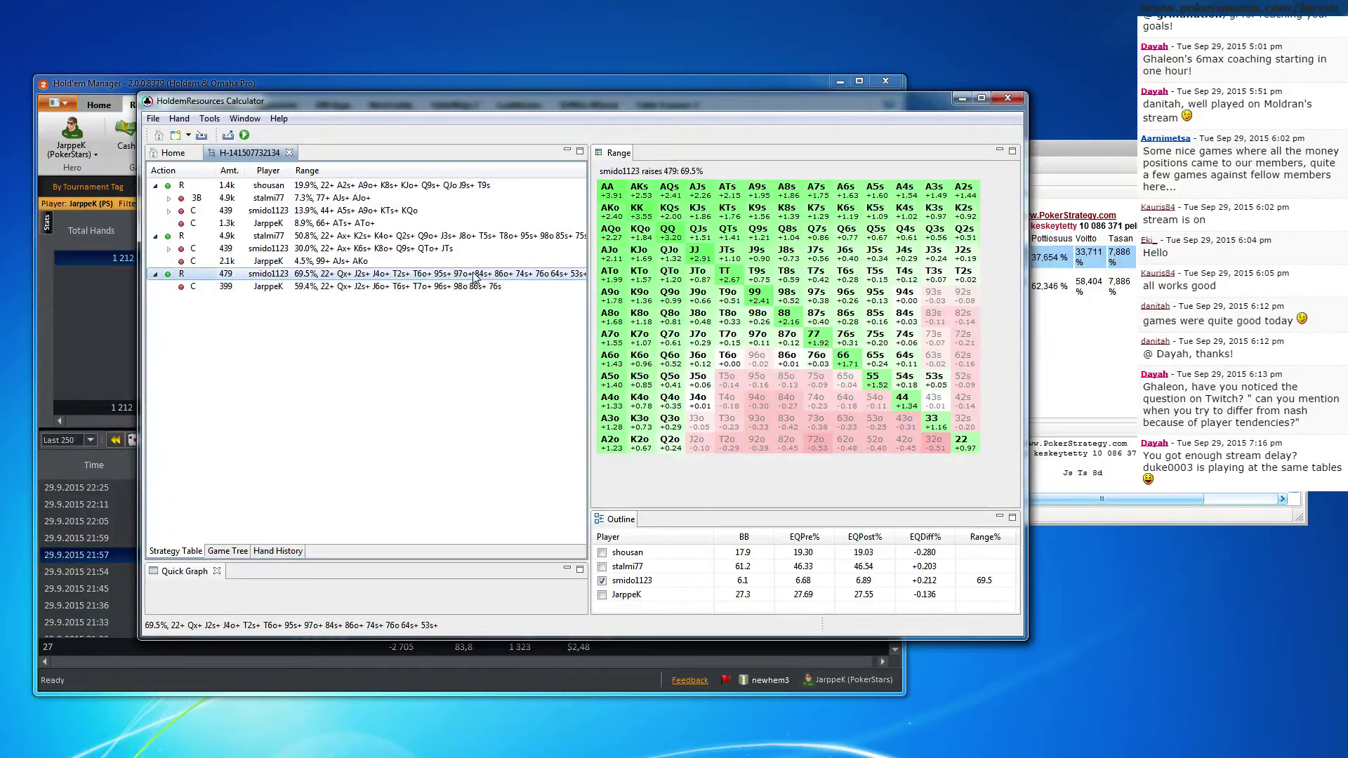
right_click(474, 275)
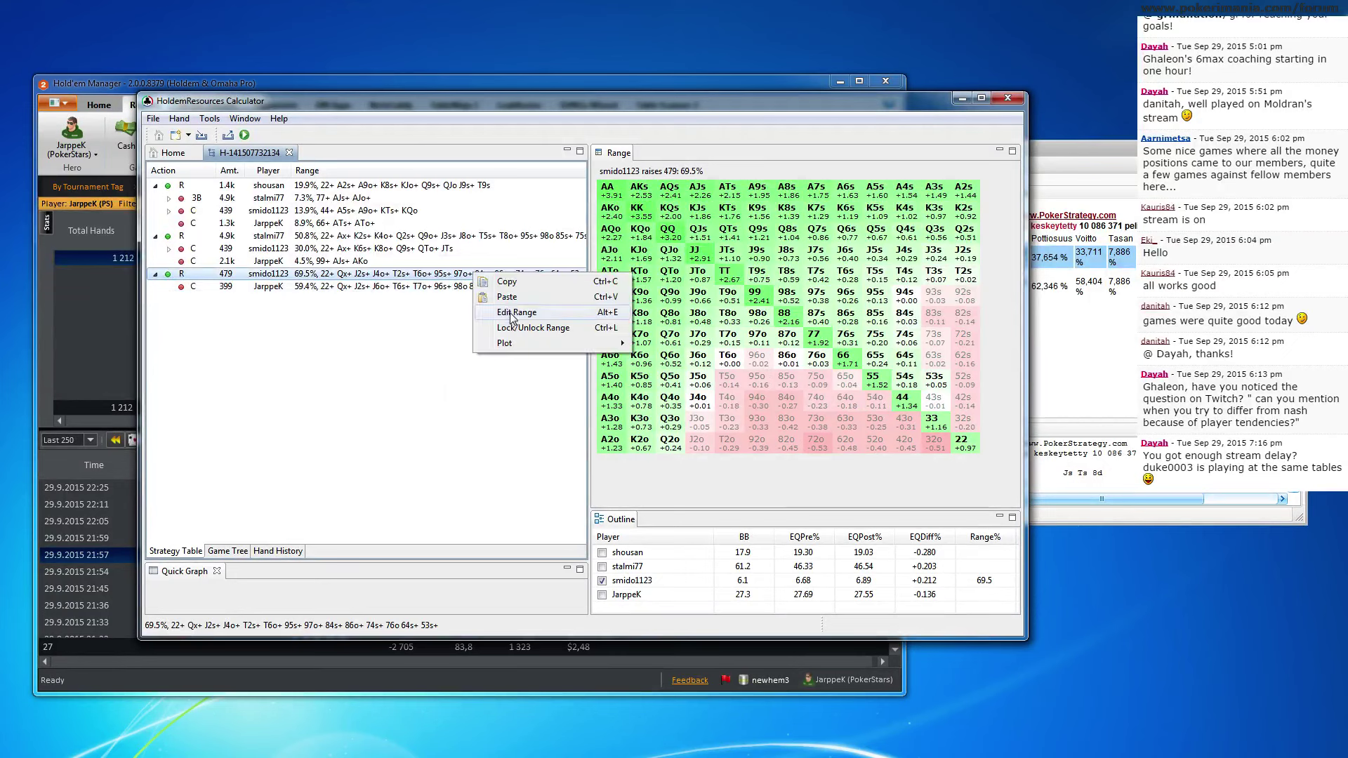
click(483, 344)
drag(571, 440, 604, 441)
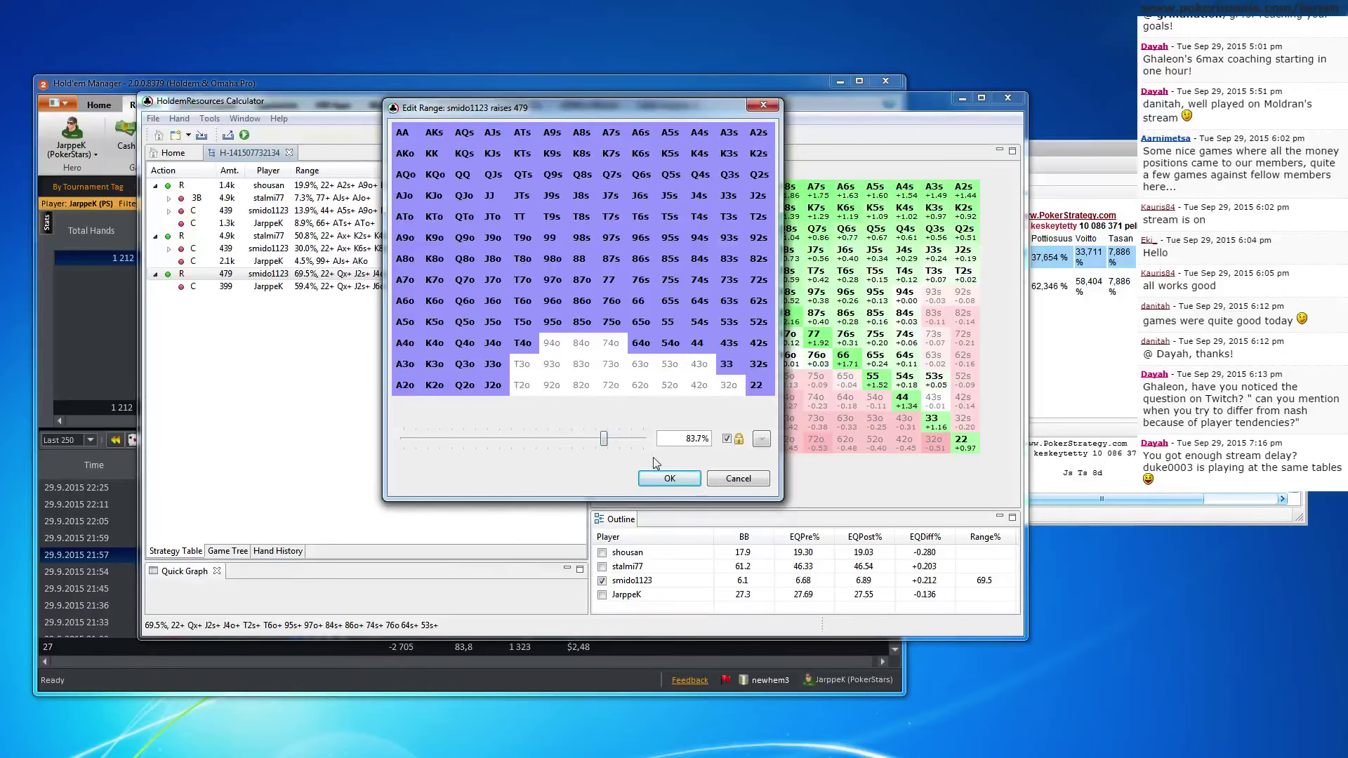
click(664, 477)
Recalculate the hand with 300 iterations and the FP weight reset, and show the big blind's calling range against the small blind
click(244, 135)
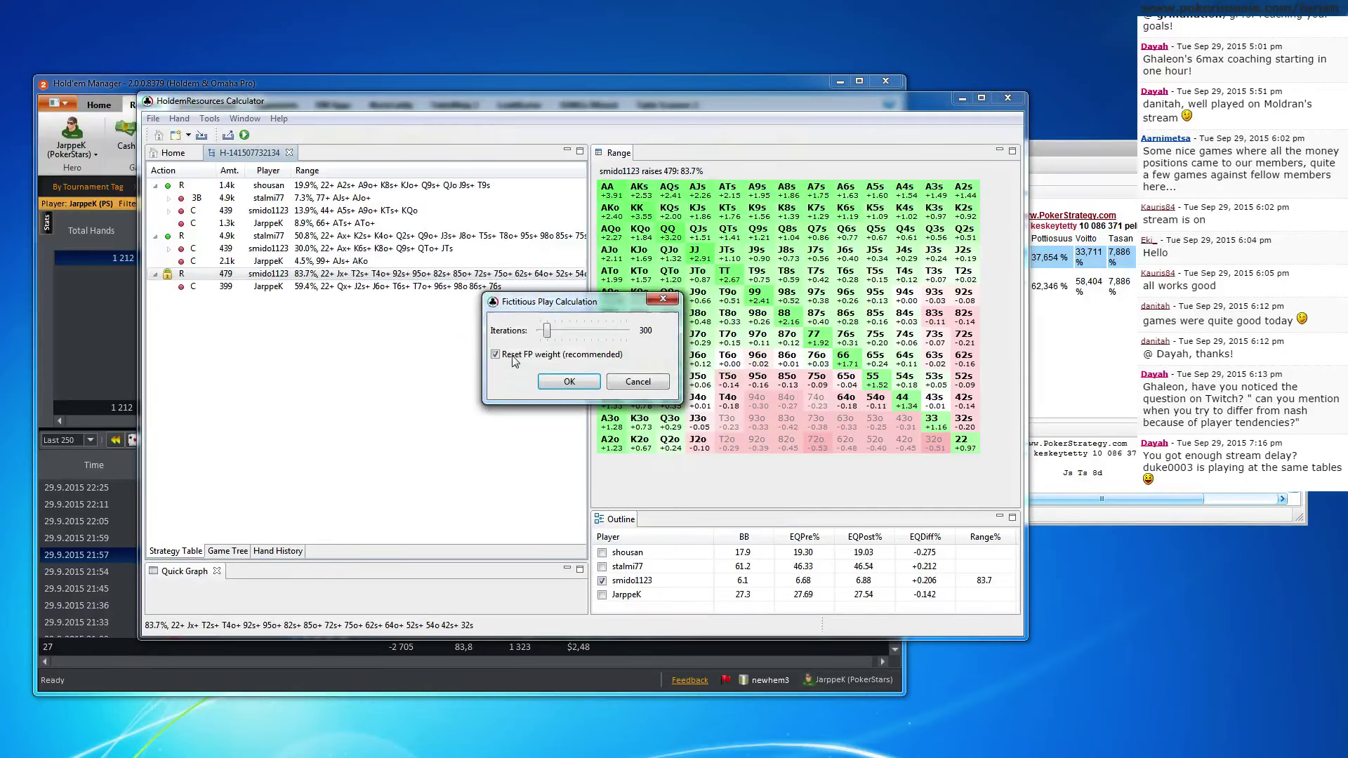
click(565, 397)
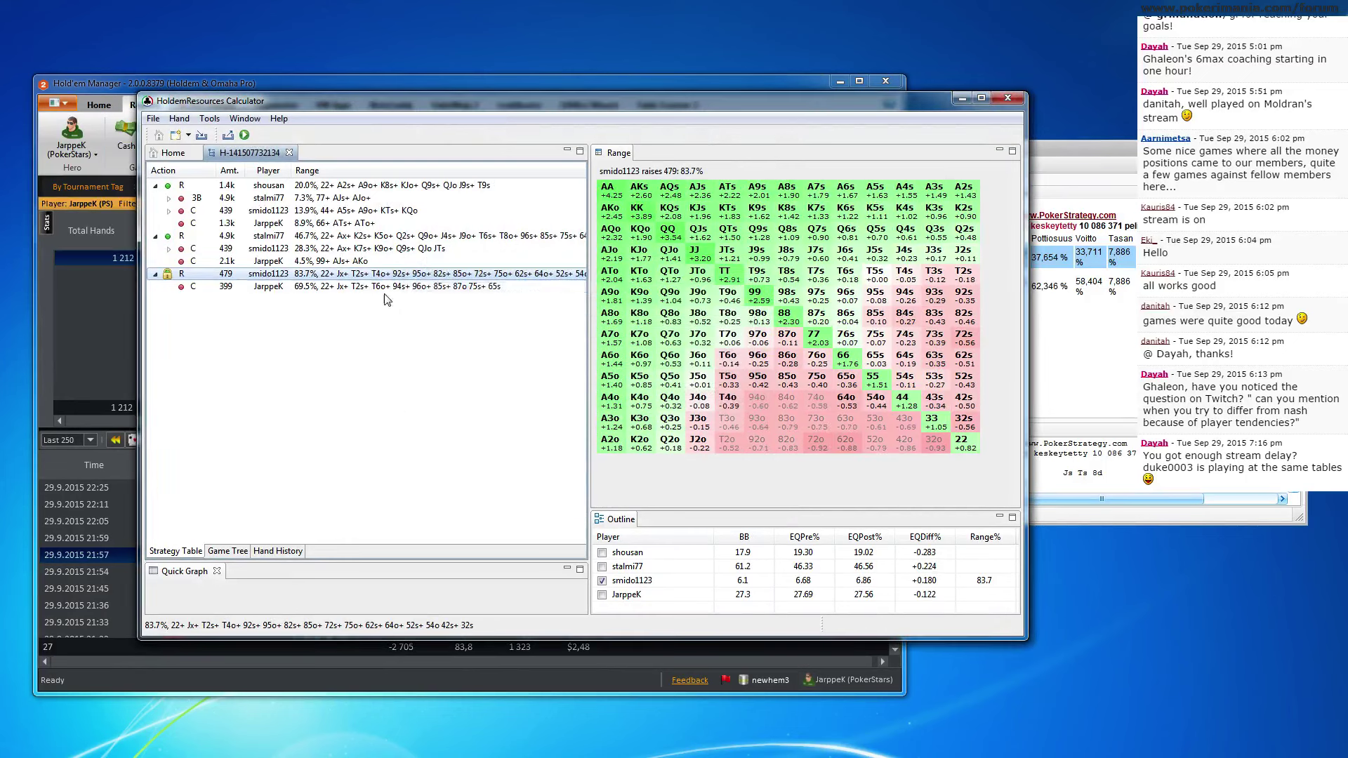
click(385, 286)
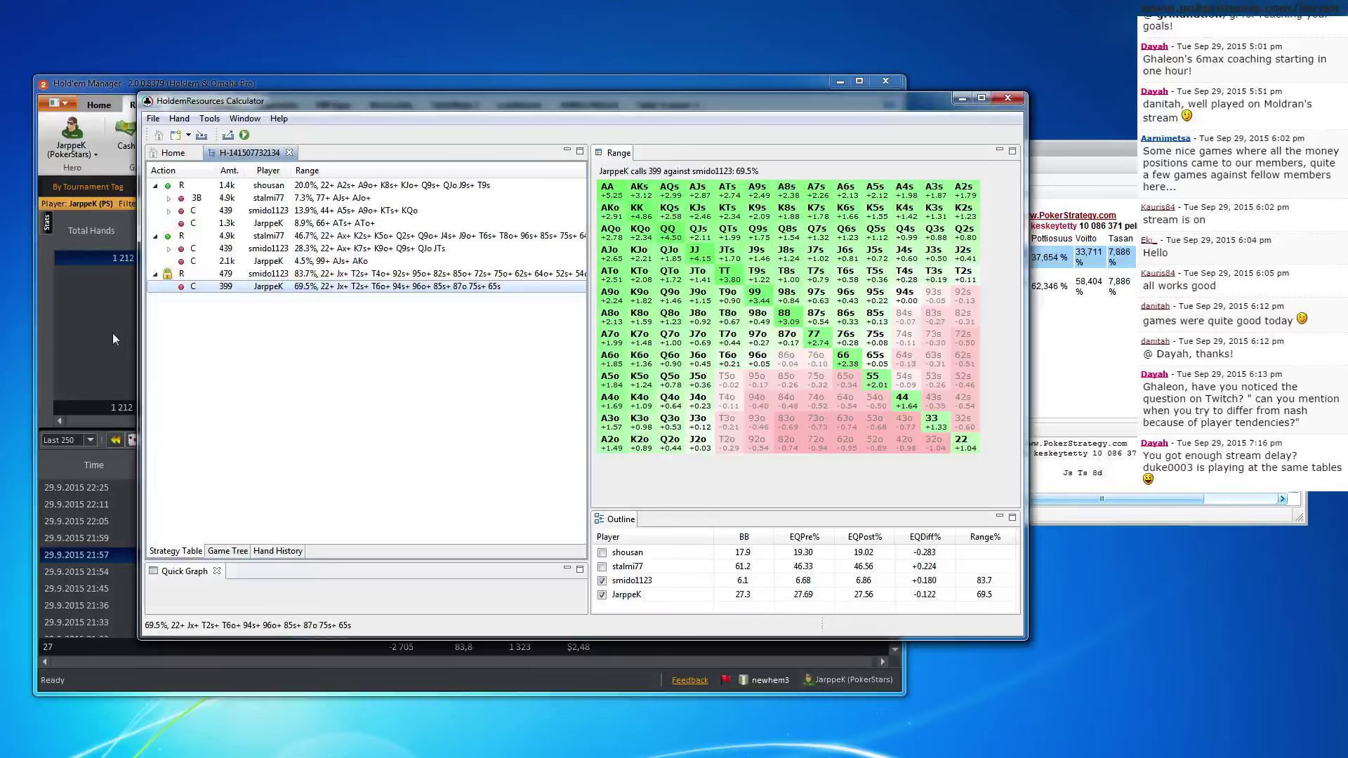
In Holdem Manager, replay the K10 hand from 21:59 through the small blind's all-in reraise, and close the replayer
click(82, 338)
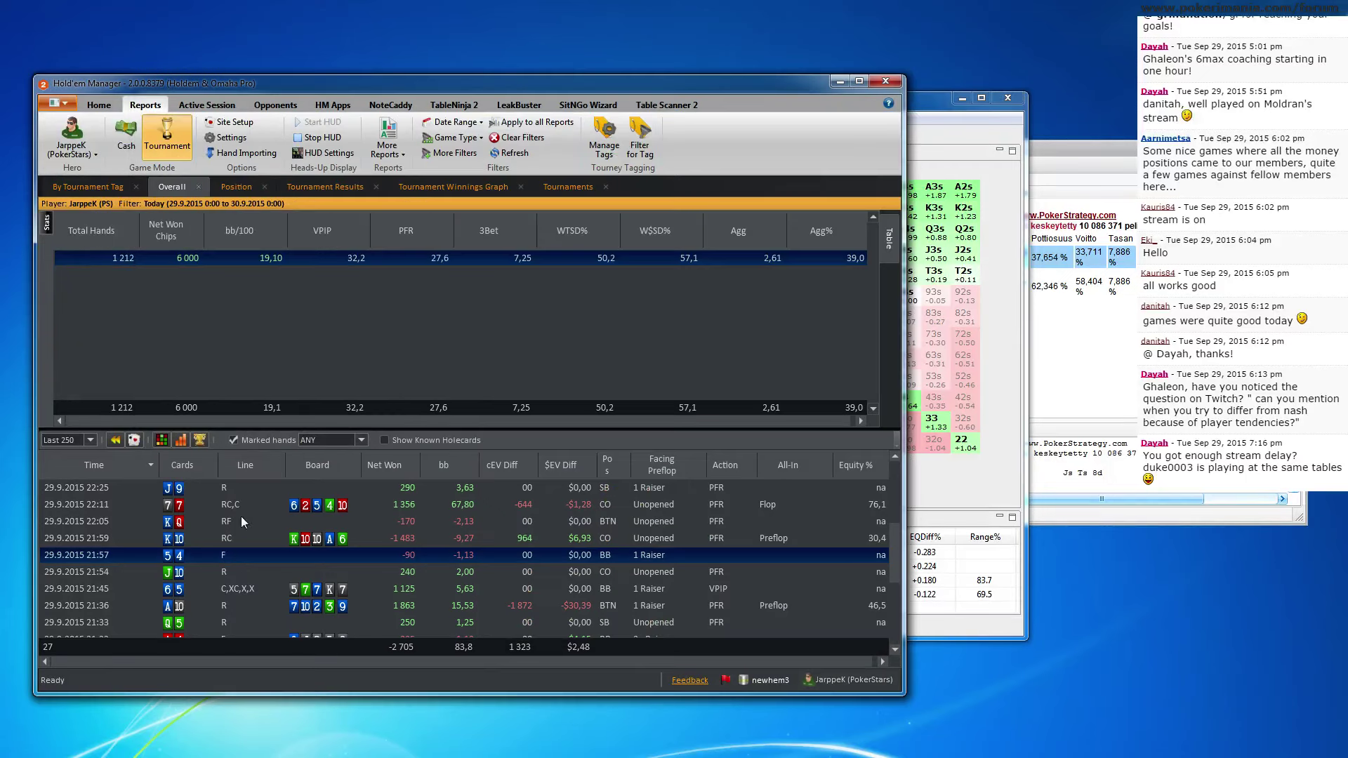
click(227, 539)
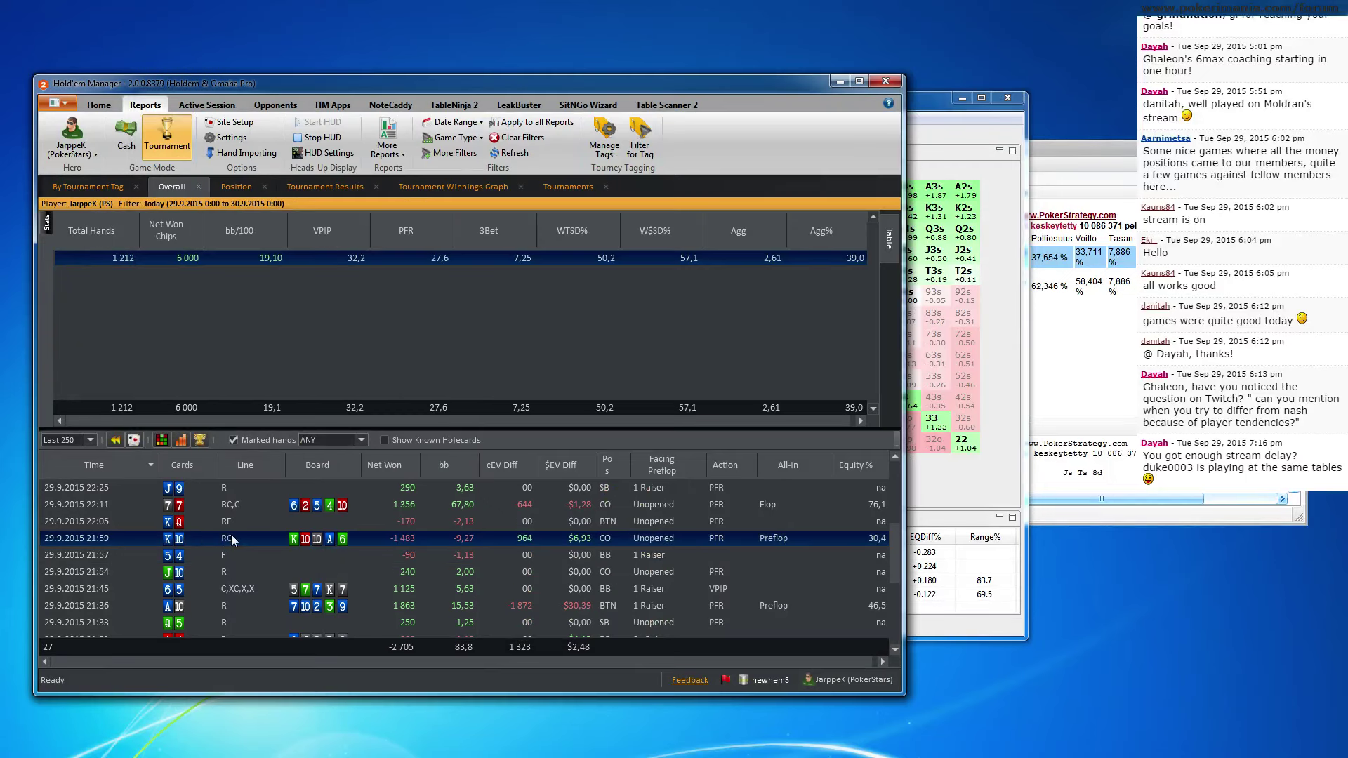
double_click(252, 542)
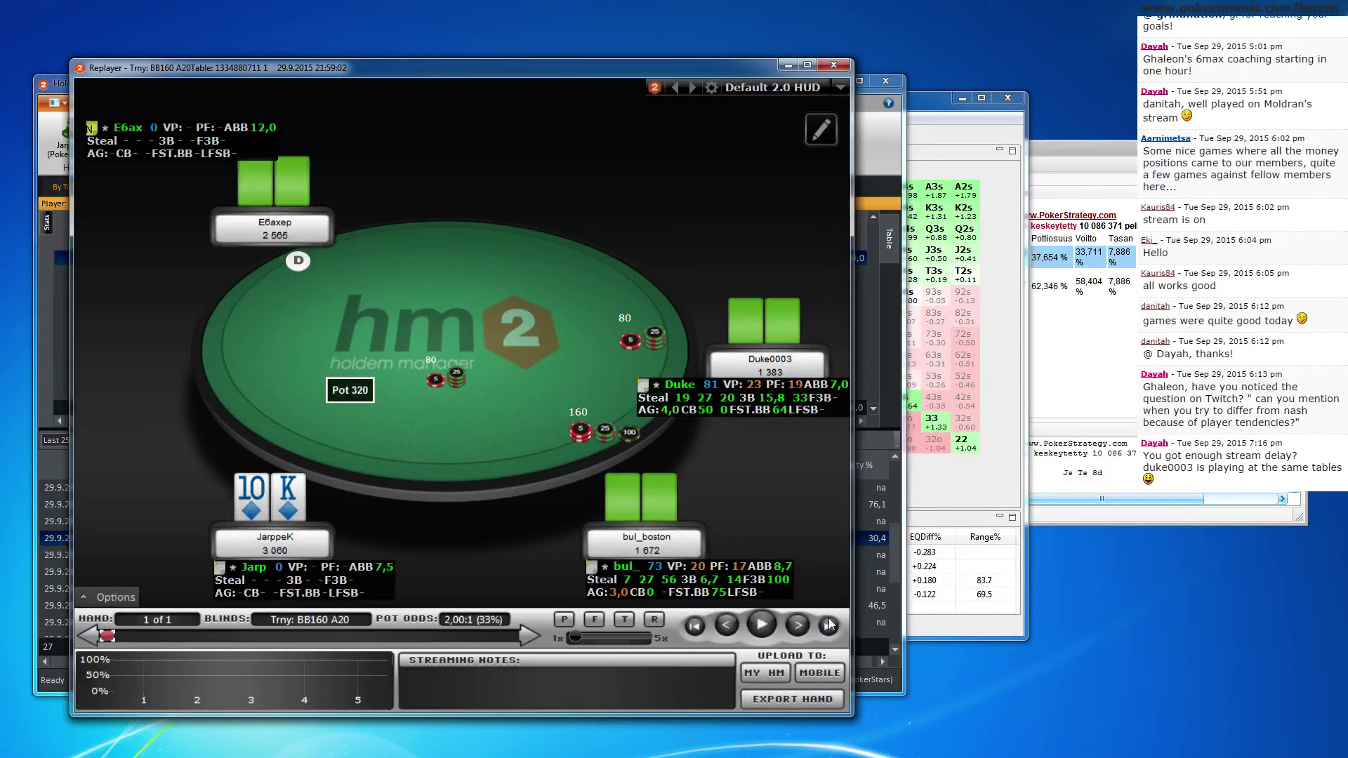
click(799, 625)
click(799, 624)
click(799, 625)
click(798, 624)
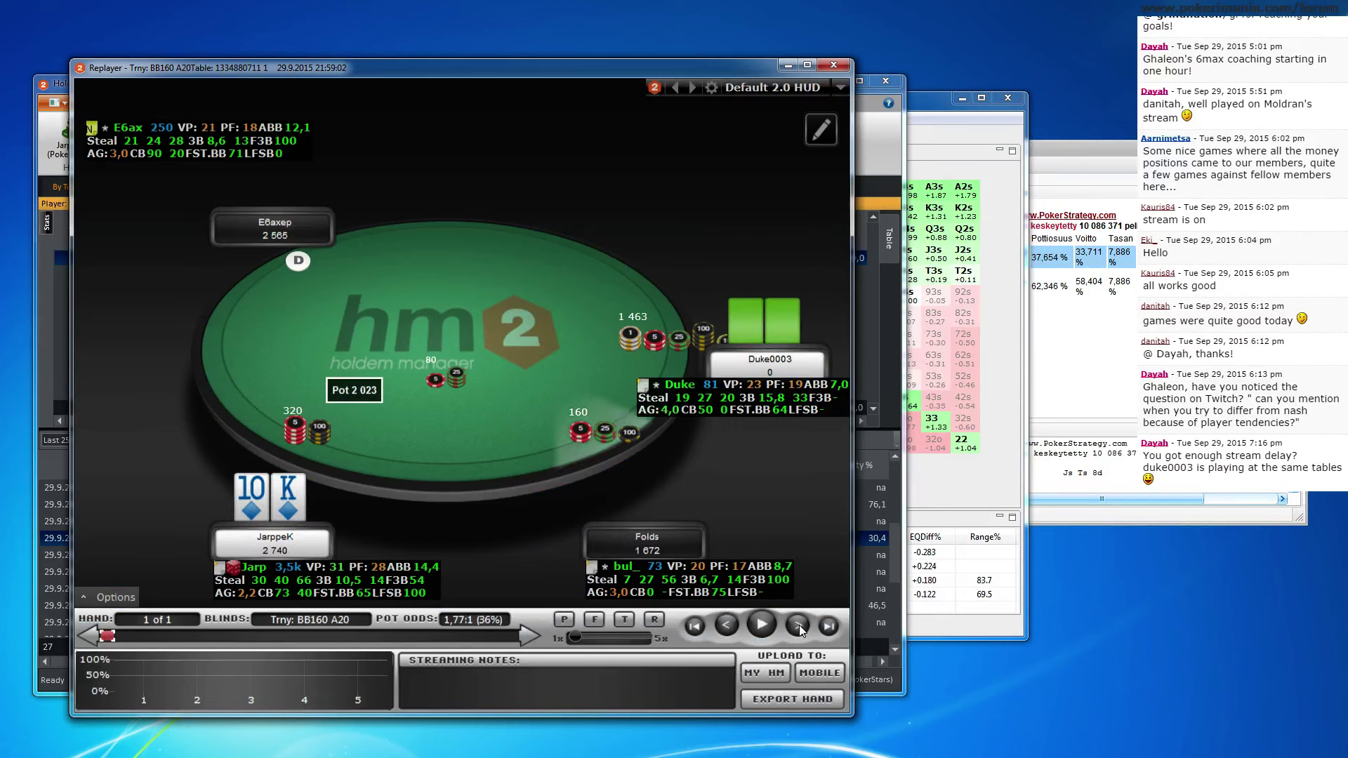
click(799, 625)
click(833, 64)
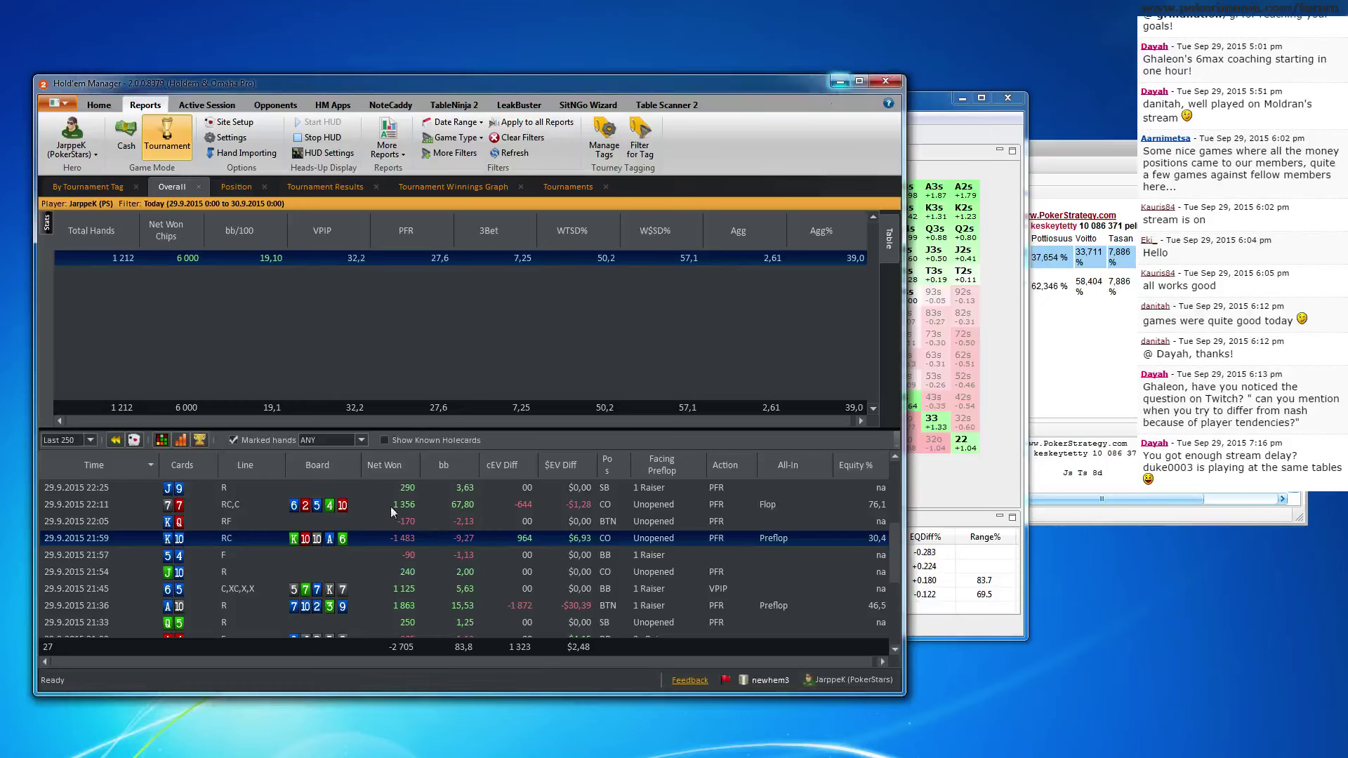
Copy the K10 hand from 21:59 and close the 54 hand's calculation in HoldemResources Calculator
right_click(366, 539)
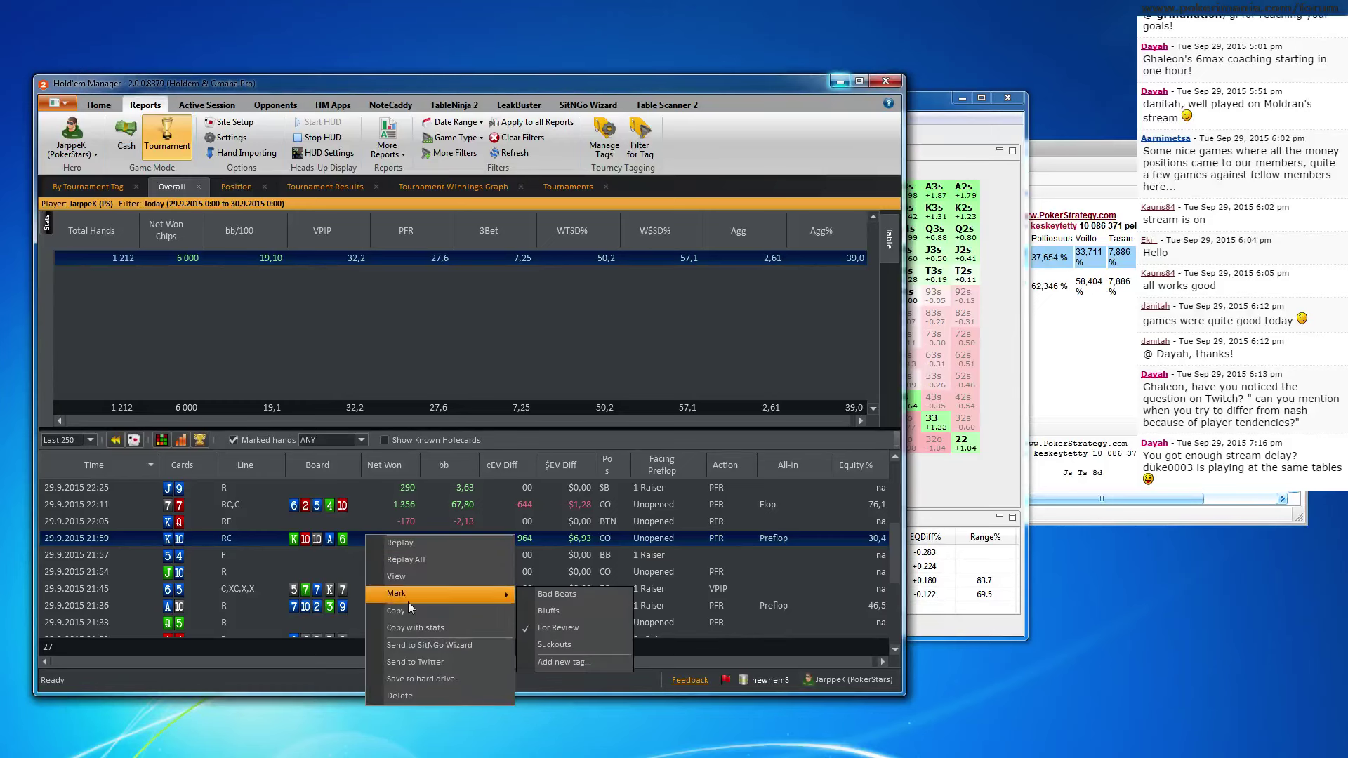
click(498, 585)
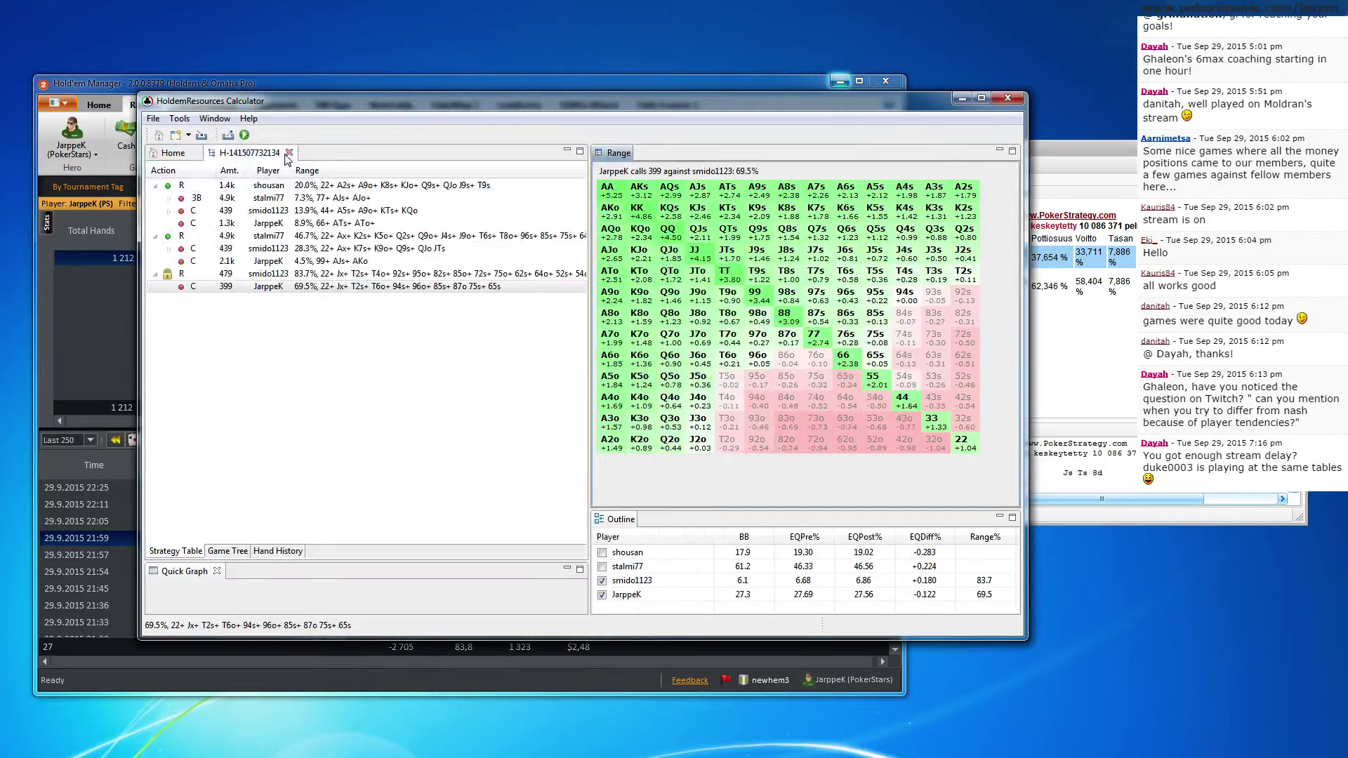
click(287, 152)
click(193, 190)
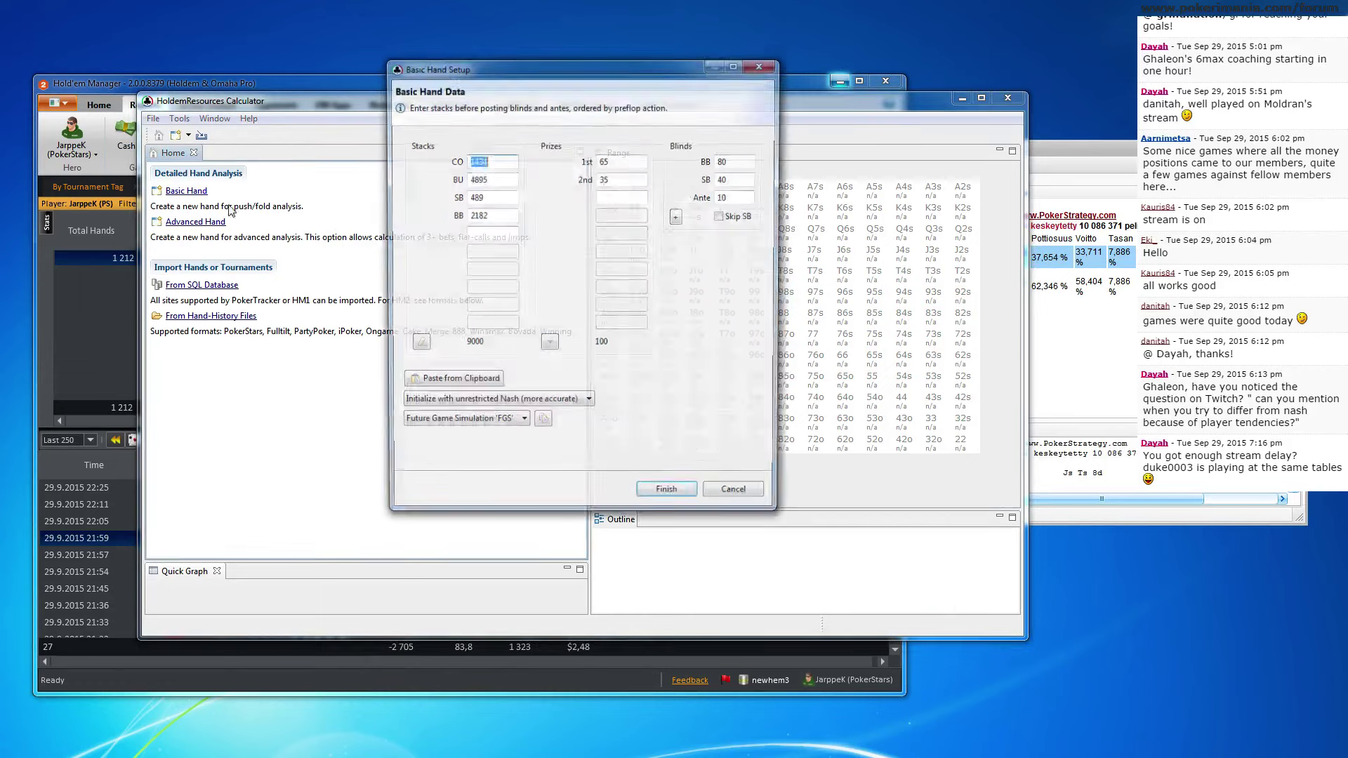
click(723, 504)
Paste the K10 hand into an advanced hand setup and calculate it with ICM, 3-Bet type, 2,00 BB raises and additional shoves allowed
click(214, 222)
click(480, 398)
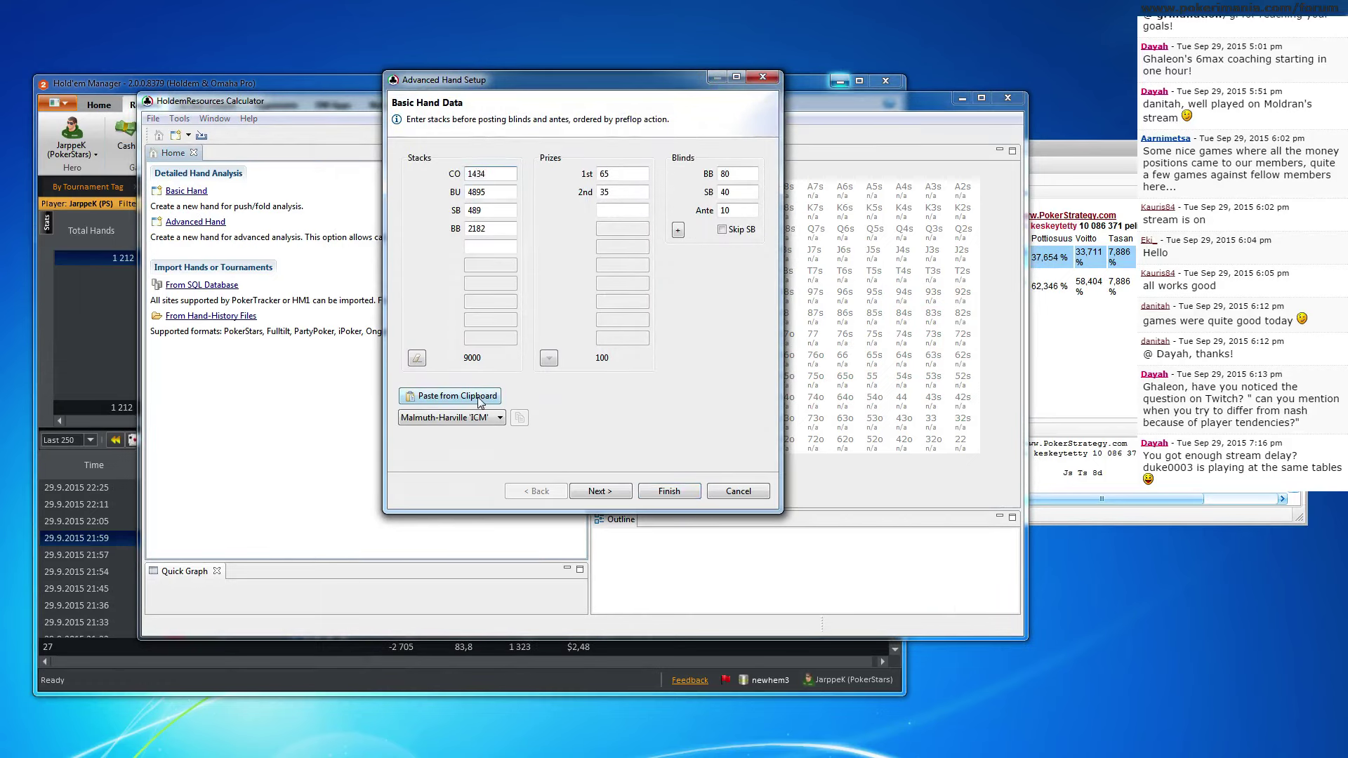
click(624, 492)
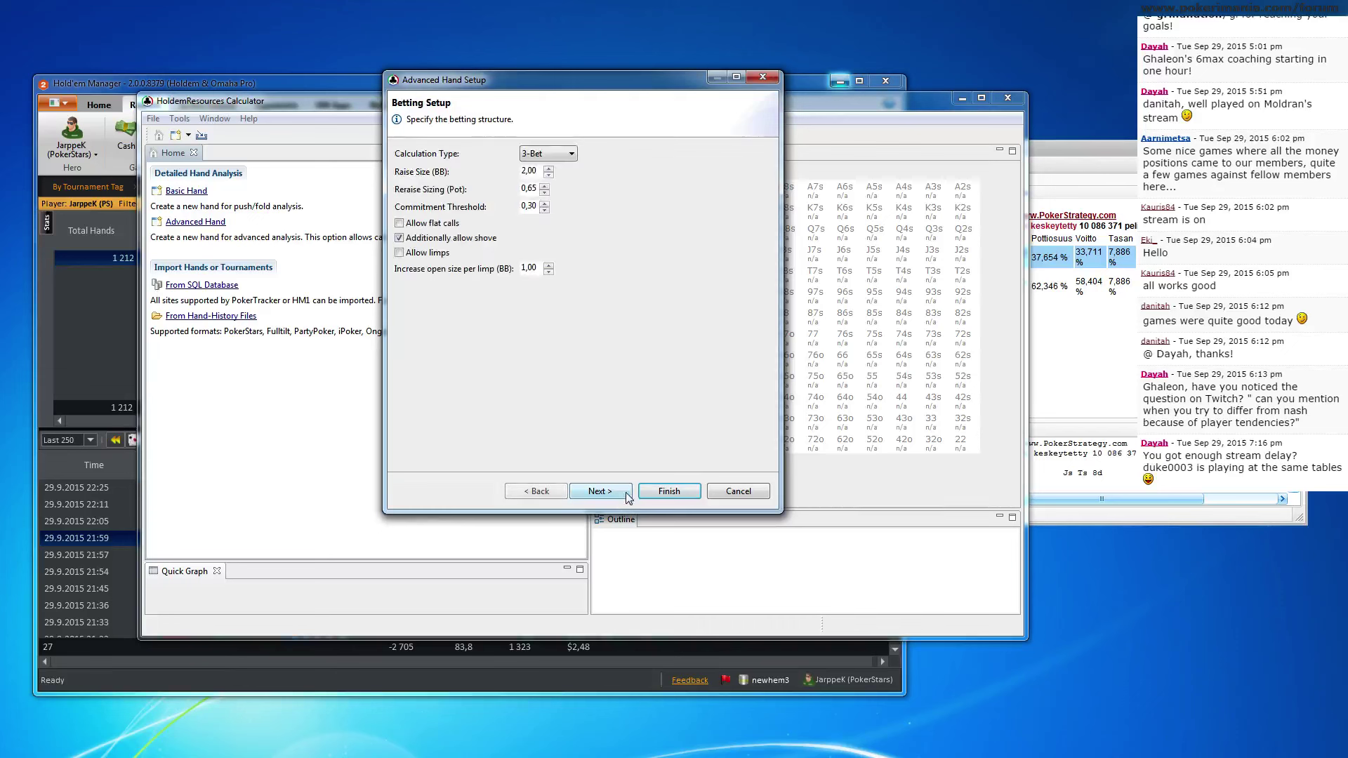
click(544, 490)
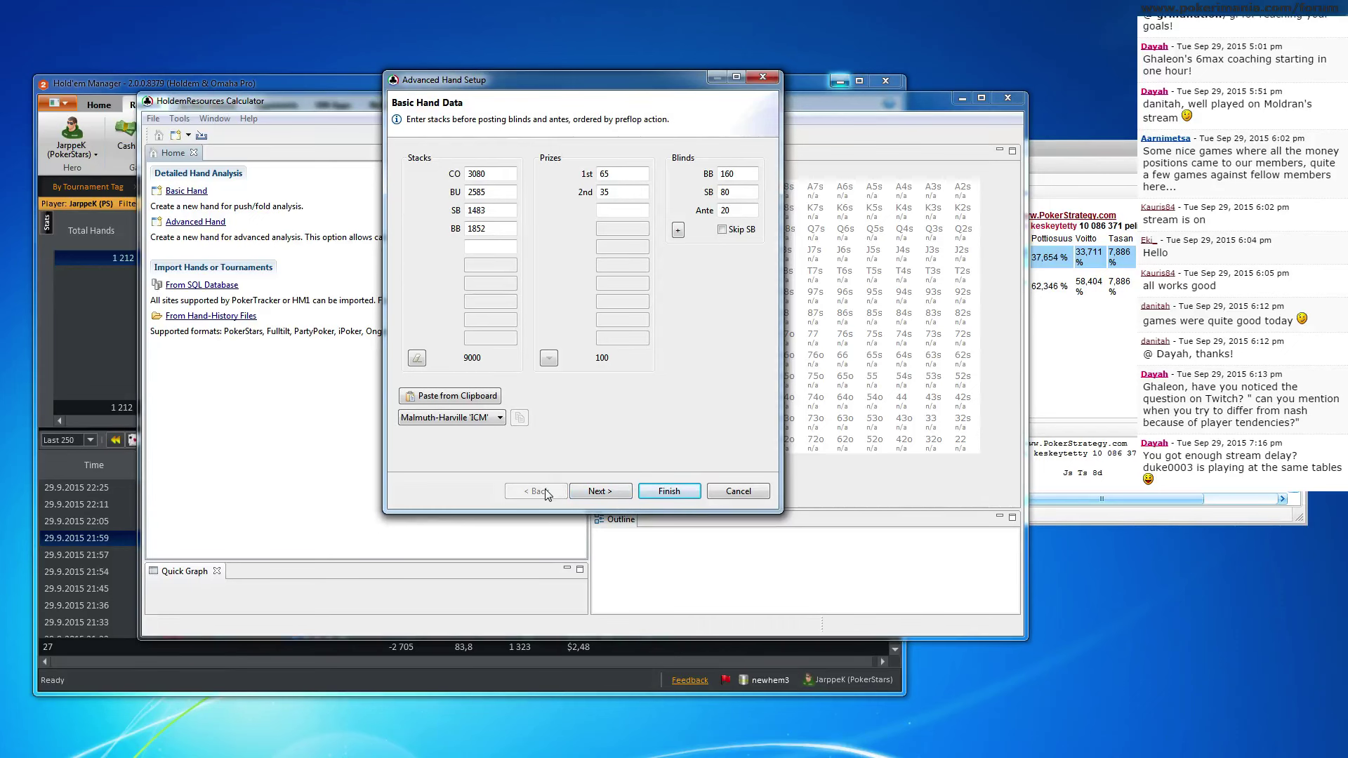
click(593, 493)
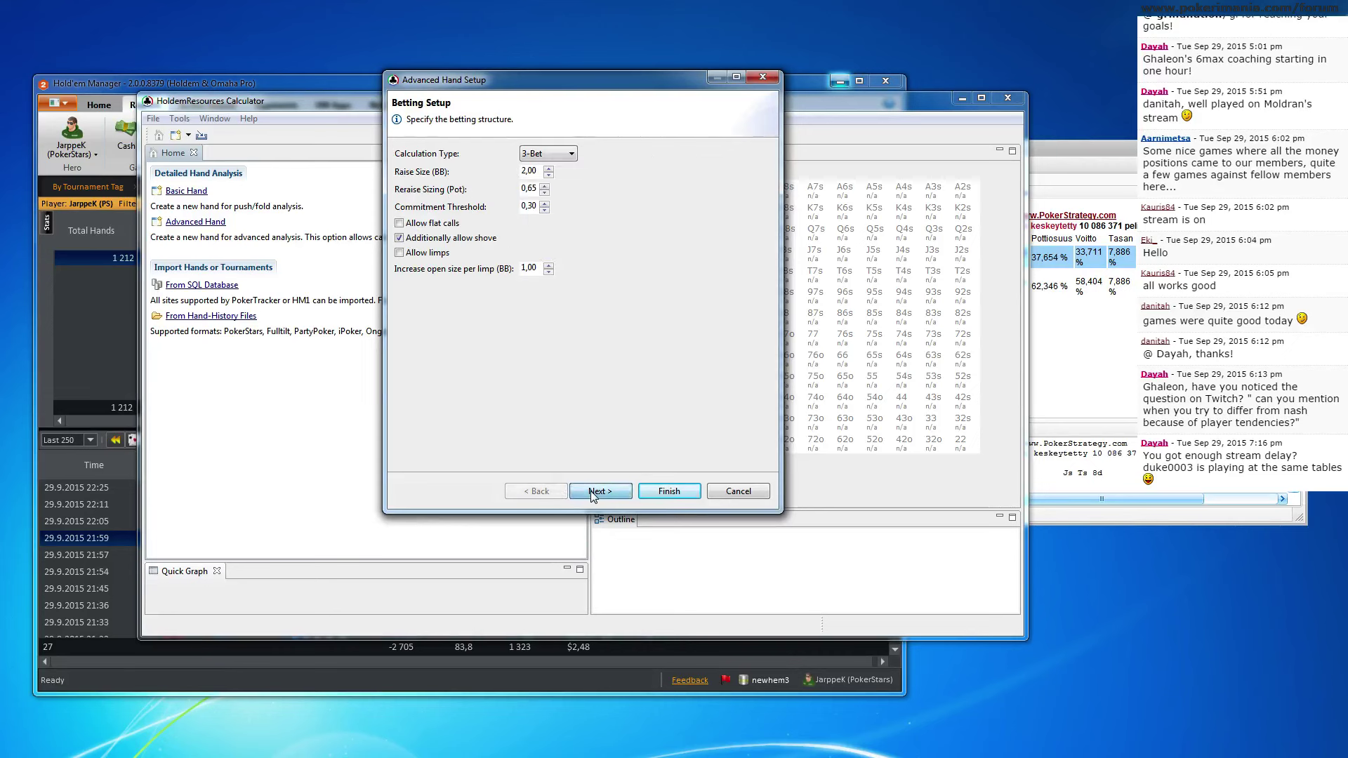
click(648, 497)
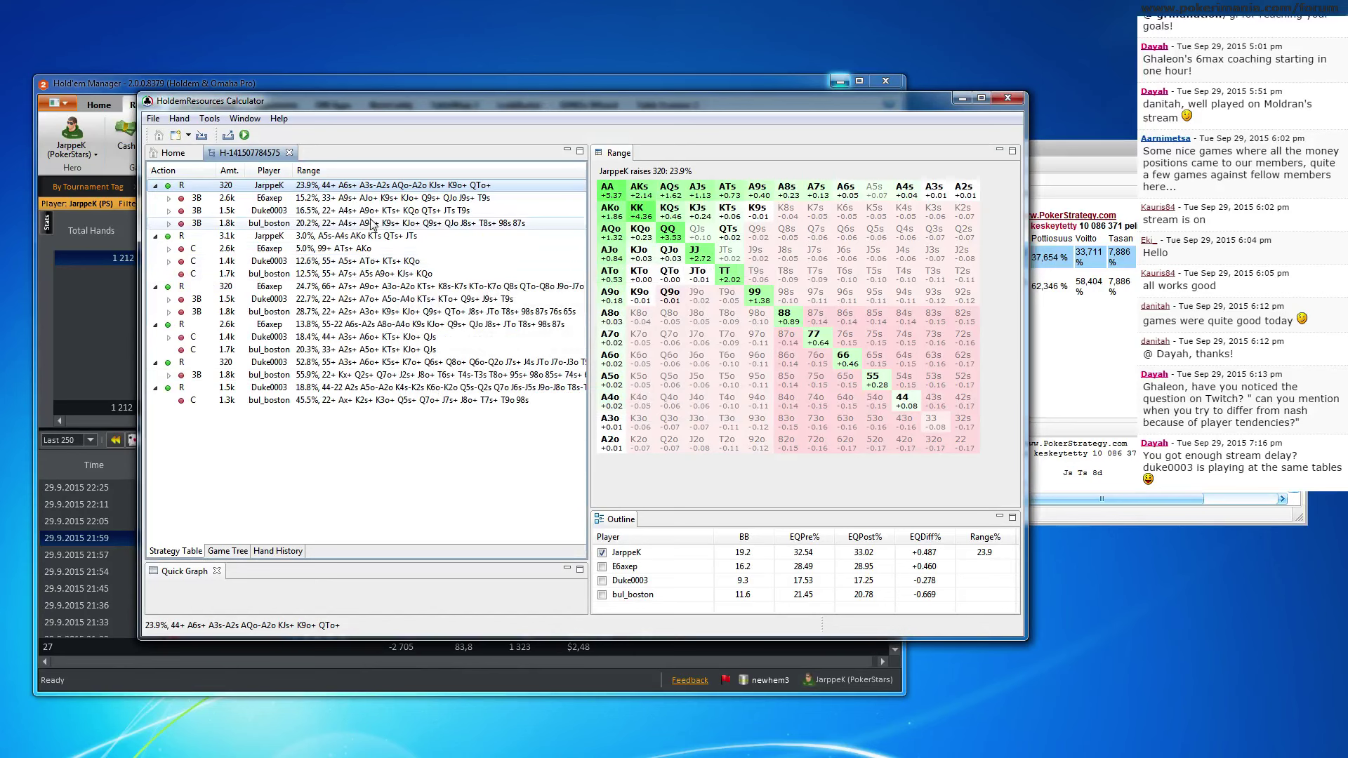
Examine the cutoff's open-shove range, the small blind's 3-bet range against the 320 raise, and the cutoff's calling range
click(251, 236)
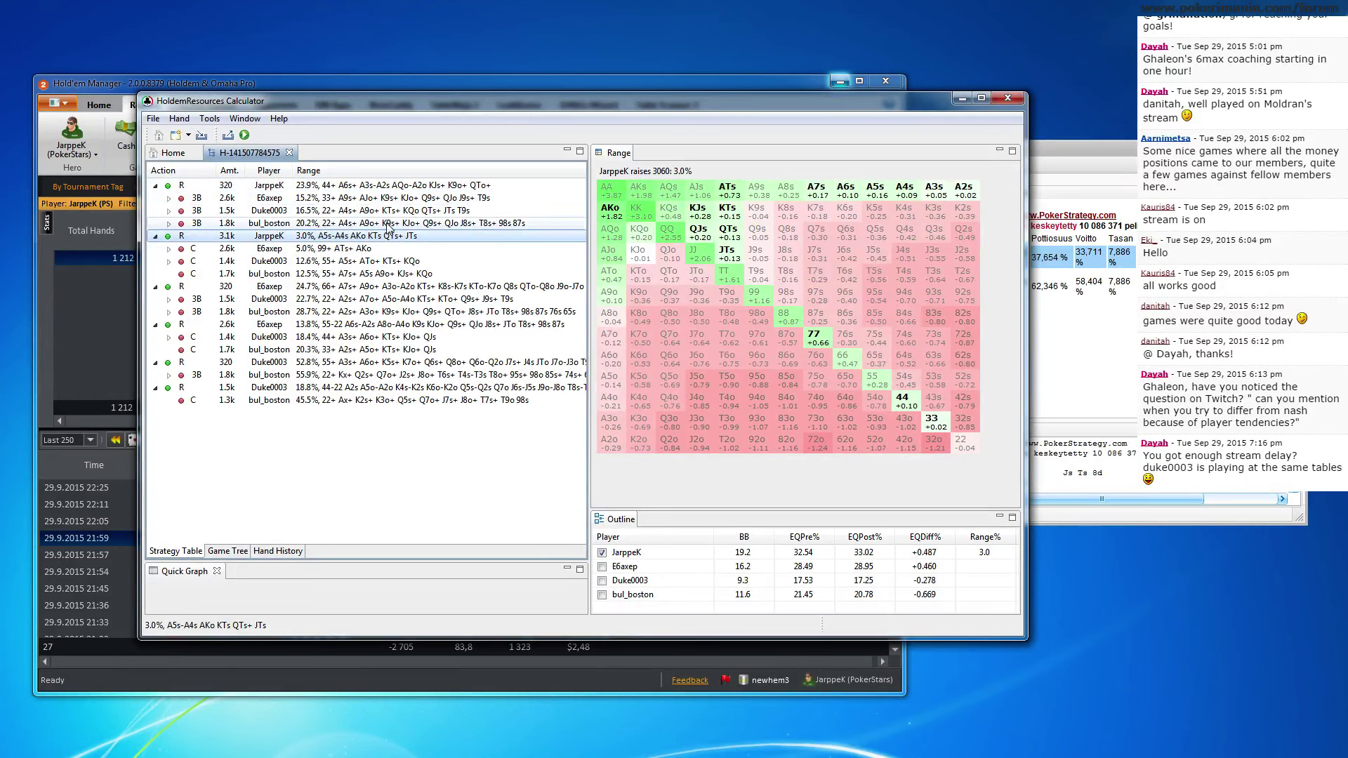
double_click(327, 210)
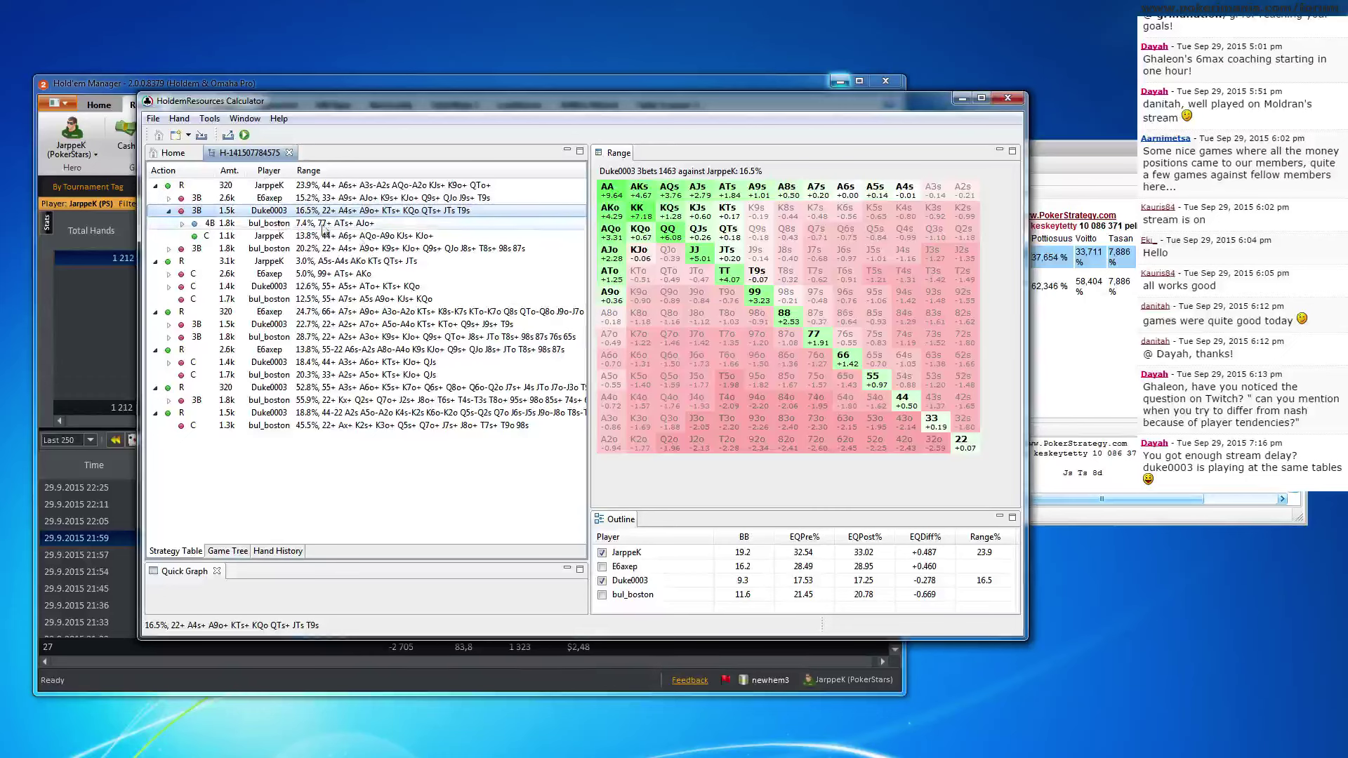
click(327, 236)
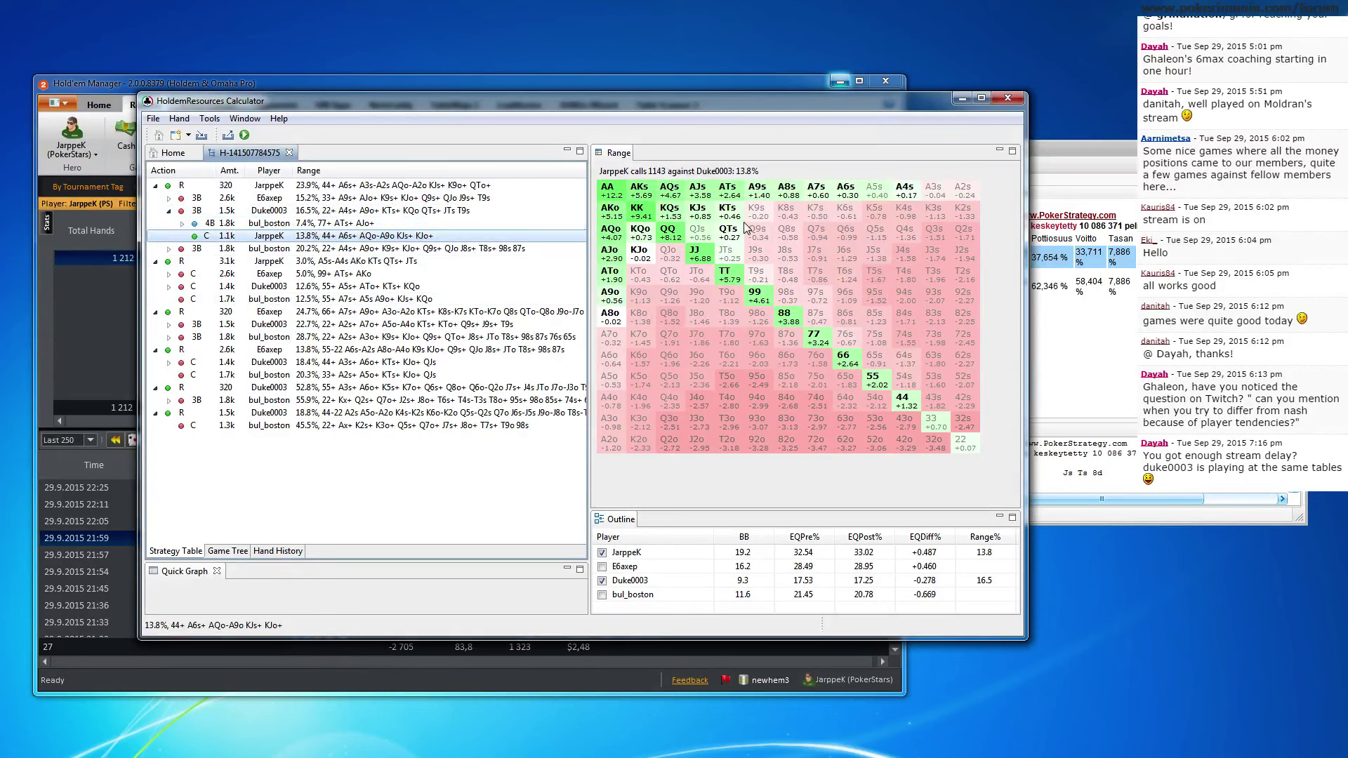
click(493, 212)
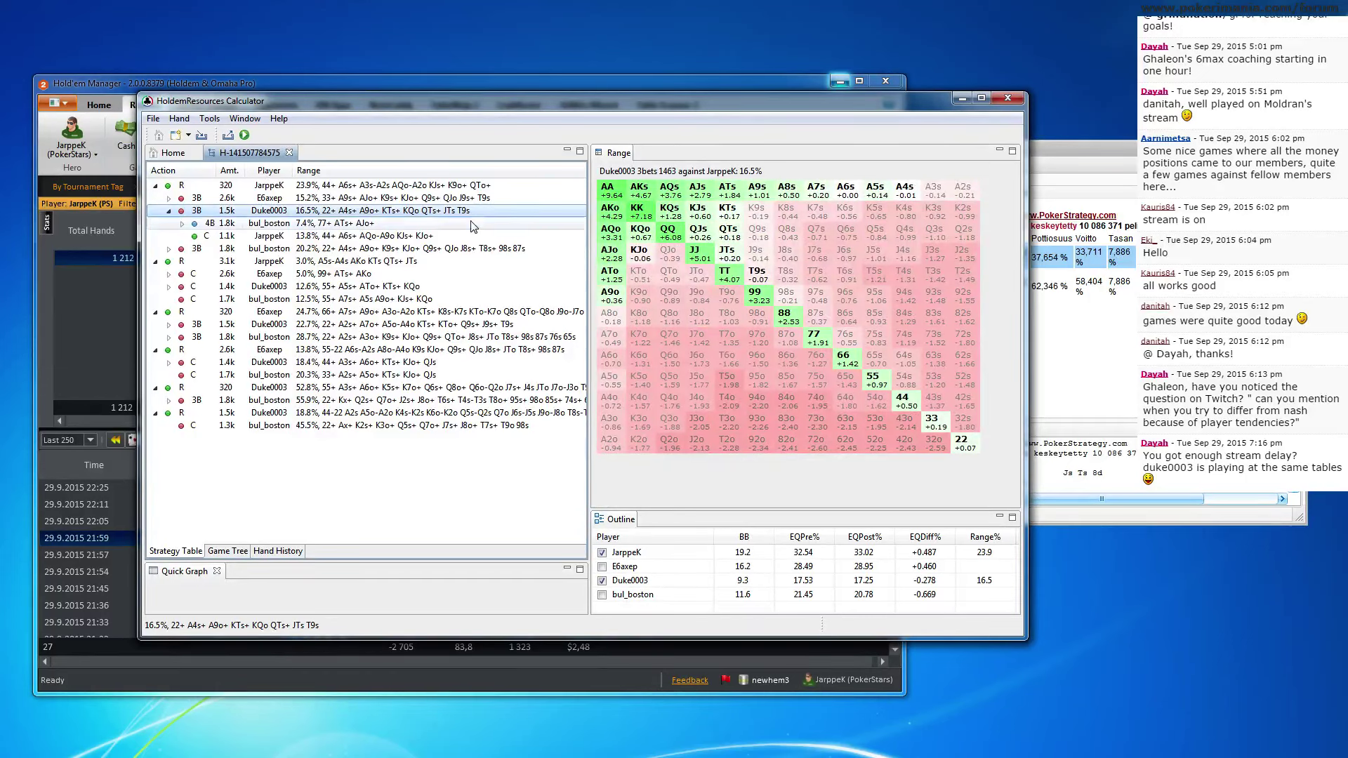
click(455, 237)
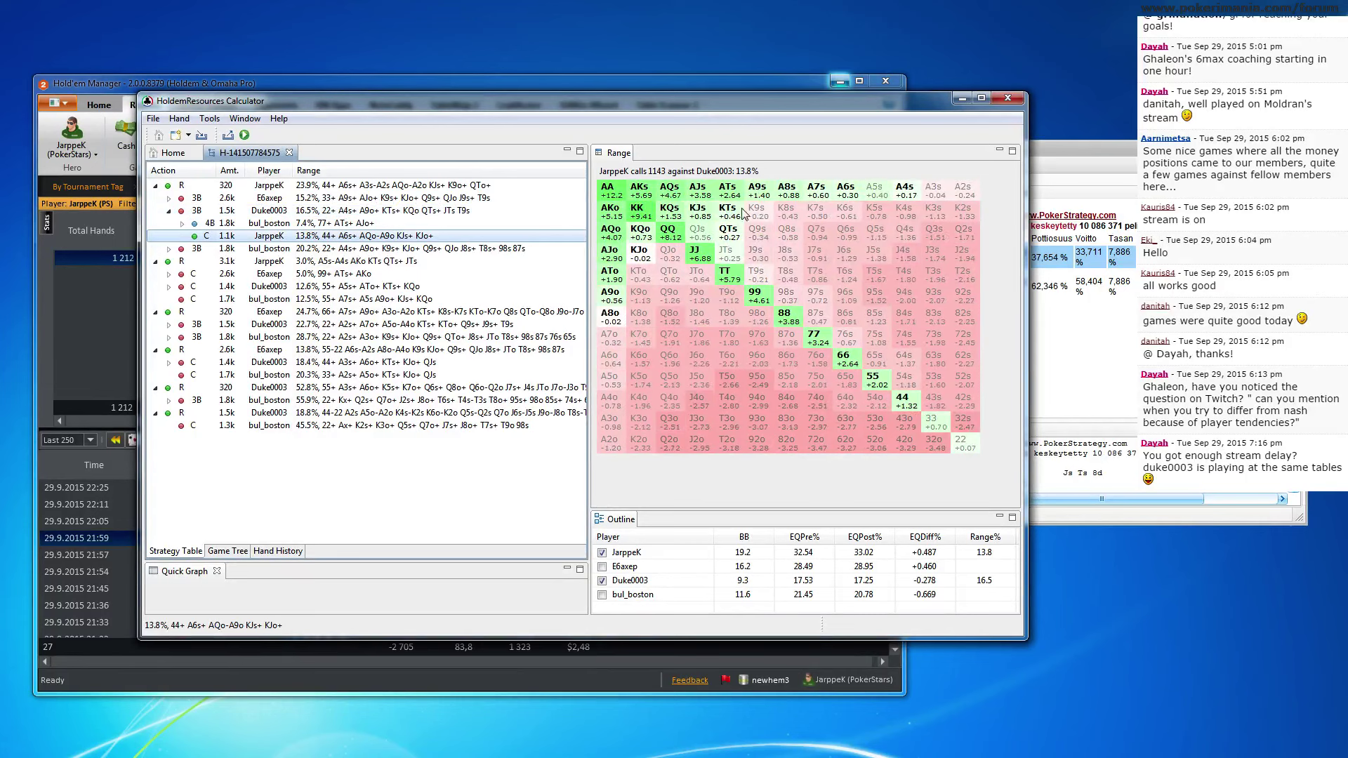
Tighten the small blind's 1463 3-bet range to 14.3% by removing A4s, A5s, A6s, T9s, KJo and A9o
click(453, 212)
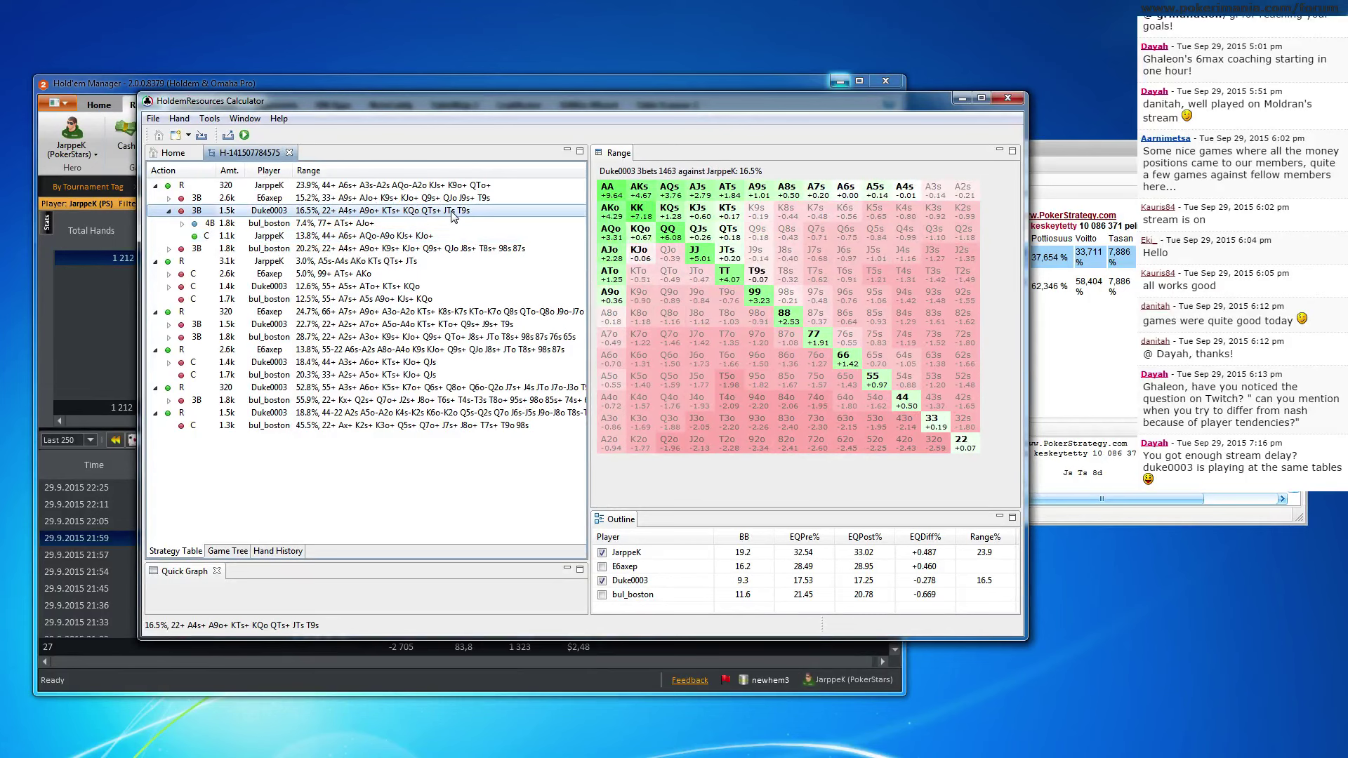
right_click(452, 215)
click(488, 250)
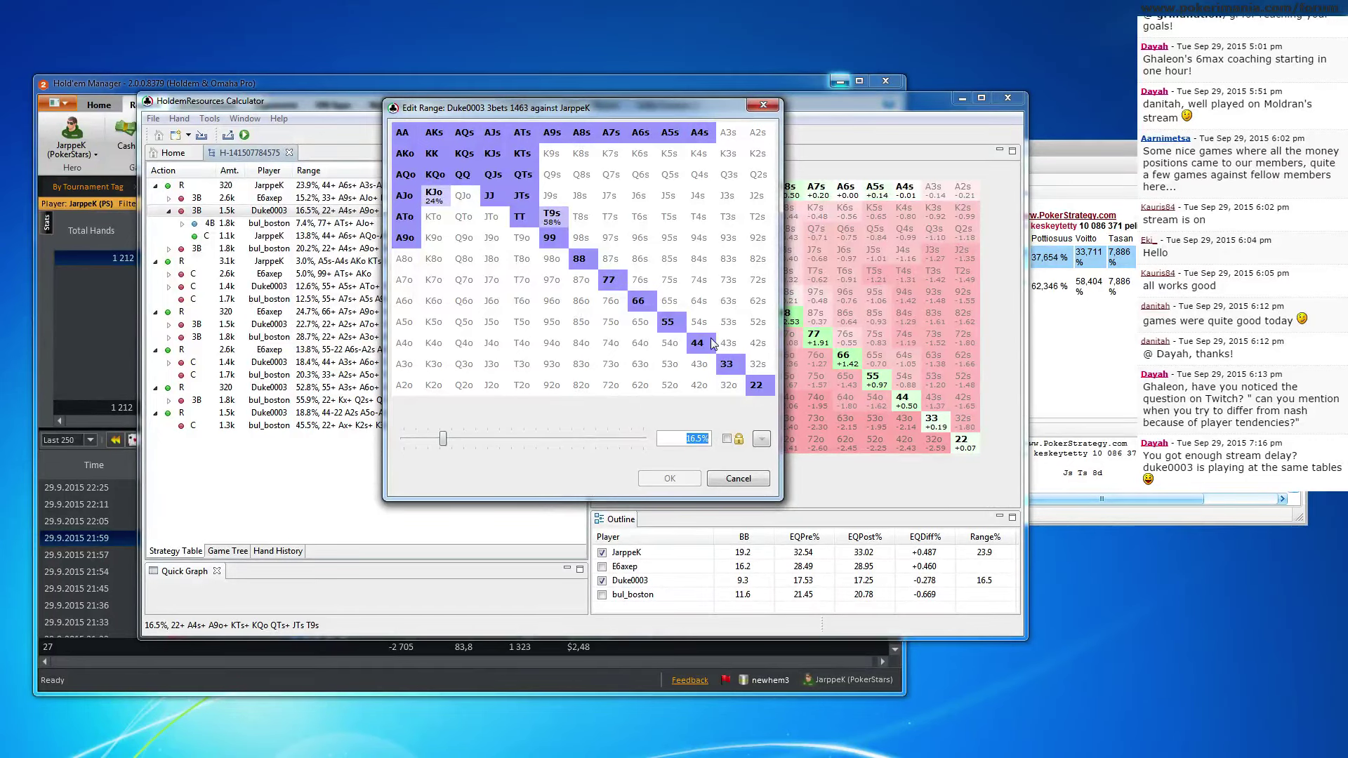
drag(704, 143, 674, 144)
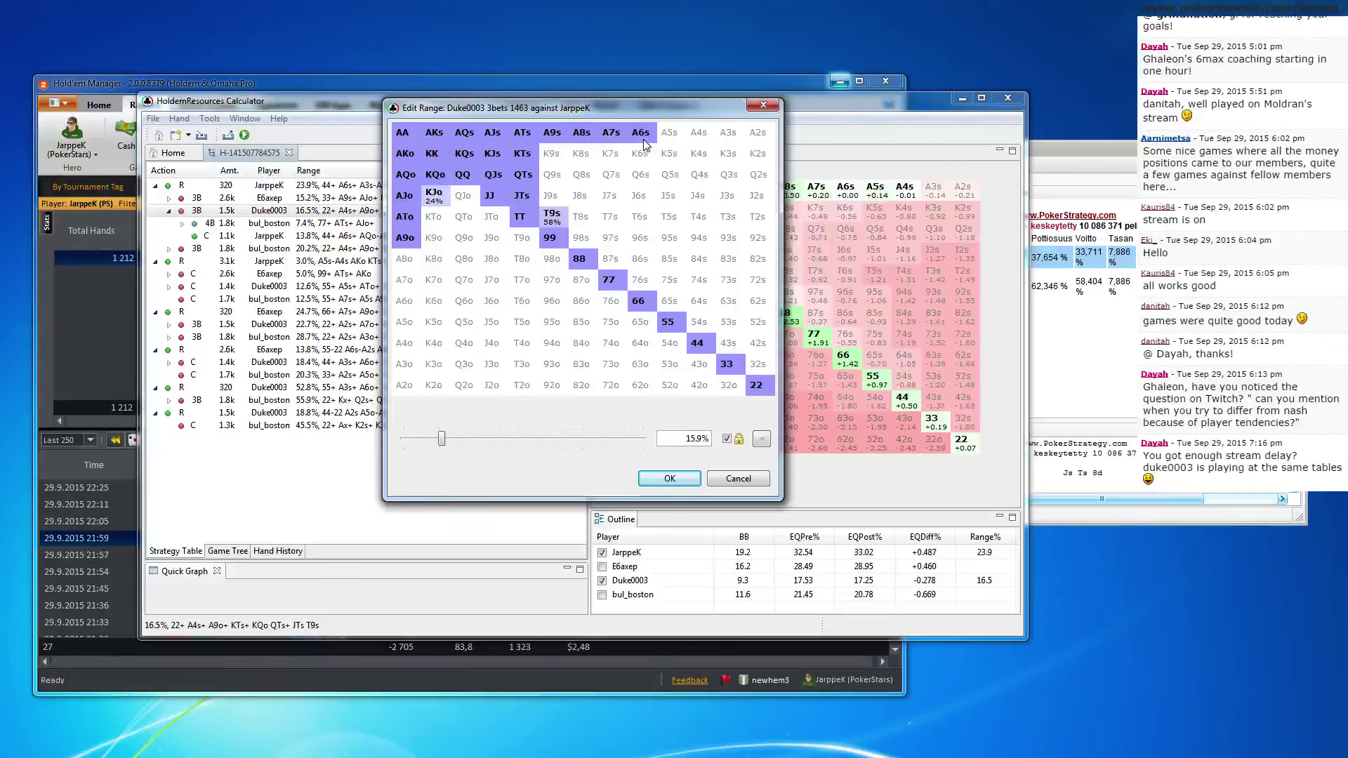
click(644, 140)
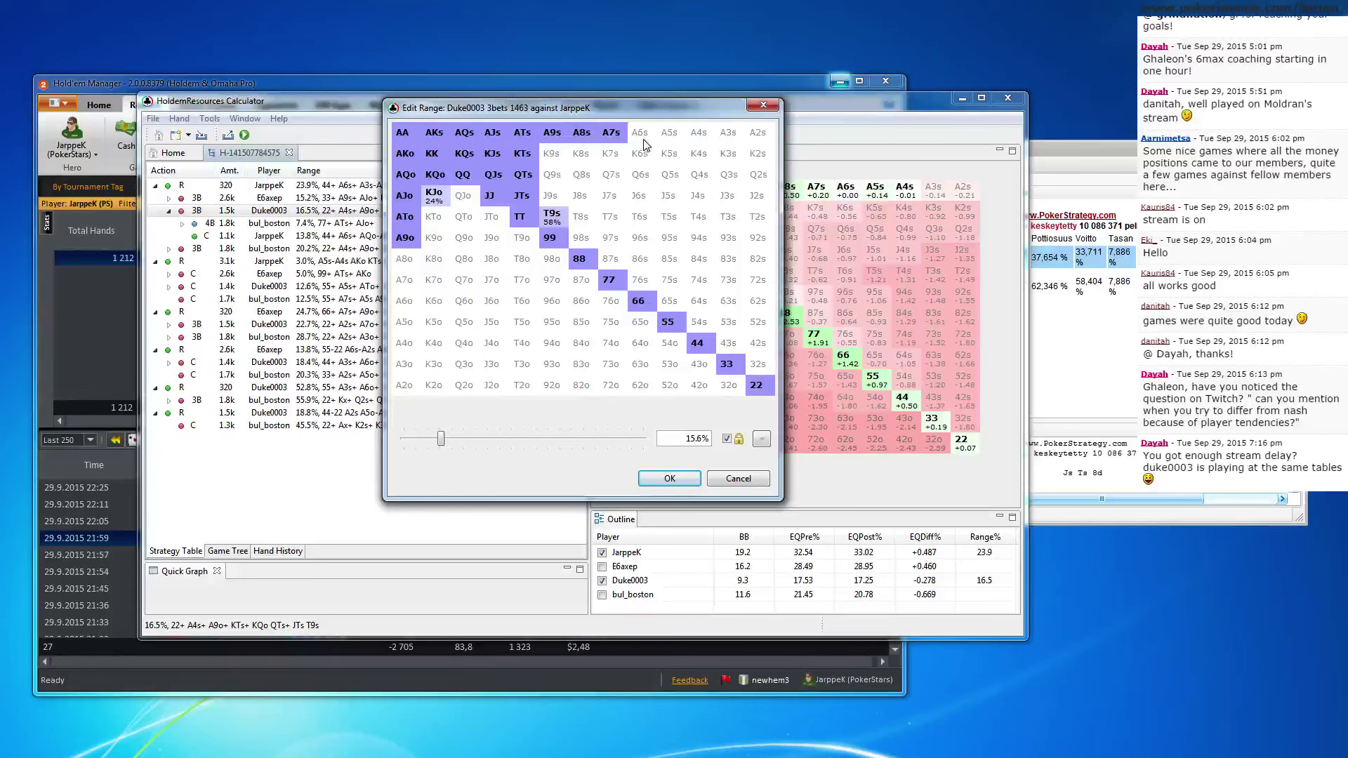
click(558, 219)
click(556, 219)
click(435, 198)
click(435, 198)
click(406, 239)
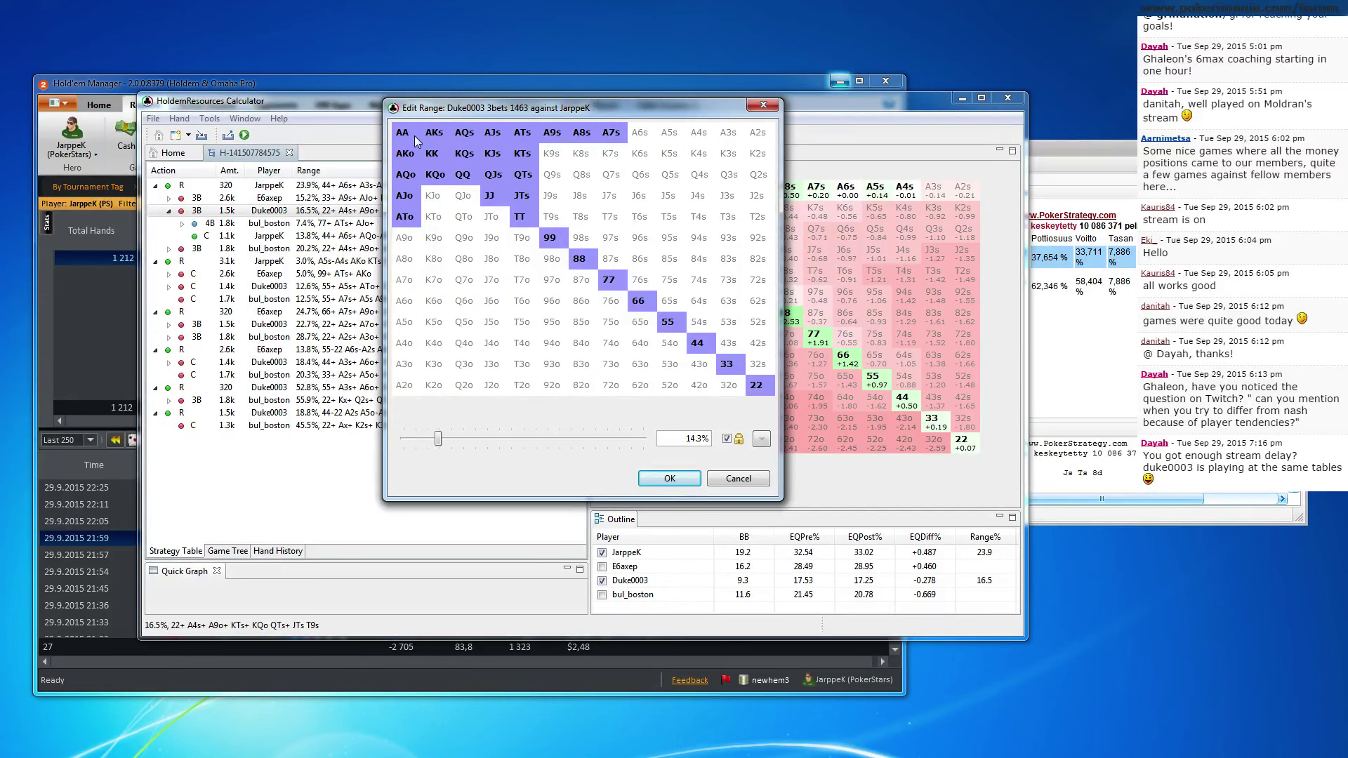
click(670, 478)
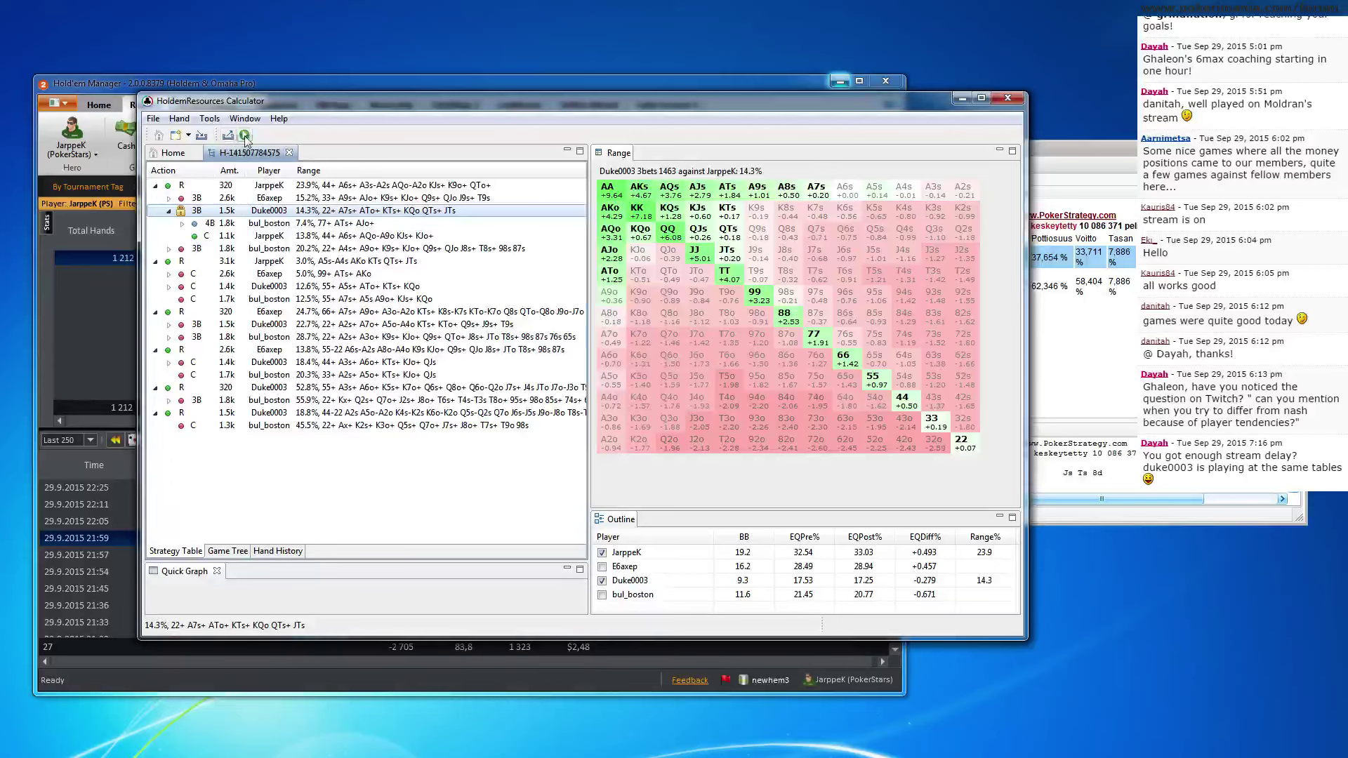
Recalculate the K10 hand with the tightened small blind range and examine the cutoff's calling range against the 1463 3-bet
click(244, 135)
click(567, 382)
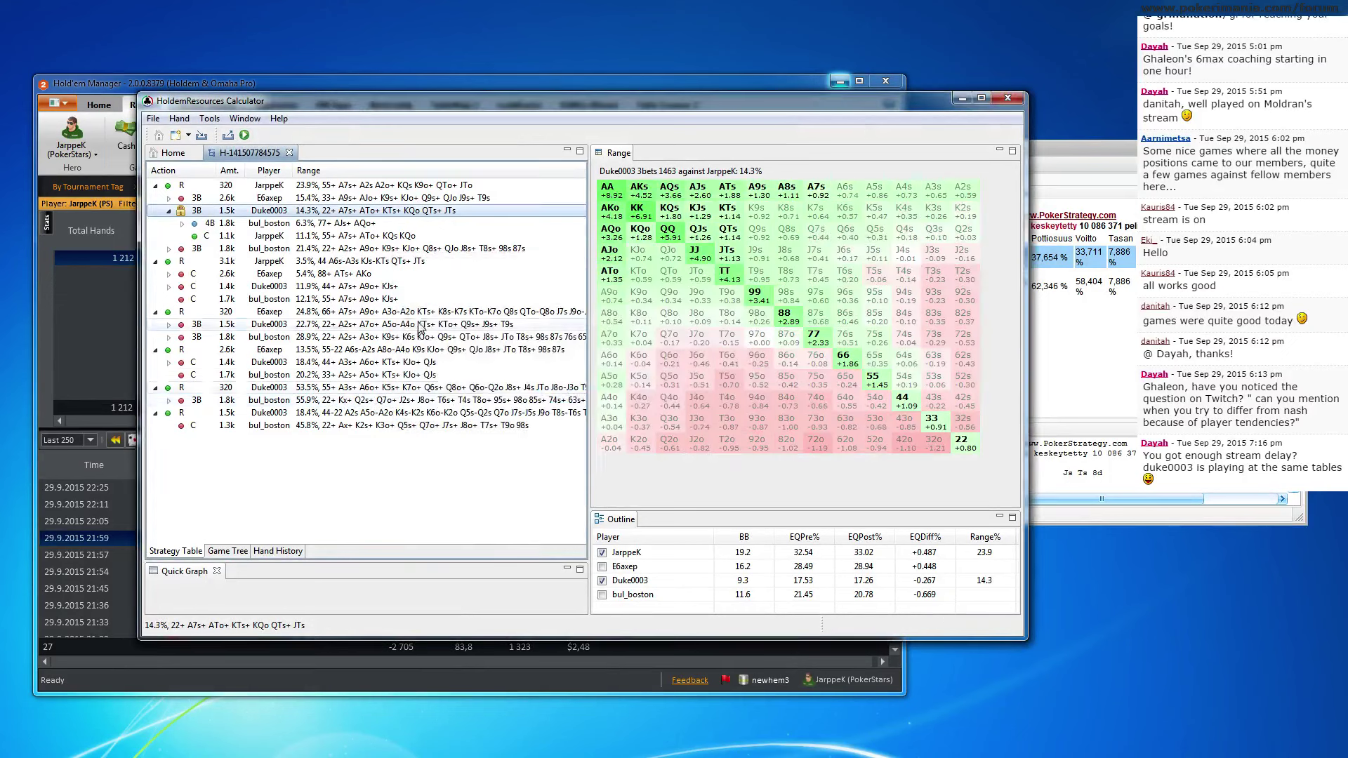
click(379, 235)
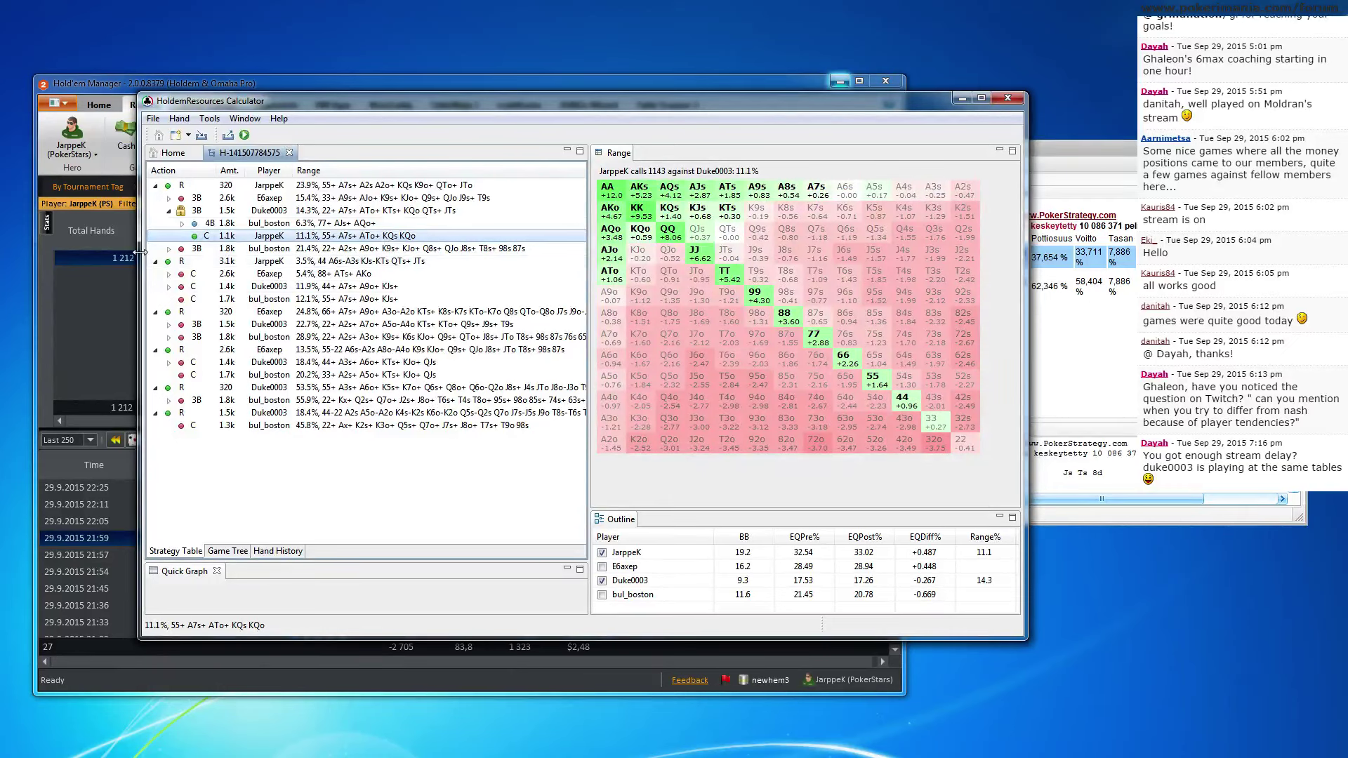
Switch to Holdem Manager and replay the 77 hand from 22:11 through to the river showdown, closing the replayer
click(126, 309)
click(219, 521)
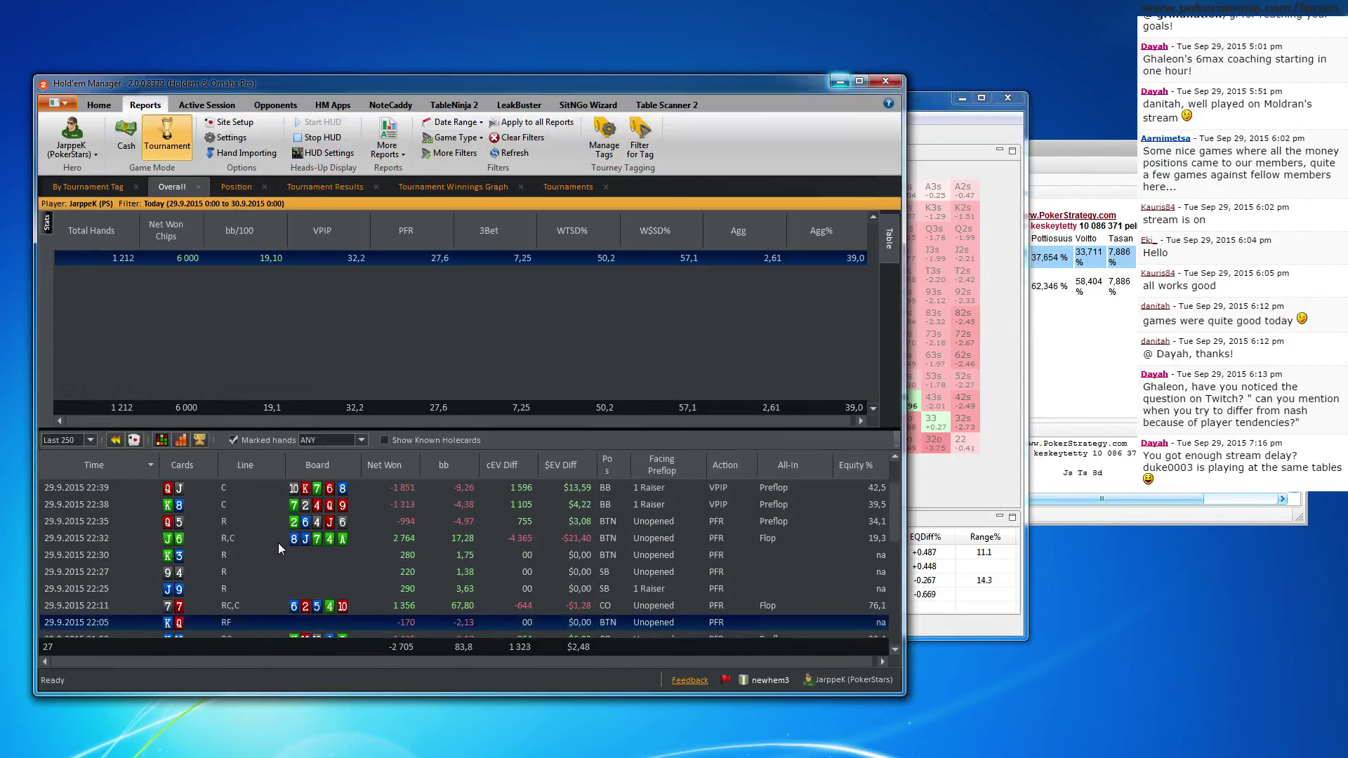
click(248, 555)
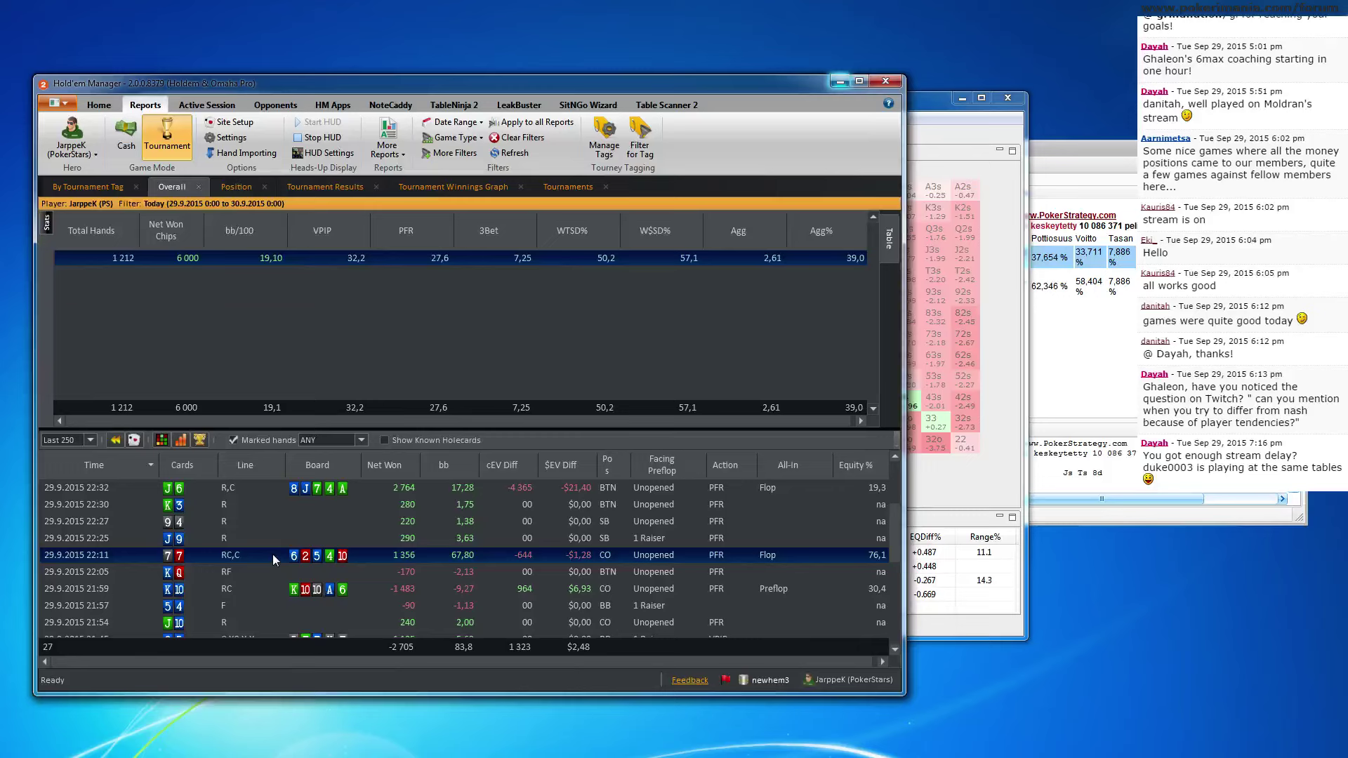
double_click(272, 553)
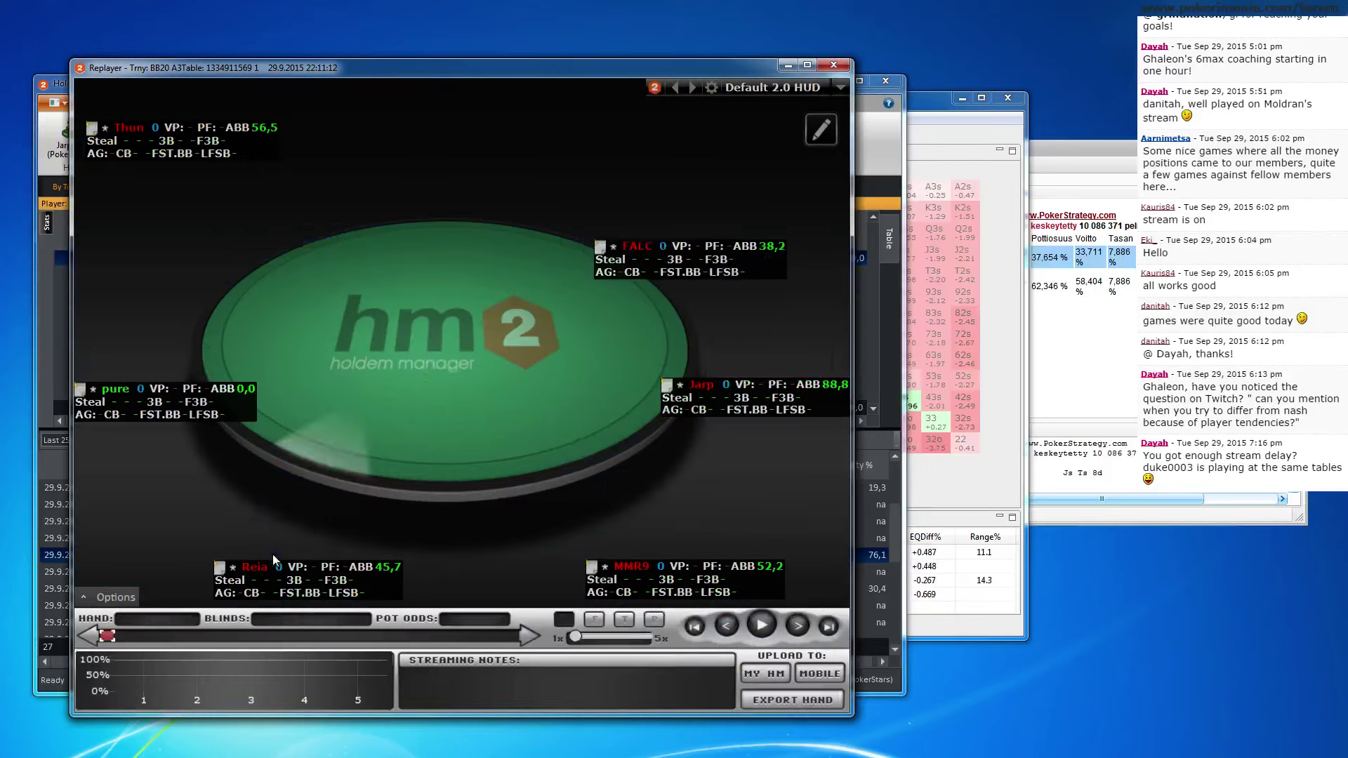
click(798, 624)
click(798, 624)
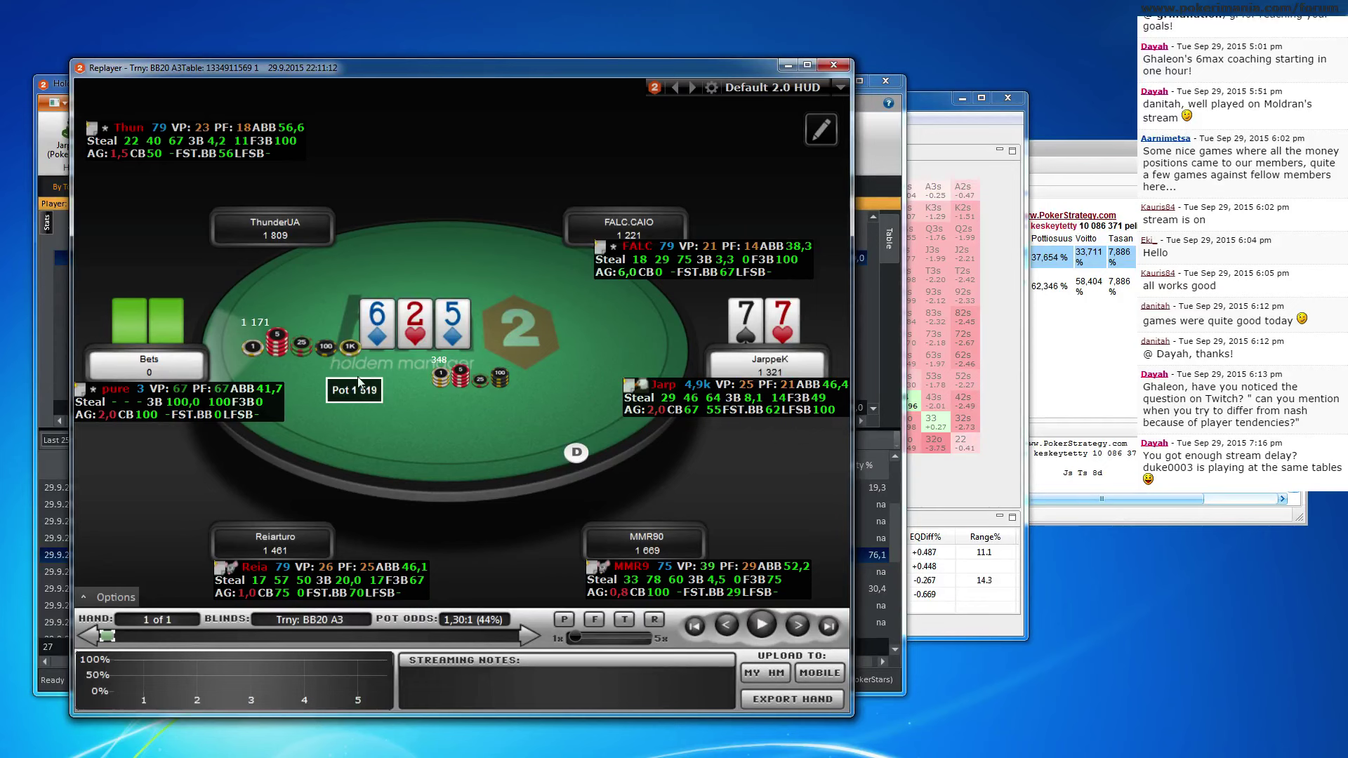
click(792, 629)
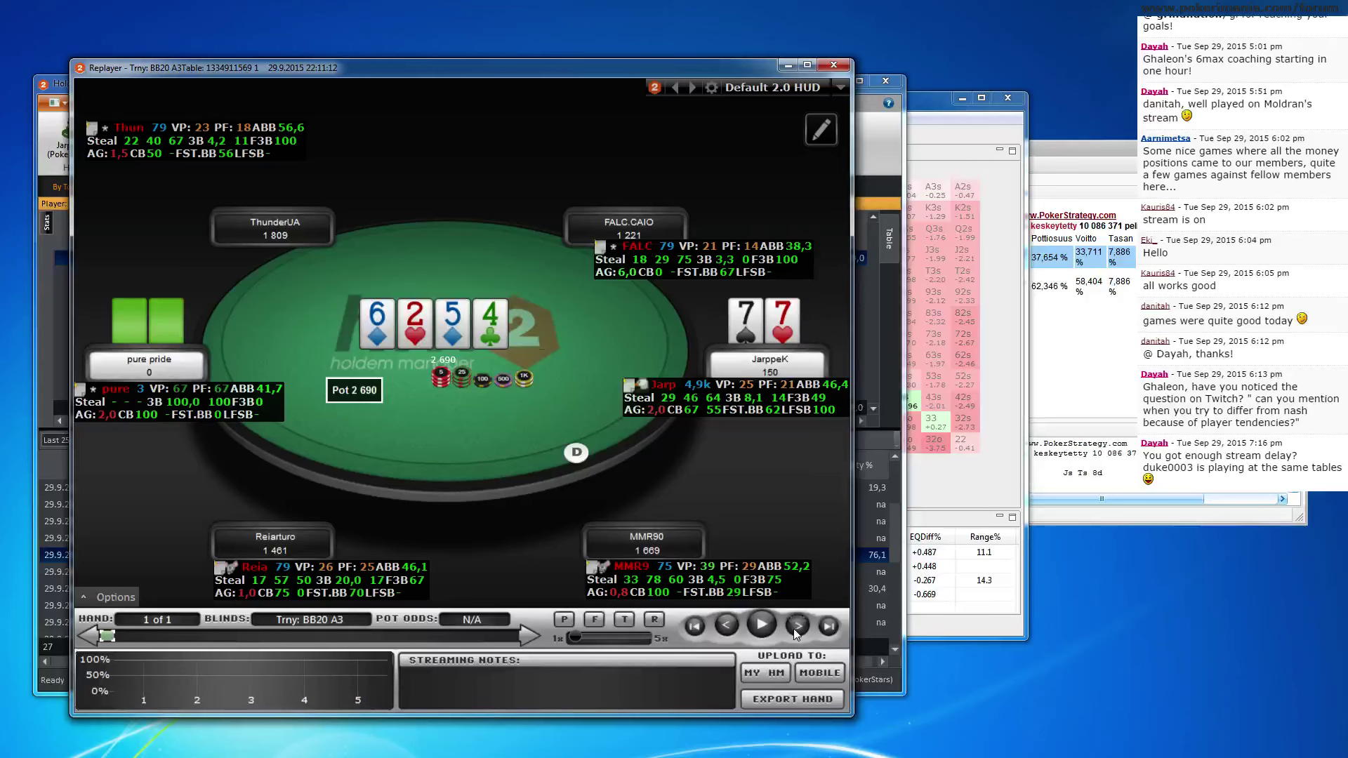
click(794, 629)
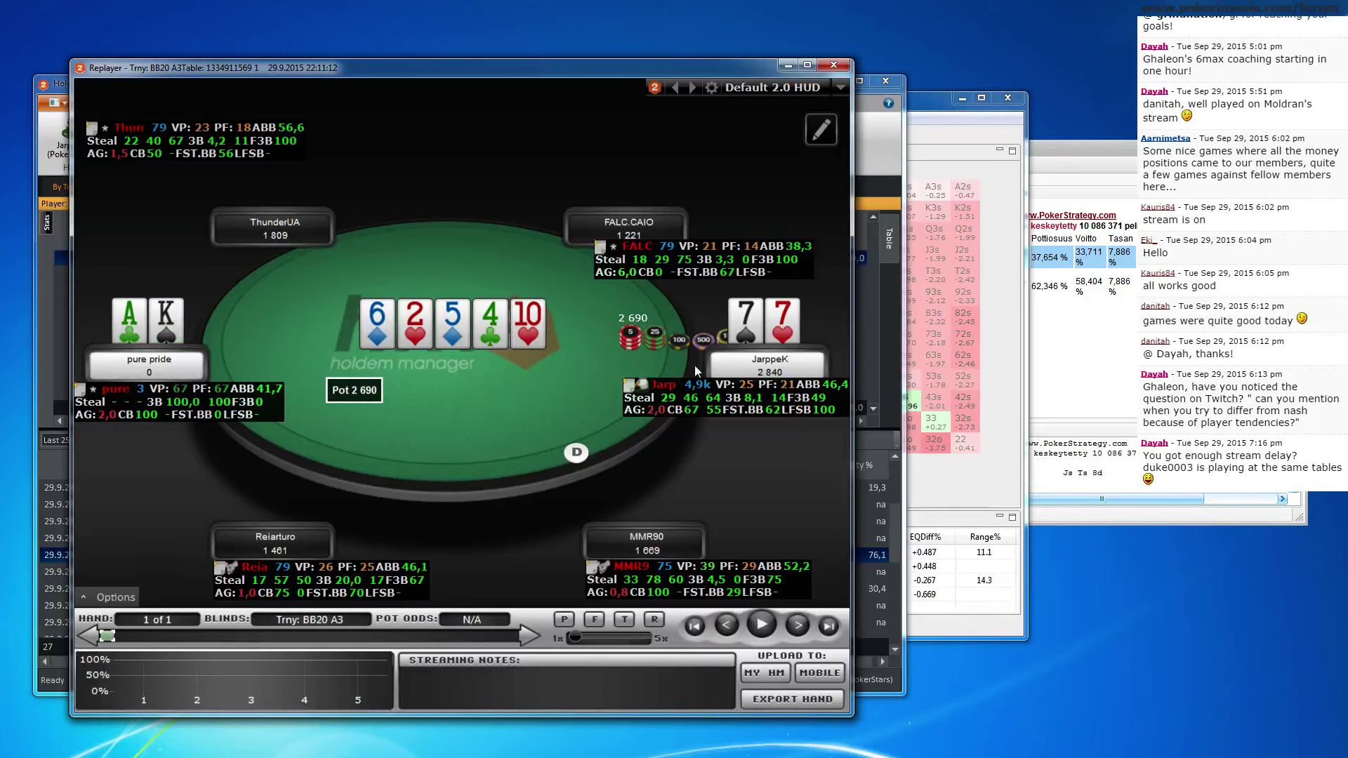
click(831, 68)
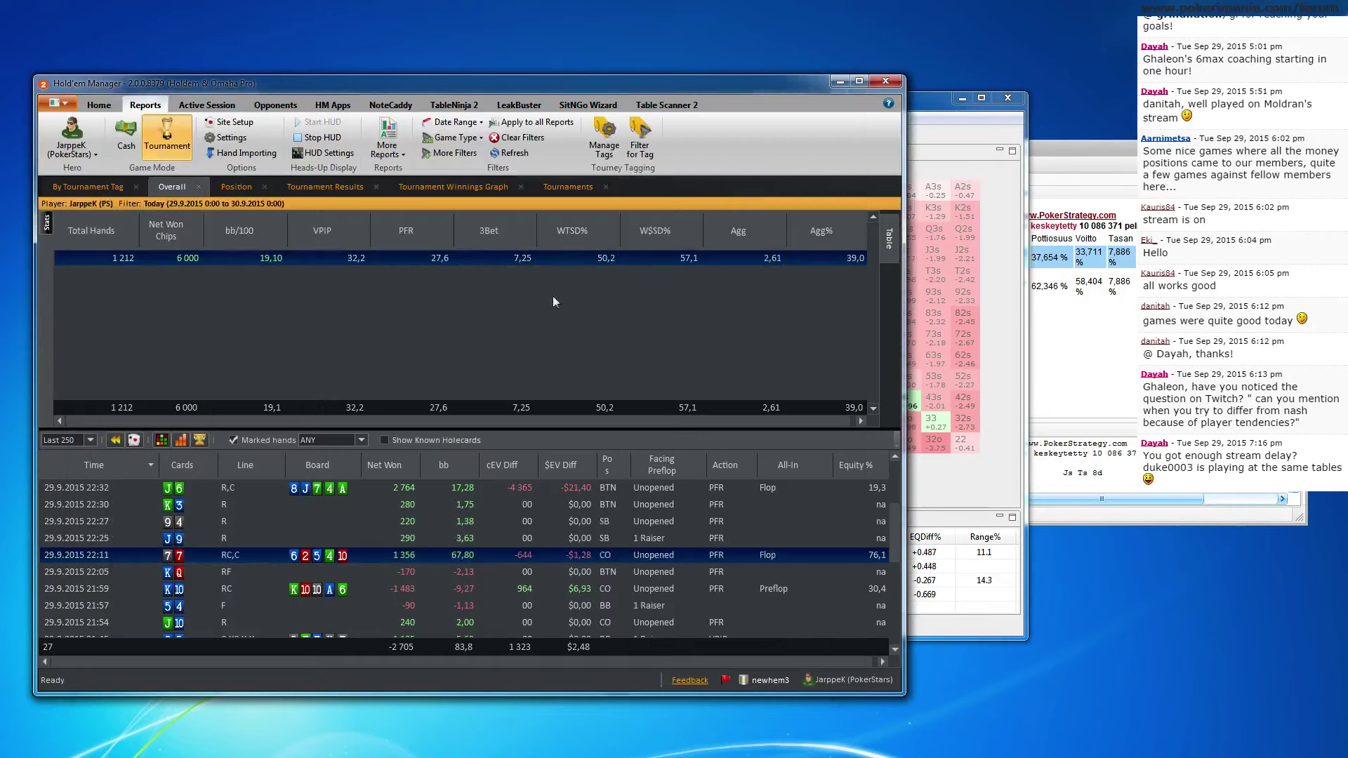
Replay the J6 hand from 22:32 action by action through to the river showdown and close the replayer
click(259, 545)
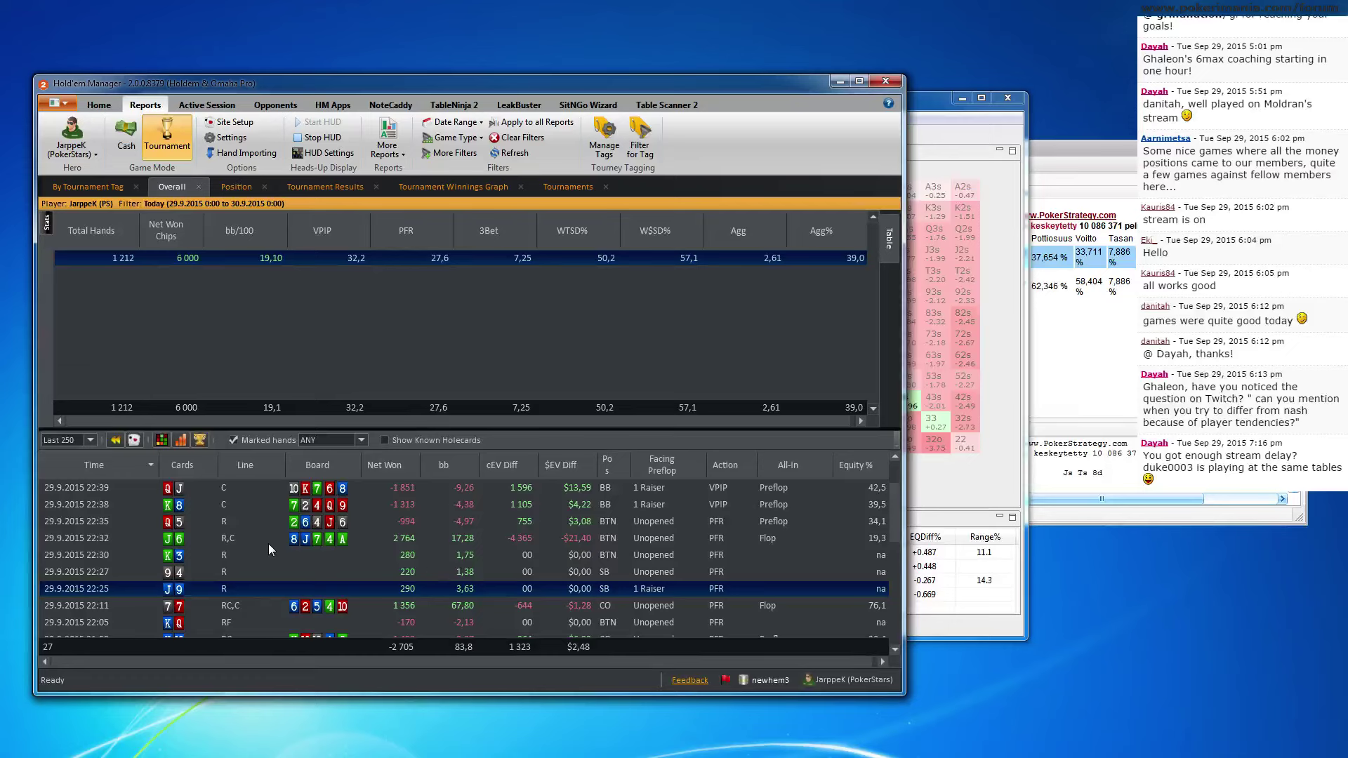
double_click(268, 541)
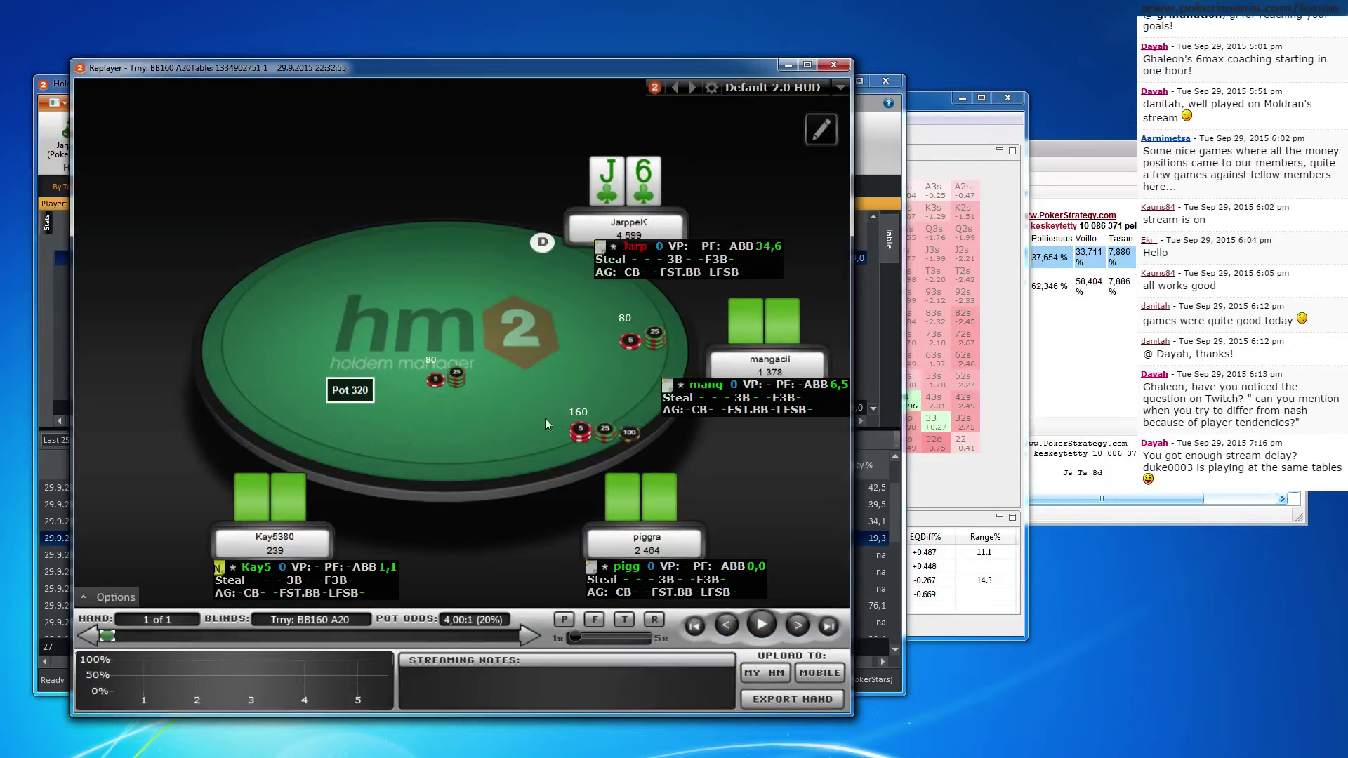
click(797, 625)
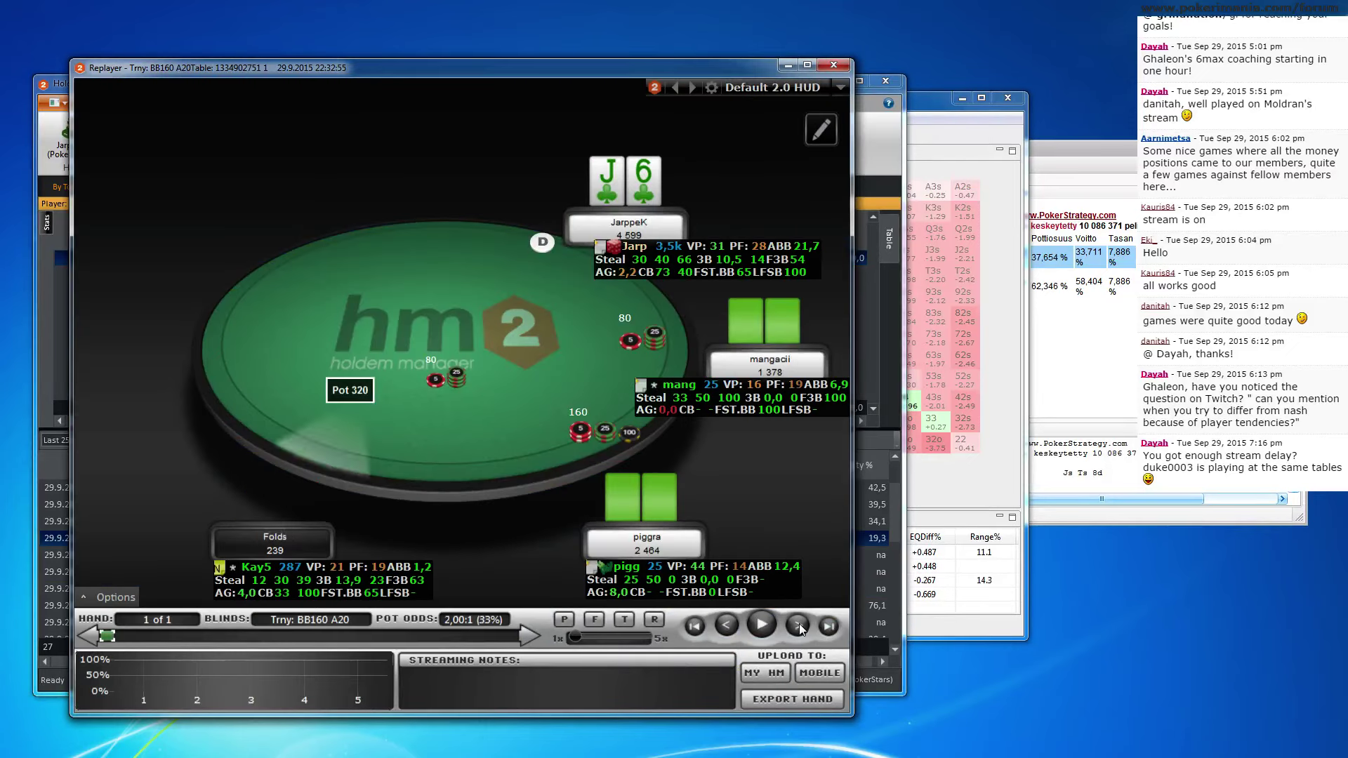
click(797, 626)
click(798, 626)
click(798, 625)
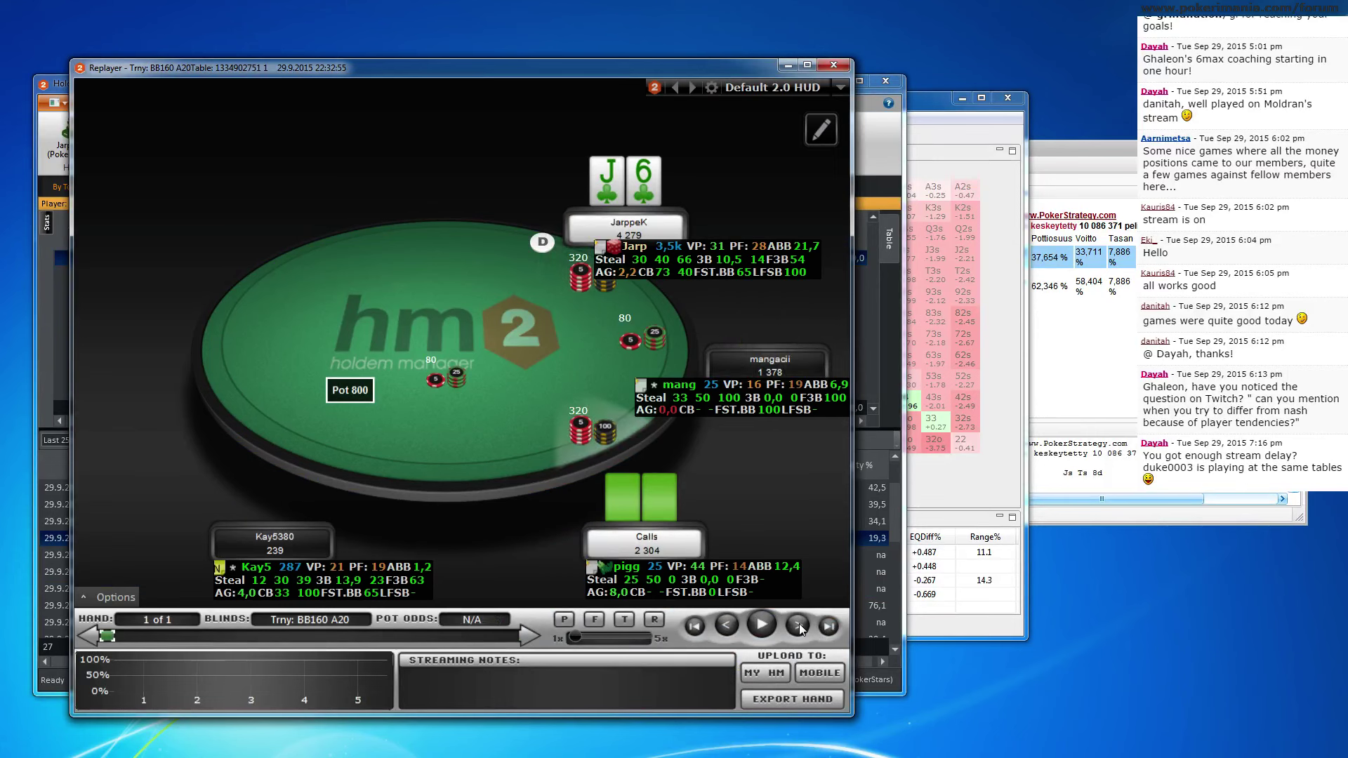
click(798, 626)
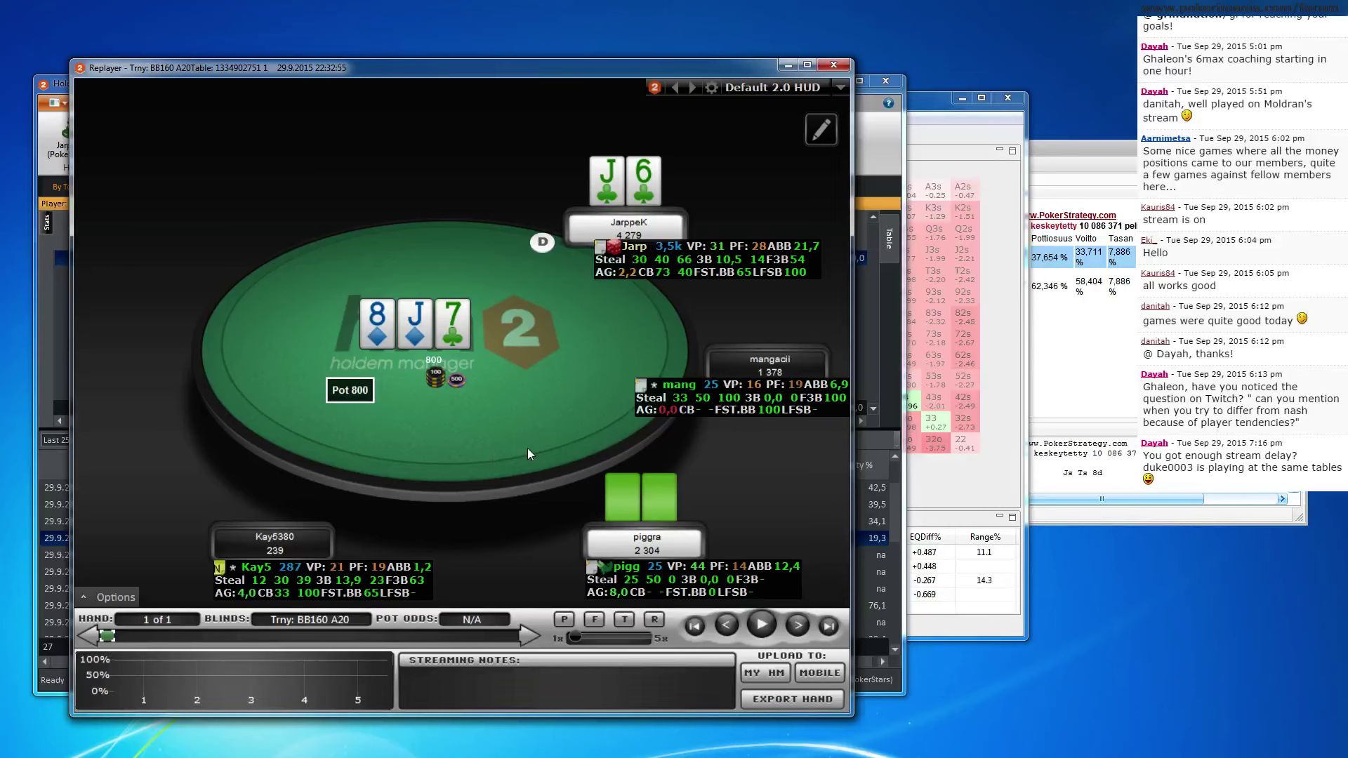
click(797, 628)
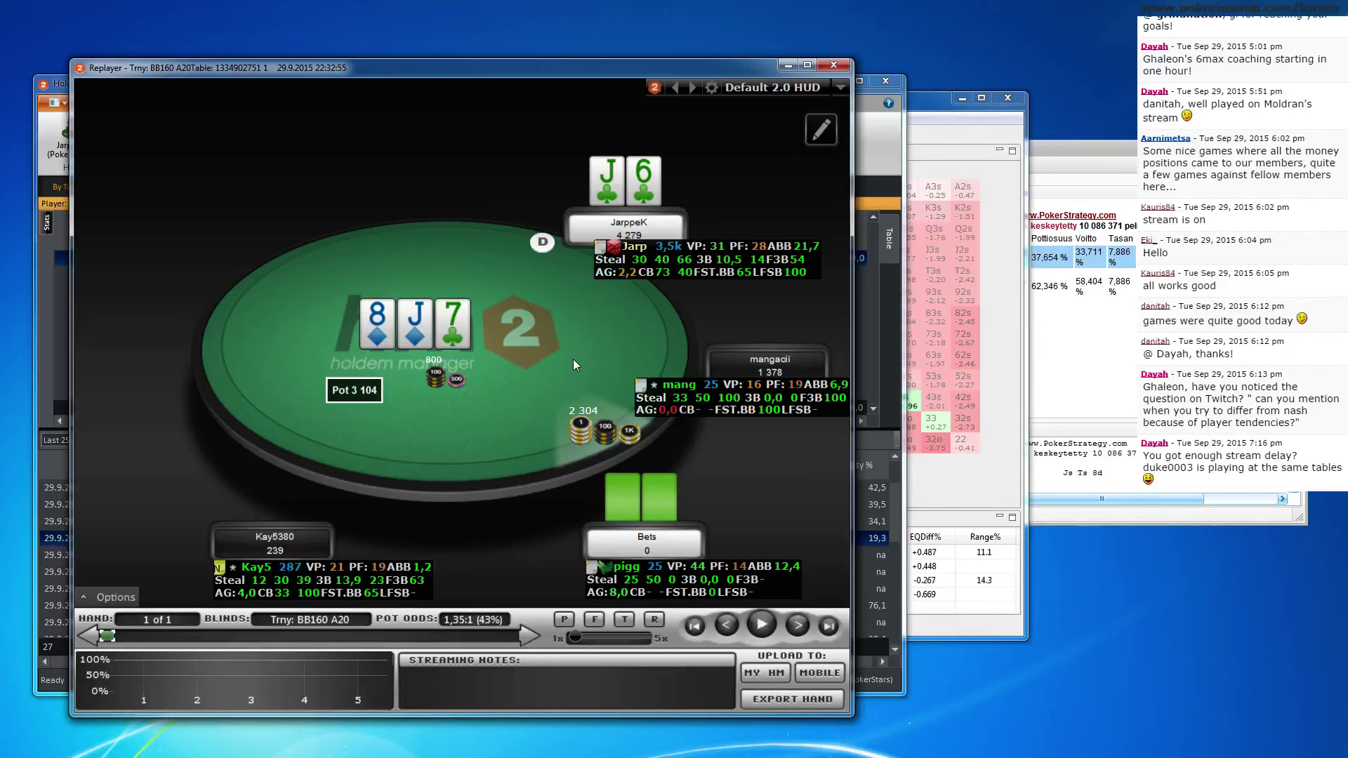
click(798, 625)
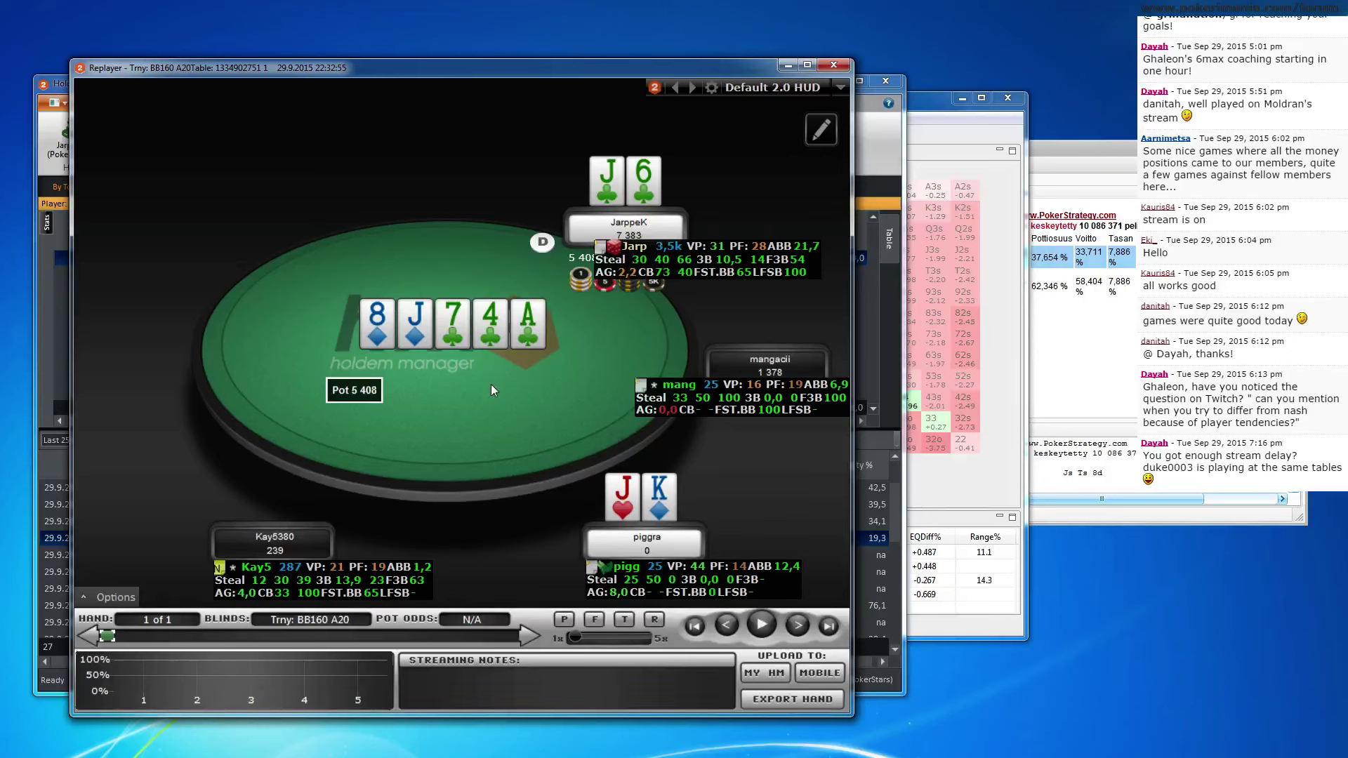
click(833, 64)
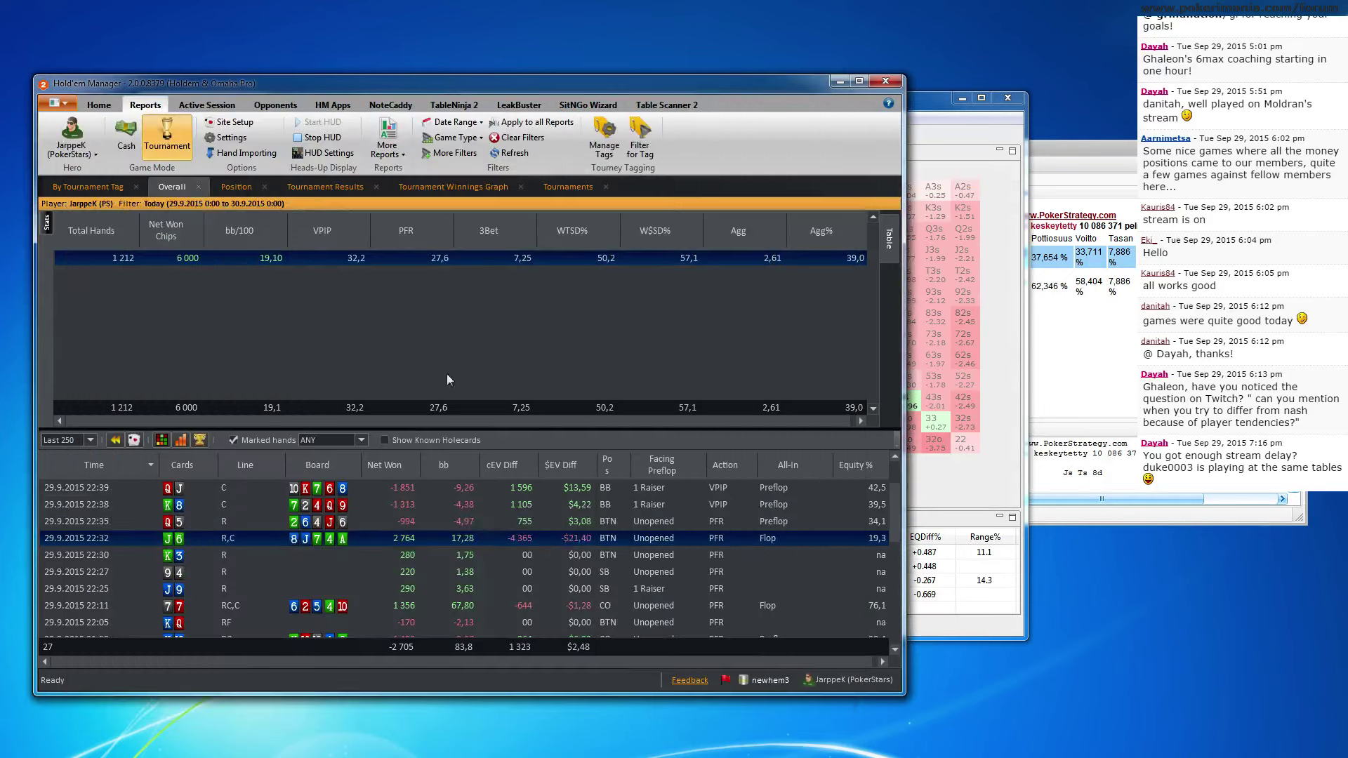
Replay the Q5 hand from 22:35 up to the button's all-in raise and close the replayer
click(201, 523)
scroll(214, 541, up, 1)
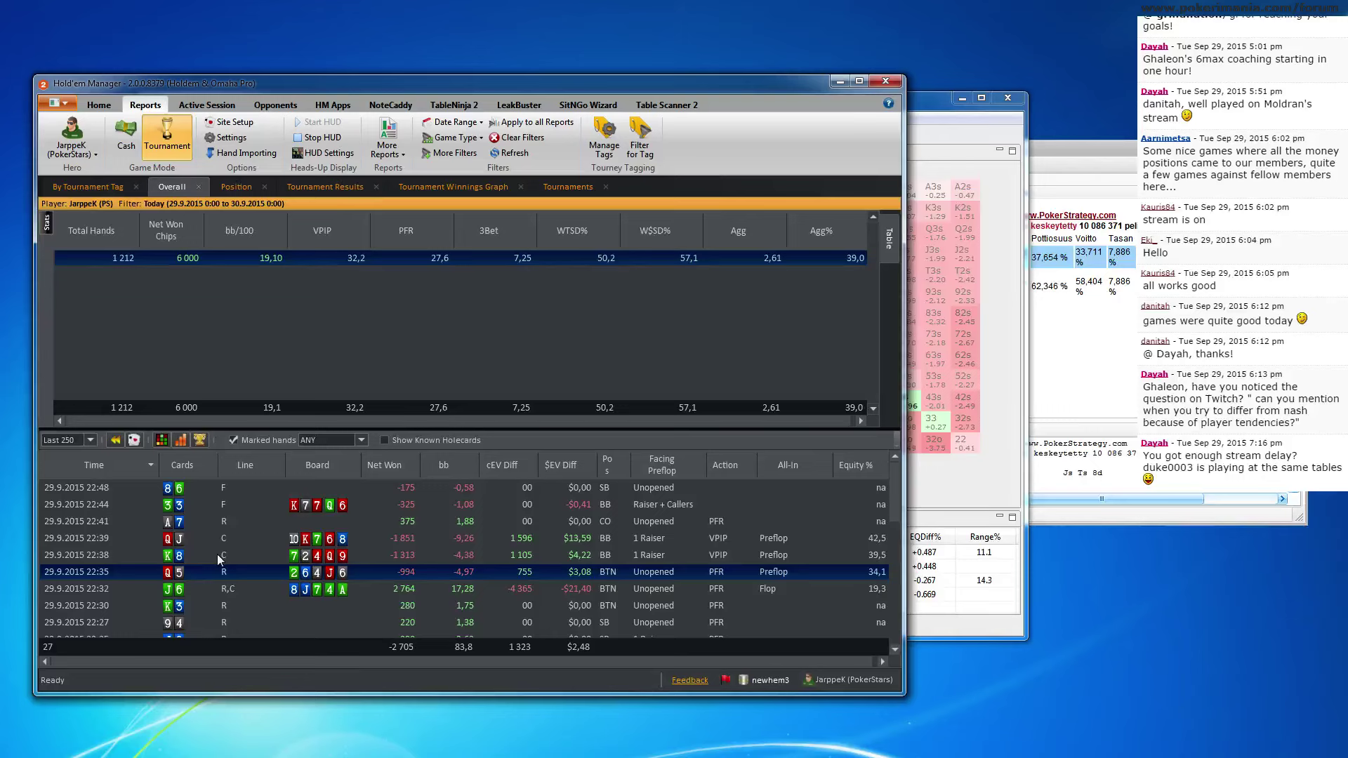
double_click(199, 565)
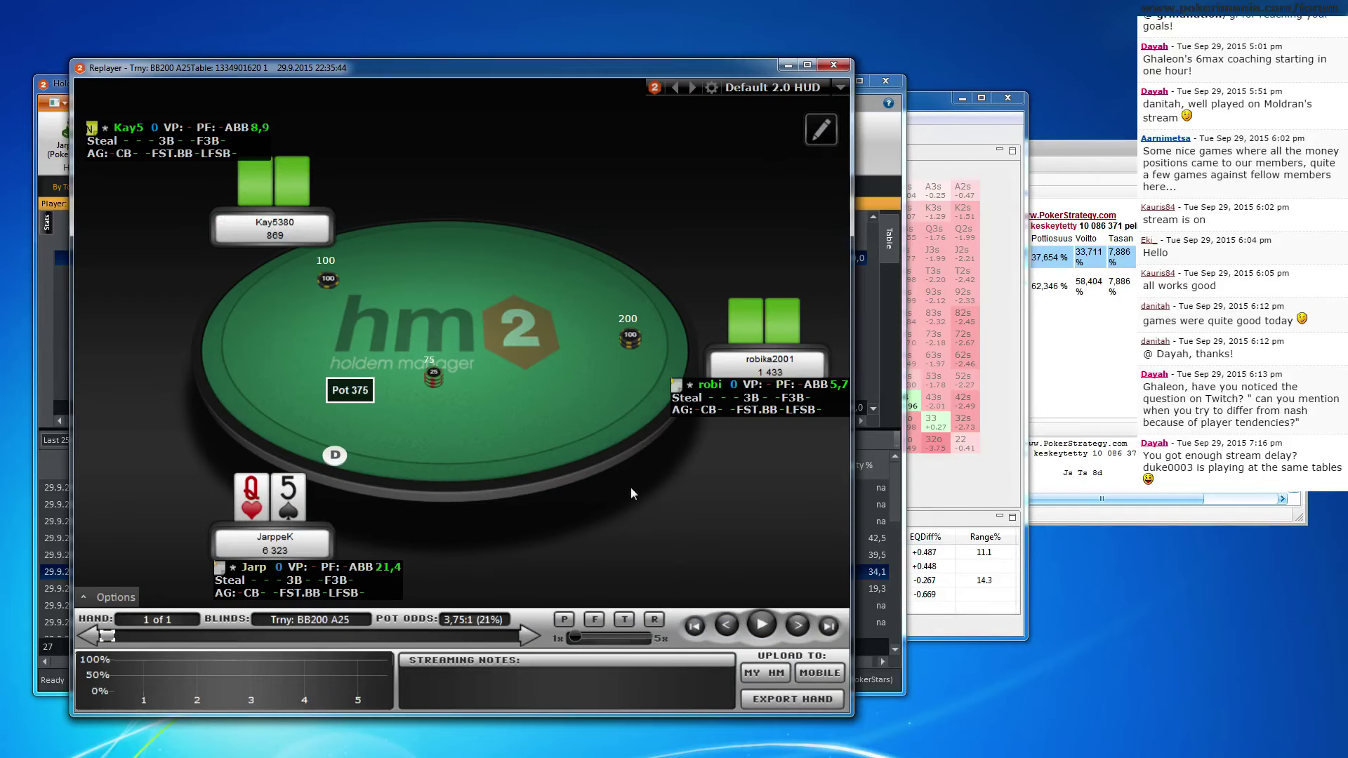
click(797, 625)
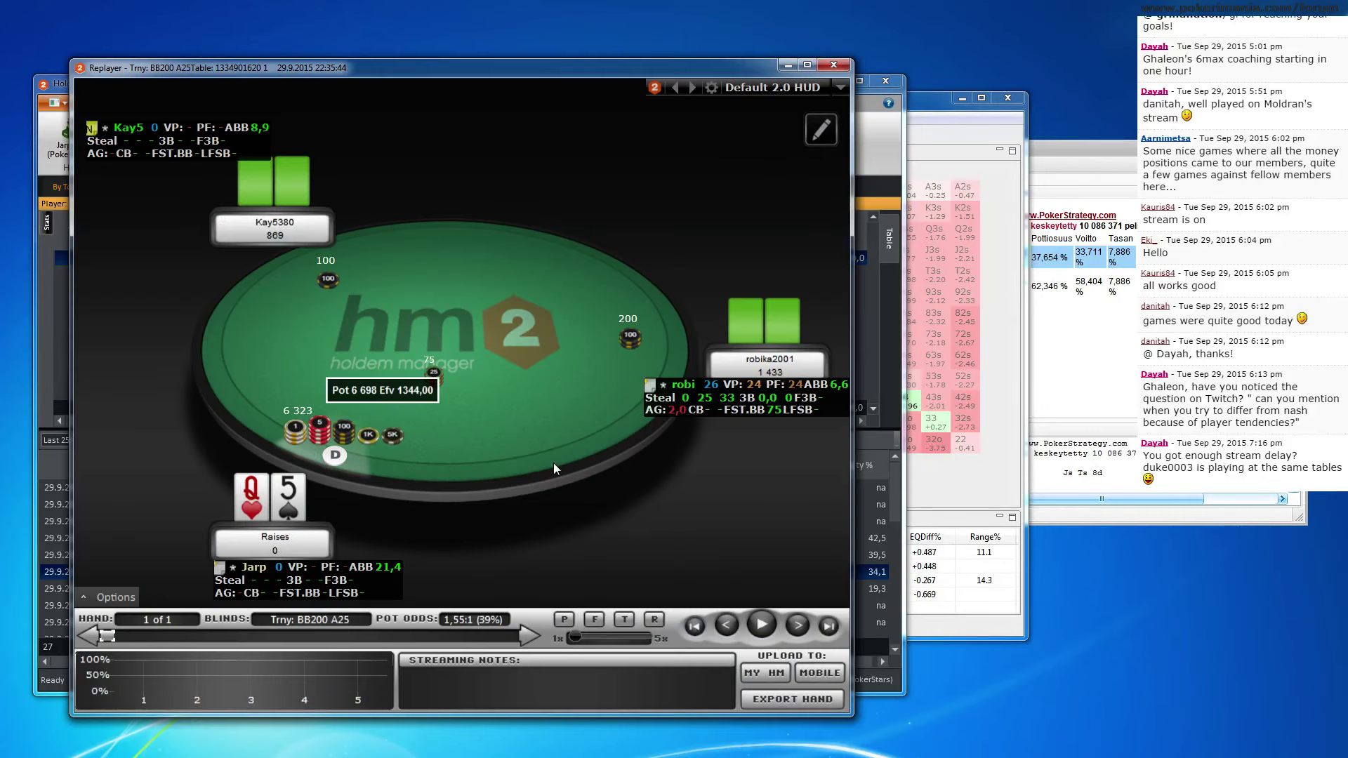
click(834, 65)
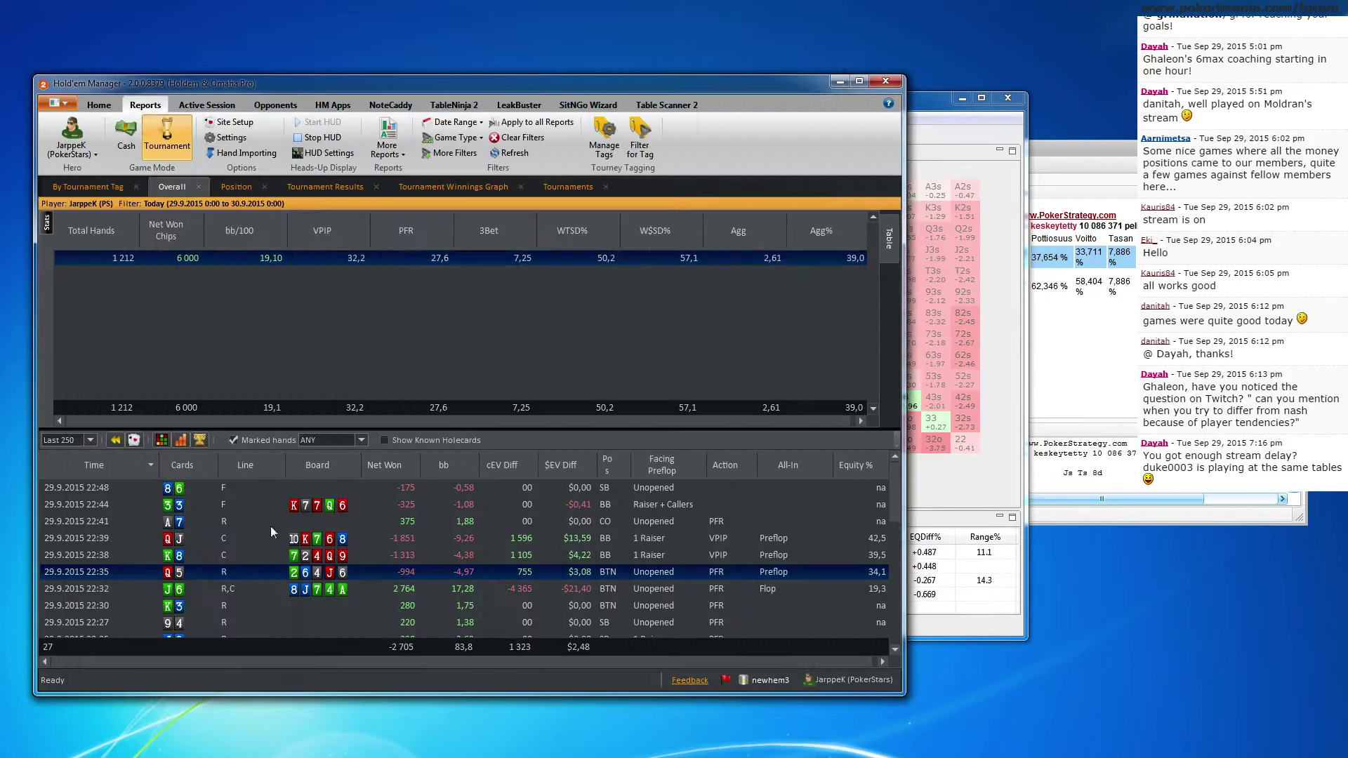
Copy the Q5 hand, close the K10 calculation in HoldemResources Calculator, and calculate the pasted hand as a basic hand with Future Game Simulation
right_click(246, 570)
click(309, 646)
click(986, 410)
click(288, 153)
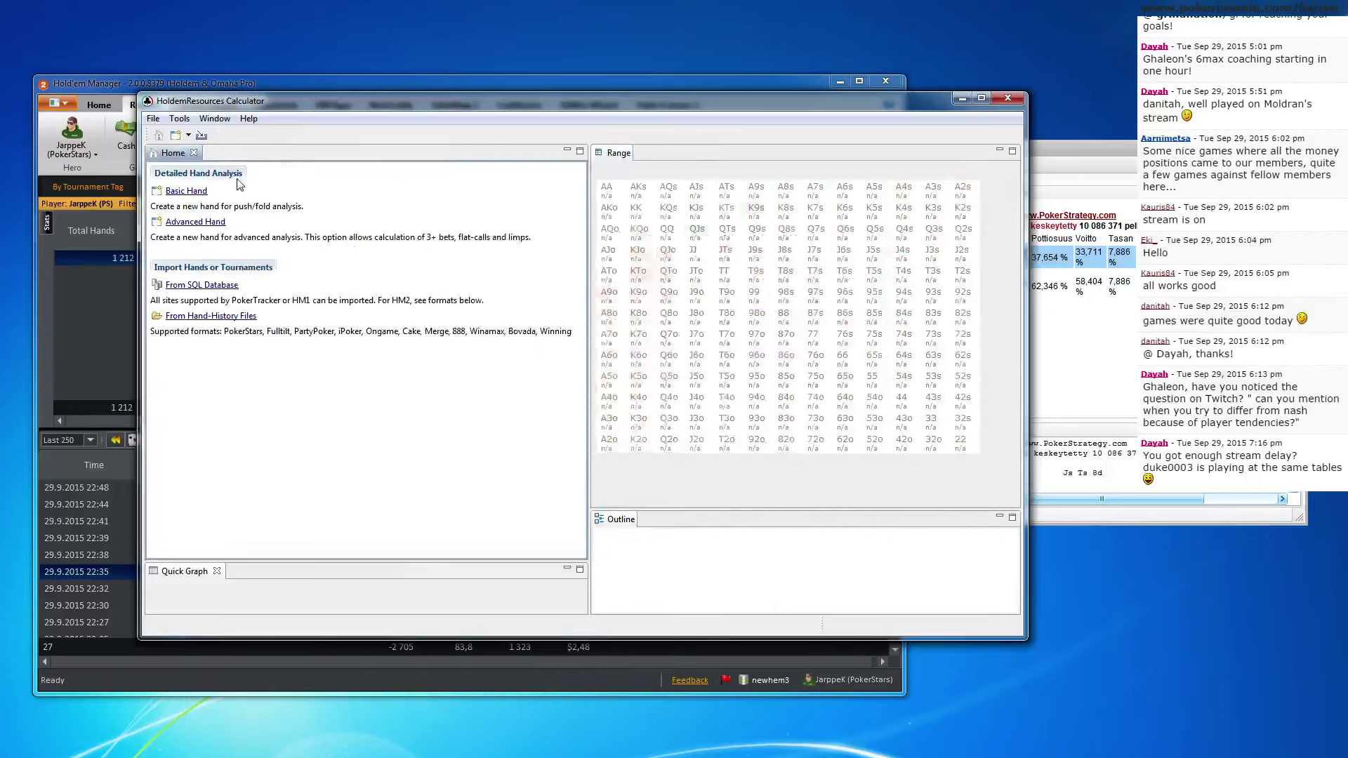
click(200, 193)
click(473, 382)
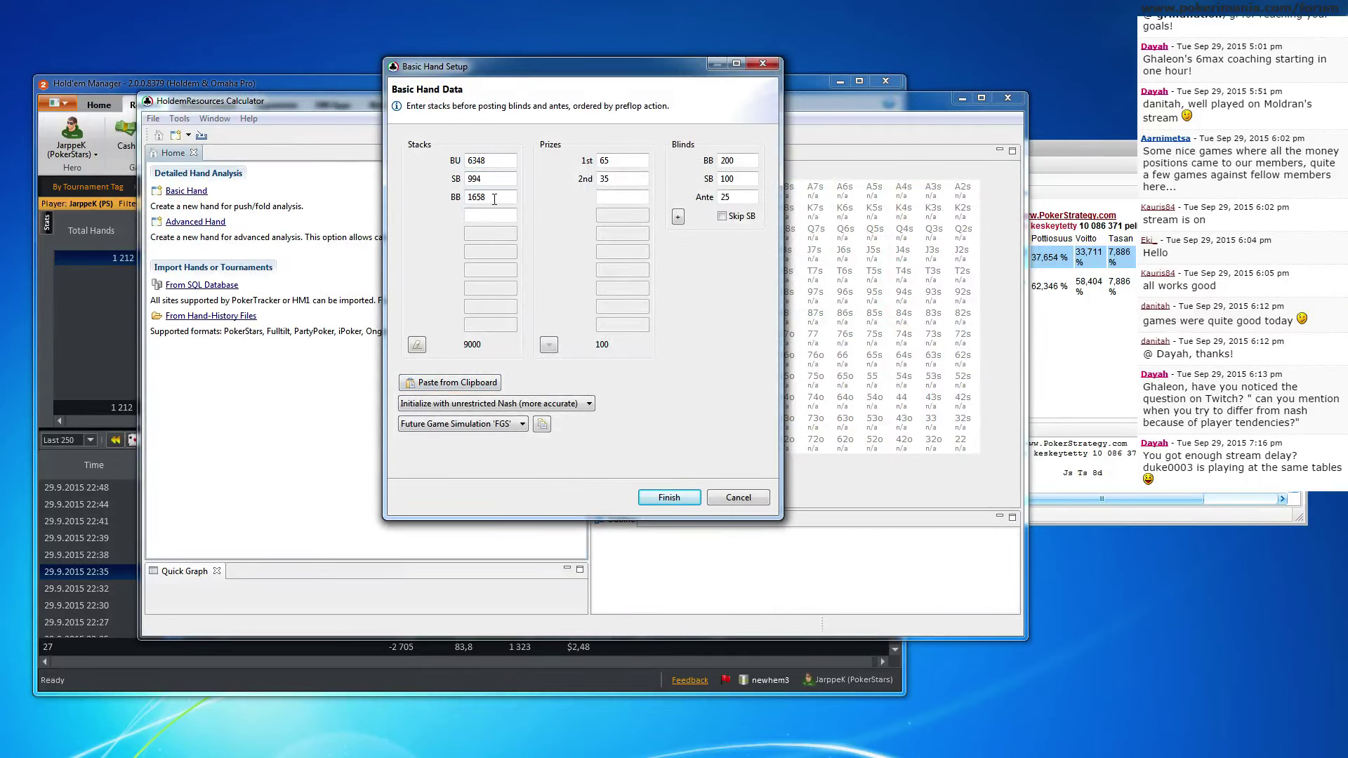
click(667, 493)
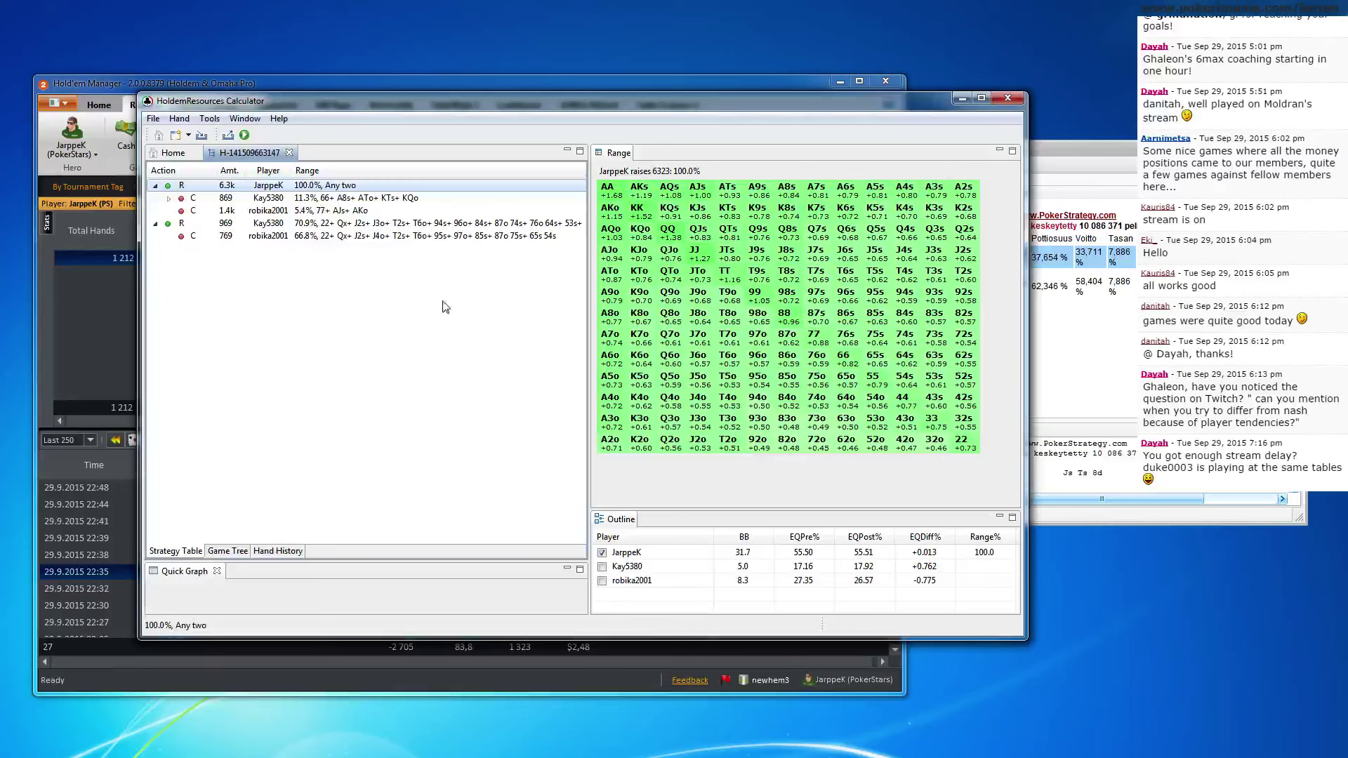
Examine the small blind's 869 calling range against the button's shove
click(386, 200)
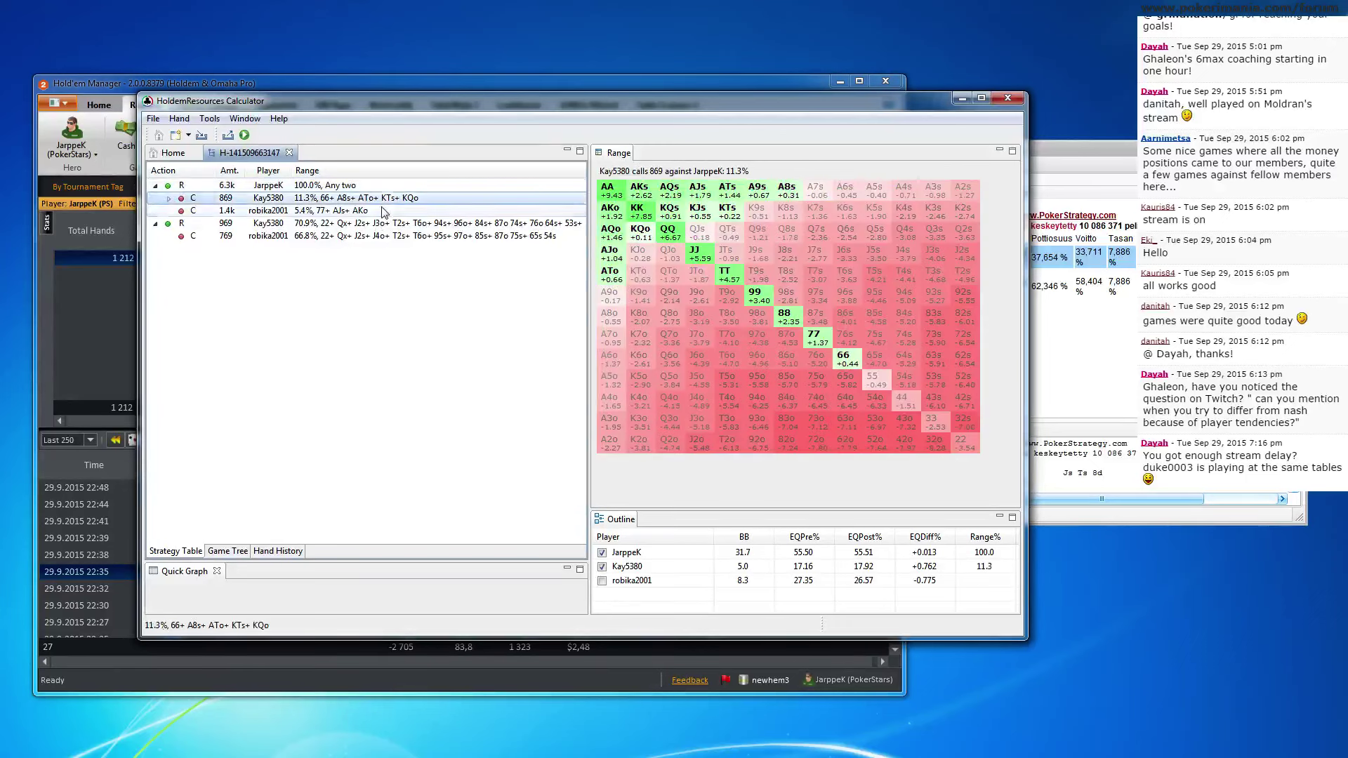
right_click(384, 210)
click(414, 217)
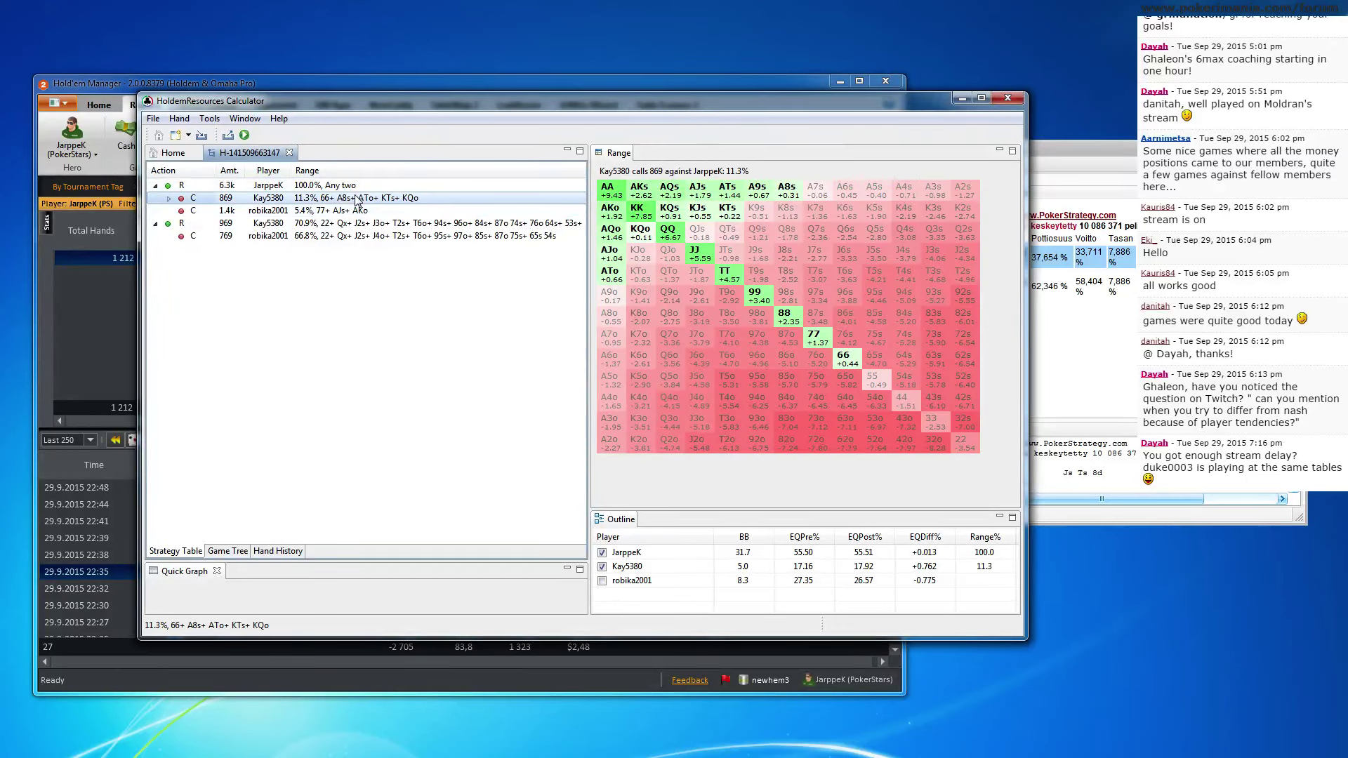
Replay the Q5 hand to the flop in Holdem Manager and return to the small blind's calling range in HoldemResources Calculator
click(140, 361)
double_click(181, 572)
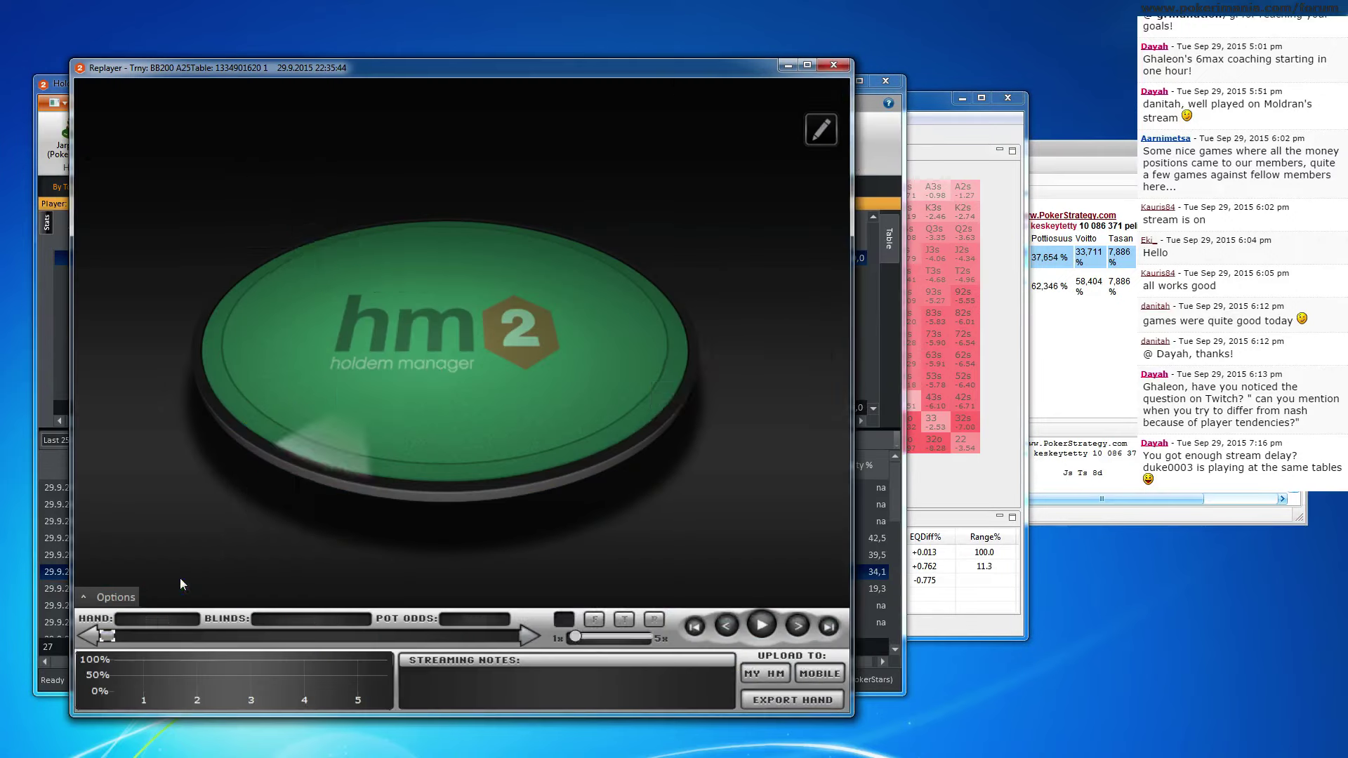
click(801, 624)
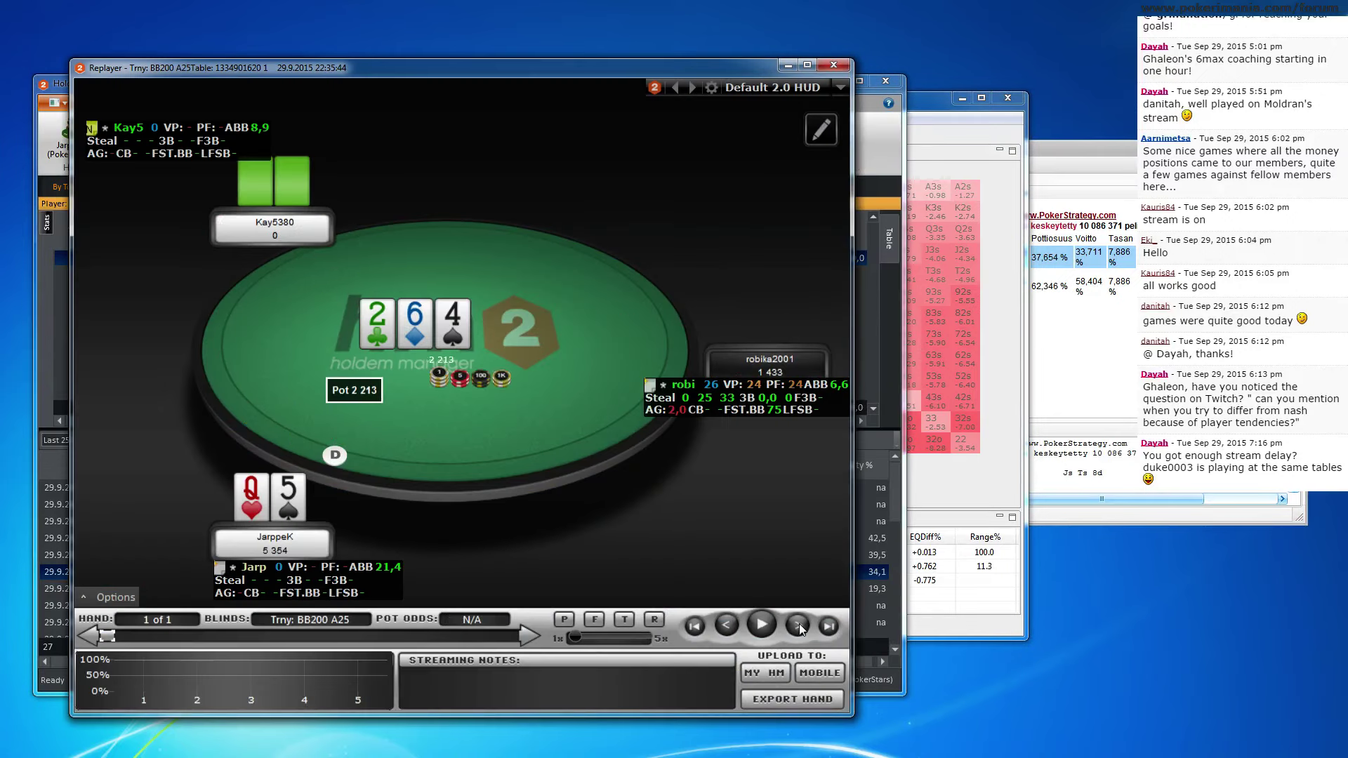
click(870, 158)
click(971, 156)
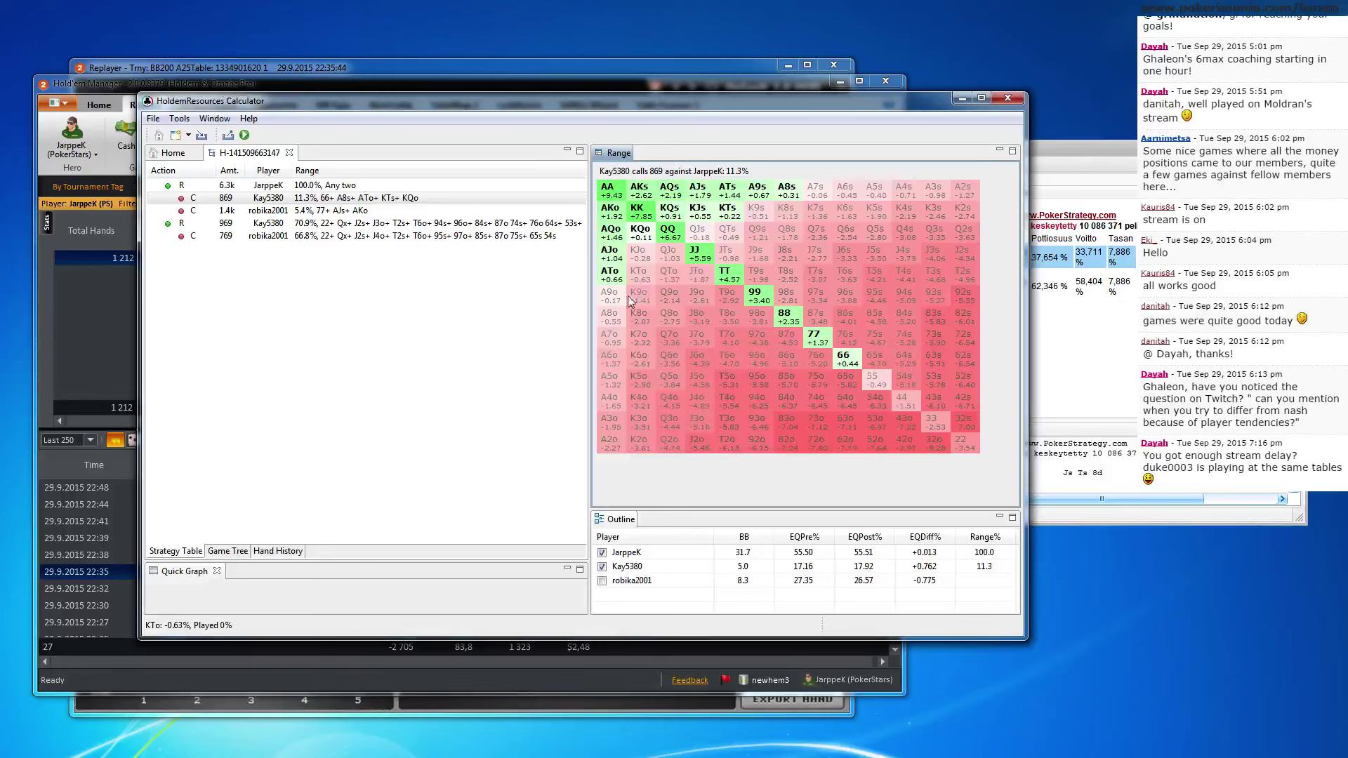
Calculate the same stacks as a new basic hand with FGS simulation depth 3 and examine the small blind's 869 calling range
click(172, 153)
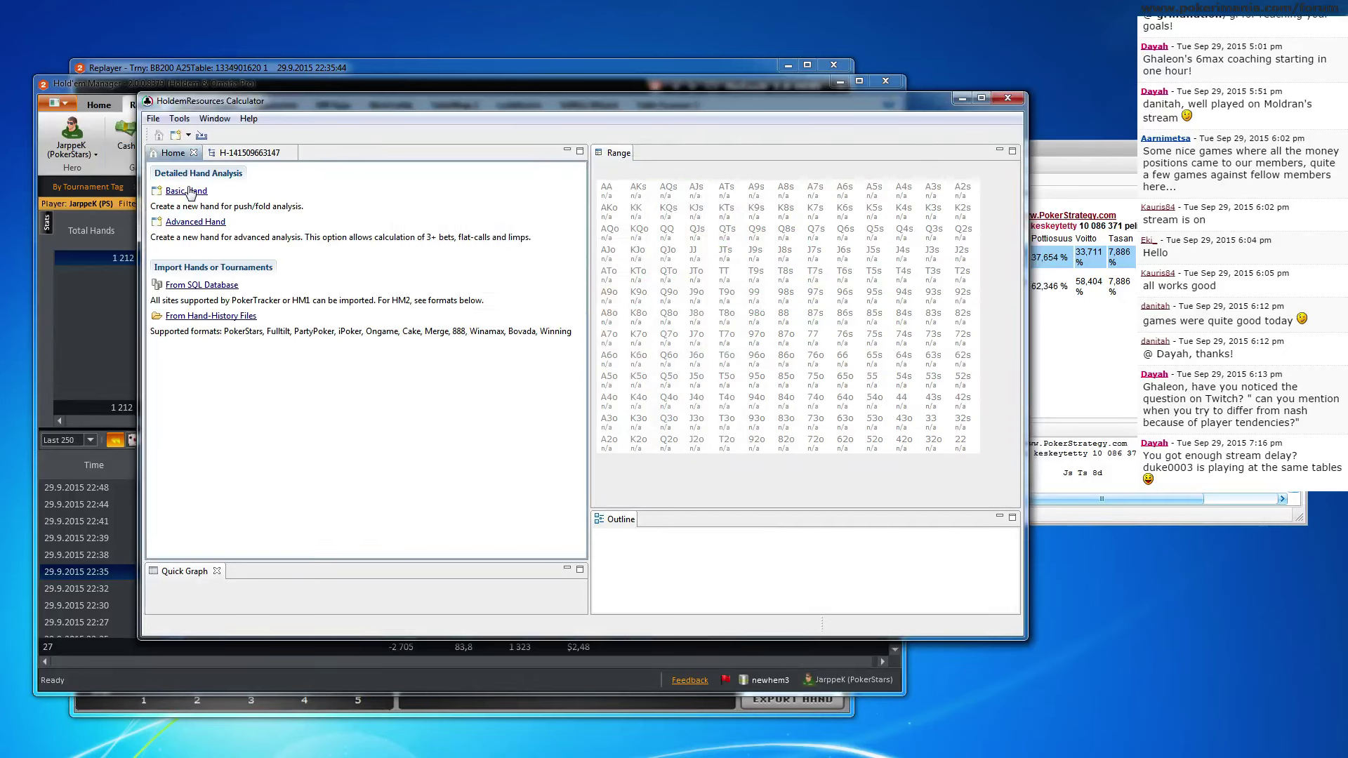
click(187, 191)
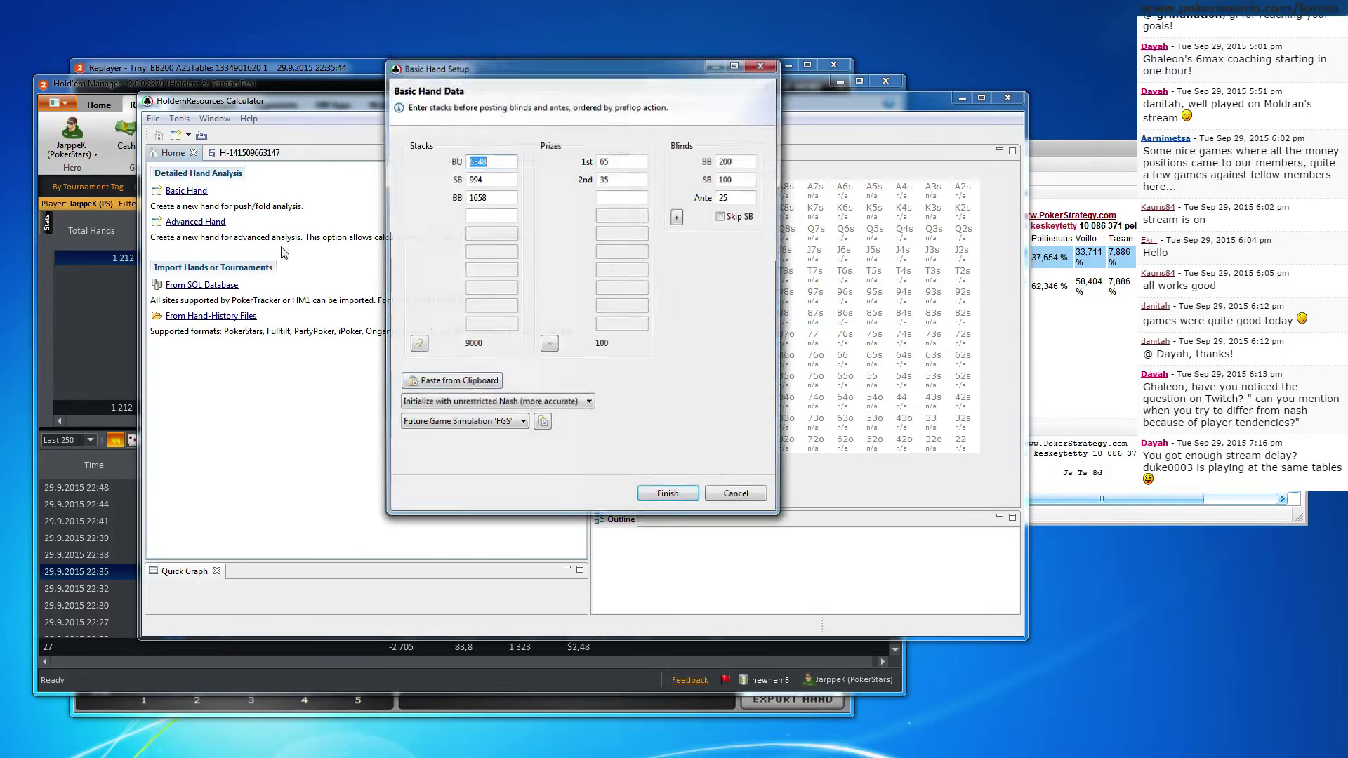
click(542, 425)
click(521, 186)
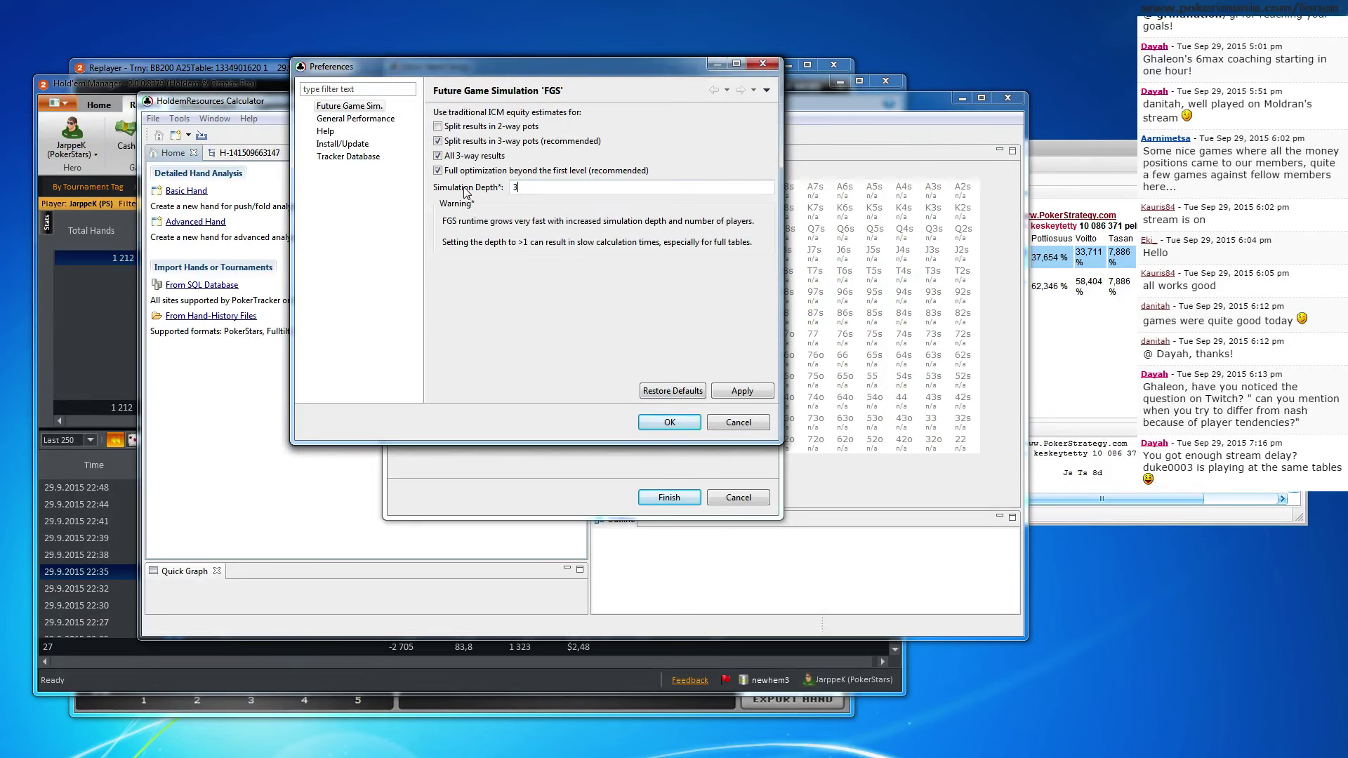
click(670, 421)
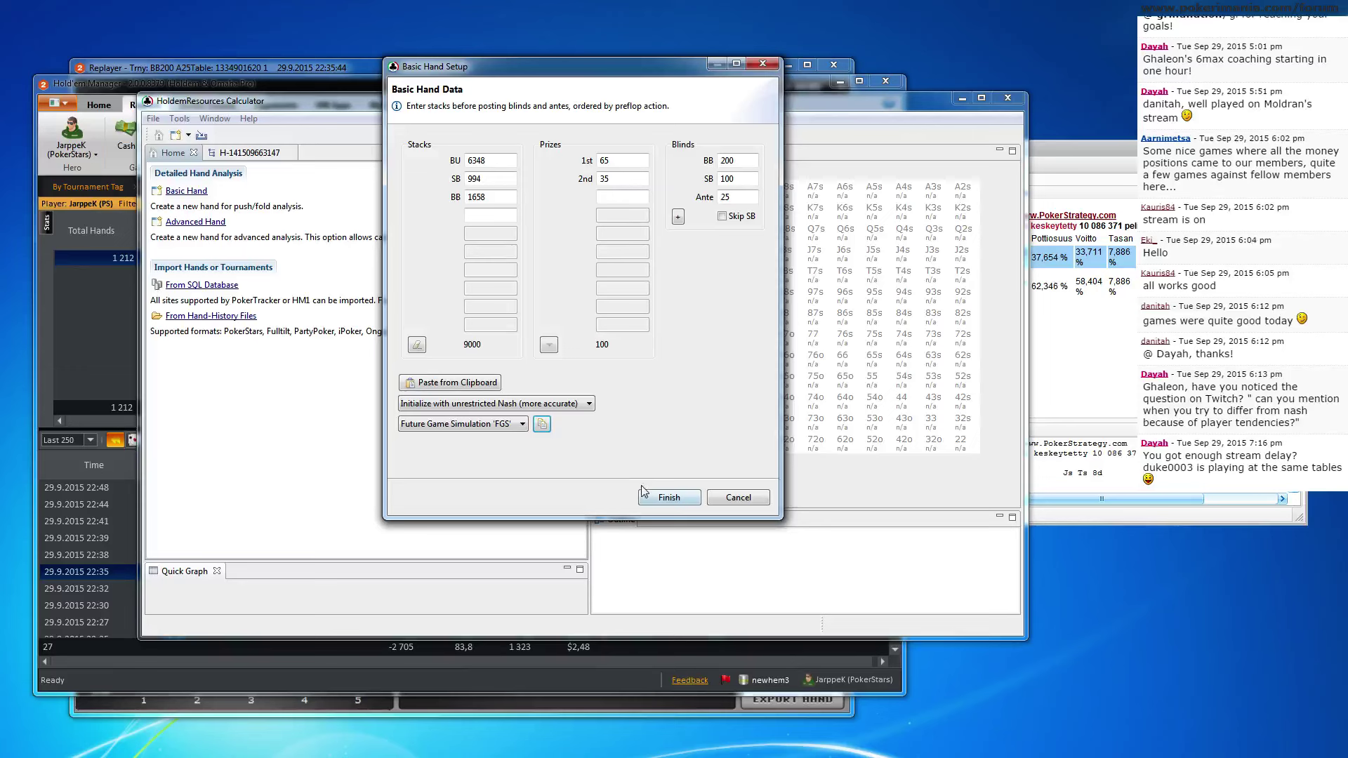
click(662, 494)
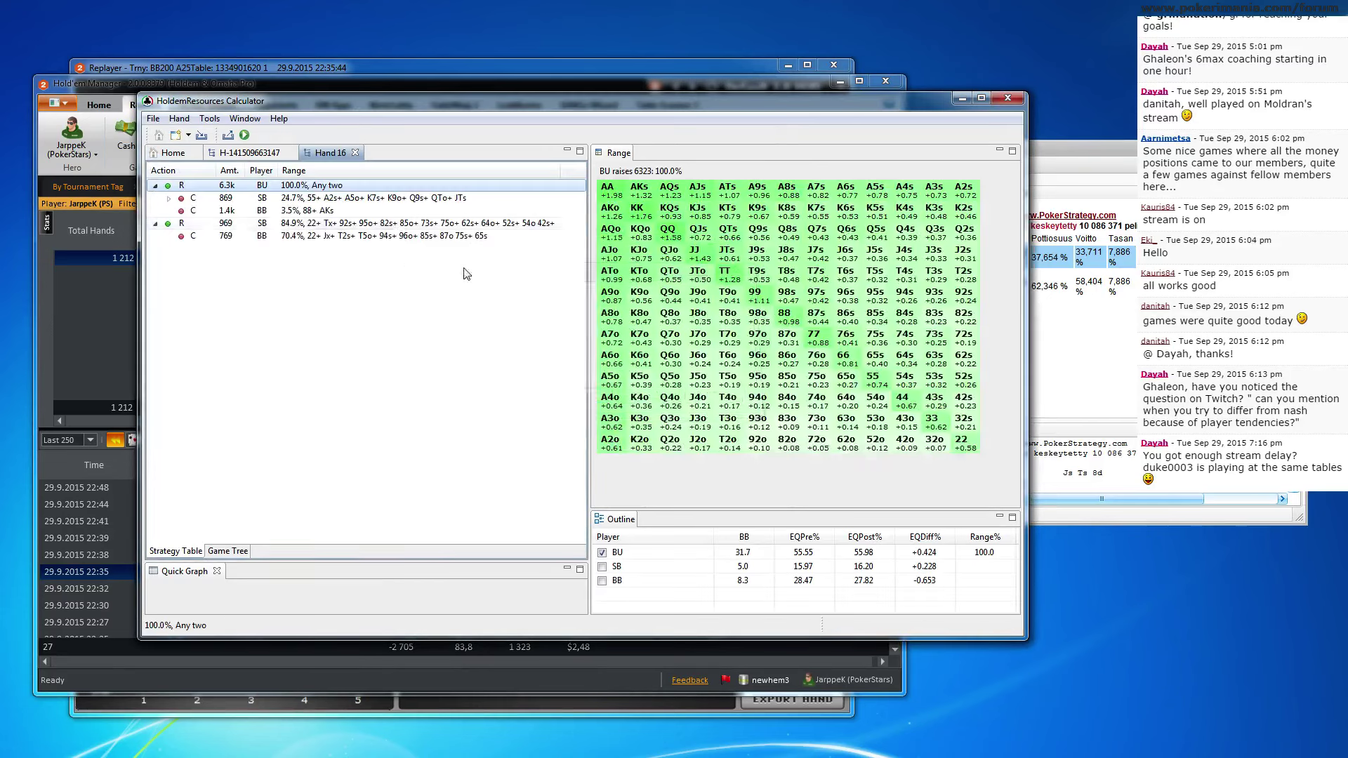
click(425, 200)
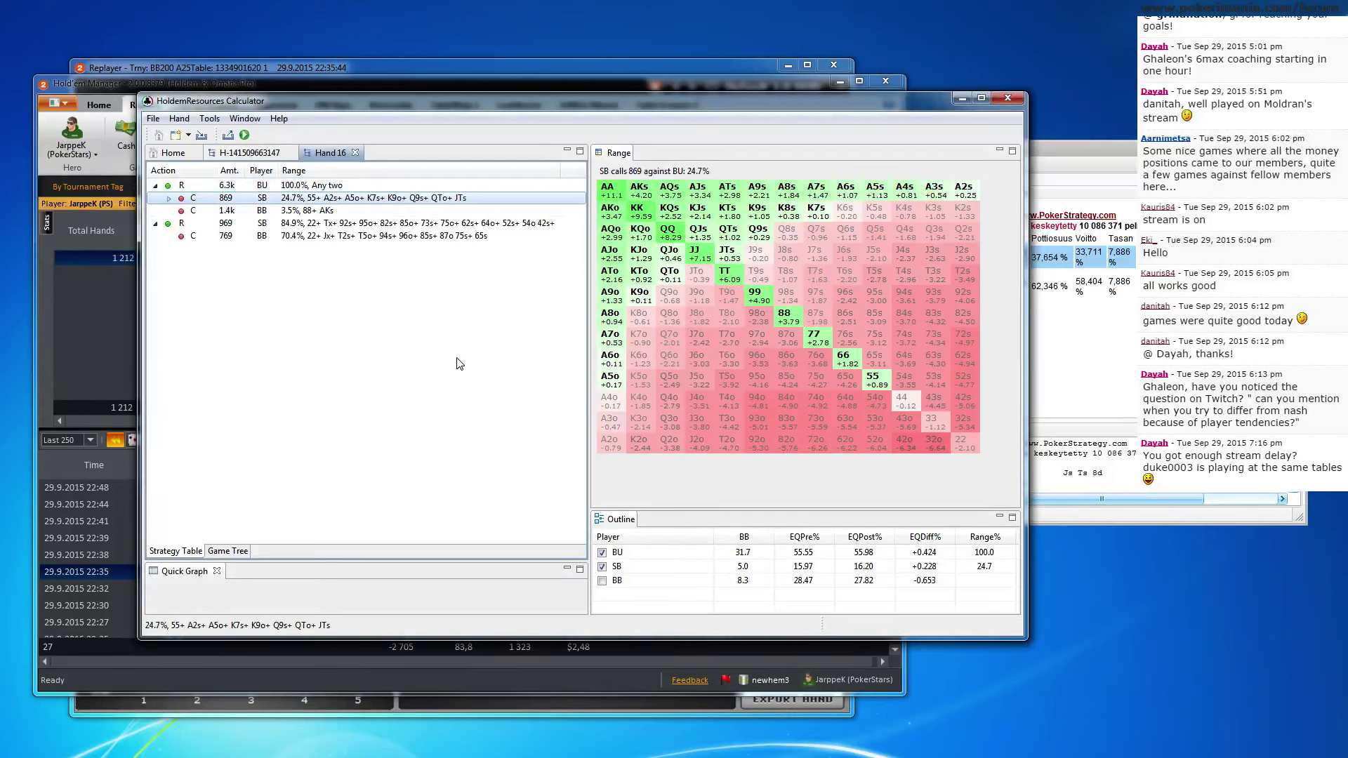
Widen the big blind's calling range against the button's shove to a locked 6.6% and recalculate the hand
click(413, 187)
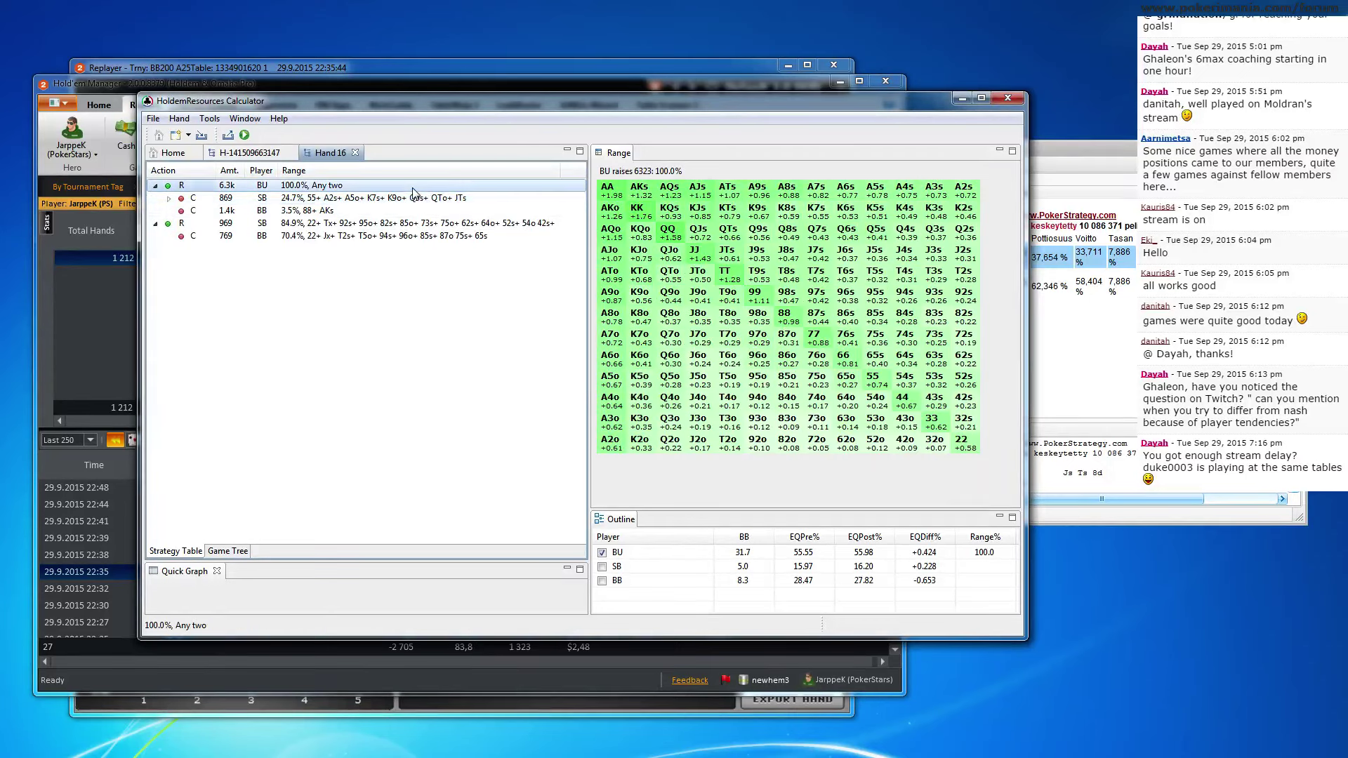
click(414, 199)
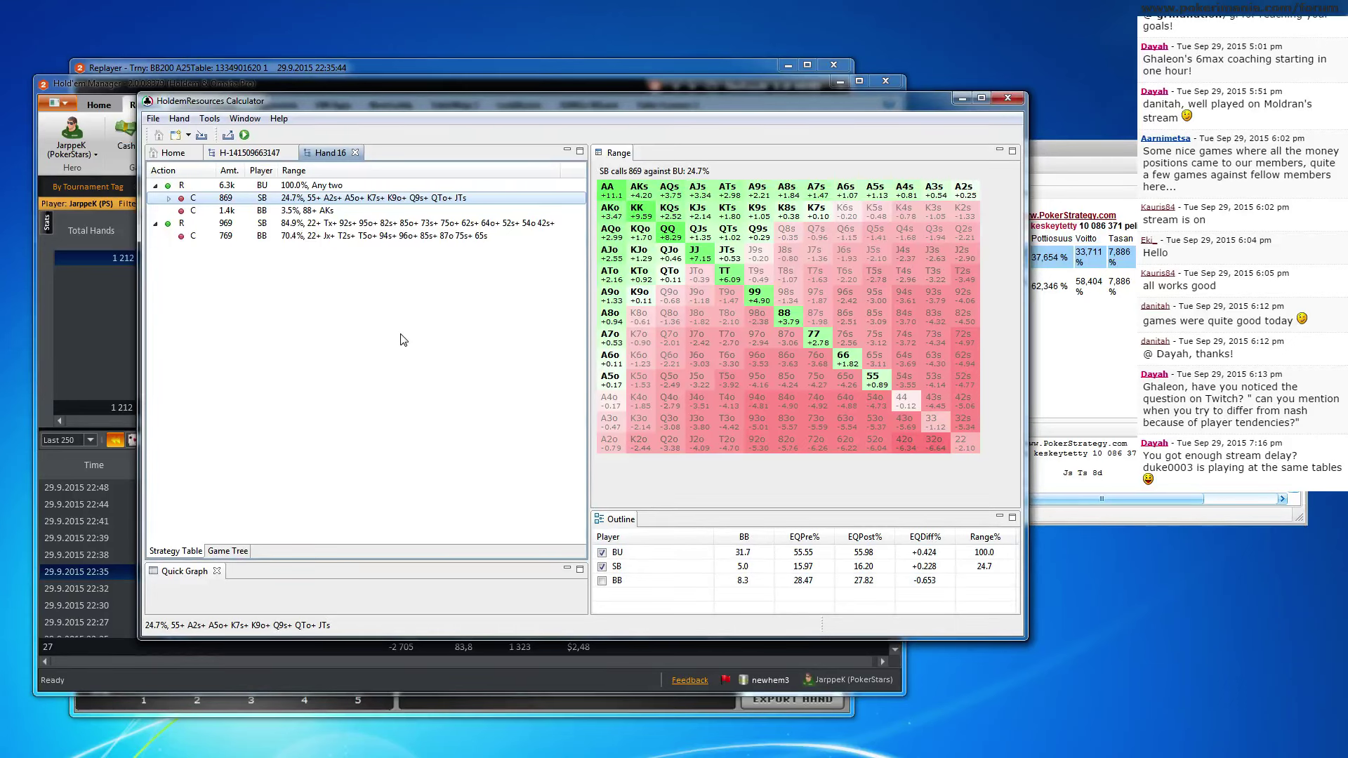
click(334, 211)
right_click(335, 212)
click(365, 253)
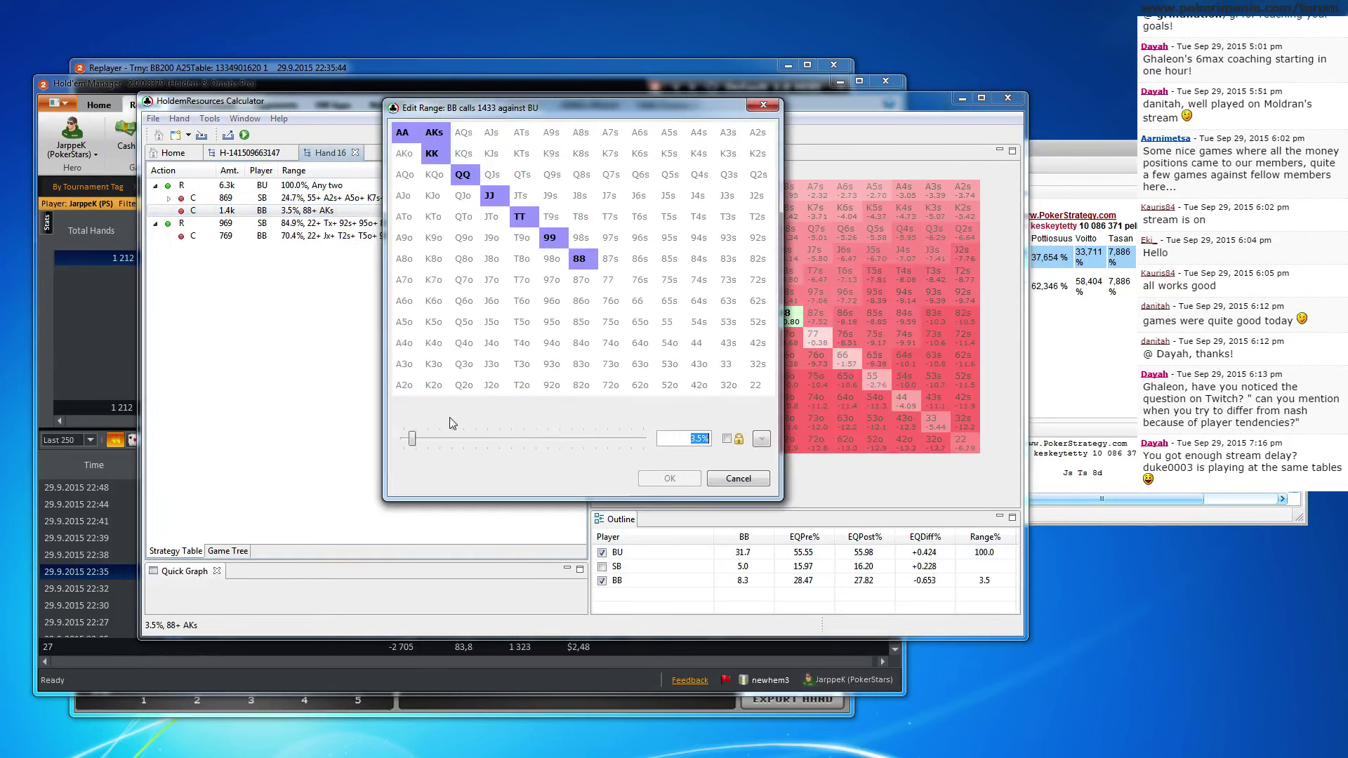
drag(412, 438, 419, 438)
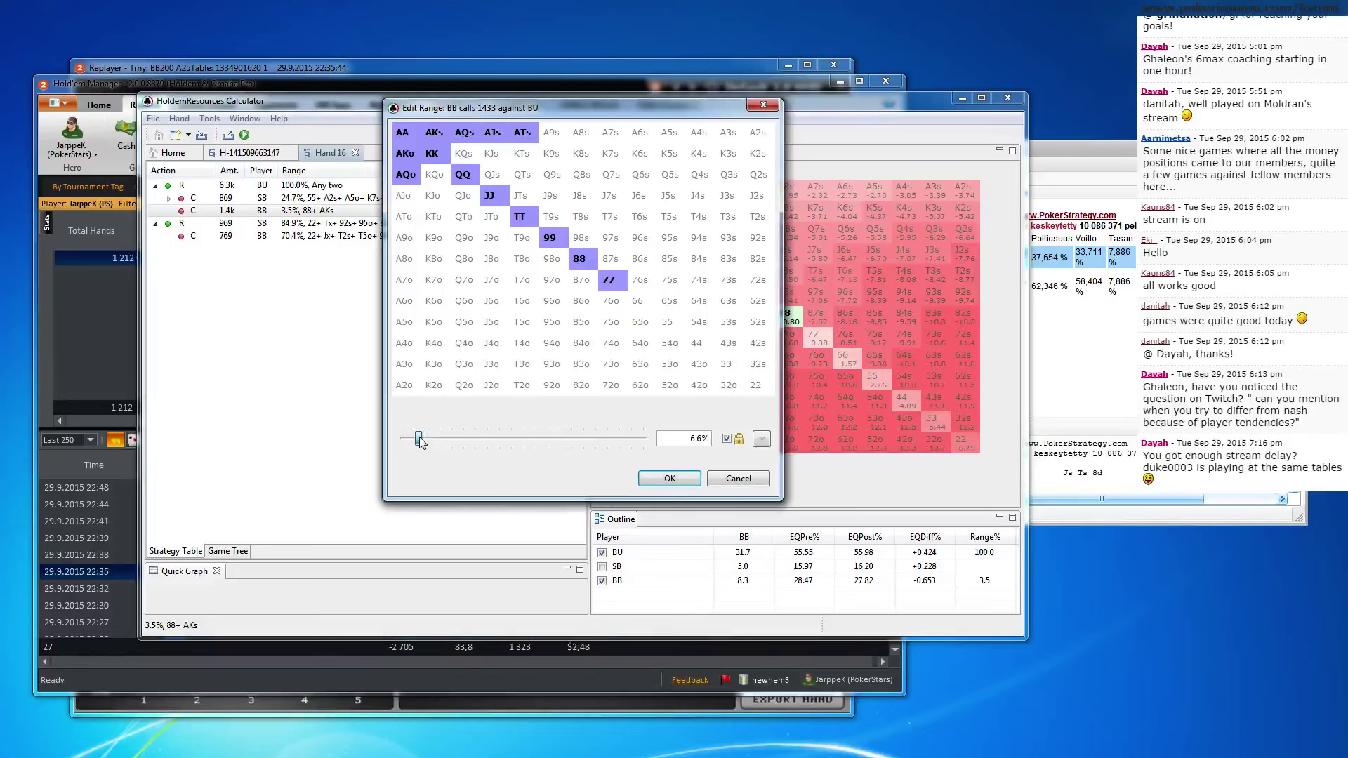
click(669, 479)
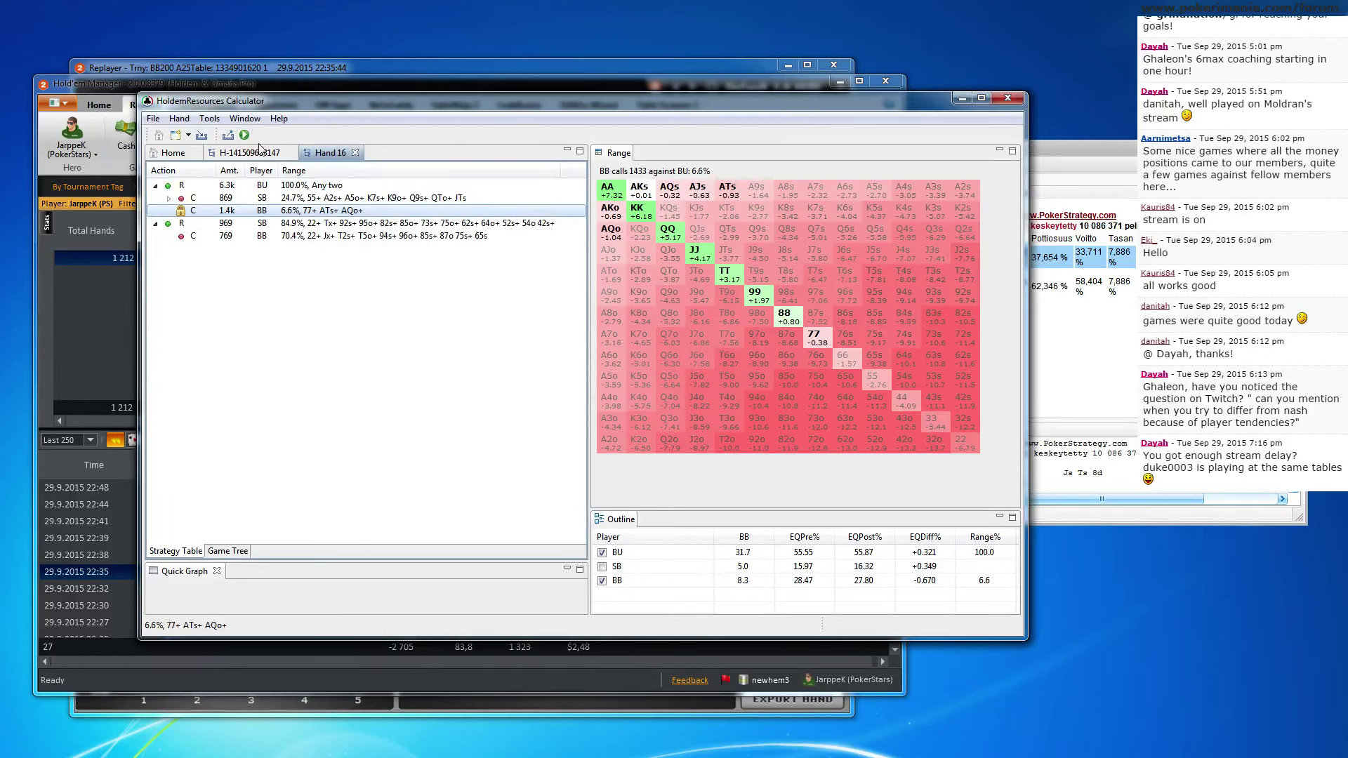
click(246, 135)
key(Return)
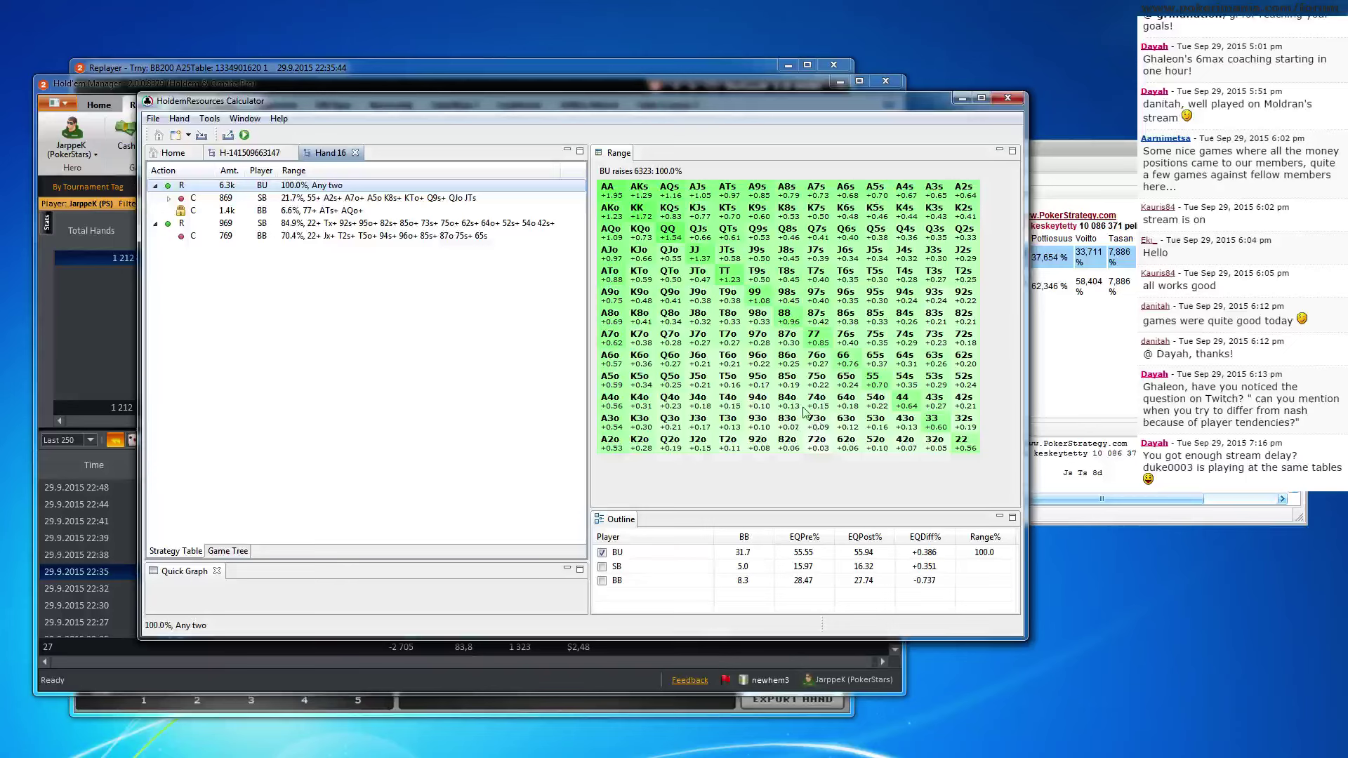
Replay the marked K8 hand in Holdem Manager through the small blind's fold, and close the replayer
click(94, 300)
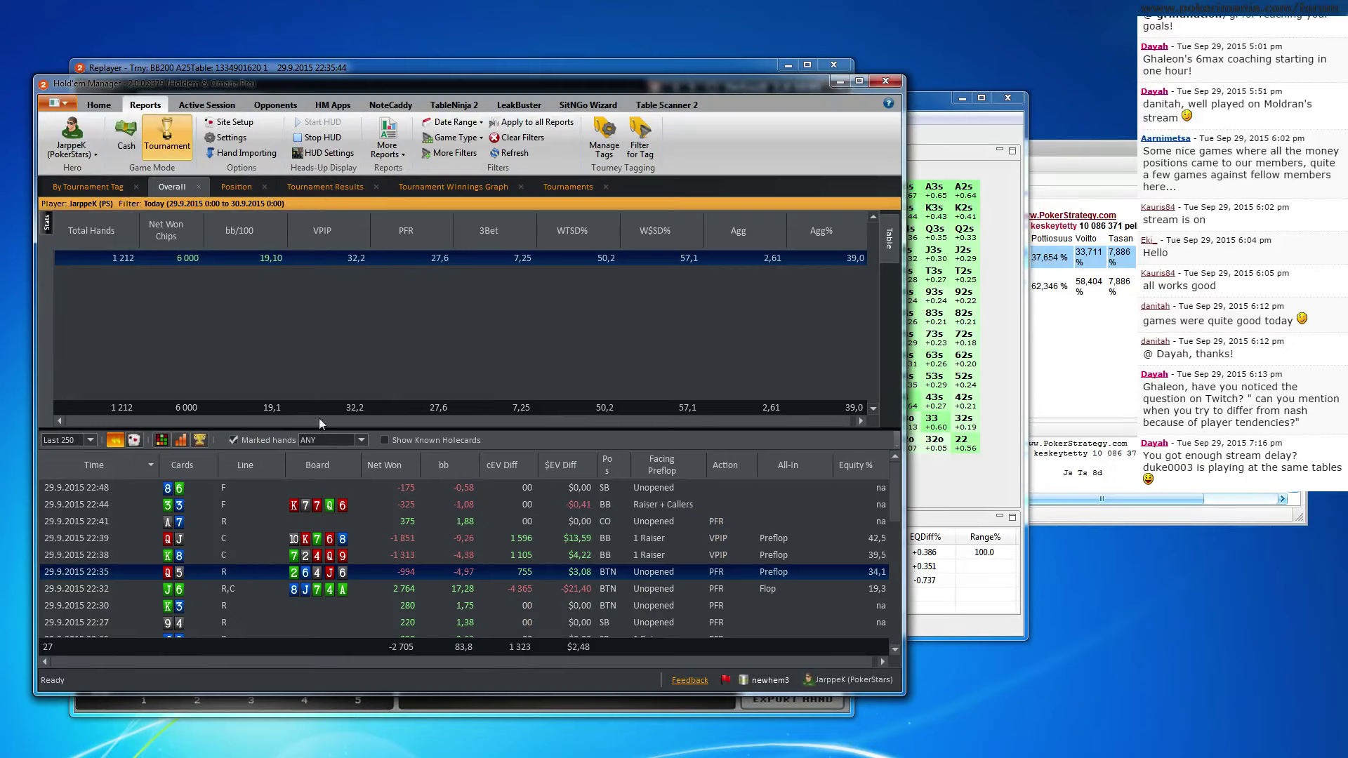
click(241, 556)
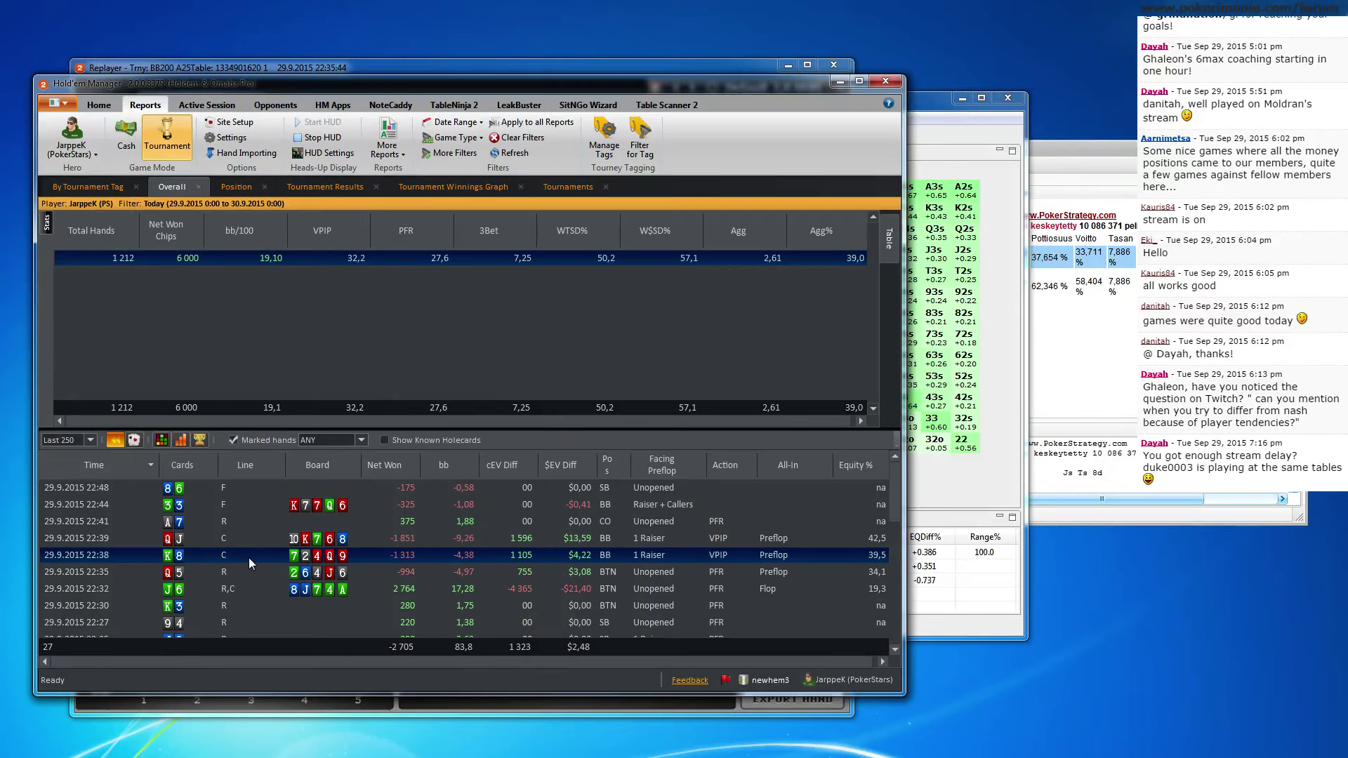
double_click(248, 558)
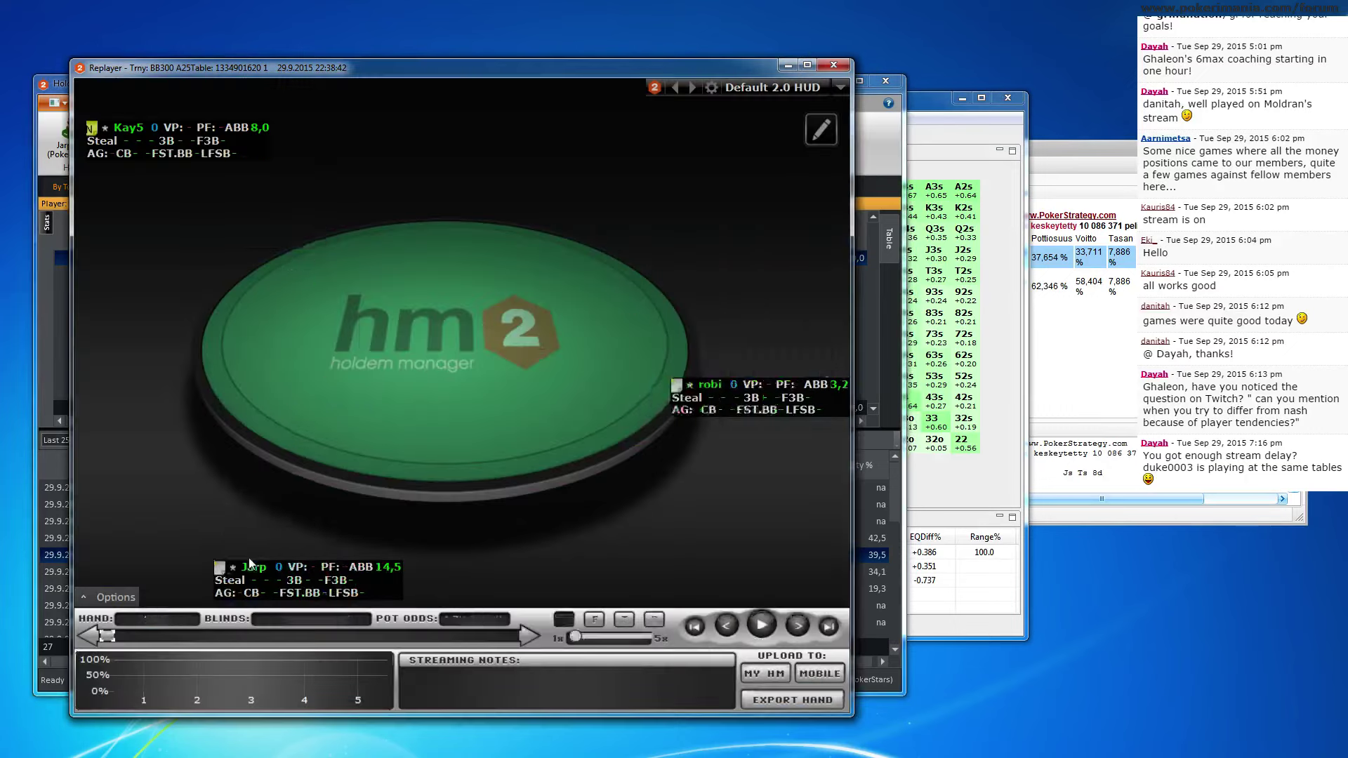
click(797, 618)
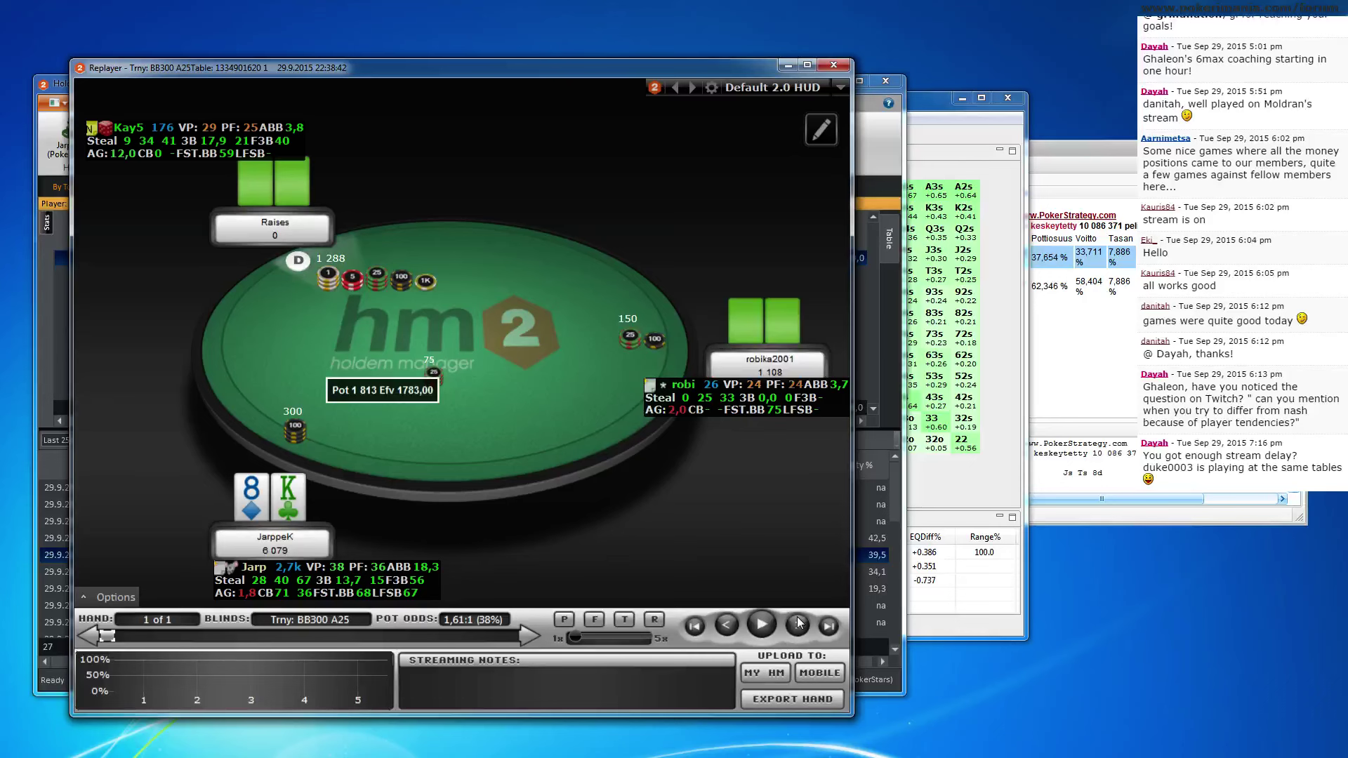
click(798, 624)
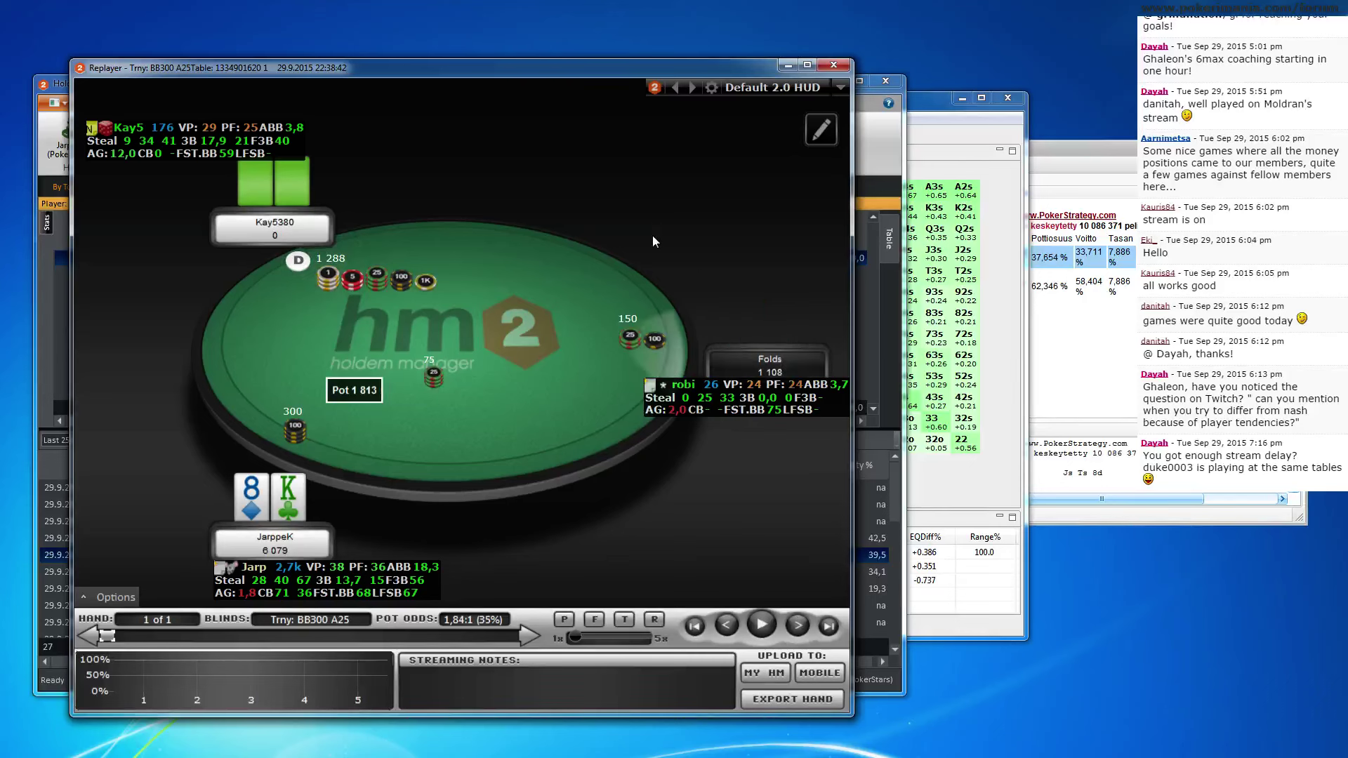
click(834, 64)
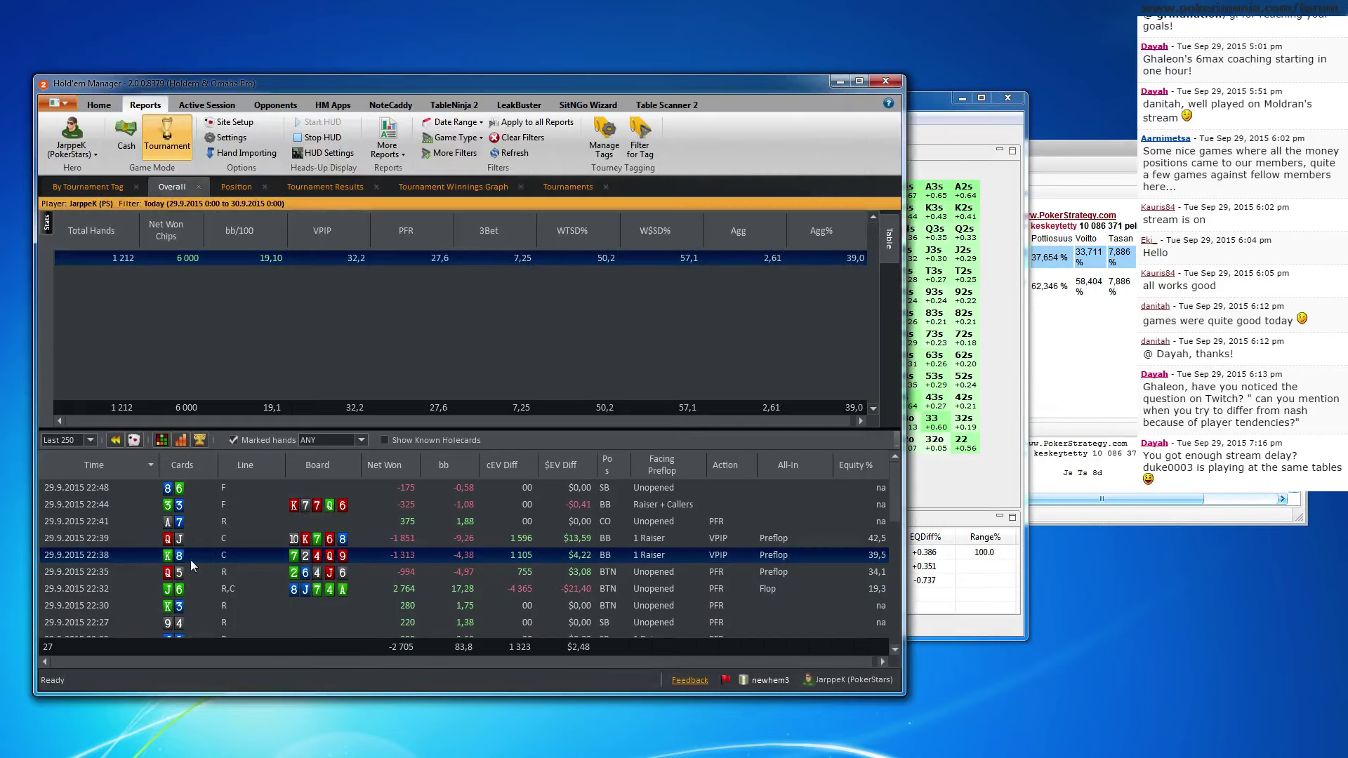
Copy the K8 hand, close the open calculations in HoldemResources Calculator, and calculate the pasted hand as a basic hand with Future Game Simulation
right_click(191, 559)
click(228, 636)
click(1005, 384)
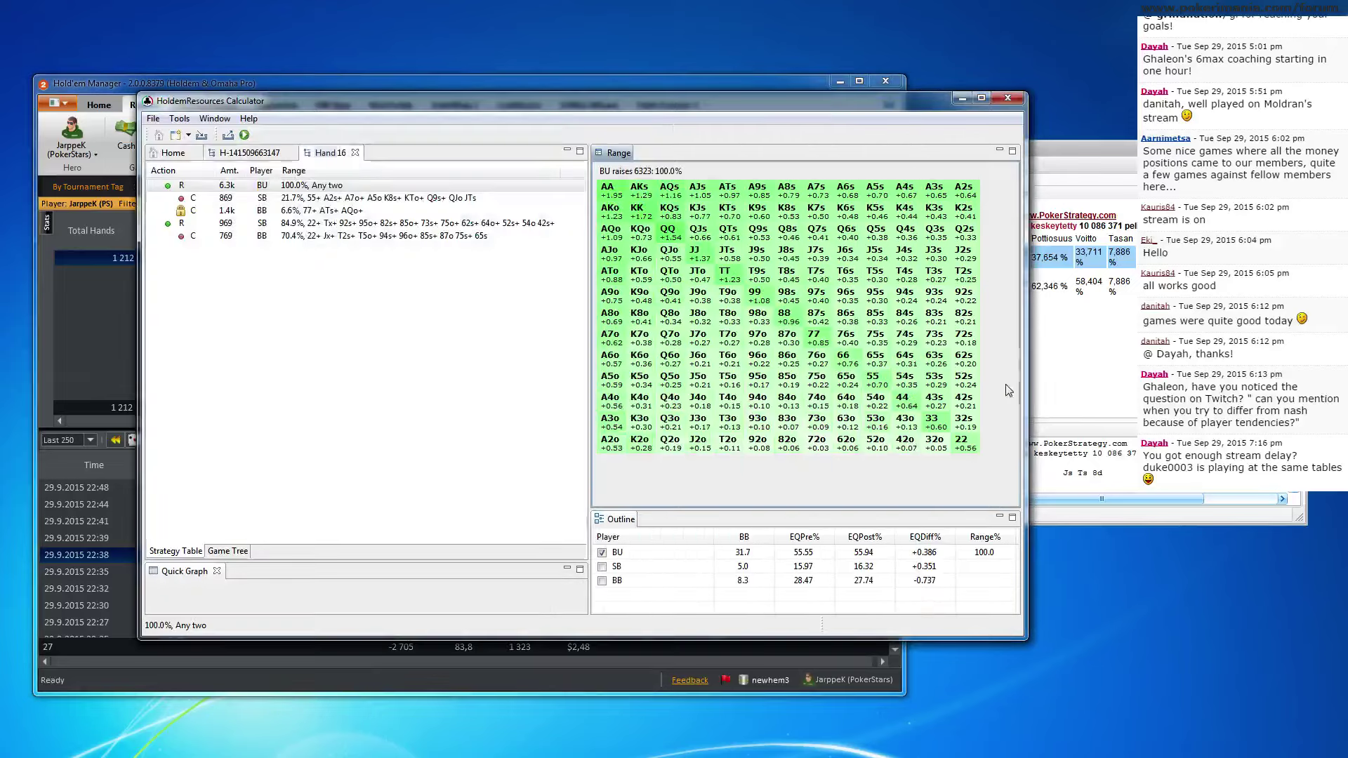
click(355, 153)
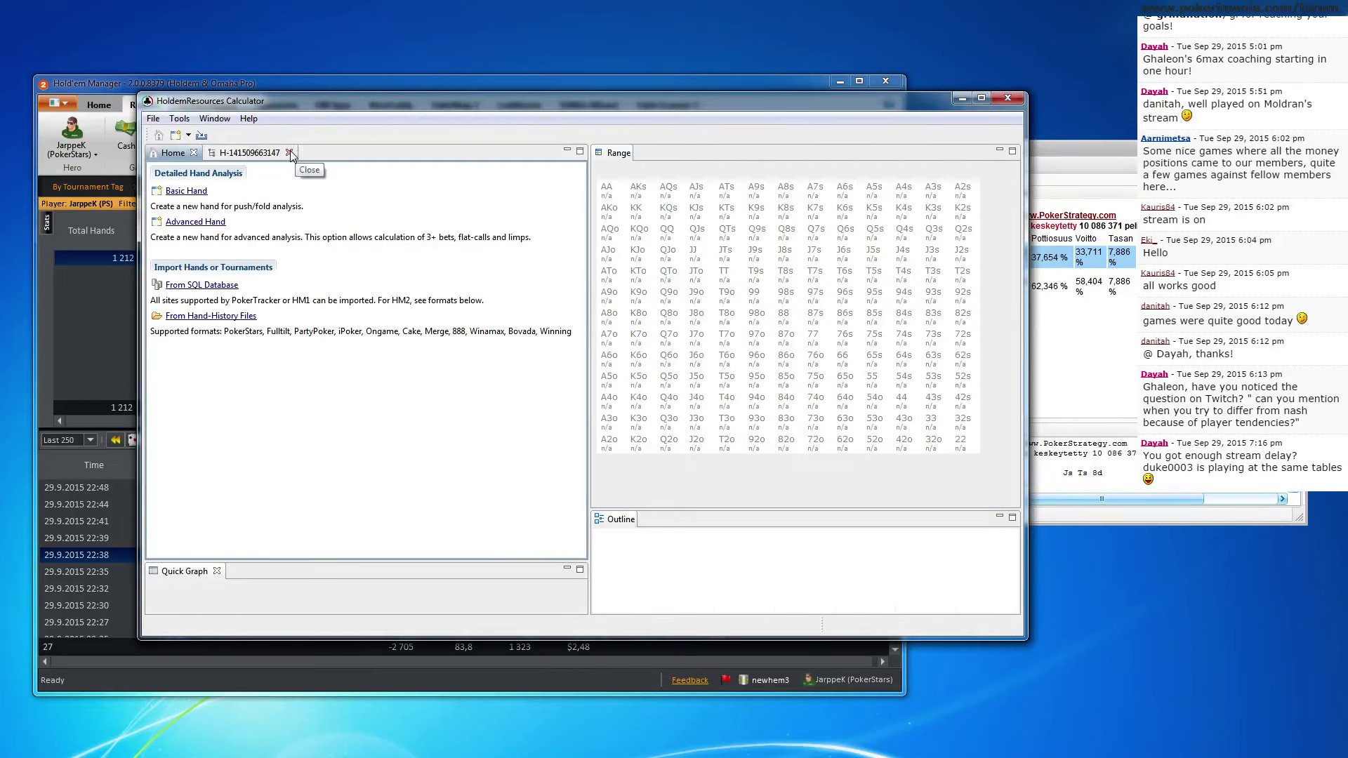
click(188, 191)
click(489, 384)
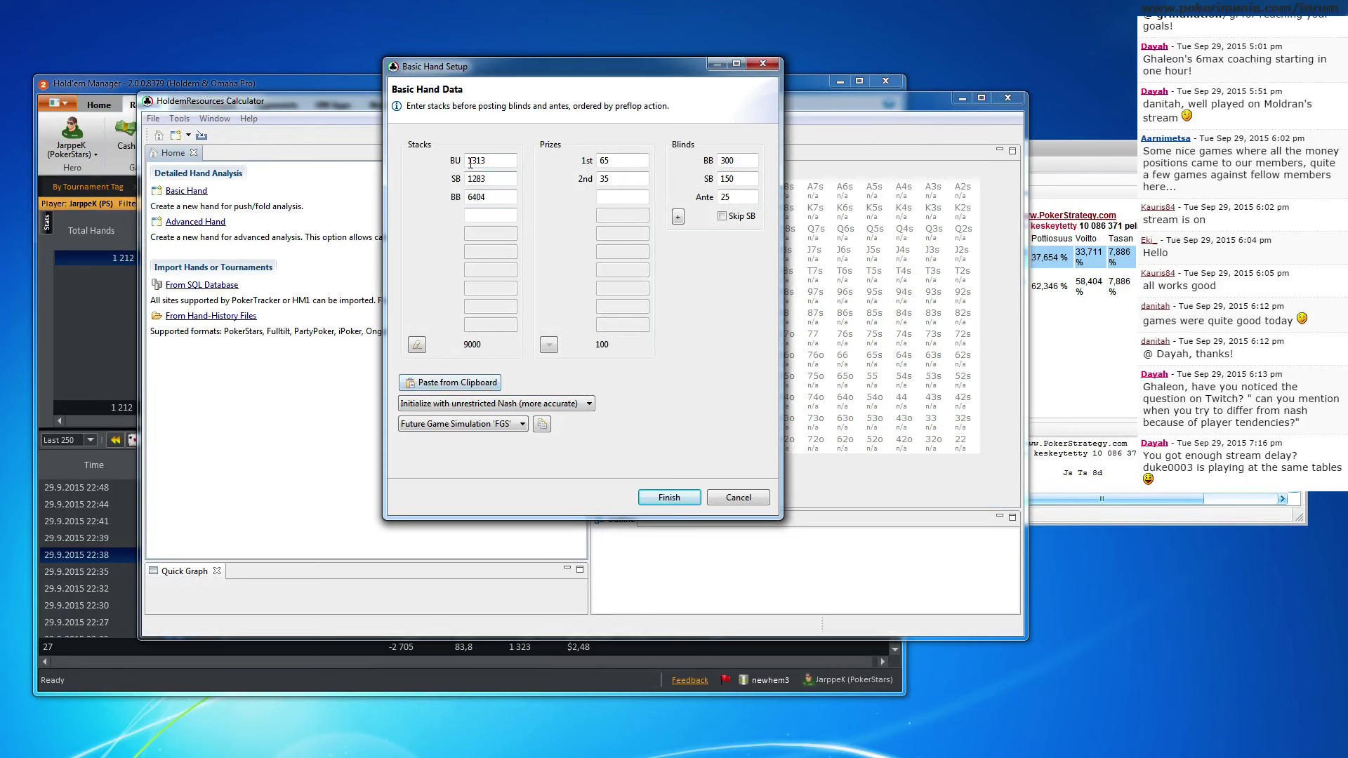
drag(491, 158, 464, 160)
click(661, 500)
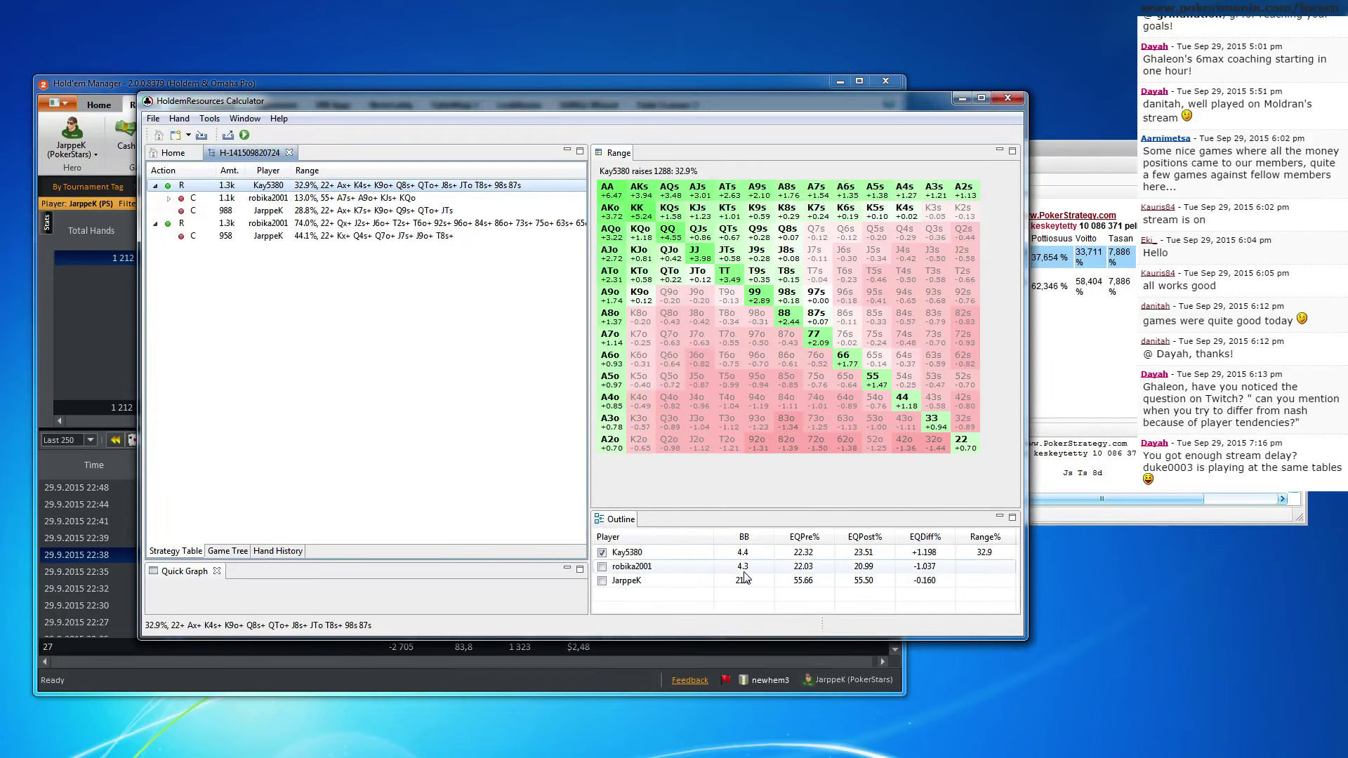
Examine the outlined stack sizes and compare the button's shoving range with the big blind's 988 calling range
mouse_move(745, 577)
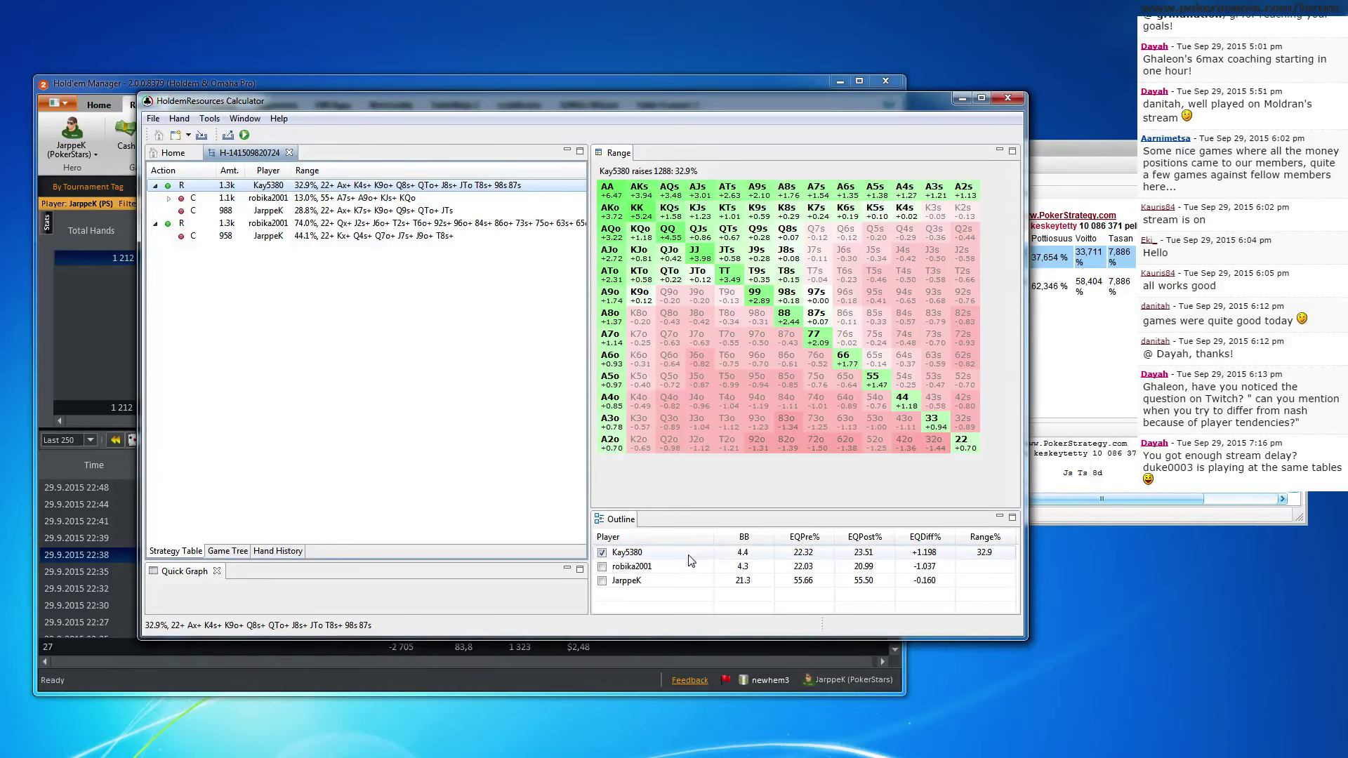
mouse_move(726, 557)
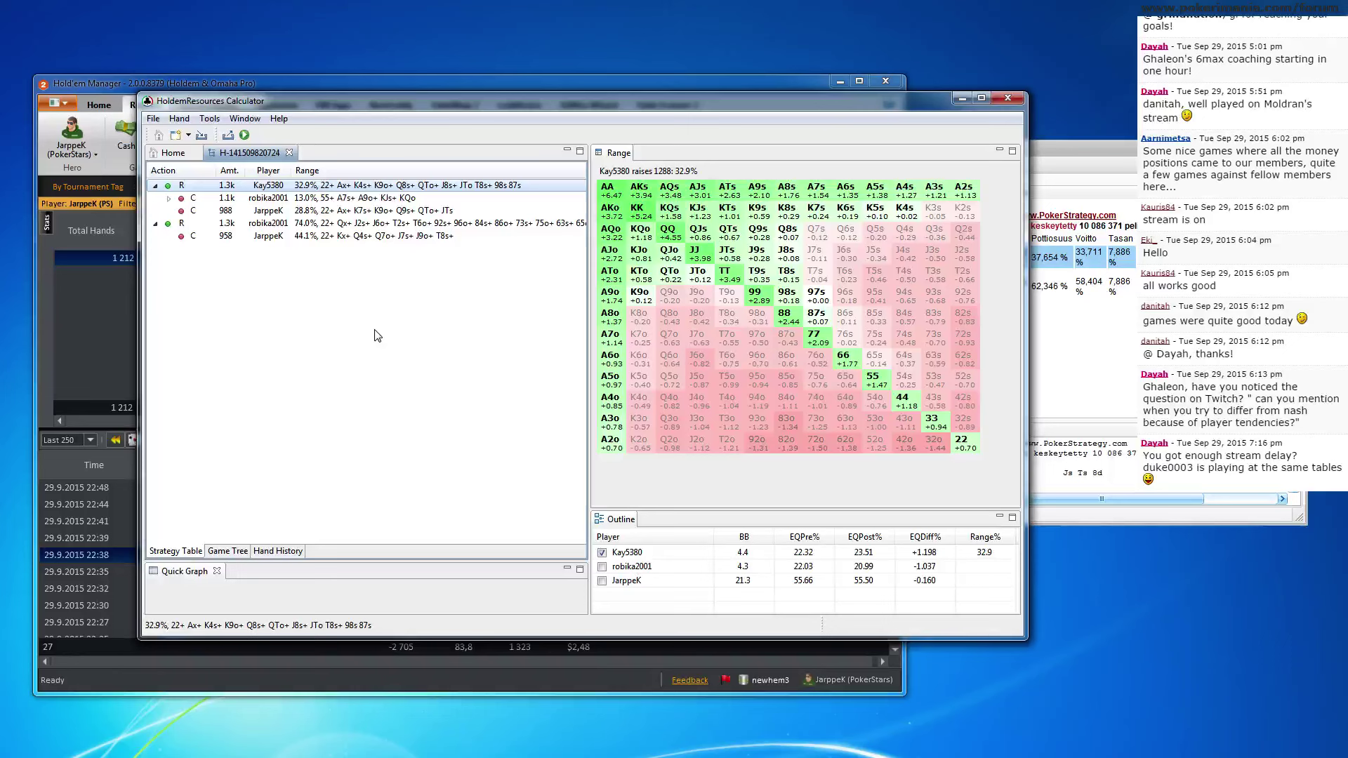
click(346, 210)
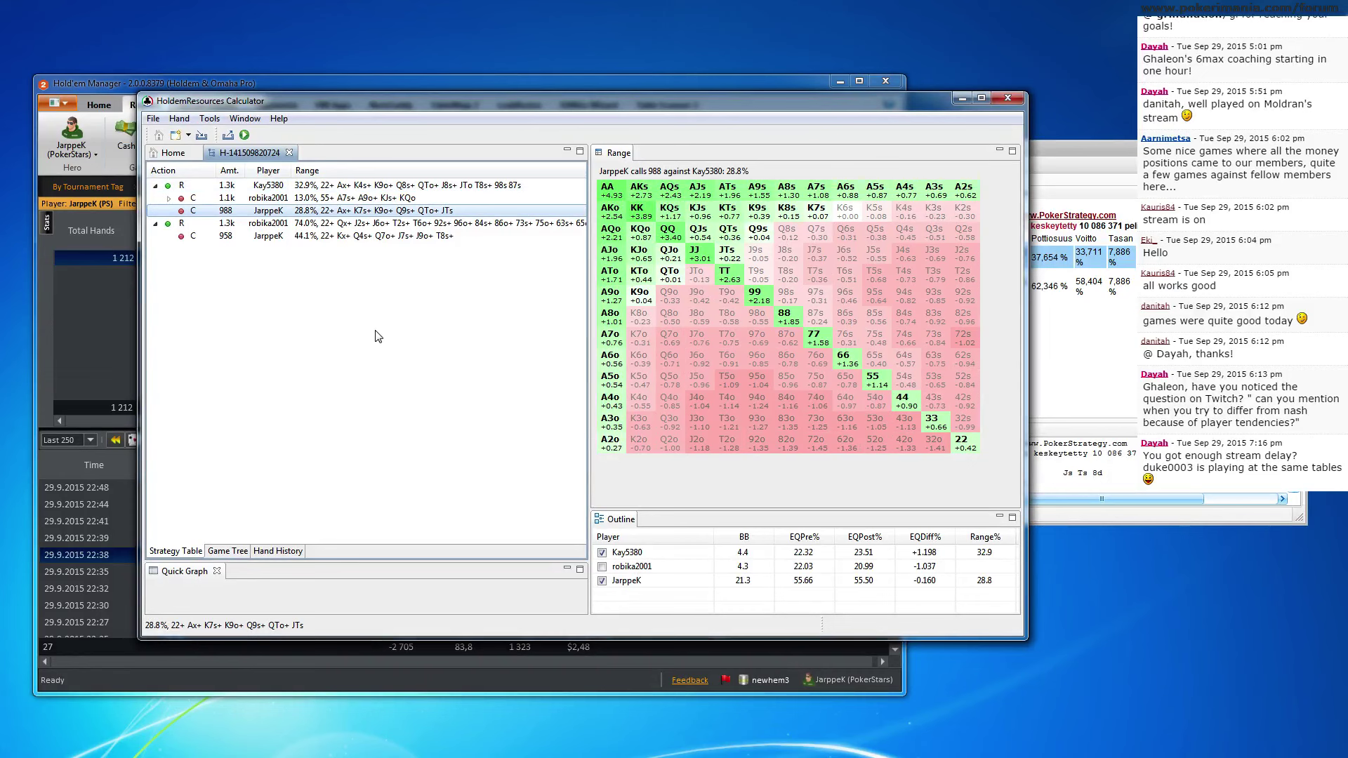
click(391, 187)
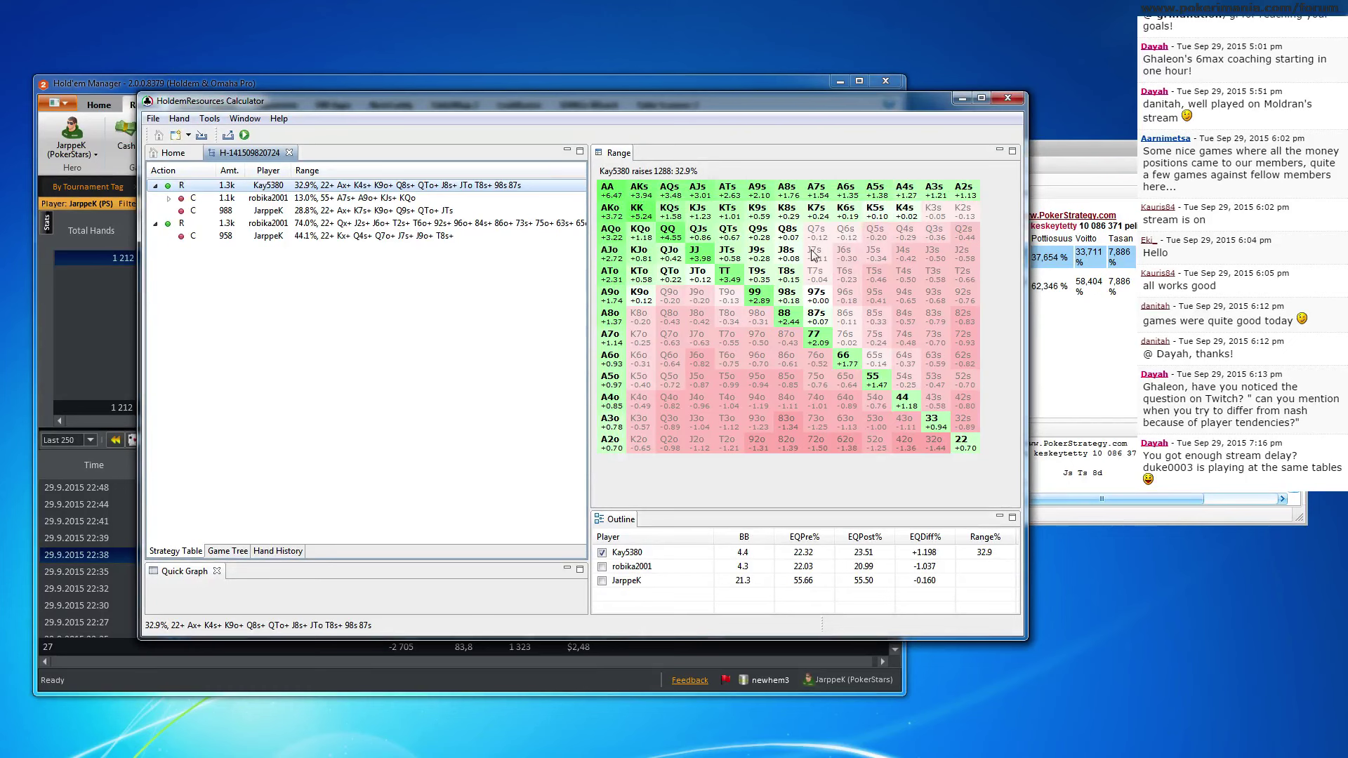
click(403, 211)
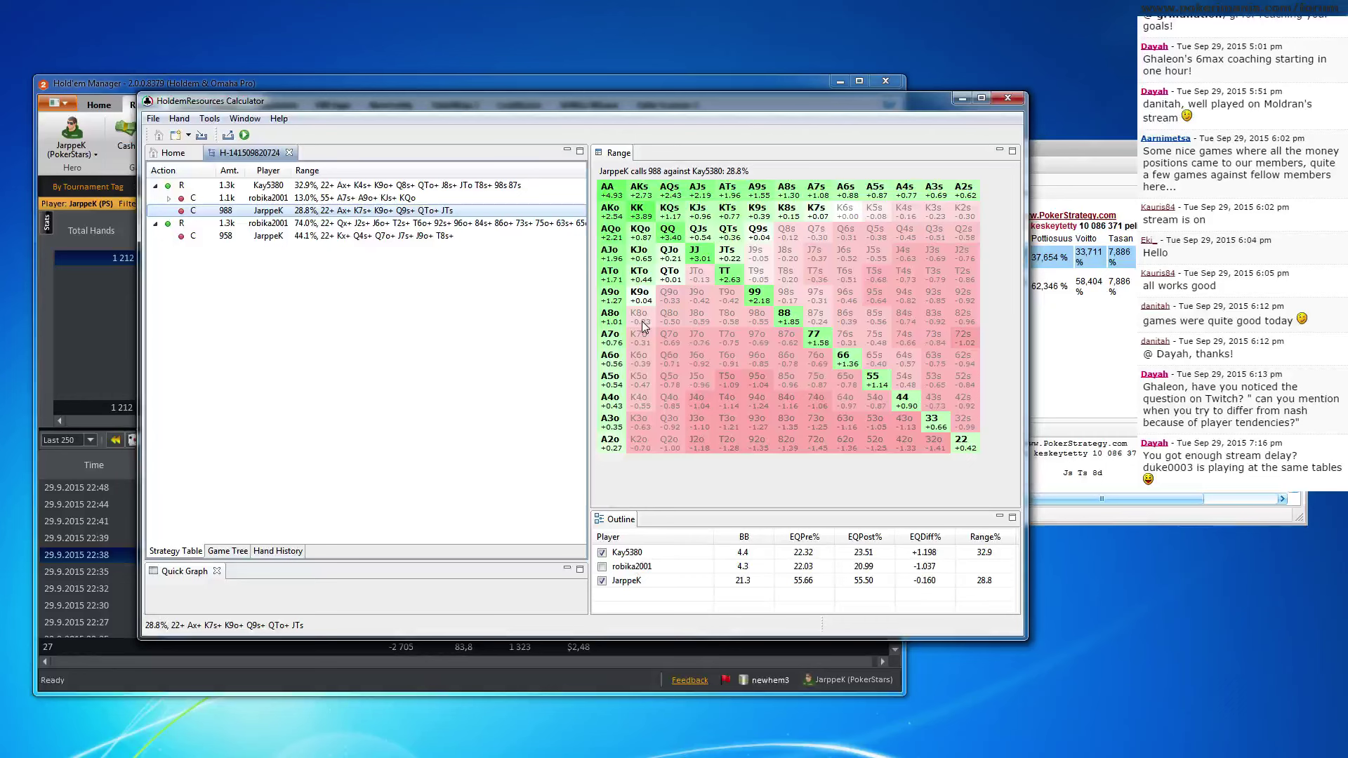
Replay the QJ hand in Holdem Manager up to the small blind's 1,826 shove and check the shover's stats
click(90, 338)
double_click(205, 539)
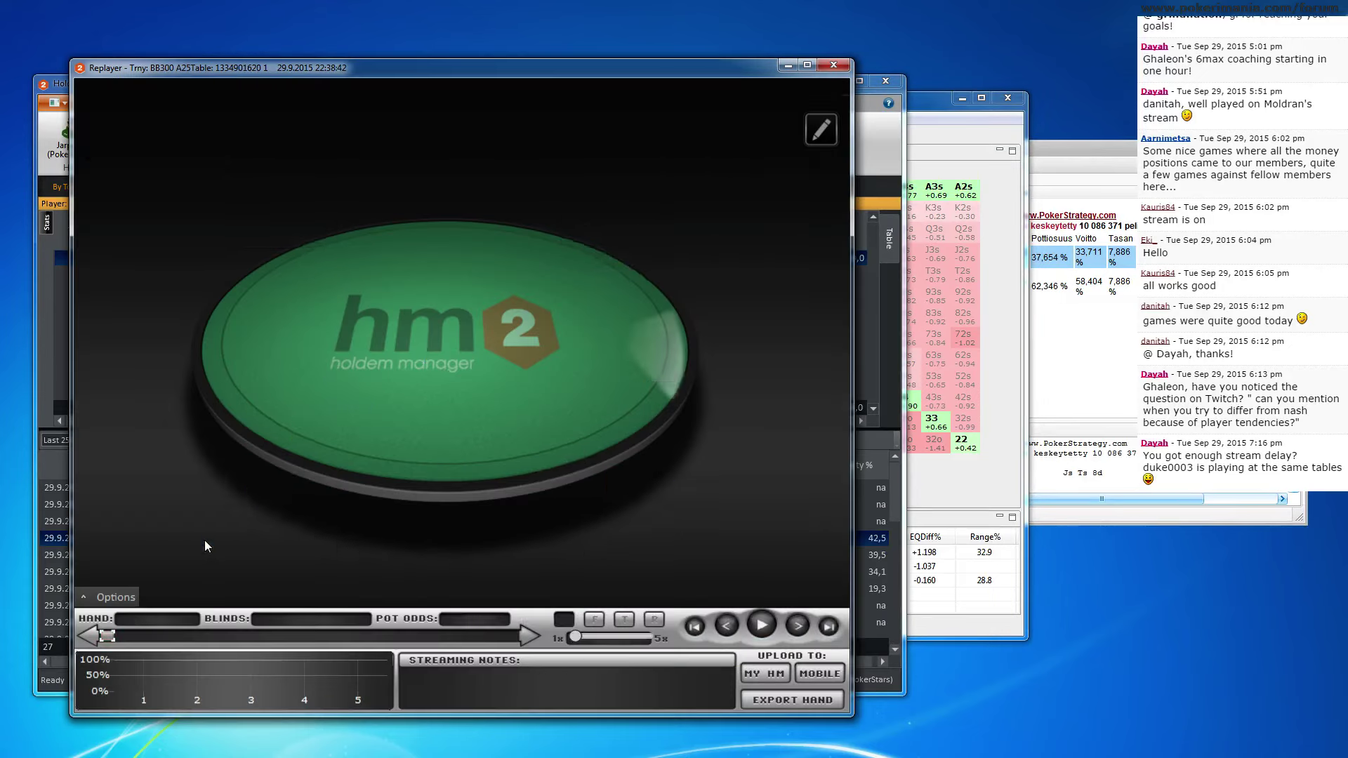
click(795, 624)
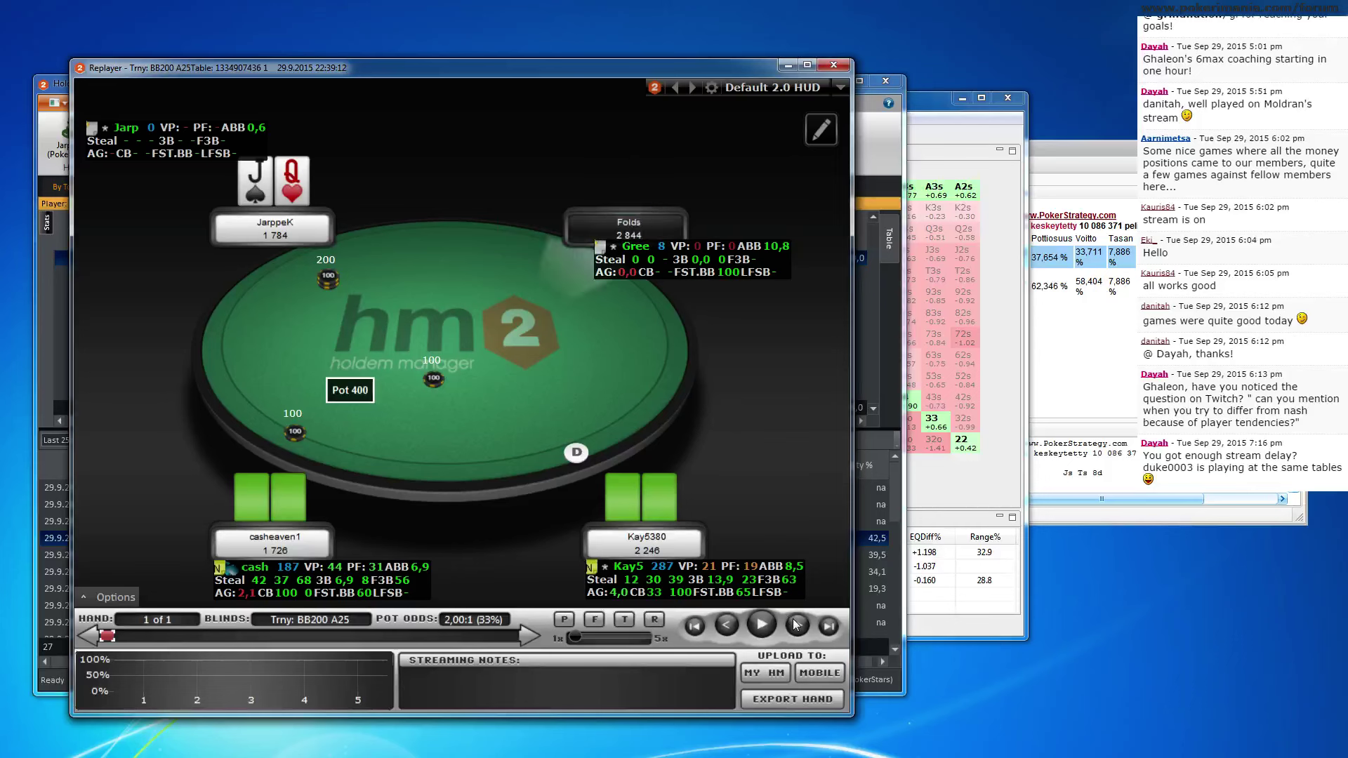
click(795, 624)
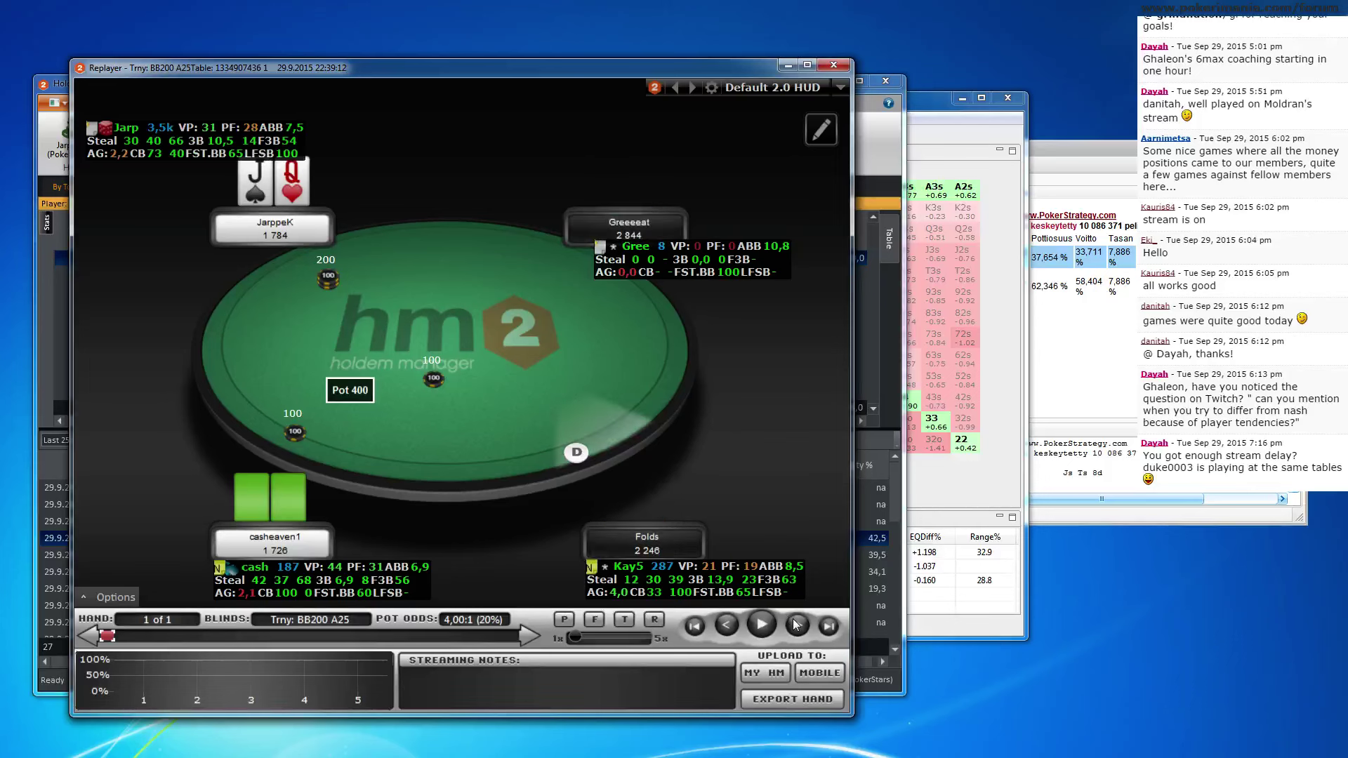
click(795, 624)
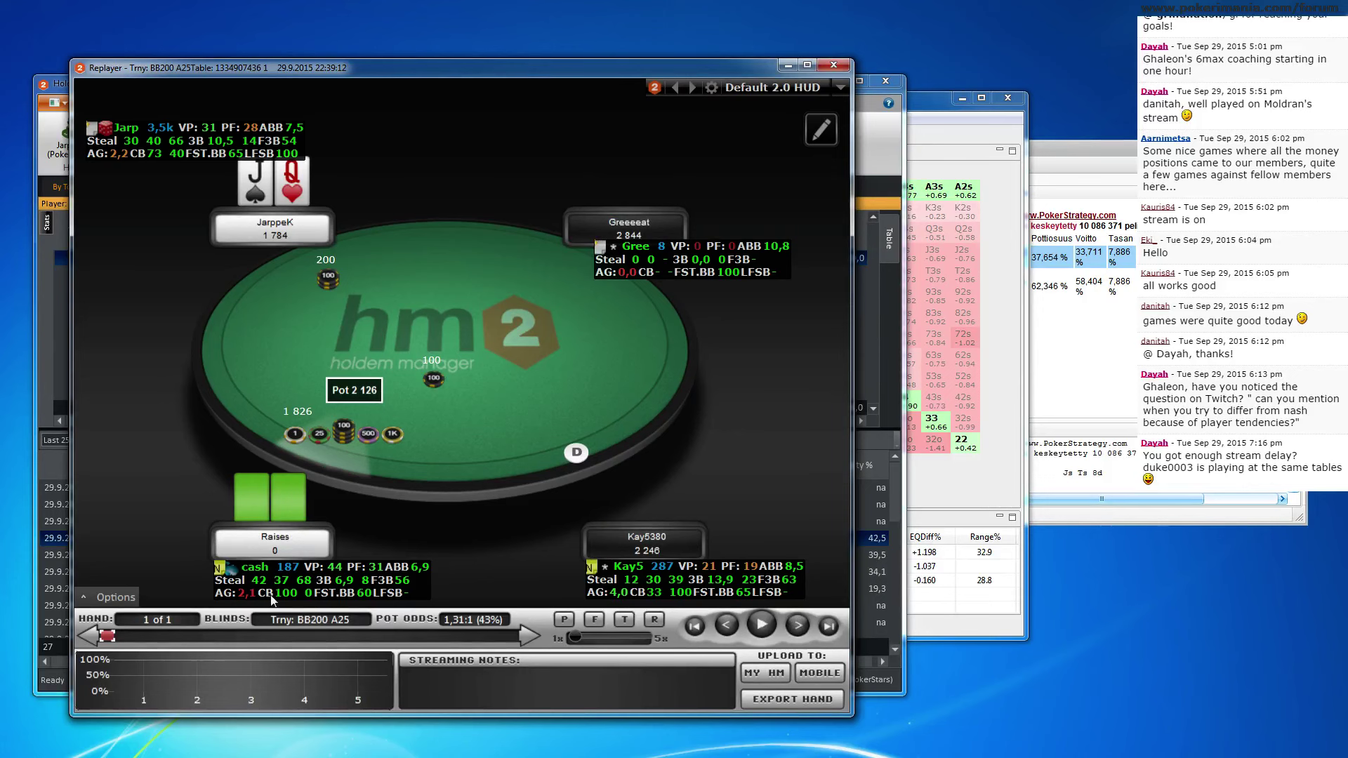
mouse_move(412, 577)
Copy the QJ hand, close the K8 calculation in HoldemResources Calculator, and calculate the pasted hand as a basic hand with Future Game Simulation
click(882, 142)
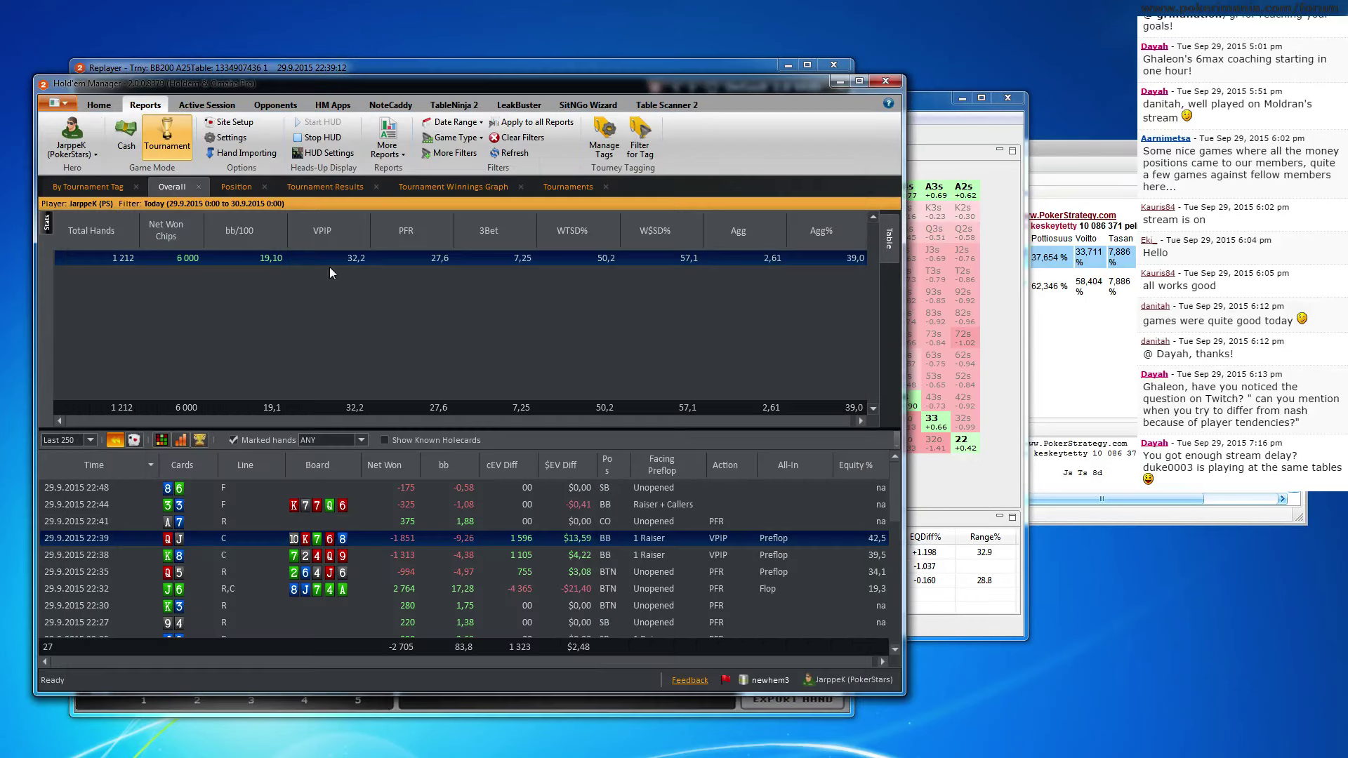
right_click(280, 539)
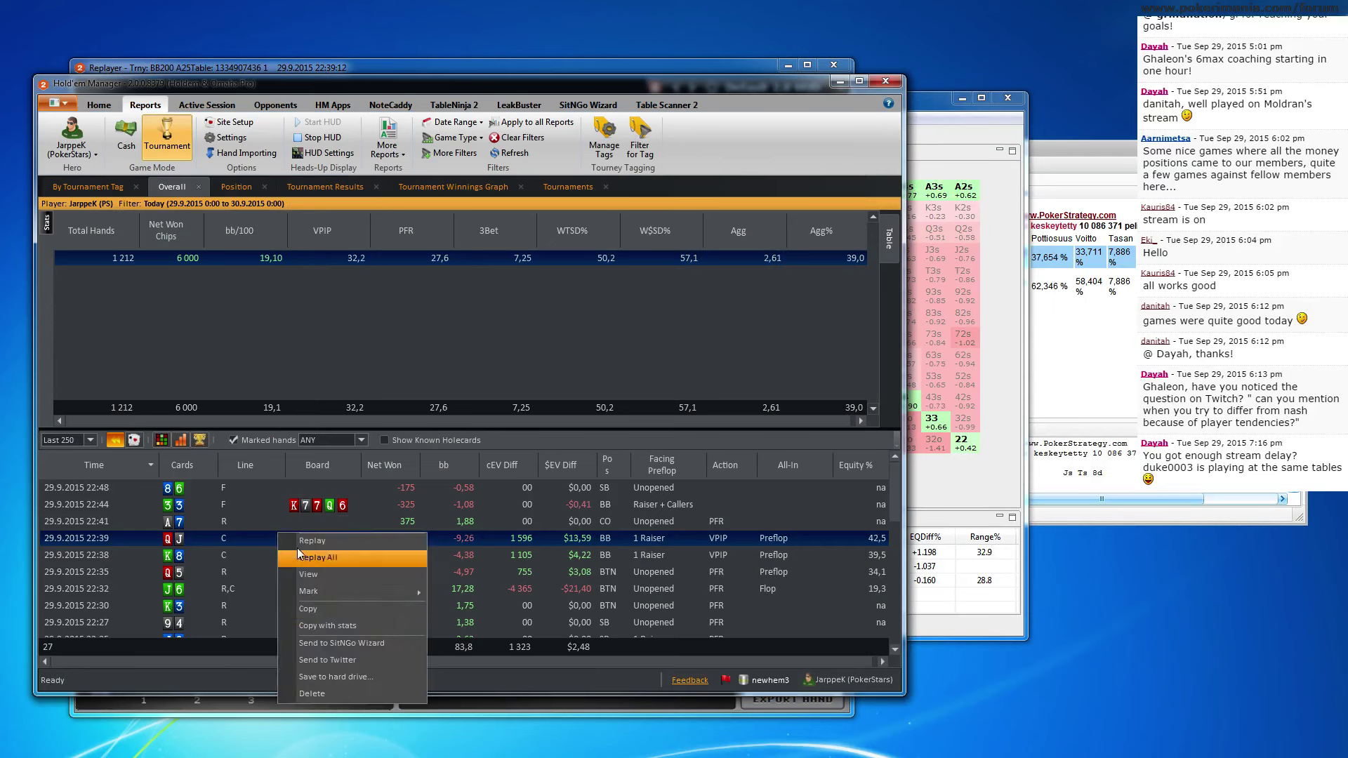
click(302, 602)
click(1025, 372)
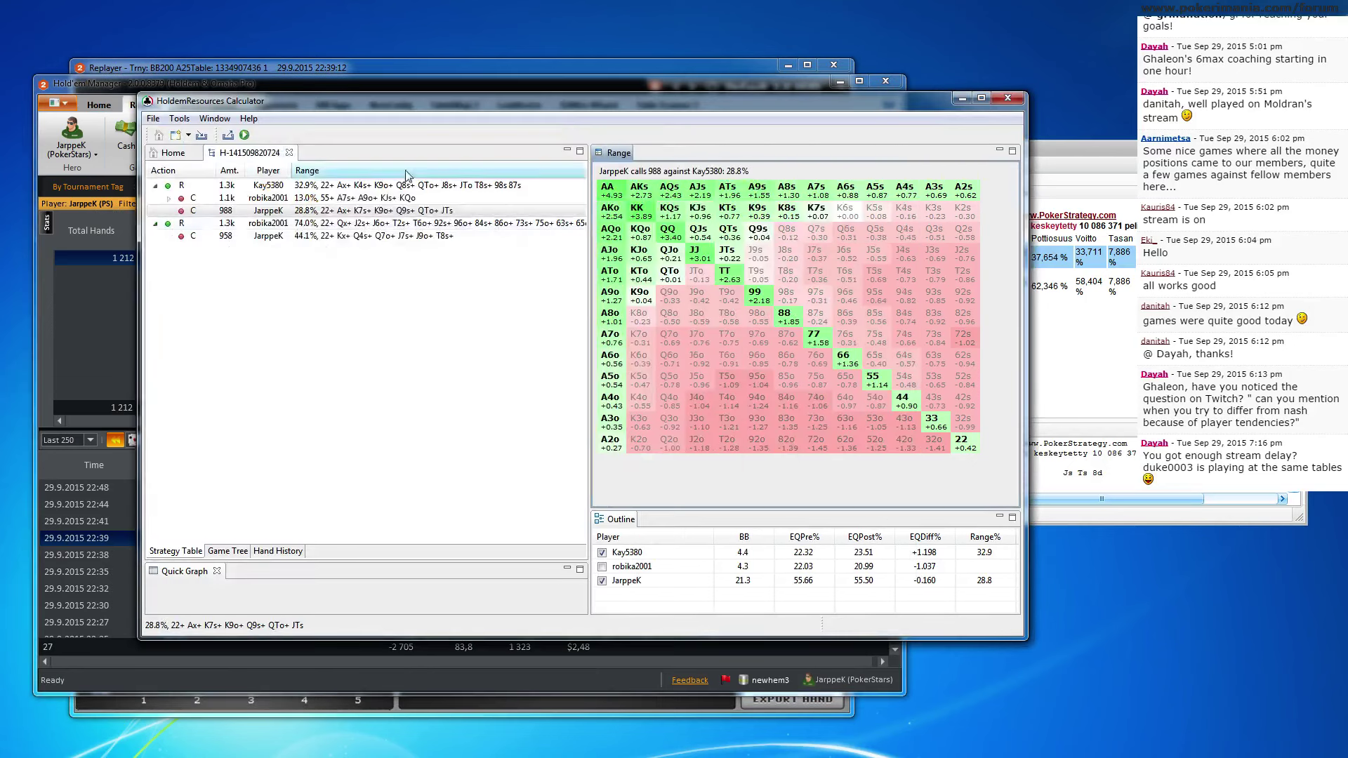
click(289, 153)
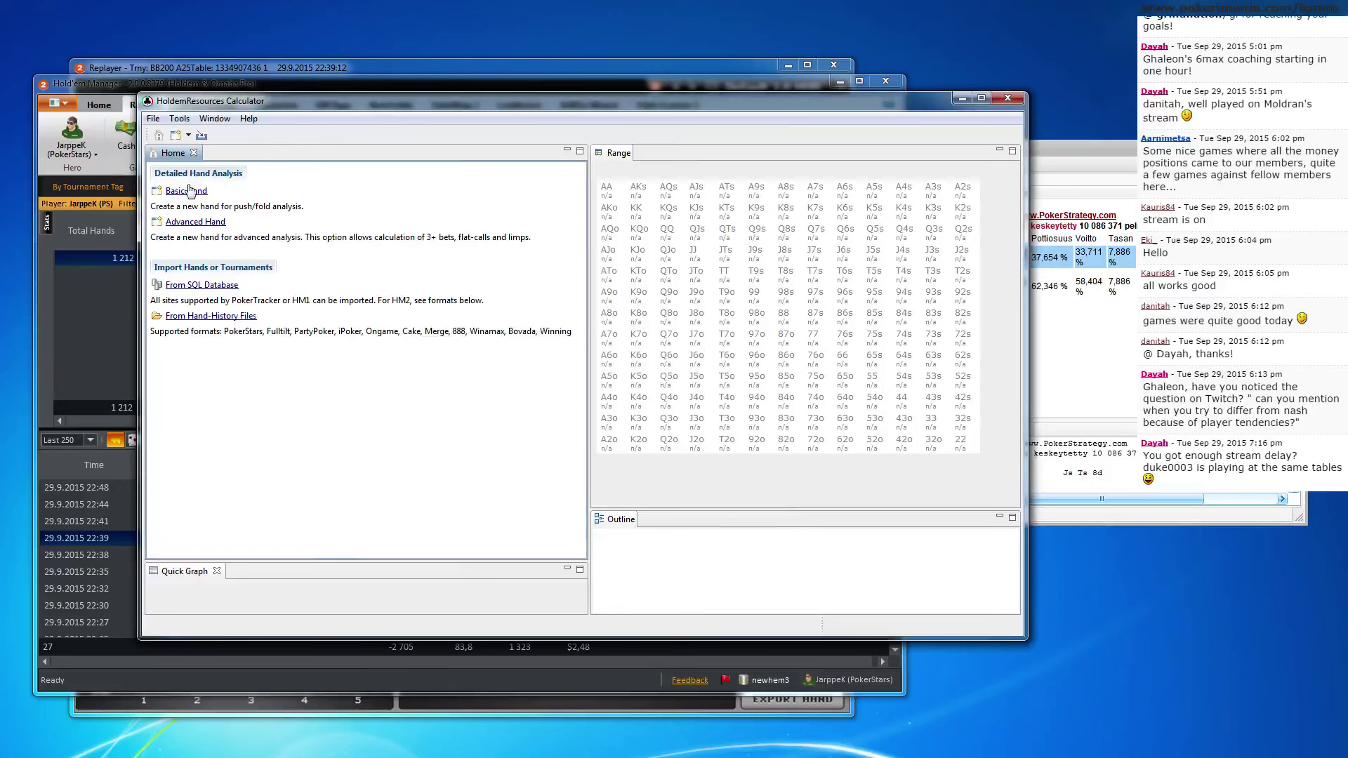
click(186, 190)
click(461, 385)
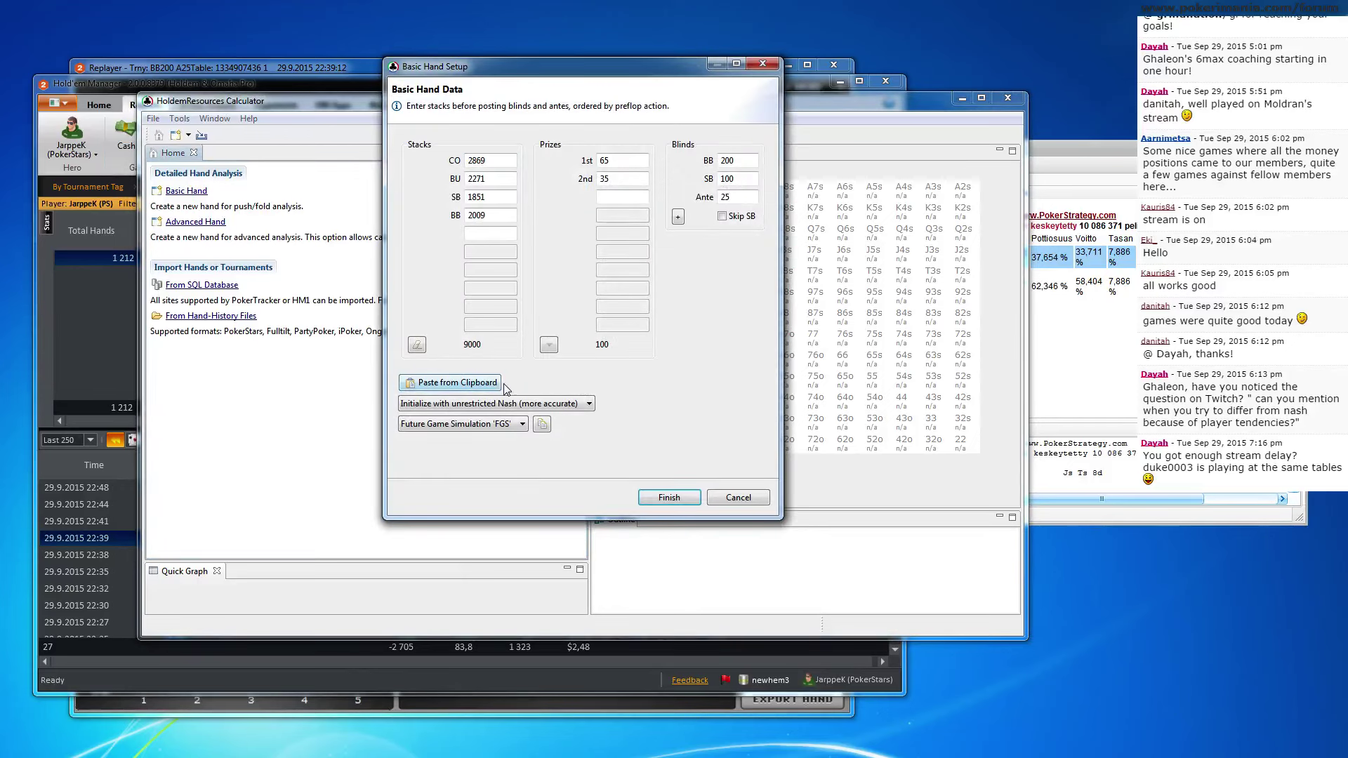
click(669, 497)
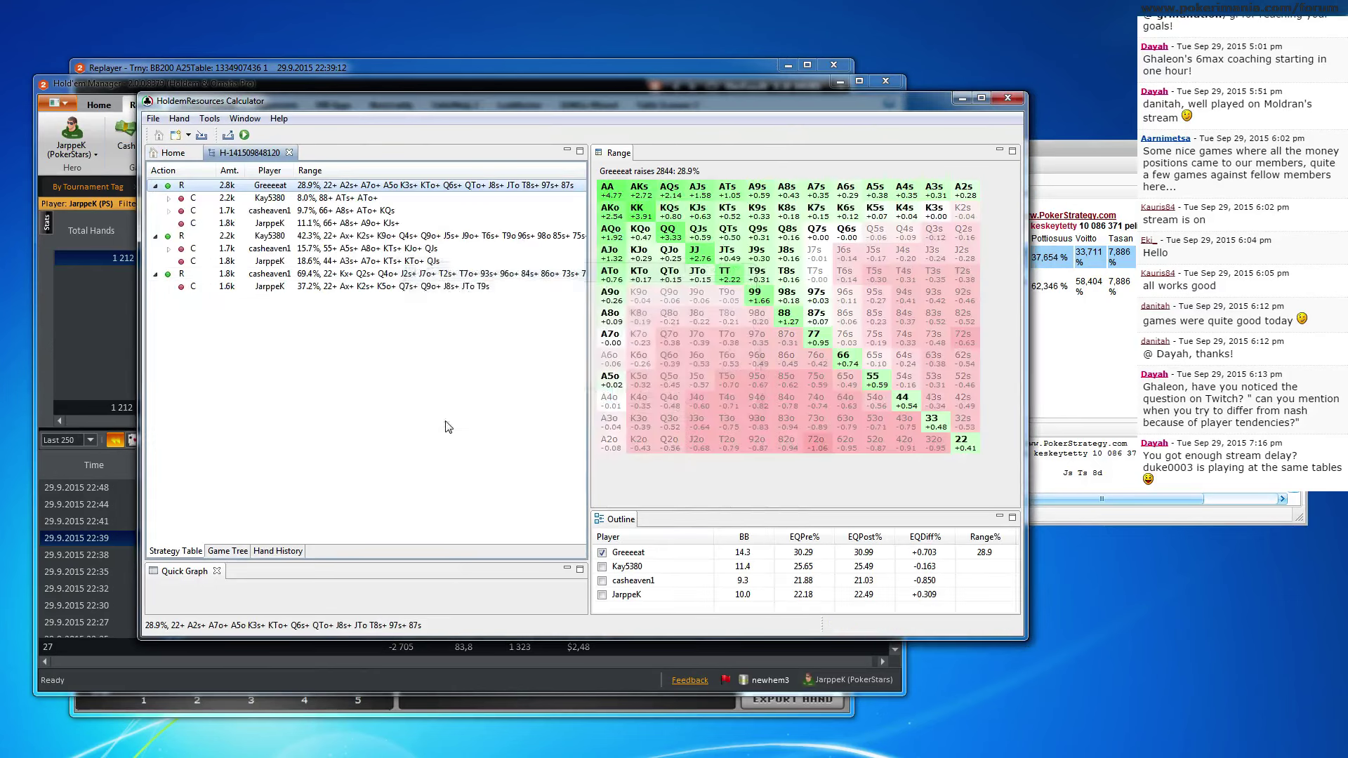
Compare the small blind's shoving range with the big blind's 1,626 calling range and plot QJo's calling equity against the 1,826 shove range
click(369, 275)
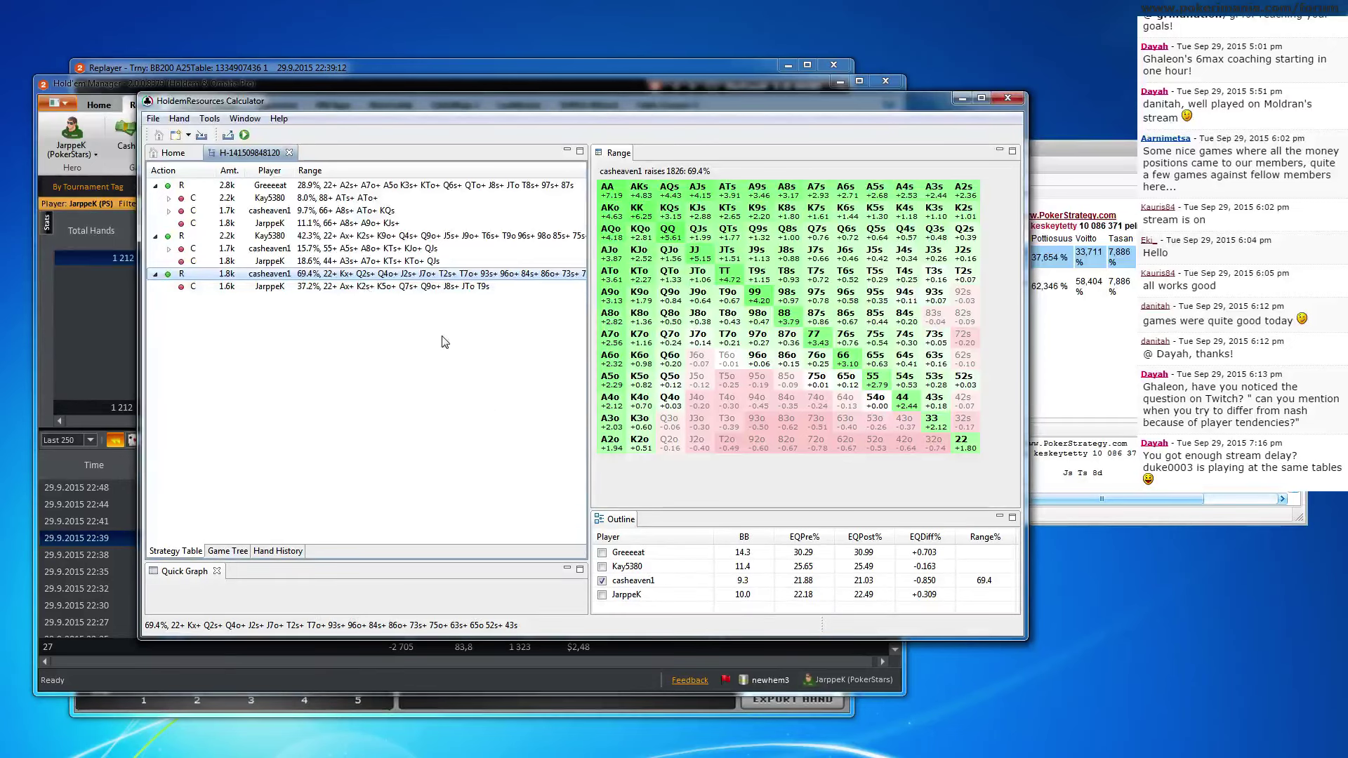
click(425, 287)
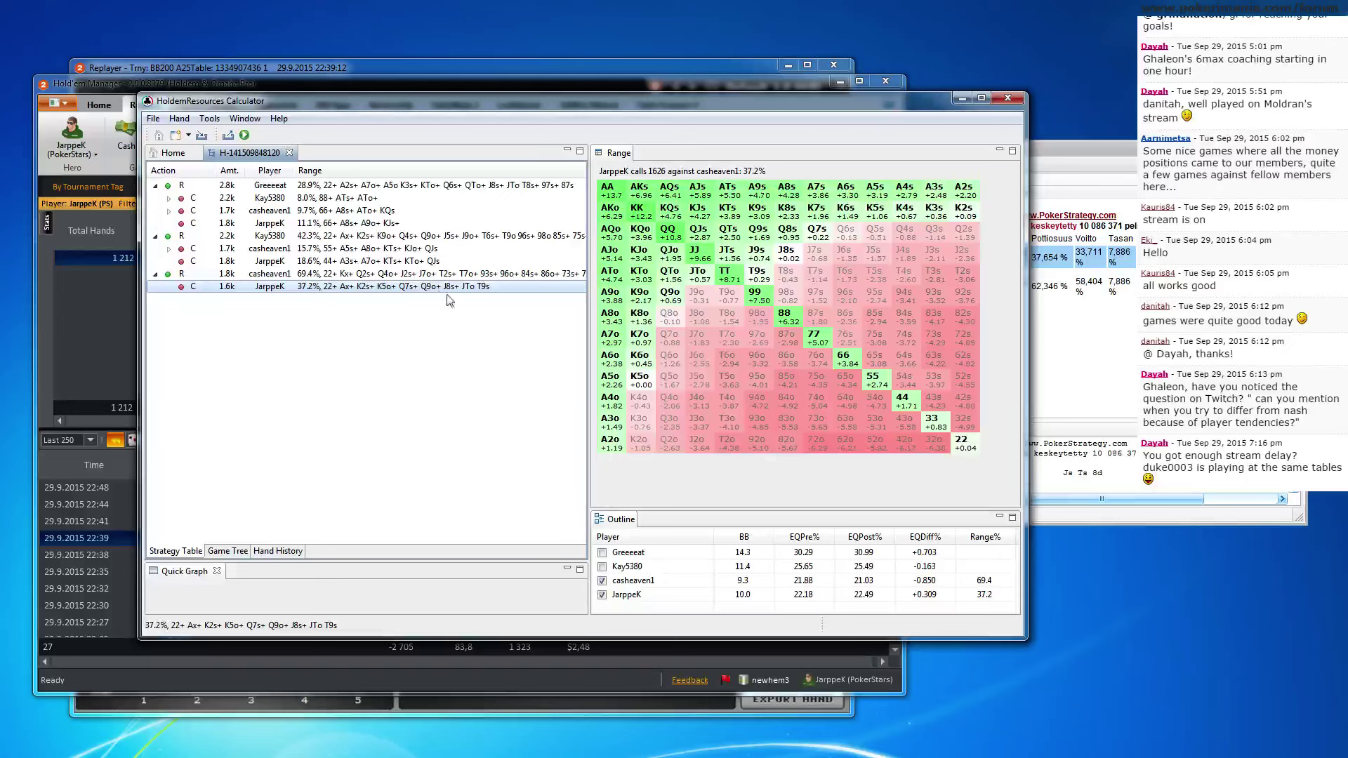
right_click(422, 275)
mouse_move(460, 347)
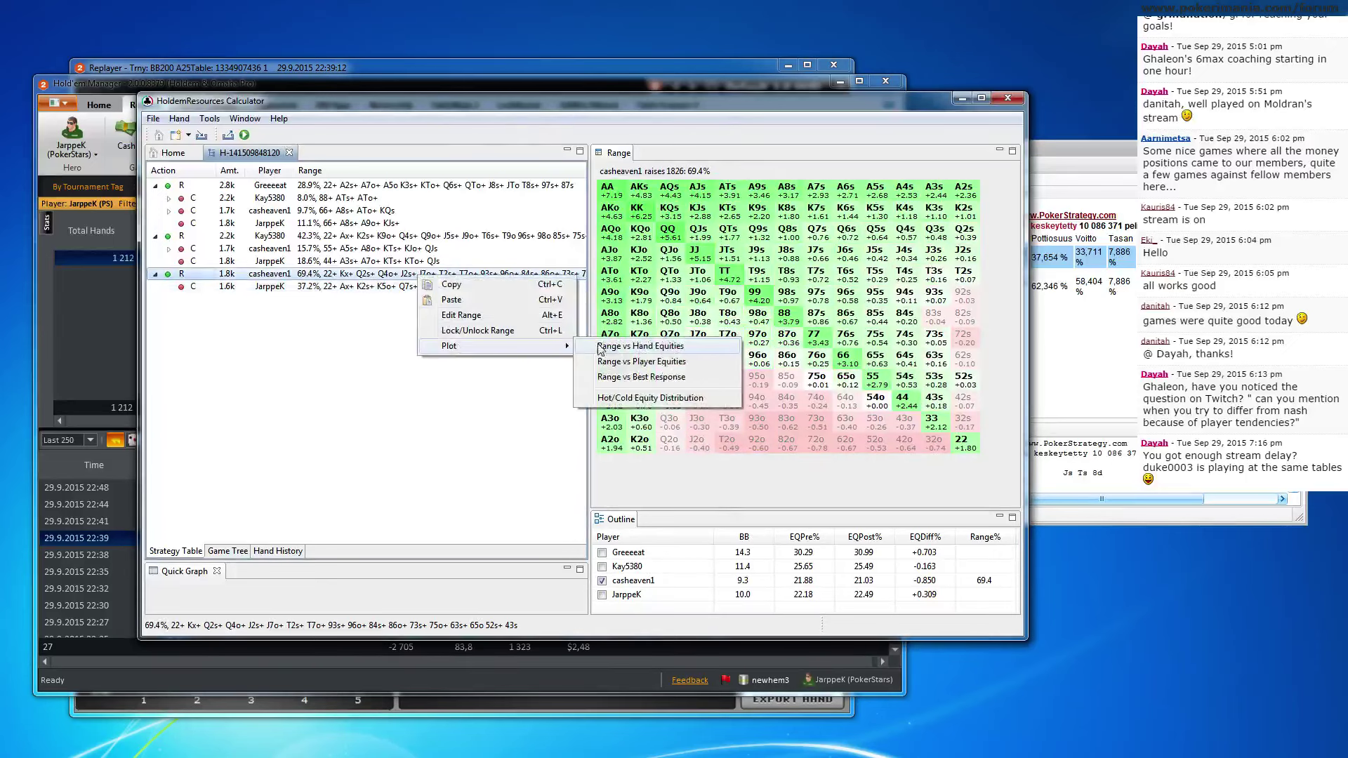
click(617, 350)
click(561, 164)
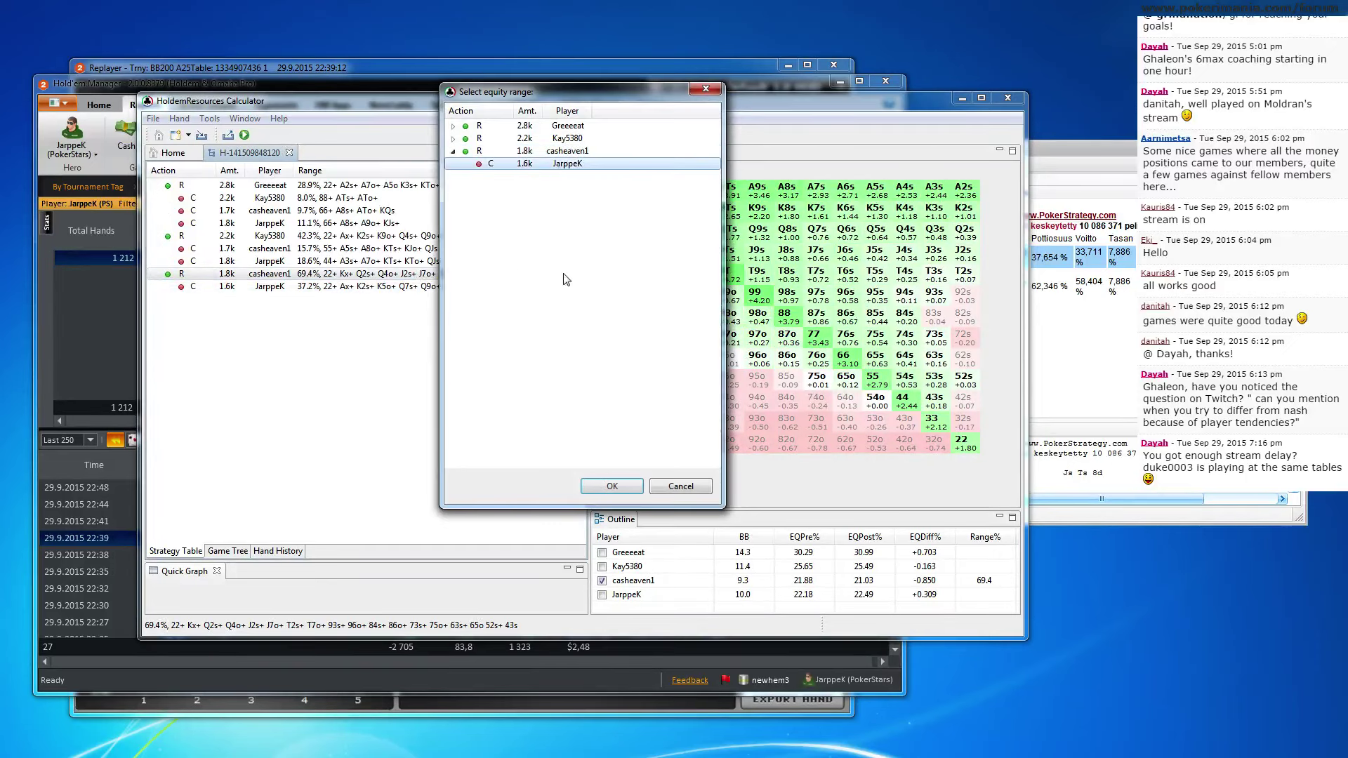
click(611, 486)
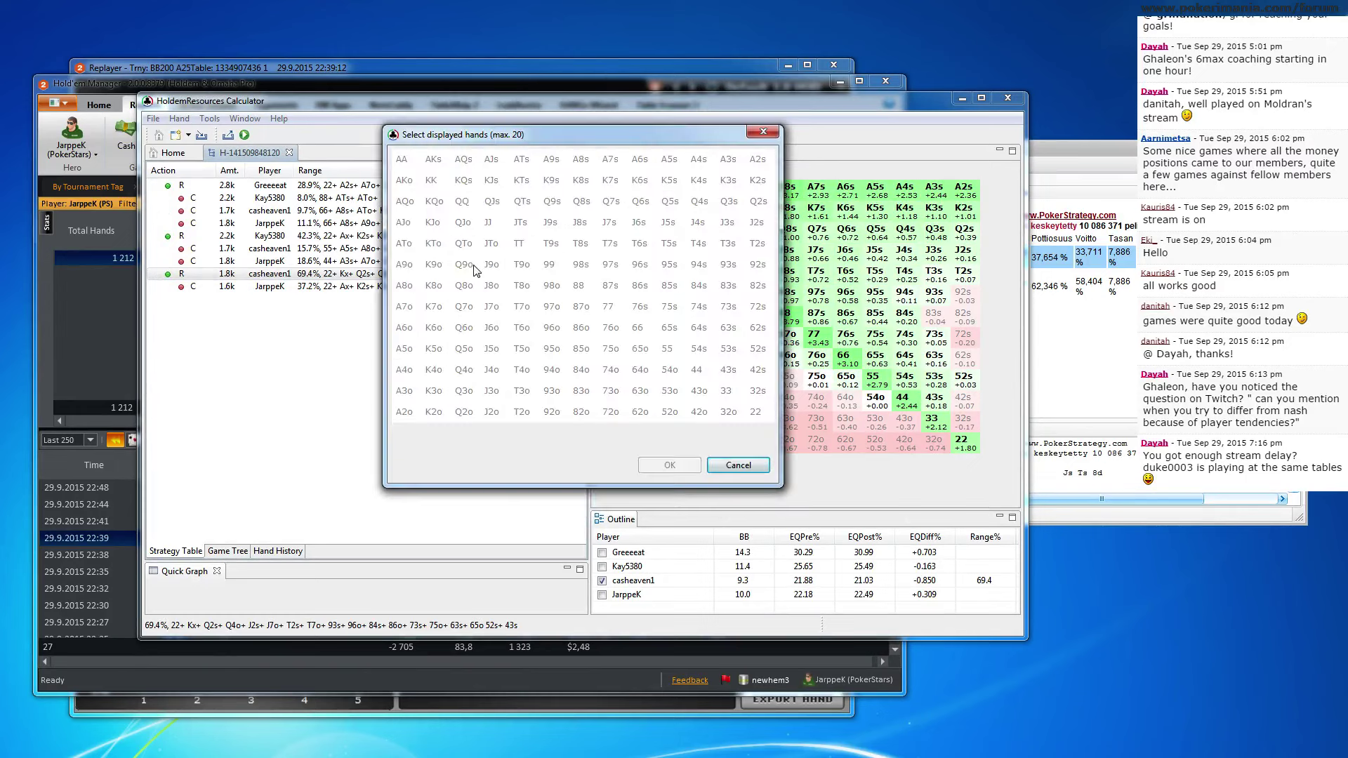
click(467, 226)
click(669, 464)
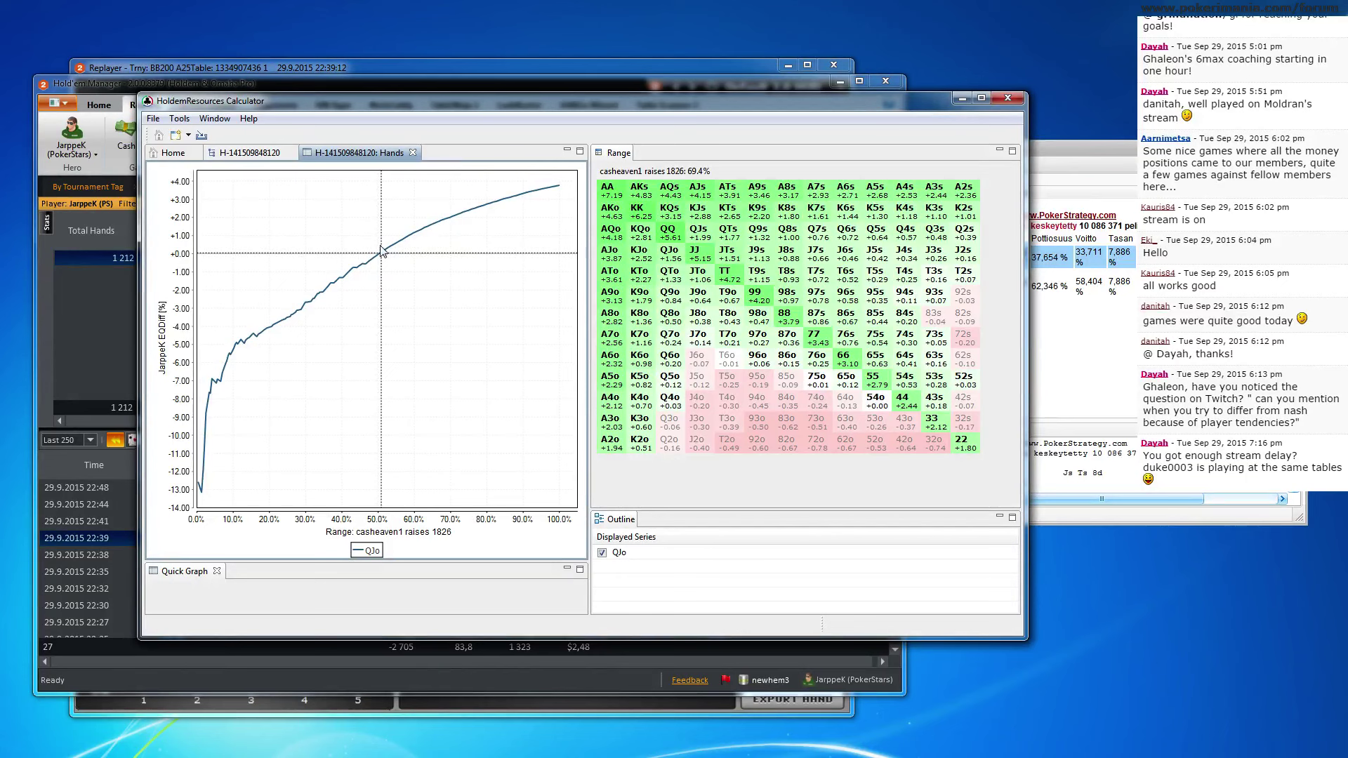
Preview which hands a 54.1% range contains for the small blind's 1,826 shove and discard the edit
click(254, 155)
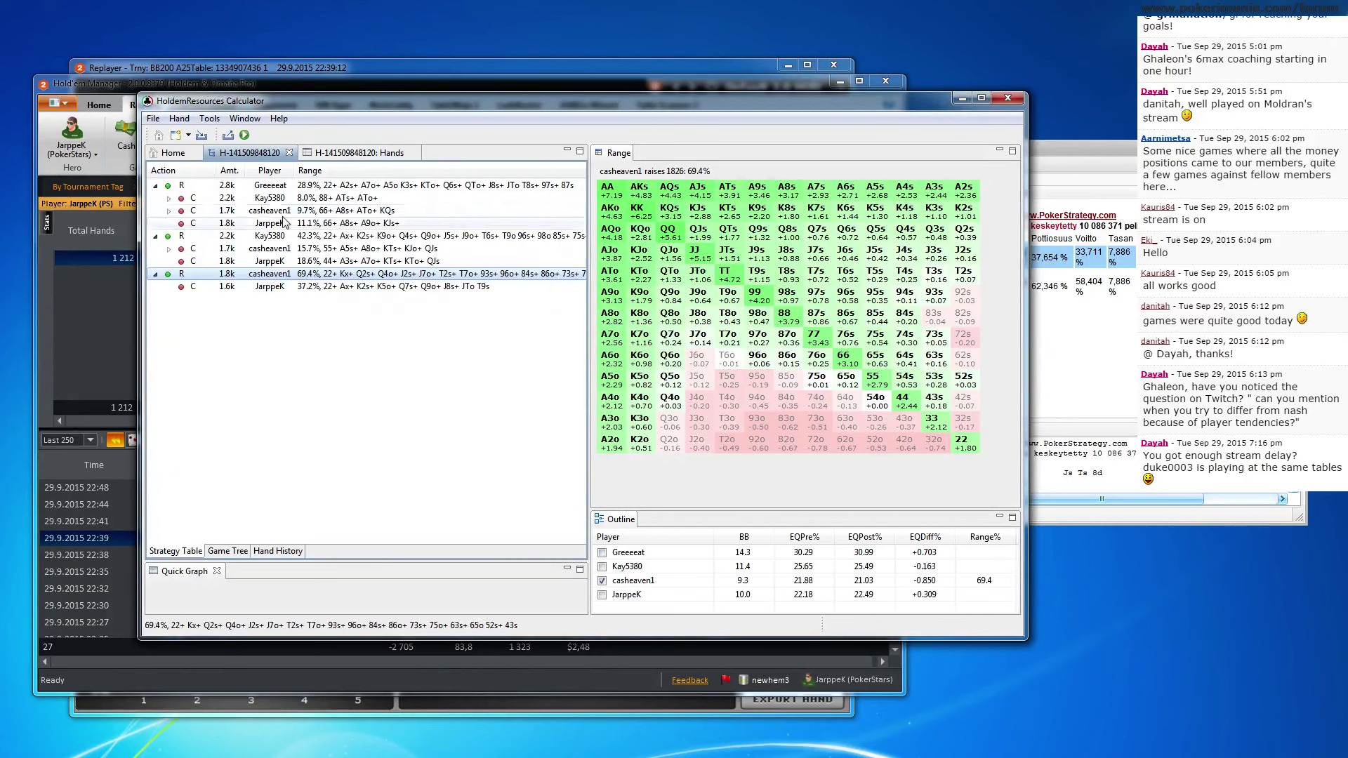
right_click(300, 276)
click(335, 319)
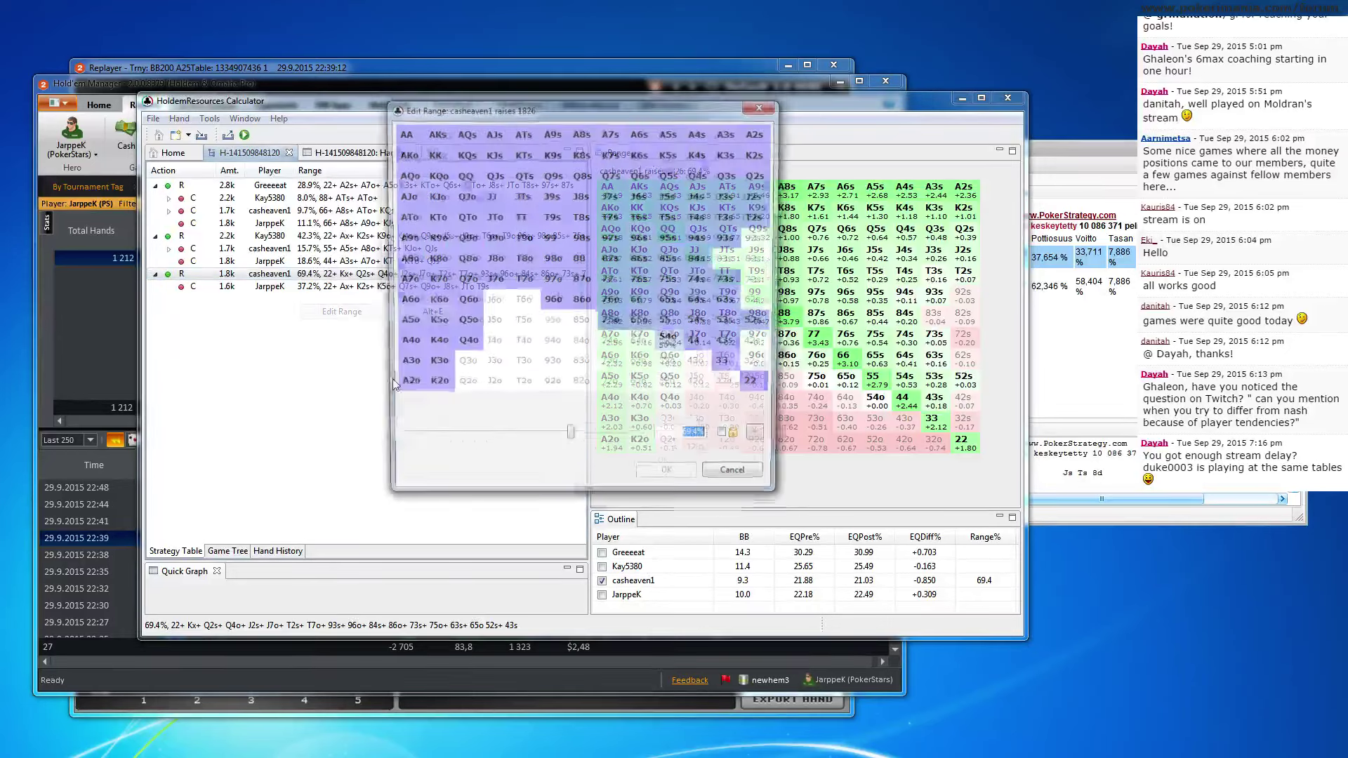
drag(570, 439, 537, 449)
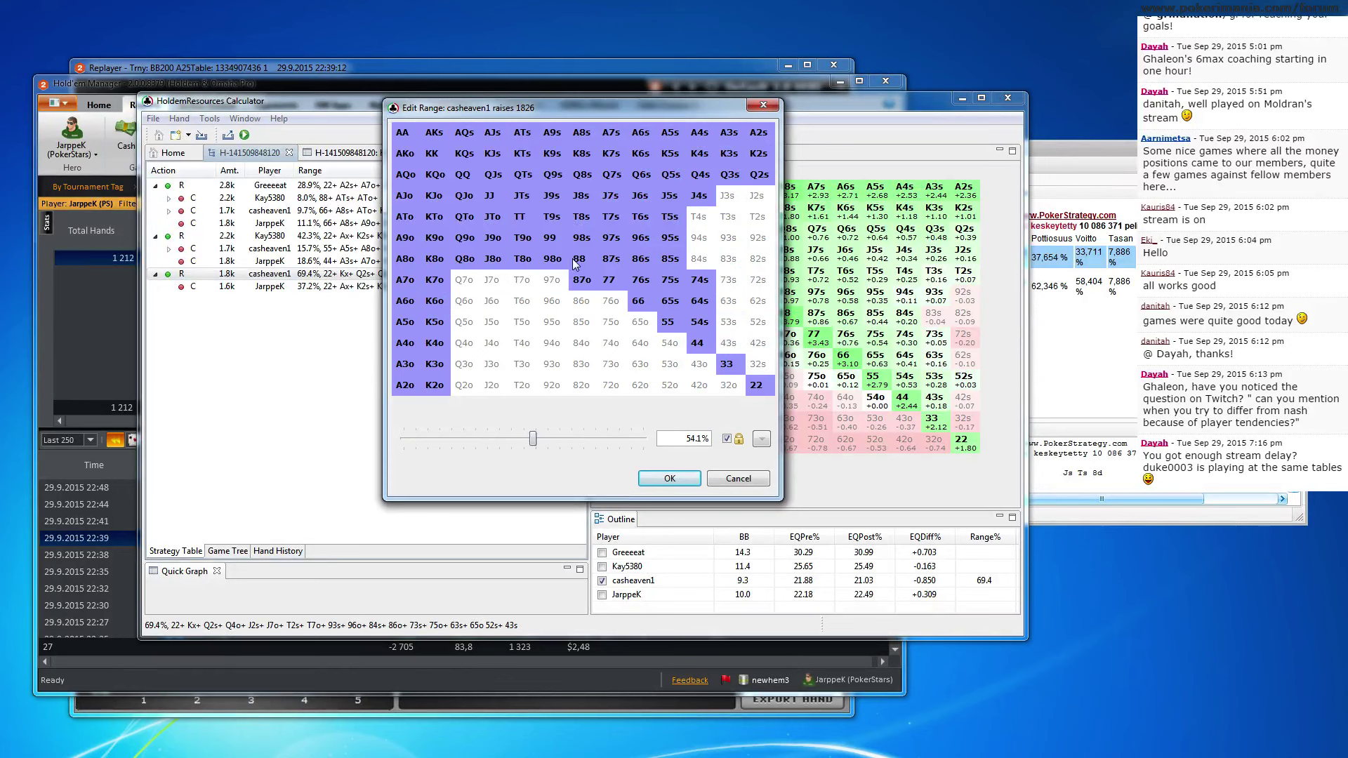
click(735, 478)
Switch to Holdem Manager, replay the A7 hand up to the cutoff shove, and close the replayer
click(110, 333)
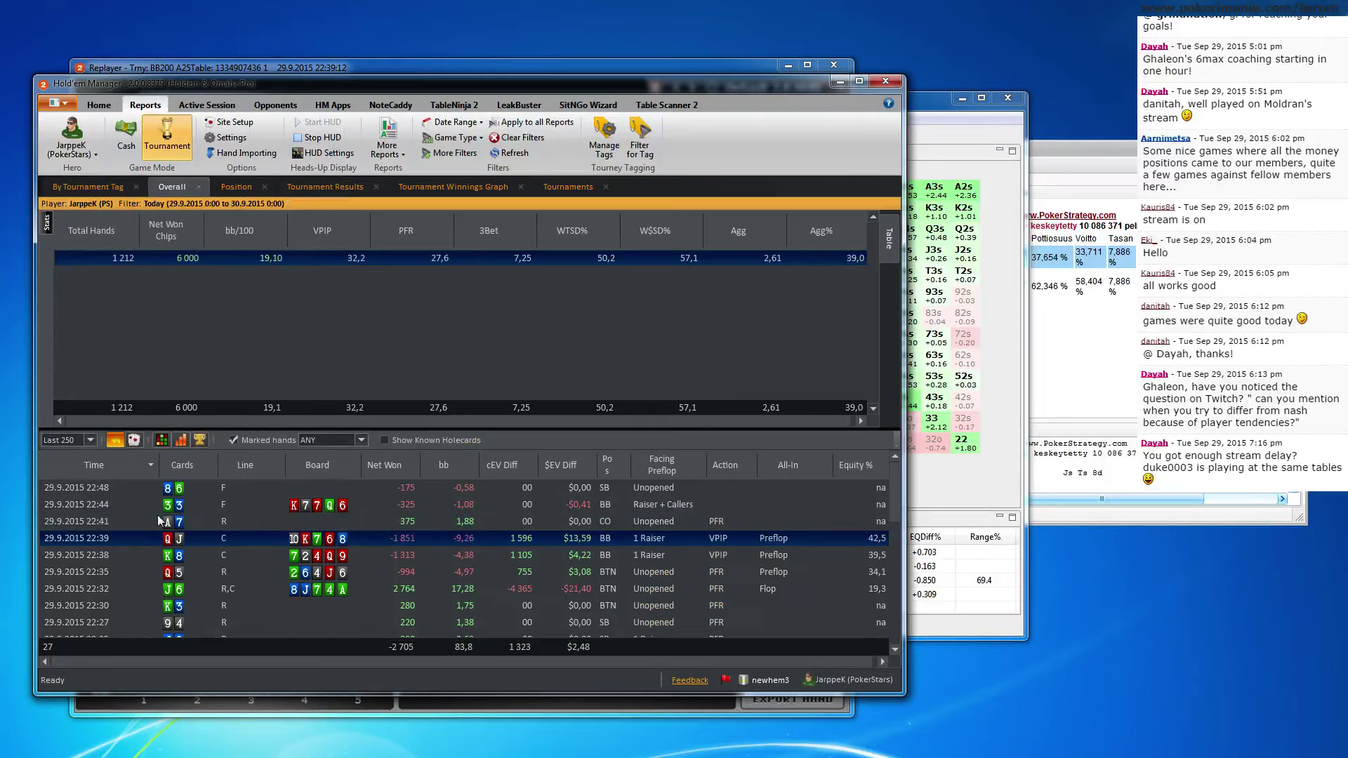
double_click(157, 515)
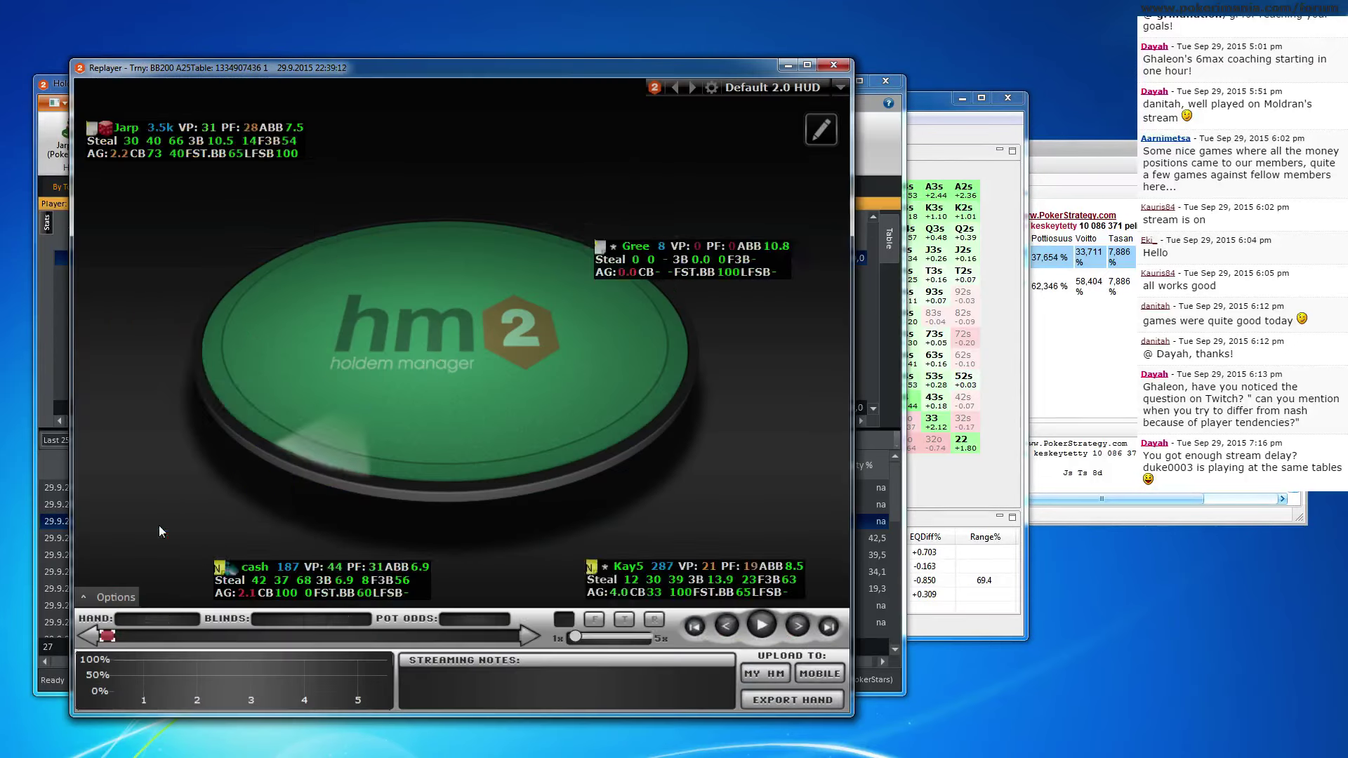
click(760, 624)
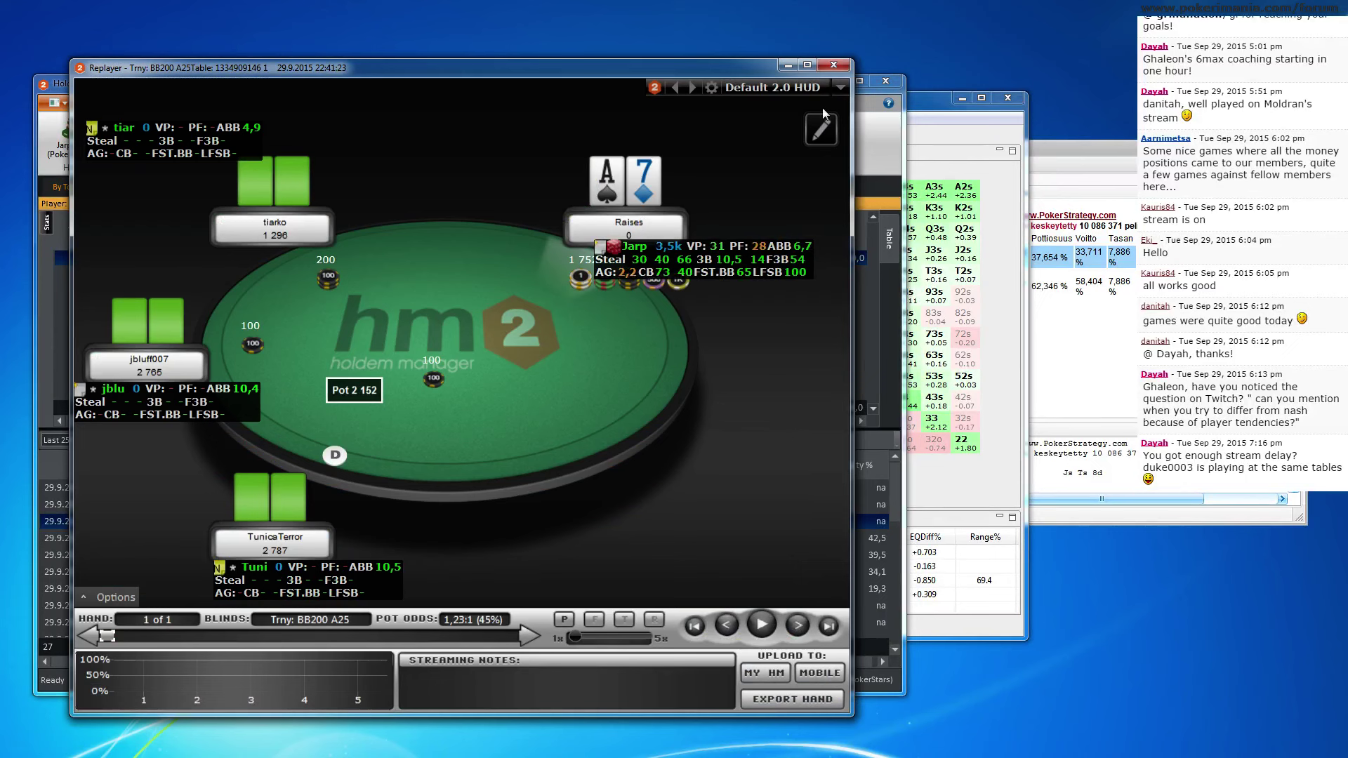
click(834, 65)
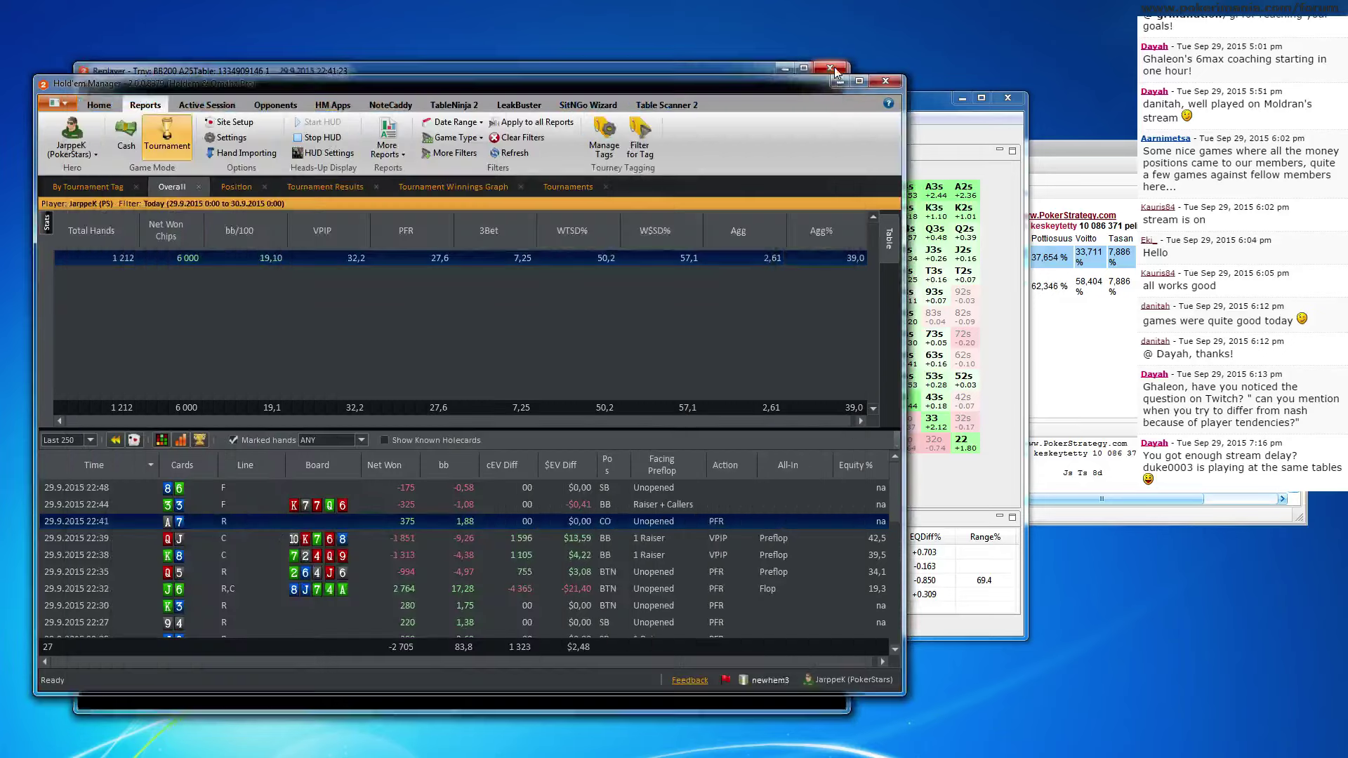
Copy the A7 hand, close the QJ calculation and plot in HoldemResources Calculator, and calculate the pasted hand as a basic hand with Future Game Simulation
right_click(276, 534)
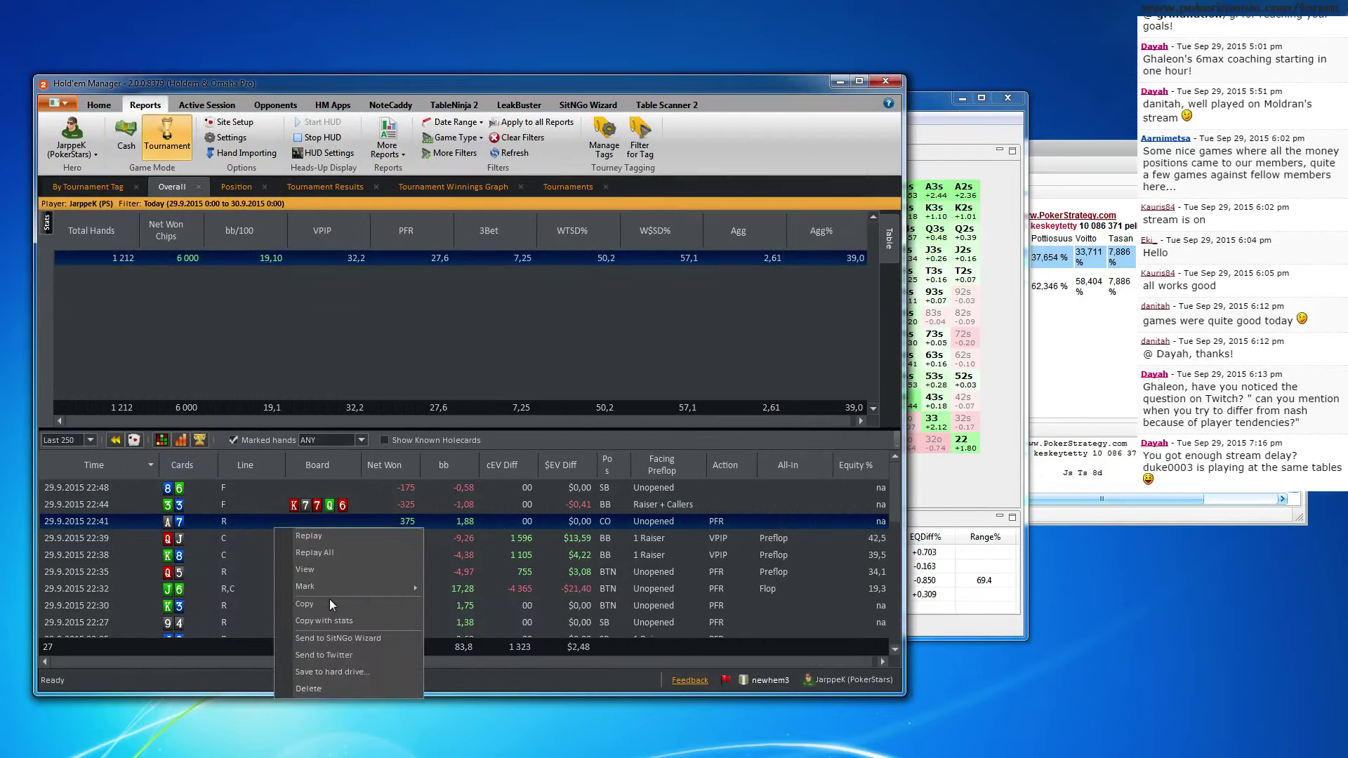
click(325, 605)
click(1004, 297)
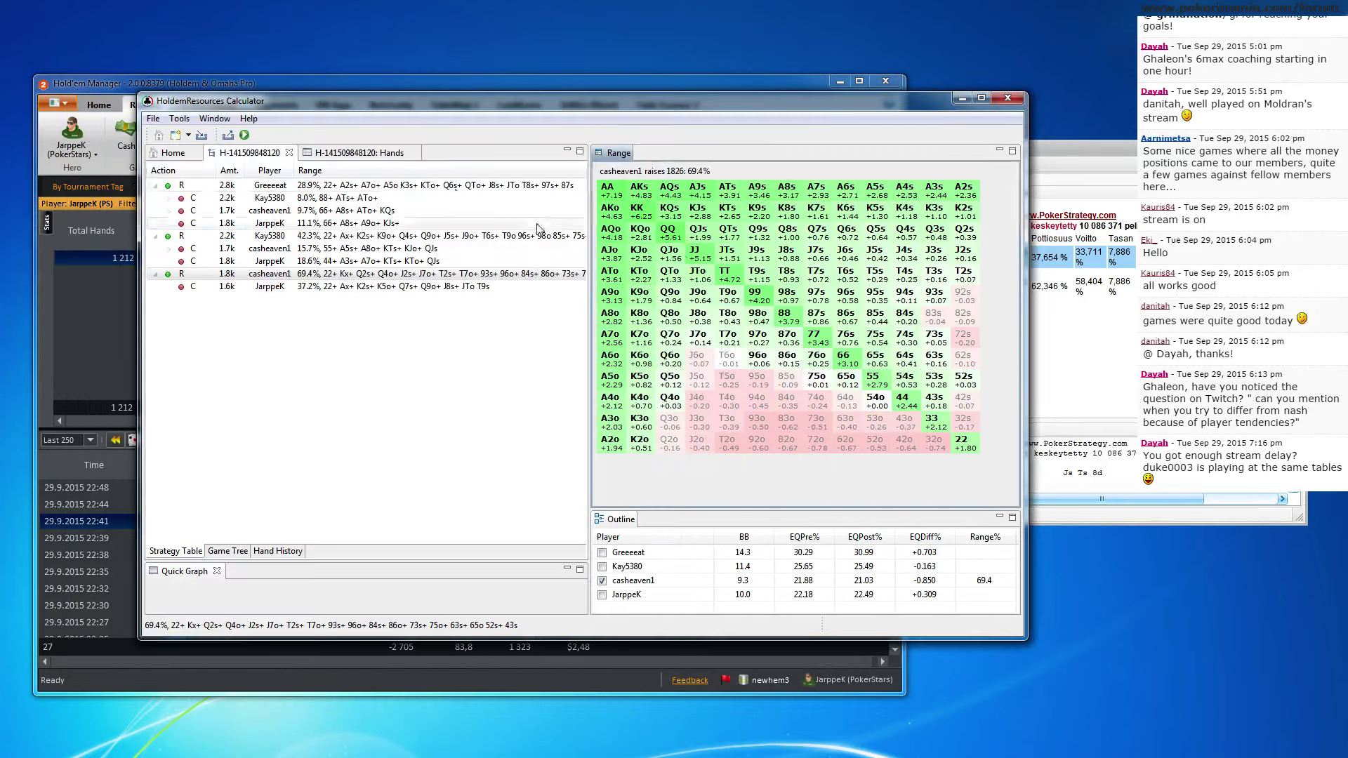
click(188, 191)
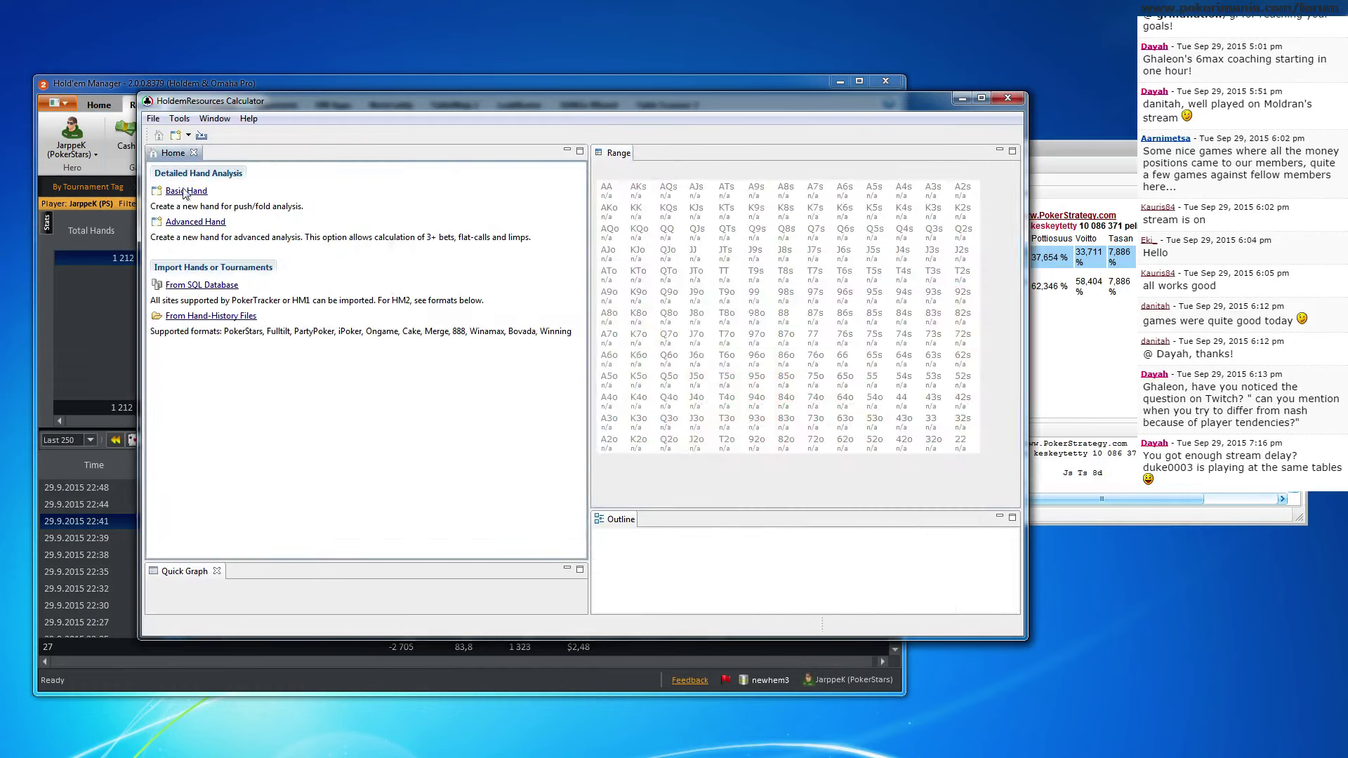
click(456, 385)
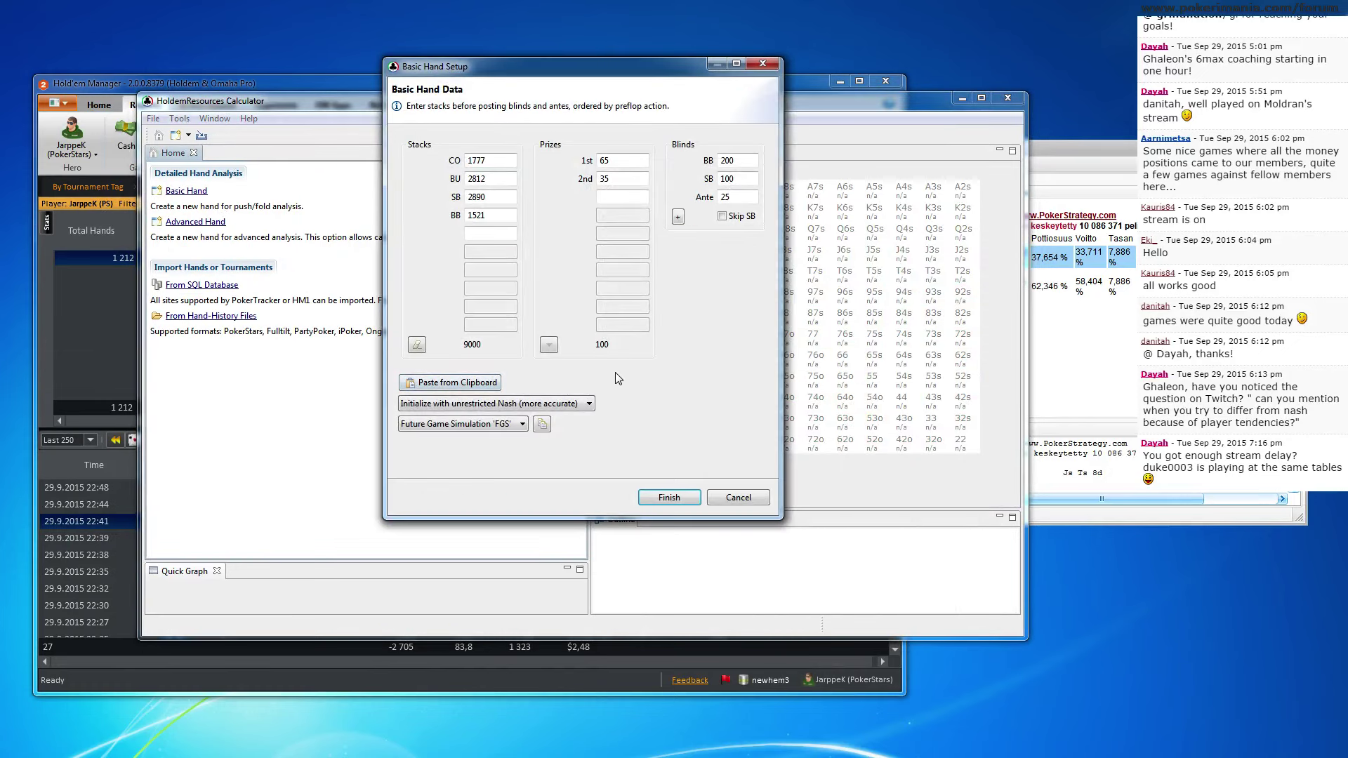
click(669, 498)
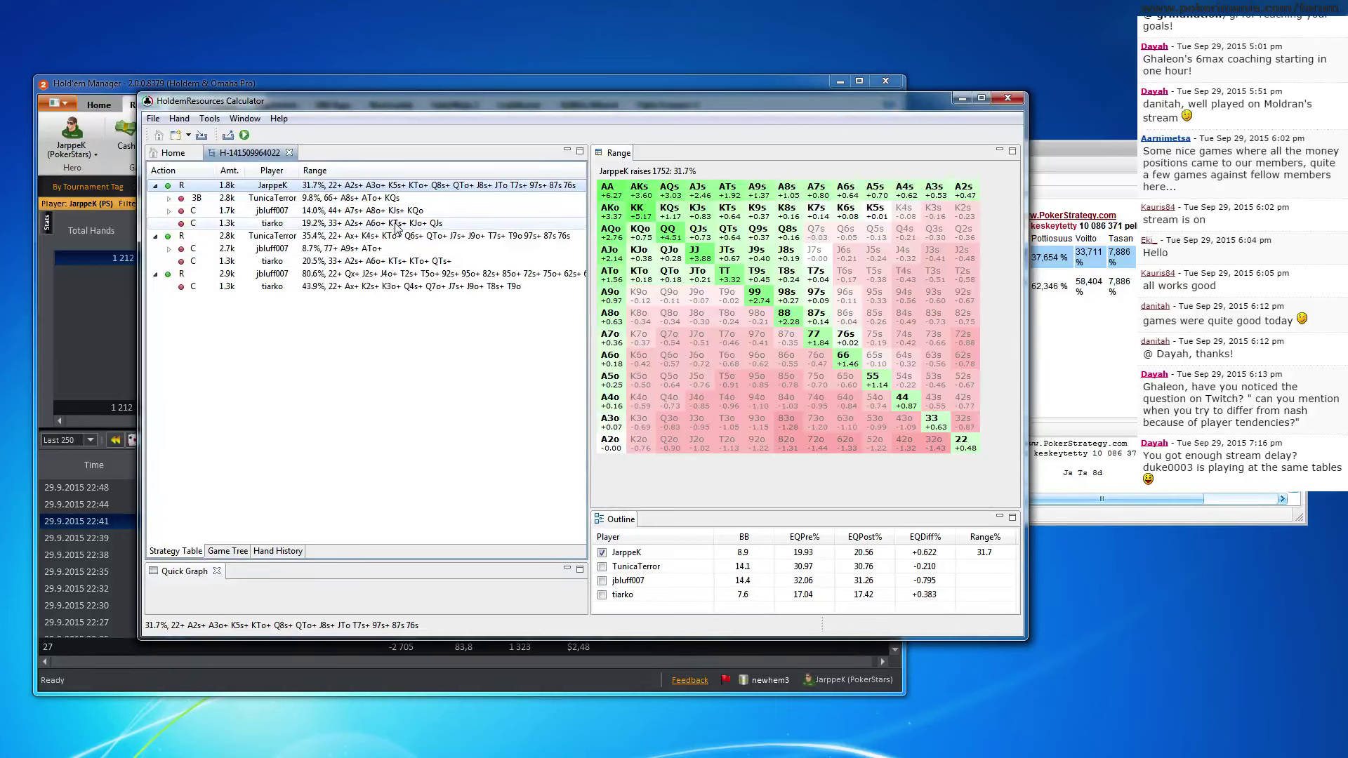
Start a second basic hand with the same stacks, review the Future Game Simulation preferences, and calculate the hand for comparison
click(174, 153)
click(186, 191)
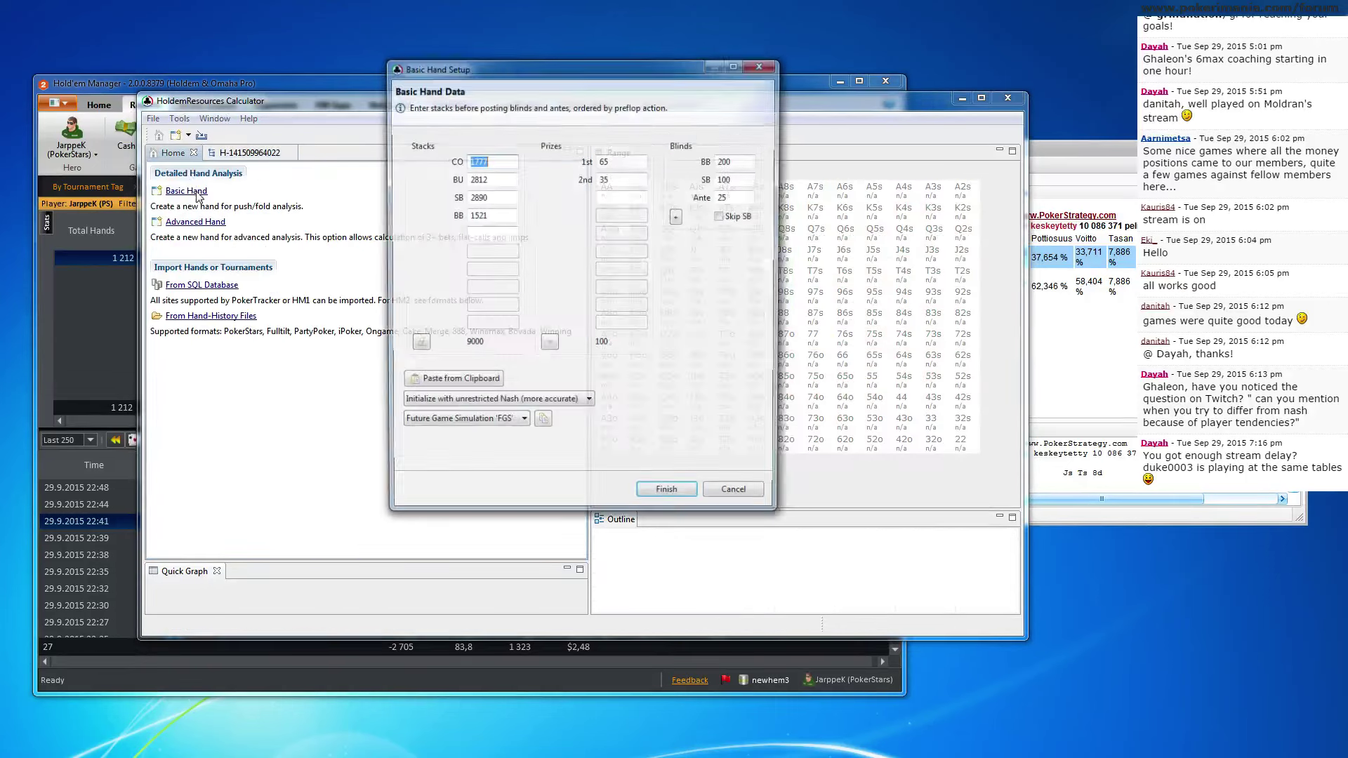
click(543, 418)
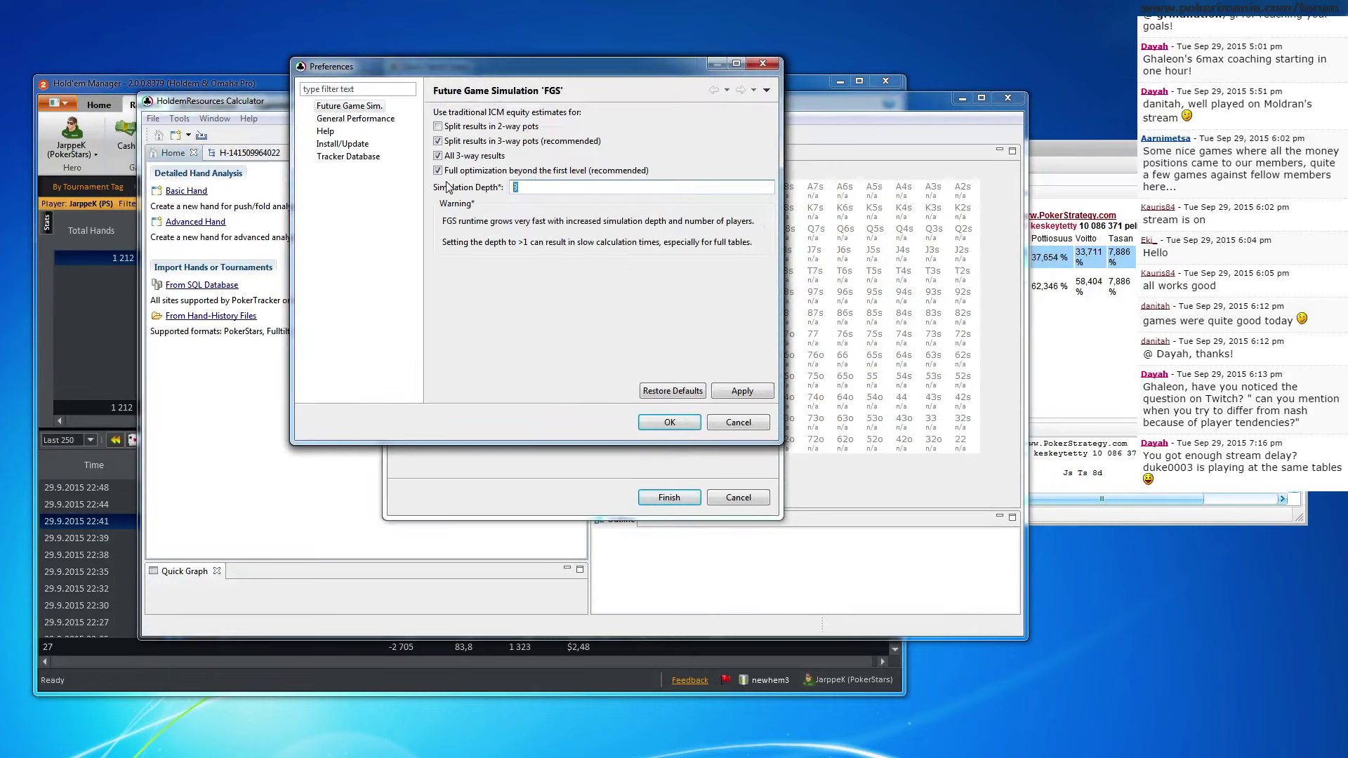
click(669, 422)
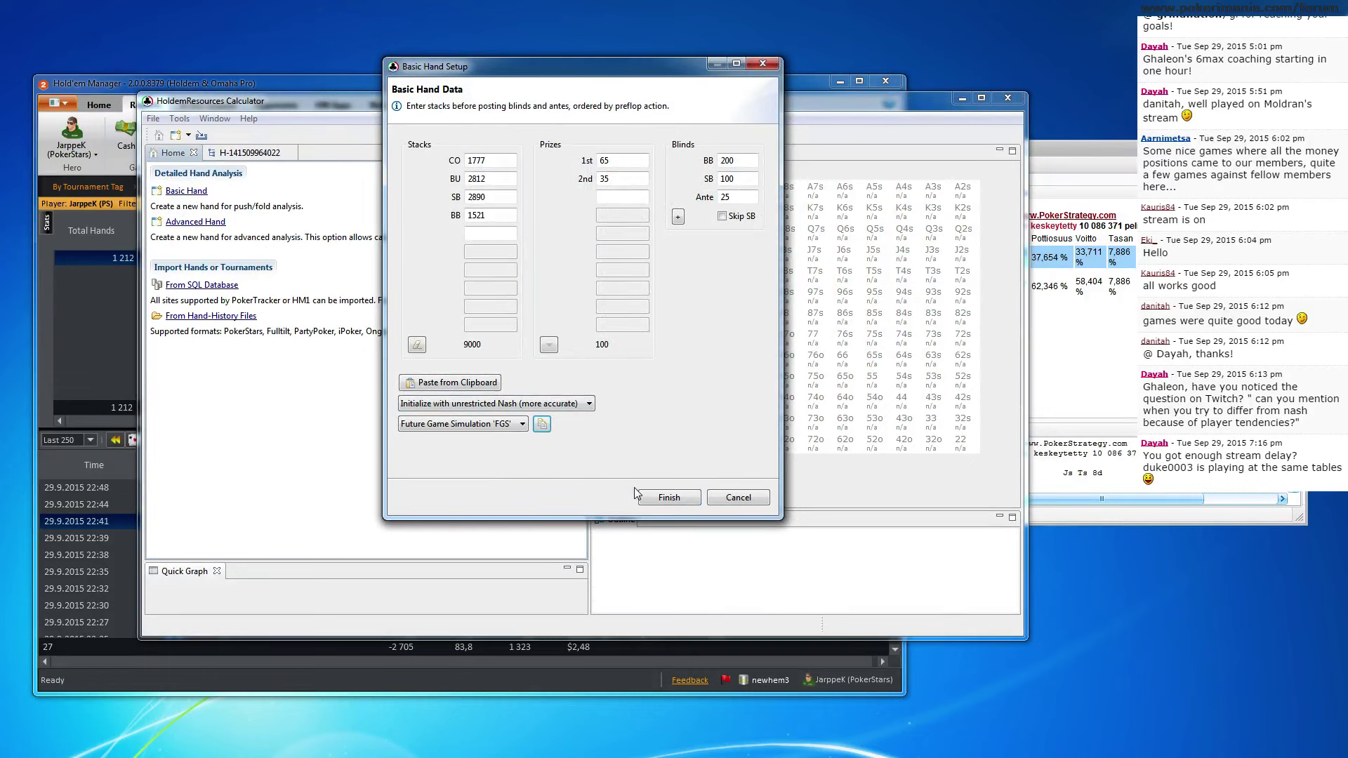
click(667, 497)
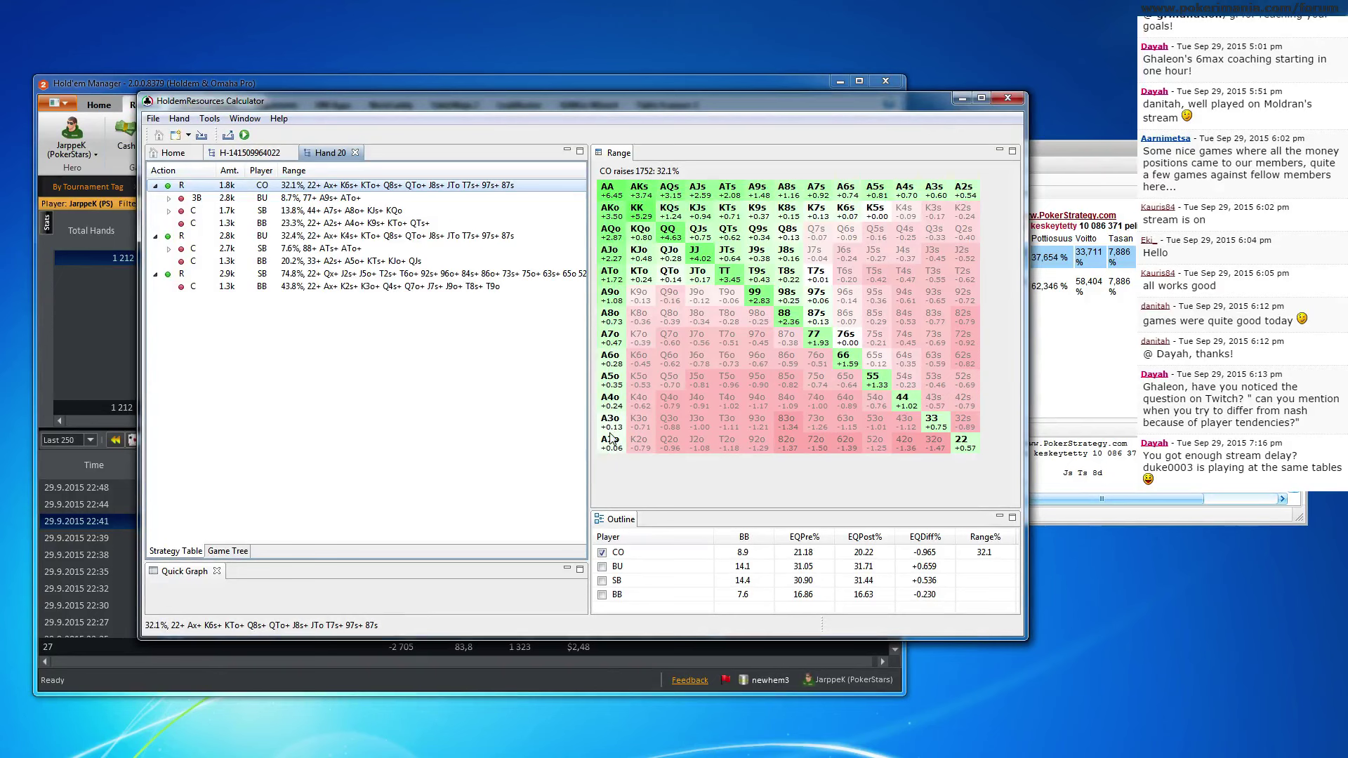
Replay the 33 hand in Holdem Manager through the cutoff's 2,362 shove and the small blind's call, check both players' stats, and close the replayer
click(129, 336)
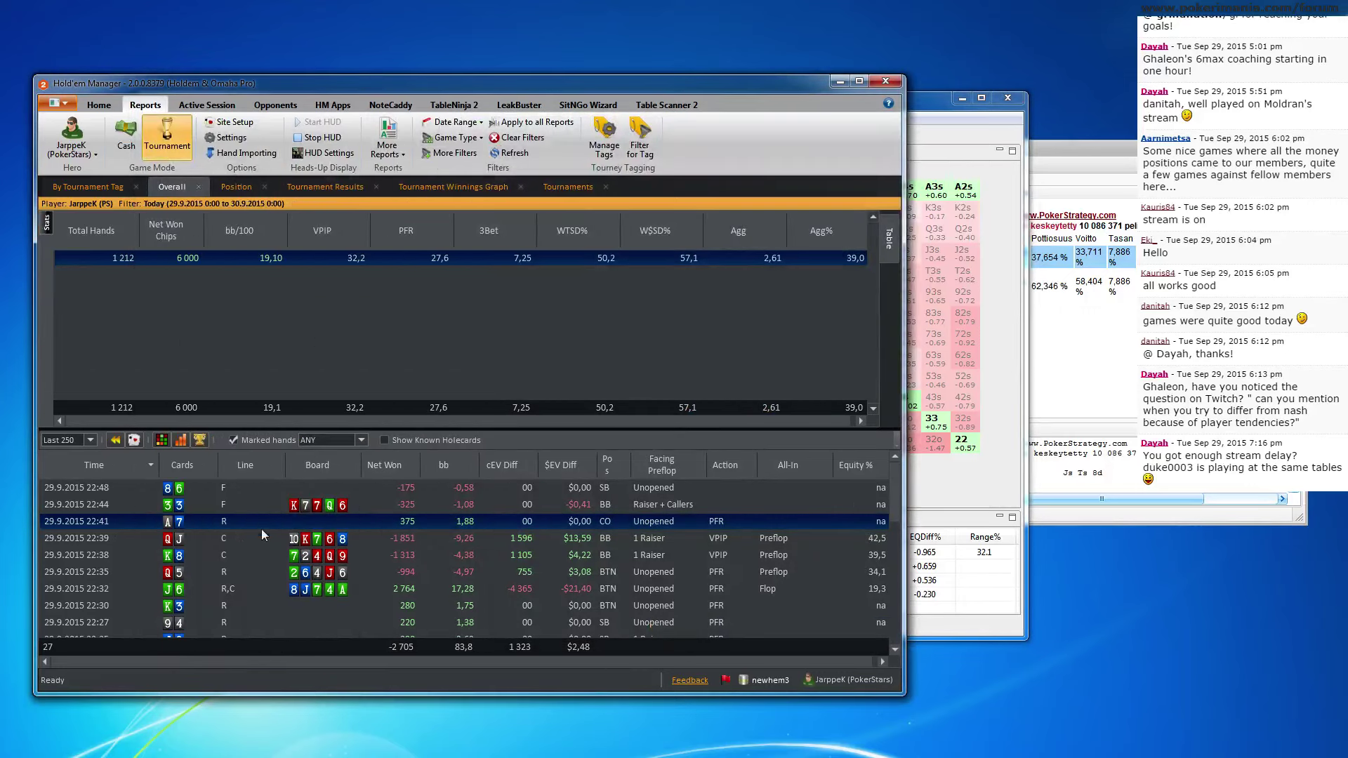
click(265, 505)
double_click(262, 510)
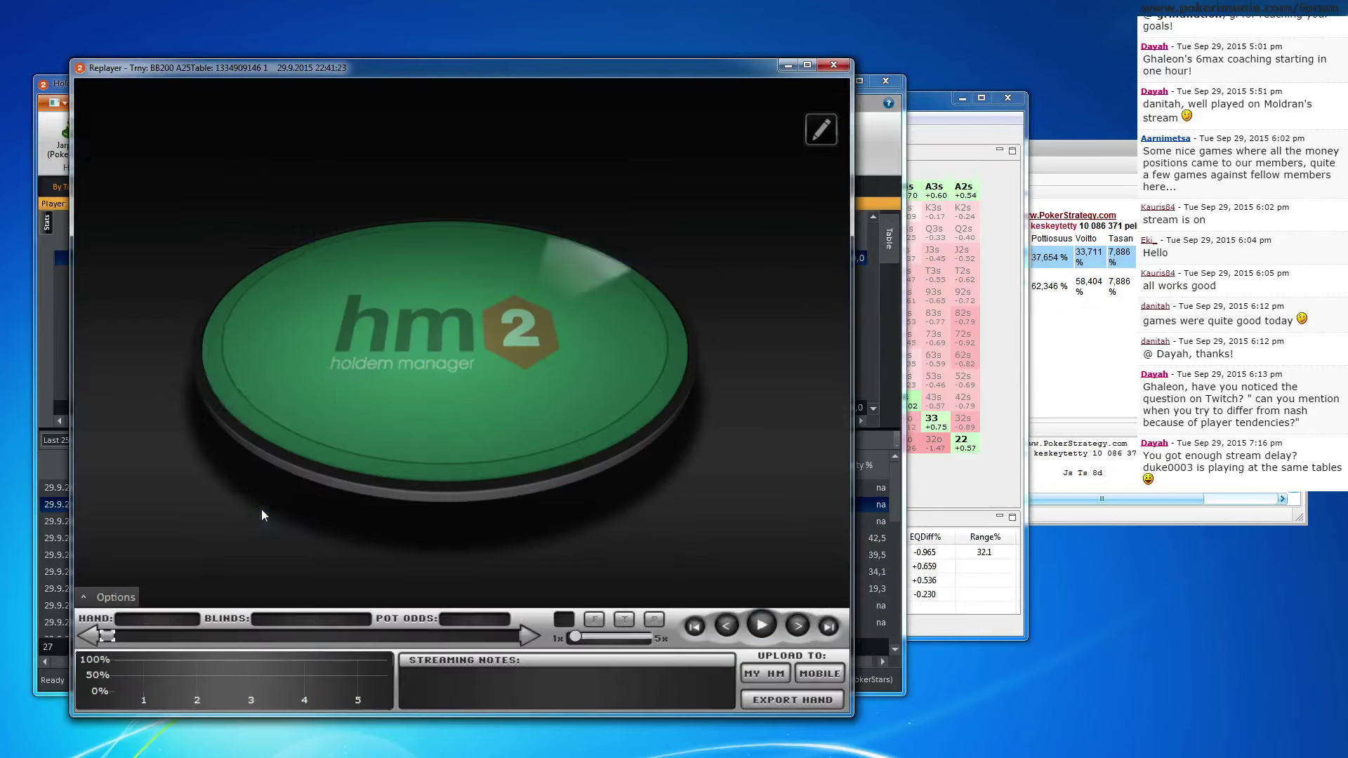
click(801, 623)
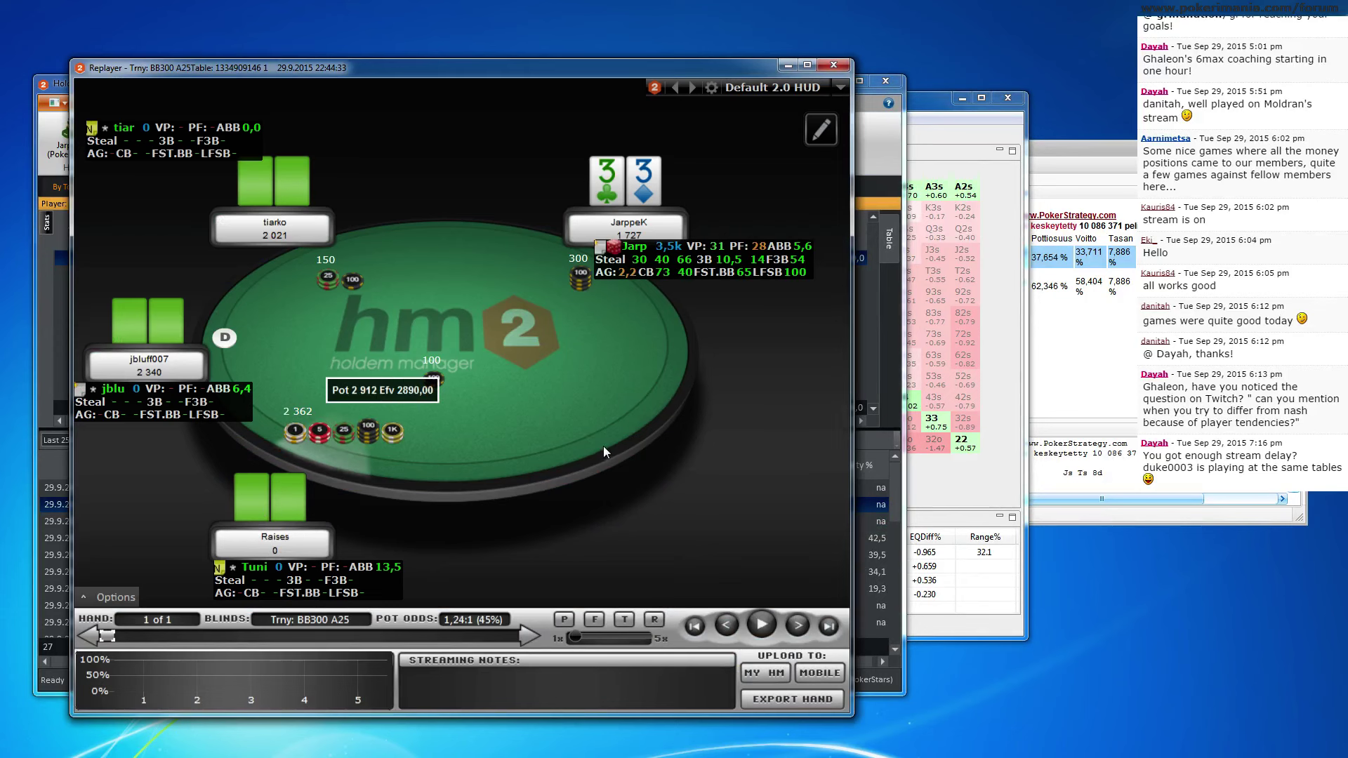
click(797, 623)
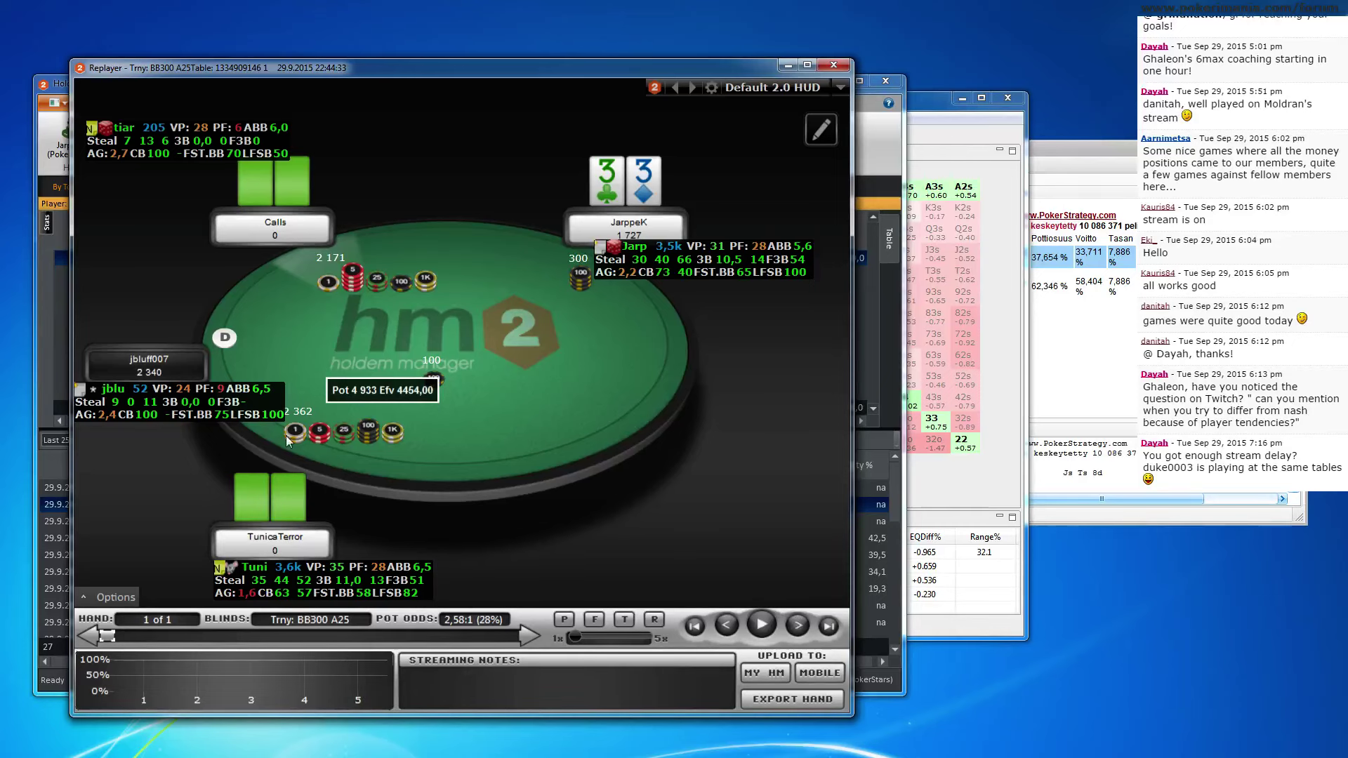
click(833, 64)
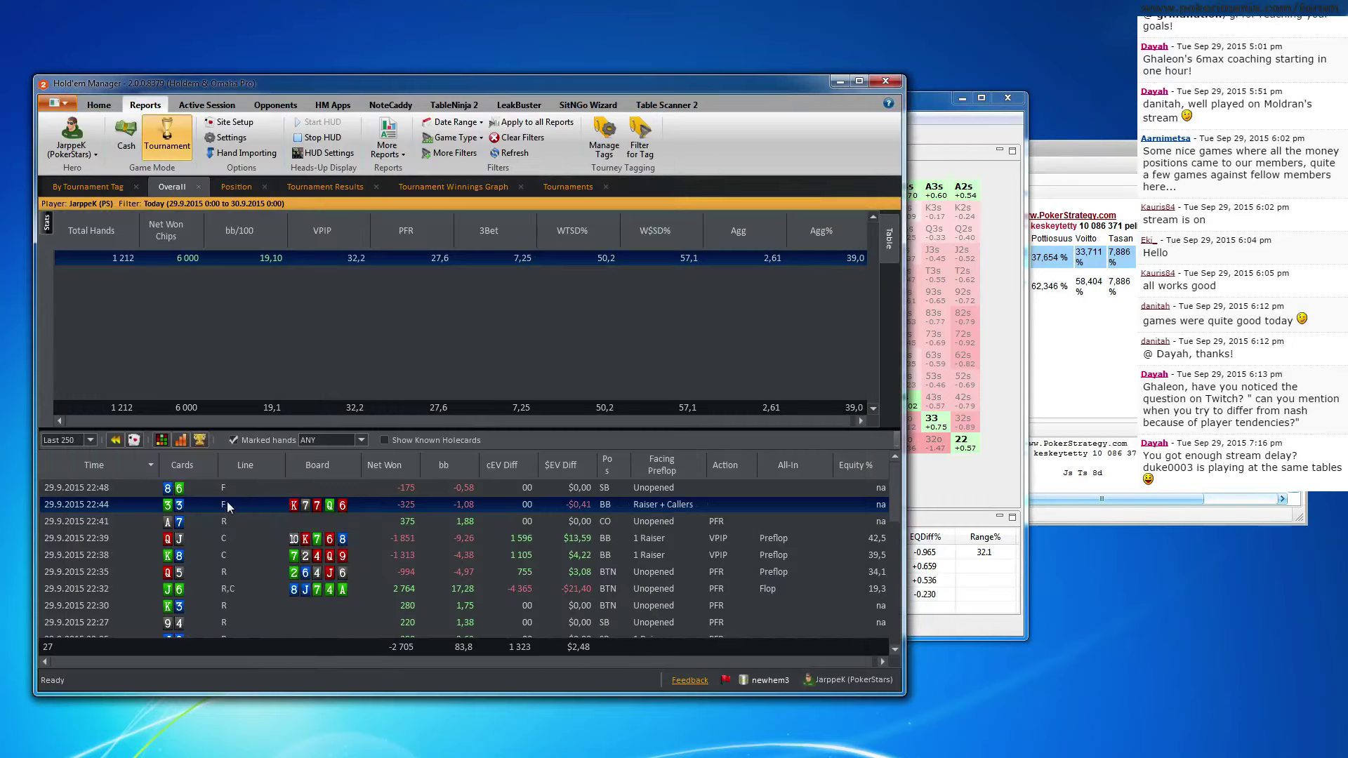
Copy the 33 hand, close the second A7 calculation in HoldemResources Calculator, and calculate the pasted hand as a basic hand with Future Game Simulation
right_click(228, 504)
click(351, 578)
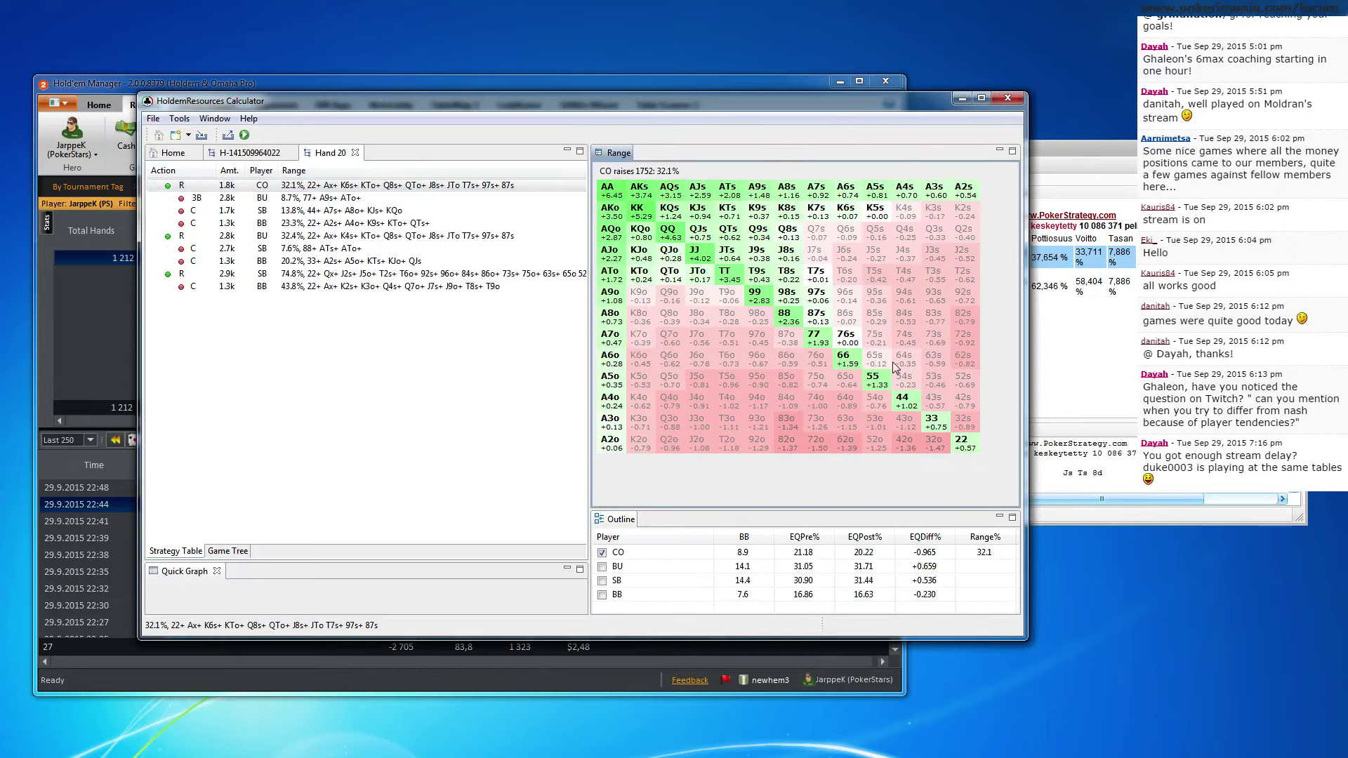
click(345, 186)
click(356, 152)
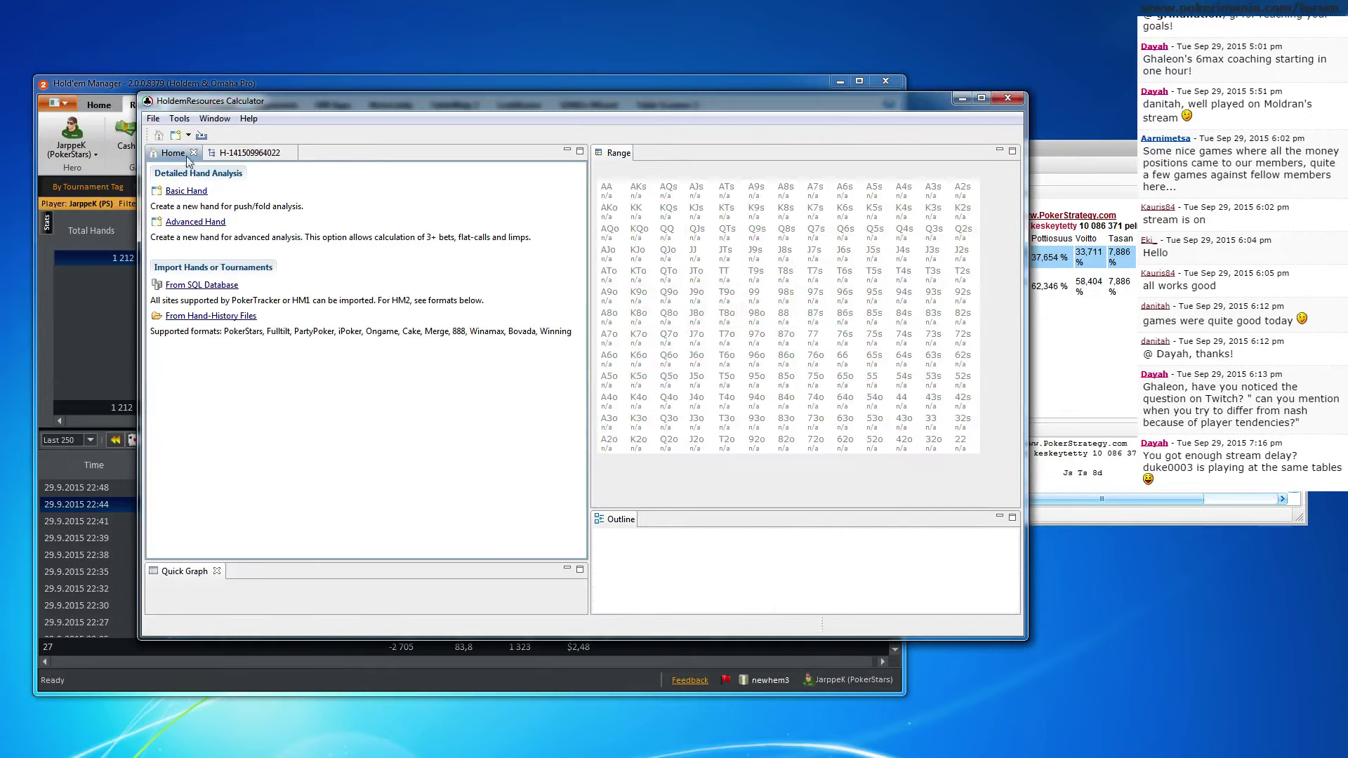
click(184, 193)
click(449, 382)
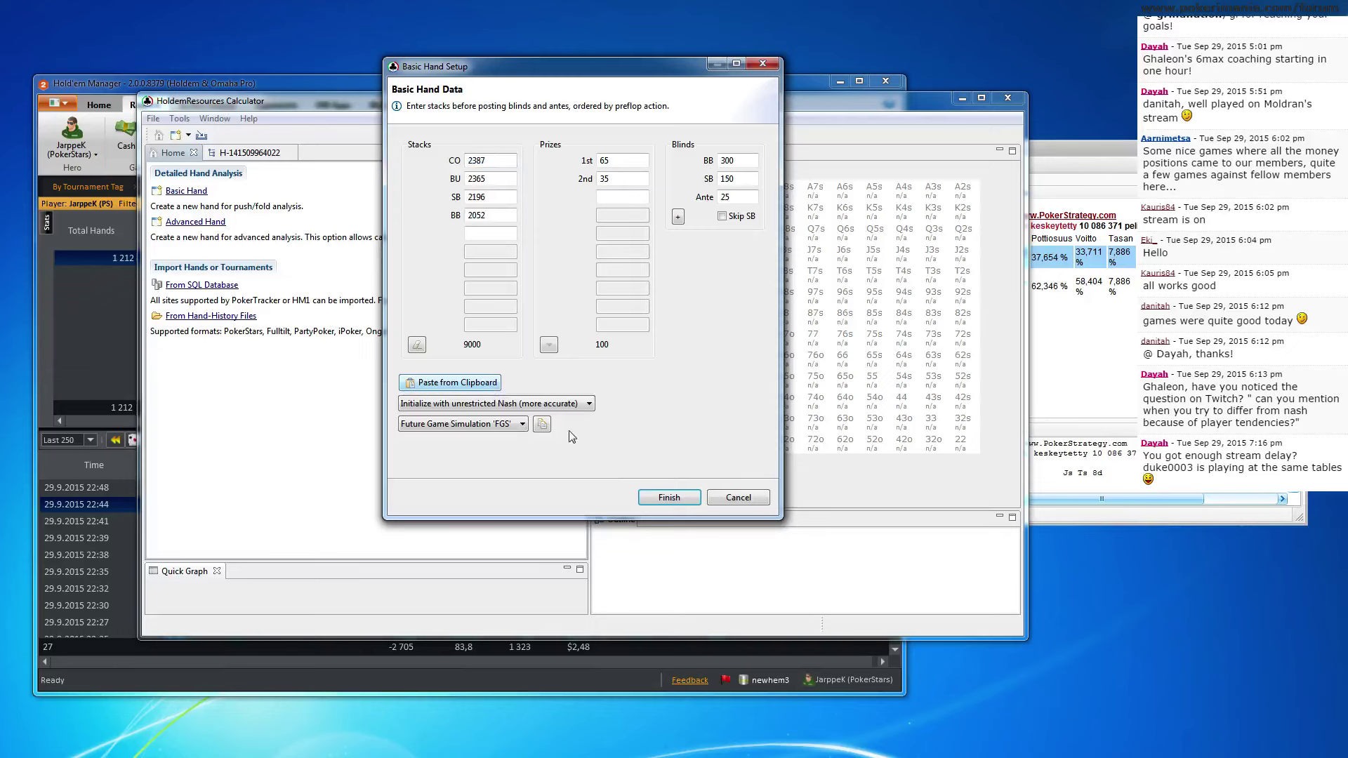
click(652, 497)
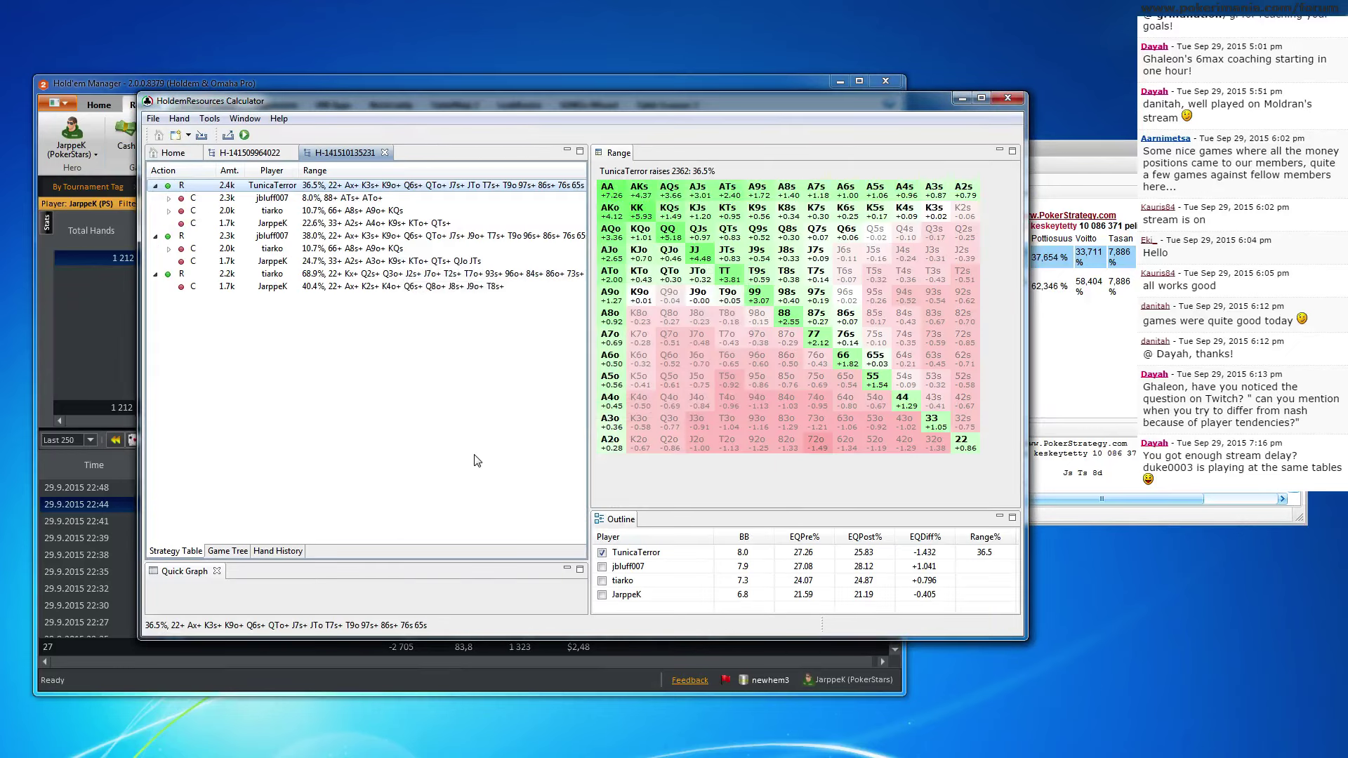
Check the big blind's call against the cutoff, set the cutoff's shoving range to 29.7%, and recalculate with 300 iterations
click(351, 223)
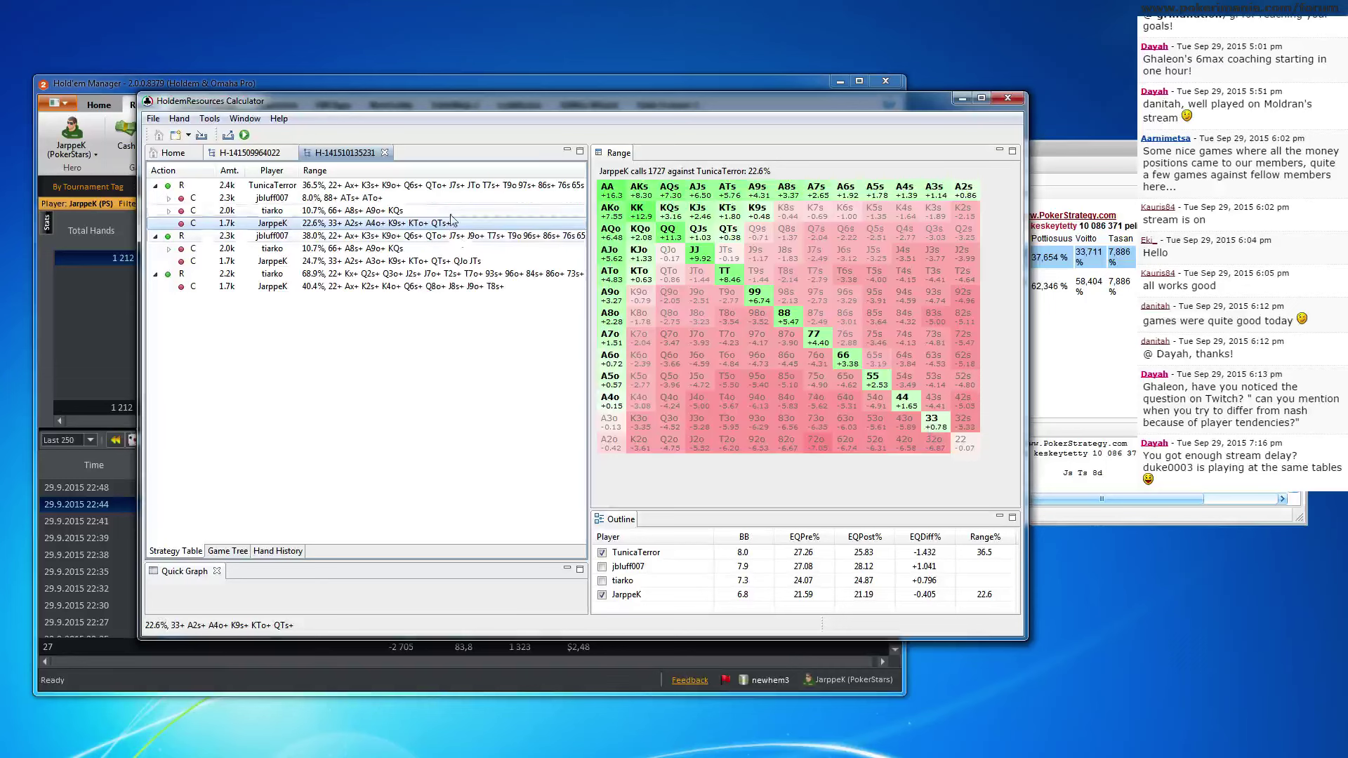
click(449, 185)
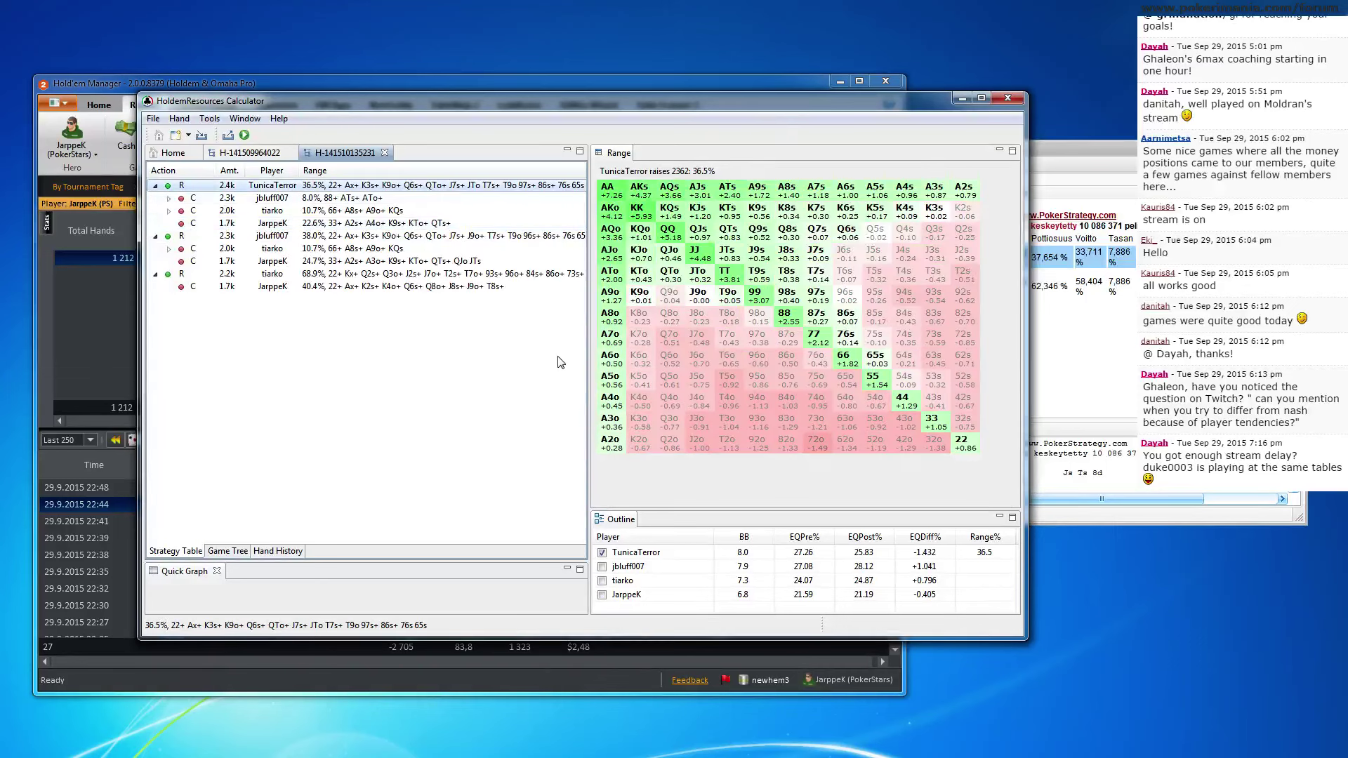
right_click(463, 185)
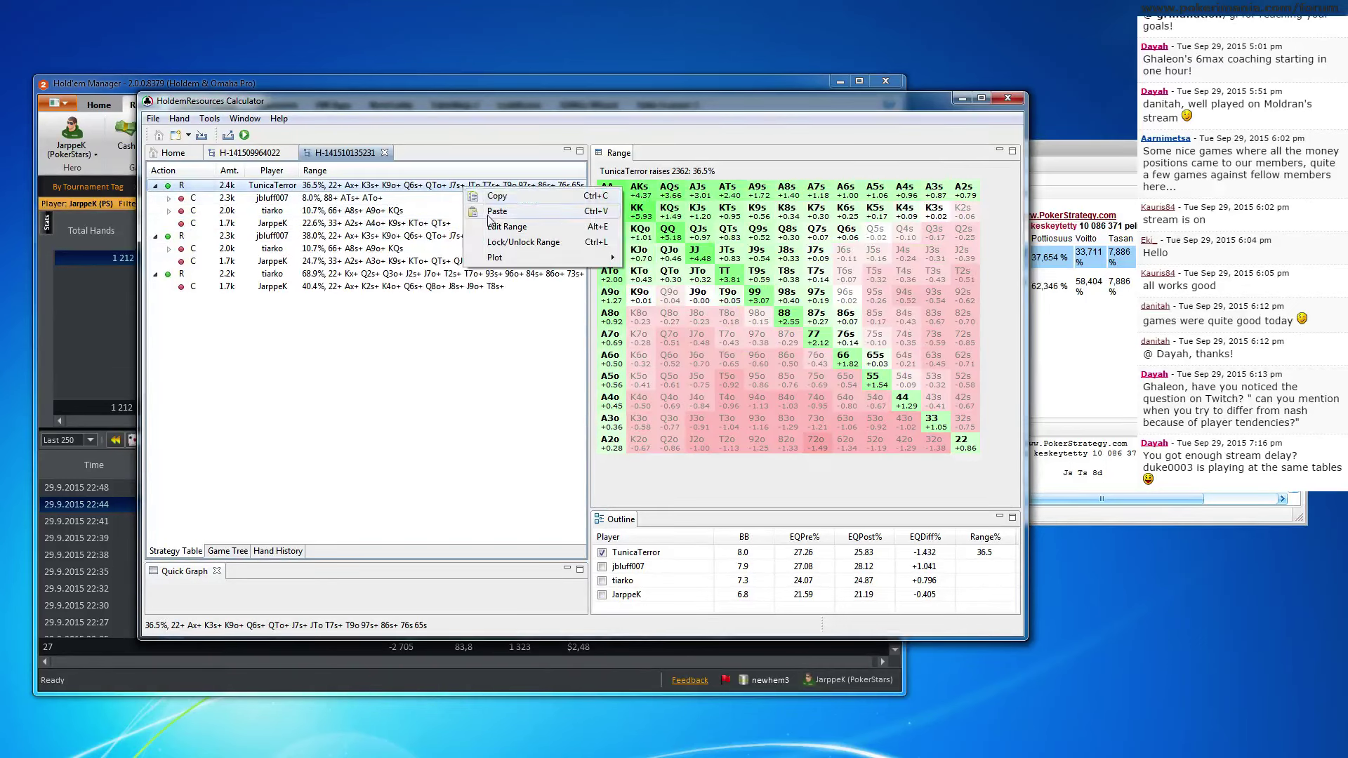
click(519, 227)
drag(493, 438, 477, 443)
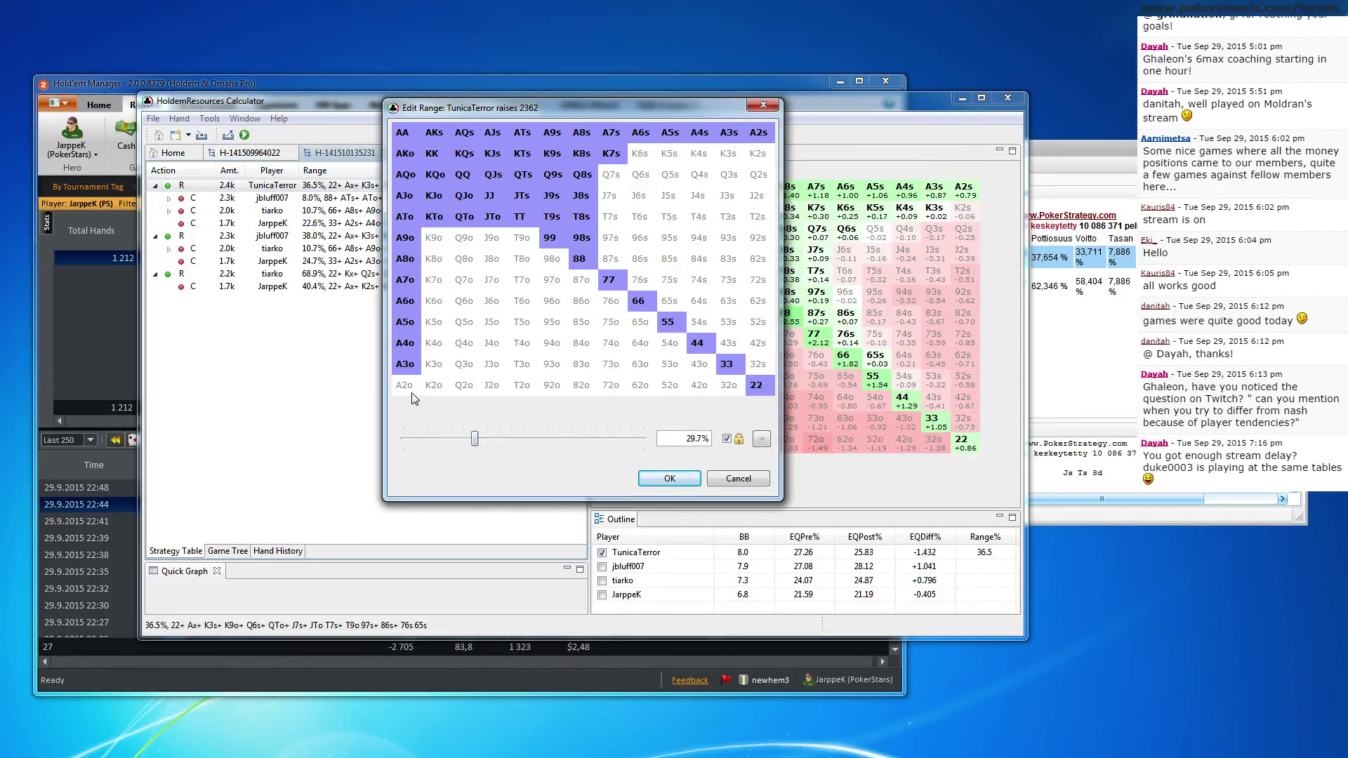
click(670, 478)
click(245, 135)
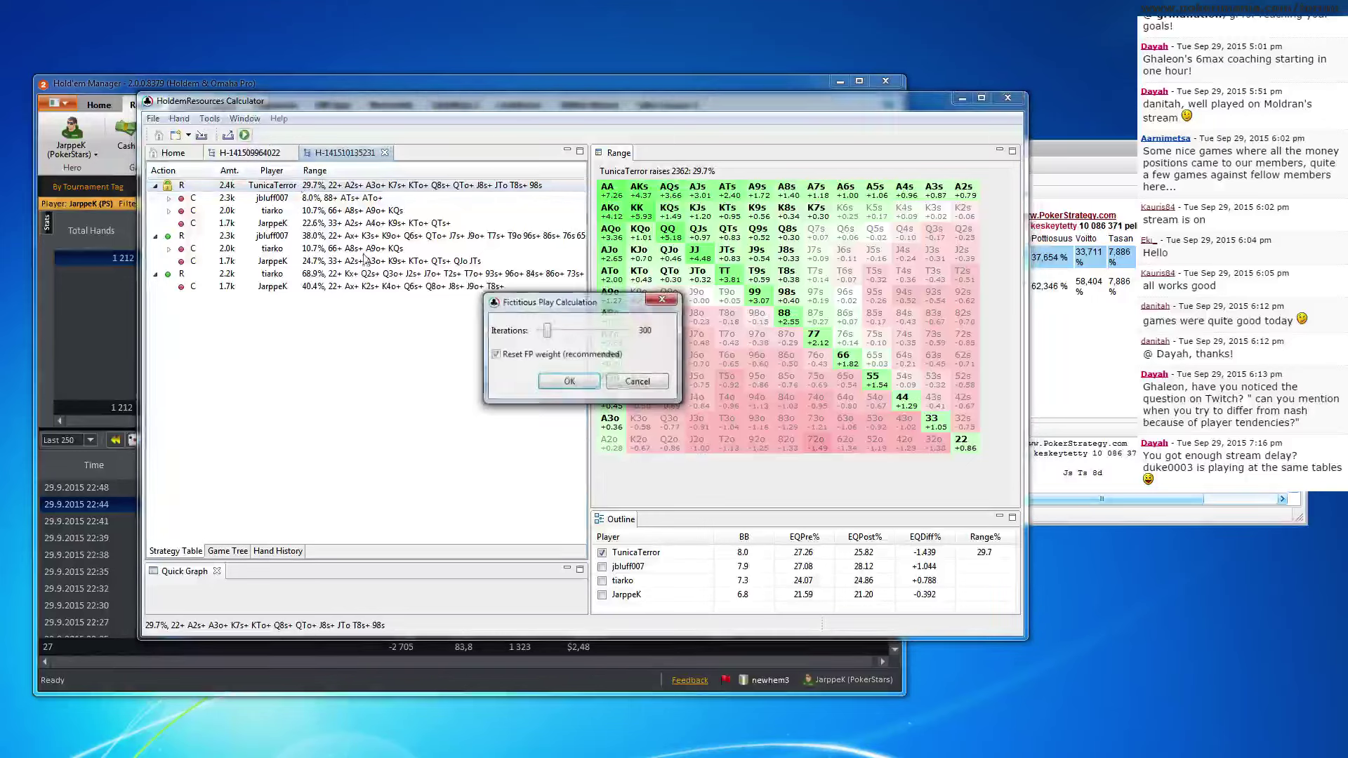
click(559, 386)
Examine the big blind's calling ranges against the cutoff alone and against both the cutoff's shove and the small blind's call
click(344, 223)
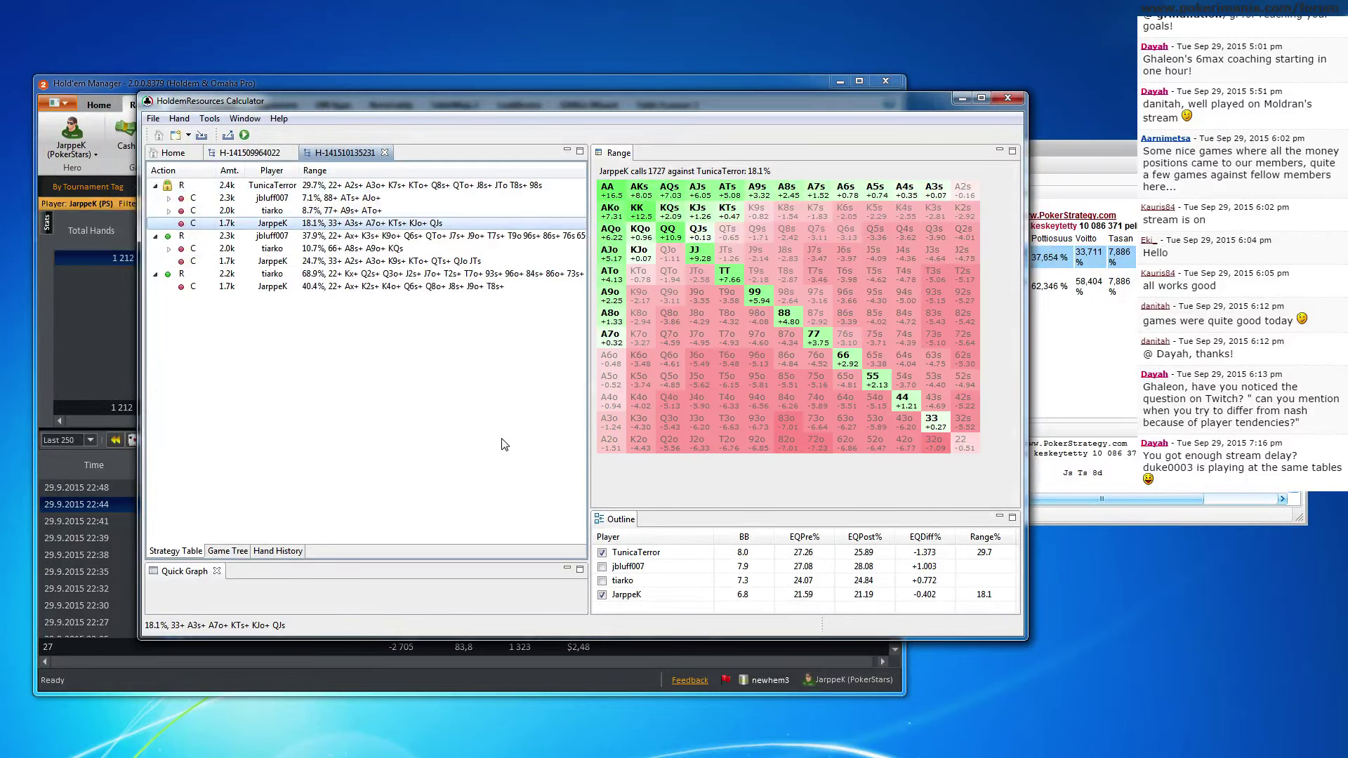
click(169, 210)
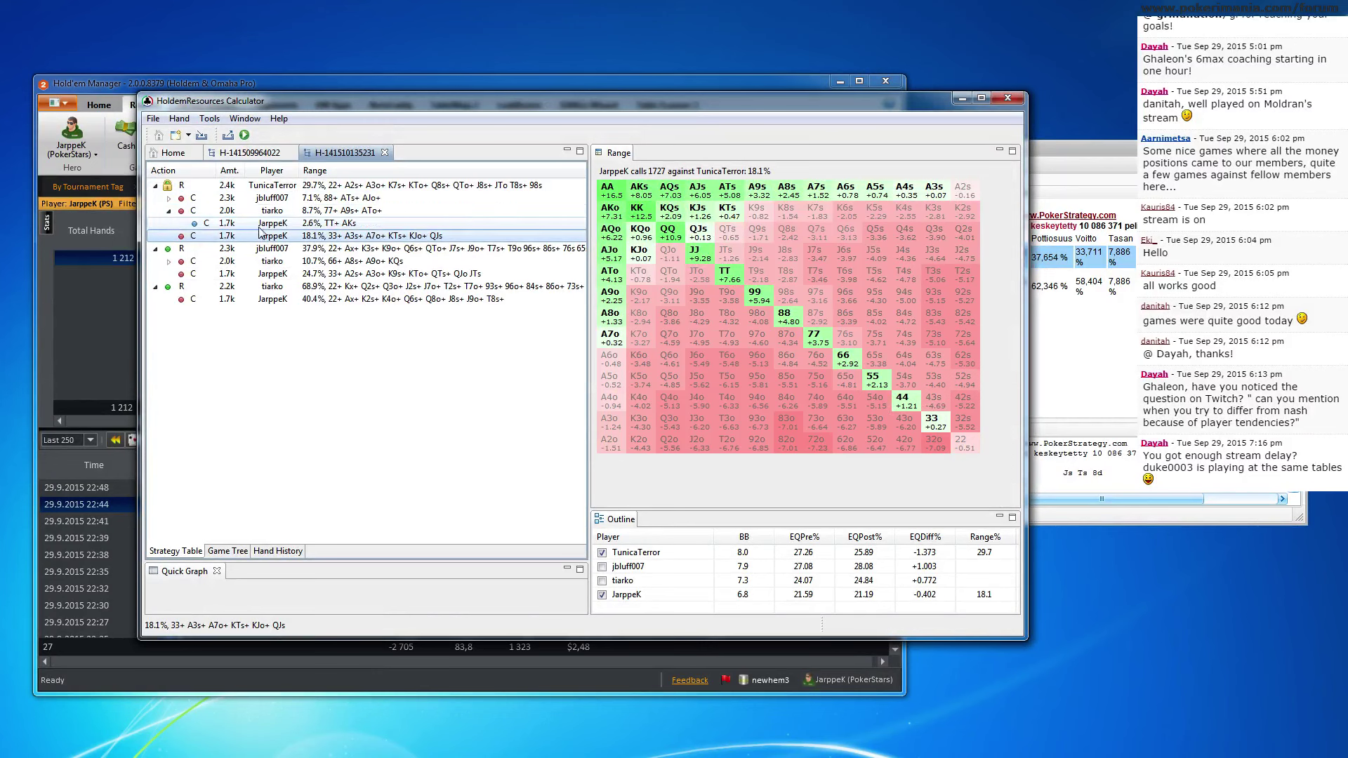
click(210, 223)
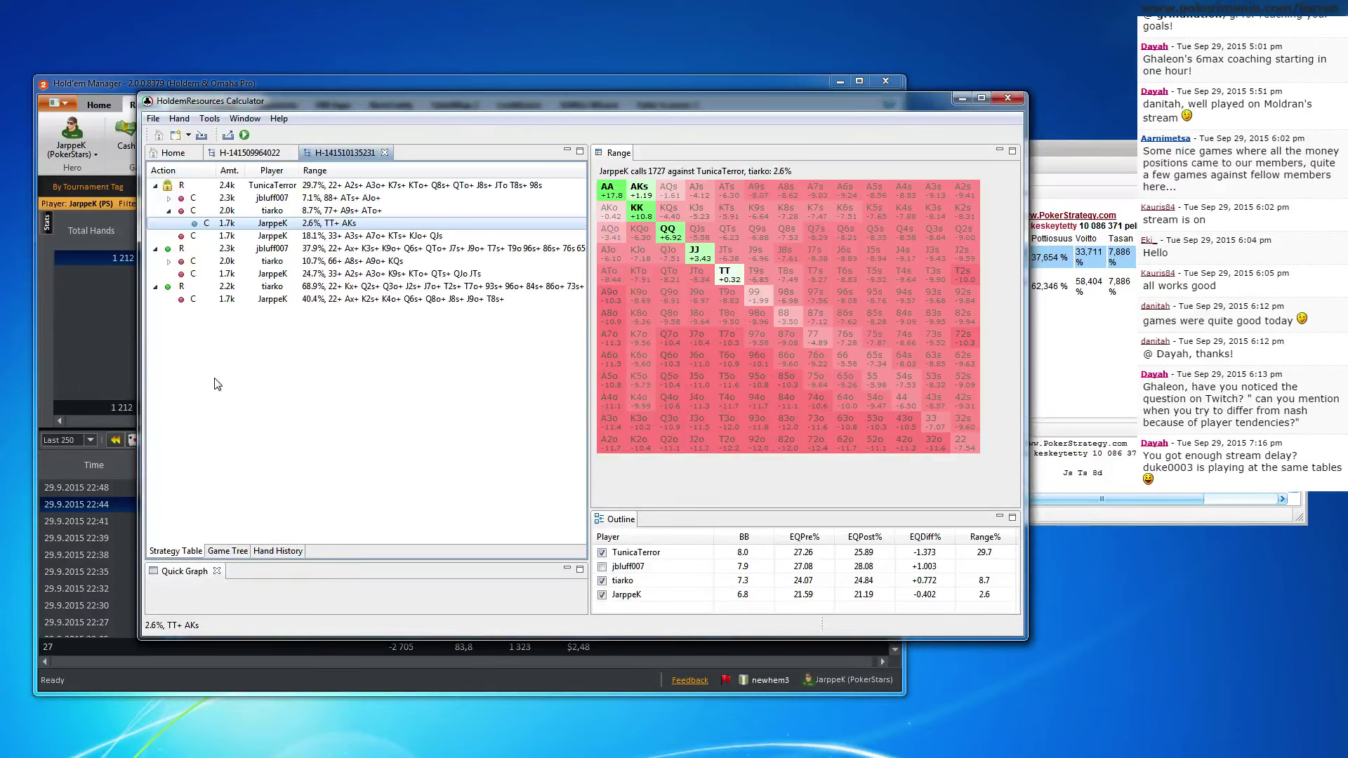
Switch to Holdem Manager, replay the 33 hand through to showdown, and close the replayer
click(120, 376)
double_click(190, 511)
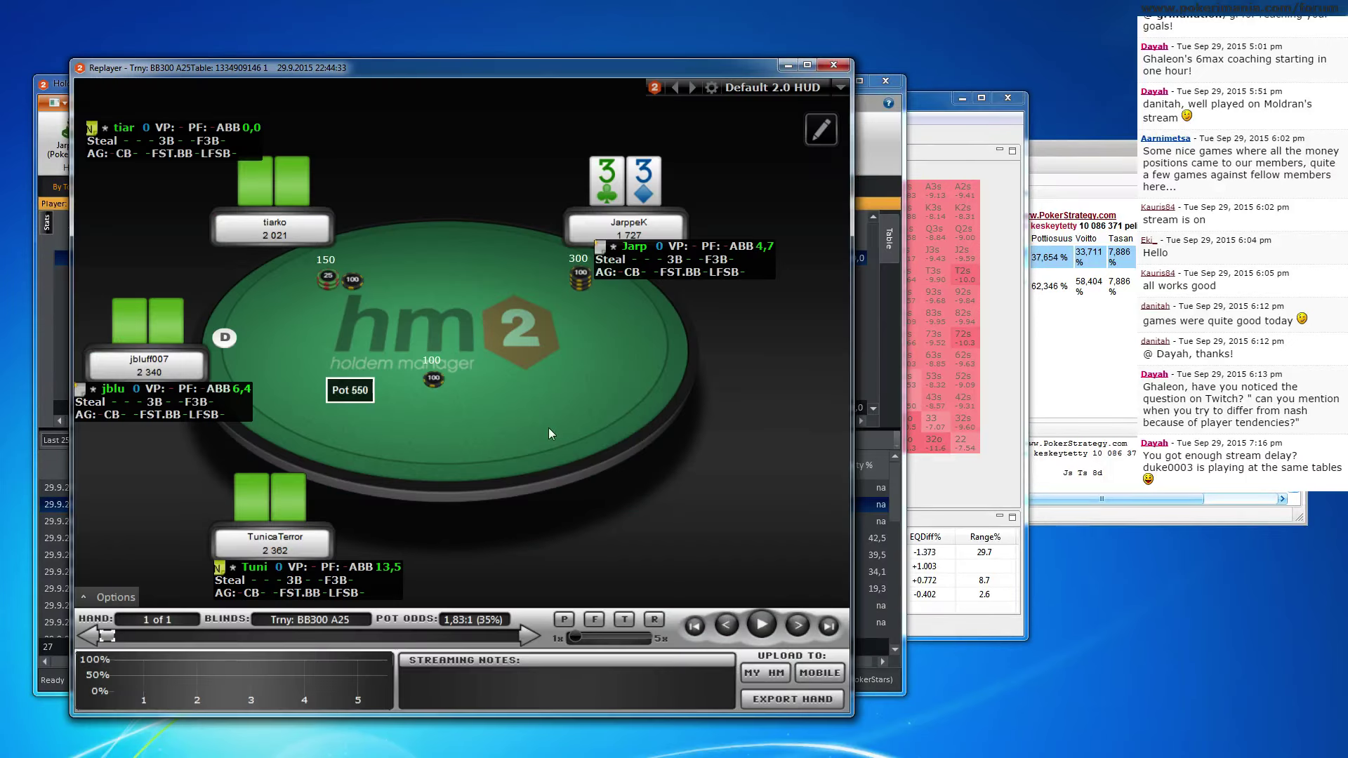
click(798, 625)
click(799, 625)
click(799, 626)
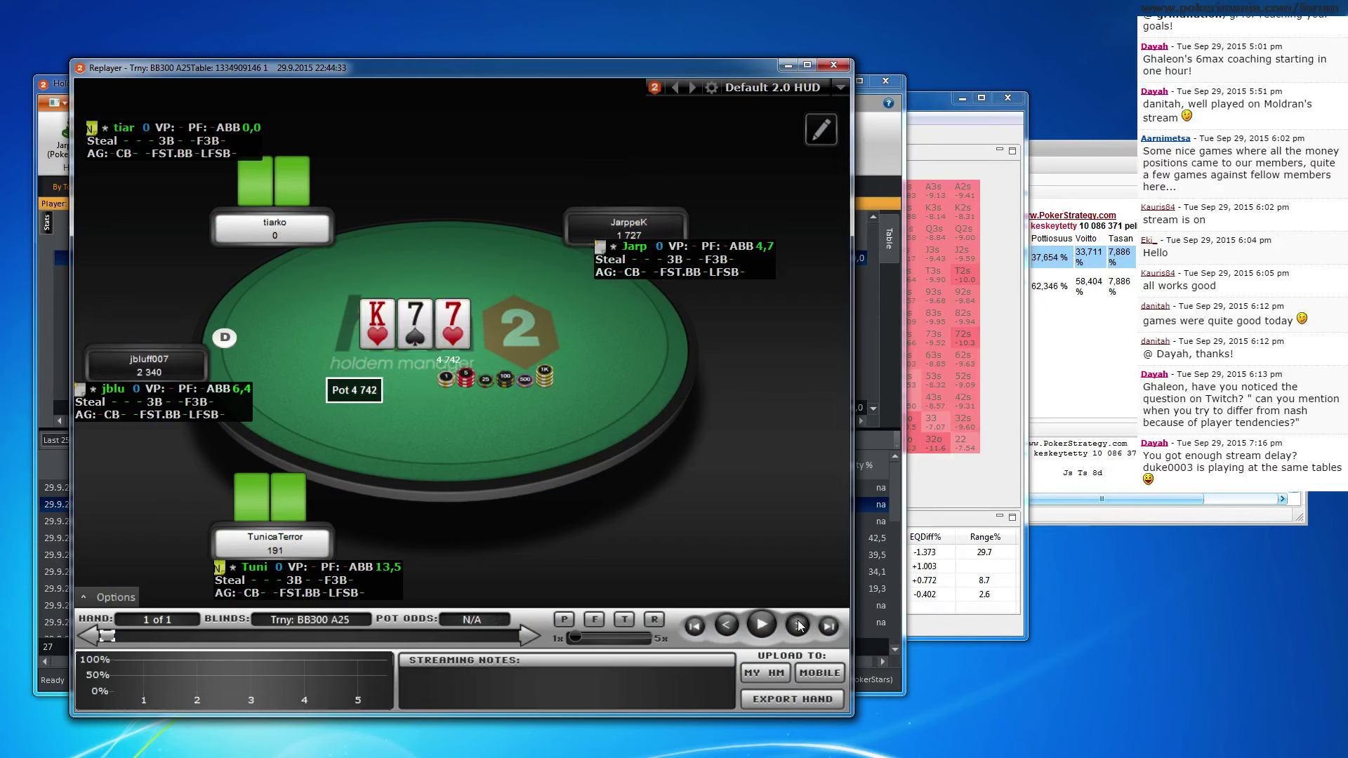
click(799, 626)
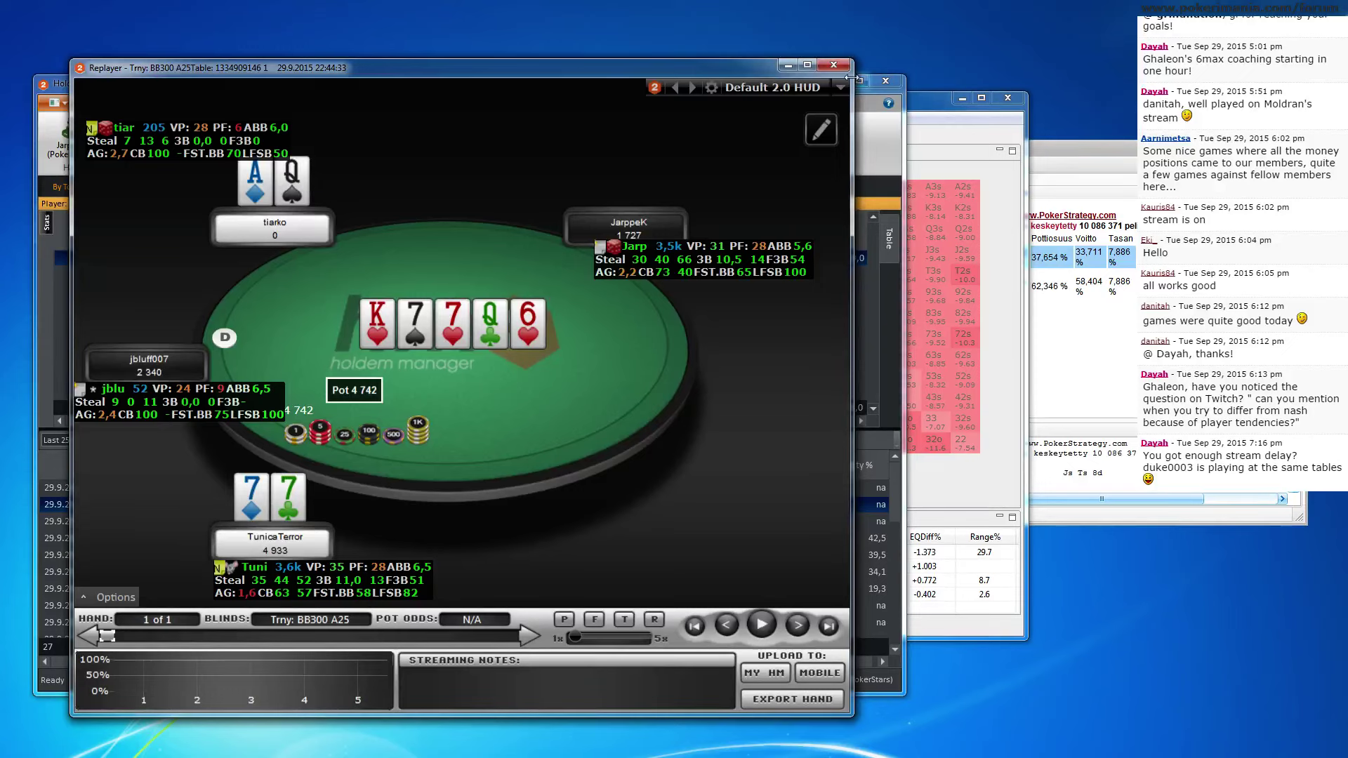
click(833, 65)
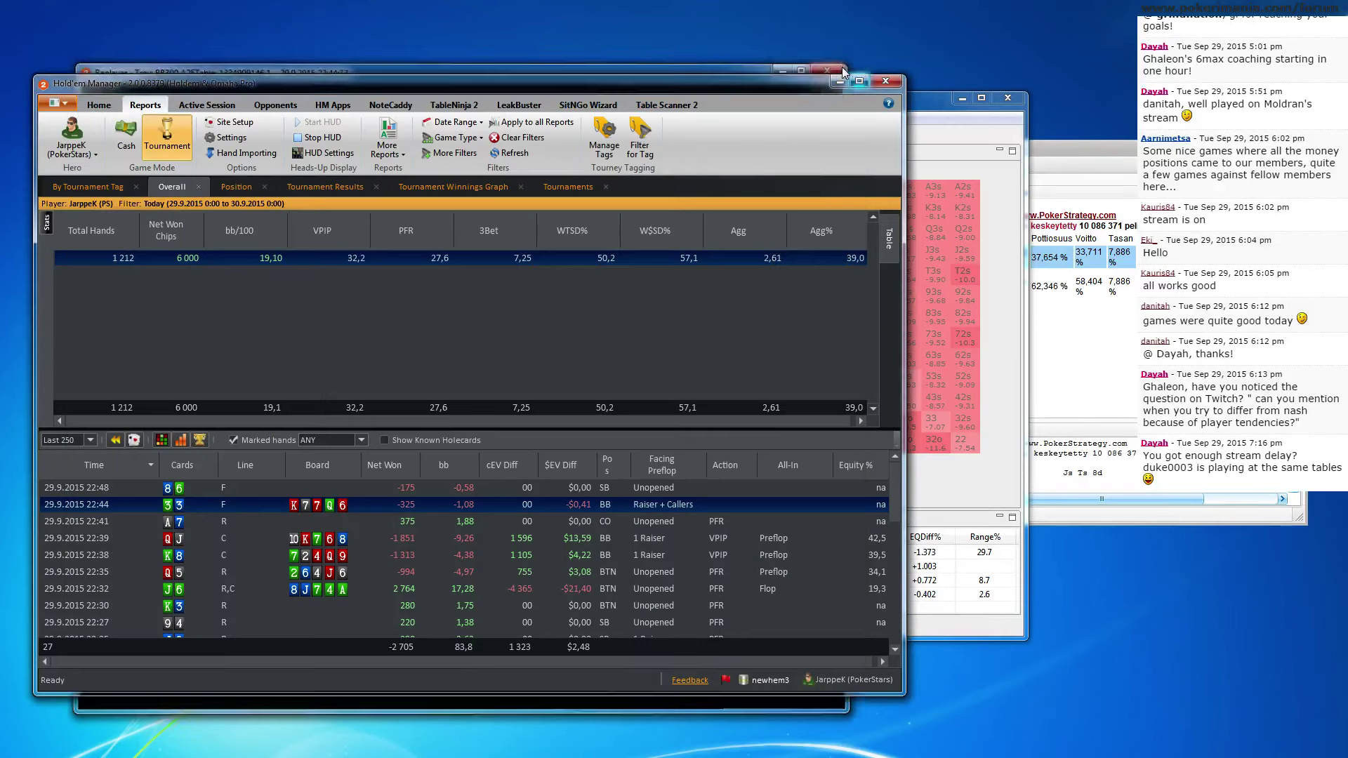
Replay the 86 hand up to the small blind's decision, check the players' stats, and close the replayer
double_click(246, 490)
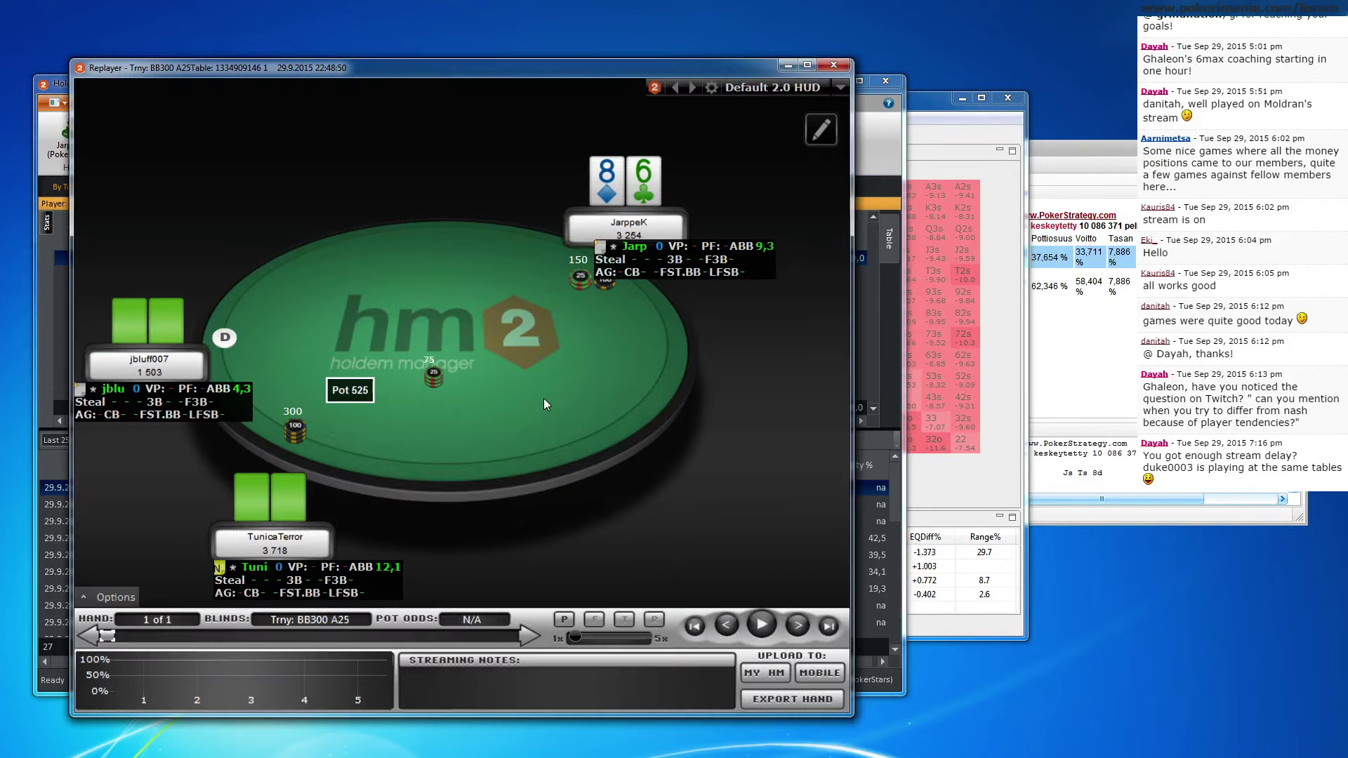
click(801, 621)
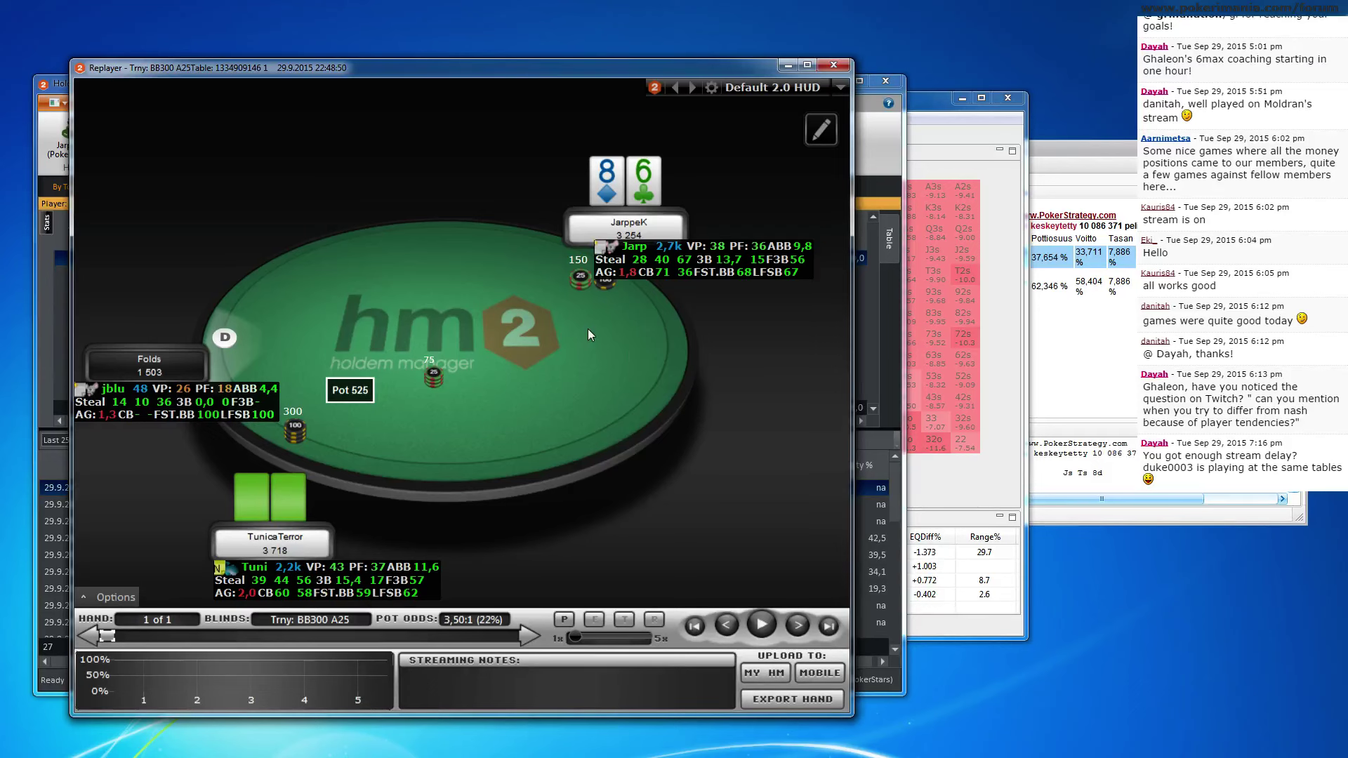
click(834, 65)
Copy the 86 hand, close both open calculations in HoldemResources Calculator, and calculate the pasted hand as a basic hand with Future Game Simulation
right_click(404, 491)
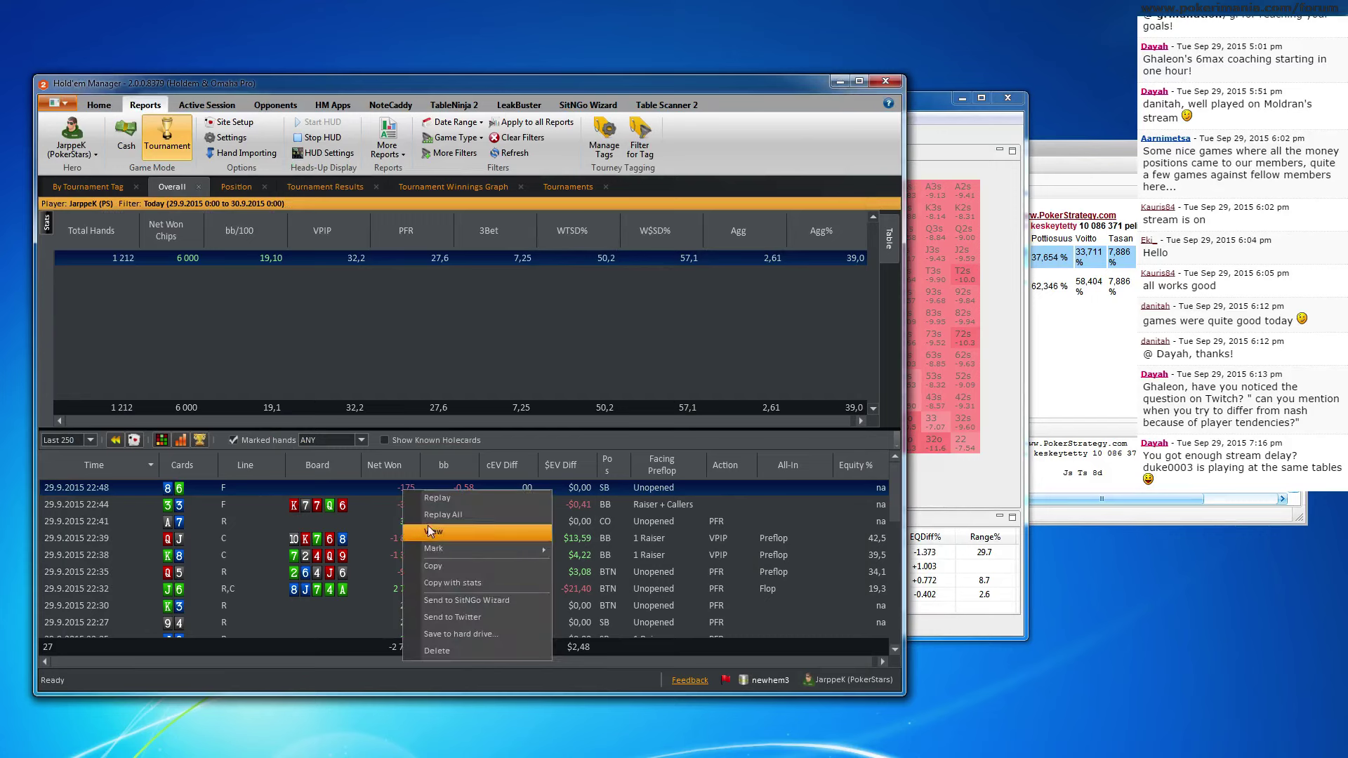
click(441, 566)
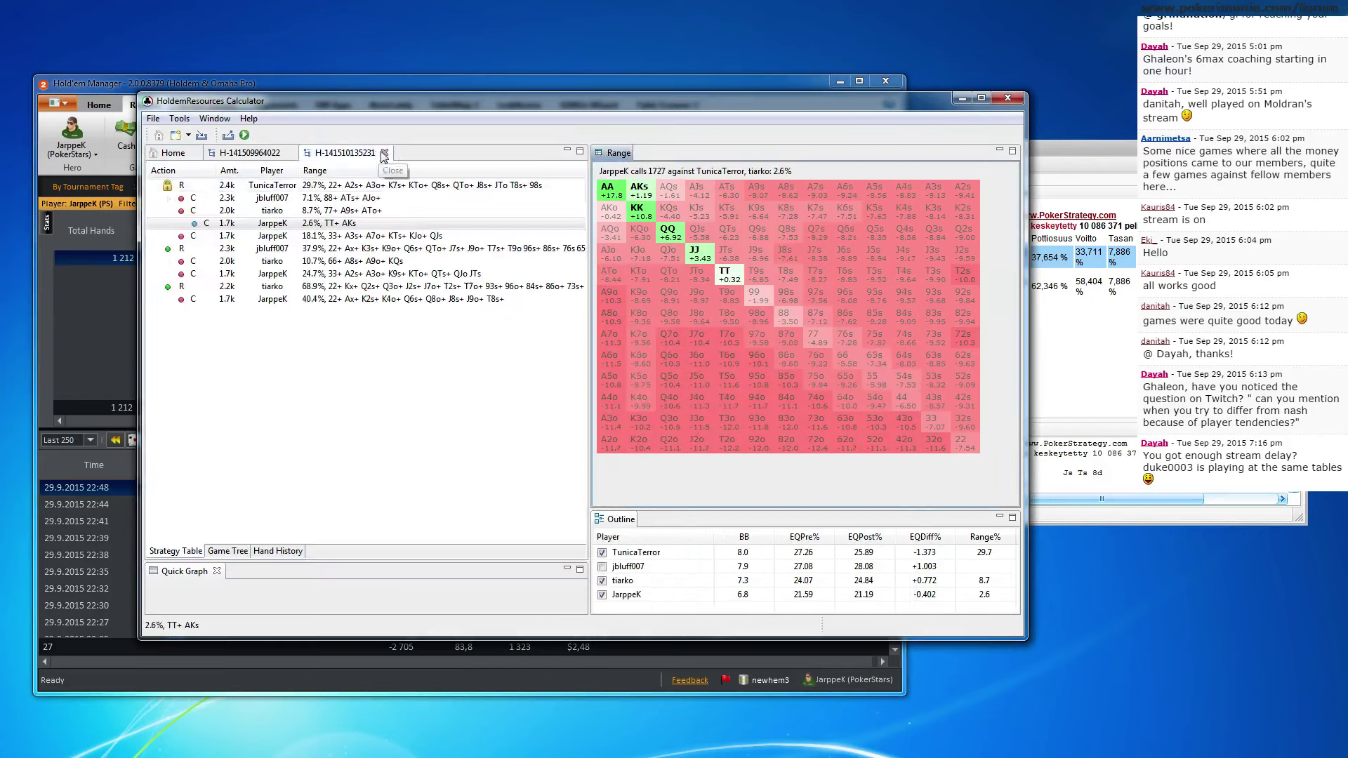
click(385, 153)
click(289, 154)
click(290, 153)
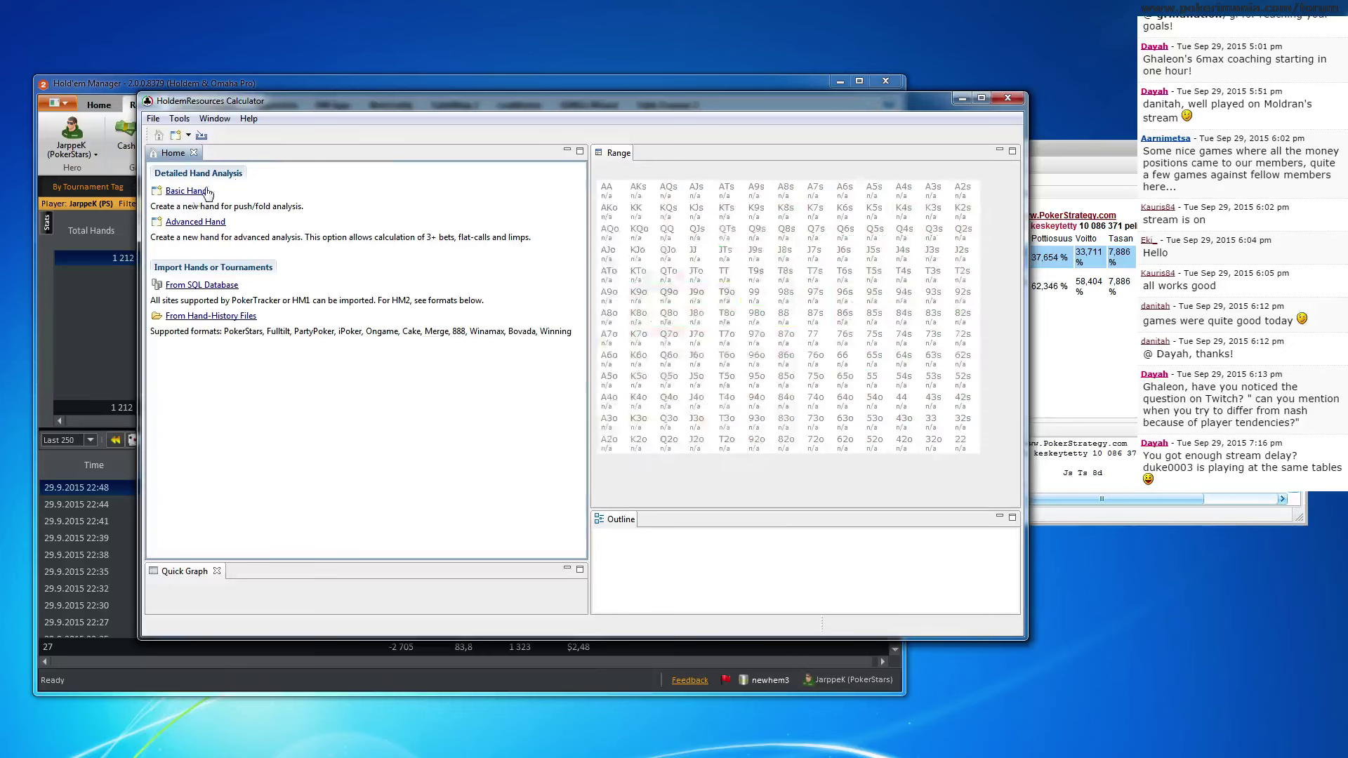
click(198, 191)
click(483, 384)
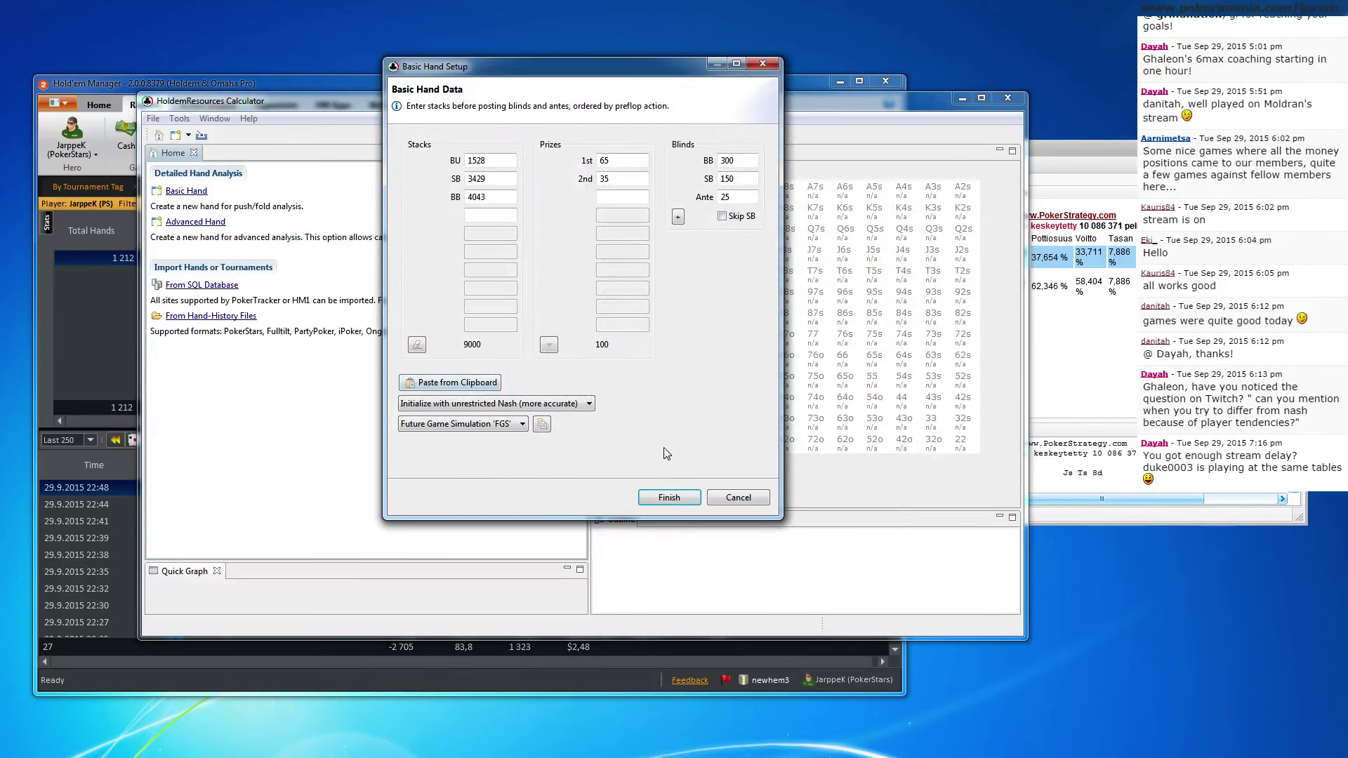
click(668, 498)
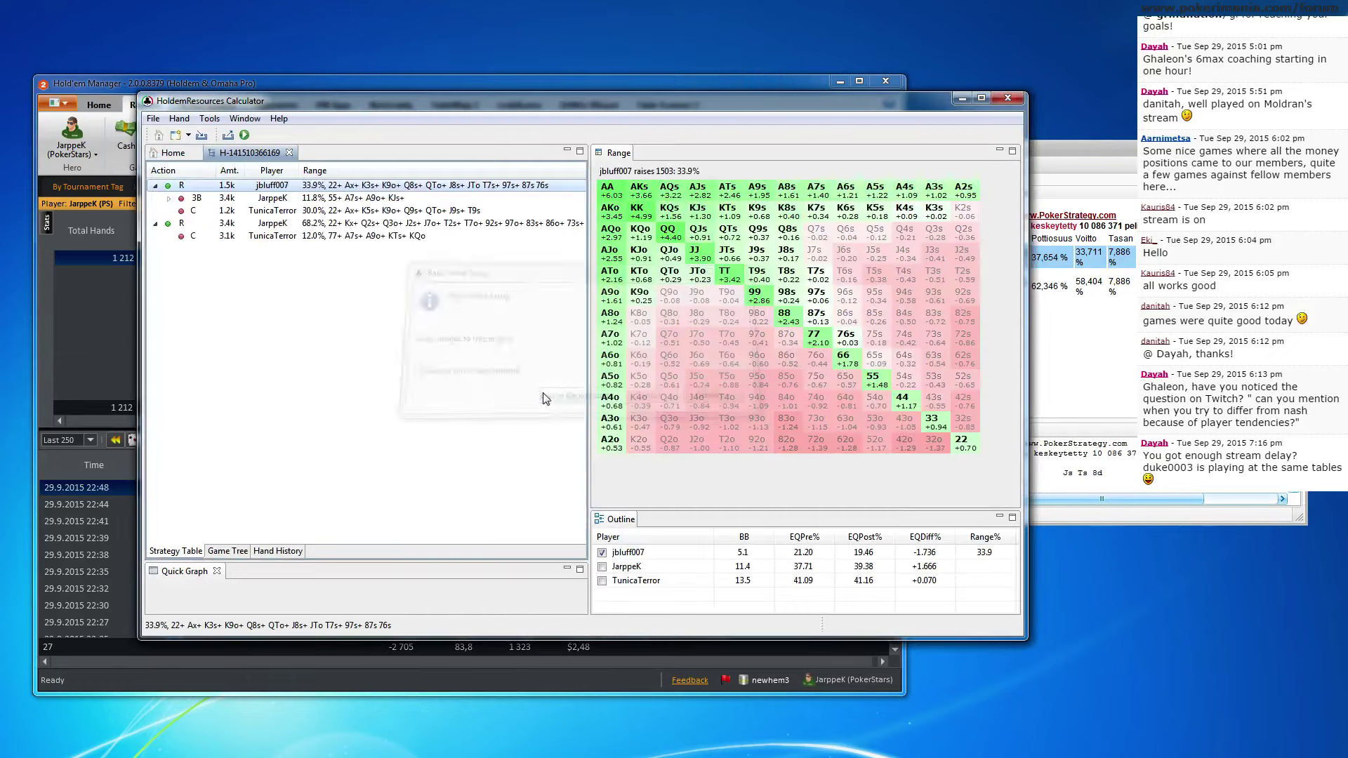
Examine the small blind's shoving range and the big blind's calling range for the 86 hand
click(393, 223)
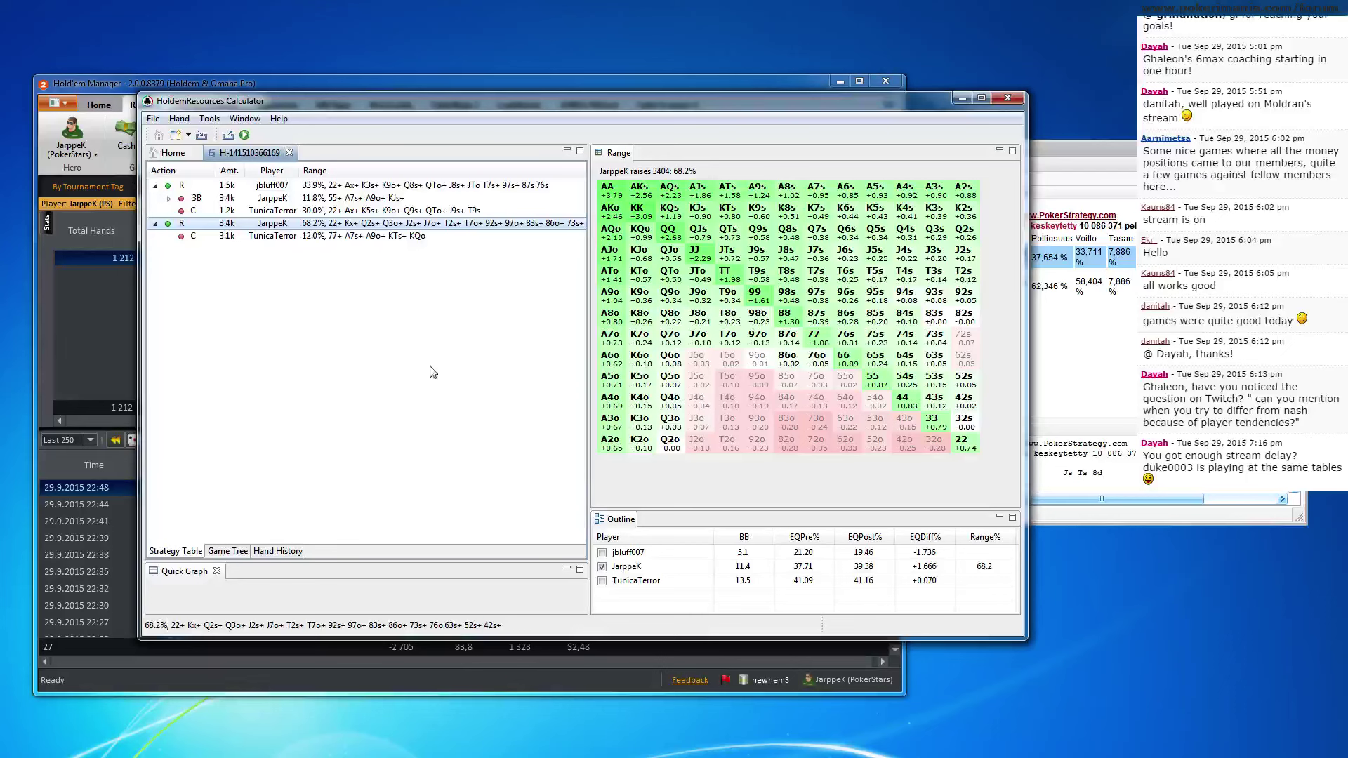
click(423, 237)
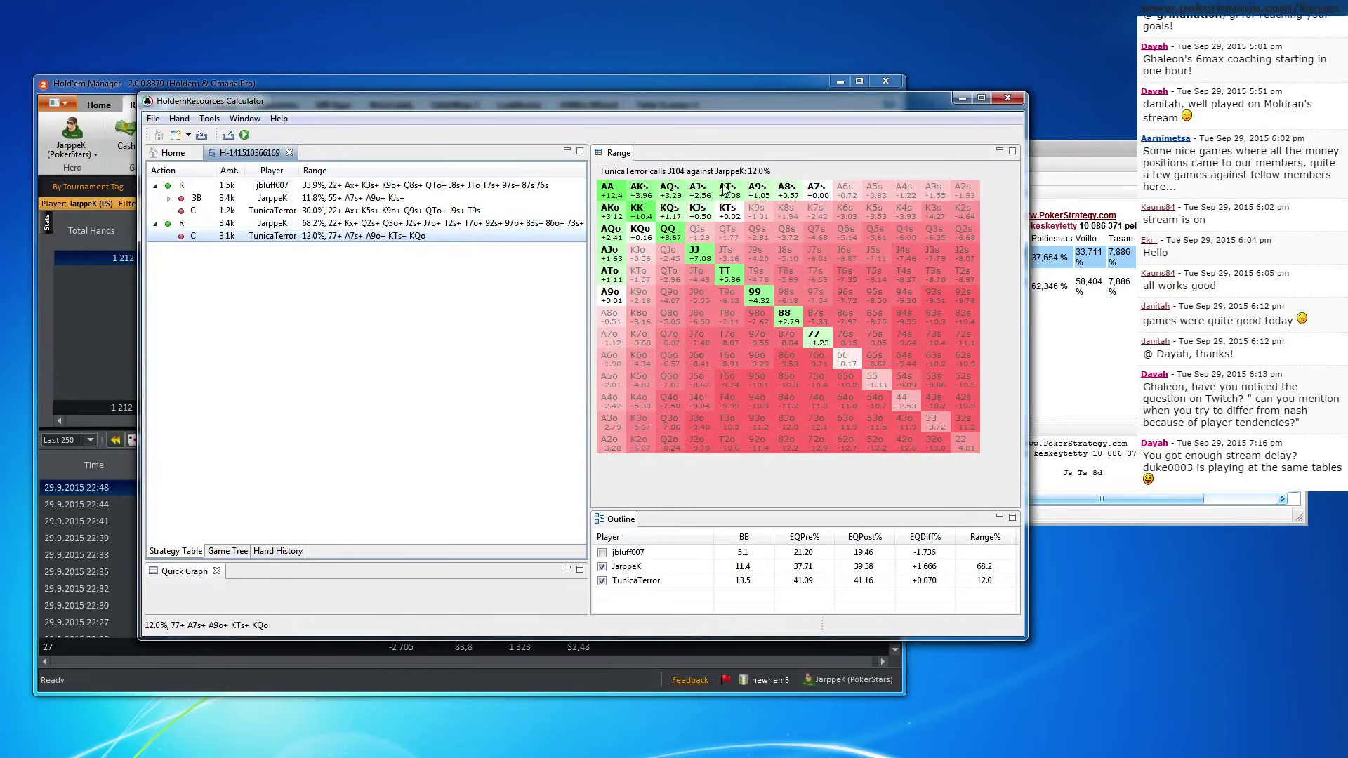
click(466, 224)
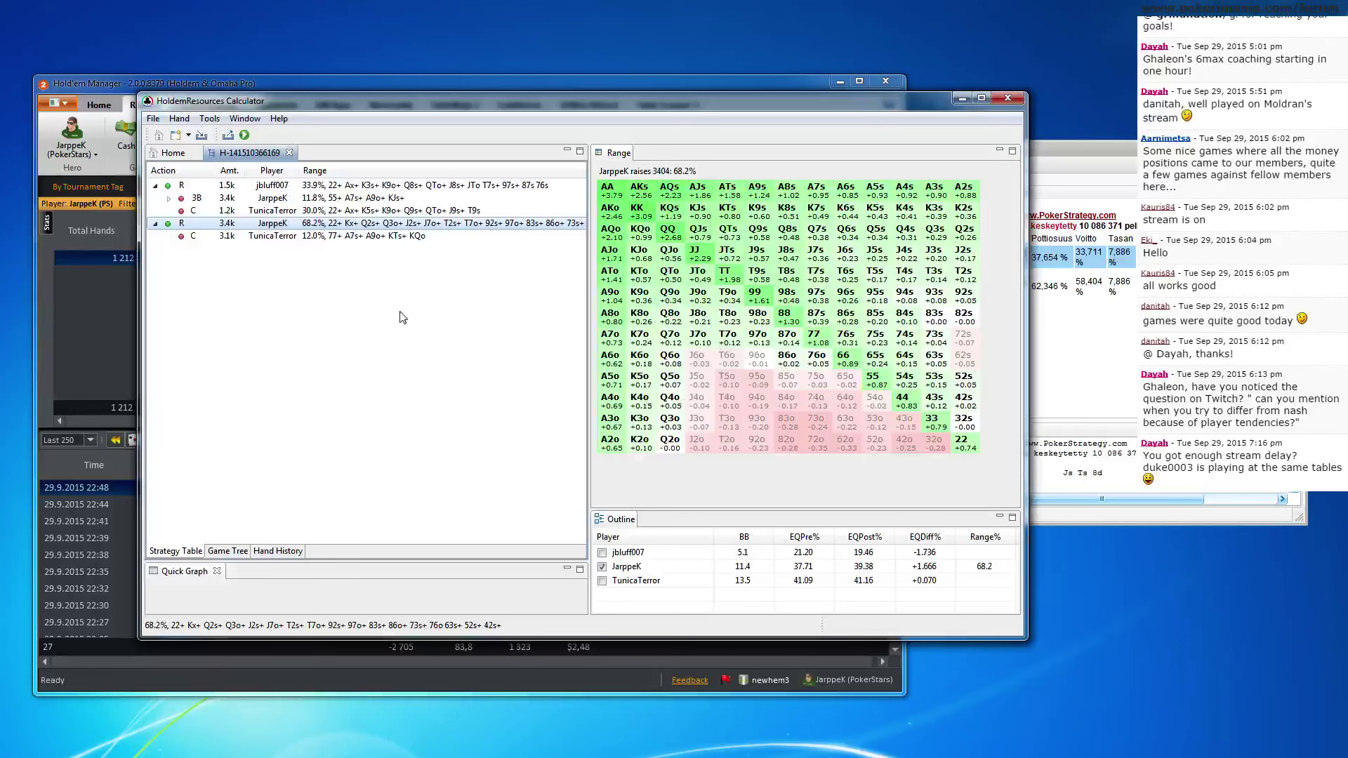
Close the 86 calculation and calculate a new basic hand with stacks of 900 for the button and 4000 for the small blind
click(288, 154)
click(184, 191)
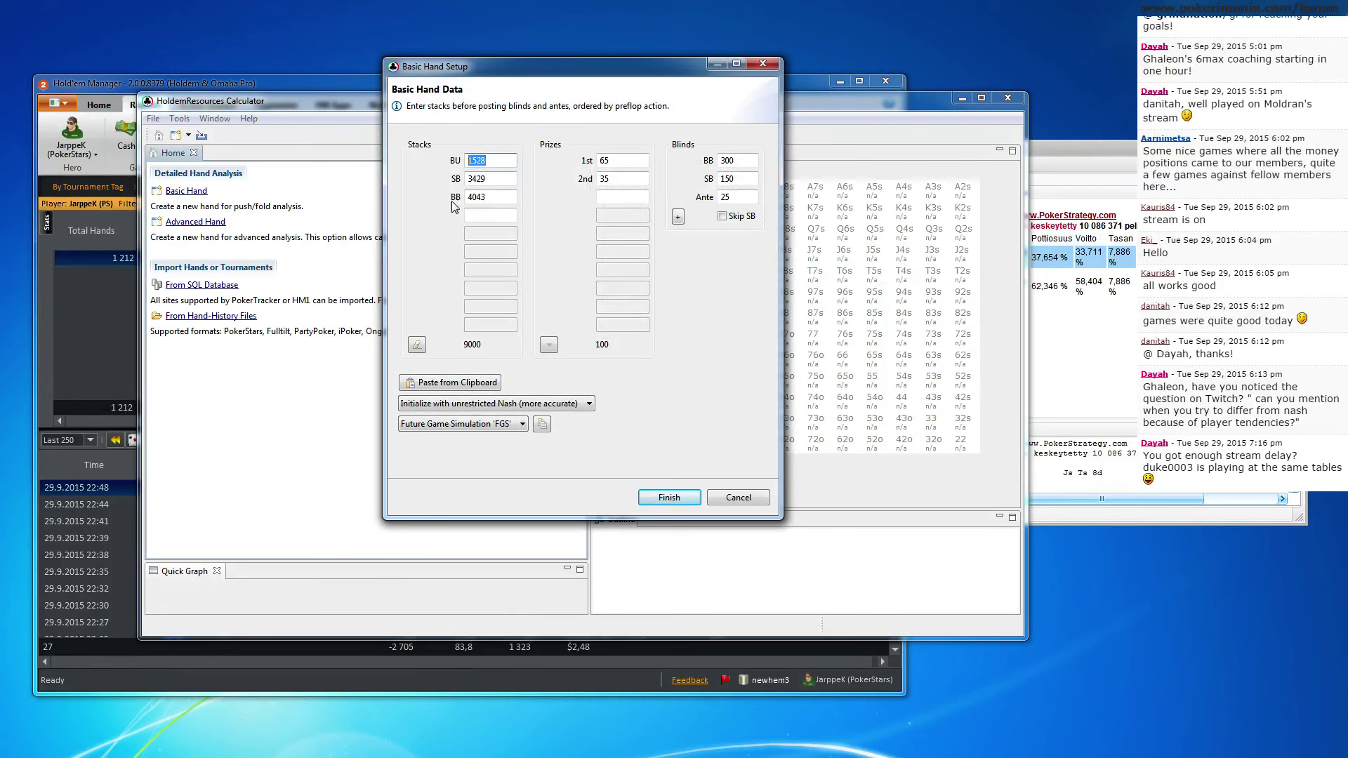
text(900)
key(Tab)
text(4000)
click(669, 498)
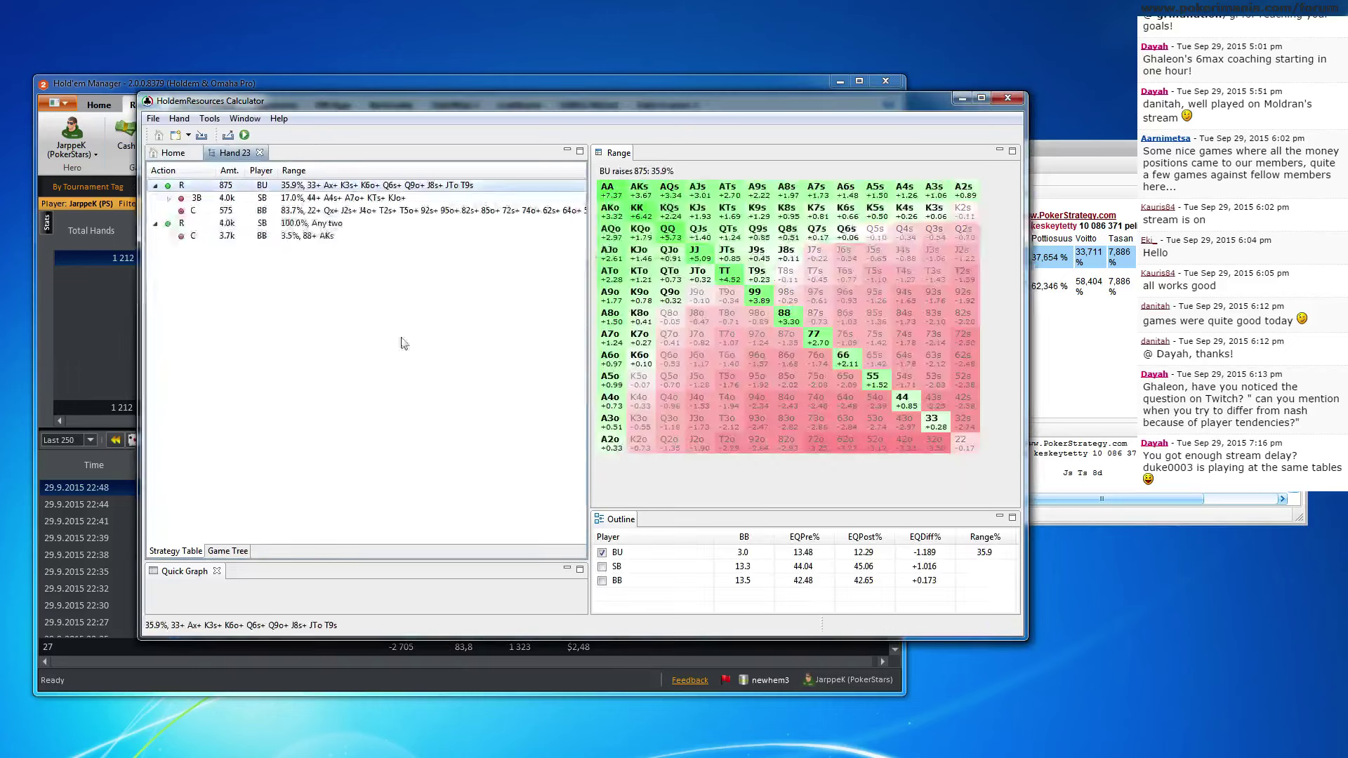
Compare the small blind's shoving range with the big blind's calling range for the short-stacked button scenario
click(346, 225)
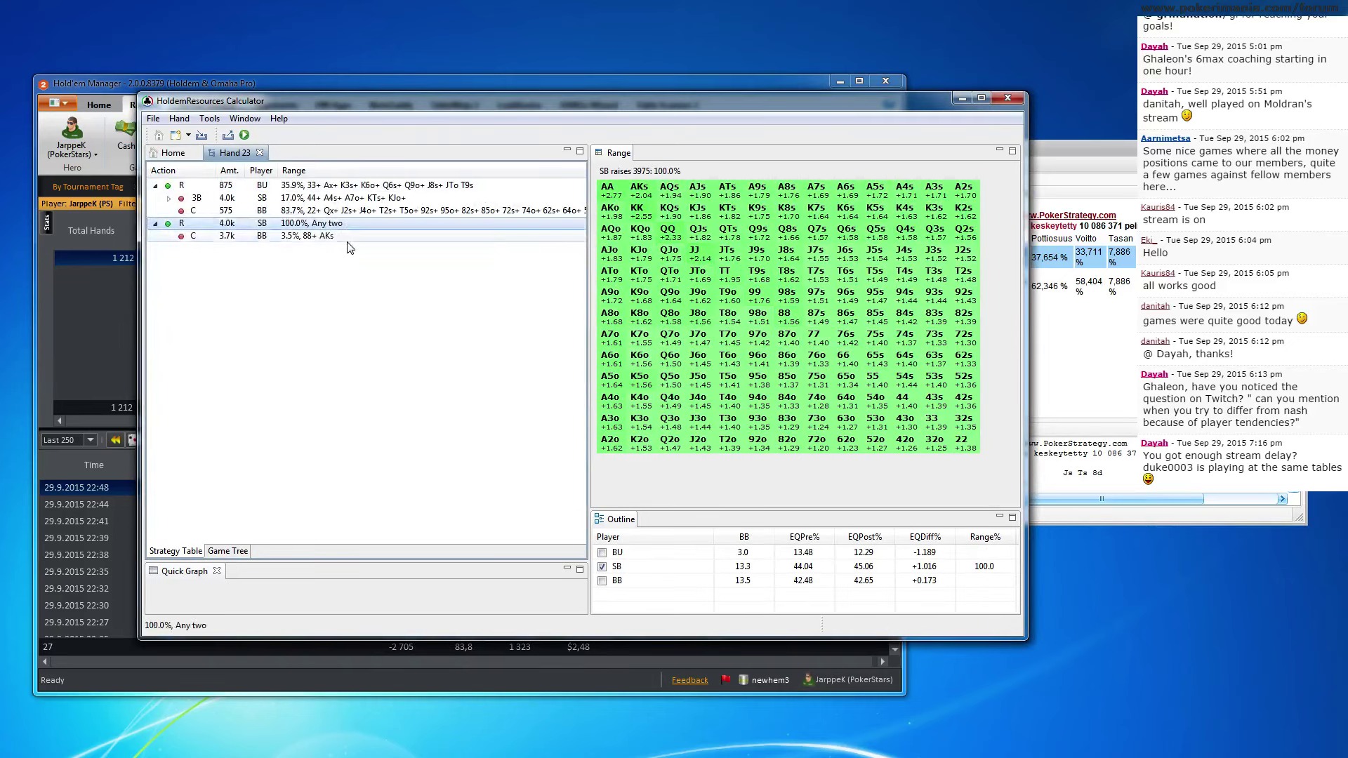
click(348, 238)
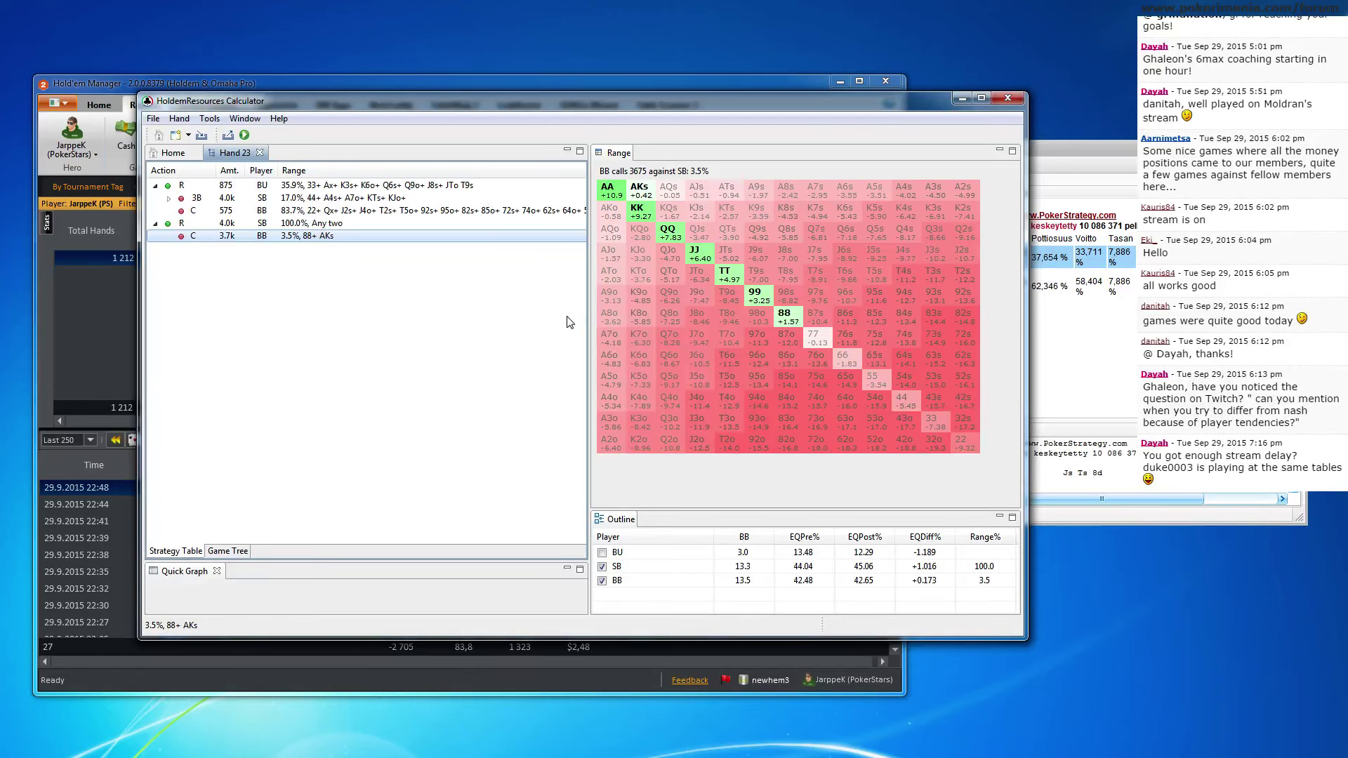
click(383, 225)
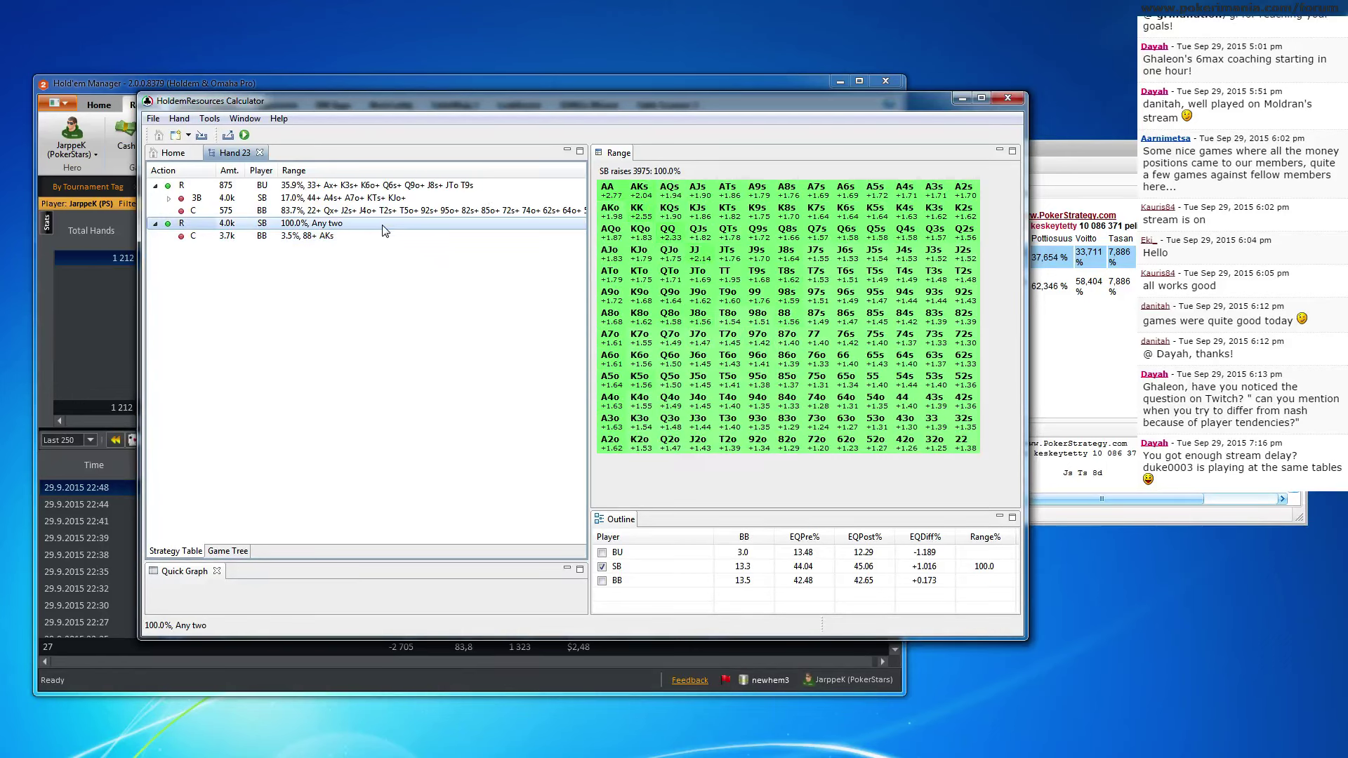
click(430, 236)
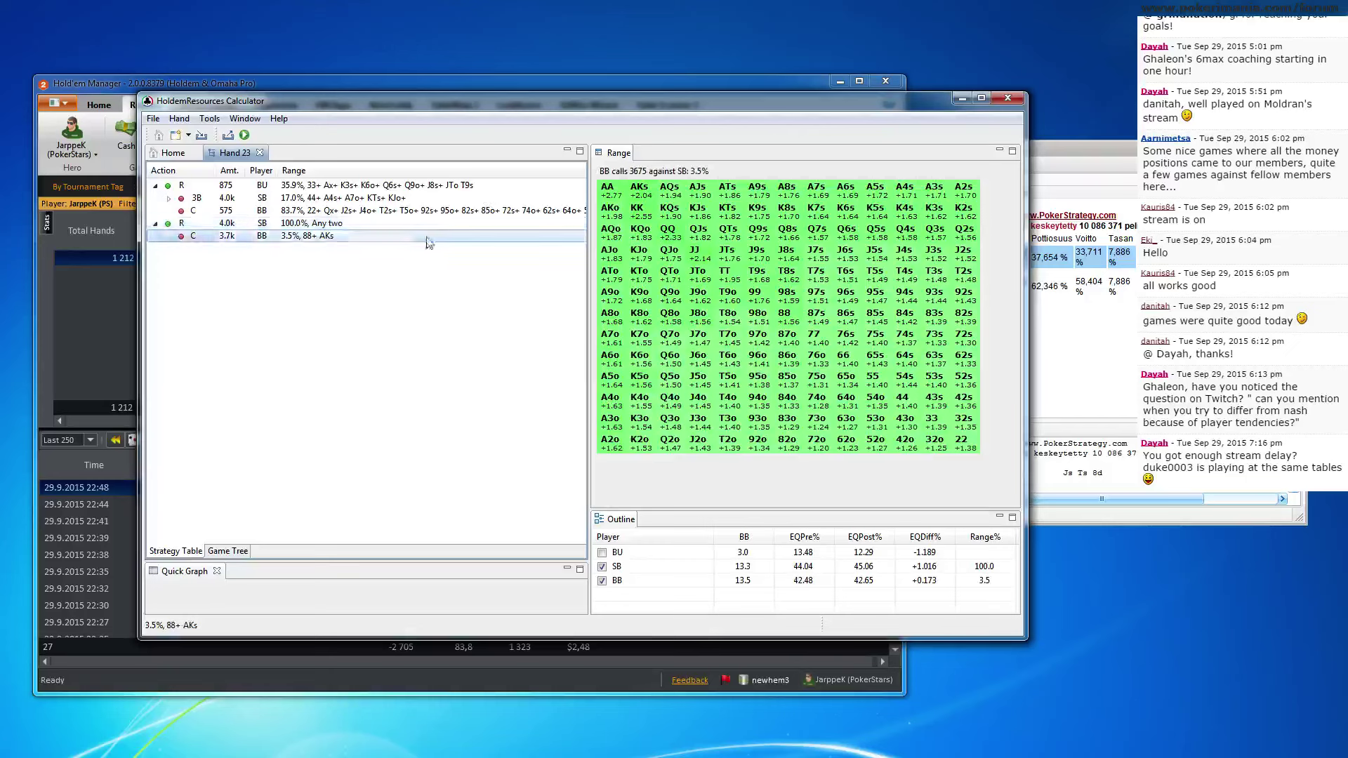
click(430, 224)
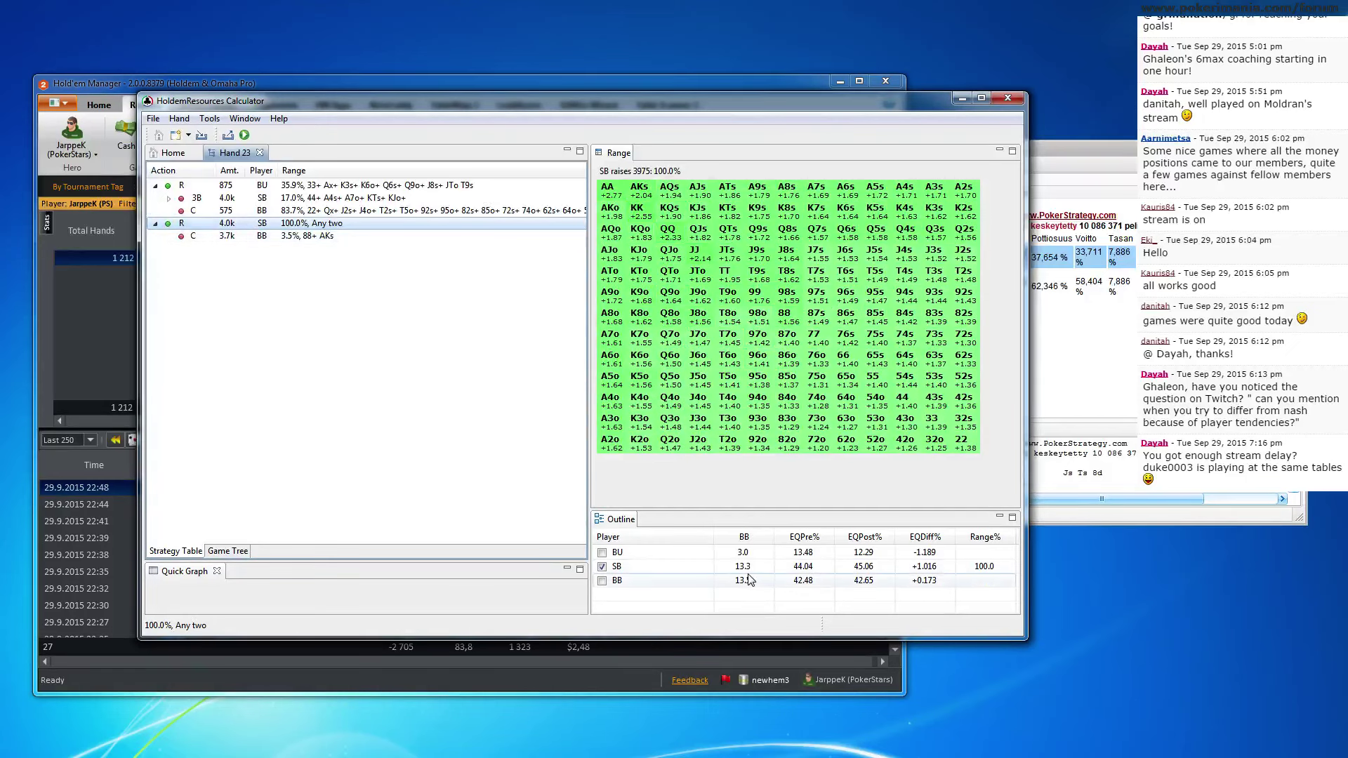
click(356, 239)
click(360, 226)
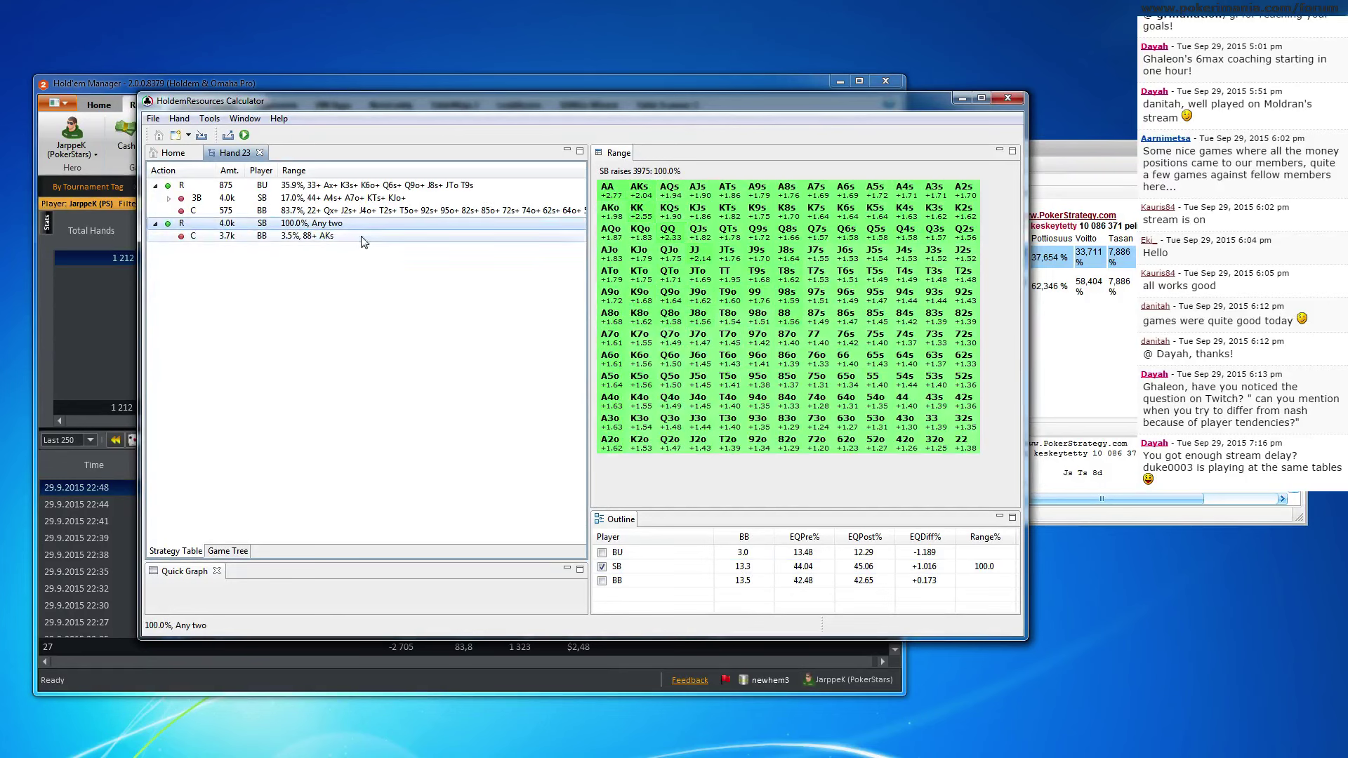
click(367, 237)
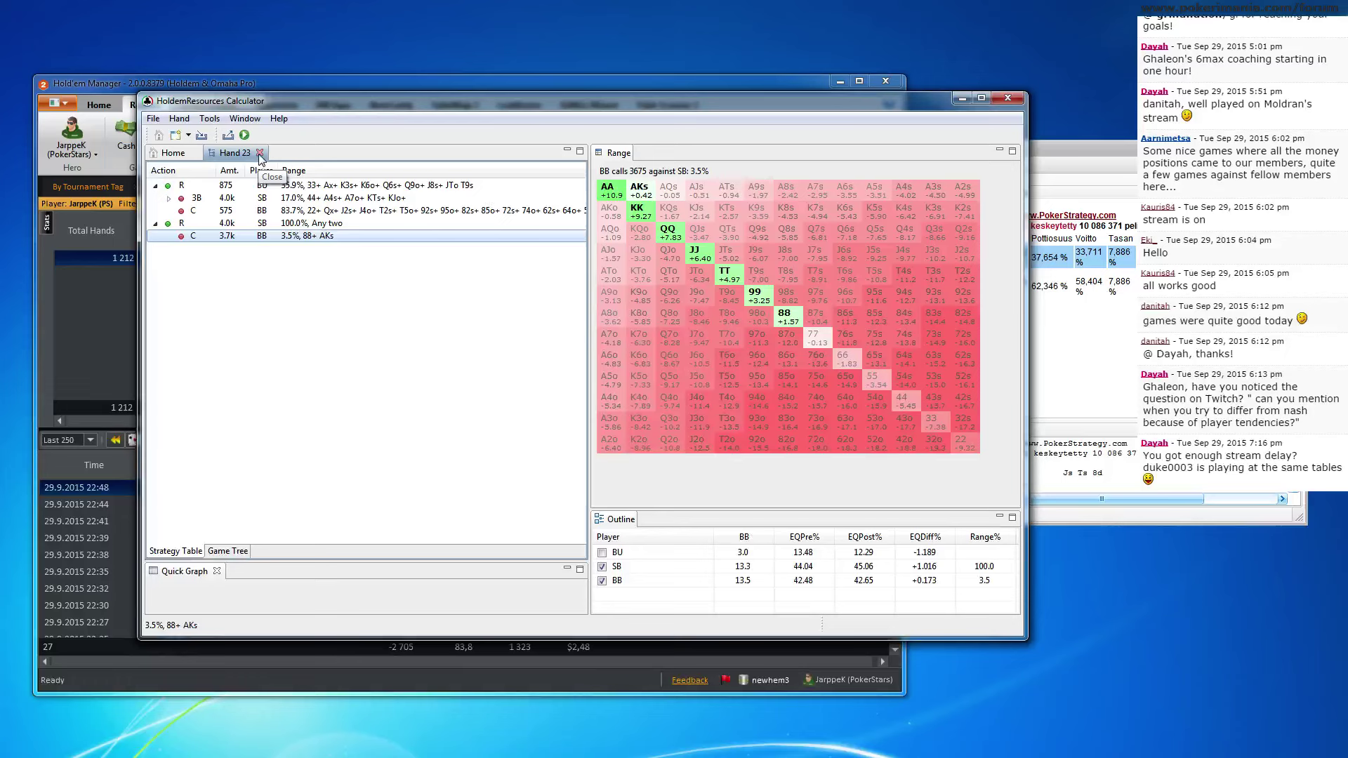
Close the short-stacked button calculation, then check the marked hands list in Holdem Manager and minimise its window
click(260, 154)
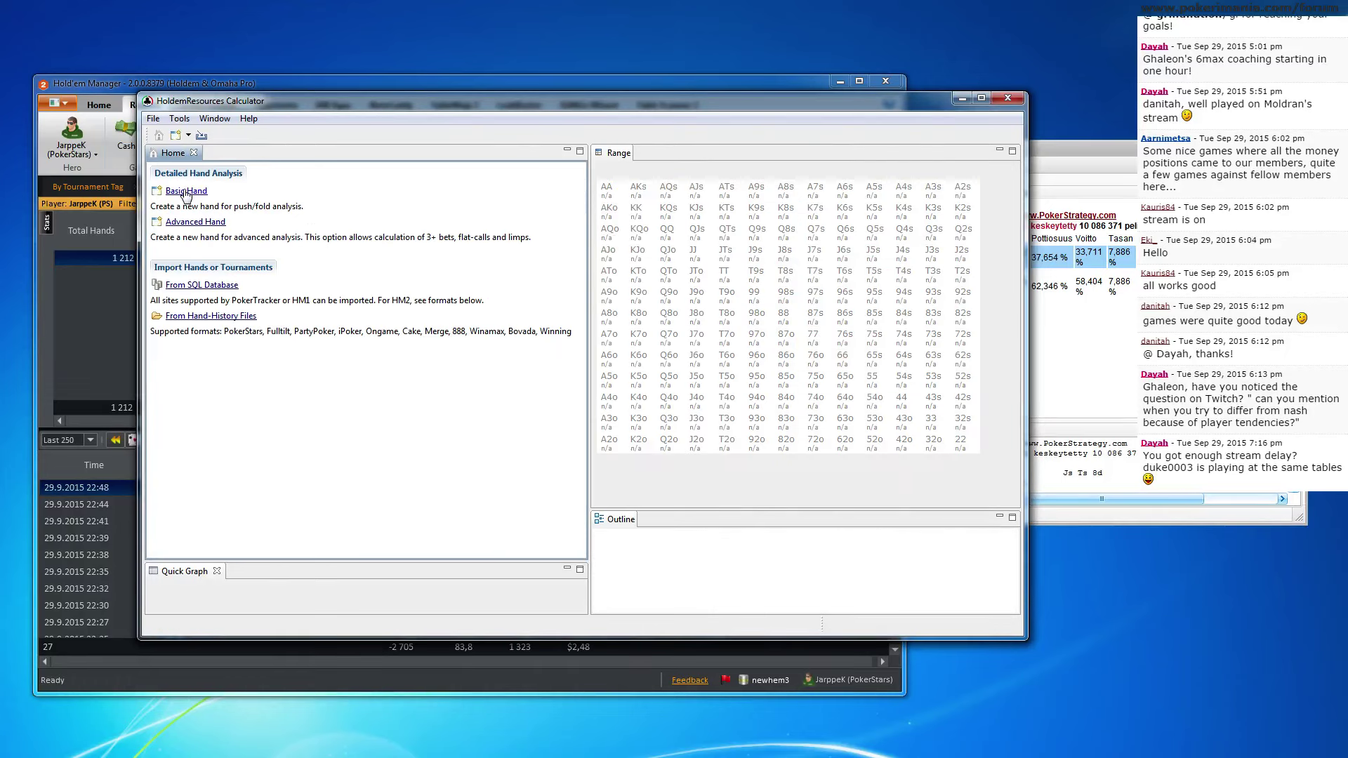
click(130, 405)
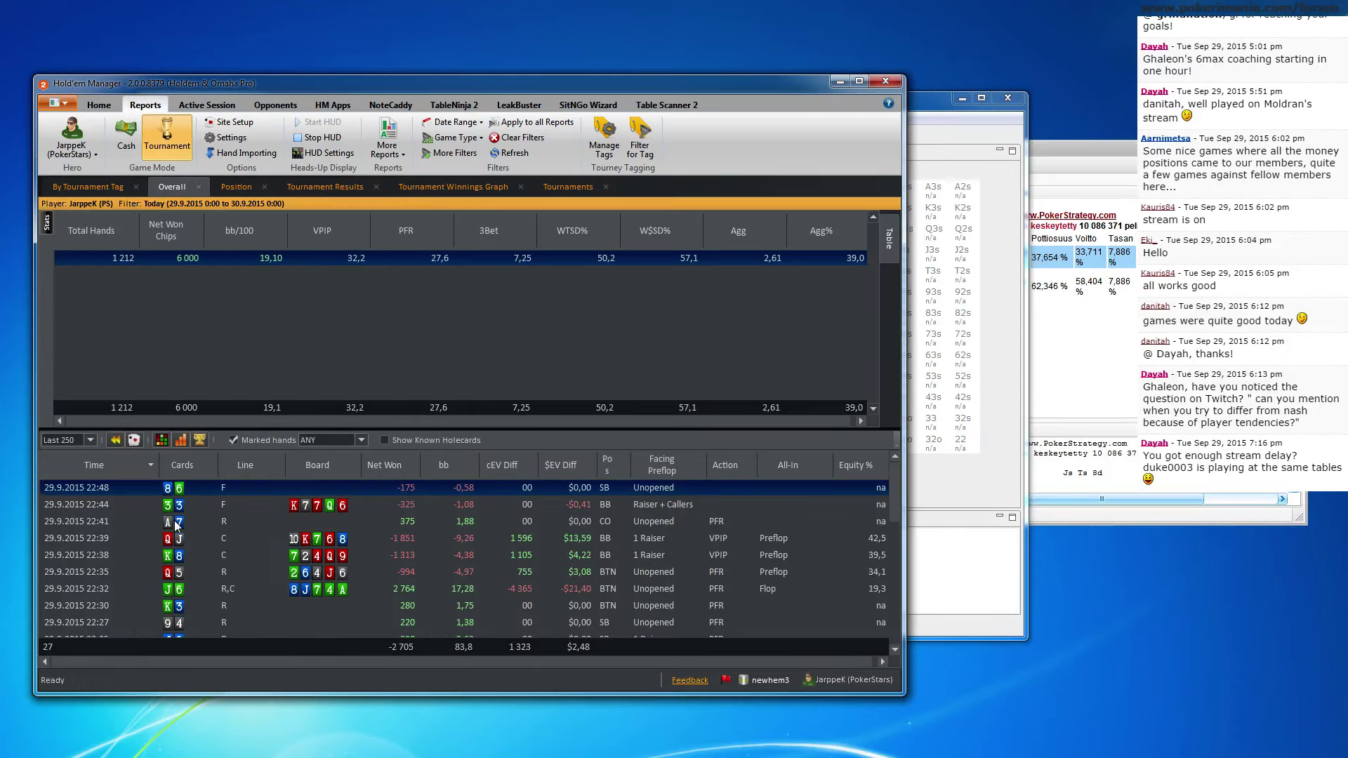
click(840, 82)
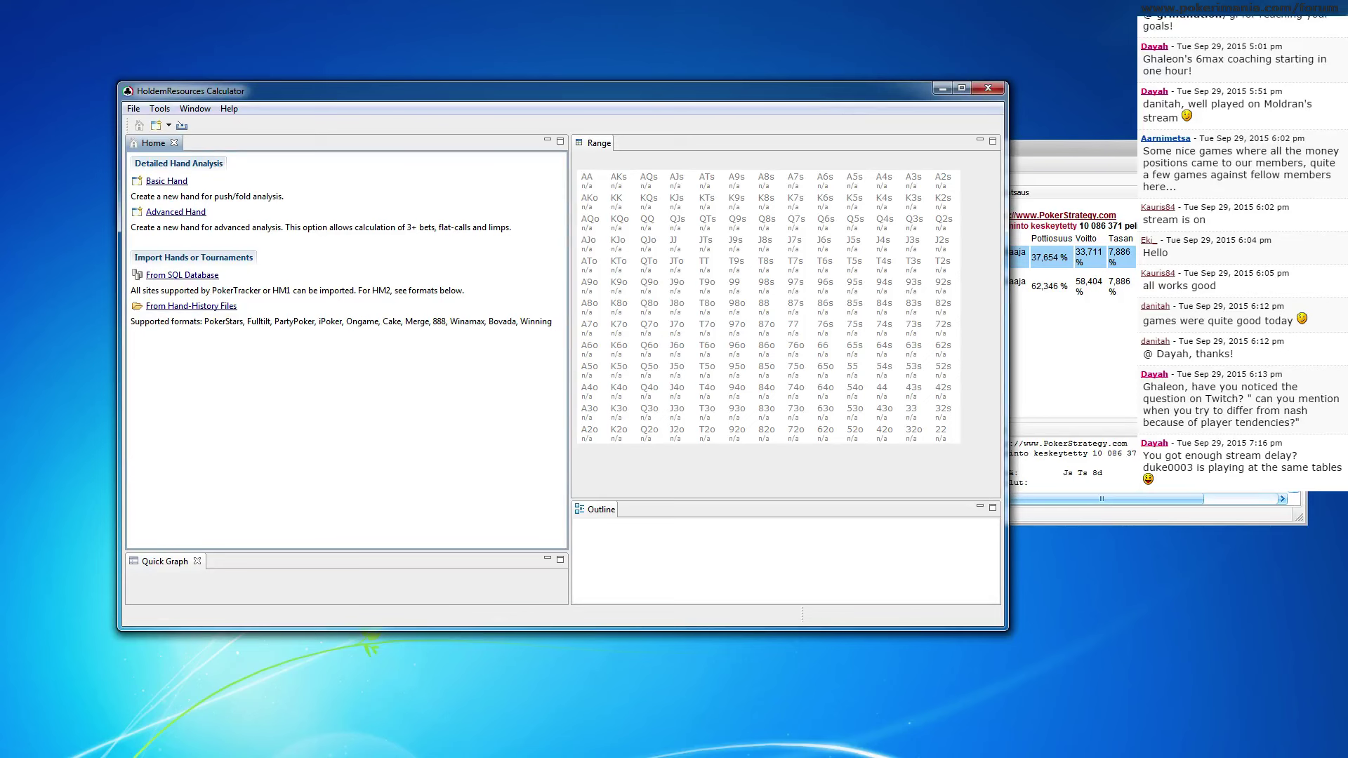
Close PokerStrategy.com Equilator and HoldemResources Calculator to end the review
click(1127, 180)
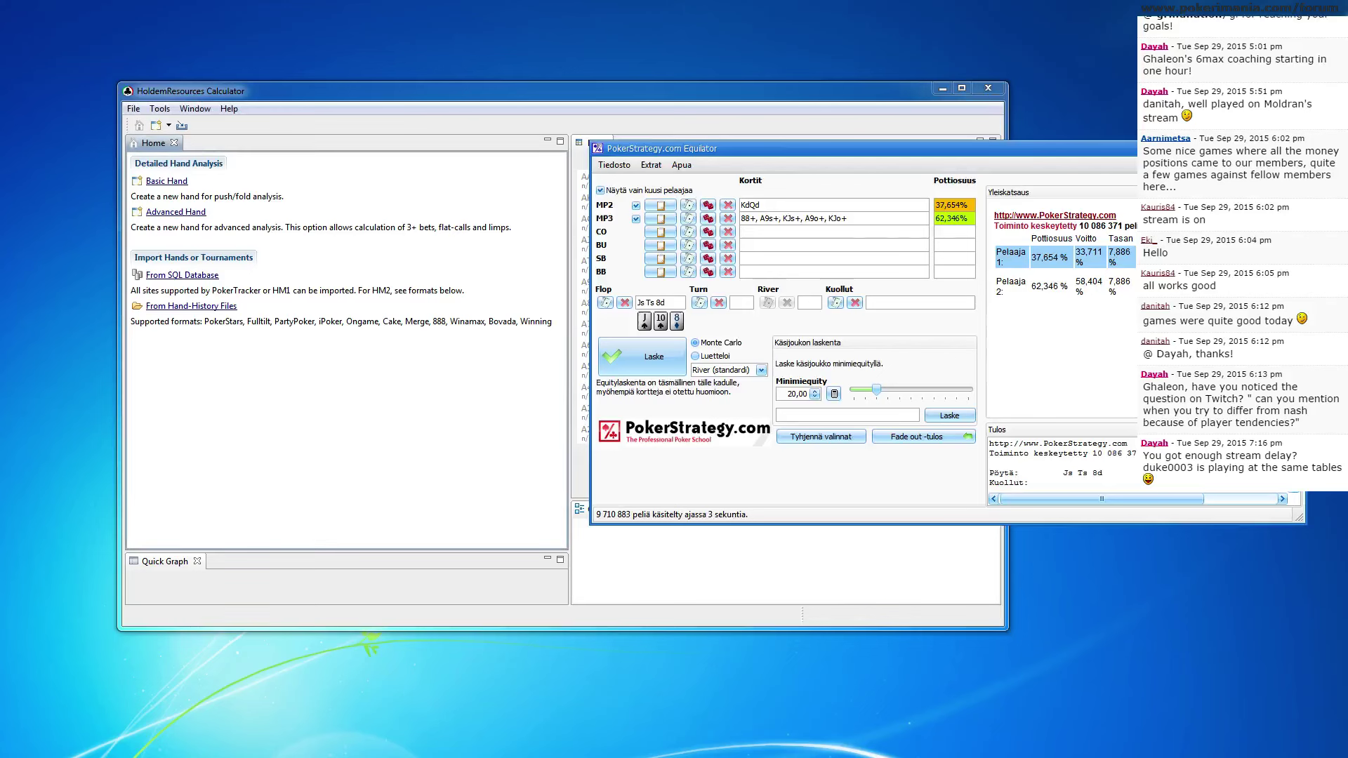
click(1295, 148)
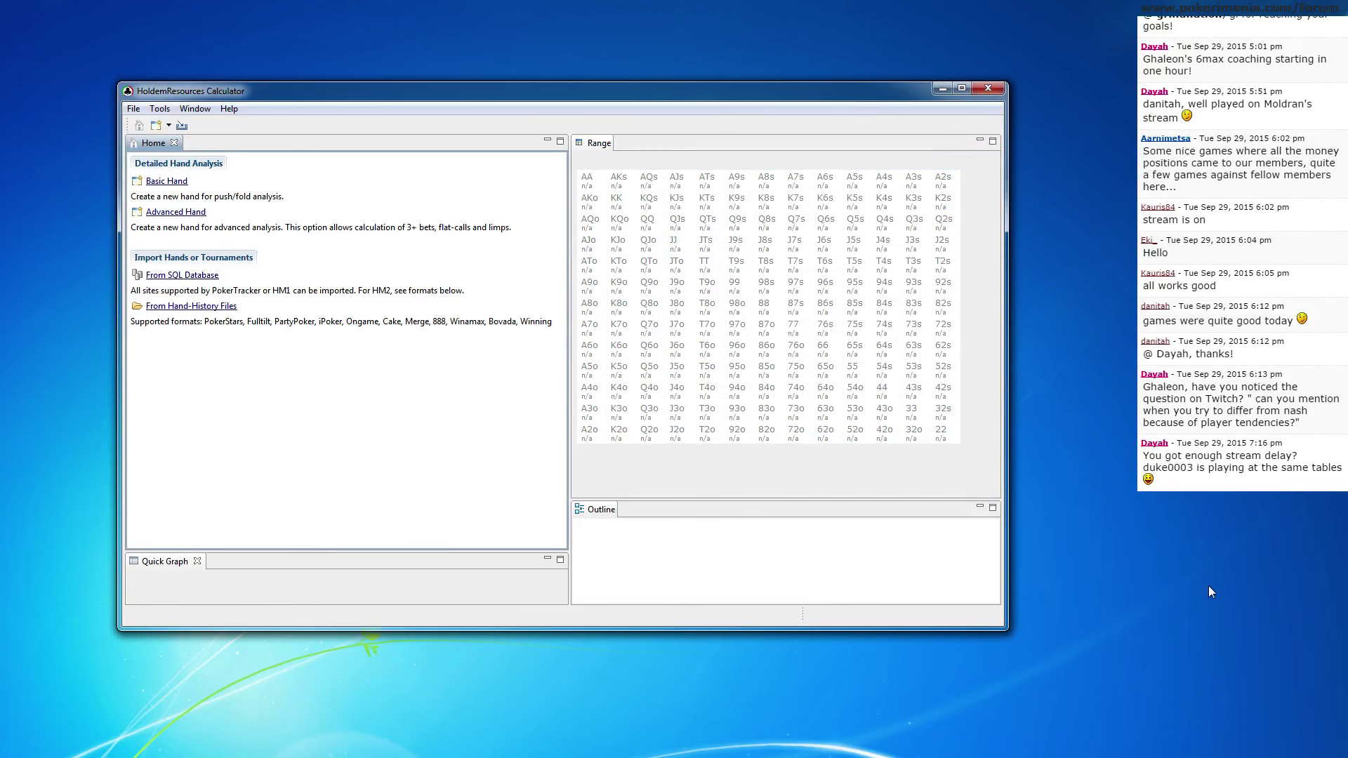
click(591, 463)
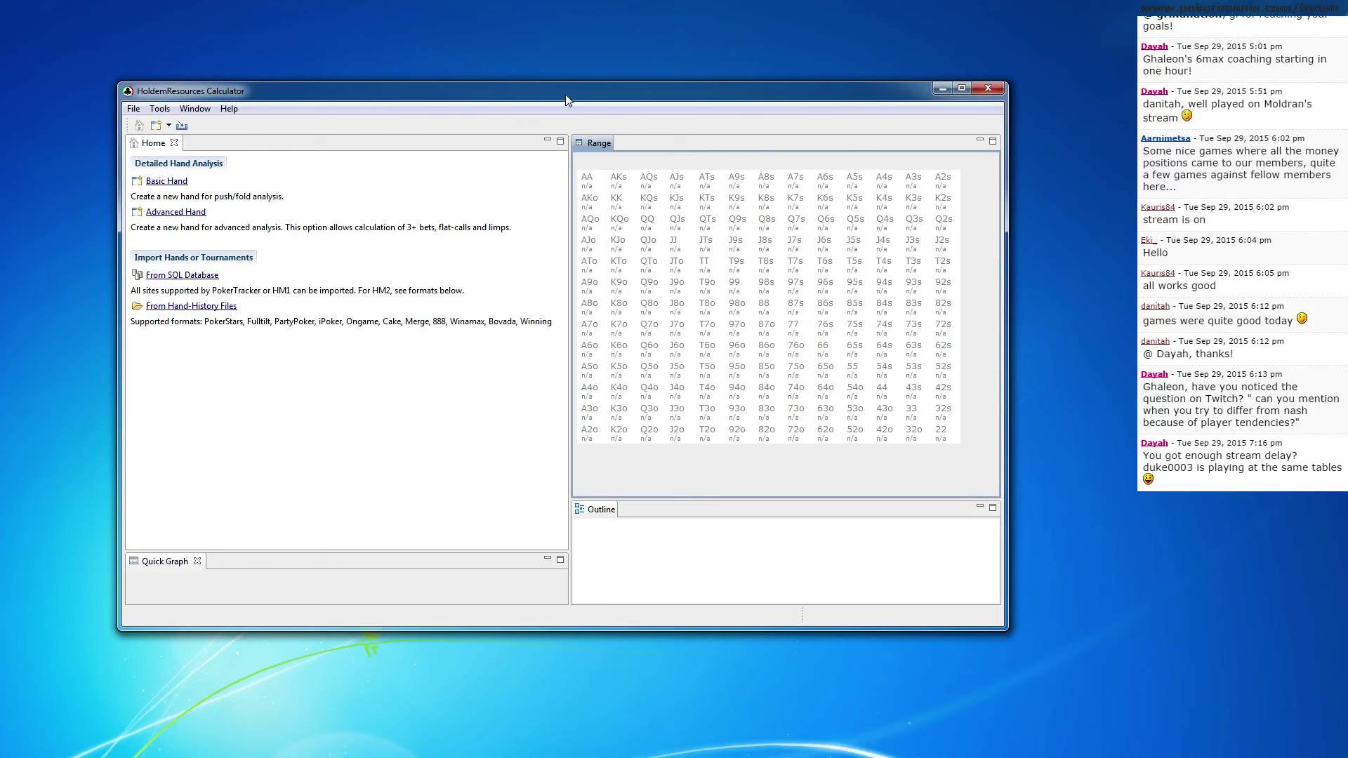
click(991, 91)
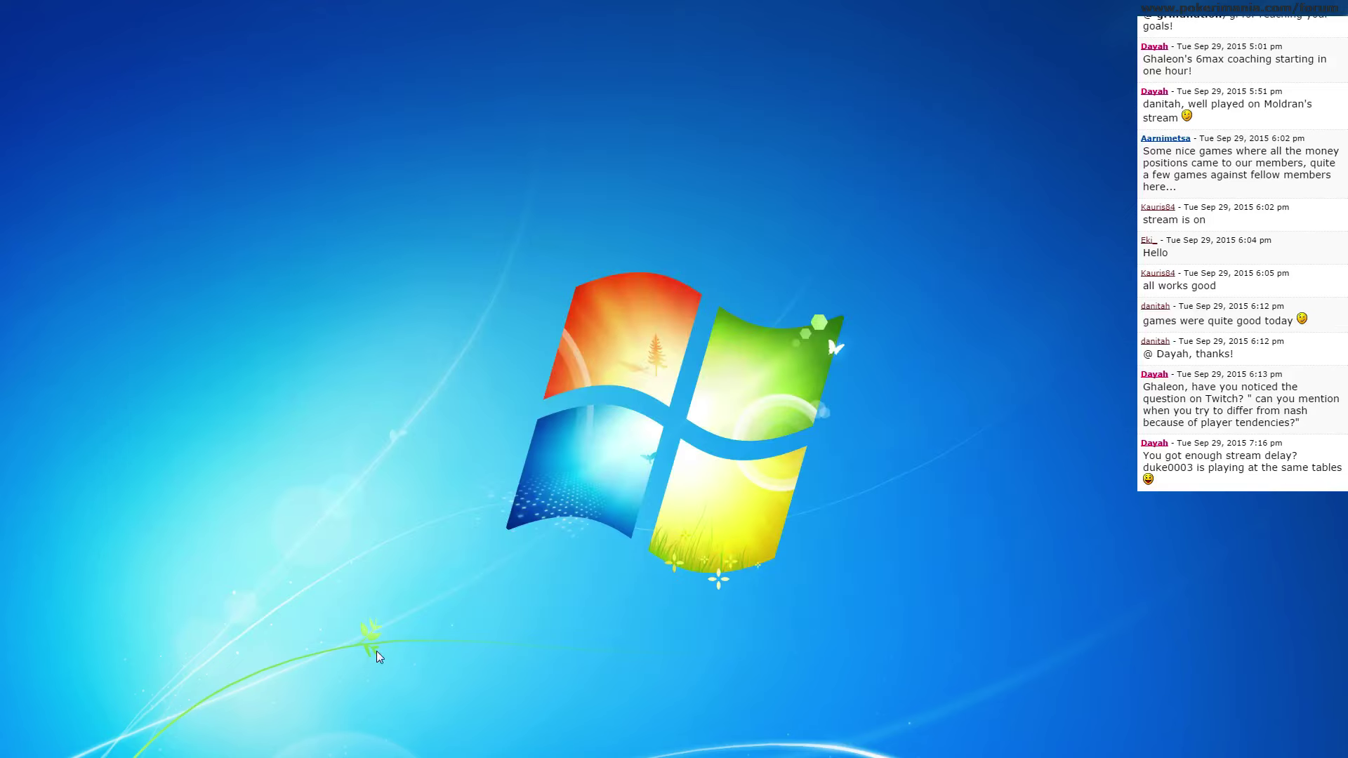